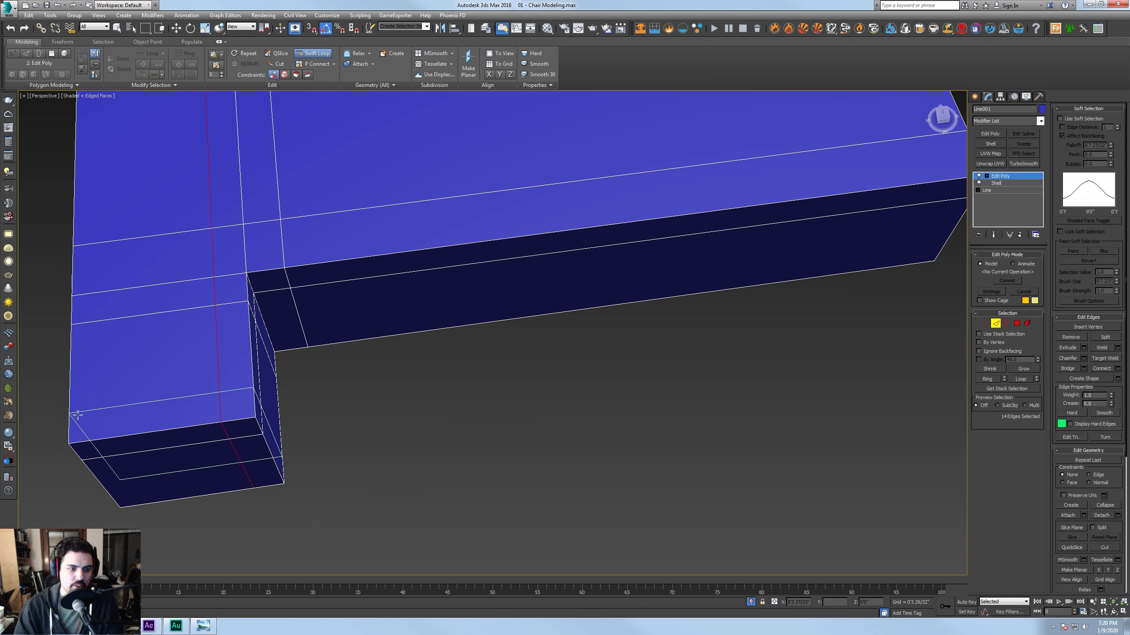
Insert Swift Loop support edges near the outer ends, long edges and inner corners of the T-shaped seat cushion
{"action": "left_click", "coordinate": [98, 439]}
{"action": "middle_click_drag", "start_coordinate": [227, 388], "coordinate": [477, 474], "text": "alt"}
{"action": "left_click", "coordinate": [590, 292]}
{"action": "middle_click_drag", "start_coordinate": [587, 289], "coordinate": [639, 385], "text": "alt"}
{"action": "left_click", "coordinate": [520, 381]}
{"action": "left_click", "coordinate": [479, 380]}
{"action": "left_click", "coordinate": [421, 378]}
{"action": "middle_click_drag", "start_coordinate": [422, 379], "coordinate": [554, 385], "text": "alt"}
{"action": "middle_click_drag", "start_coordinate": [473, 345], "coordinate": [630, 353]}
{"action": "middle_click_drag", "start_coordinate": [490, 369], "coordinate": [688, 329]}
{"action": "left_click", "coordinate": [284, 434]}
{"action": "middle_click_drag", "start_coordinate": [283, 434], "coordinate": [435, 375], "text": "alt"}
{"action": "middle_click_drag", "start_coordinate": [435, 375], "coordinate": [487, 303]}
{"action": "scroll", "coordinate": [488, 358], "scroll_direction": "down", "scroll_amount": 4}
{"action": "scroll", "coordinate": [459, 321], "scroll_direction": "up", "scroll_amount": 2}
{"action": "right_click", "coordinate": [486, 303]}
Select the horizontal edge loop around the cushion's sides and adjust its height just below the top edge
{"action": "double_click", "coordinate": [491, 313]}
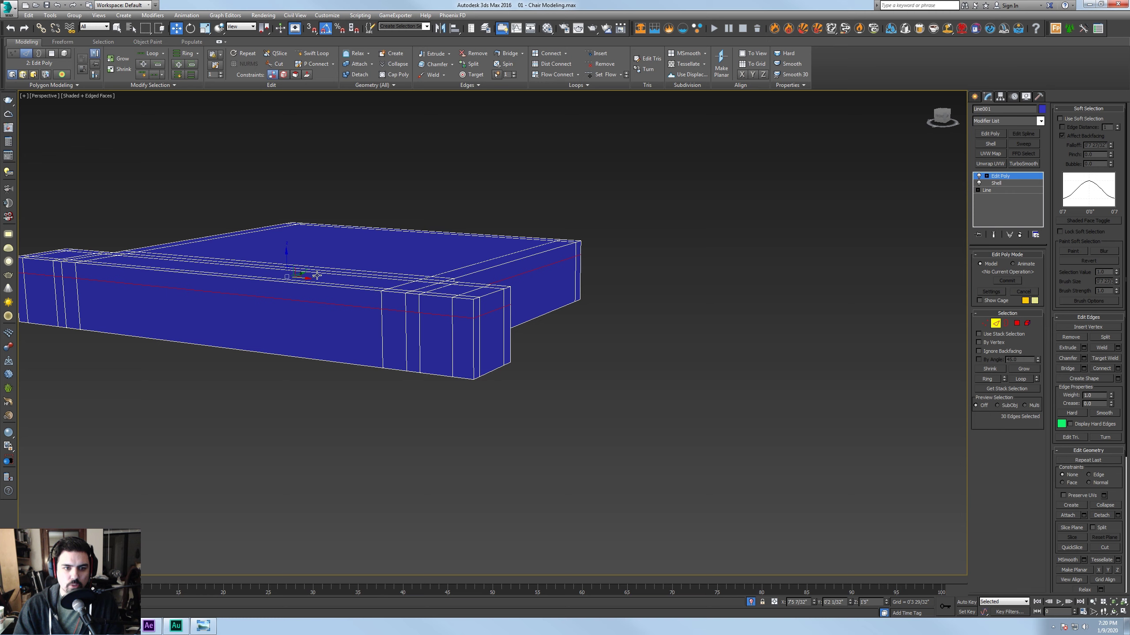
{"action": "left_click_drag", "start_coordinate": [286, 259], "coordinate": [287, 247]}
{"action": "scroll", "coordinate": [407, 304], "scroll_direction": "up", "scroll_amount": 3}
{"action": "scroll", "coordinate": [412, 306], "scroll_direction": "down", "scroll_amount": 2}
{"action": "middle_click_drag", "start_coordinate": [400, 298], "coordinate": [409, 323]}
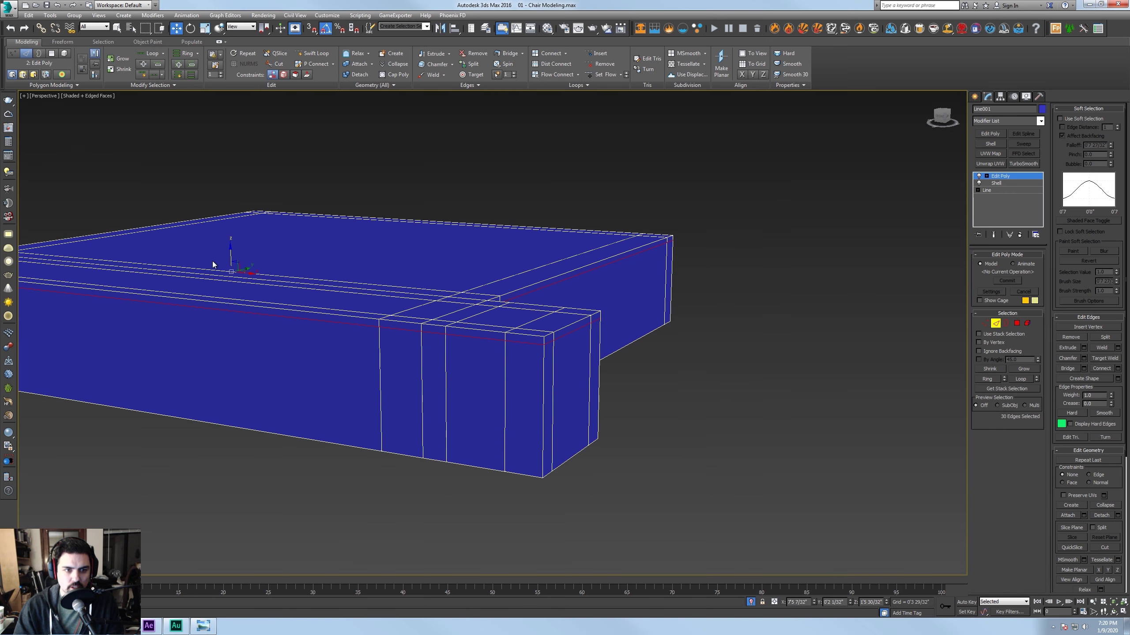
{"action": "left_click_drag", "start_coordinate": [231, 250], "coordinate": [231, 250]}
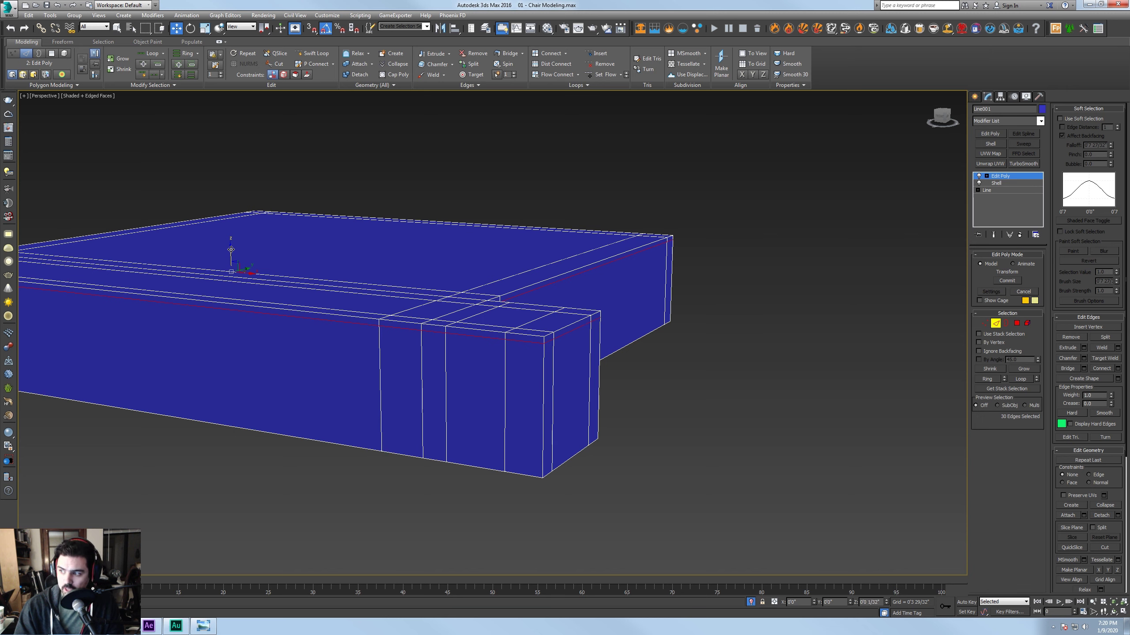
{"action": "left_click_drag", "start_coordinate": [230, 257], "coordinate": [228, 259]}
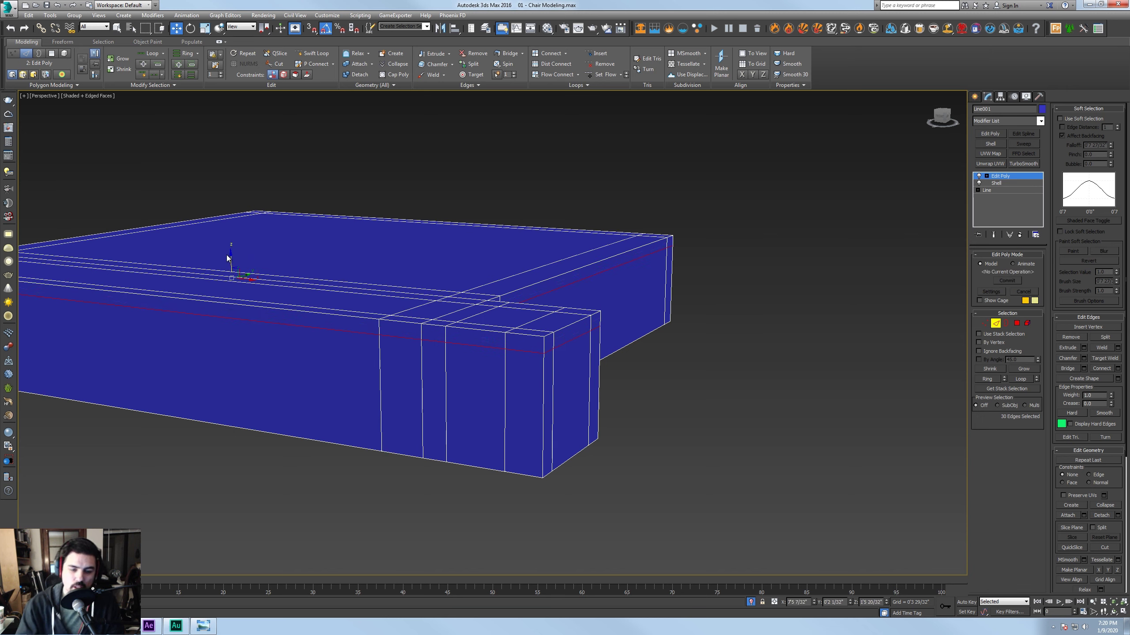
{"action": "left_click_drag", "start_coordinate": [231, 260], "coordinate": [229, 272]}
Insert a second horizontal Swift Loop near the bottom of the cushion's sides and leave edge editing
{"action": "left_click", "coordinate": [311, 53]}
{"action": "left_click", "coordinate": [526, 454]}
{"action": "right_click", "coordinate": [526, 454]}
{"action": "middle_click_drag", "start_coordinate": [602, 442], "coordinate": [617, 362], "text": "alt"}
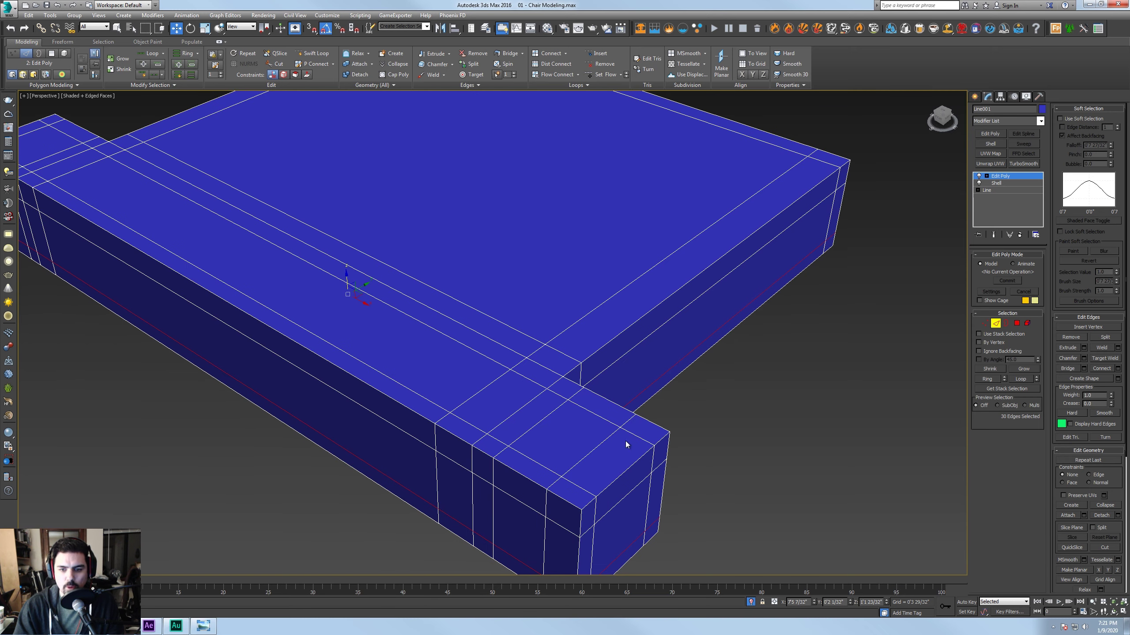
{"action": "middle_click_drag", "start_coordinate": [649, 417], "coordinate": [658, 383], "text": "alt"}
{"action": "left_click", "coordinate": [995, 323]}
{"action": "middle_click_drag", "start_coordinate": [863, 330], "coordinate": [912, 289], "text": "alt"}
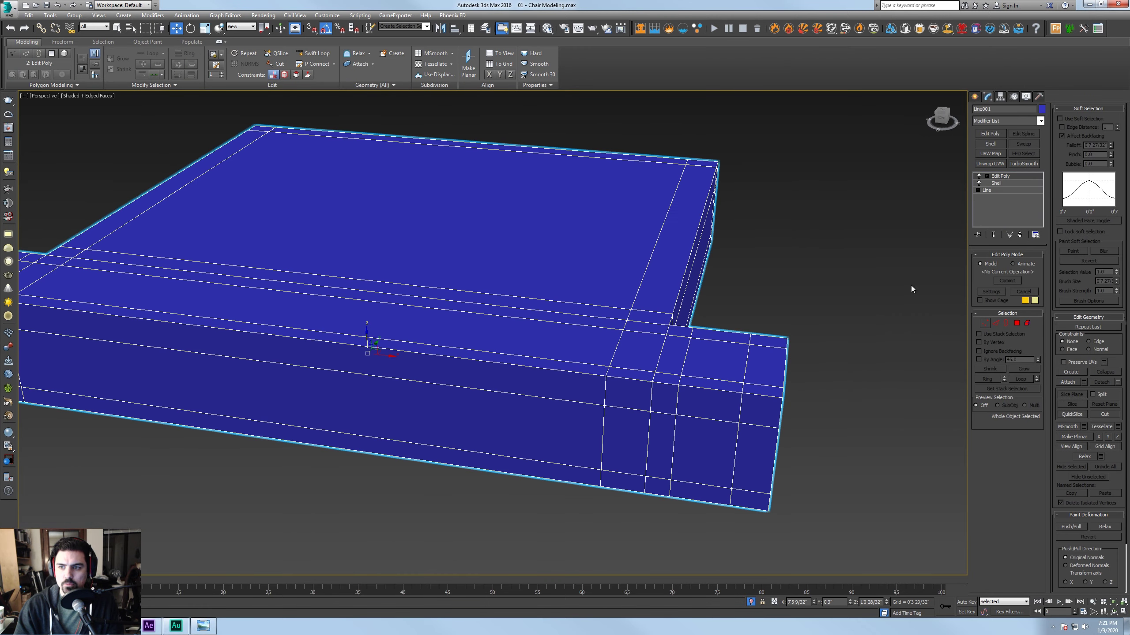
Apply a TurboSmooth modifier to the cushion and inspect the rounded front corner without edged faces
{"action": "left_click", "coordinate": [1022, 163]}
{"action": "mouse_move", "coordinate": [762, 285]}
{"action": "middle_mouse_down"}
{"action": "mouse_move", "coordinate": [779, 277]}
{"action": "mouse_move", "coordinate": [816, 287]}
{"action": "mouse_move", "coordinate": [758, 279]}
{"action": "middle_mouse_up"}
{"action": "key", "text": "F3"}
{"action": "key", "text": "F3"}
{"action": "key", "text": "F4"}
{"action": "left_click", "coordinate": [812, 289]}
{"action": "scroll", "coordinate": [817, 288], "scroll_direction": "down", "scroll_amount": 3}
{"action": "left_click", "coordinate": [758, 280]}
{"action": "middle_click_drag", "start_coordinate": [580, 302], "coordinate": [640, 345], "text": "alt"}
{"action": "scroll", "coordinate": [778, 406], "scroll_direction": "up", "scroll_amount": 5}
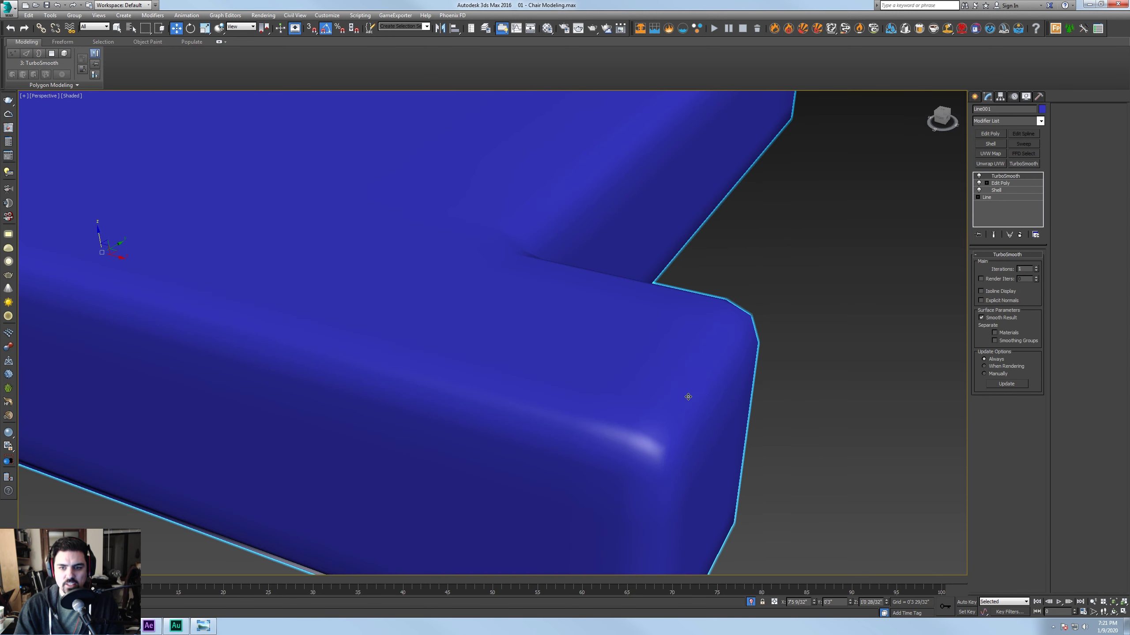
{"action": "middle_click_drag", "start_coordinate": [688, 396], "coordinate": [715, 321]}
In Edit Poly, select the lower horizontal edge loop and move it closer to the cushion's bottom edge
{"action": "left_click", "coordinate": [984, 183]}
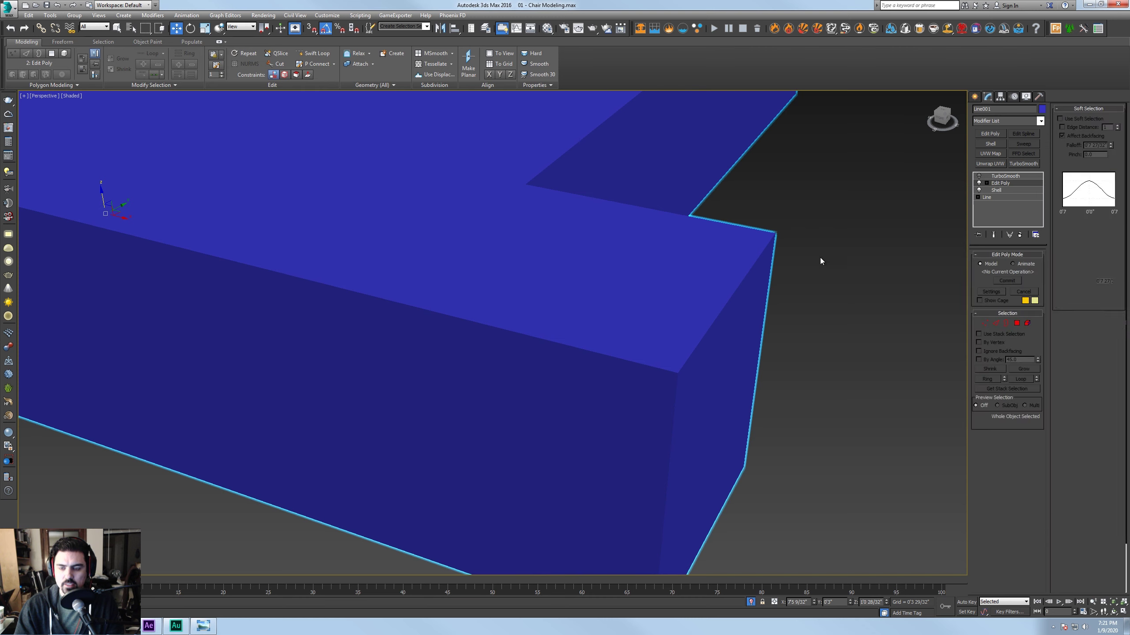
{"action": "key", "text": "F4"}
{"action": "middle_click_drag", "start_coordinate": [632, 507], "coordinate": [597, 431]}
{"action": "key", "text": "2"}
{"action": "double_click", "coordinate": [577, 512]}
{"action": "middle_click_drag", "start_coordinate": [578, 515], "coordinate": [545, 418], "text": "alt"}
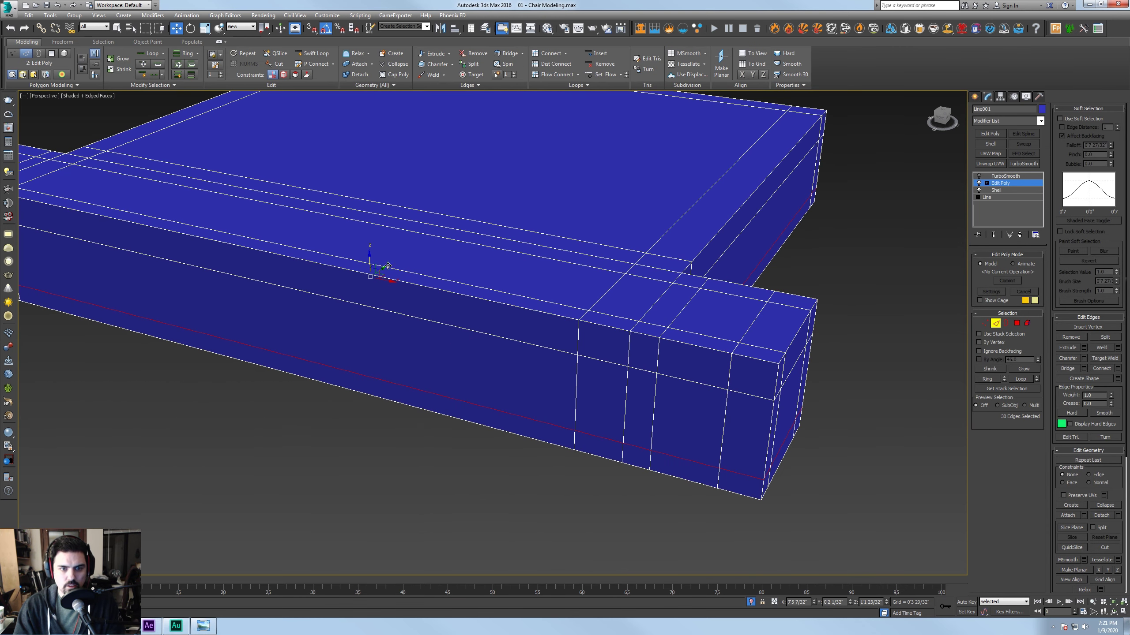
{"action": "left_click_drag", "start_coordinate": [370, 261], "coordinate": [372, 275]}
Insert another horizontal Swift Loop just above the lowest edge loop on the cushion's sides
{"action": "middle_click_drag", "start_coordinate": [644, 355], "coordinate": [579, 342]}
{"action": "middle_click_drag", "start_coordinate": [579, 343], "coordinate": [569, 336], "text": "alt"}
{"action": "left_click", "coordinate": [307, 53]}
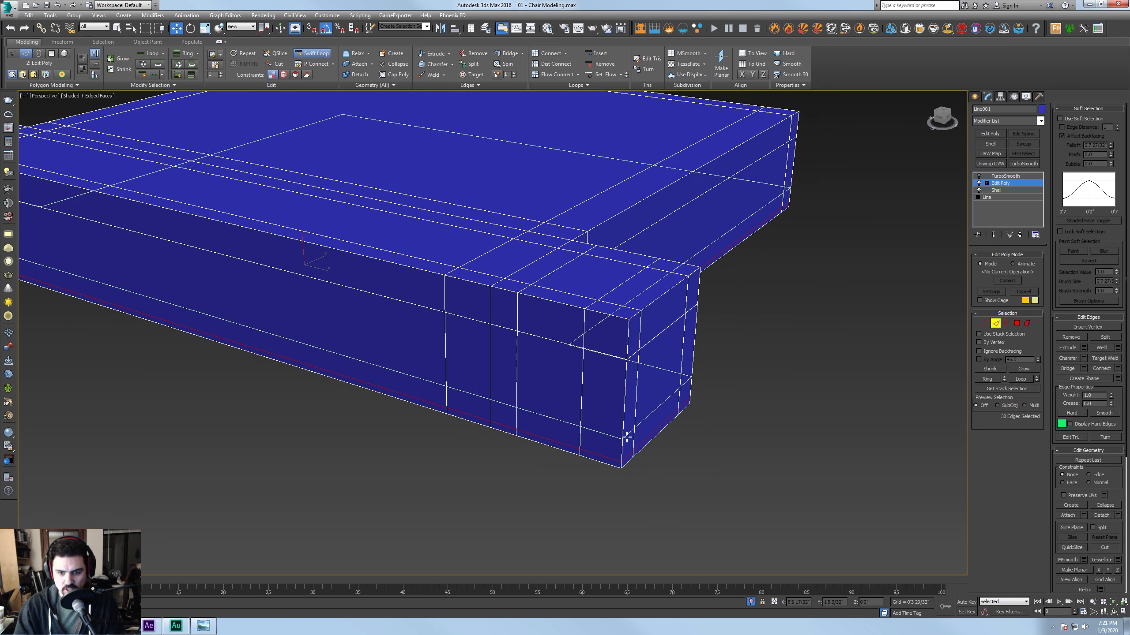
{"action": "key", "text": "w"}
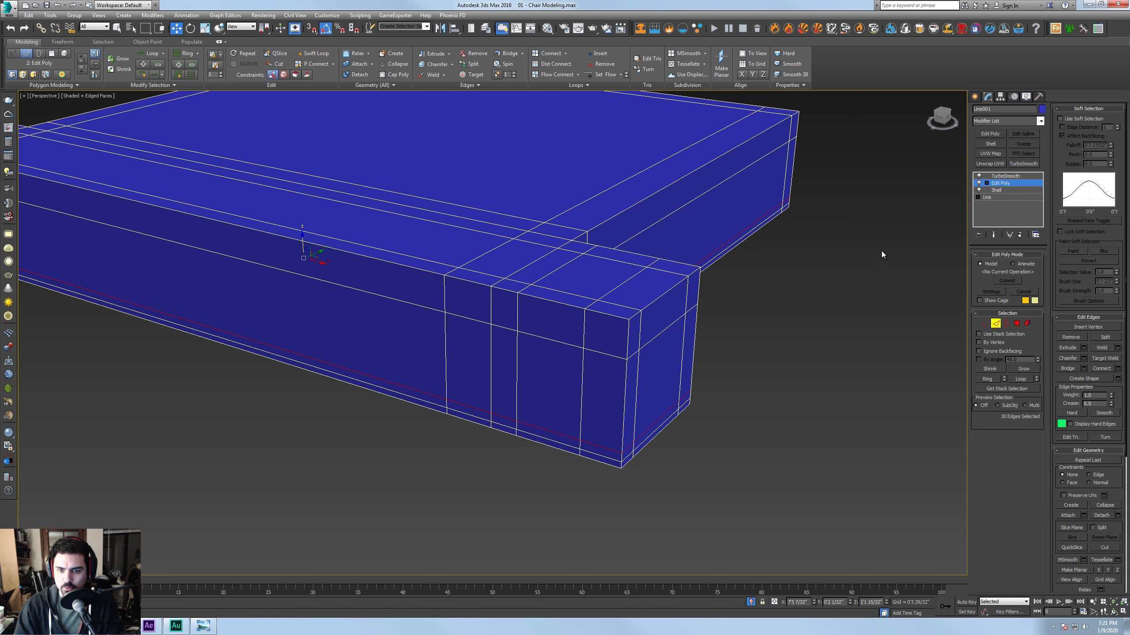
Return to the TurboSmooth level and examine the rounded edges of the deselected cushion without edged faces
{"action": "left_click", "coordinate": [994, 176]}
{"action": "left_click", "coordinate": [776, 307]}
{"action": "key", "text": "F3"}
{"action": "key", "text": "F3"}
{"action": "key", "text": "F4"}
{"action": "middle_click_drag", "start_coordinate": [772, 328], "coordinate": [441, 295], "text": "alt"}
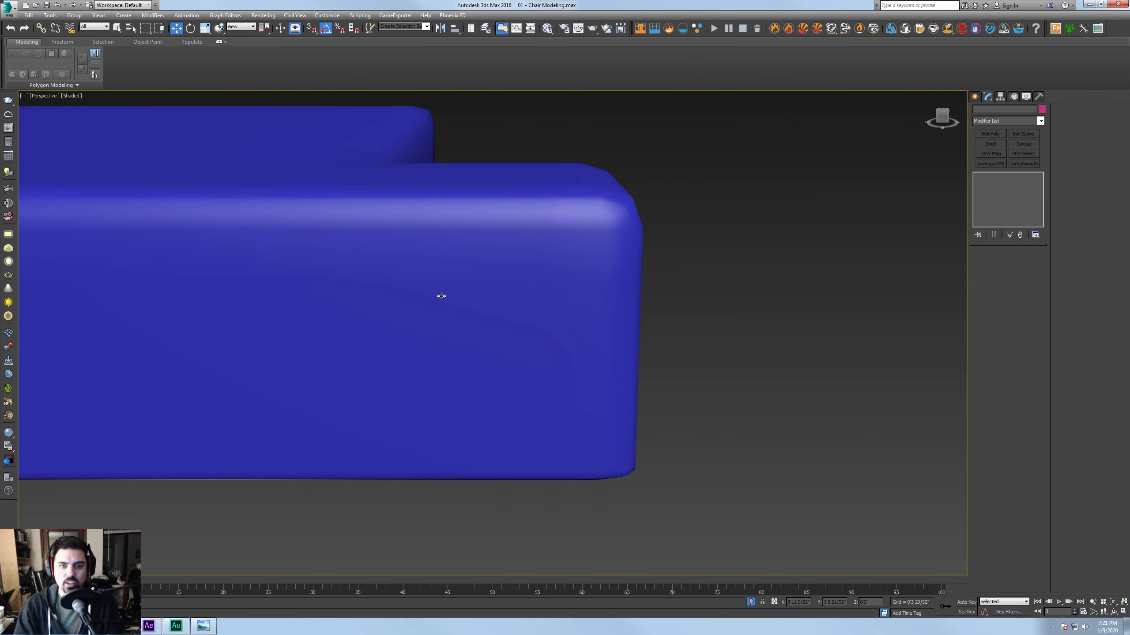
Set the viewport background to Use Customize User Interface Solid Color in the Viewport Configuration
{"action": "left_click", "coordinate": [24, 96]}
{"action": "left_click", "coordinate": [71, 203]}
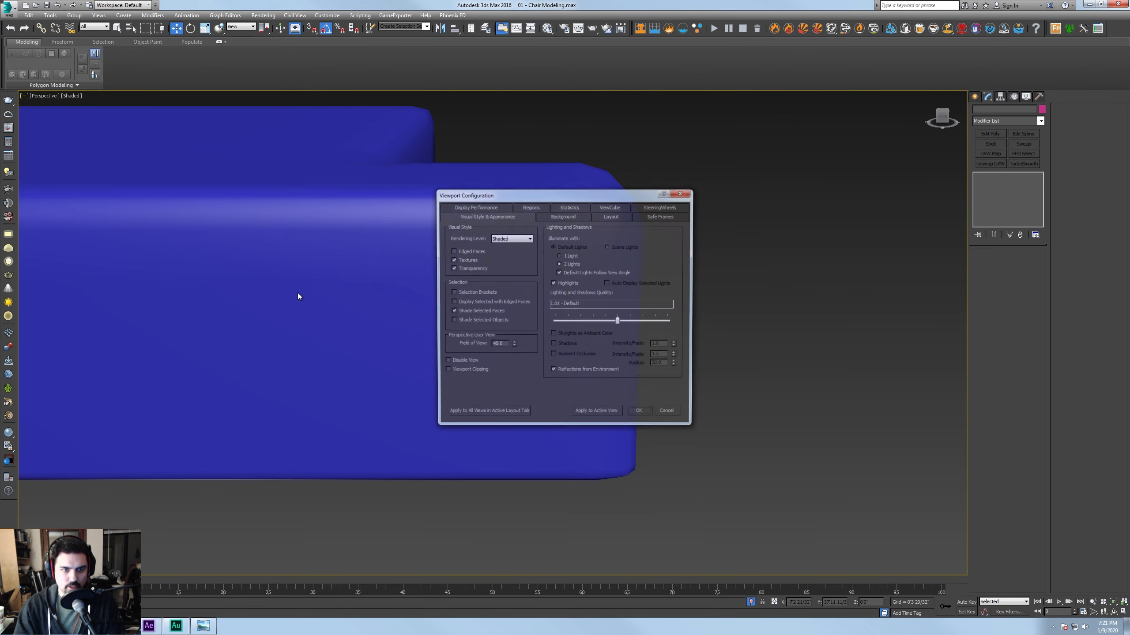
{"action": "left_click", "coordinate": [563, 215]}
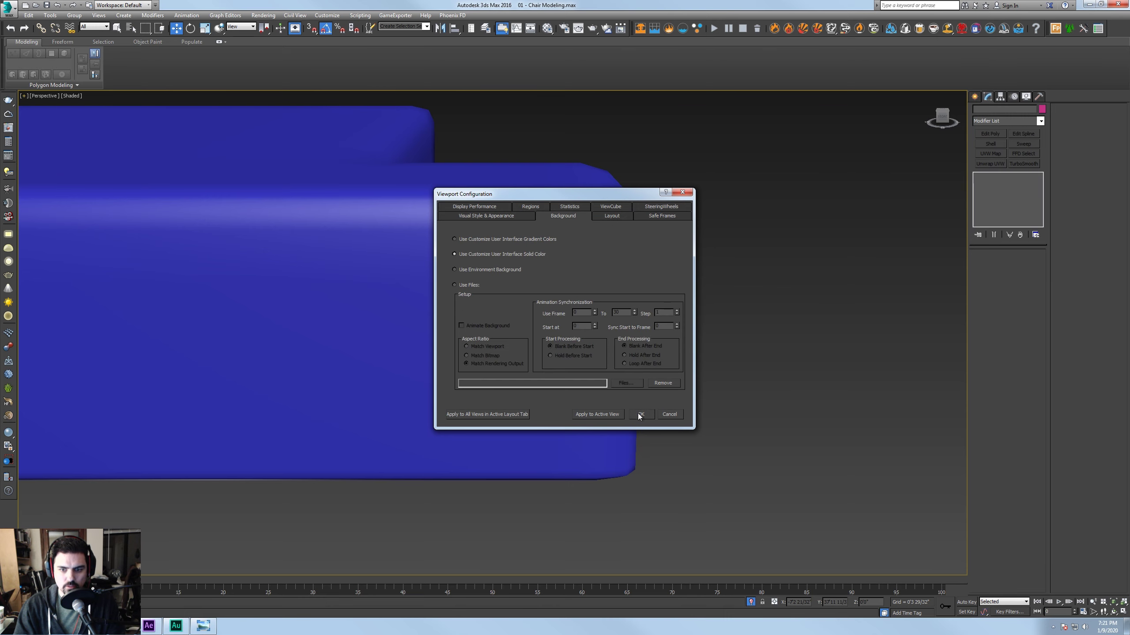
{"action": "left_click", "coordinate": [640, 414]}
Select the smoothed cushion and increase its TurboSmooth iterations for rounder corners
{"action": "middle_click_drag", "start_coordinate": [598, 404], "coordinate": [560, 278], "text": "alt"}
{"action": "middle_click_drag", "start_coordinate": [568, 338], "coordinate": [610, 395], "text": "alt"}
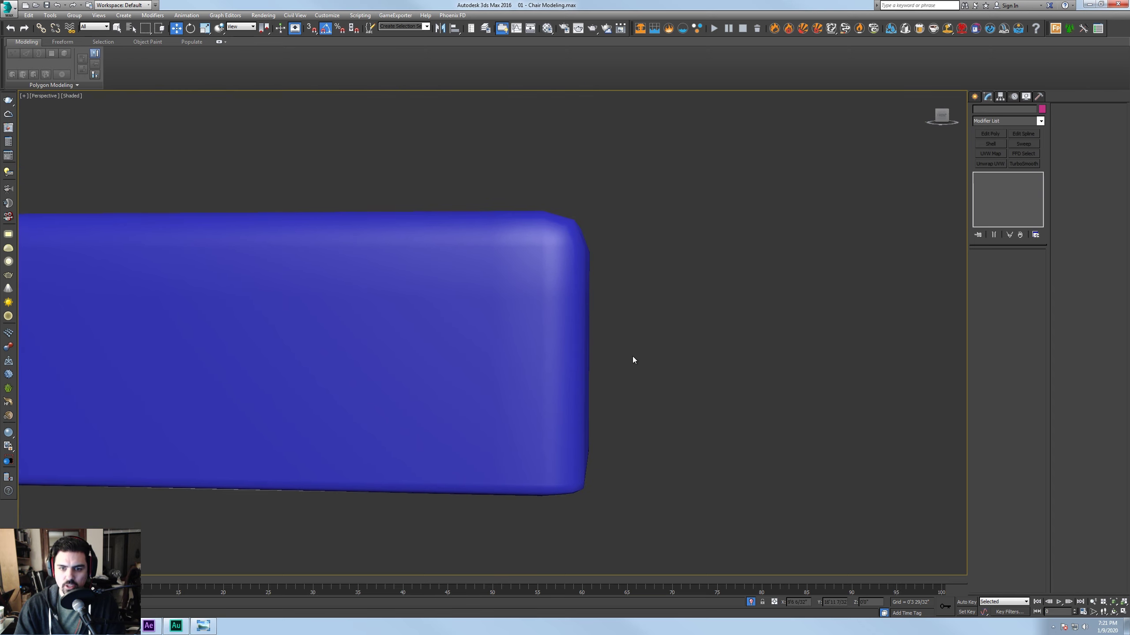
{"action": "left_click", "coordinate": [521, 210]}
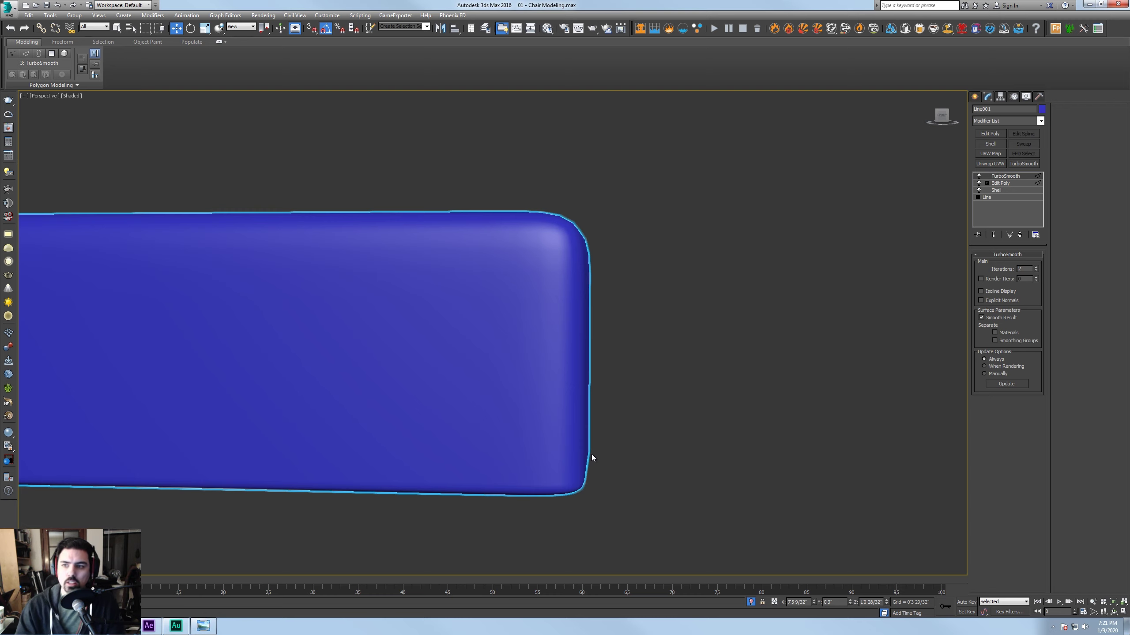
Turn off the TurboSmooth display and, in Edit Poly, remove the selected extra edge loop near the cushion's bottom
{"action": "left_click", "coordinate": [1002, 182]}
{"action": "left_click", "coordinate": [979, 176]}
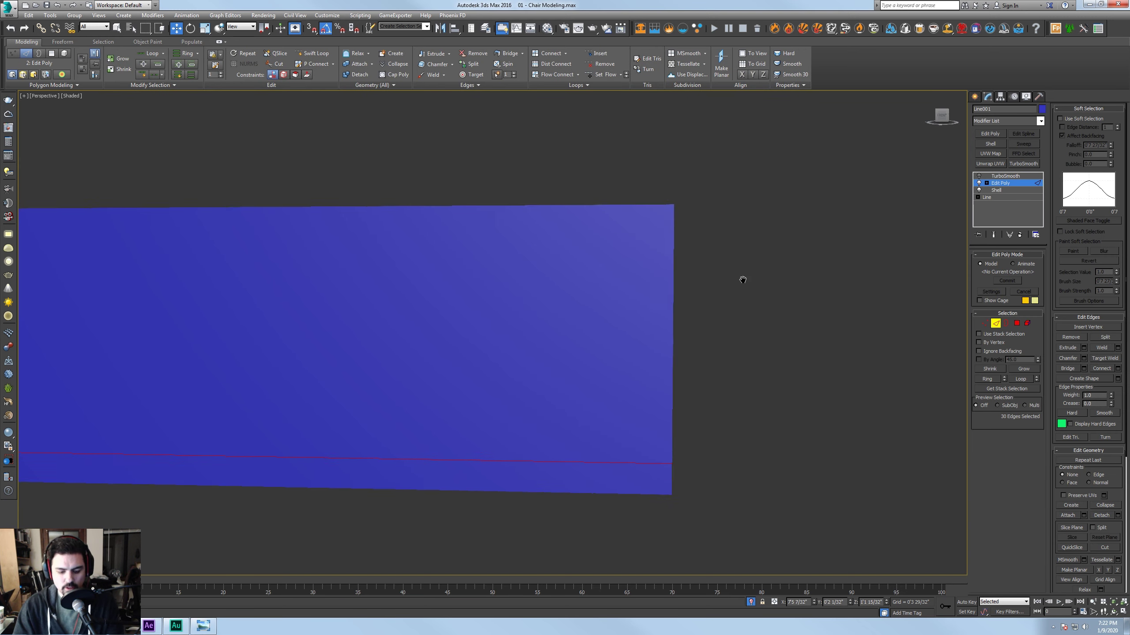
{"action": "key", "text": "F4"}
{"action": "middle_click_drag", "start_coordinate": [692, 463], "coordinate": [717, 441], "text": "alt"}
{"action": "left_click", "coordinate": [718, 442]}
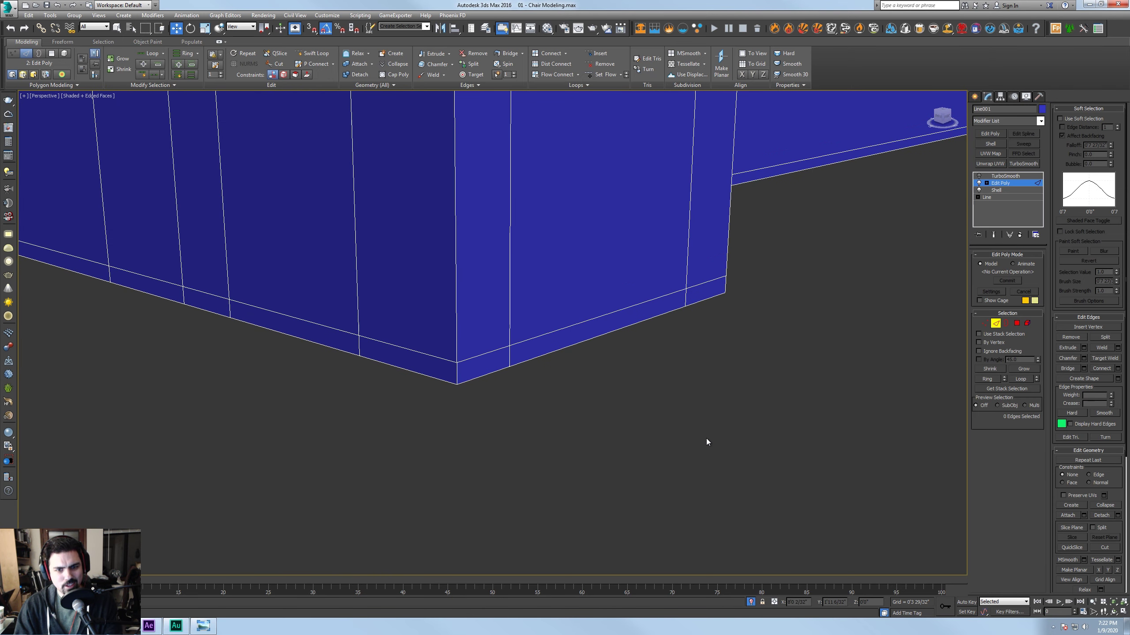
Select the remaining lower horizontal edge loop and raise it away from the cushion's bottom edge
{"action": "left_click", "coordinate": [985, 323]}
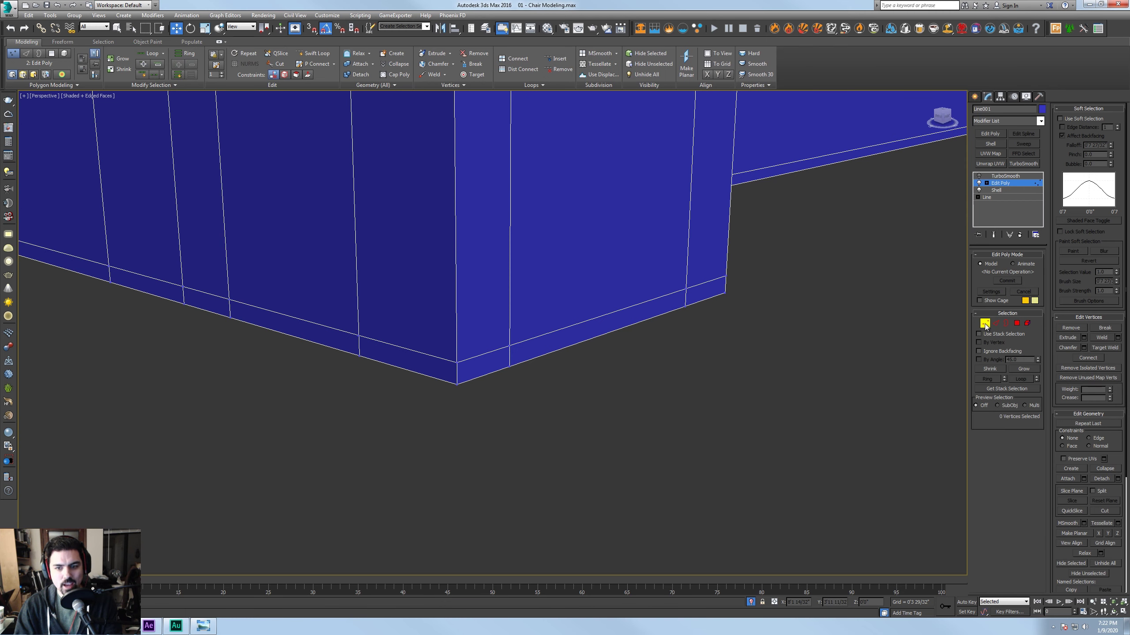
{"action": "left_click", "coordinate": [995, 324]}
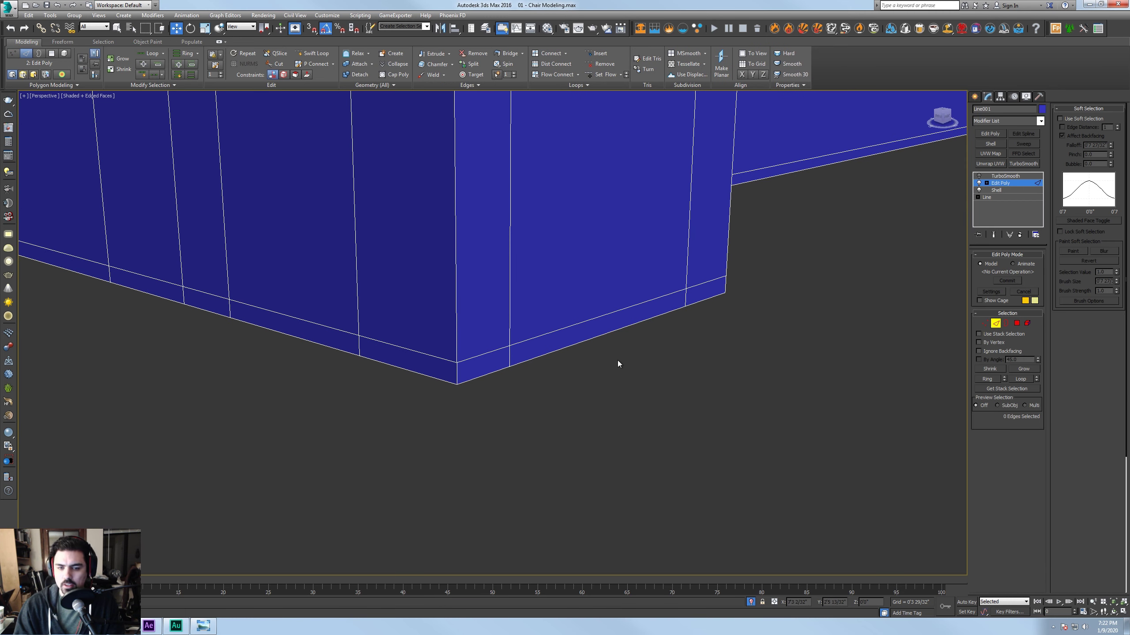
{"action": "scroll", "coordinate": [564, 325], "scroll_direction": "down", "scroll_amount": 5}
{"action": "scroll", "coordinate": [522, 329], "scroll_direction": "up", "scroll_amount": 10}
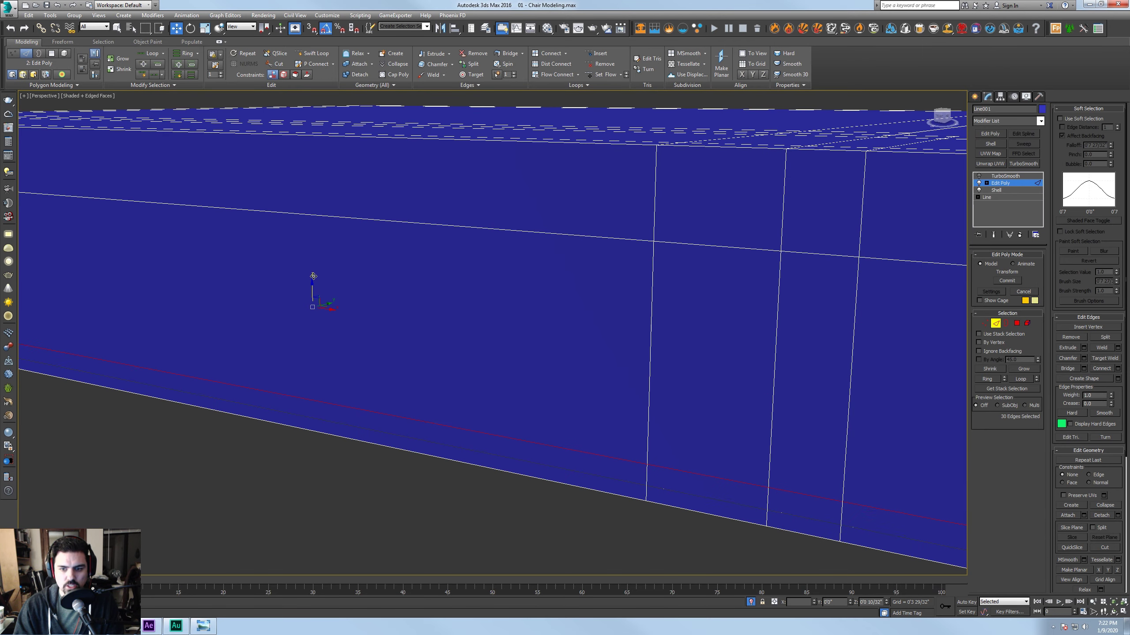
{"action": "scroll", "coordinate": [500, 295], "scroll_direction": "down", "scroll_amount": 8}
{"action": "scroll", "coordinate": [500, 295], "scroll_direction": "up", "scroll_amount": 3}
{"action": "scroll", "coordinate": [500, 295], "scroll_direction": "up", "scroll_amount": 6}
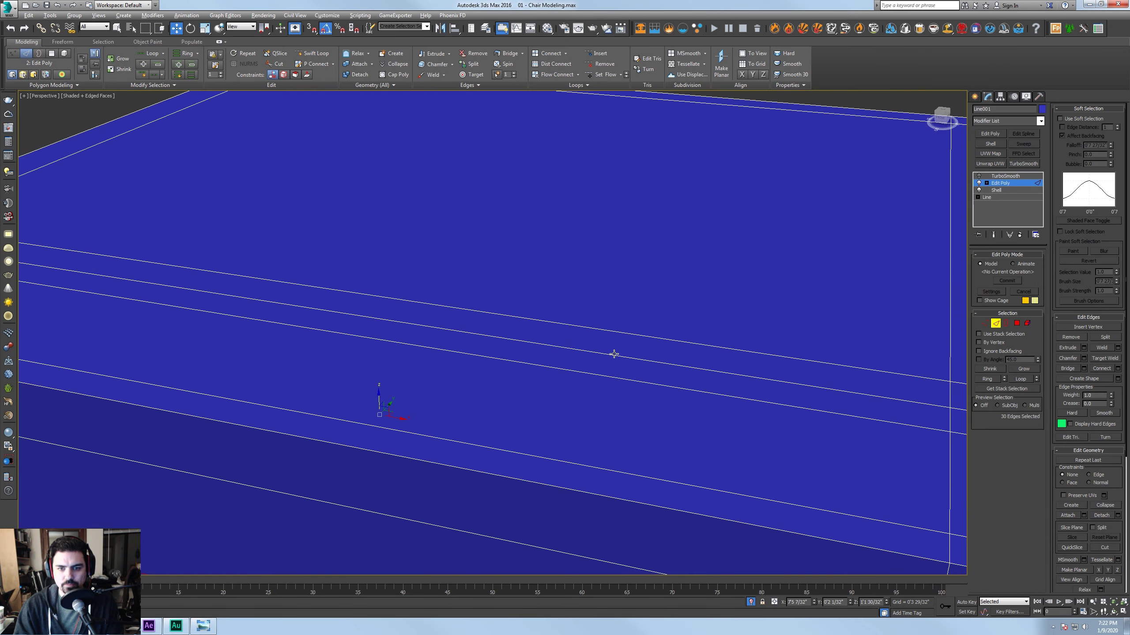
Select the large central polygon on the cushion's top and leave polygon editing
{"action": "left_click", "coordinate": [1016, 323]}
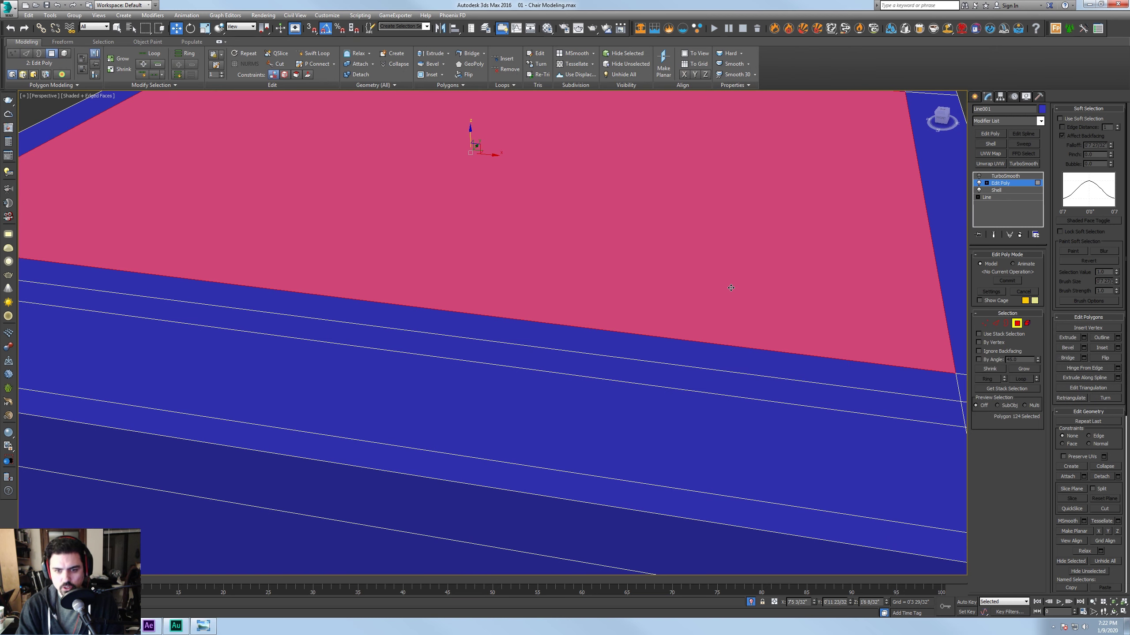
{"action": "scroll", "coordinate": [731, 287], "scroll_direction": "down", "scroll_amount": 6}
{"action": "middle_click_drag", "start_coordinate": [731, 288], "coordinate": [733, 235], "text": "alt"}
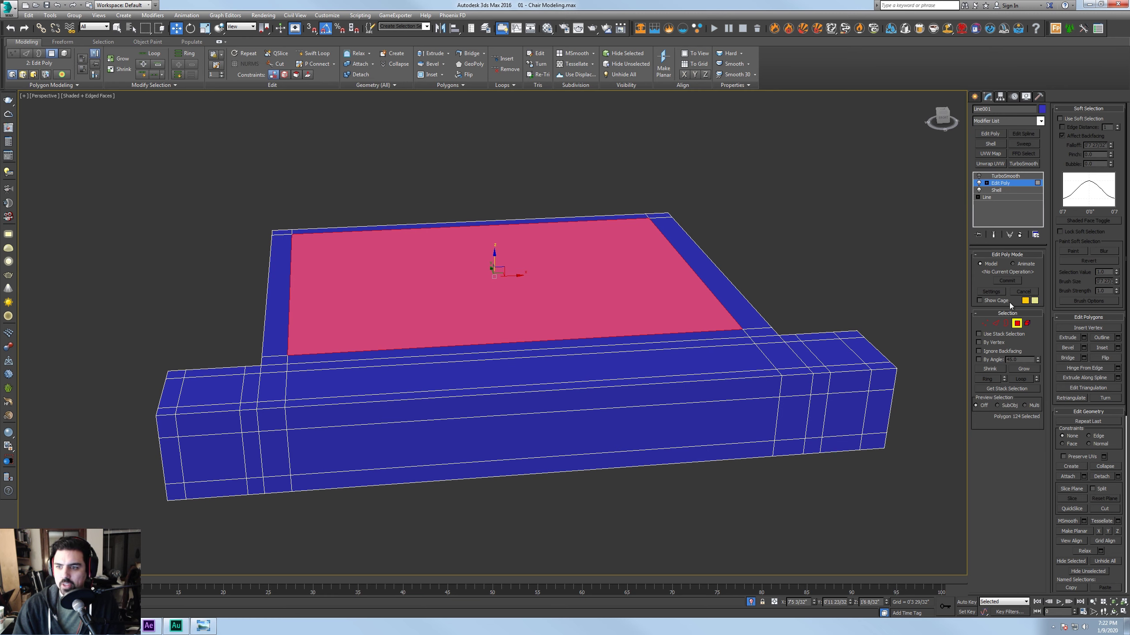
{"action": "left_click", "coordinate": [1016, 324]}
Turn the TurboSmooth display back on and examine the whole smoothed cushion without edged faces
{"action": "left_click", "coordinate": [978, 177]}
{"action": "left_click", "coordinate": [836, 213]}
{"action": "key", "text": "F3"}
{"action": "key", "text": "F3"}
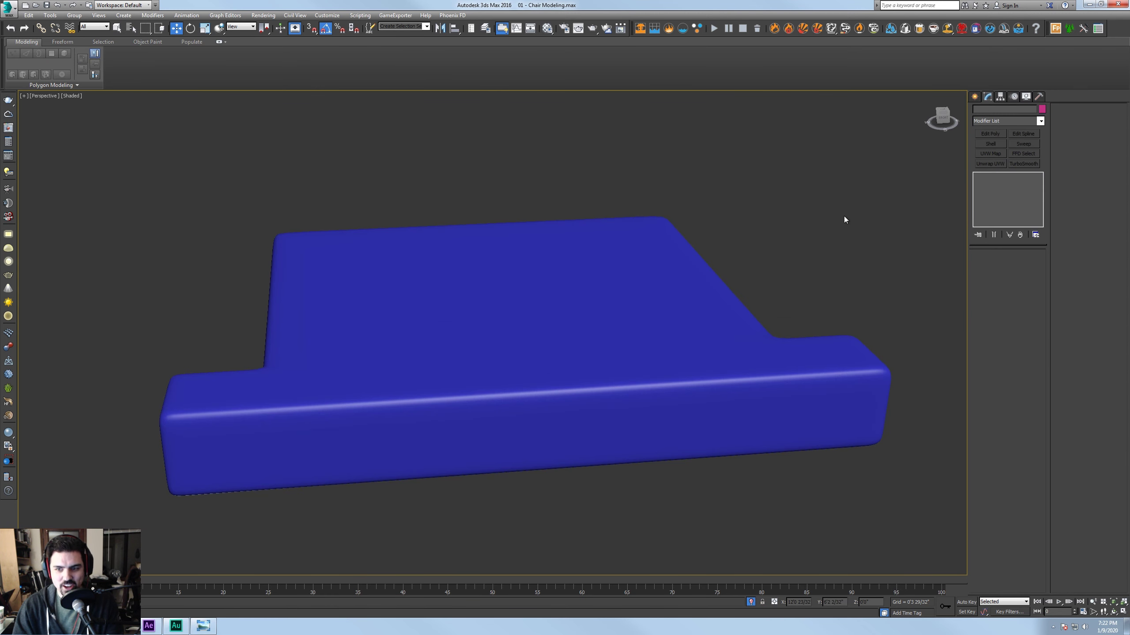
{"action": "mouse_move", "coordinate": [856, 236]}
{"action": "middle_mouse_down", "text": "alt"}
{"action": "mouse_move", "coordinate": [830, 231]}
{"action": "mouse_move", "coordinate": [847, 240]}
{"action": "middle_mouse_up", "text": "alt"}
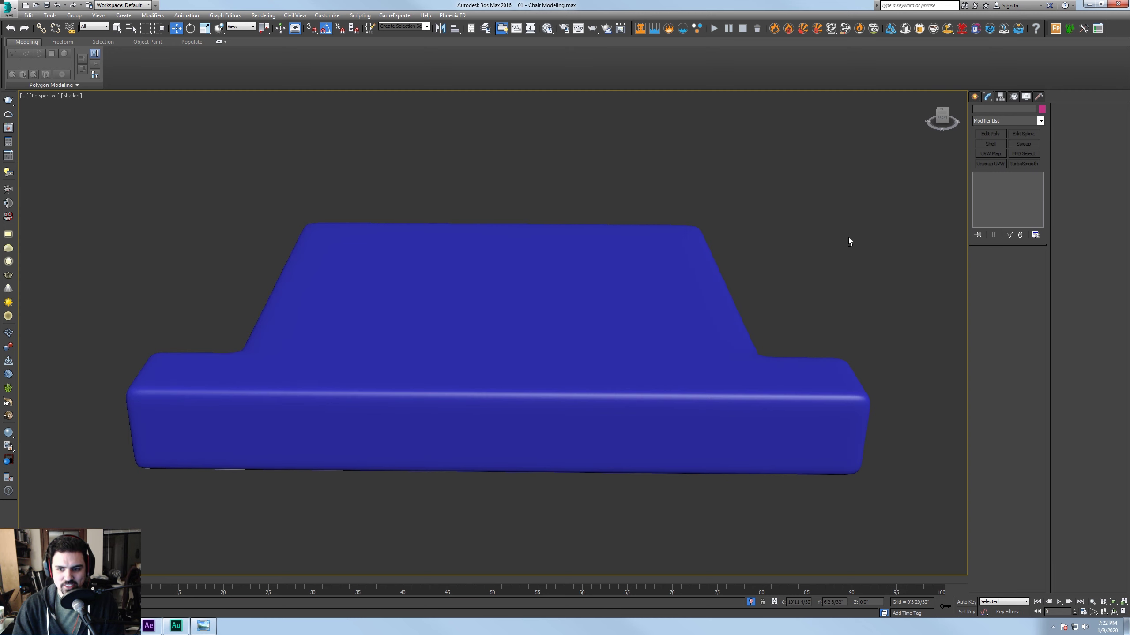
{"action": "left_click", "coordinate": [738, 343]}
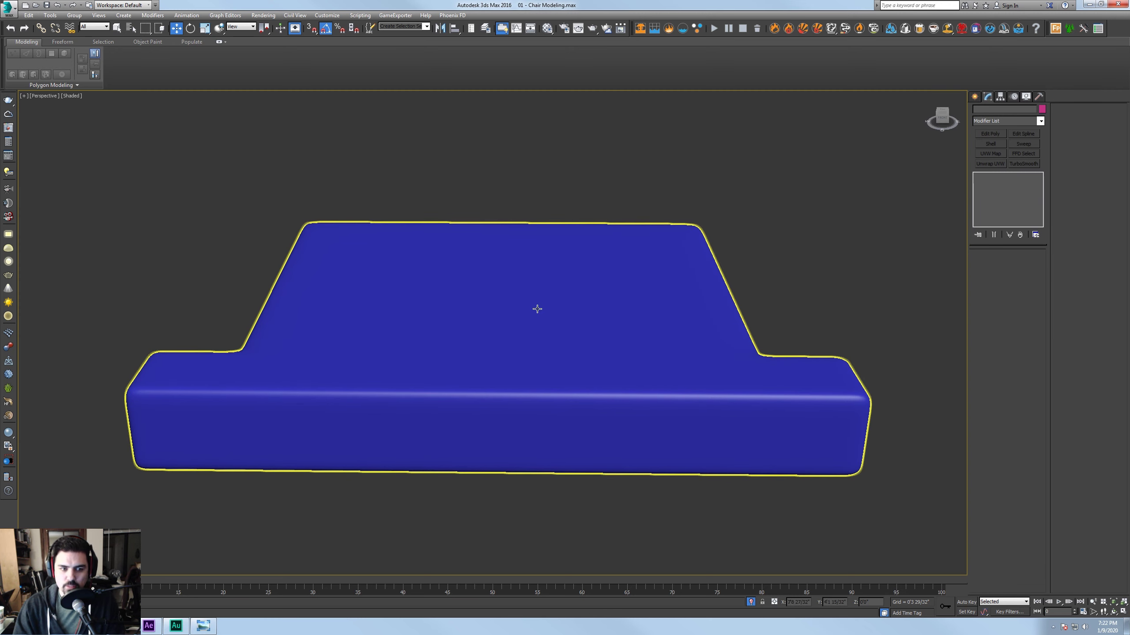
{"action": "left_click", "coordinate": [628, 297]}
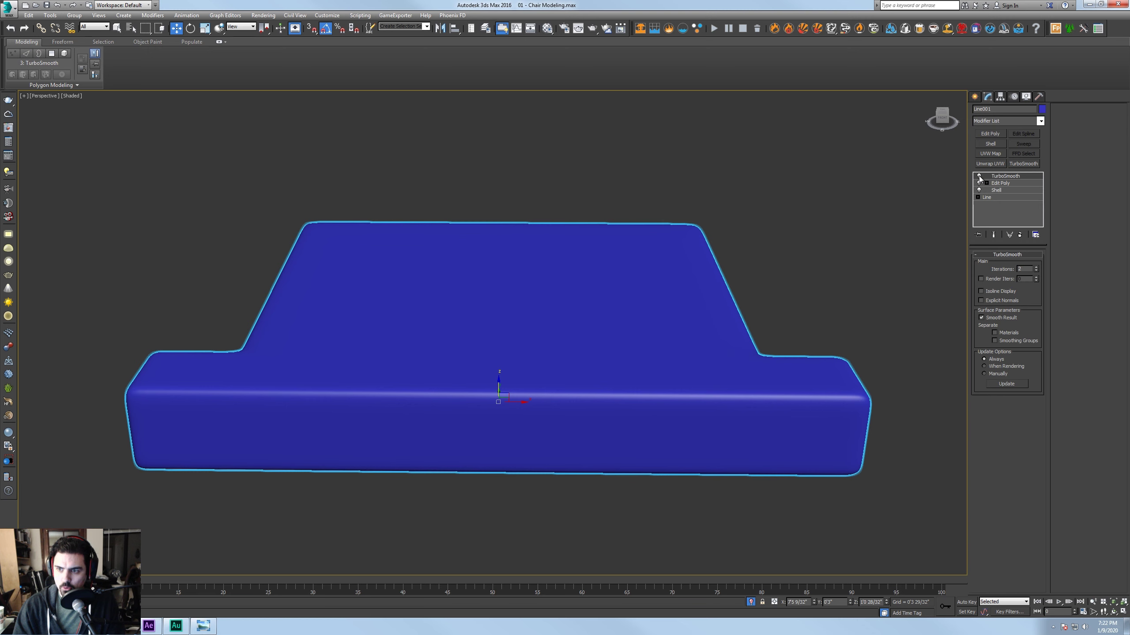
Turn off the TurboSmooth display and return to Edit Poly's polygon level with edged faces shown
{"action": "left_click", "coordinate": [978, 176]}
{"action": "left_click", "coordinate": [1000, 183]}
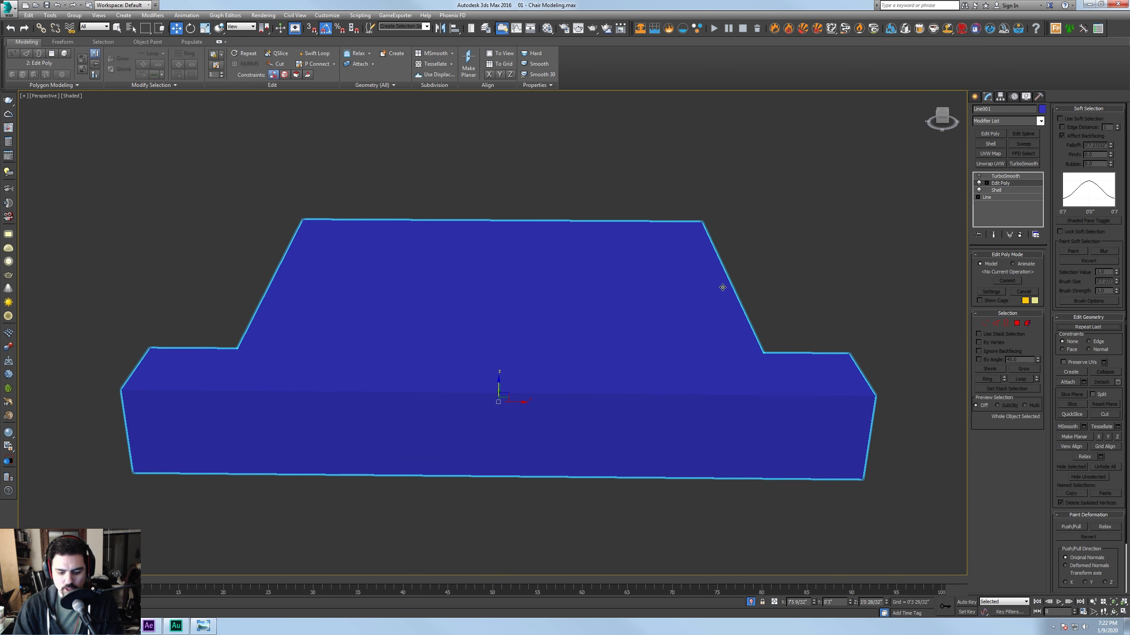
{"action": "key", "text": "F4"}
{"action": "left_click", "coordinate": [1017, 323]}
{"action": "key", "text": "F4"}
{"action": "key", "text": "F4"}
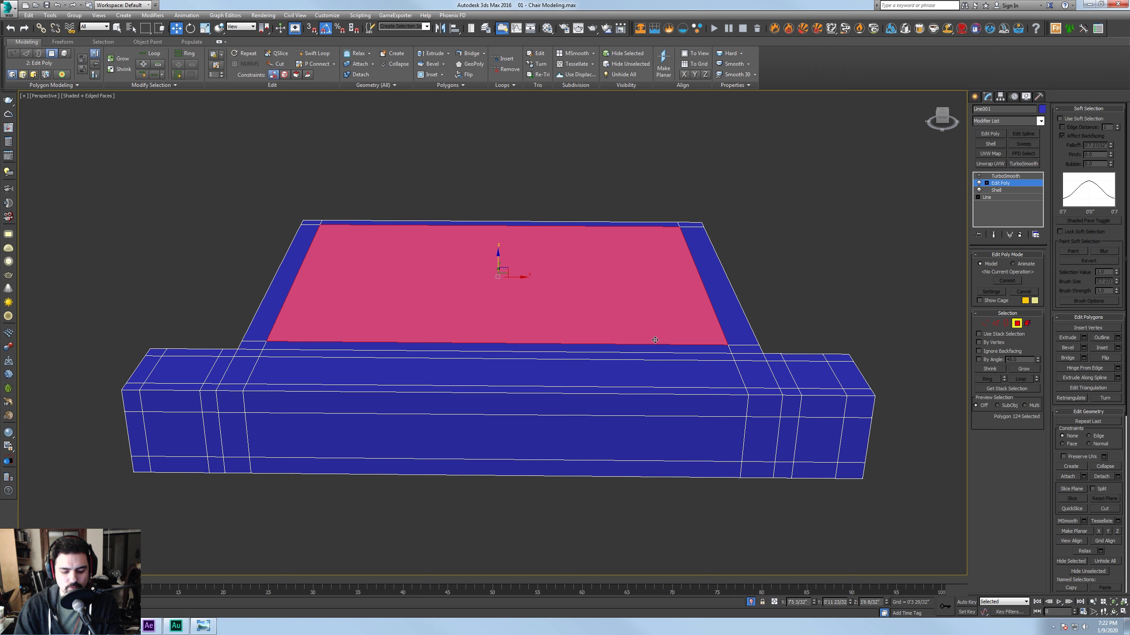
Add the other inner top polygons of the cushion to the selection, leaving out the border strips, and raise them slightly
{"action": "left_click", "coordinate": [809, 374], "text": "ctrl"}
{"action": "left_click", "coordinate": [789, 377], "text": "ctrl"}
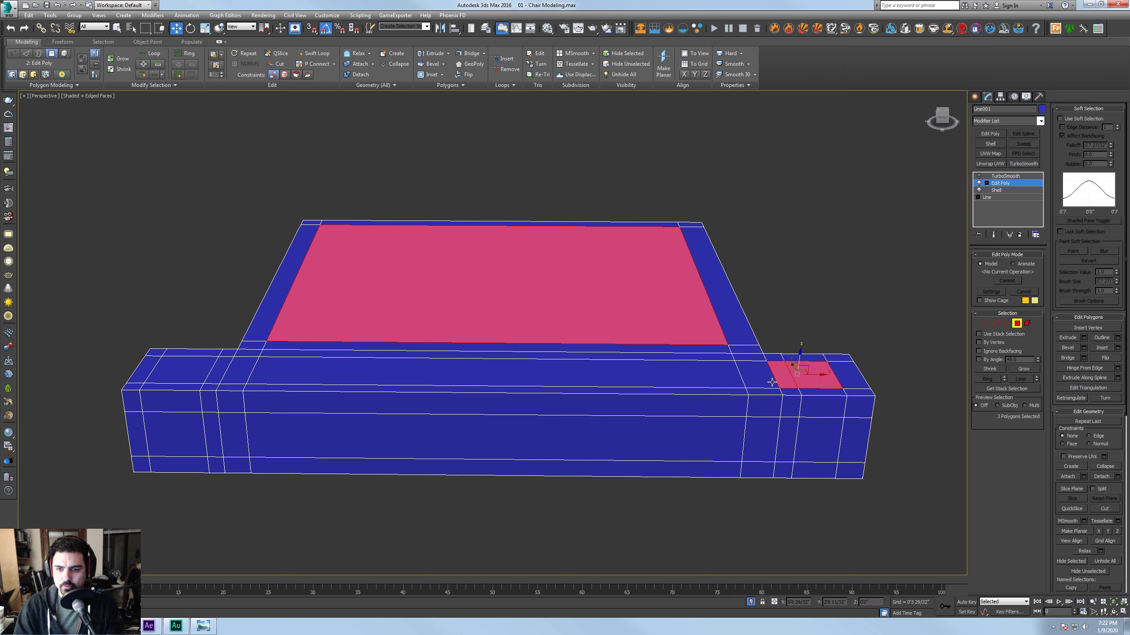
{"action": "left_click", "coordinate": [763, 376], "text": "ctrl"}
{"action": "left_click", "coordinate": [730, 383], "text": "ctrl"}
{"action": "left_click", "coordinate": [233, 372], "text": "ctrl"}
{"action": "left_click", "coordinate": [214, 371], "text": "ctrl"}
{"action": "left_click", "coordinate": [177, 372], "text": "ctrl"}
{"action": "left_click", "coordinate": [303, 357], "text": "ctrl"}
{"action": "left_click", "coordinate": [449, 352], "text": "ctrl"}
{"action": "middle_click_drag", "start_coordinate": [449, 360], "coordinate": [562, 359], "text": "alt"}
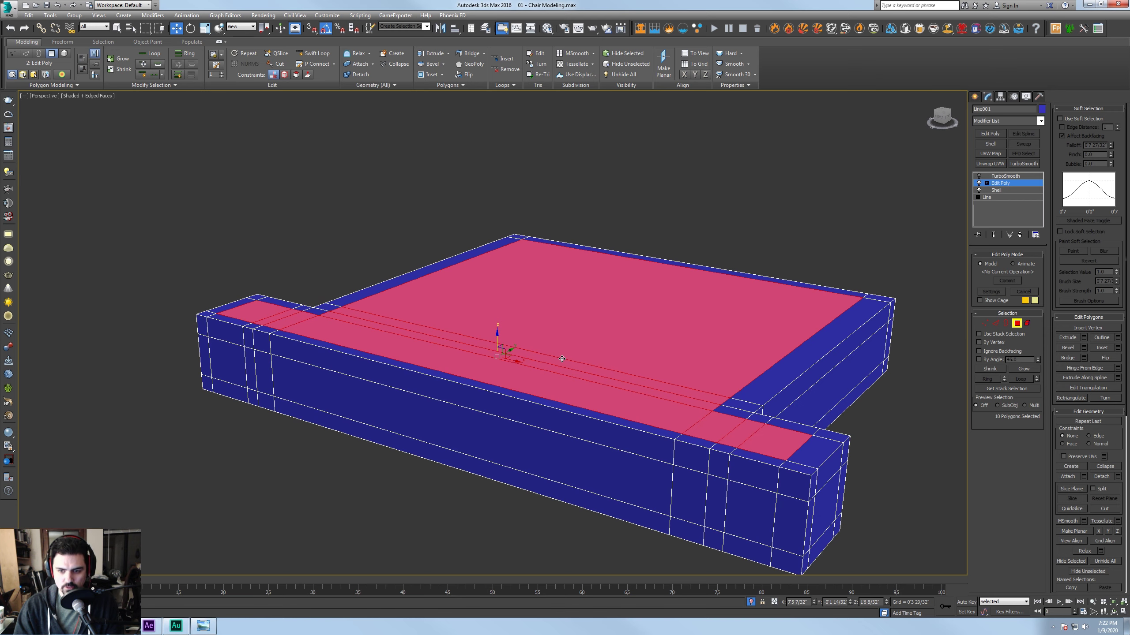
{"action": "left_click_drag", "start_coordinate": [499, 338], "coordinate": [498, 327]}
Select the inner polygons on the cushion's underside, leaving out the border strips, and lower them slightly
{"action": "middle_click_drag", "start_coordinate": [498, 327], "coordinate": [540, 280], "text": "alt"}
{"action": "left_click", "coordinate": [837, 406]}
{"action": "left_click", "coordinate": [801, 406], "text": "ctrl"}
{"action": "left_click", "coordinate": [774, 407], "text": "ctrl"}
{"action": "left_click", "coordinate": [720, 409], "text": "ctrl"}
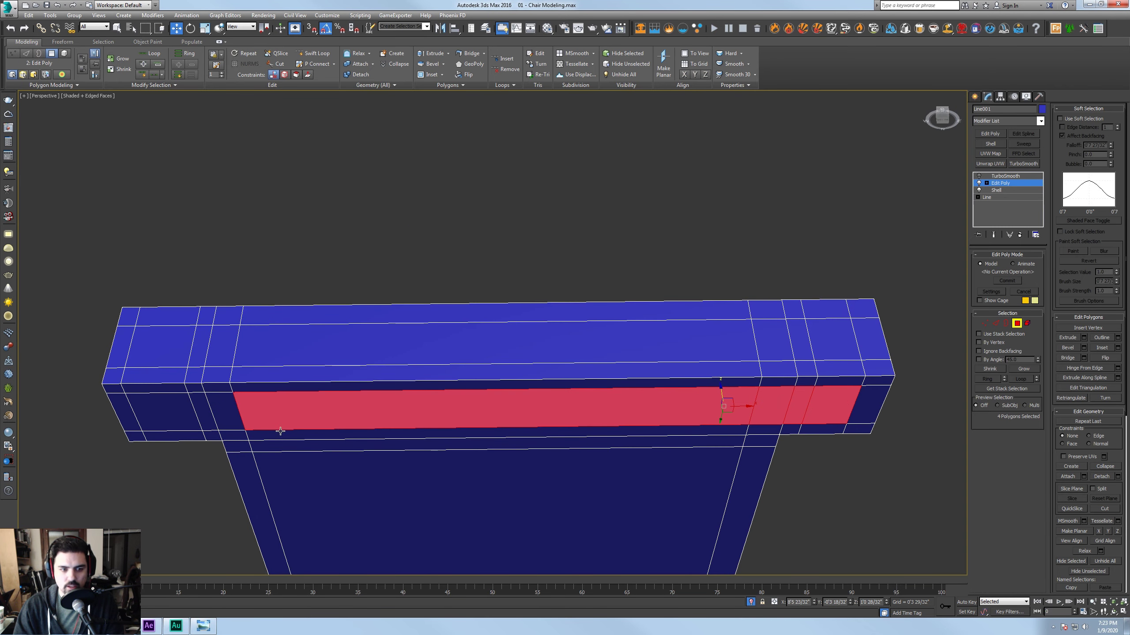
{"action": "left_click", "coordinate": [229, 411], "text": "ctrl"}
{"action": "left_click", "coordinate": [202, 411], "text": "ctrl"}
{"action": "left_click", "coordinate": [169, 412], "text": "ctrl"}
{"action": "left_click", "coordinate": [408, 494], "text": "ctrl"}
{"action": "left_click", "coordinate": [409, 445], "text": "ctrl"}
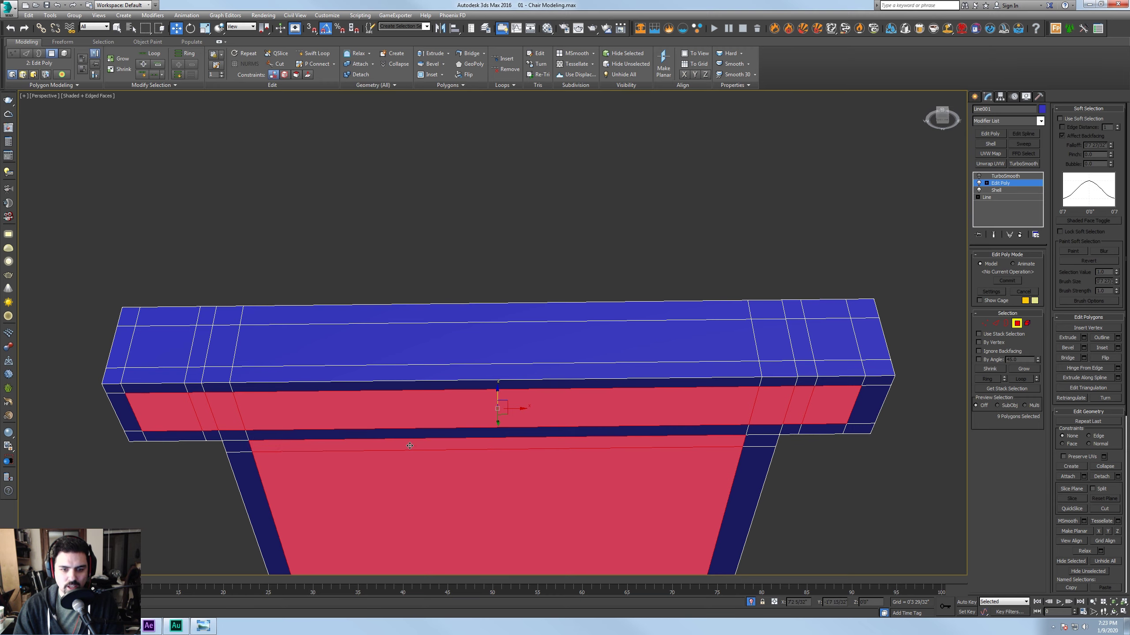
{"action": "left_click", "coordinate": [409, 435], "text": "ctrl"}
{"action": "key", "text": "z"}
{"action": "middle_click_drag", "start_coordinate": [590, 390], "coordinate": [547, 274], "text": "alt"}
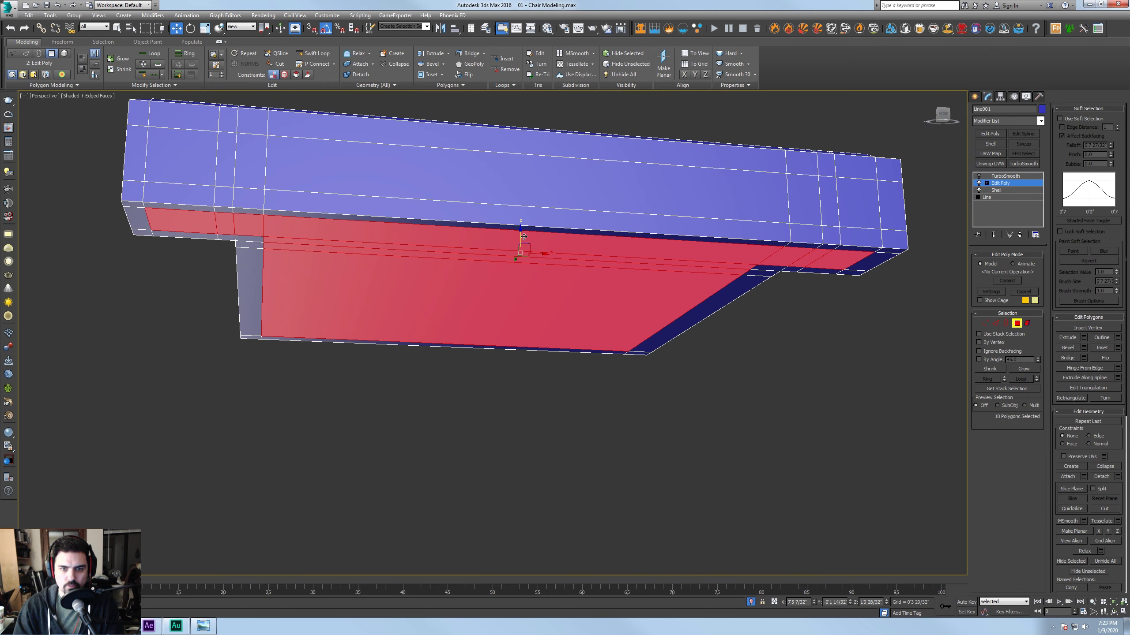
{"action": "middle_click_drag", "start_coordinate": [524, 238], "coordinate": [561, 330], "text": "alt"}
{"action": "middle_click_drag", "start_coordinate": [561, 330], "coordinate": [537, 391]}
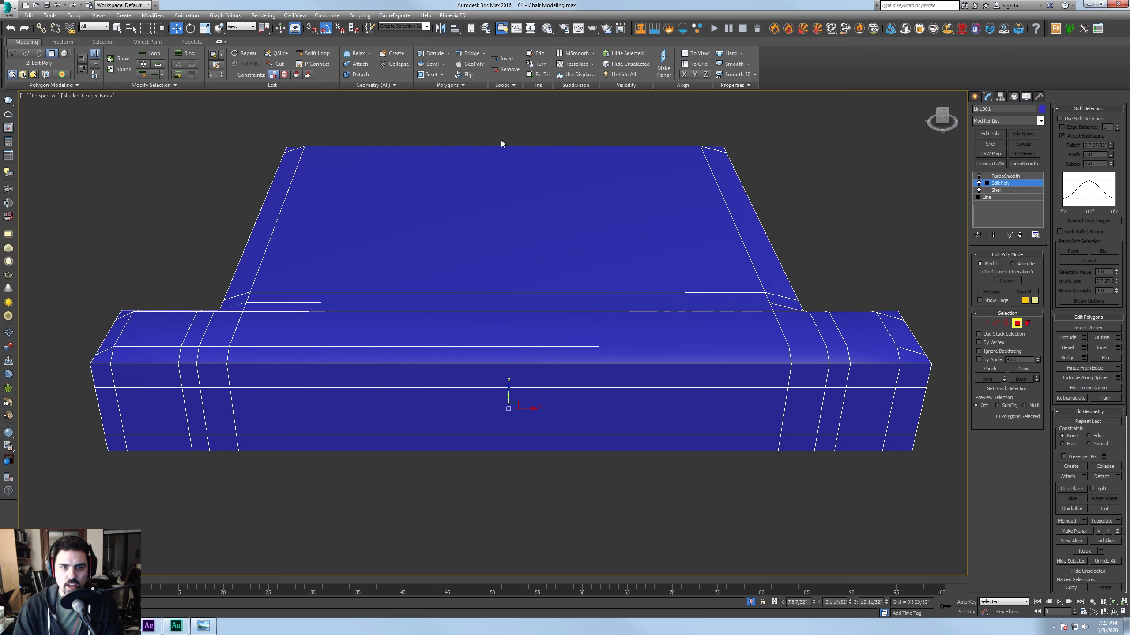
Select the edges running across the cushion's middle section and connect them with 3 segments
{"action": "key", "text": "2"}
{"action": "left_click_drag", "start_coordinate": [499, 121], "coordinate": [518, 506]}
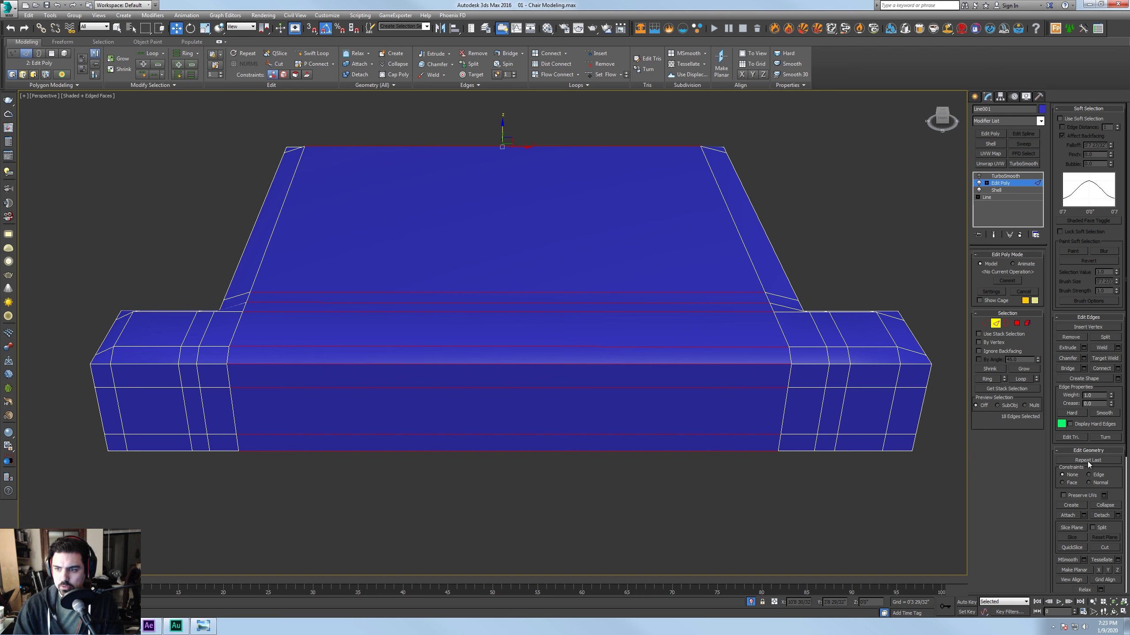
{"action": "left_click", "coordinate": [1090, 109]}
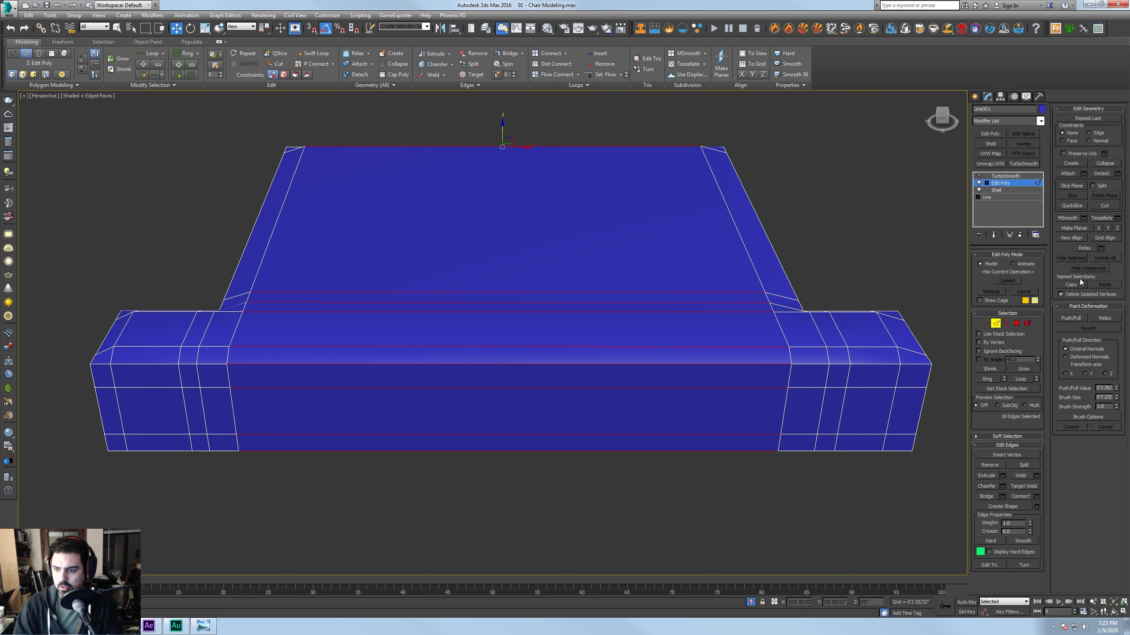
{"action": "left_click", "coordinate": [1036, 497]}
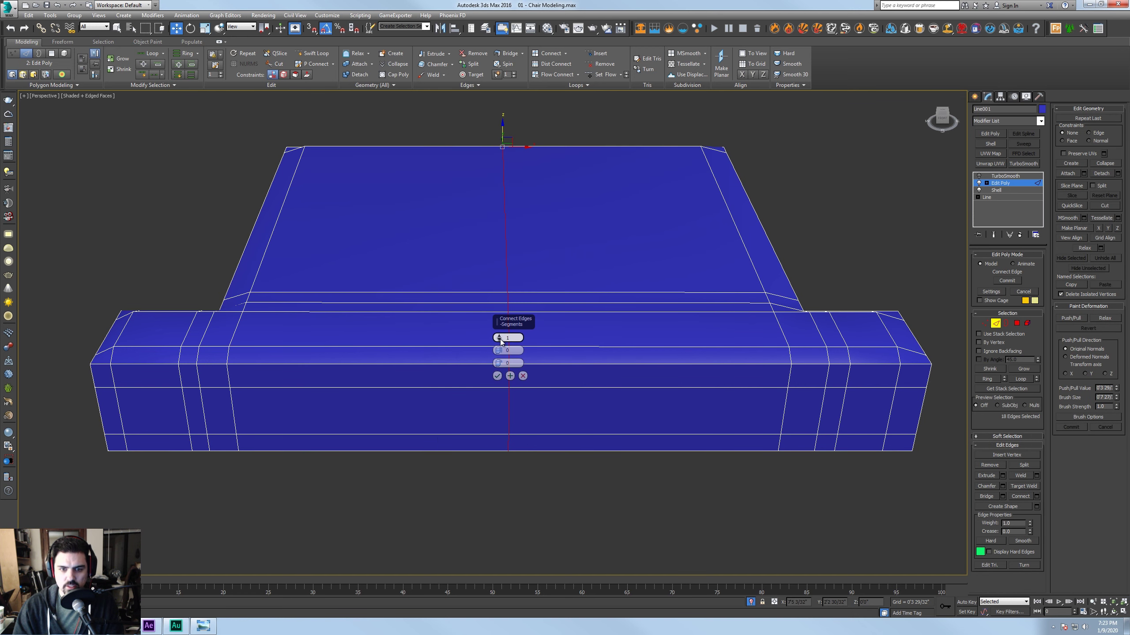
{"action": "left_click", "coordinate": [497, 376]}
{"action": "middle_click_drag", "start_coordinate": [524, 381], "coordinate": [740, 327], "text": "alt"}
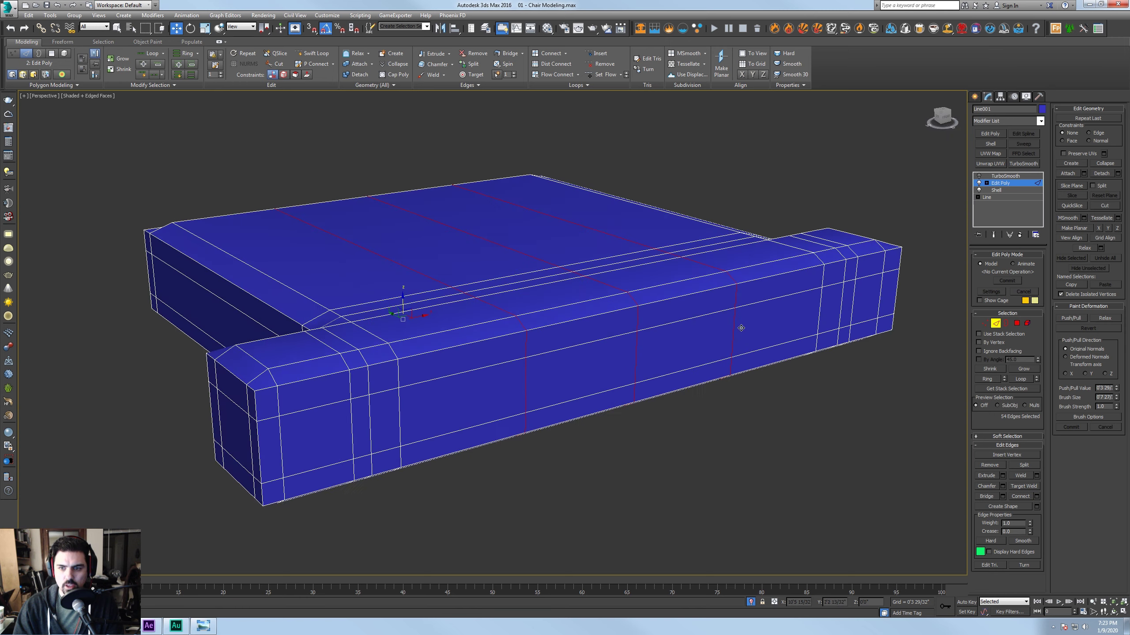
Leave edge editing, turn on the TurboSmooth display and examine the smoothed cushion without edged faces
{"action": "left_click", "coordinate": [996, 324]}
{"action": "left_click", "coordinate": [978, 176]}
{"action": "left_click", "coordinate": [810, 186]}
{"action": "mouse_move", "coordinate": [809, 182]}
{"action": "middle_mouse_down", "text": "alt"}
{"action": "mouse_move", "coordinate": [787, 202]}
{"action": "mouse_move", "coordinate": [805, 210]}
{"action": "mouse_move", "coordinate": [762, 210]}
{"action": "mouse_move", "coordinate": [788, 229]}
{"action": "middle_mouse_up", "text": "alt"}
{"action": "key", "text": "F4"}
{"action": "left_click", "coordinate": [645, 247]}
{"action": "middle_click_drag", "start_coordinate": [645, 247], "coordinate": [723, 241], "text": "alt"}
Turn off the TurboSmooth display and return to the Edit Poly modifier with edged faces shown
{"action": "left_click", "coordinate": [979, 175]}
{"action": "left_click", "coordinate": [981, 186]}
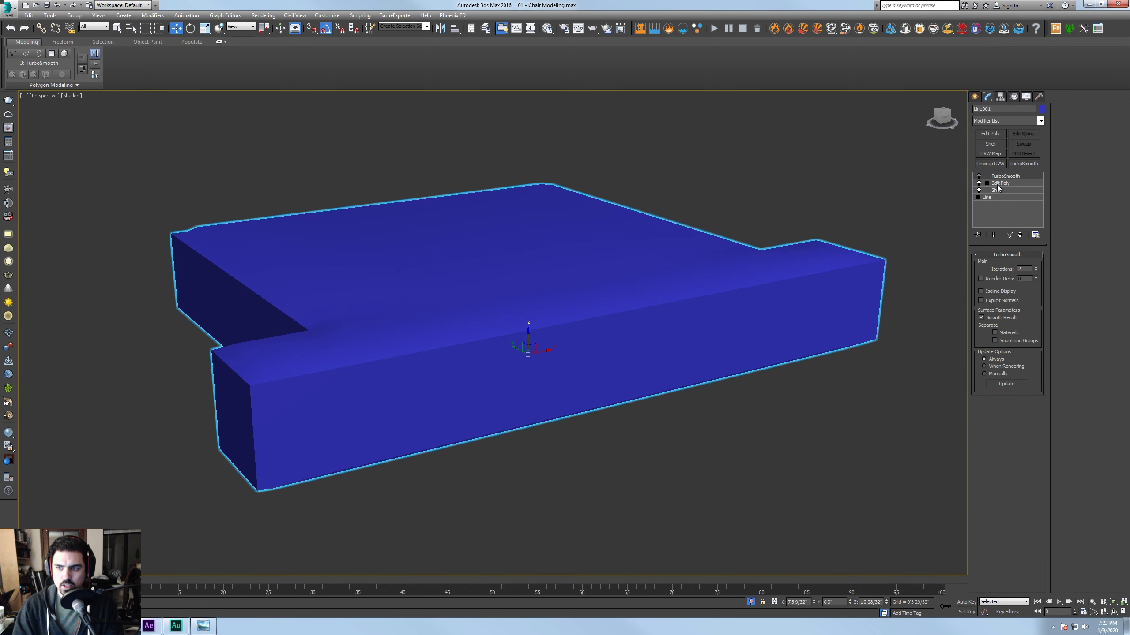
{"action": "key", "text": "F3"}
{"action": "mouse_move", "coordinate": [674, 355]}
{"action": "middle_mouse_down"}
{"action": "mouse_move", "coordinate": [686, 354]}
{"action": "mouse_move", "coordinate": [616, 347]}
{"action": "middle_mouse_up"}
{"action": "key", "text": "F3"}
{"action": "key", "text": "F4"}
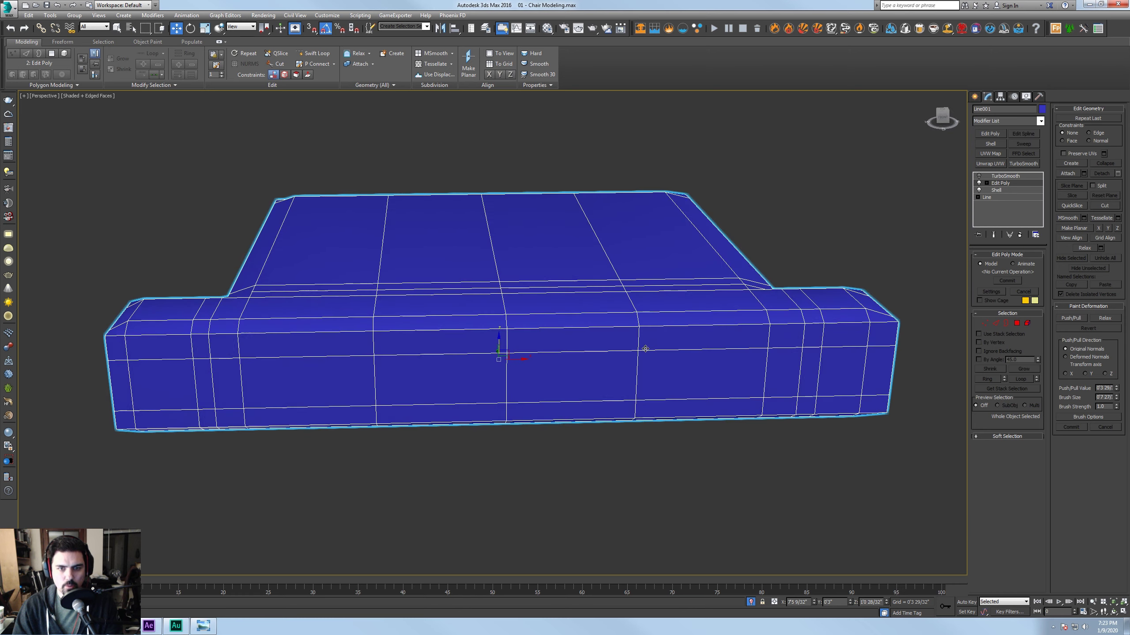
Select the top polygons of the two middle columns, from the back to the front strip, and raise them slightly
{"action": "left_click", "coordinate": [1016, 323]}
{"action": "left_click", "coordinate": [502, 266]}
{"action": "left_click", "coordinate": [472, 263], "text": "ctrl"}
{"action": "left_click", "coordinate": [472, 285], "text": "ctrl"}
{"action": "left_click", "coordinate": [473, 290], "text": "ctrl"}
{"action": "left_click", "coordinate": [516, 290], "text": "ctrl"}
{"action": "left_click", "coordinate": [516, 285], "text": "ctrl"}
{"action": "middle_click_drag", "start_coordinate": [515, 285], "coordinate": [536, 267], "text": "alt"}
{"action": "left_click_drag", "start_coordinate": [496, 253], "coordinate": [496, 247]}
{"action": "middle_click_drag", "start_coordinate": [496, 247], "coordinate": [597, 265], "text": "alt"}
{"action": "left_click", "coordinate": [601, 267], "text": "ctrl"}
{"action": "left_click", "coordinate": [584, 296], "text": "ctrl"}
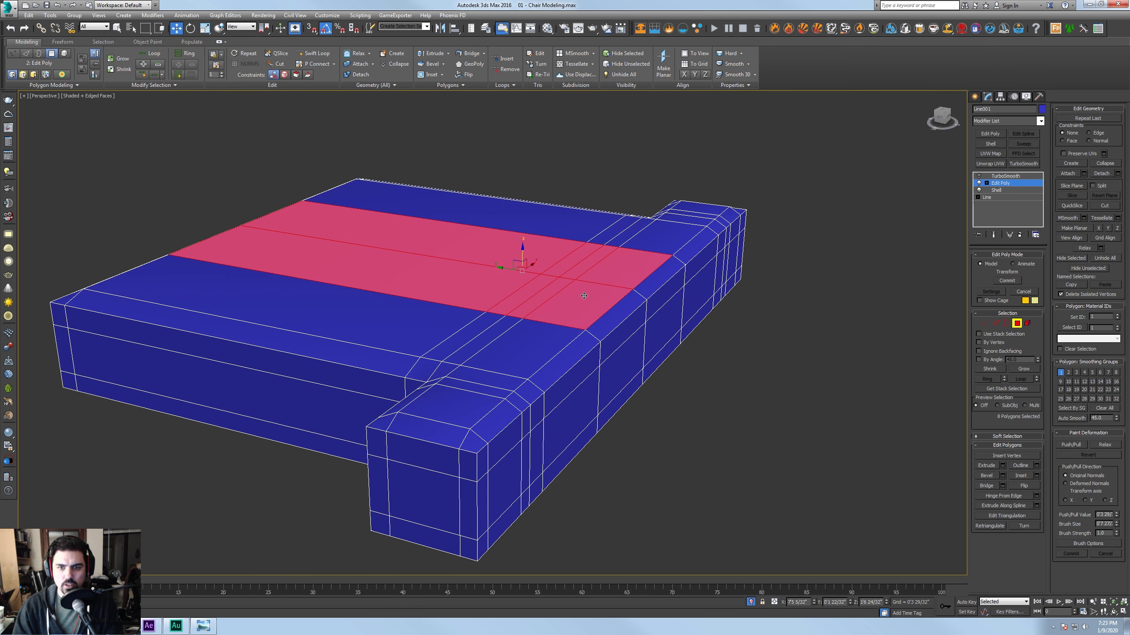
Select the inner top polygons of the two columns on the left half of the cushion
{"action": "middle_click_drag", "start_coordinate": [521, 252], "coordinate": [398, 306], "text": "alt"}
{"action": "left_click", "coordinate": [398, 306]}
{"action": "left_click", "coordinate": [398, 295], "text": "ctrl"}
{"action": "left_click", "coordinate": [393, 321], "text": "ctrl"}
{"action": "left_click", "coordinate": [383, 274], "text": "ctrl"}
{"action": "left_click", "coordinate": [444, 267], "text": "ctrl"}
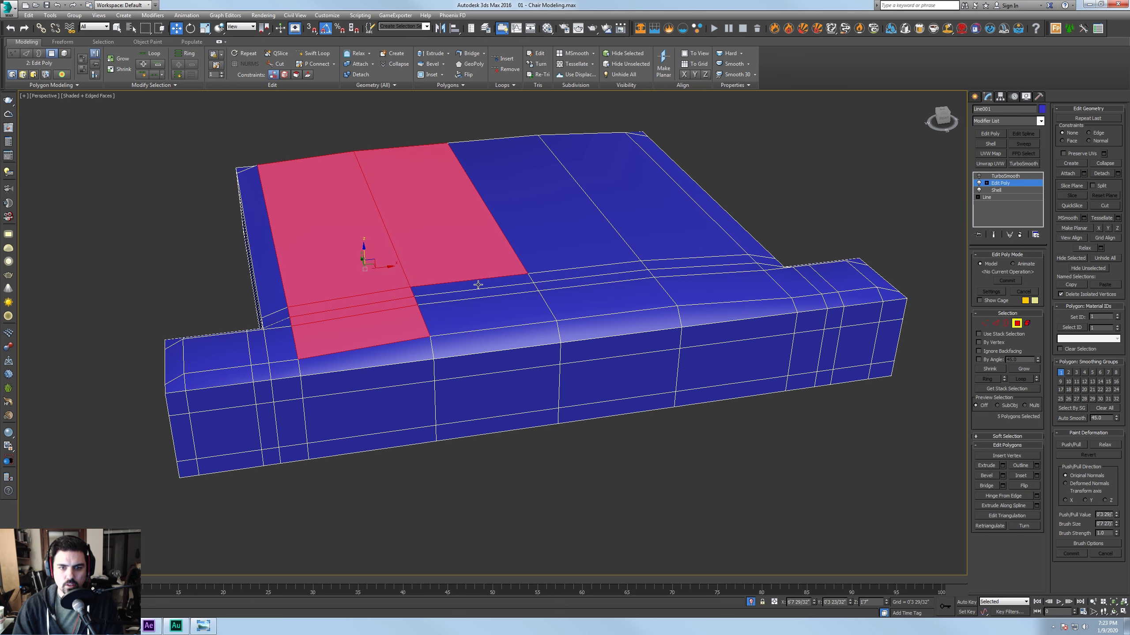
{"action": "left_click", "coordinate": [476, 284], "text": "ctrl"}
{"action": "left_click", "coordinate": [489, 294], "text": "ctrl"}
{"action": "left_click", "coordinate": [506, 307], "text": "ctrl"}
Add the inner top polygons of the right half's two columns to the selection, undoing any stray change
{"action": "left_click_drag", "start_coordinate": [554, 286], "coordinate": [565, 279], "text": "ctrl"}
{"action": "key", "text": "ctrl+z"}
{"action": "left_click", "coordinate": [570, 274], "text": "ctrl"}
{"action": "left_click", "coordinate": [578, 298], "text": "ctrl"}
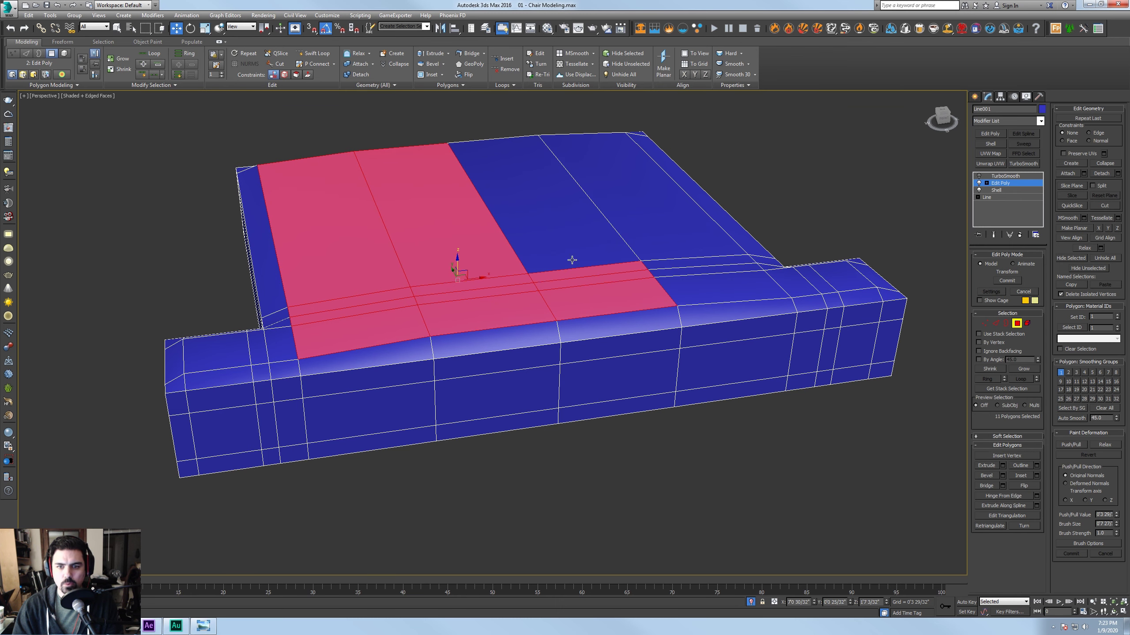
{"action": "left_click", "coordinate": [574, 259], "text": "ctrl"}
{"action": "left_click", "coordinate": [672, 253], "text": "ctrl"}
{"action": "left_click", "coordinate": [676, 258], "text": "ctrl"}
{"action": "left_click", "coordinate": [707, 278], "text": "ctrl"}
{"action": "middle_click_drag", "start_coordinate": [707, 278], "coordinate": [716, 254], "text": "alt"}
{"action": "left_click", "coordinate": [680, 280], "text": "ctrl"}
{"action": "key", "text": "ctrl+z"}
Turn on the TurboSmooth display and inspect the puffed cushion up close and from a distance without edged faces
{"action": "left_click", "coordinate": [998, 176]}
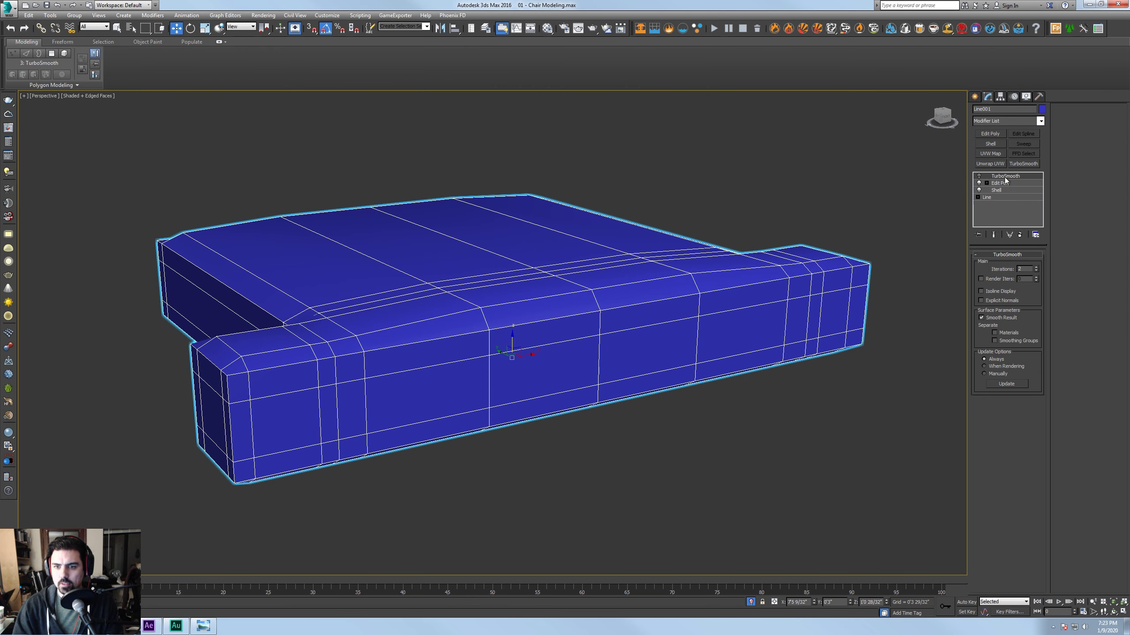
{"action": "left_click", "coordinate": [980, 177]}
{"action": "left_click", "coordinate": [759, 215]}
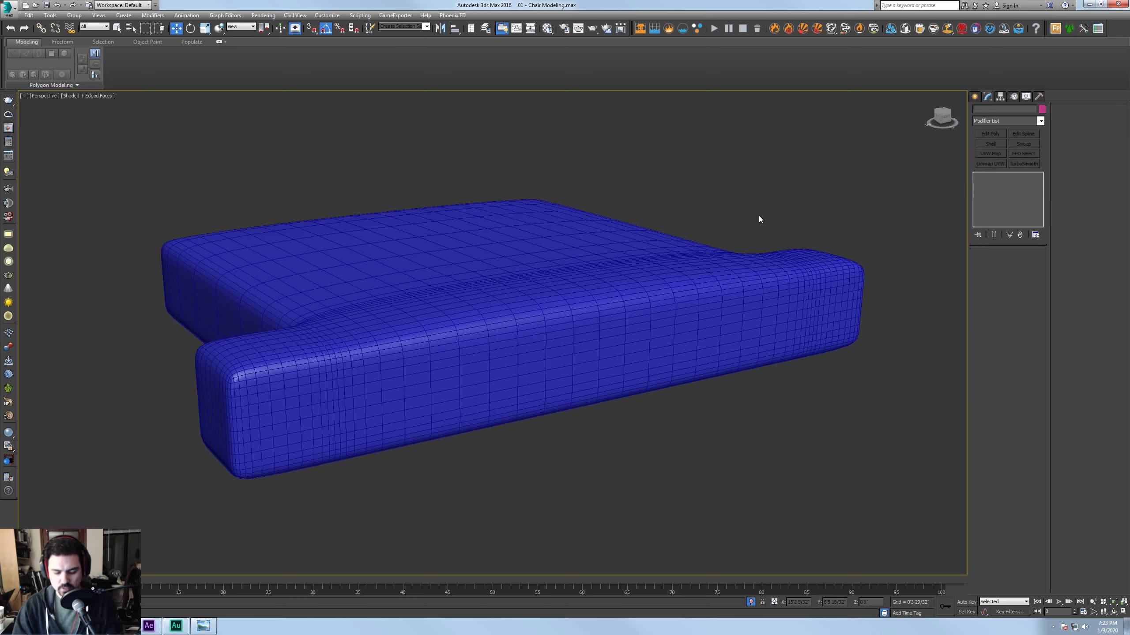
{"action": "key", "text": "F4"}
{"action": "mouse_move", "coordinate": [758, 219]}
{"action": "middle_mouse_down", "text": "alt"}
{"action": "mouse_move", "coordinate": [710, 256]}
{"action": "mouse_move", "coordinate": [773, 226]}
{"action": "mouse_move", "coordinate": [756, 223]}
{"action": "middle_mouse_up", "text": "alt"}
{"action": "scroll", "coordinate": [710, 256], "scroll_direction": "down", "scroll_amount": 3}
{"action": "scroll", "coordinate": [686, 280], "scroll_direction": "up", "scroll_amount": 5}
{"action": "middle_click_drag", "start_coordinate": [688, 277], "coordinate": [717, 296], "text": "alt"}
{"action": "scroll", "coordinate": [712, 295], "scroll_direction": "down", "scroll_amount": 4}
Select the cushion and add a Noise modifier above TurboSmooth
{"action": "left_click", "coordinate": [619, 316]}
{"action": "mouse_move", "coordinate": [628, 317]}
{"action": "middle_mouse_down", "text": "alt"}
{"action": "mouse_move", "coordinate": [656, 321]}
{"action": "mouse_move", "coordinate": [756, 222]}
{"action": "mouse_move", "coordinate": [782, 216]}
{"action": "mouse_move", "coordinate": [649, 312]}
{"action": "middle_mouse_up", "text": "alt"}
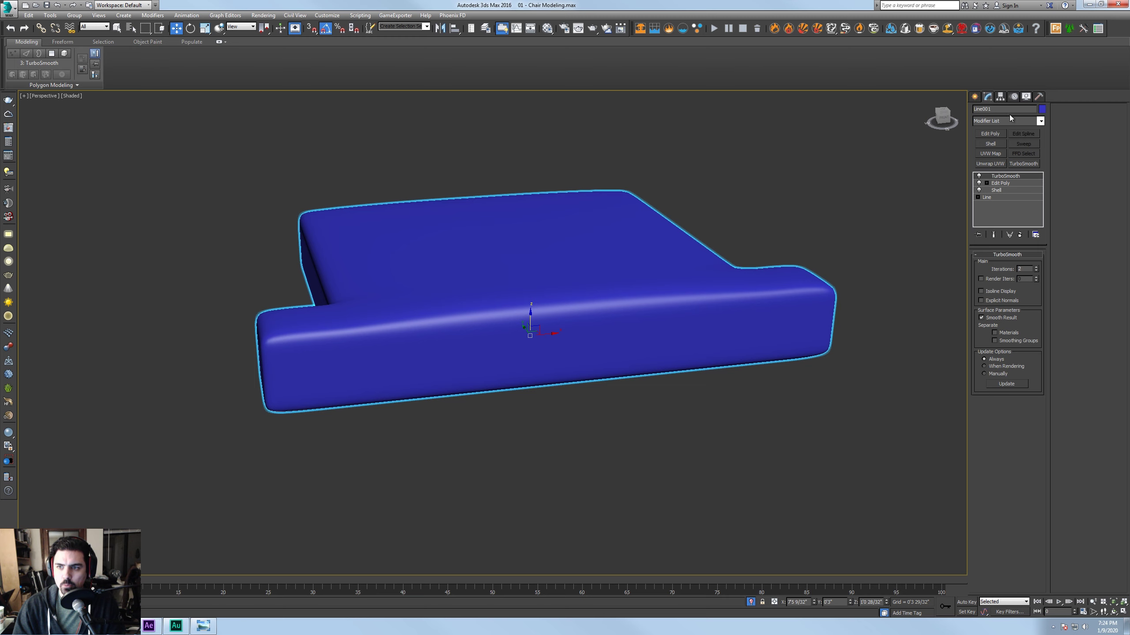
{"action": "left_click", "coordinate": [1039, 120]}
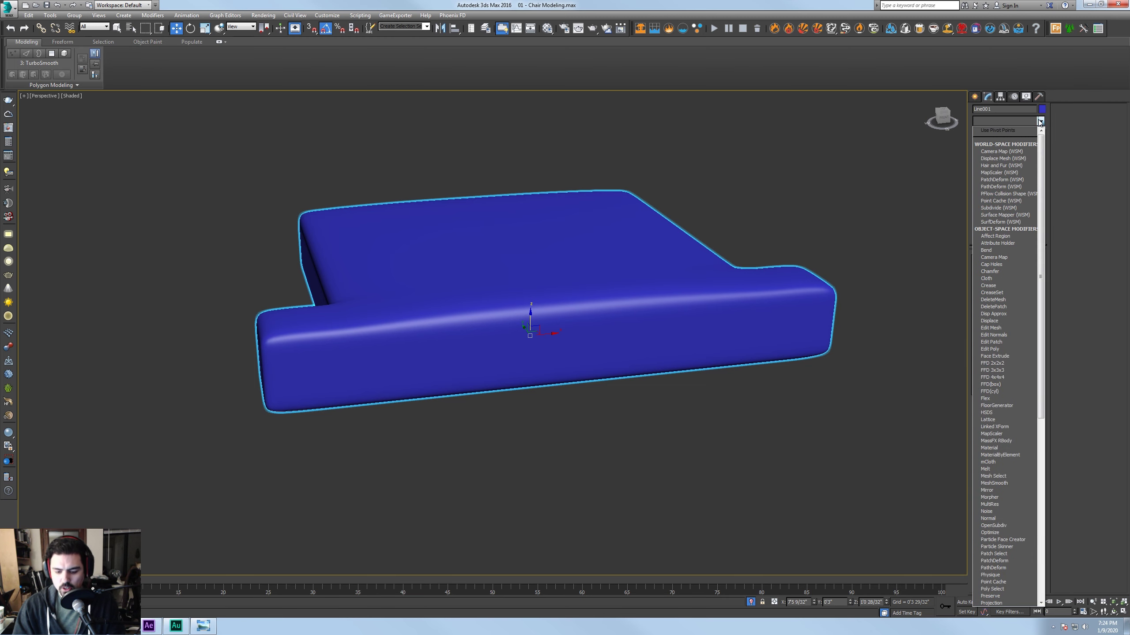
{"action": "scroll", "coordinate": [996, 267], "scroll_direction": "down", "scroll_amount": 14}
{"action": "left_click", "coordinate": [990, 207]}
{"action": "middle_click_drag", "start_coordinate": [845, 249], "coordinate": [780, 282], "text": "alt"}
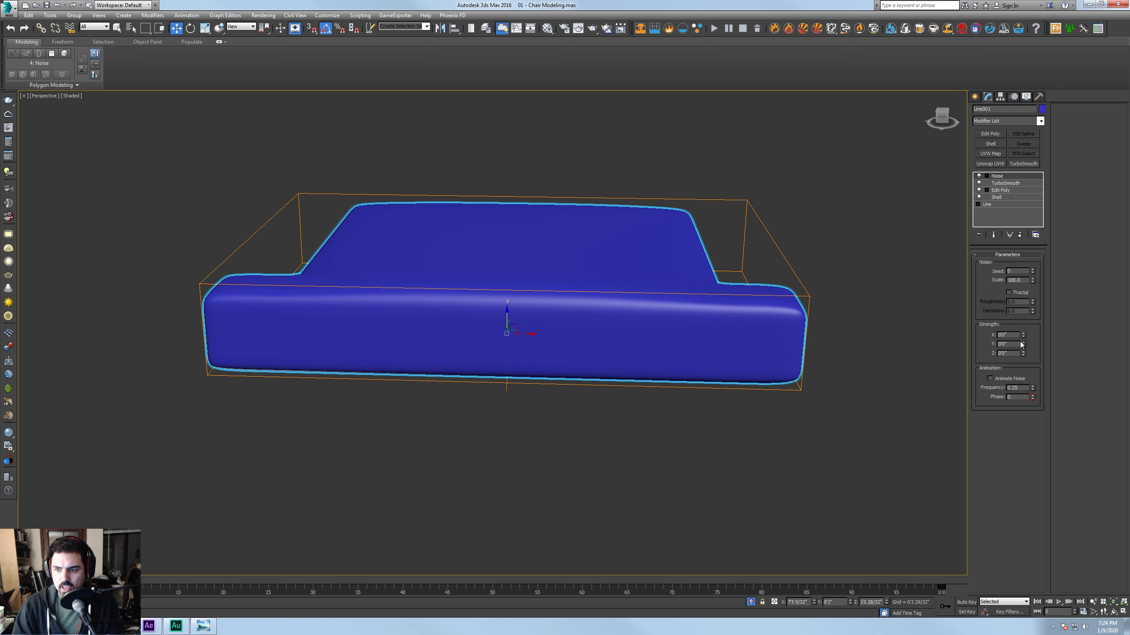
Try a strong Noise strength of 2'4 13/32" along Z, reset Y to zero and test the X strength
{"action": "left_click_drag", "start_coordinate": [1023, 345], "coordinate": [698, 225]}
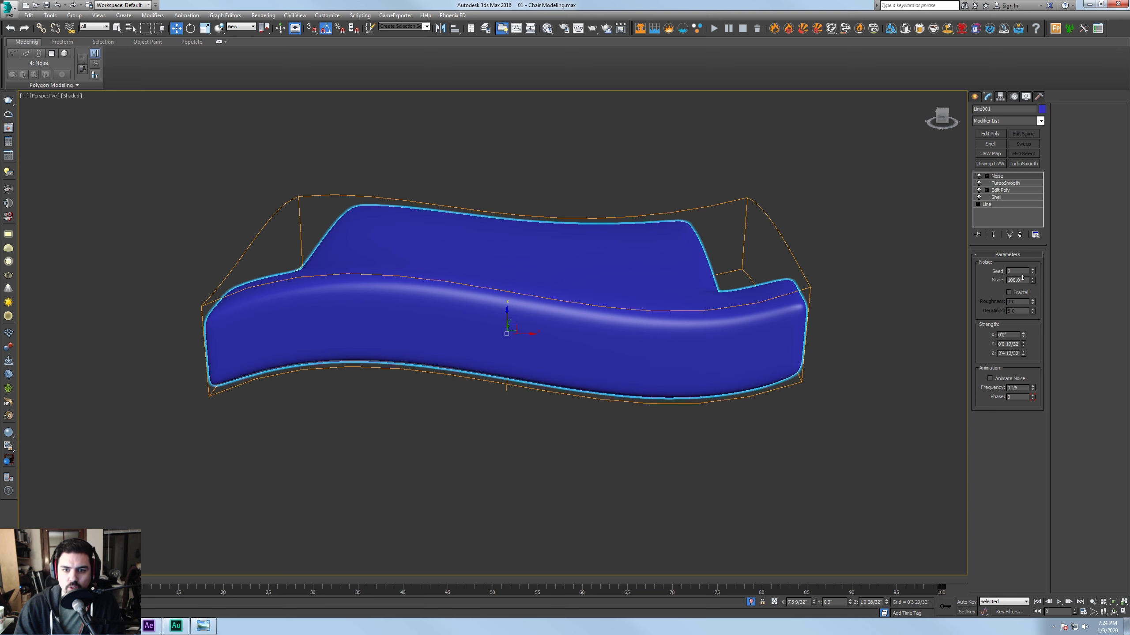
{"action": "left_click_drag", "start_coordinate": [1016, 212], "coordinate": [991, 3]}
{"action": "right_click", "coordinate": [987, 147]}
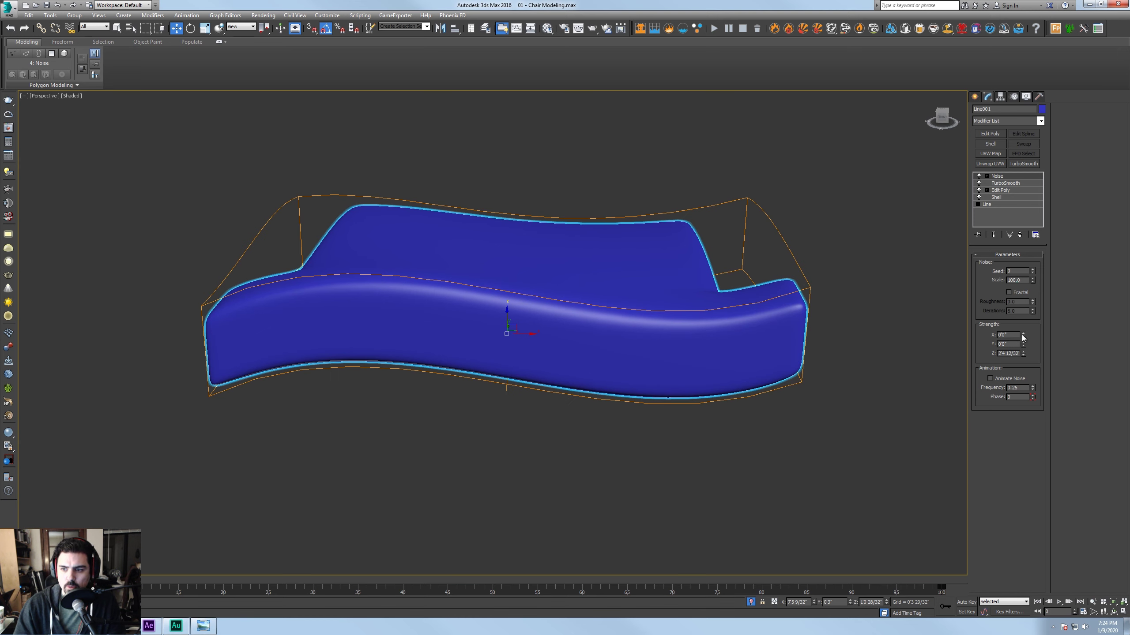
{"action": "left_click_drag", "start_coordinate": [1024, 334], "coordinate": [658, 124]}
{"action": "middle_click_drag", "start_coordinate": [658, 124], "coordinate": [636, 178], "text": "alt"}
Tone the Noise down to a subtle unevenness with scale 45.494, X strength 0'1 3/32" and Z strength 0'5 14/32"
{"action": "mouse_move", "coordinate": [1023, 337]}
{"action": "left_mouse_down"}
{"action": "mouse_move", "coordinate": [965, 292]}
{"action": "mouse_move", "coordinate": [1001, 301]}
{"action": "mouse_move", "coordinate": [1032, 289]}
{"action": "mouse_move", "coordinate": [1025, 381]}
{"action": "left_mouse_up"}
{"action": "left_click_drag", "start_coordinate": [1032, 280], "coordinate": [1026, 182]}
{"action": "middle_click_drag", "start_coordinate": [716, 271], "coordinate": [747, 210], "text": "alt"}
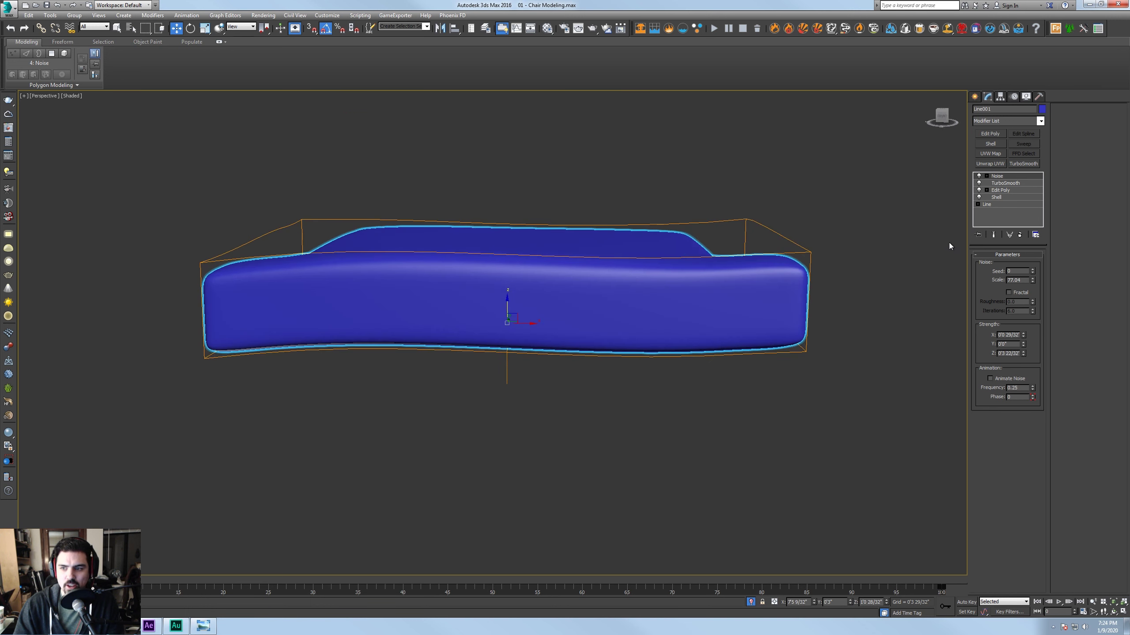
{"action": "left_click_drag", "start_coordinate": [1031, 280], "coordinate": [1027, 295]}
{"action": "left_click_drag", "start_coordinate": [1022, 355], "coordinate": [1028, 395]}
{"action": "left_click_drag", "start_coordinate": [1024, 335], "coordinate": [1023, 343]}
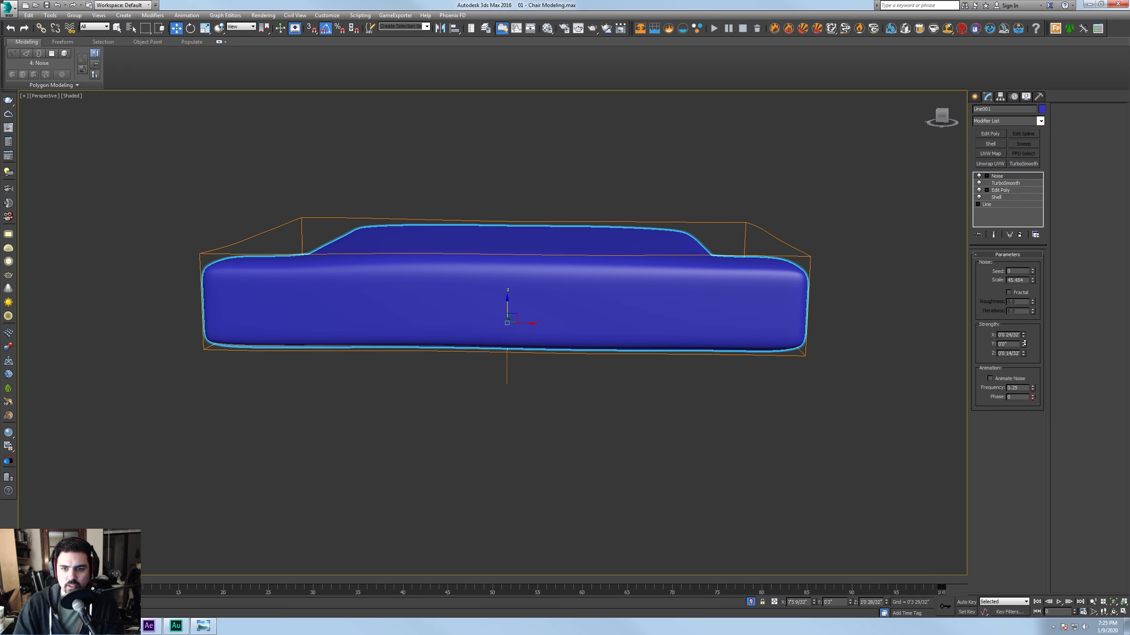
{"action": "middle_click_drag", "start_coordinate": [845, 330], "coordinate": [706, 271], "text": "alt"}
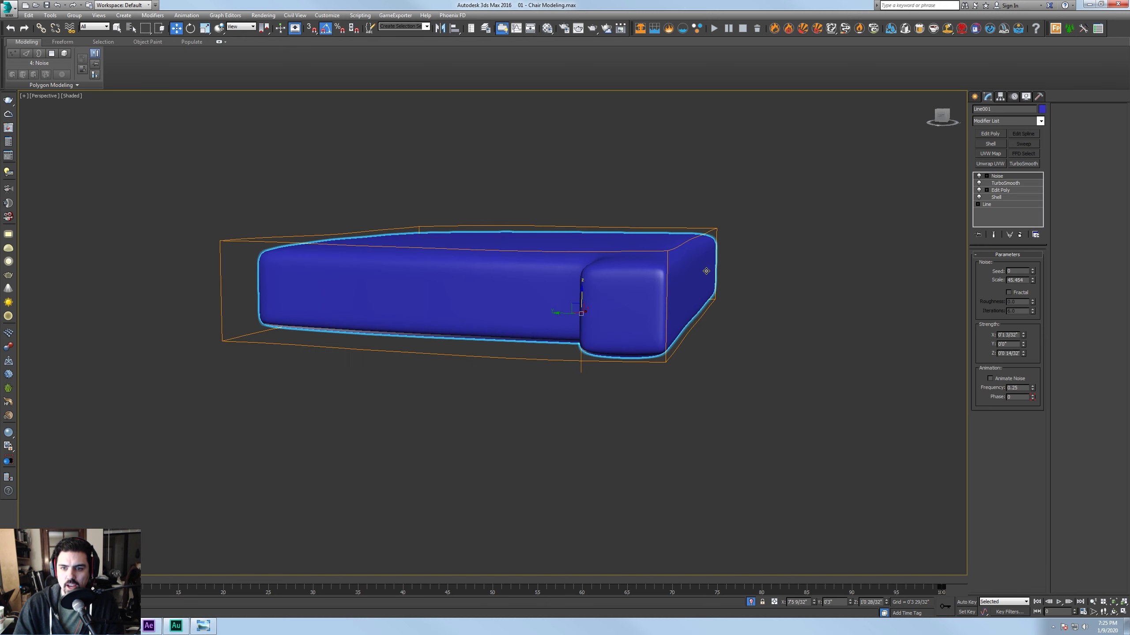
Turn off the Noise and TurboSmooth displays and return to the Edit Poly modifier with edged faces shown
{"action": "left_click", "coordinate": [977, 176]}
{"action": "left_click", "coordinate": [978, 182]}
{"action": "left_click", "coordinate": [978, 190]}
{"action": "left_click", "coordinate": [978, 190]}
{"action": "left_click", "coordinate": [998, 191]}
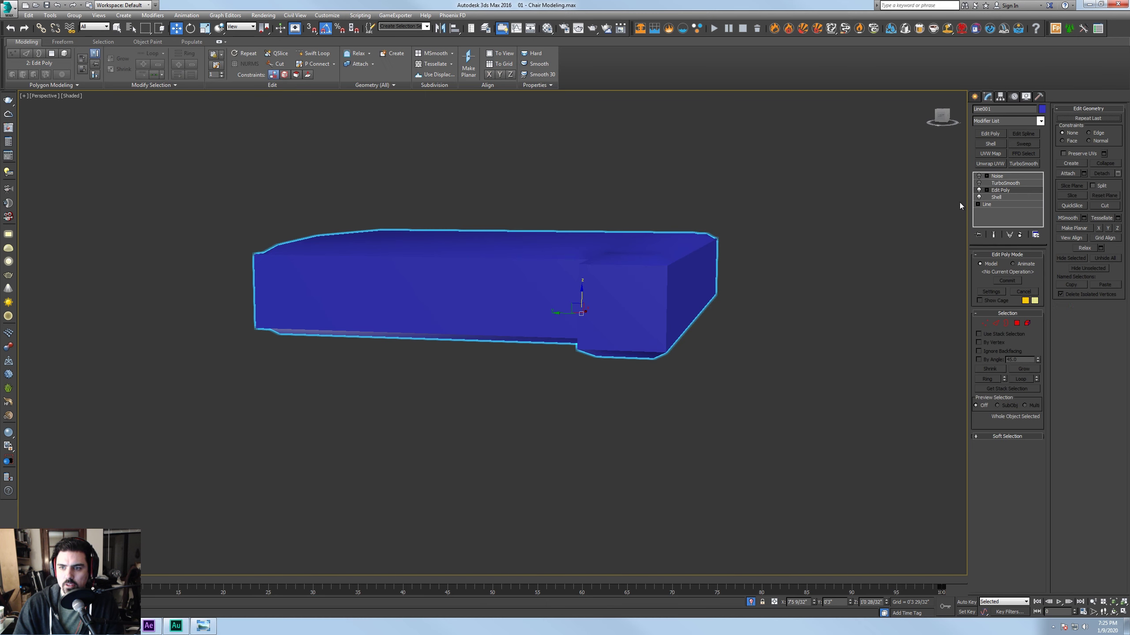
{"action": "key", "text": "F4"}
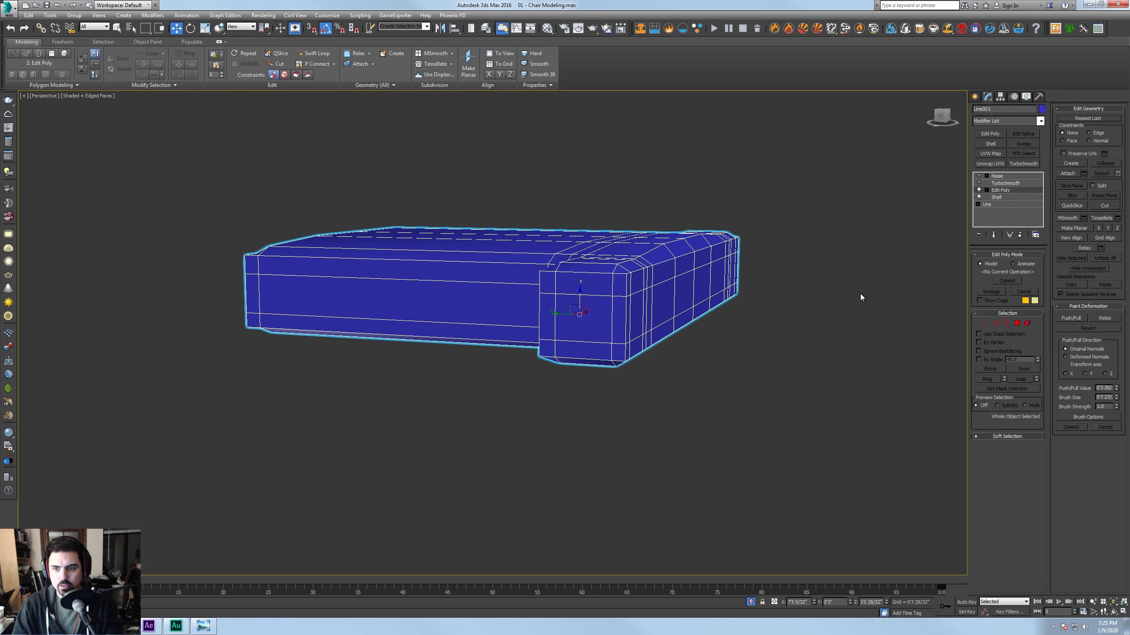
At polygon level, select the middle-band polygon at the near end of the cushion's front face
{"action": "left_click", "coordinate": [1017, 323]}
{"action": "left_click", "coordinate": [627, 315]}
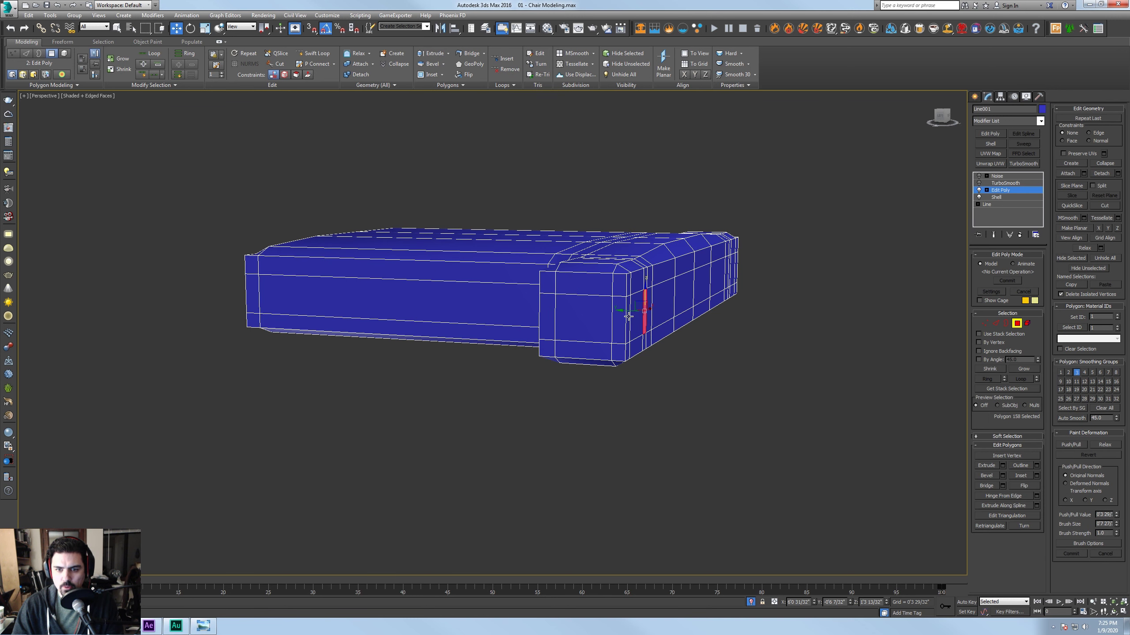
{"action": "left_click", "coordinate": [632, 316], "text": "shift"}
{"action": "key", "text": "ctrl+d"}
{"action": "left_click", "coordinate": [635, 319]}
{"action": "middle_click_drag", "start_coordinate": [718, 286], "coordinate": [678, 297], "text": "alt"}
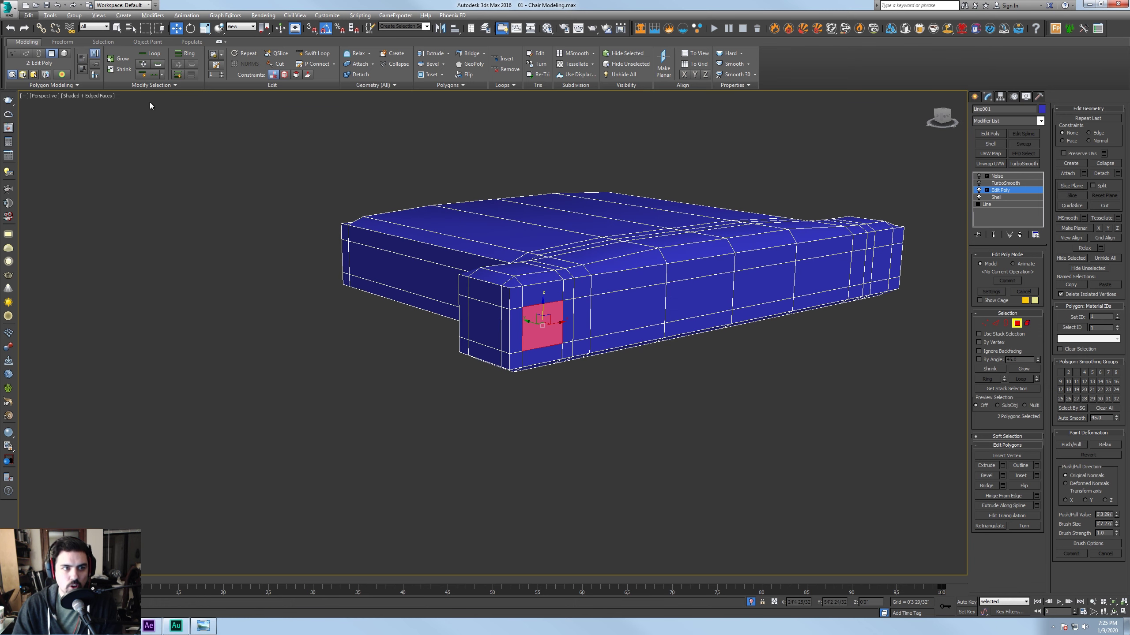
Switch to the Paint selection region and paint-select the middle band of polygons along the whole front face
{"action": "left_click_drag", "start_coordinate": [146, 28], "coordinate": [149, 34]}
{"action": "key", "text": "q"}
{"action": "key", "text": "q"}
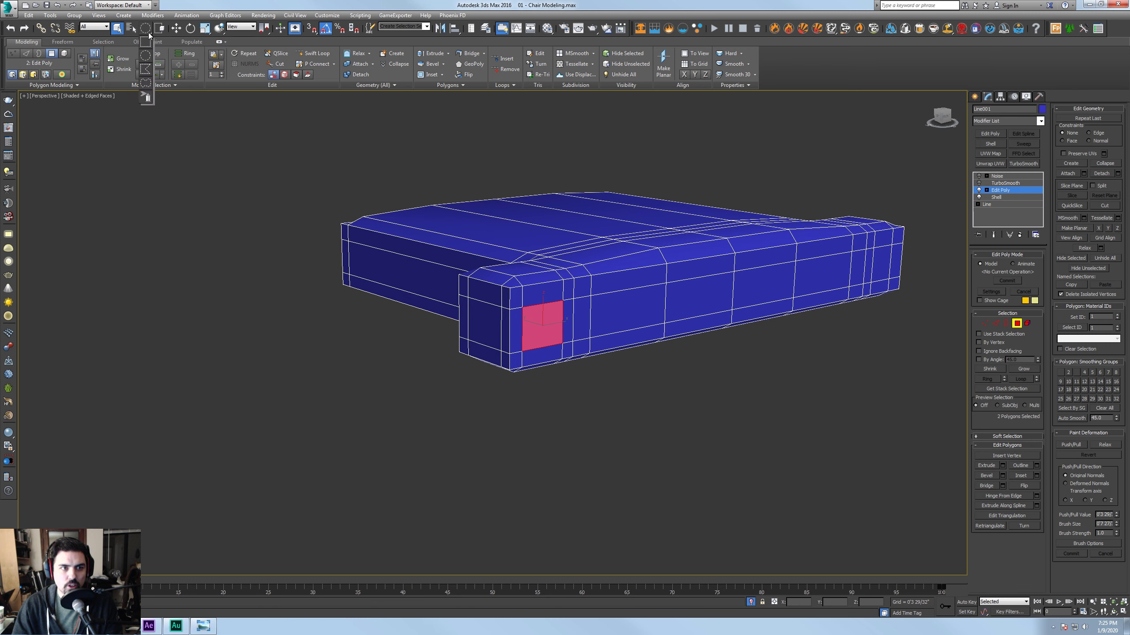
{"action": "left_click_drag", "start_coordinate": [147, 97], "coordinate": [147, 97]}
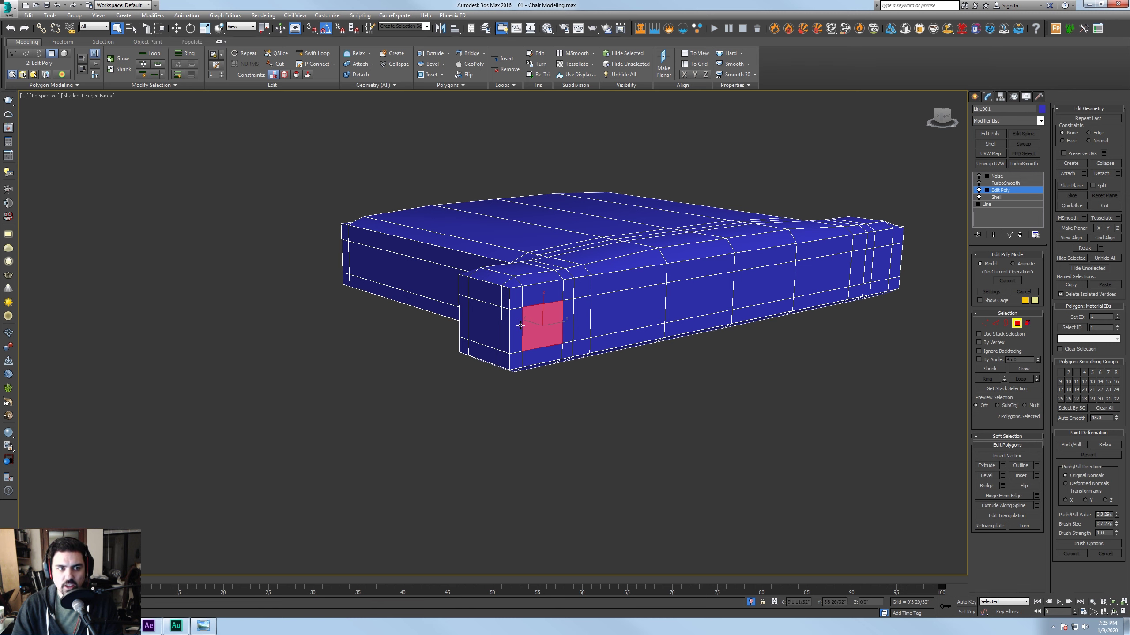
{"action": "left_click_drag", "start_coordinate": [517, 326], "coordinate": [740, 295]}
{"action": "middle_click_drag", "start_coordinate": [740, 296], "coordinate": [746, 345], "text": "alt"}
{"action": "left_click", "coordinate": [942, 374]}
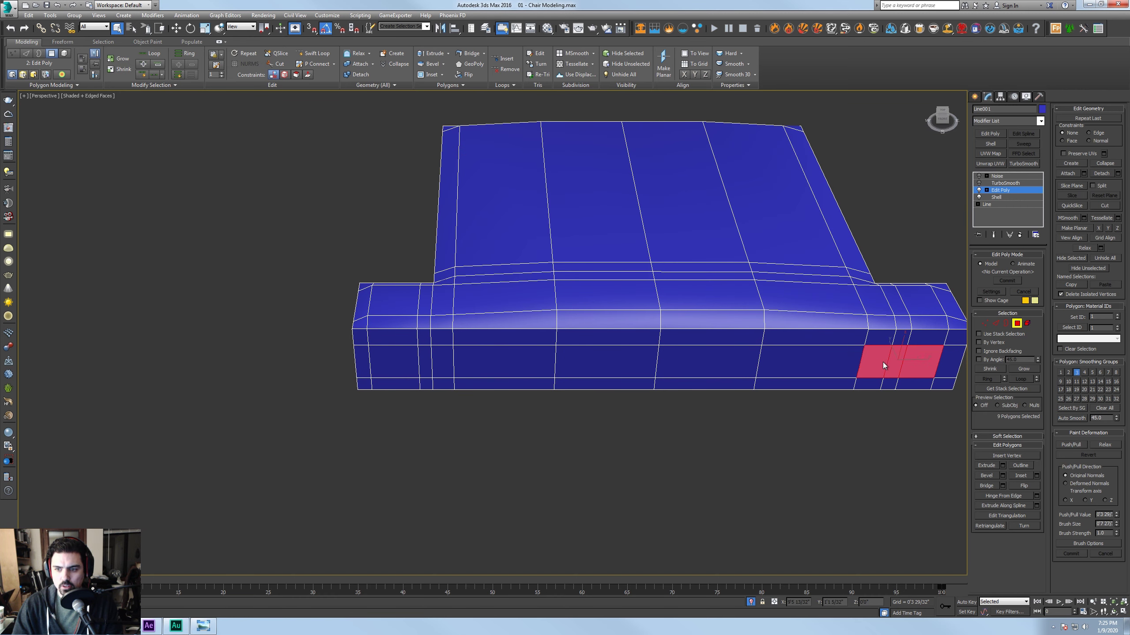
{"action": "left_click_drag", "start_coordinate": [883, 363], "coordinate": [416, 350]}
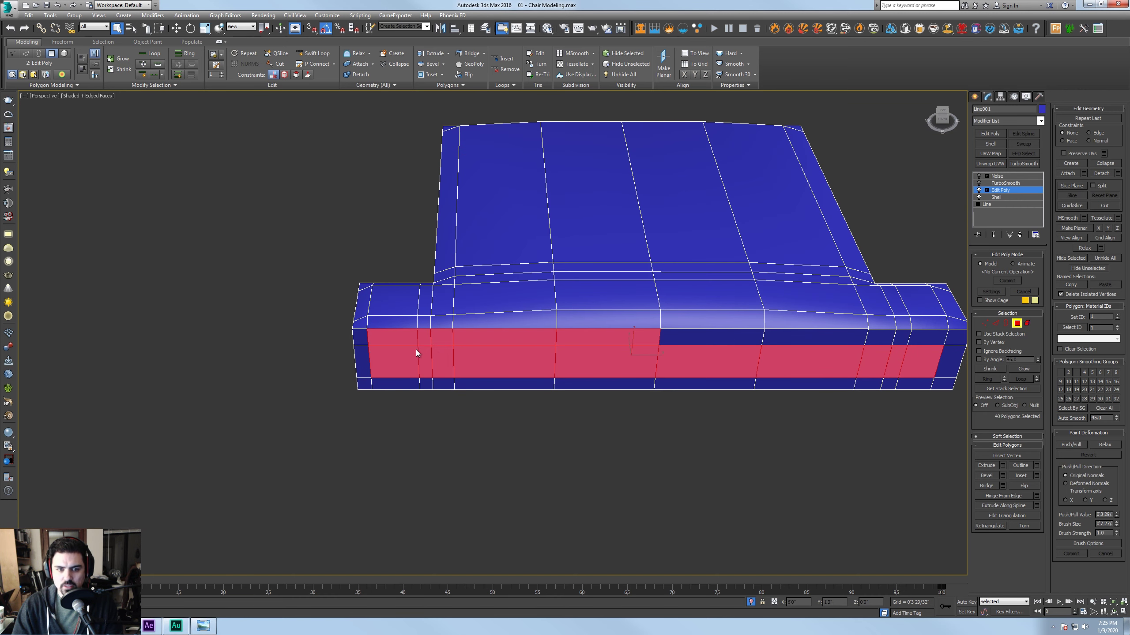
{"action": "left_click", "coordinate": [368, 362]}
{"action": "left_click_drag", "start_coordinate": [410, 362], "coordinate": [874, 357]}
Try to move the painted front polygons slightly outward, and undo the move
{"action": "middle_click_drag", "start_coordinate": [851, 335], "coordinate": [662, 296], "text": "alt"}
{"action": "key", "text": "w"}
{"action": "left_click_drag", "start_coordinate": [603, 332], "coordinate": [597, 332]}
{"action": "key", "text": "ctrl+z"}
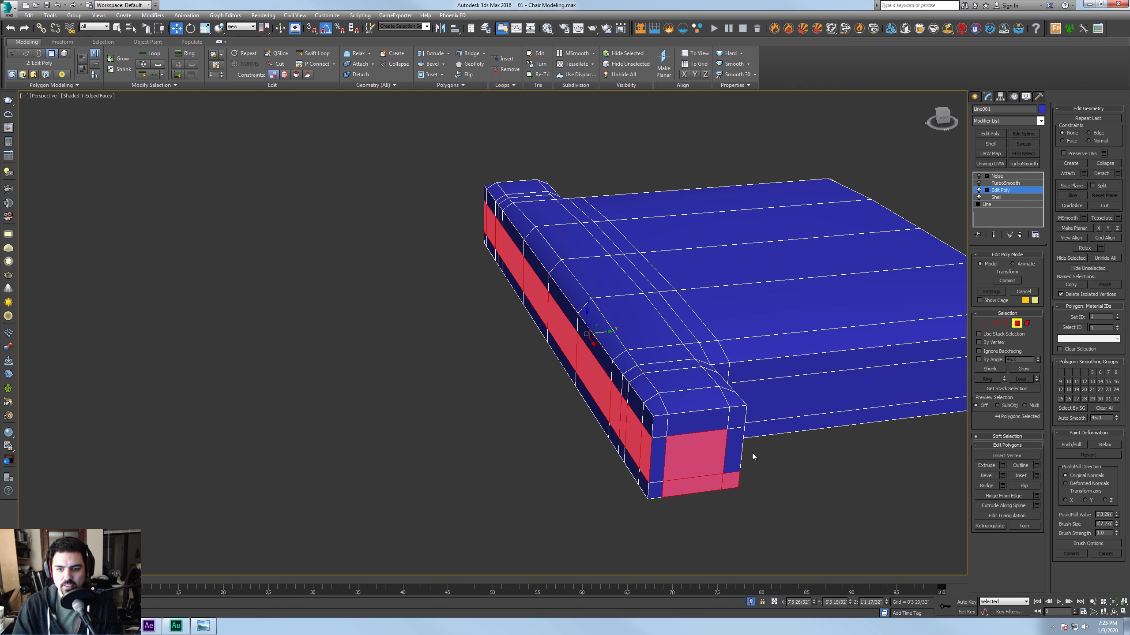
Deselect the polygons outside the front face's middle band, switching back to the Rectangular selection region
{"action": "left_click", "coordinate": [706, 470], "text": "alt"}
{"action": "left_click", "coordinate": [706, 484], "text": "alt"}
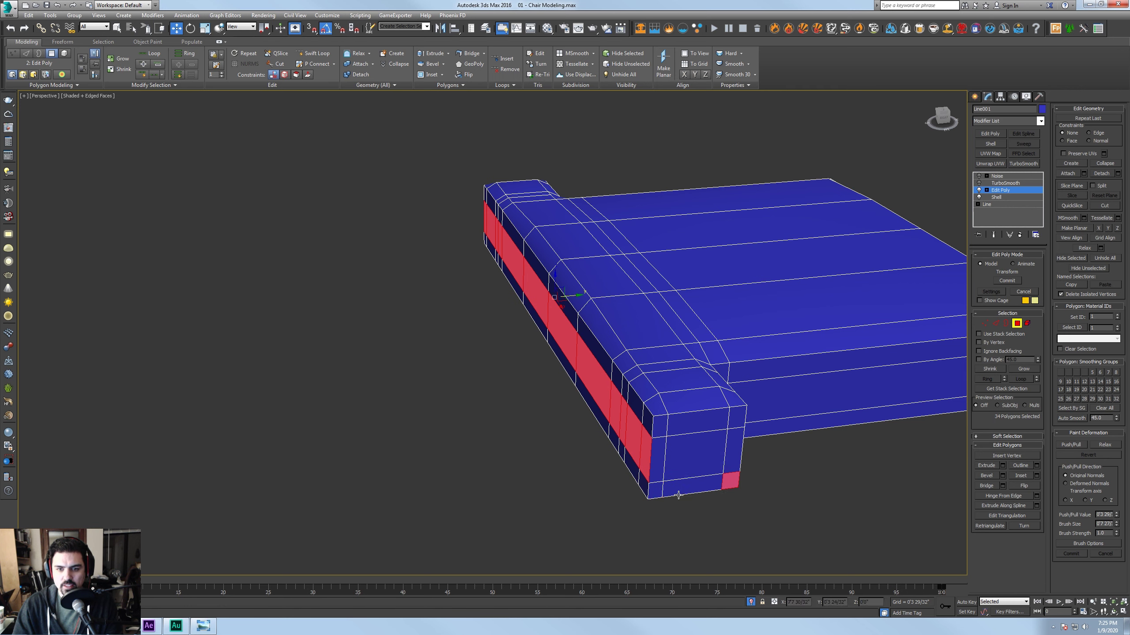
{"action": "left_click", "coordinate": [146, 31]}
{"action": "left_click", "coordinate": [146, 42]}
{"action": "middle_click_drag", "start_coordinate": [645, 249], "coordinate": [754, 172], "text": "alt"}
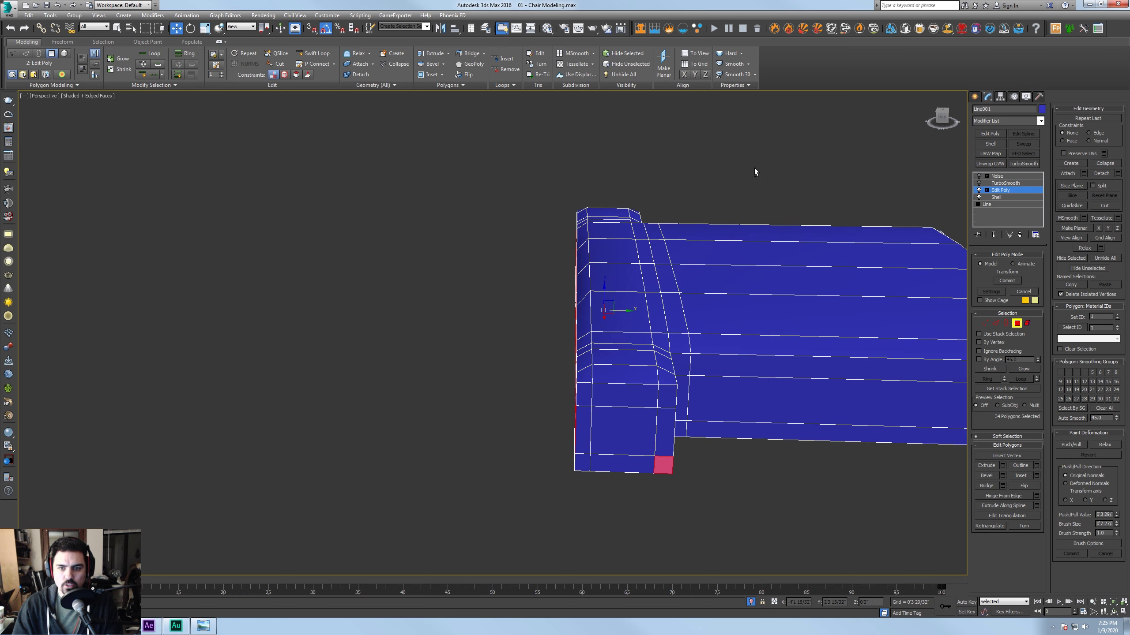
{"action": "left_click_drag", "start_coordinate": [753, 168], "coordinate": [595, 503]}
{"action": "middle_click_drag", "start_coordinate": [595, 503], "coordinate": [744, 482], "text": "alt"}
{"action": "left_click", "coordinate": [420, 359], "text": "alt"}
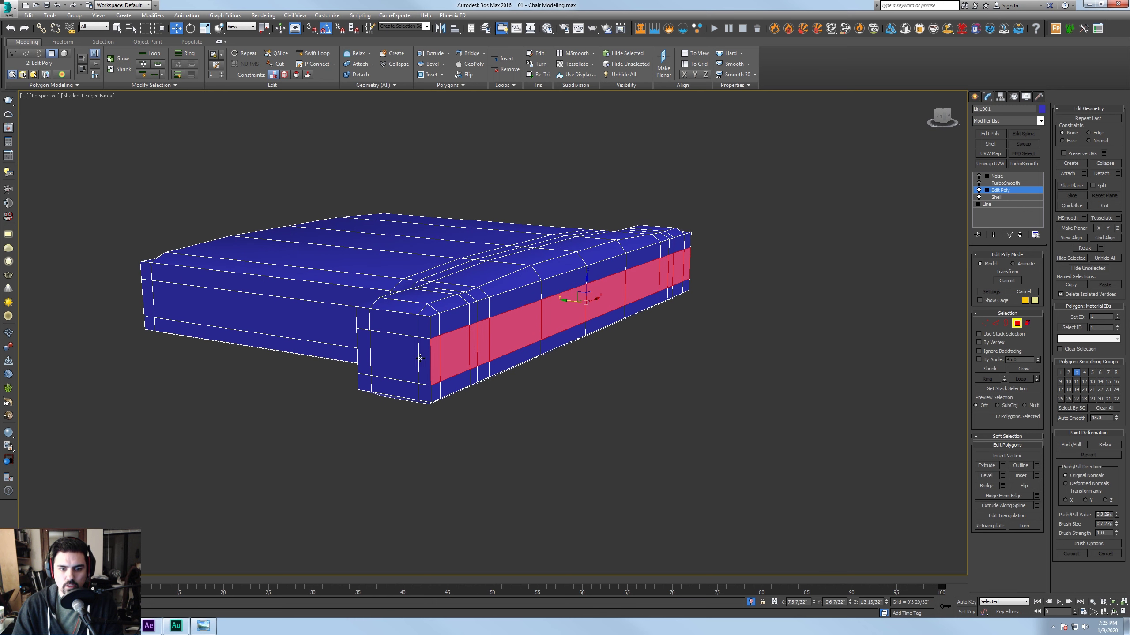
Move the front face's middle polygon band slightly outward, and do the same with the three middle polygons on the cushion's near end
{"action": "middle_click_drag", "start_coordinate": [558, 359], "coordinate": [556, 372], "text": "alt"}
{"action": "left_click_drag", "start_coordinate": [571, 301], "coordinate": [579, 300]}
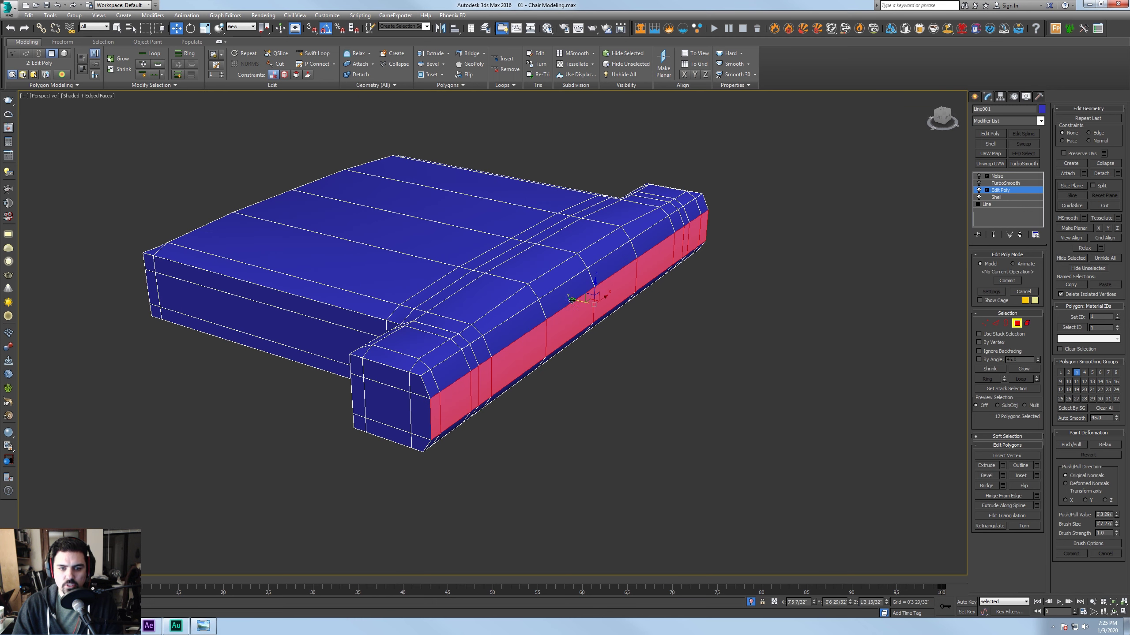
{"action": "left_click", "coordinate": [419, 415]}
{"action": "left_click", "coordinate": [385, 406]}
{"action": "left_click", "coordinate": [418, 415], "text": "ctrl"}
{"action": "left_click", "coordinate": [361, 394], "text": "ctrl"}
{"action": "middle_click_drag", "start_coordinate": [361, 394], "coordinate": [353, 416], "text": "alt"}
{"action": "left_click_drag", "start_coordinate": [403, 395], "coordinate": [399, 399]}
Select the three middle polygons on the opposite end of the cushion's front section and move them slightly outward
{"action": "middle_click_drag", "start_coordinate": [399, 400], "coordinate": [498, 391], "text": "alt"}
{"action": "left_click", "coordinate": [498, 391]}
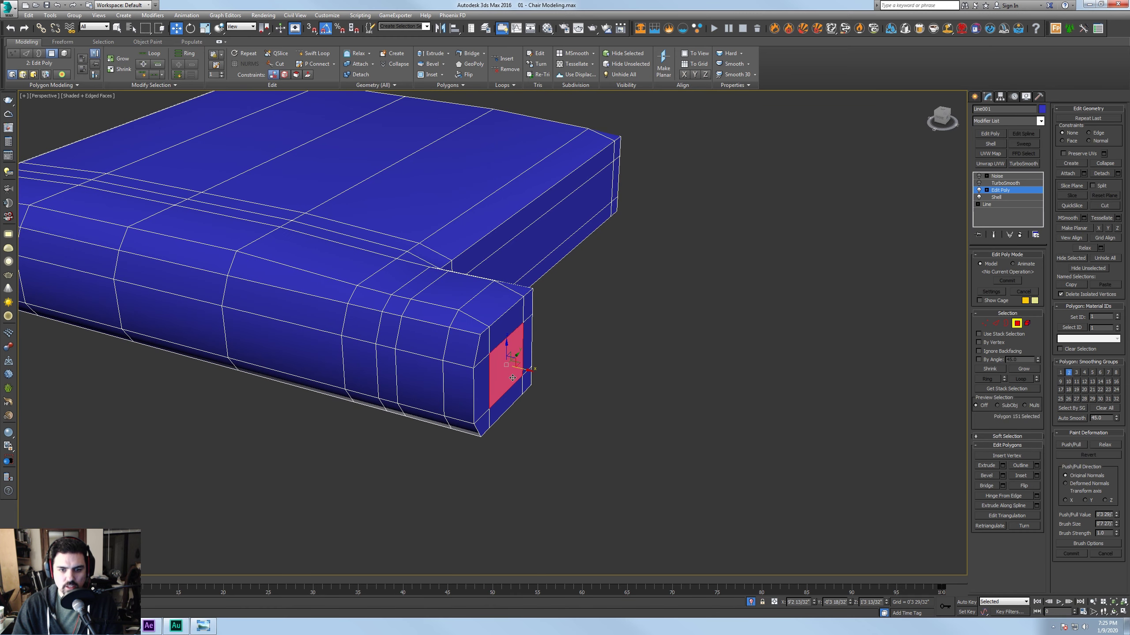
{"action": "left_click", "coordinate": [485, 383], "text": "ctrl"}
{"action": "left_click", "coordinate": [529, 354], "text": "ctrl"}
{"action": "middle_click_drag", "start_coordinate": [530, 354], "coordinate": [673, 292], "text": "alt"}
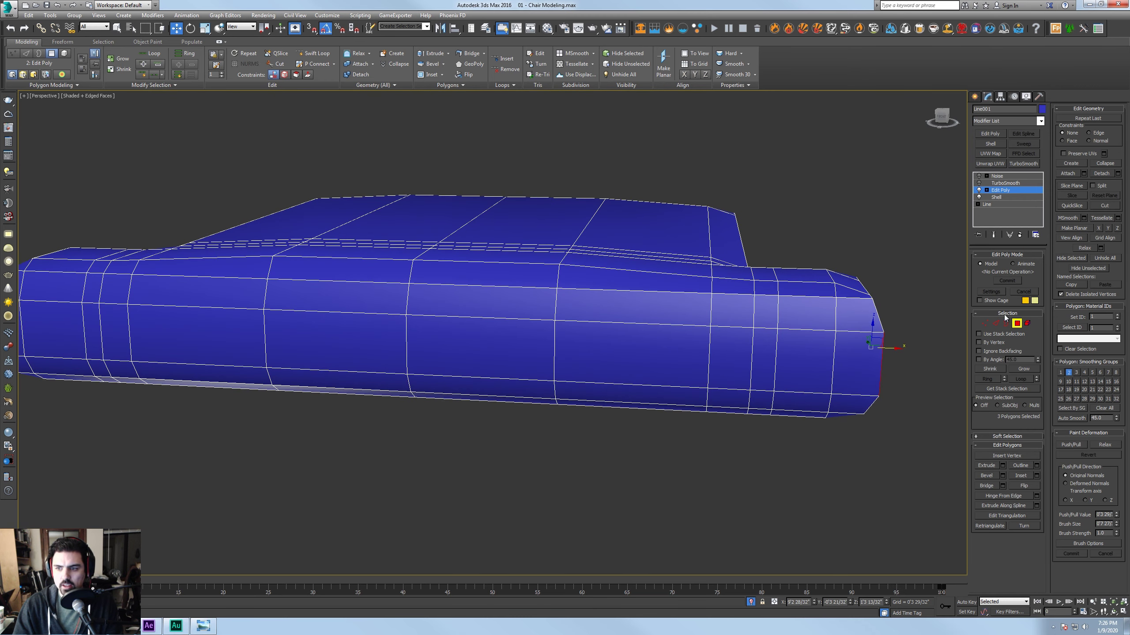
Leave polygon level and turn the cushion's TurboSmooth back on
{"action": "left_click", "coordinate": [1017, 324]}
{"action": "left_click", "coordinate": [982, 184]}
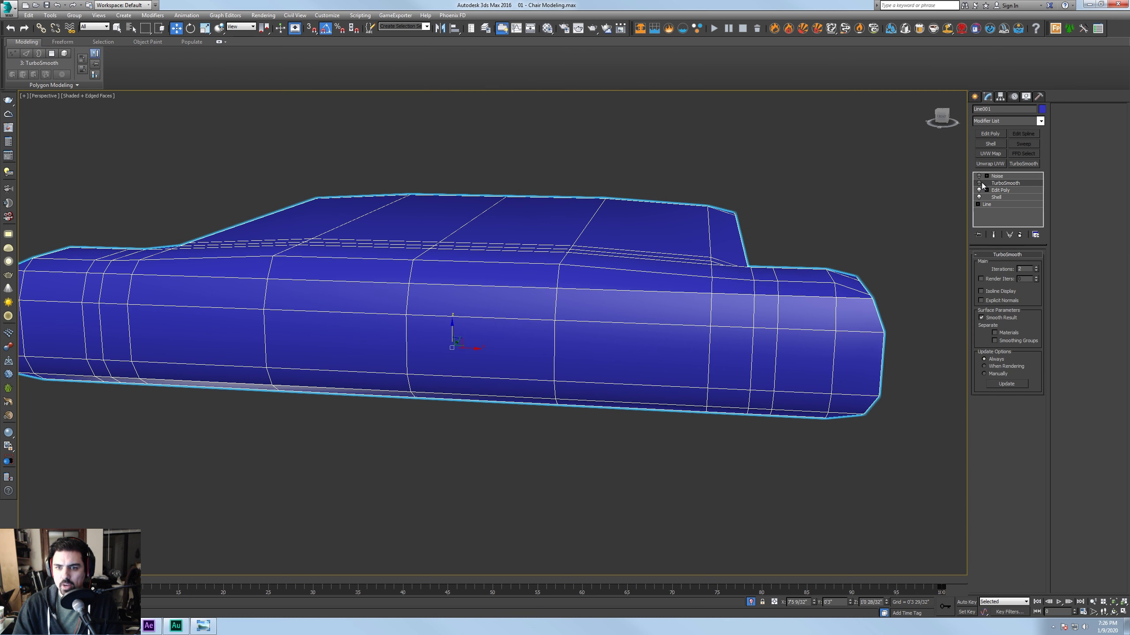
{"action": "left_click", "coordinate": [979, 183]}
{"action": "left_click", "coordinate": [997, 176]}
{"action": "left_click", "coordinate": [813, 168]}
Exit isolation to show the whole chair, with edged faces turned off
{"action": "scroll", "coordinate": [645, 169], "scroll_direction": "down", "scroll_amount": 3}
{"action": "middle_click_drag", "start_coordinate": [614, 163], "coordinate": [585, 245], "text": "alt"}
{"action": "key", "text": "F4"}
{"action": "left_click", "coordinate": [584, 245]}
{"action": "right_click", "coordinate": [584, 244]}
{"action": "left_click", "coordinate": [596, 179]}
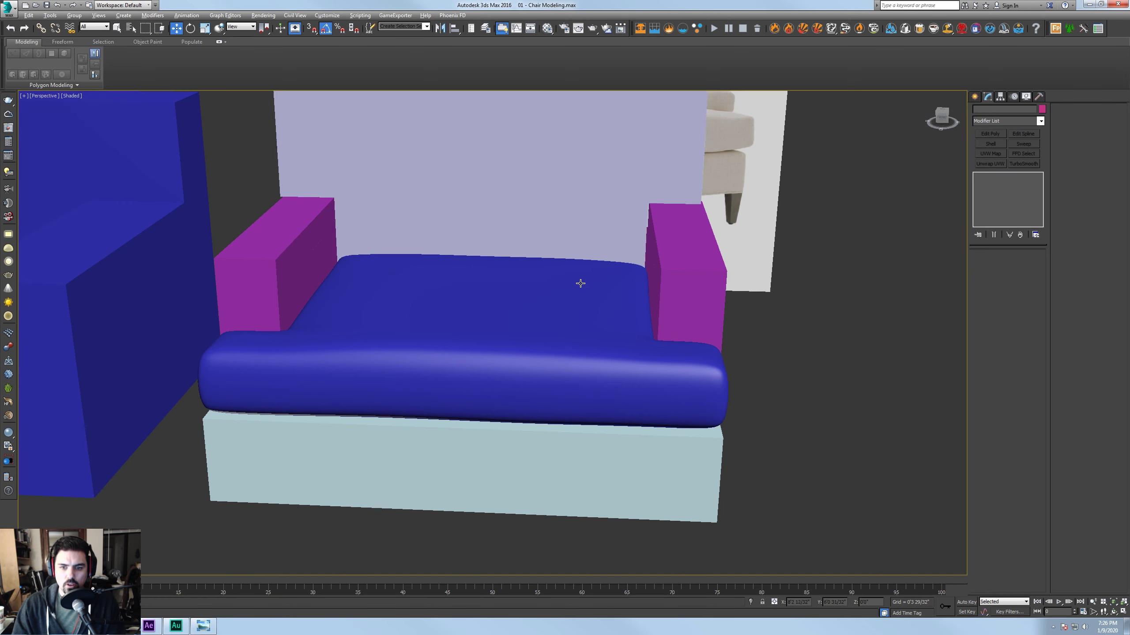
Isolate the light-colored base box beneath the cushion and change its object color to dark blue
{"action": "middle_click_drag", "start_coordinate": [527, 386], "coordinate": [565, 297]}
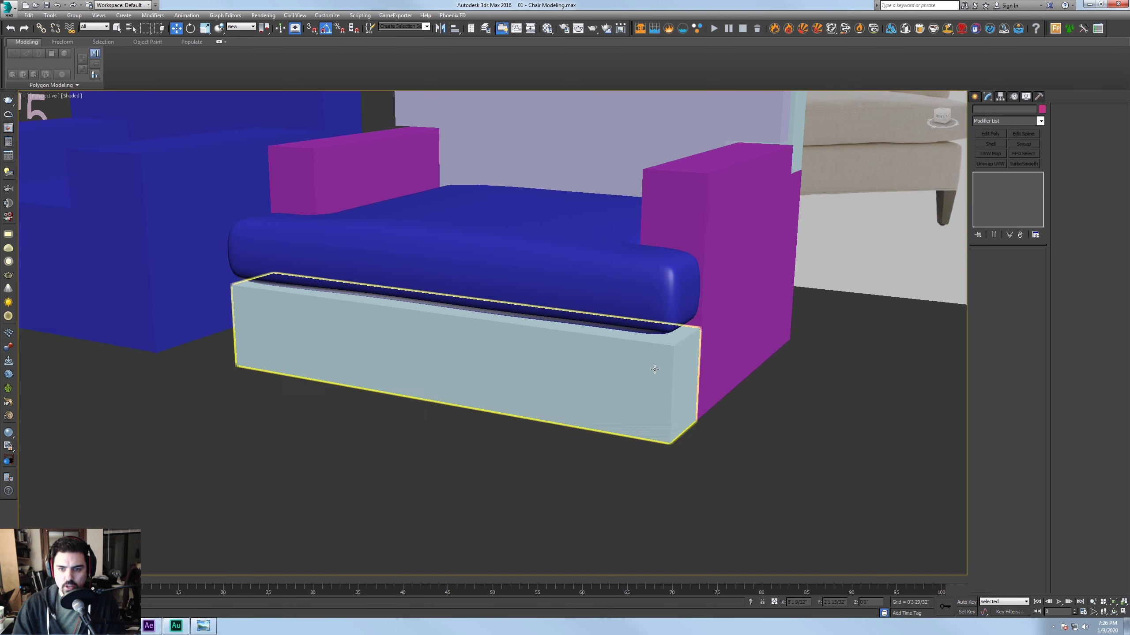
{"action": "left_click", "coordinate": [671, 386]}
{"action": "middle_click_drag", "start_coordinate": [670, 386], "coordinate": [704, 388], "text": "alt"}
{"action": "right_click", "coordinate": [671, 377]}
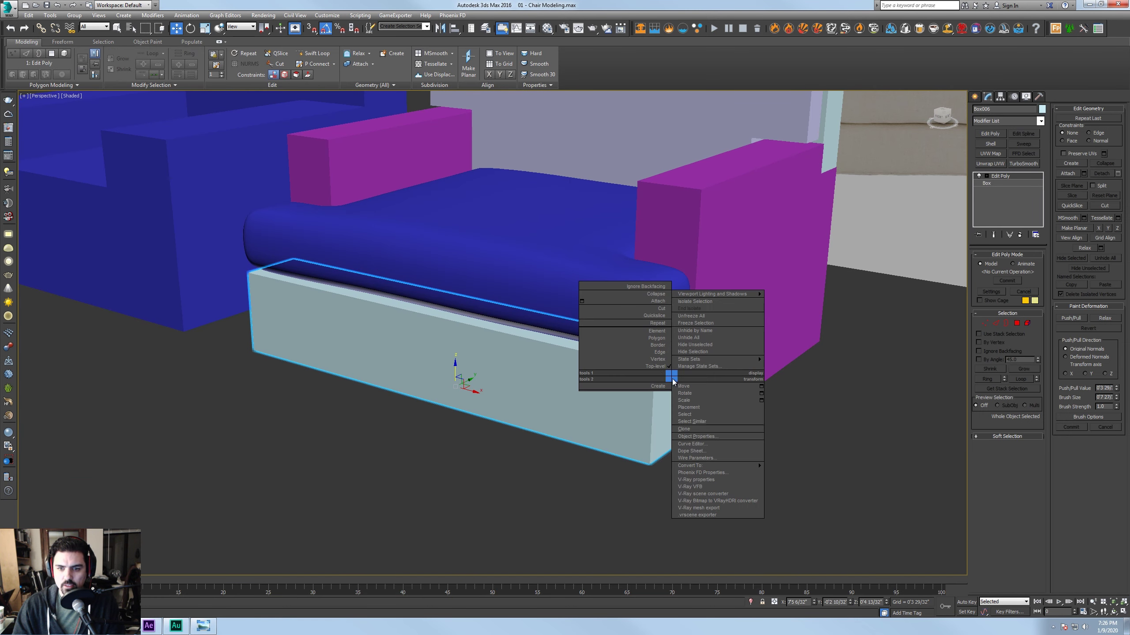
{"action": "left_click", "coordinate": [699, 303]}
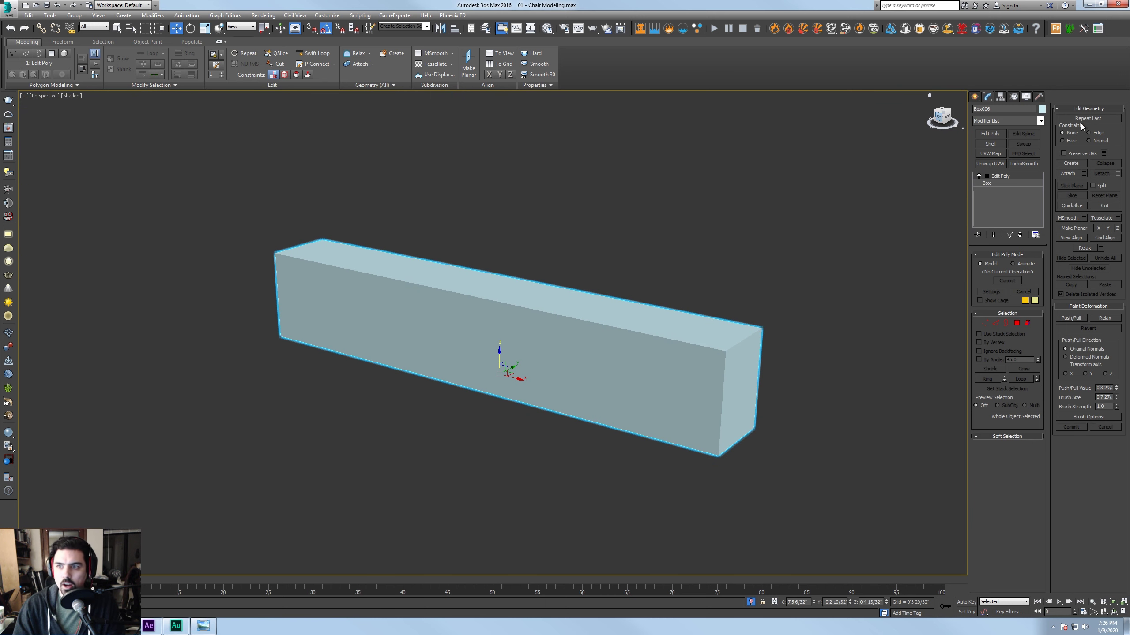
{"action": "left_click", "coordinate": [1043, 108]}
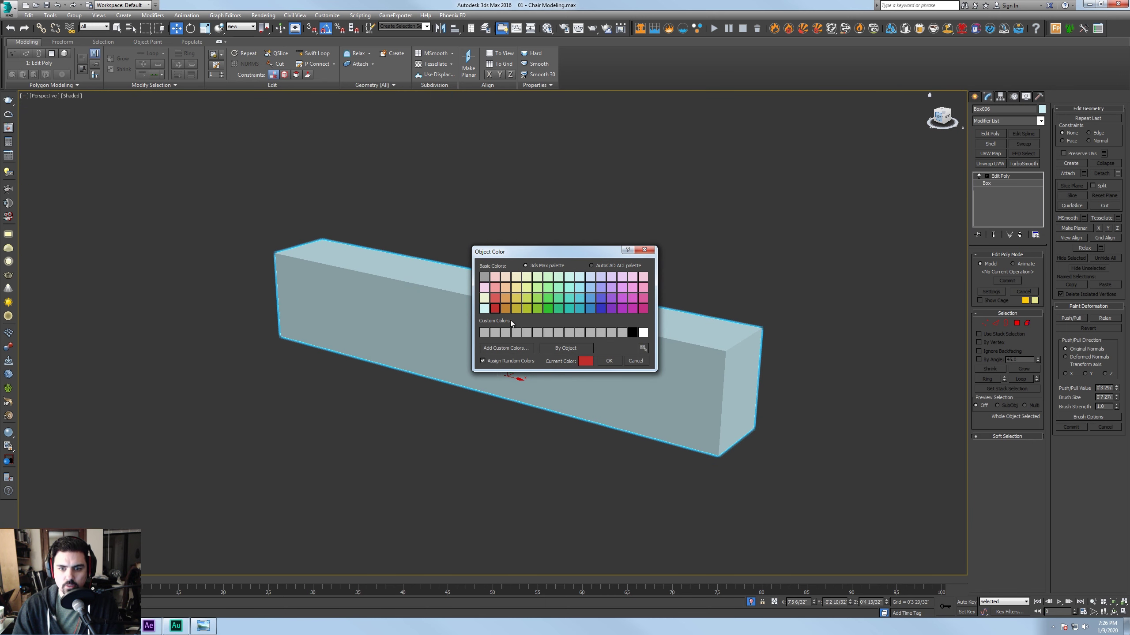
{"action": "left_click", "coordinate": [610, 361]}
Display edged faces and add an edge loop near each end of the base box with Swift Loop
{"action": "key", "text": "alt+shift+w"}
{"action": "mouse_move", "coordinate": [668, 366]}
{"action": "middle_mouse_down", "text": "alt"}
{"action": "mouse_move", "coordinate": [643, 313]}
{"action": "mouse_move", "coordinate": [612, 317]}
{"action": "mouse_move", "coordinate": [640, 353]}
{"action": "mouse_move", "coordinate": [606, 324]}
{"action": "middle_mouse_up", "text": "alt"}
{"action": "scroll", "coordinate": [622, 316], "scroll_direction": "up", "scroll_amount": 2}
{"action": "left_click", "coordinate": [613, 318]}
{"action": "key", "text": "F4"}
{"action": "left_click", "coordinate": [600, 323]}
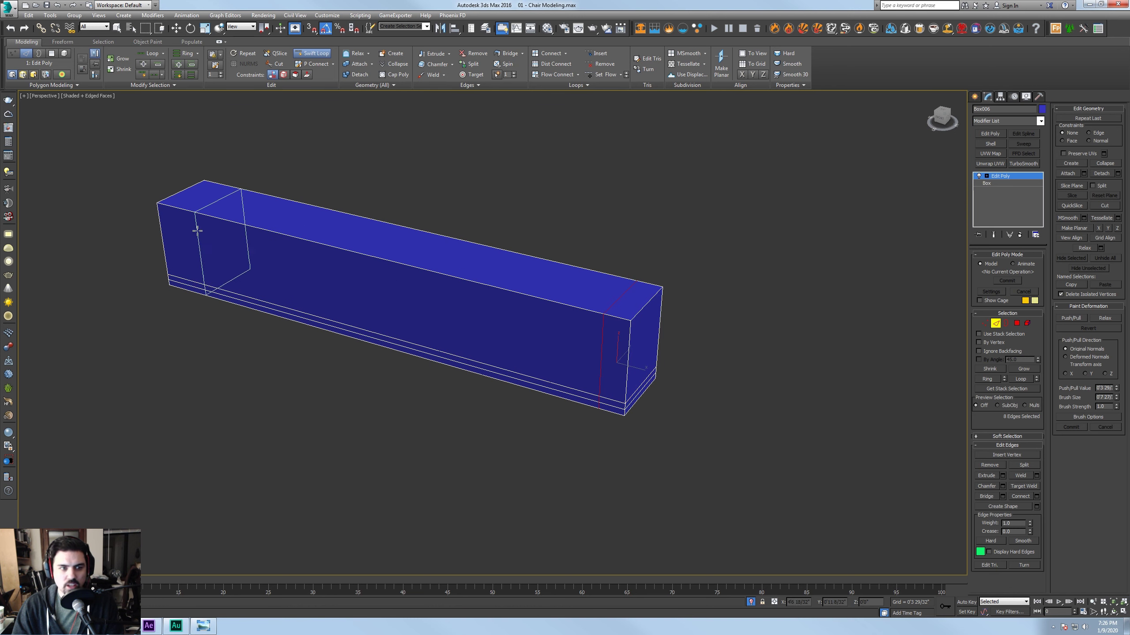
{"action": "left_click", "coordinate": [189, 224]}
Try a lengthwise Swift Loop along the box, and undo it together with the loops near both ends
{"action": "middle_click_drag", "start_coordinate": [487, 281], "coordinate": [690, 240], "text": "alt"}
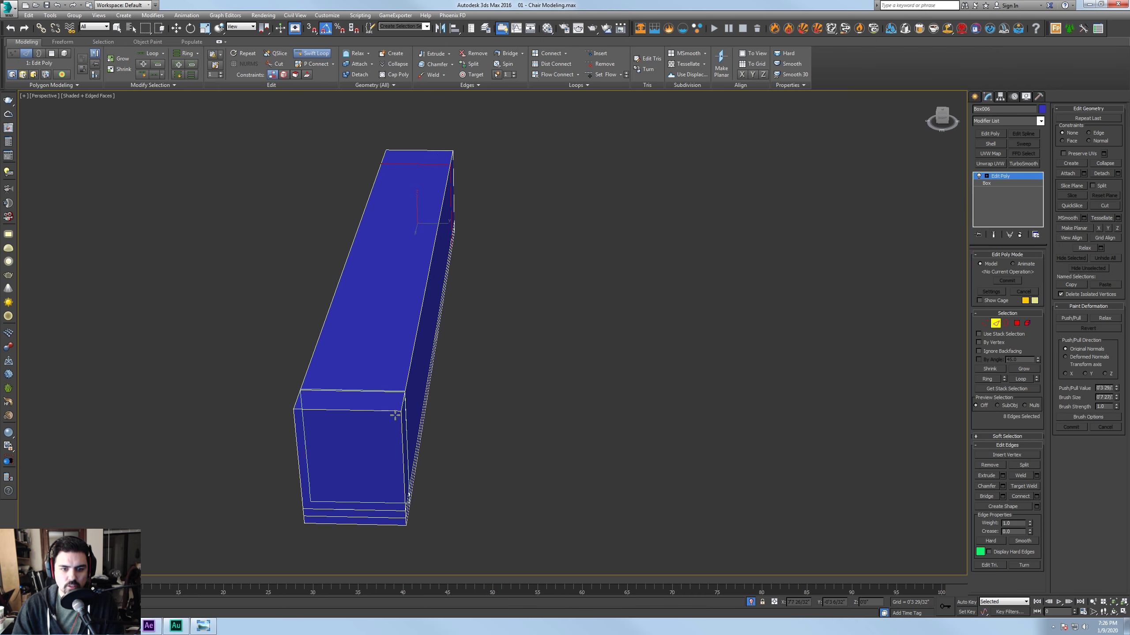
{"action": "left_click", "coordinate": [375, 411]}
{"action": "key", "text": "w"}
{"action": "middle_click_drag", "start_coordinate": [320, 409], "coordinate": [493, 351], "text": "alt"}
{"action": "key", "text": "ctrl+z"}
{"action": "key", "text": "ctrl+z"}
{"action": "key", "text": "ctrl+z"}
{"action": "key", "text": "ctrl+z"}
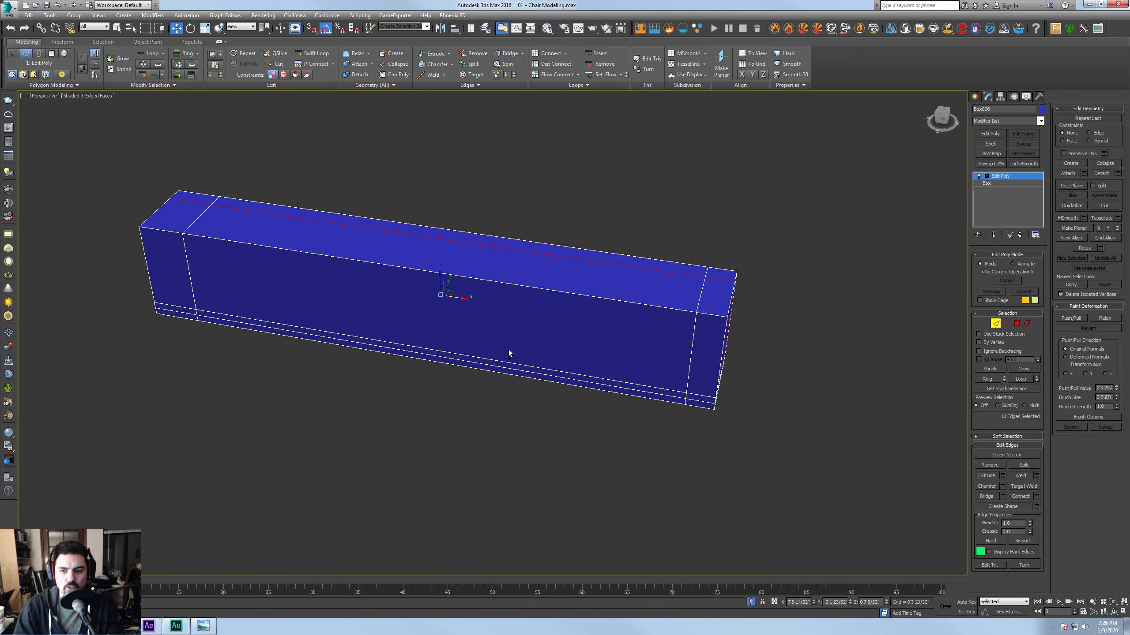
Select all lengthwise edges of the box and connect them with 2 segments and a pinch of 86
{"action": "key", "text": "2"}
{"action": "left_click_drag", "start_coordinate": [503, 180], "coordinate": [477, 410]}
{"action": "key", "text": "2"}
{"action": "left_click_drag", "start_coordinate": [518, 200], "coordinate": [500, 428]}
{"action": "middle_click_drag", "start_coordinate": [501, 429], "coordinate": [530, 431], "text": "alt"}
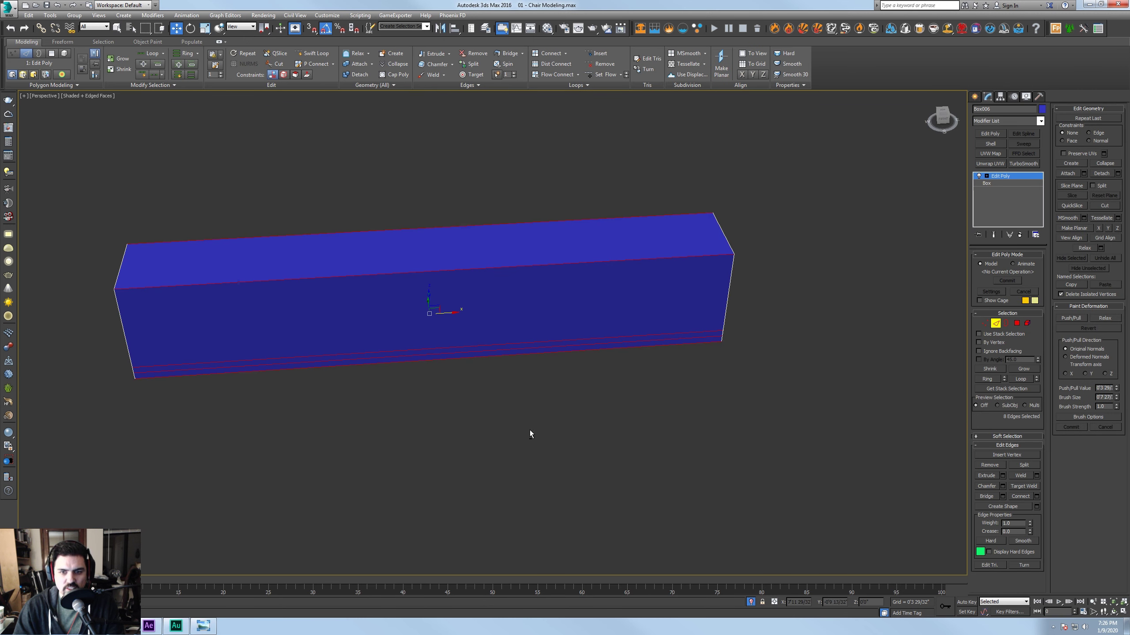
{"action": "left_click", "coordinate": [1036, 496]}
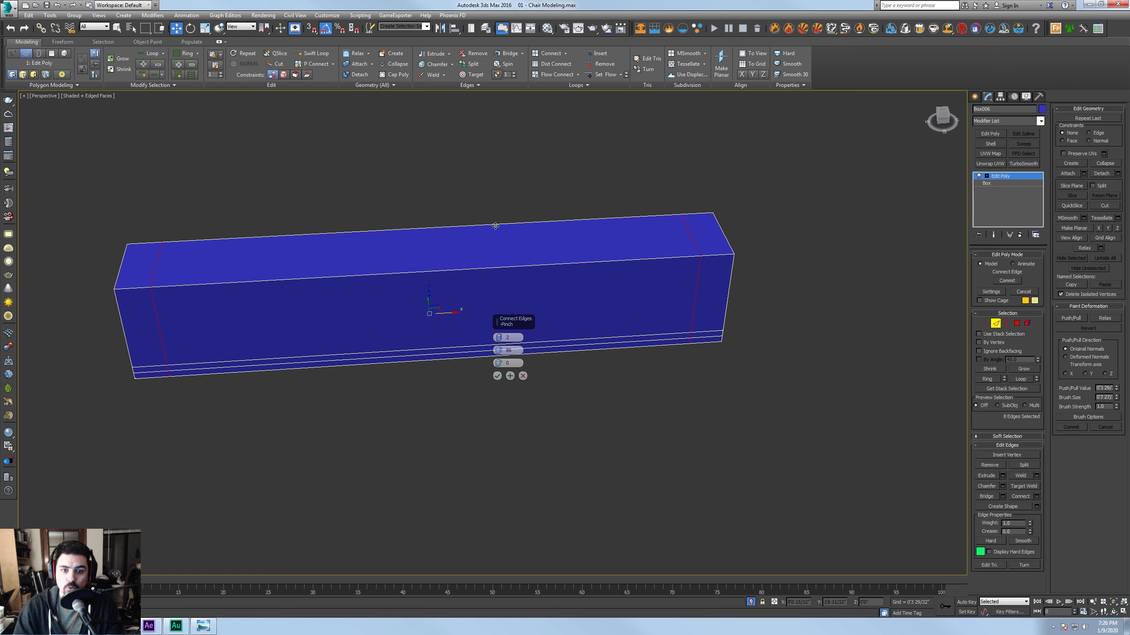
{"action": "left_click", "coordinate": [497, 376]}
Use Swift Loop to add two lengthwise loops over the box's top and one horizontal loop around its upper sides
{"action": "middle_click_drag", "start_coordinate": [497, 374], "coordinate": [459, 368], "text": "alt"}
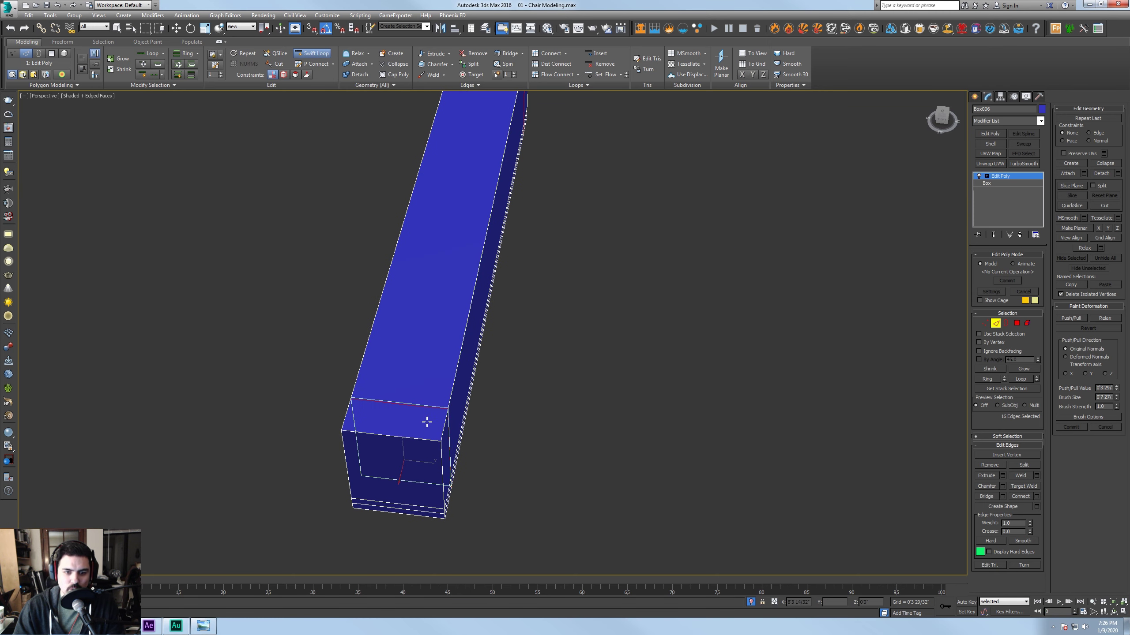
{"action": "left_click", "coordinate": [421, 438]}
{"action": "key", "text": "w"}
{"action": "middle_click_drag", "start_coordinate": [373, 431], "coordinate": [502, 373], "text": "alt"}
{"action": "left_click", "coordinate": [313, 53]}
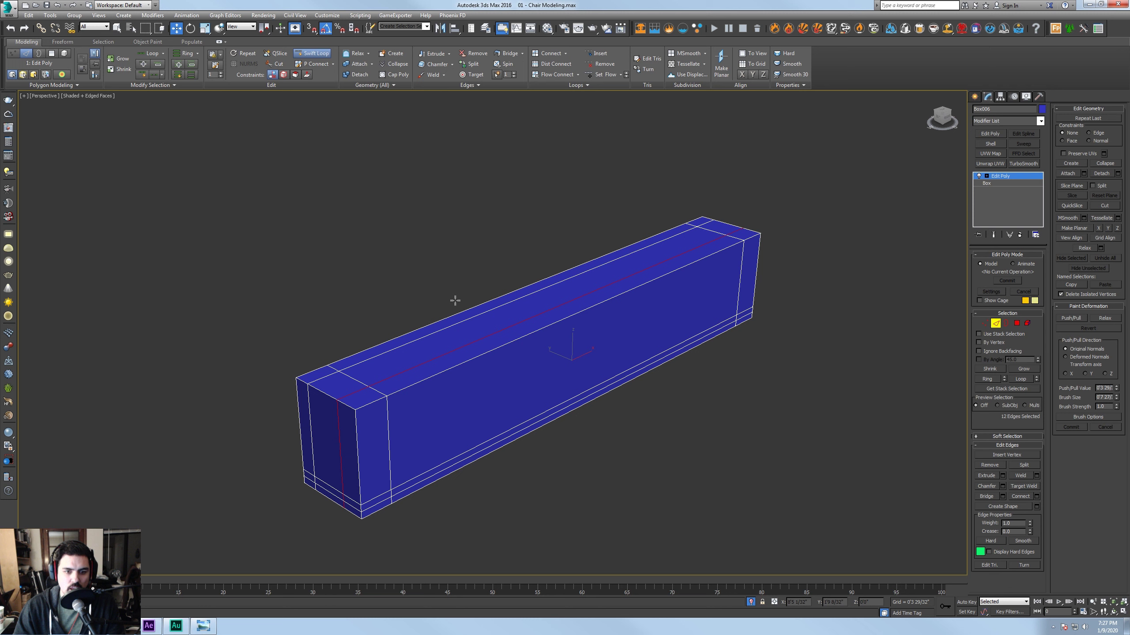
{"action": "middle_click_drag", "start_coordinate": [454, 300], "coordinate": [463, 297], "text": "alt"}
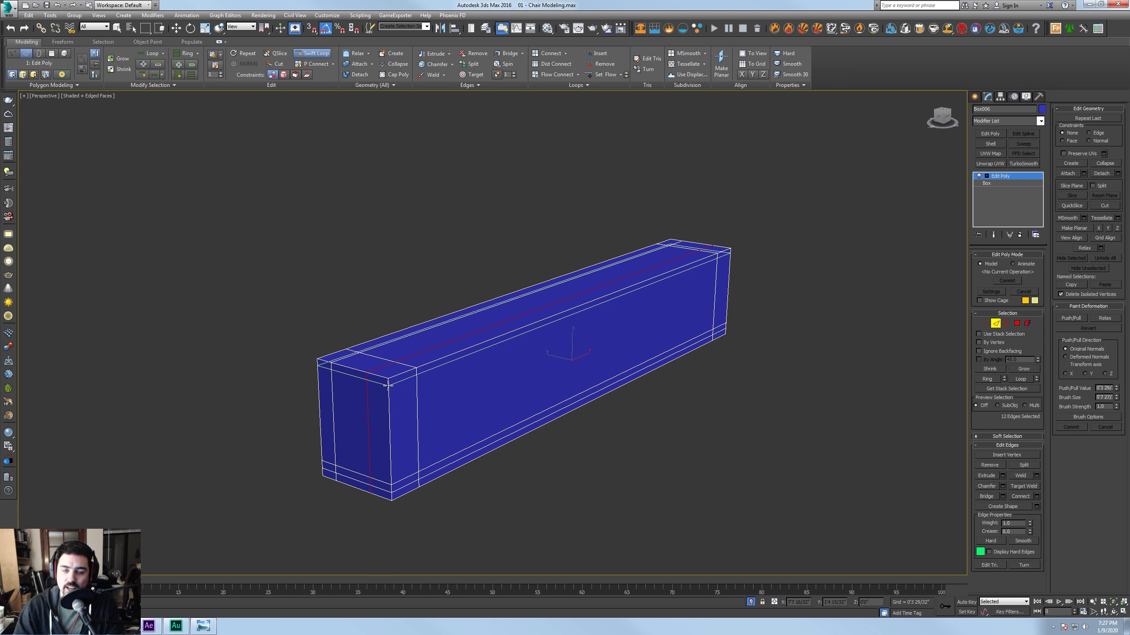
{"action": "left_click", "coordinate": [389, 416]}
{"action": "right_click", "coordinate": [390, 416]}
At polygon level, raise the top's central polygon slightly and pull the front face's large middle polygons slightly outward
{"action": "mouse_move", "coordinate": [636, 417]}
{"action": "middle_mouse_down", "text": "alt"}
{"action": "mouse_move", "coordinate": [608, 420]}
{"action": "mouse_move", "coordinate": [623, 418]}
{"action": "middle_mouse_up", "text": "alt"}
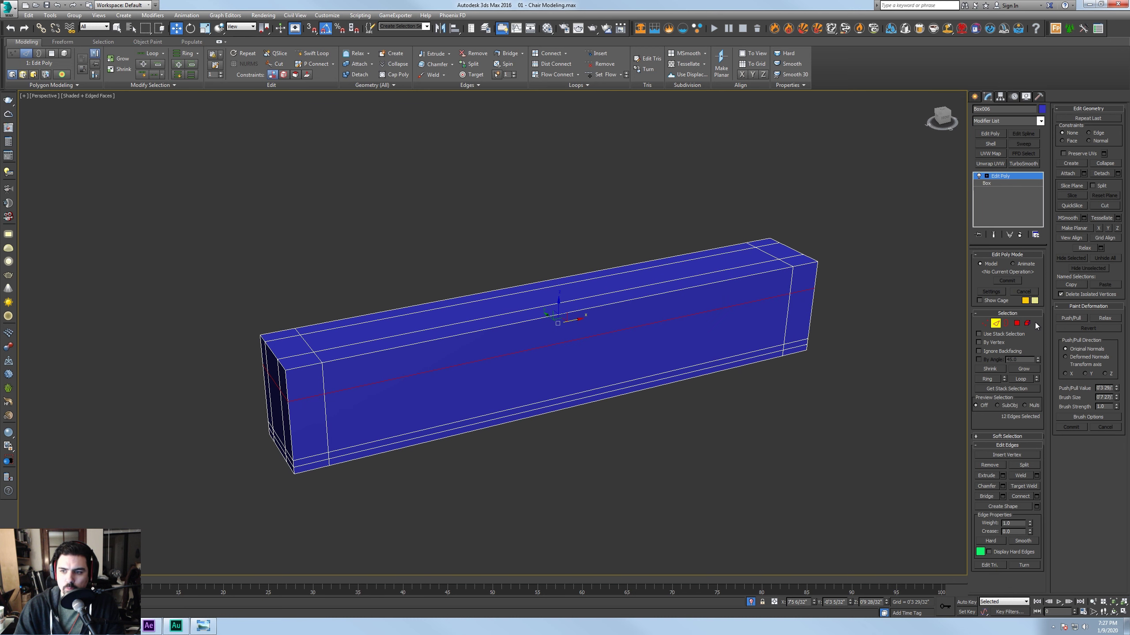
{"action": "key", "text": "4"}
{"action": "left_click", "coordinate": [655, 268]}
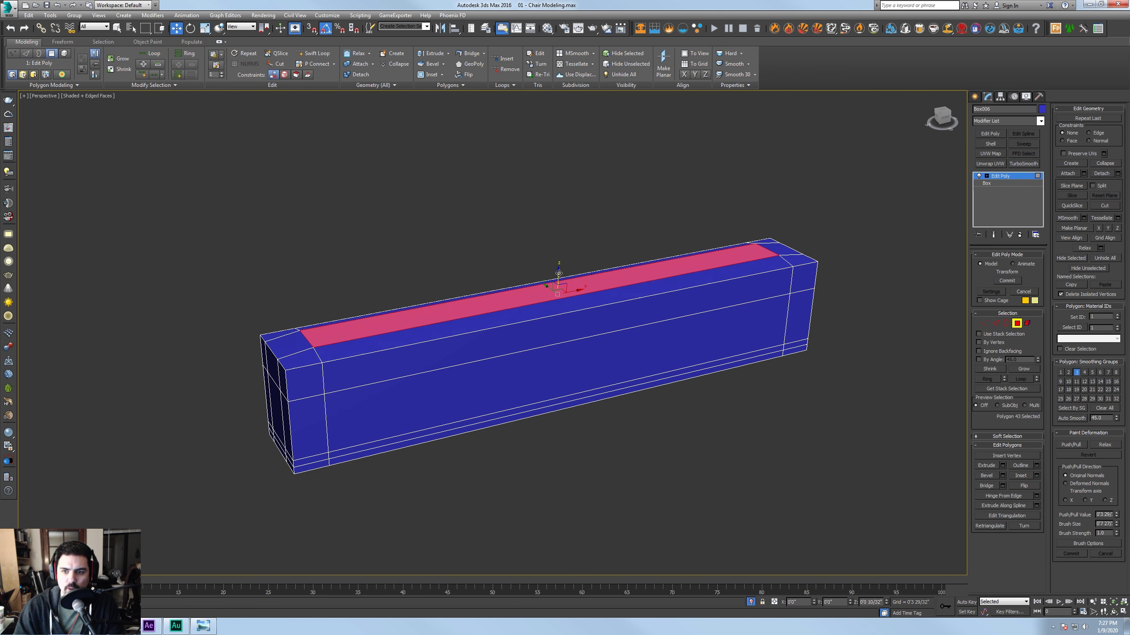
{"action": "left_click", "coordinate": [573, 365]}
{"action": "middle_click_drag", "start_coordinate": [574, 365], "coordinate": [672, 349], "text": "alt"}
{"action": "left_click", "coordinate": [598, 383], "text": "ctrl"}
{"action": "left_click_drag", "start_coordinate": [561, 375], "coordinate": [565, 378]}
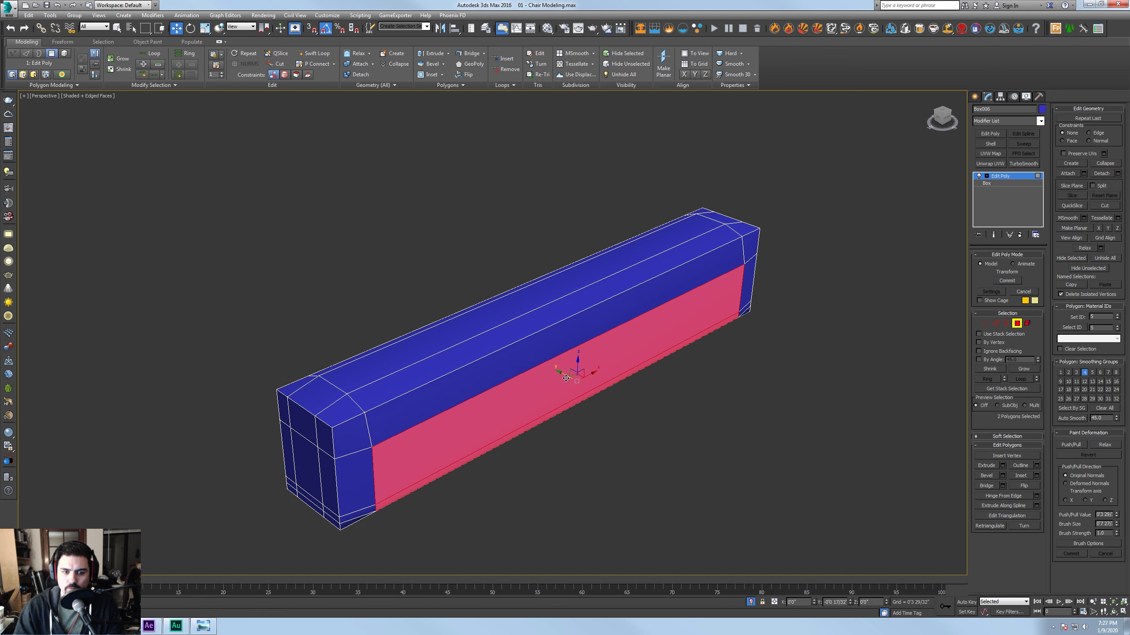
Select the middle column of polygons on the box's near end and move it slightly outward
{"action": "left_click", "coordinate": [303, 463]}
{"action": "left_click", "coordinate": [298, 435], "text": "ctrl"}
{"action": "left_click", "coordinate": [305, 497], "text": "ctrl"}
{"action": "left_click_drag", "start_coordinate": [319, 458], "coordinate": [312, 461]}
Select the middle column of polygons on the box's opposite end and move it slightly outward
{"action": "middle_click_drag", "start_coordinate": [516, 454], "coordinate": [320, 369], "text": "alt"}
{"action": "middle_click_drag", "start_coordinate": [449, 355], "coordinate": [429, 253]}
{"action": "left_click", "coordinate": [545, 306]}
{"action": "left_click", "coordinate": [548, 363], "text": "ctrl"}
{"action": "left_click", "coordinate": [548, 431], "text": "ctrl"}
{"action": "left_click", "coordinate": [564, 390]}
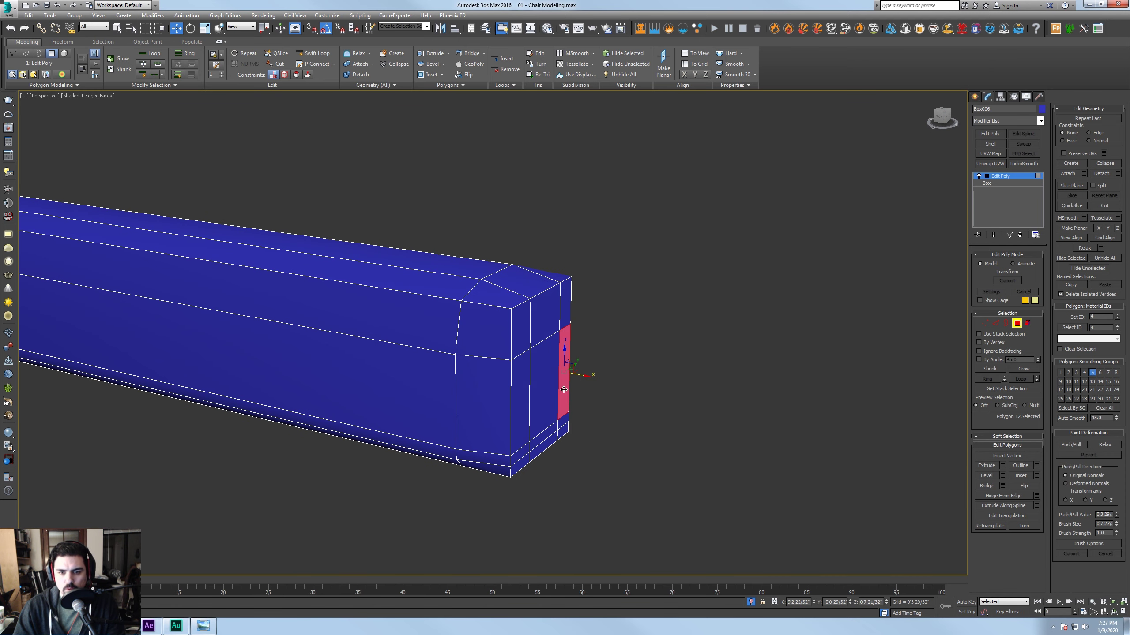
{"action": "key", "text": "ctrl+z"}
{"action": "left_click_drag", "start_coordinate": [577, 374], "coordinate": [585, 376]}
{"action": "middle_click_drag", "start_coordinate": [584, 377], "coordinate": [615, 386], "text": "alt"}
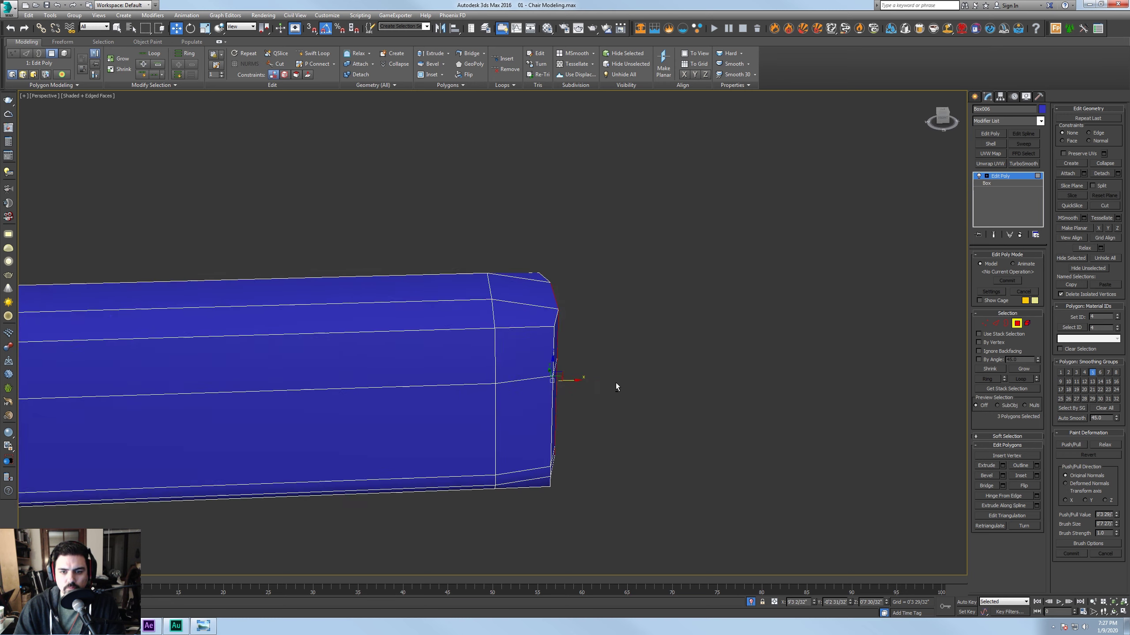
Leave polygon level and add a TurboSmooth modifier to the base box
{"action": "scroll", "coordinate": [618, 386], "scroll_direction": "down", "scroll_amount": 5}
{"action": "left_click", "coordinate": [1017, 323]}
{"action": "left_click", "coordinate": [1023, 163]}
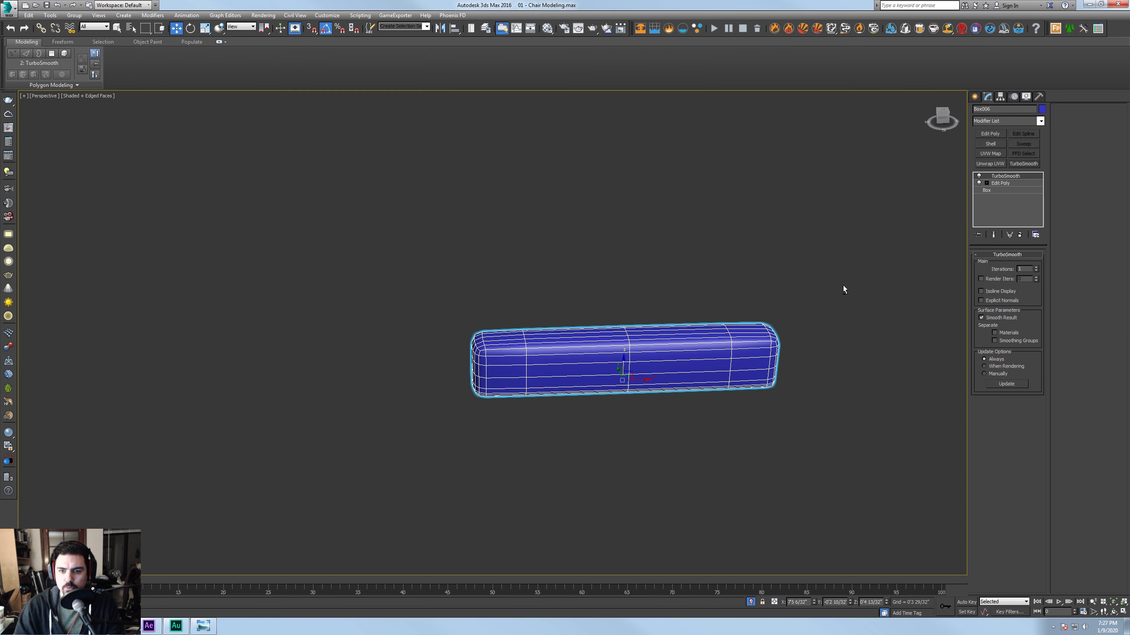
Examine the smoothed box's rounded corners up close, with and without edged faces
{"action": "middle_click_drag", "start_coordinate": [843, 285], "coordinate": [801, 286], "text": "alt"}
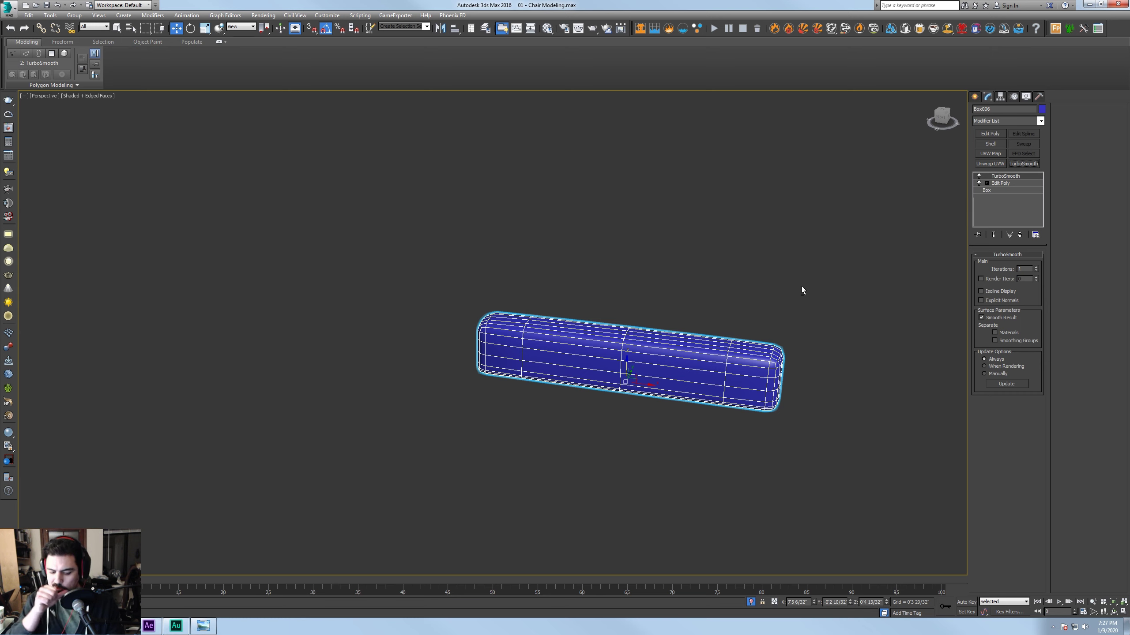
{"action": "middle_click_drag", "start_coordinate": [781, 308], "coordinate": [654, 270], "text": "alt"}
{"action": "scroll", "coordinate": [630, 279], "scroll_direction": "up", "scroll_amount": 8}
{"action": "key", "text": "F4"}
{"action": "middle_click_drag", "start_coordinate": [651, 171], "coordinate": [674, 178]}
{"action": "key", "text": "F4"}
{"action": "key", "text": "F4"}
{"action": "key", "text": "F4"}
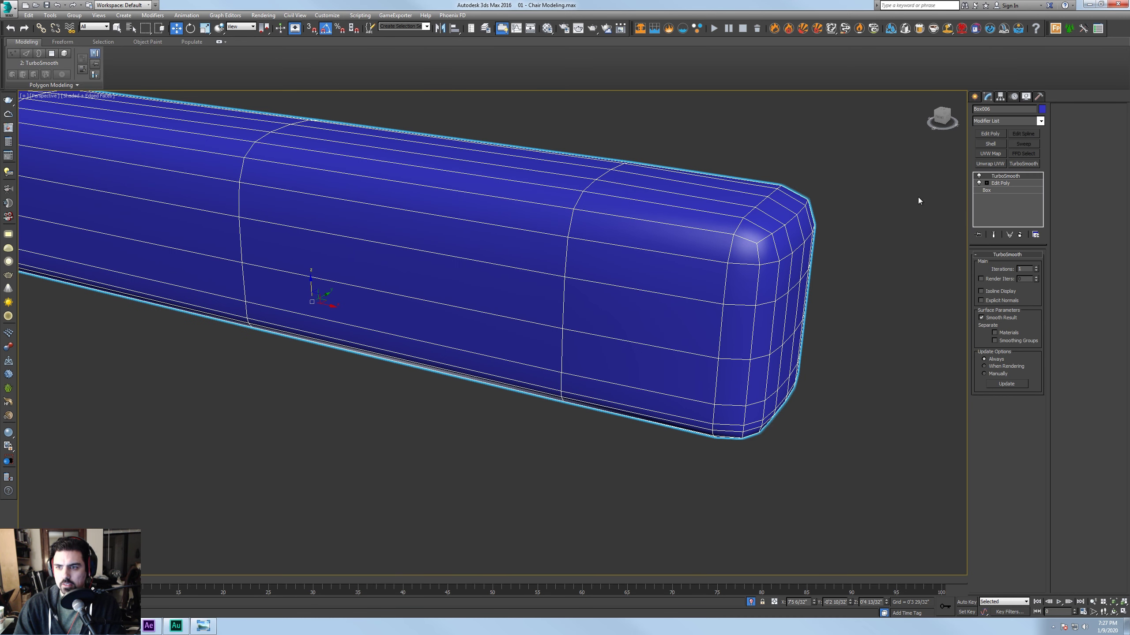
Turn off TurboSmooth and, at edge level of the Edit Poly, select the horizontal loop around the box's upper sides
{"action": "left_click", "coordinate": [979, 176]}
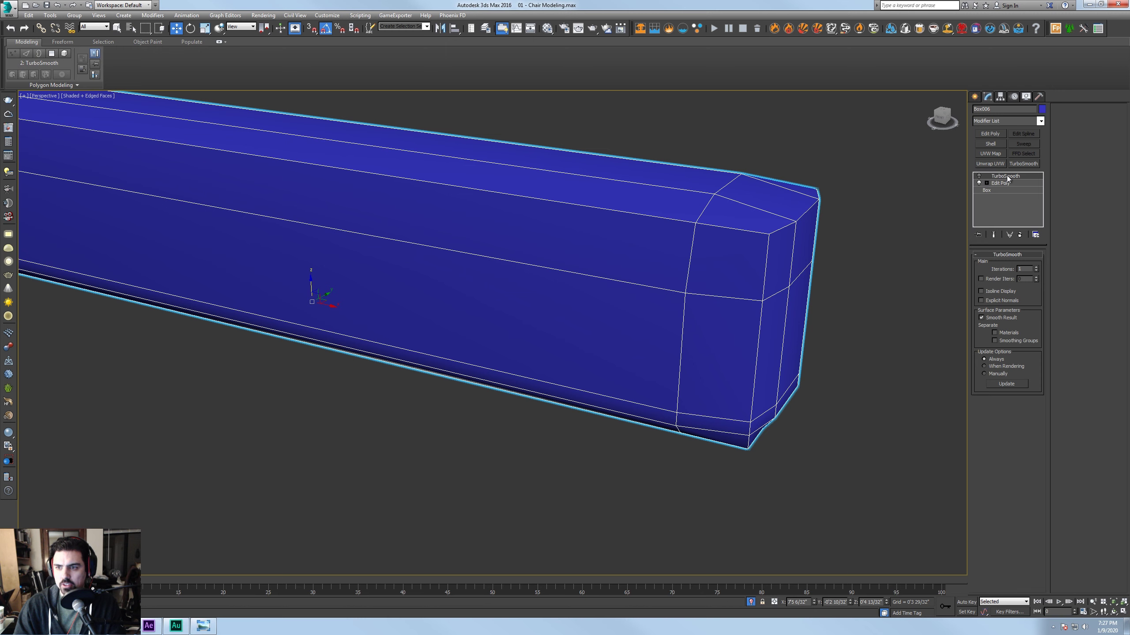
{"action": "left_click", "coordinate": [1006, 182]}
{"action": "key", "text": "Up"}
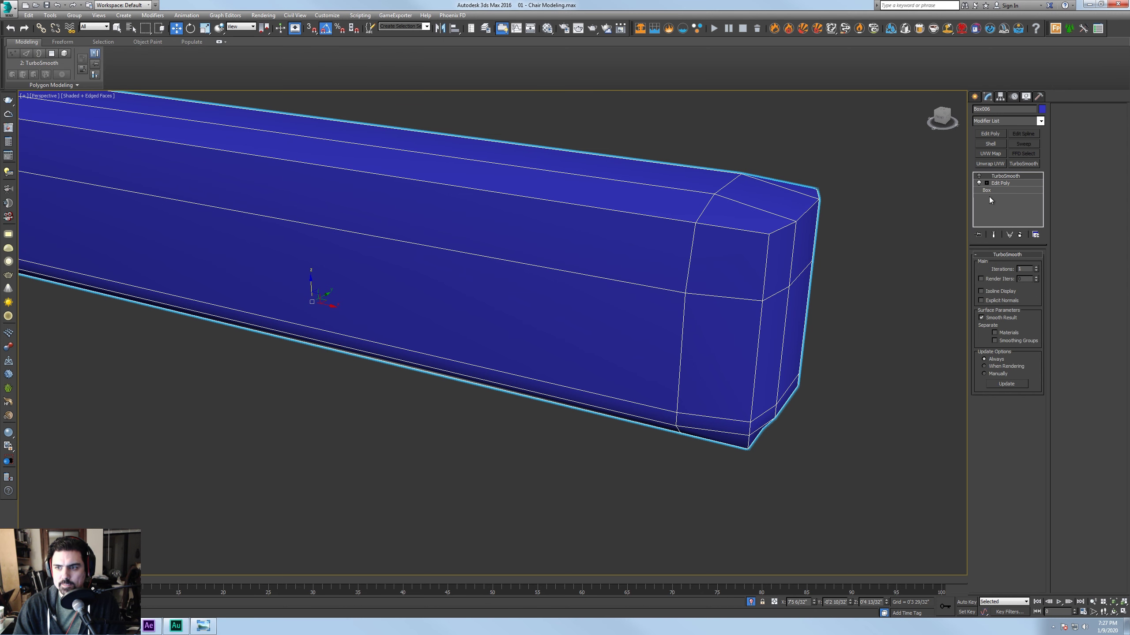
{"action": "left_click", "coordinate": [1000, 183]}
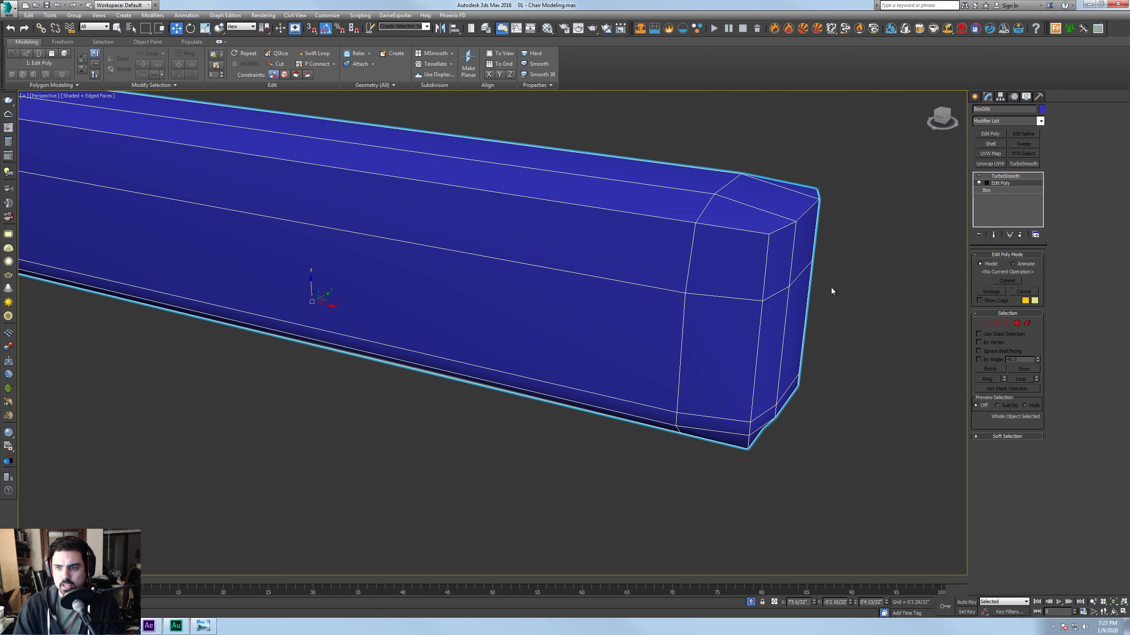
{"action": "key", "text": "2"}
{"action": "double_click", "coordinate": [742, 300]}
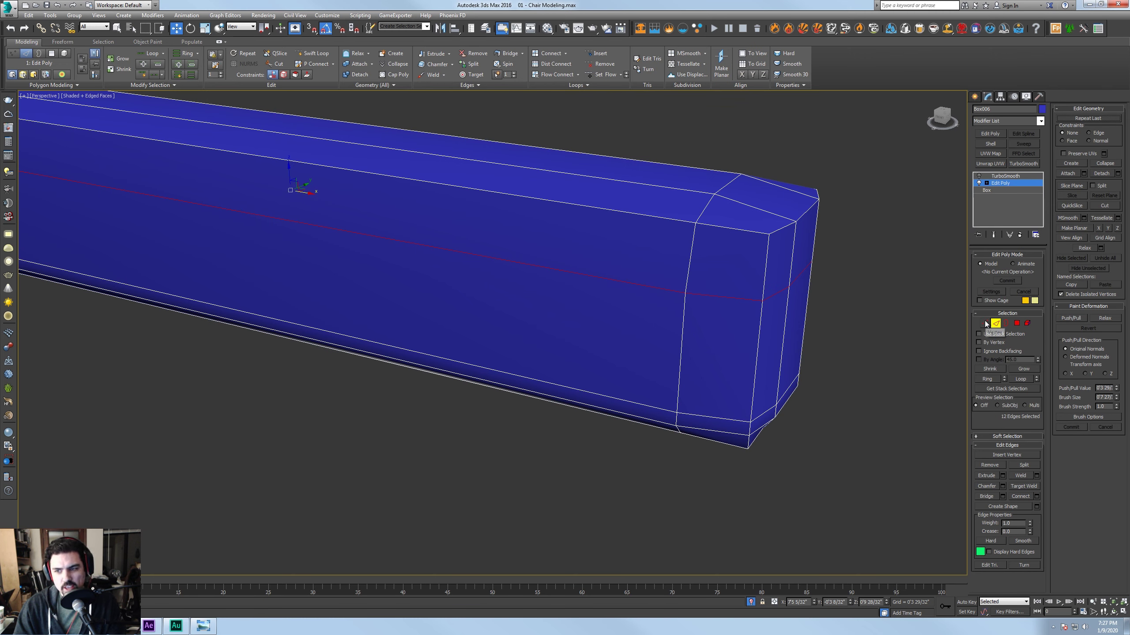
Convert the loop selection to vertices, check the selections at the other sub-object levels, and return to edge level
{"action": "left_click", "coordinate": [984, 324], "text": "ctrl"}
{"action": "left_click", "coordinate": [997, 323]}
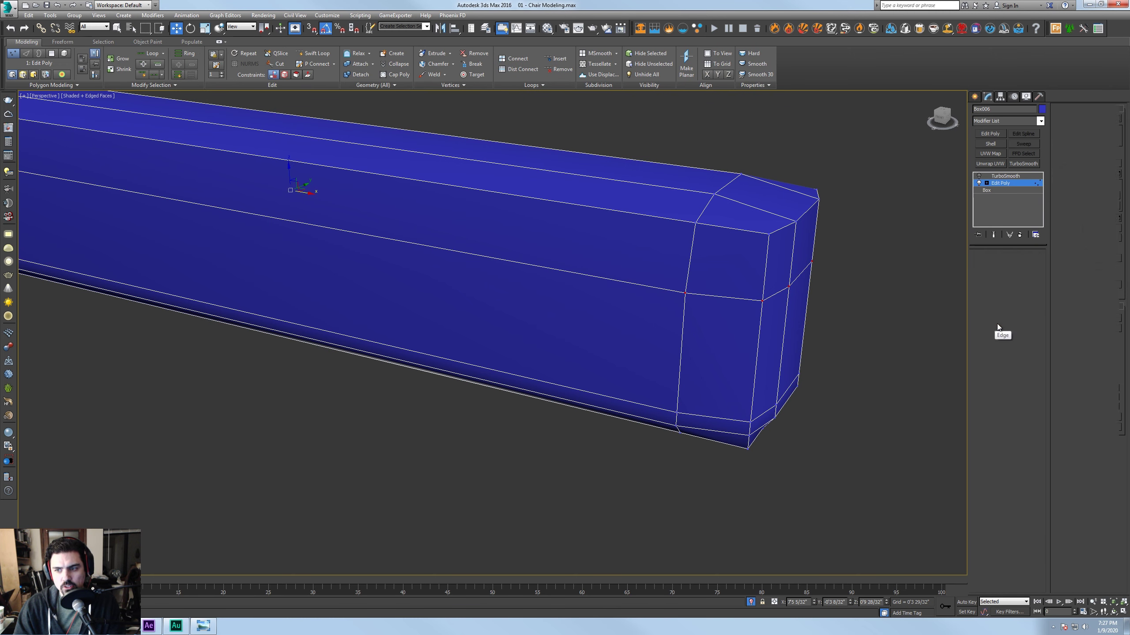
{"action": "left_click", "coordinate": [1007, 323]}
{"action": "left_click", "coordinate": [1017, 324]}
{"action": "left_click", "coordinate": [1027, 324]}
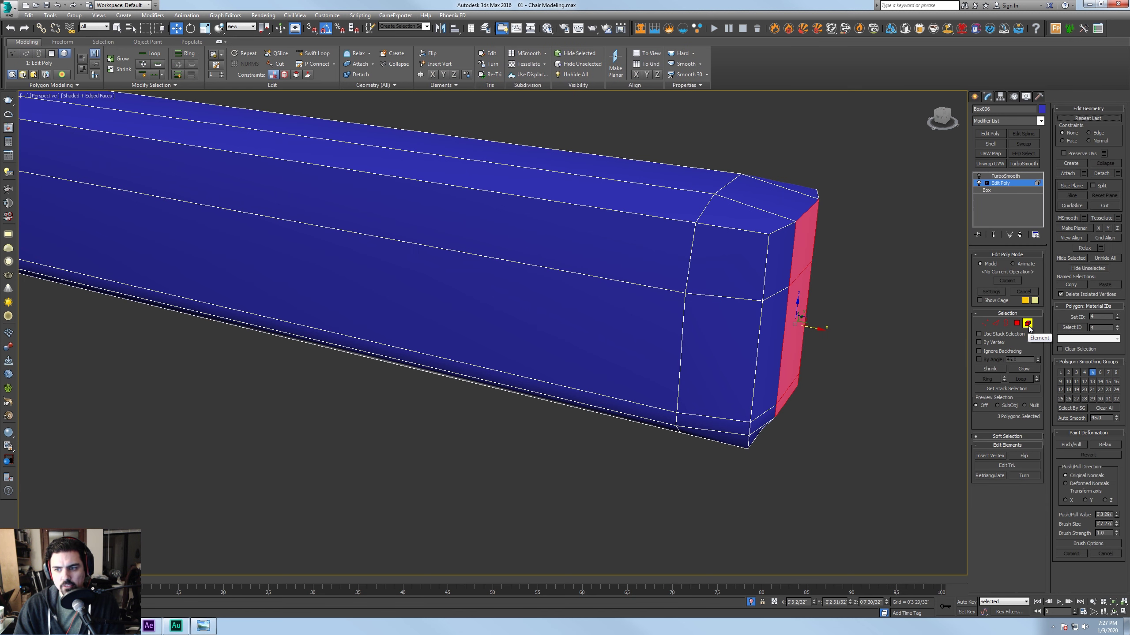
{"action": "left_click", "coordinate": [996, 324]}
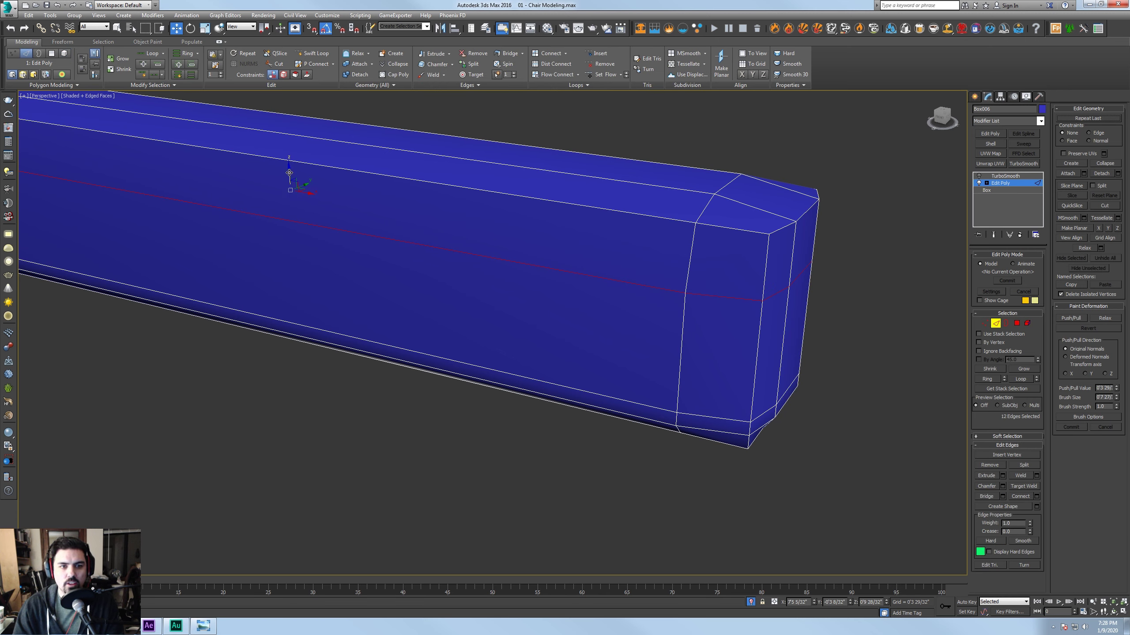
Move the selected edge loop up closer to the box's top edge and display the box with TurboSmooth on again
{"action": "left_click_drag", "start_coordinate": [289, 172], "coordinate": [290, 152]}
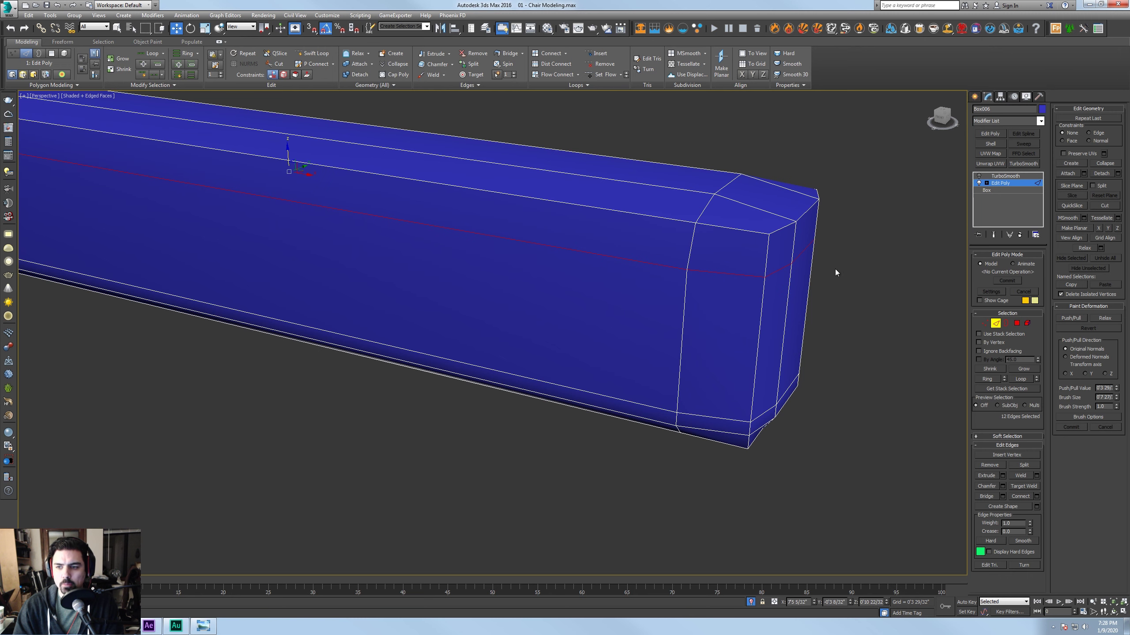
{"action": "left_click", "coordinate": [988, 323]}
{"action": "left_click", "coordinate": [1001, 176]}
{"action": "left_click", "coordinate": [893, 235]}
{"action": "key", "text": "F4"}
{"action": "scroll", "coordinate": [857, 290], "scroll_direction": "down", "scroll_amount": 5}
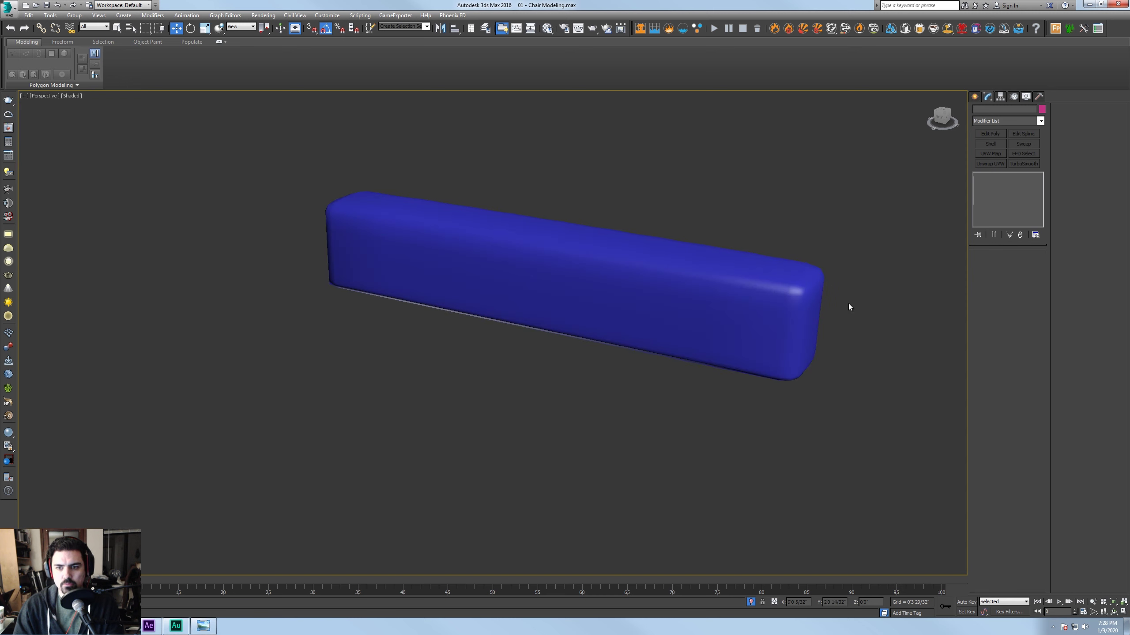
{"action": "key", "text": "F4"}
{"action": "left_click", "coordinate": [814, 305]}
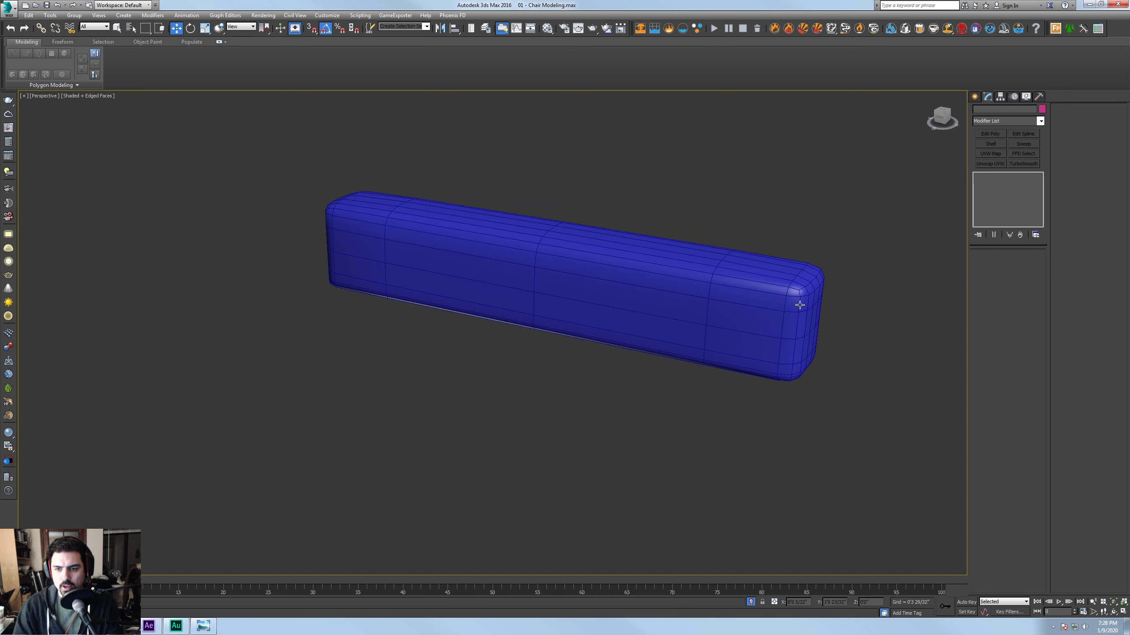
Select the smoothed base box and turn on Explicit Normals in its TurboSmooth modifier
{"action": "left_click", "coordinate": [800, 306]}
{"action": "left_click", "coordinate": [997, 301]}
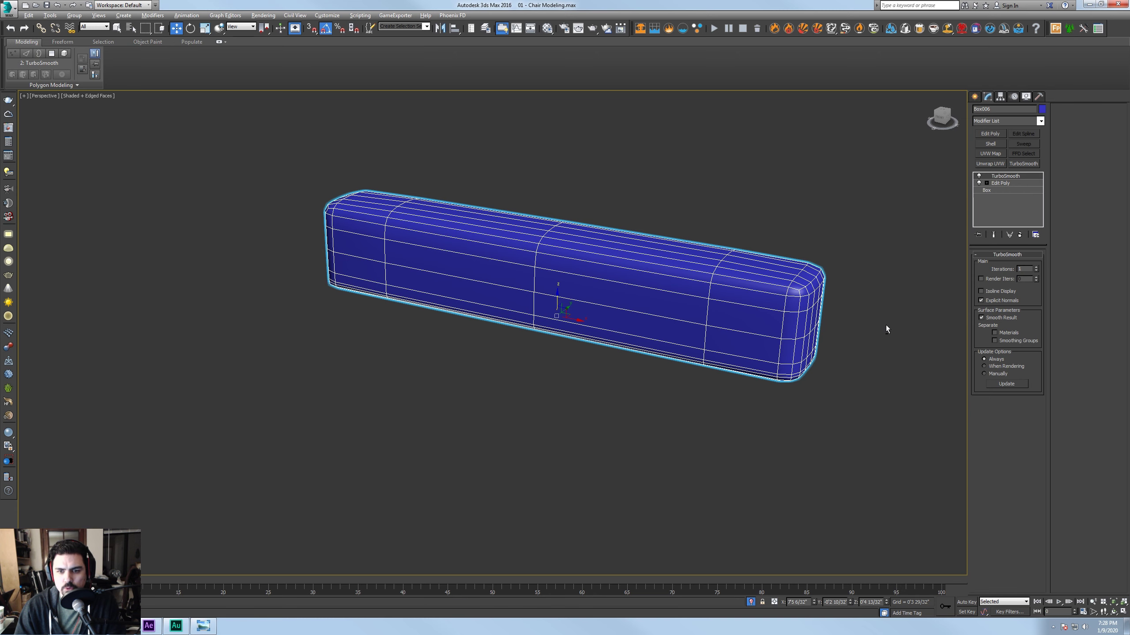
{"action": "middle_click_drag", "start_coordinate": [886, 326], "coordinate": [872, 328], "text": "alt"}
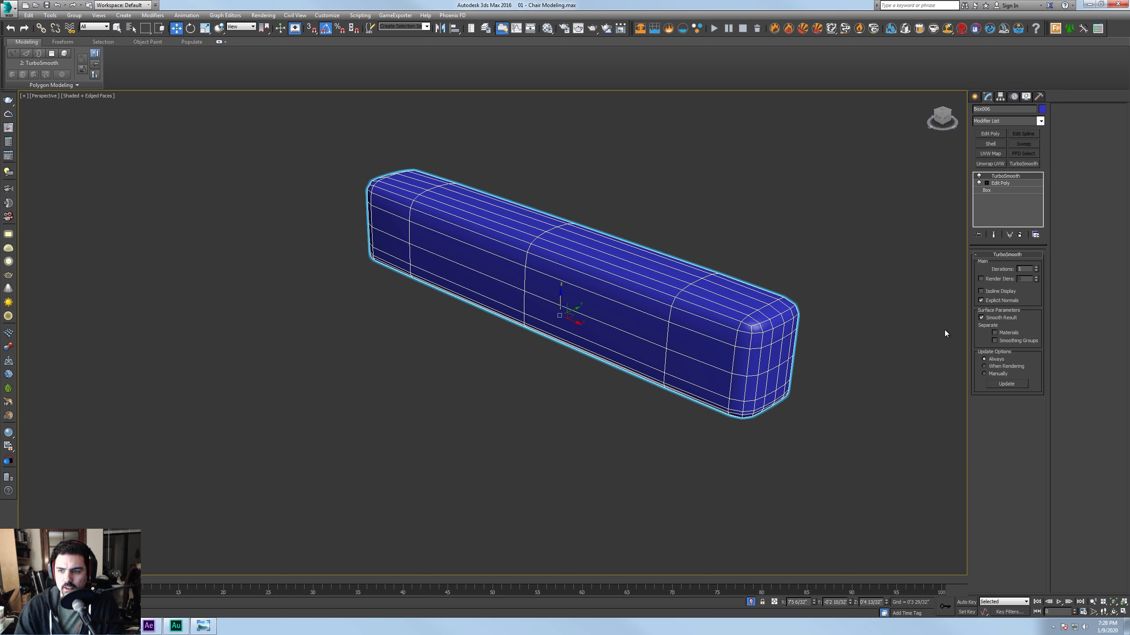
Try higher TurboSmooth Iterations on the base box, then return the value to 1
{"action": "left_click", "coordinate": [1035, 267]}
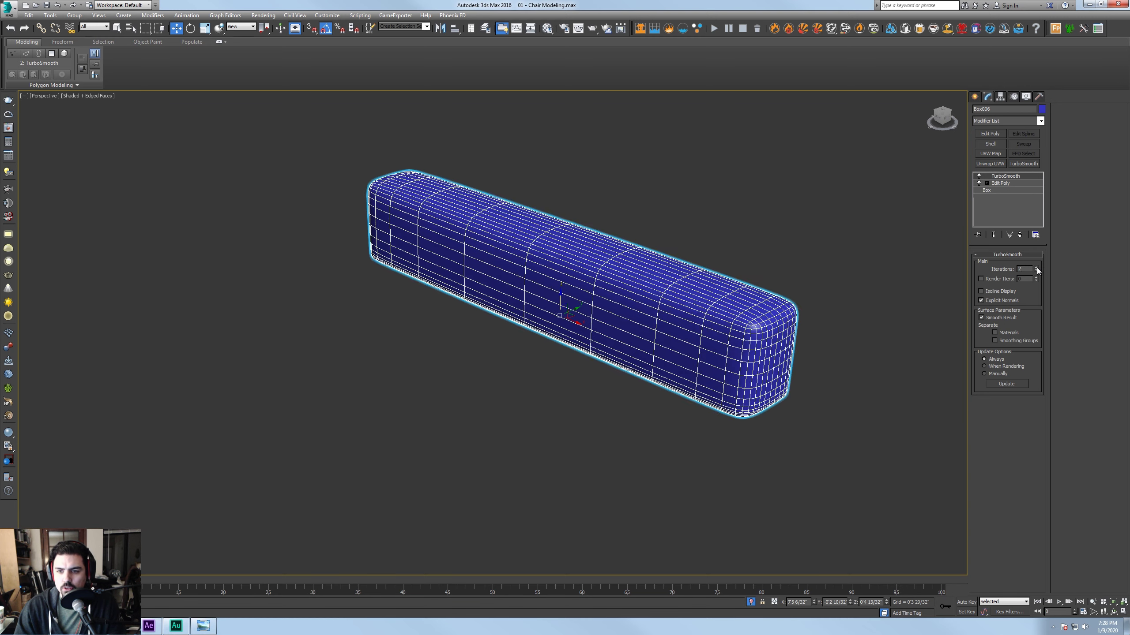
{"action": "left_click", "coordinate": [1036, 267]}
{"action": "left_click", "coordinate": [1035, 268]}
{"action": "left_click", "coordinate": [1036, 271]}
{"action": "left_click", "coordinate": [1036, 271]}
{"action": "left_click", "coordinate": [1036, 271]}
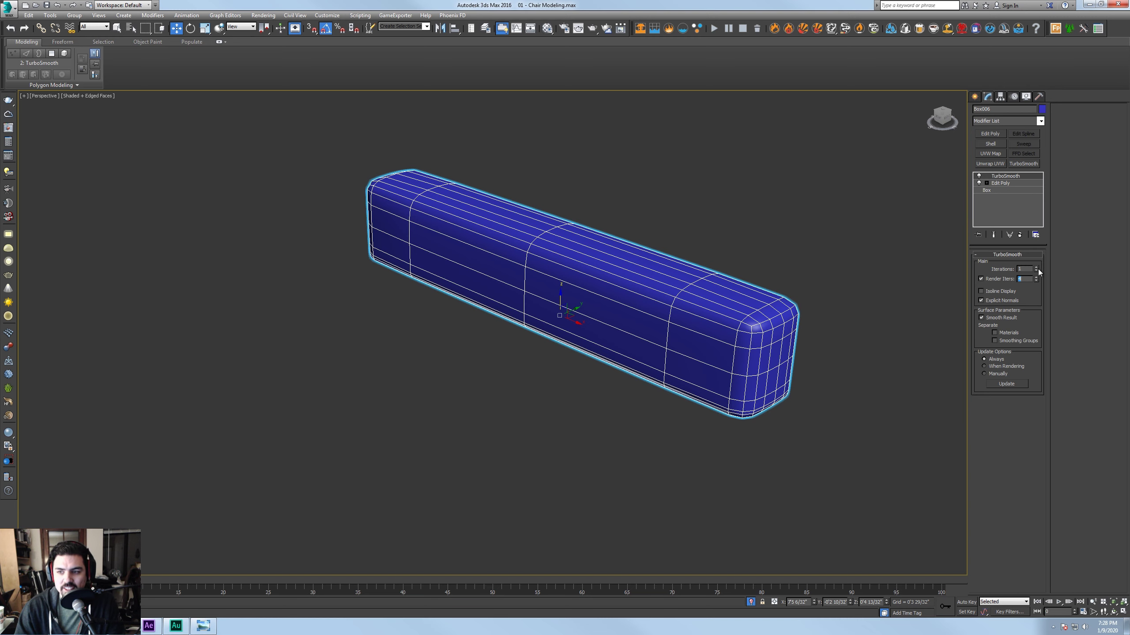
Preview higher Iterations with Render Iters enabled, then set Iterations back to 1 and turn Render Iters off
{"action": "left_click", "coordinate": [1036, 267]}
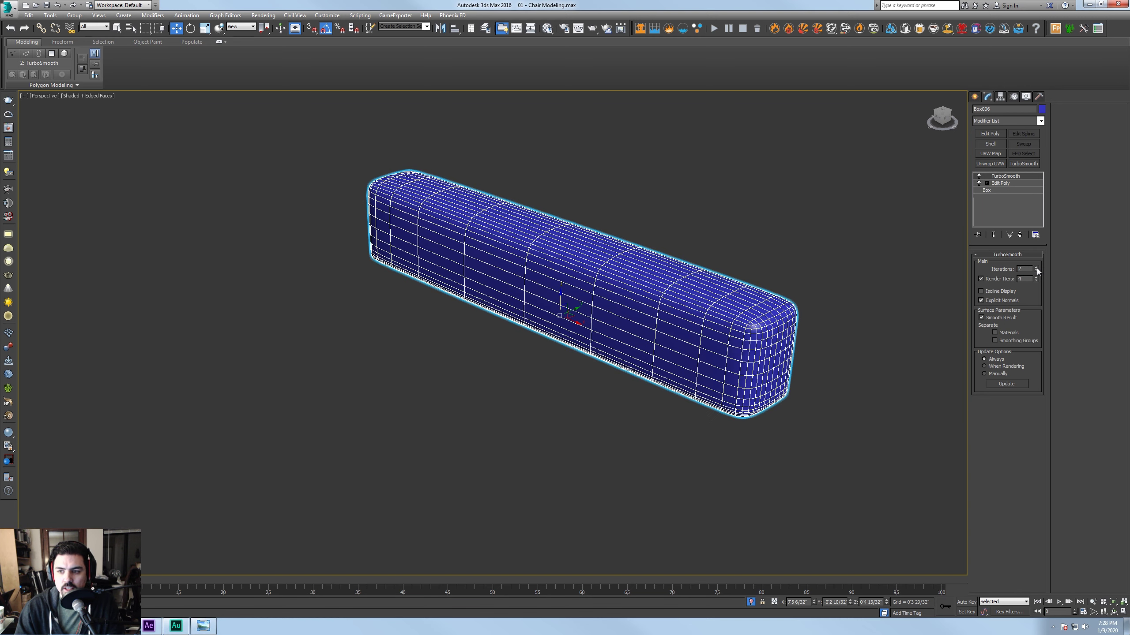
{"action": "left_click", "coordinate": [1036, 268]}
{"action": "left_click", "coordinate": [1036, 268]}
{"action": "left_click", "coordinate": [1036, 271]}
{"action": "left_click", "coordinate": [1036, 271]}
{"action": "left_click", "coordinate": [1036, 271]}
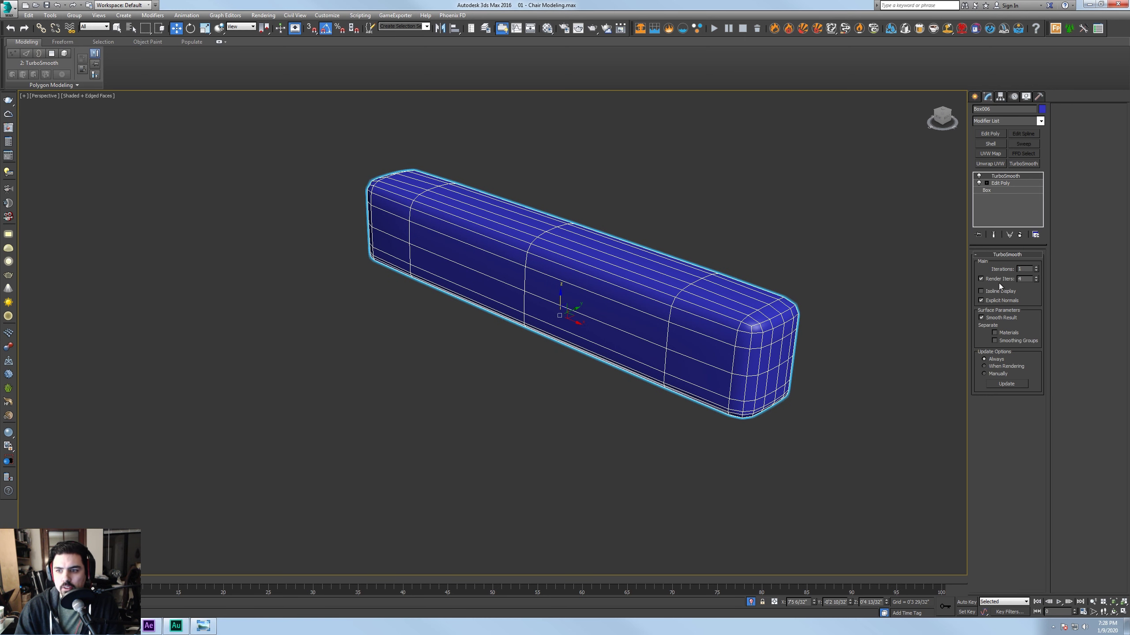
{"action": "left_click", "coordinate": [986, 279]}
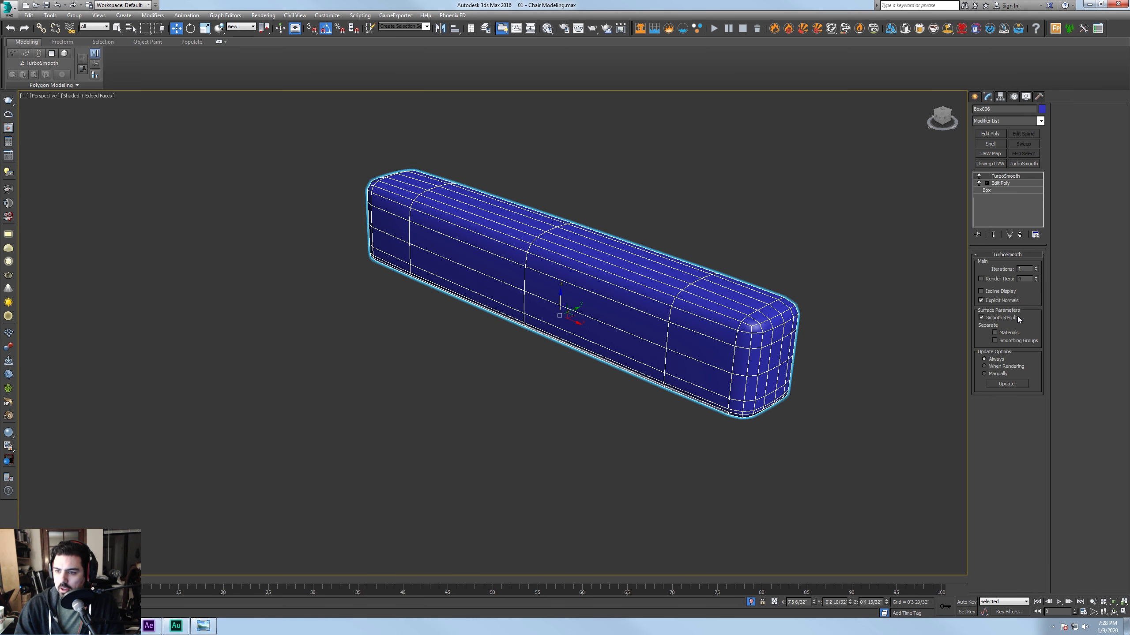
Turn on Isoline Display, clone the box as one copy in front of it and convert the copy to Editable Poly
{"action": "left_click", "coordinate": [1000, 292]}
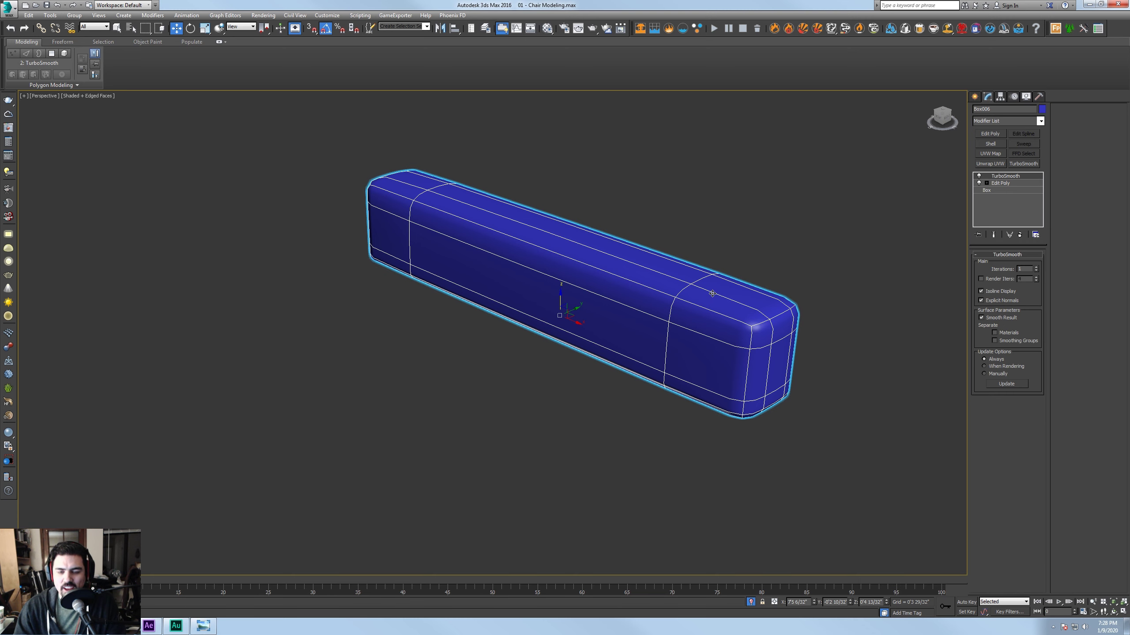
{"action": "left_click_drag", "start_coordinate": [587, 312], "coordinate": [429, 383], "text": "shift"}
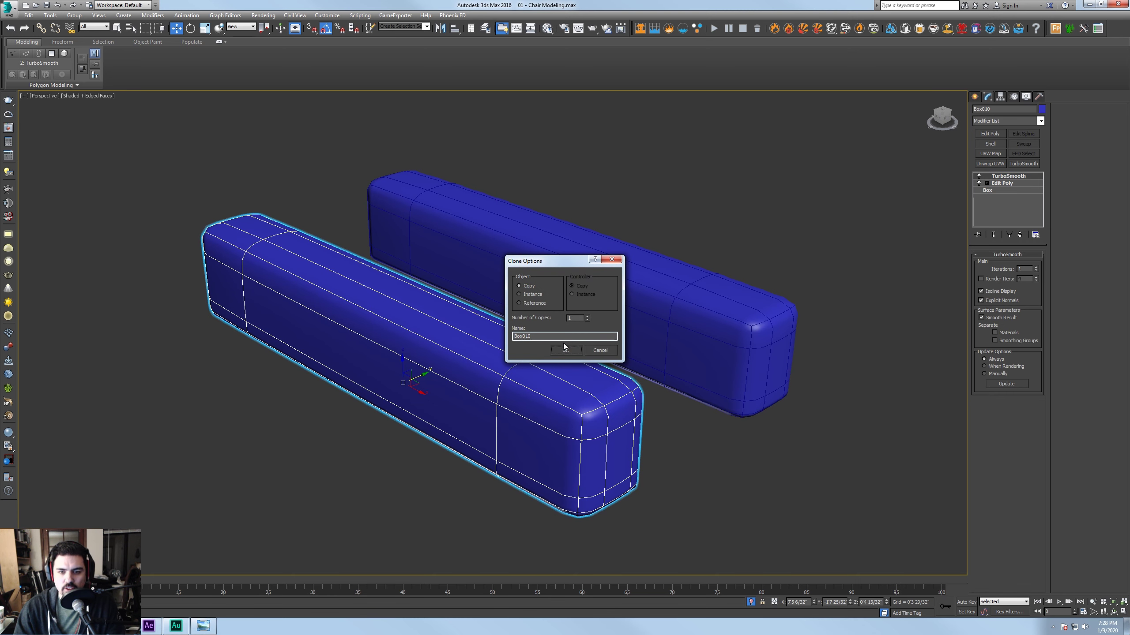
{"action": "left_click", "coordinate": [578, 362]}
{"action": "right_click", "coordinate": [579, 363]}
{"action": "mouse_move", "coordinate": [649, 448]}
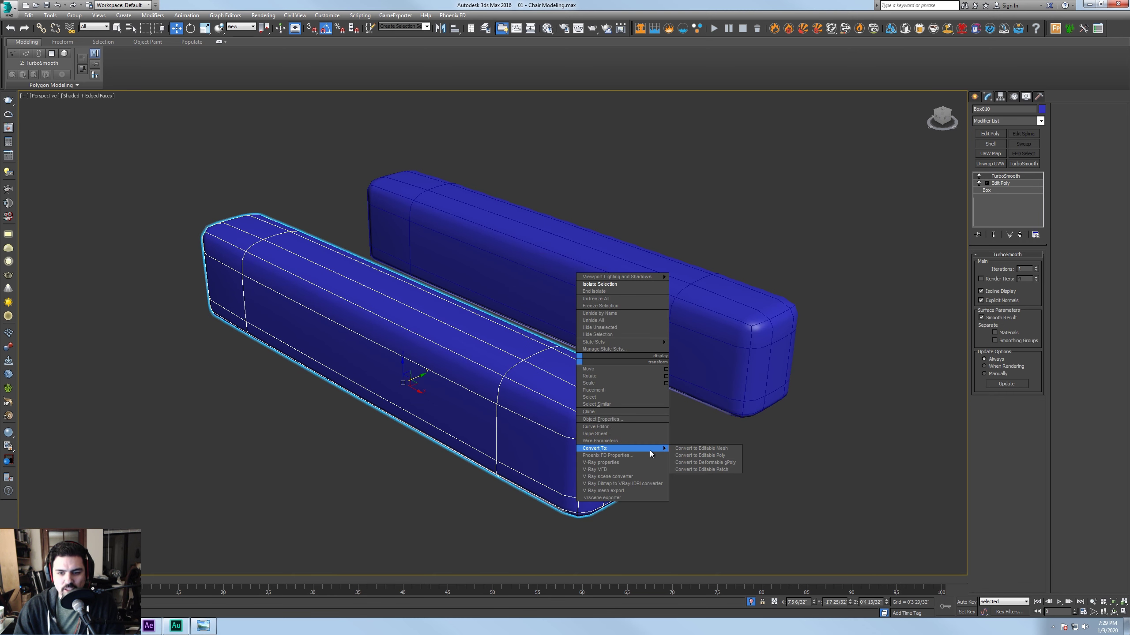
{"action": "left_click", "coordinate": [687, 456]}
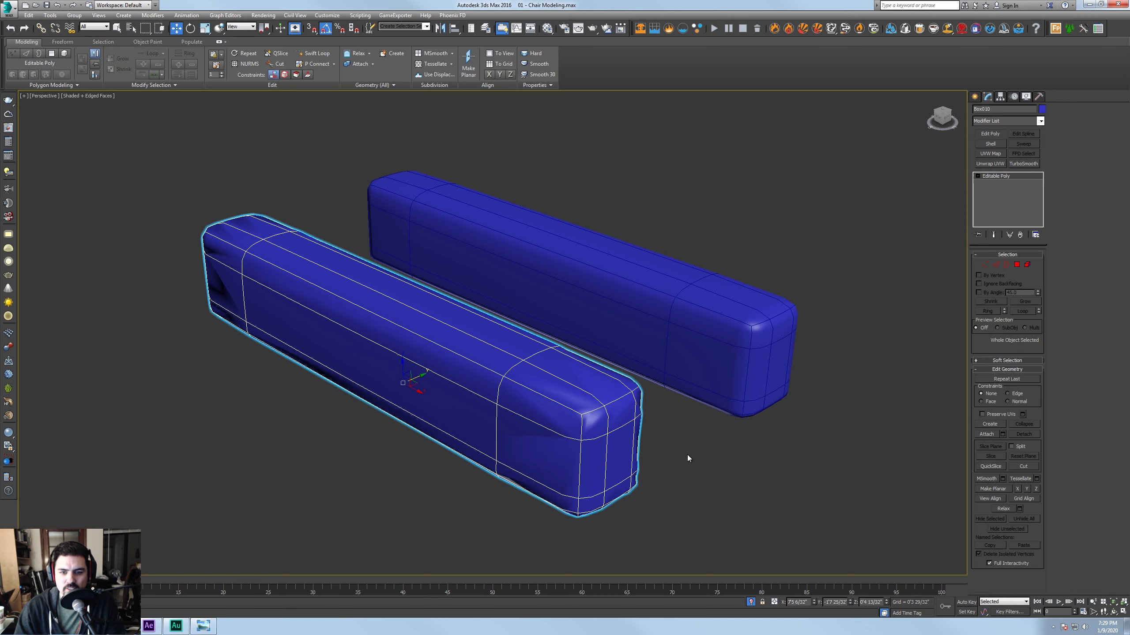
Inspect the converted copy's distorted ends, delete the copy and turn off Isoline Display on the original box
{"action": "middle_click_drag", "start_coordinate": [664, 433], "coordinate": [537, 424], "text": "alt"}
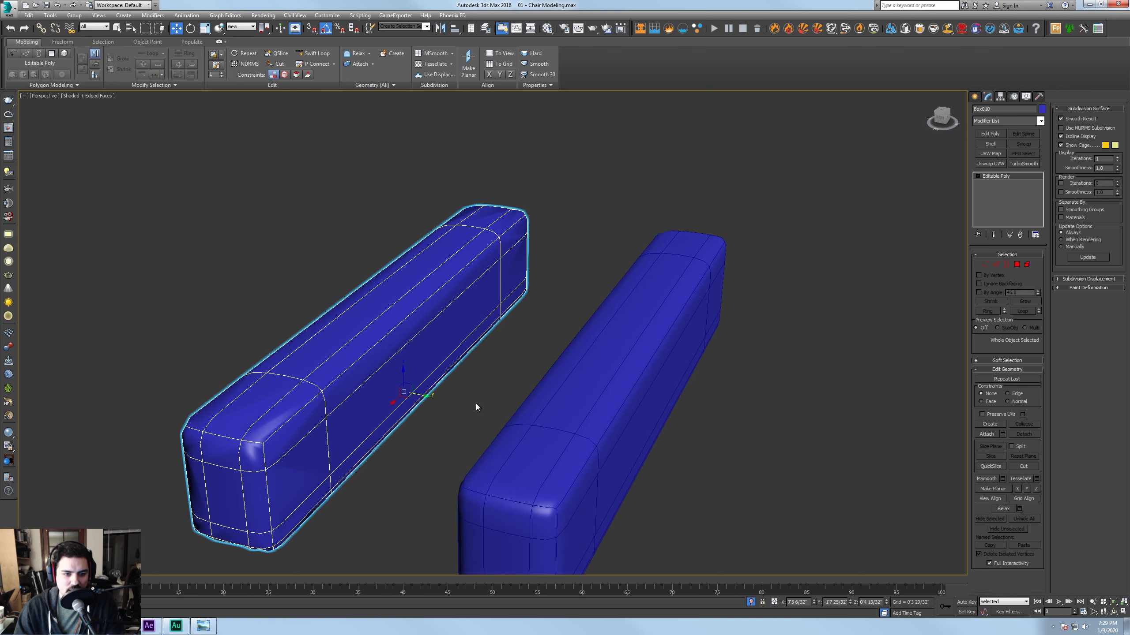
{"action": "left_click", "coordinate": [476, 404]}
{"action": "left_click", "coordinate": [409, 358]}
{"action": "middle_click_drag", "start_coordinate": [409, 358], "coordinate": [560, 330], "text": "alt"}
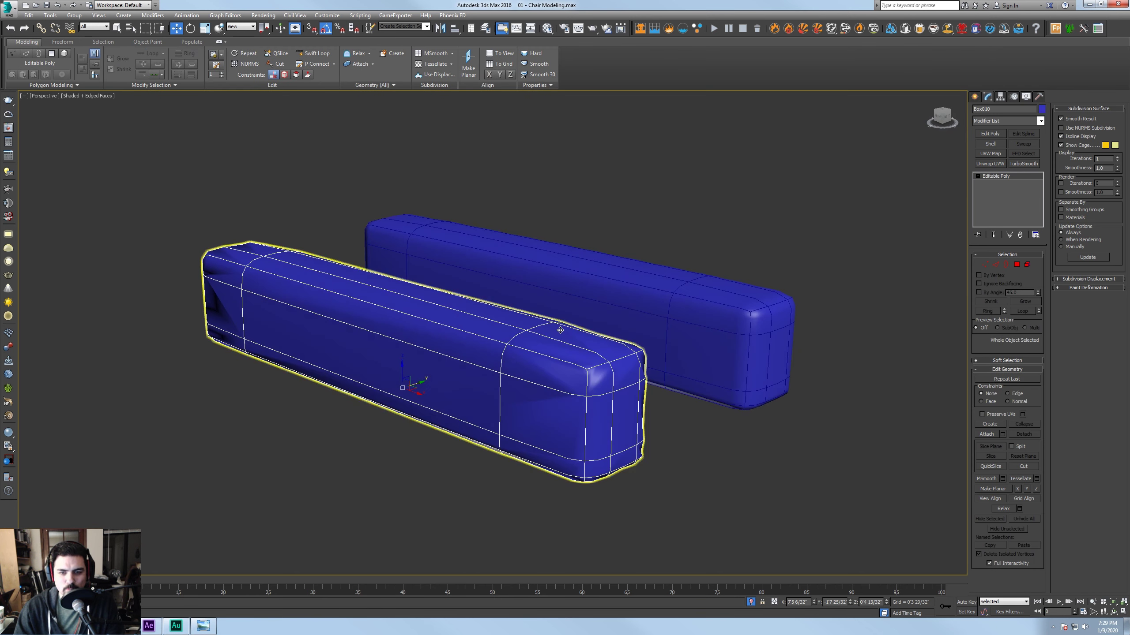
{"action": "key", "text": "Delete"}
{"action": "left_click", "coordinate": [708, 315]}
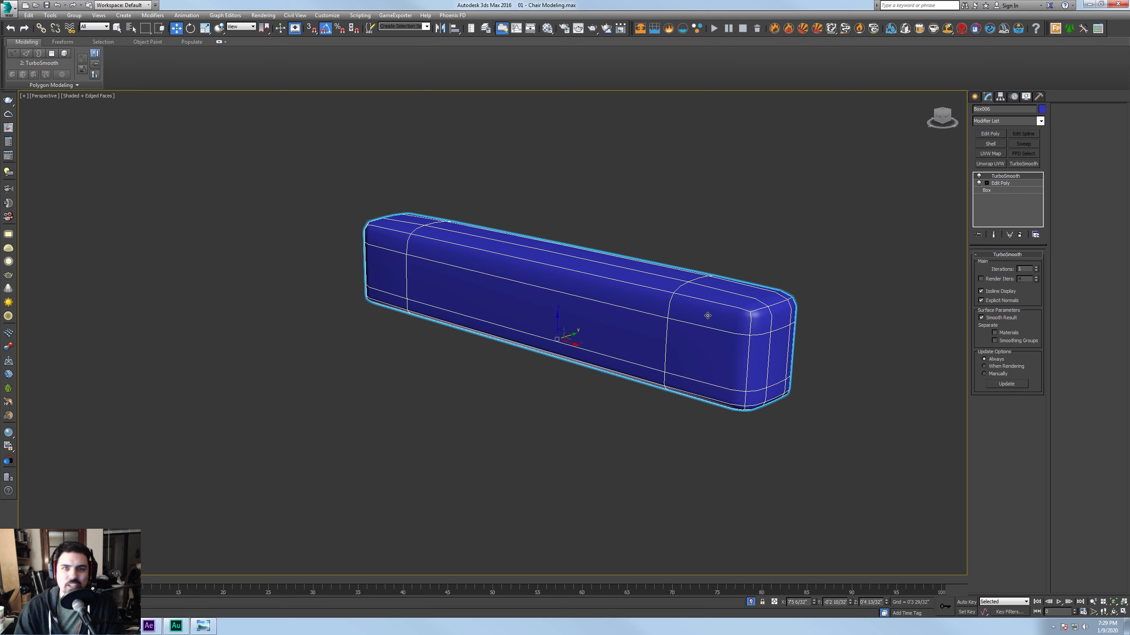
{"action": "left_click", "coordinate": [996, 292]}
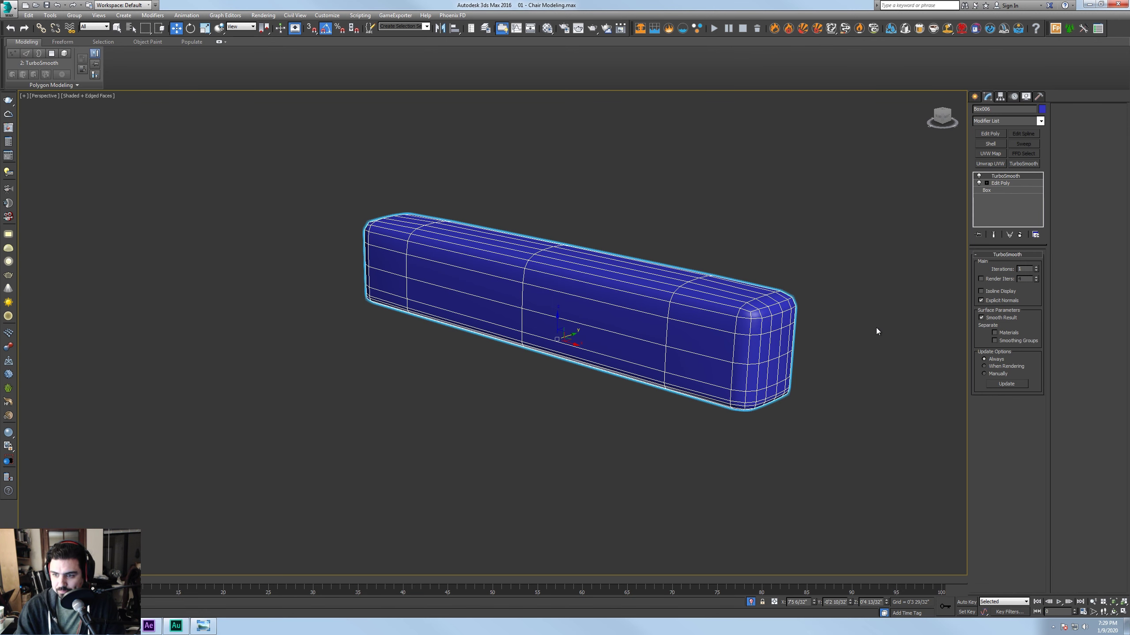
End isolation of the base box, then select the large purple upright box and isolate it
{"action": "middle_click_drag", "start_coordinate": [838, 342], "coordinate": [801, 359], "text": "alt"}
{"action": "right_click", "coordinate": [619, 295]}
{"action": "left_click", "coordinate": [645, 223]}
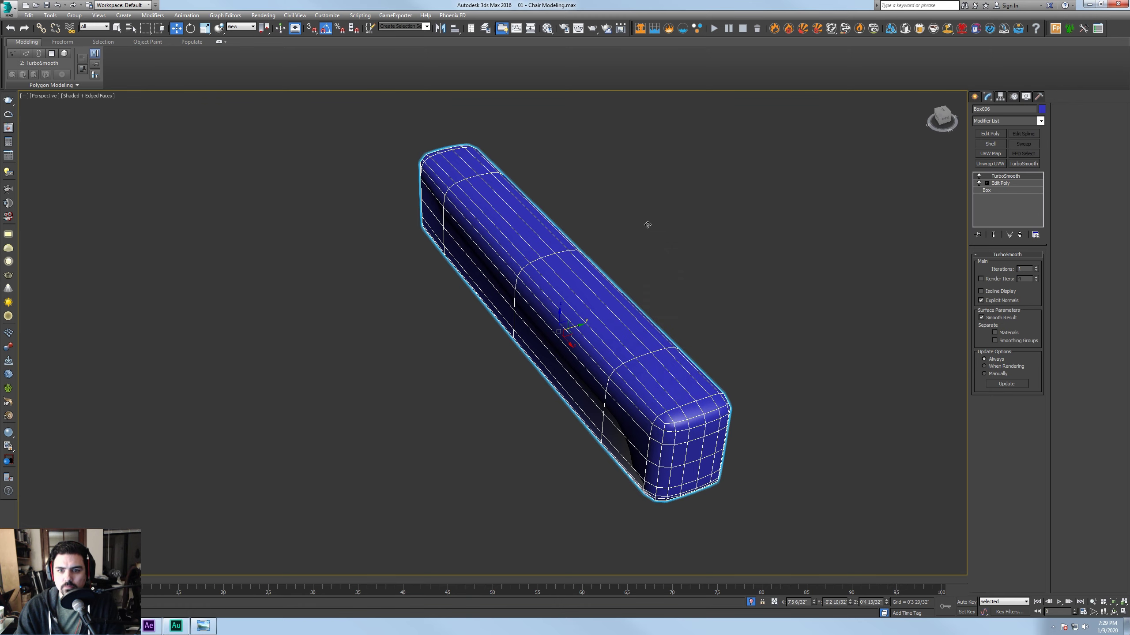
{"action": "middle_click_drag", "start_coordinate": [660, 281], "coordinate": [632, 325], "text": "alt"}
{"action": "left_click", "coordinate": [693, 320]}
{"action": "right_click", "coordinate": [631, 325]}
{"action": "left_click", "coordinate": [649, 246]}
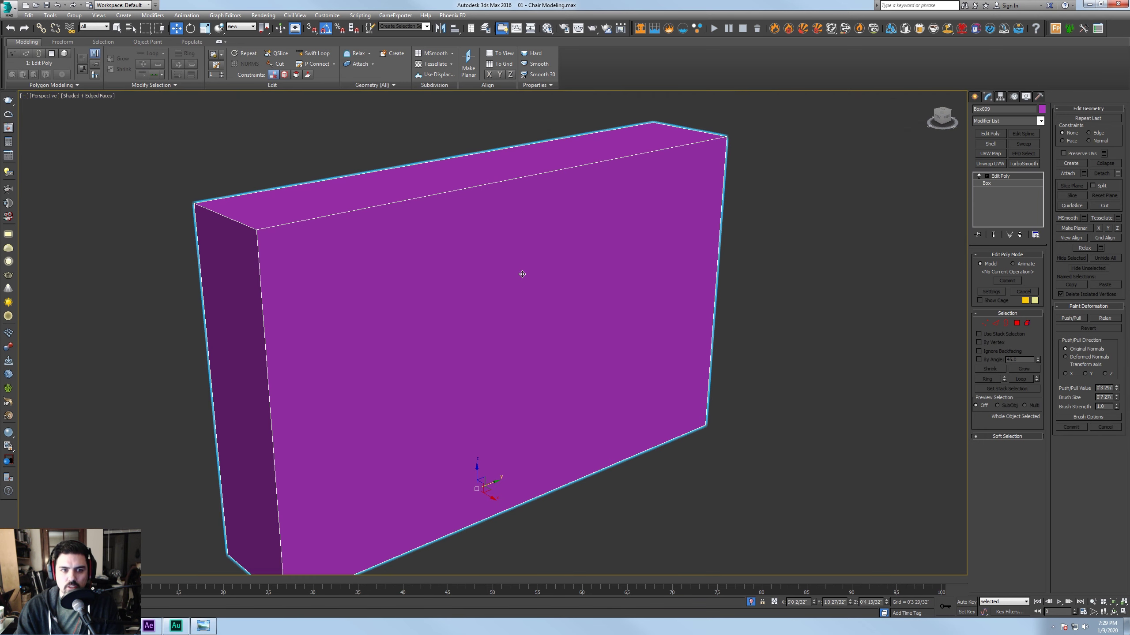
Add Swift Loop support edges close to the purple box's vertical and upper edges
{"action": "left_click", "coordinate": [313, 53]}
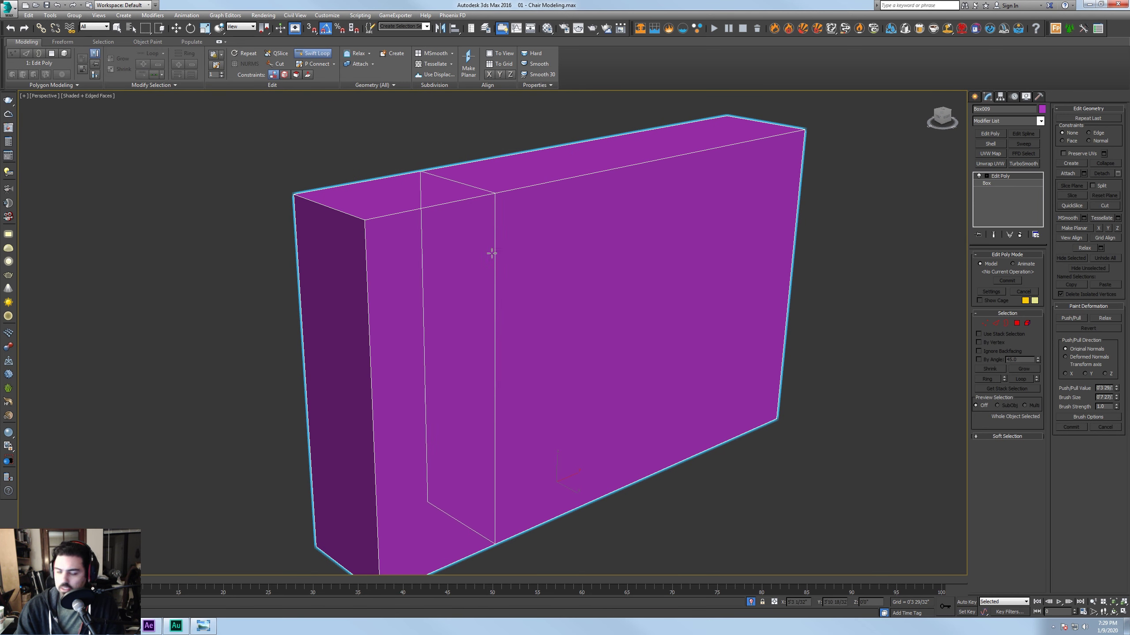
{"action": "left_click", "coordinate": [375, 226]}
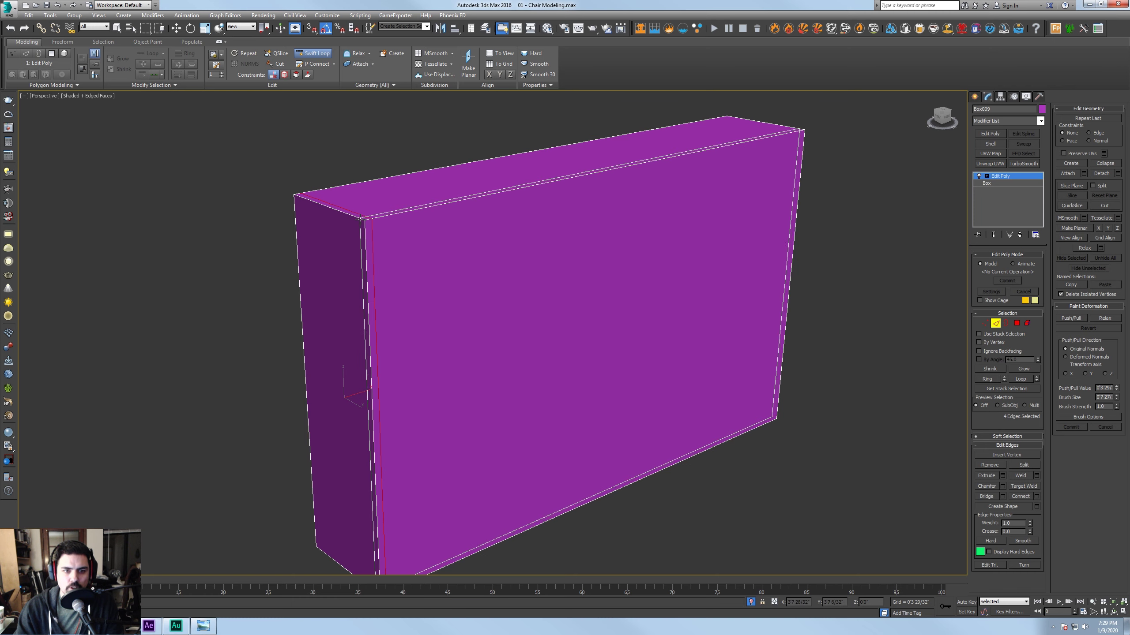
{"action": "middle_click_drag", "start_coordinate": [374, 227], "coordinate": [390, 228], "text": "alt"}
{"action": "left_click", "coordinate": [320, 240]}
{"action": "left_click", "coordinate": [429, 269]}
Add further Swift Loop support edges near the box's lower and remaining outer edges, then finish Swift Loop
{"action": "middle_click_drag", "start_coordinate": [495, 356], "coordinate": [550, 186]}
{"action": "middle_click_drag", "start_coordinate": [550, 186], "coordinate": [534, 147], "text": "alt"}
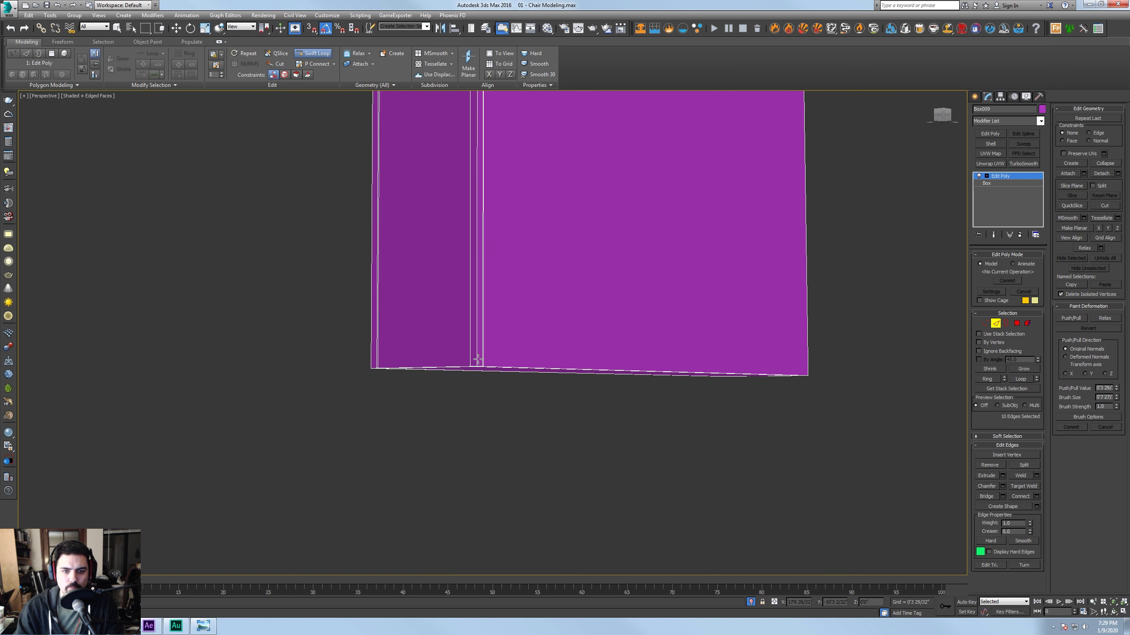
{"action": "middle_click_drag", "start_coordinate": [478, 359], "coordinate": [481, 376], "text": "alt"}
{"action": "left_click", "coordinate": [505, 429]}
{"action": "middle_click_drag", "start_coordinate": [539, 399], "coordinate": [672, 346], "text": "alt"}
{"action": "left_click", "coordinate": [703, 432]}
{"action": "scroll", "coordinate": [599, 407], "scroll_direction": "up", "scroll_amount": 3}
{"action": "right_click", "coordinate": [568, 317]}
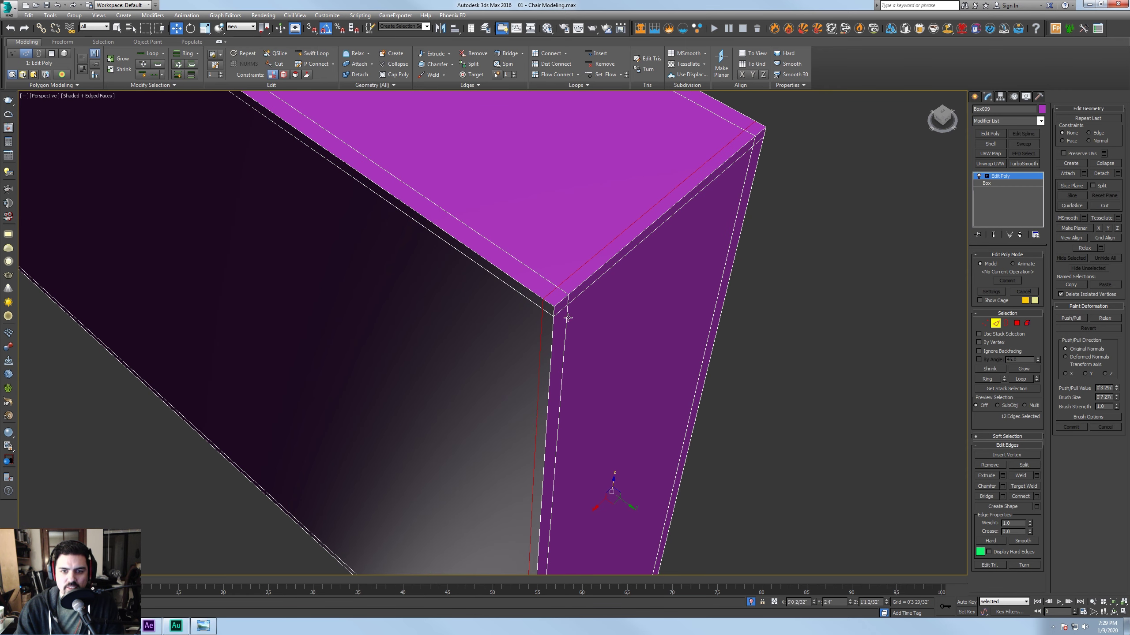
At edge level, select the three short edges meeting at the box's top corner and view them from another angle
{"action": "key", "text": "2"}
{"action": "key", "text": "2"}
{"action": "left_click", "coordinate": [560, 301]}
{"action": "left_click", "coordinate": [553, 311], "text": "ctrl"}
{"action": "left_click", "coordinate": [548, 303], "text": "ctrl"}
{"action": "middle_click_drag", "start_coordinate": [552, 304], "coordinate": [598, 308], "text": "alt"}
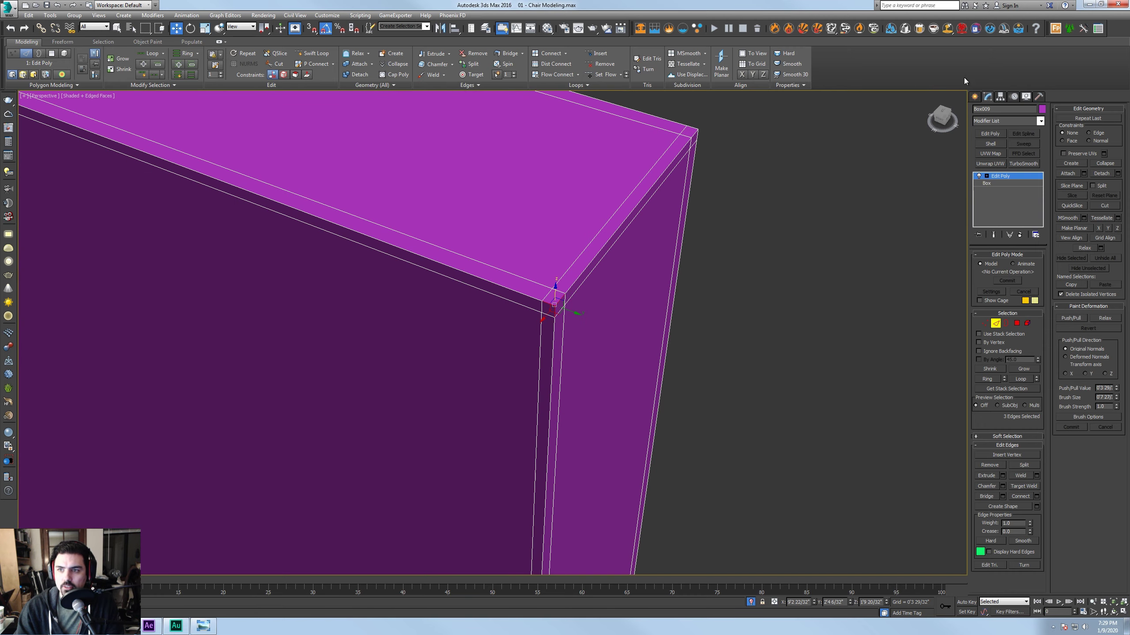
Change the upright box's object color from purple to blue
{"action": "left_click", "coordinate": [1042, 109]}
{"action": "left_click", "coordinate": [593, 312]}
{"action": "left_click", "coordinate": [616, 360]}
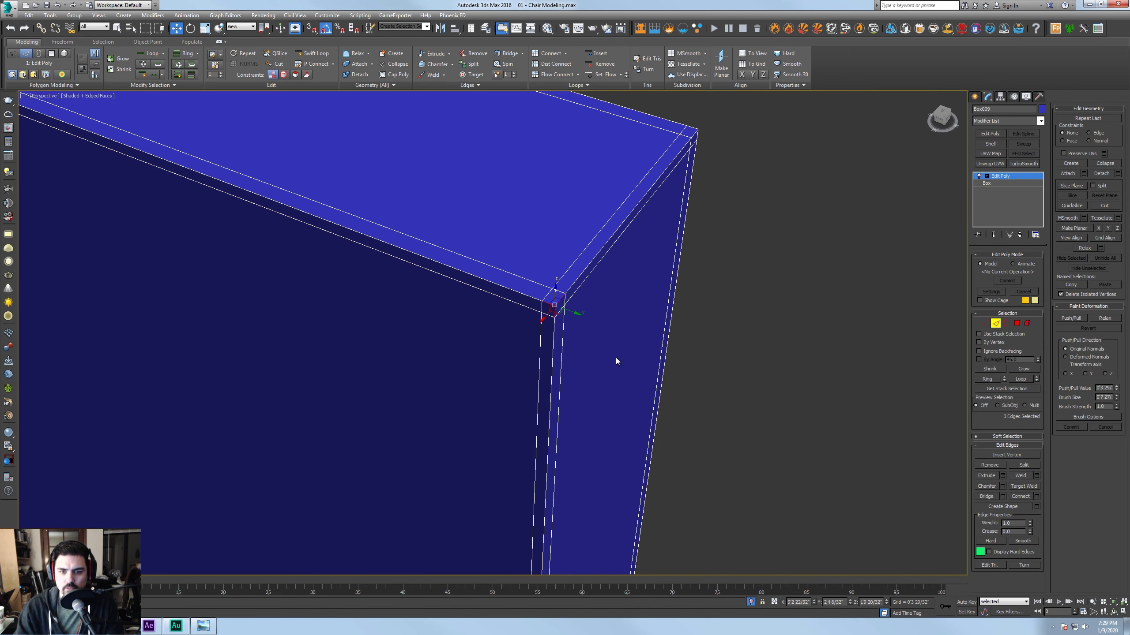
Examine the support loops at the upright box's upper and lower corners for missing edges
{"action": "middle_click_drag", "start_coordinate": [681, 328], "coordinate": [667, 319], "text": "alt"}
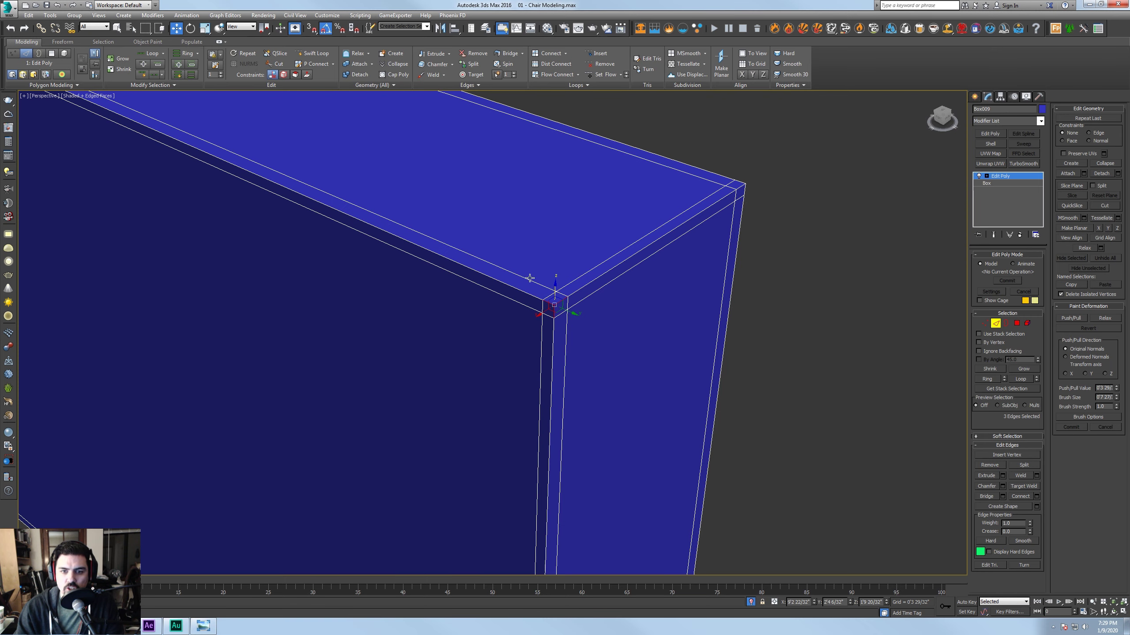
{"action": "middle_click_drag", "start_coordinate": [555, 333], "coordinate": [534, 257]}
{"action": "scroll", "coordinate": [564, 303], "scroll_direction": "down", "scroll_amount": 5}
{"action": "scroll", "coordinate": [561, 356], "scroll_direction": "up", "scroll_amount": 3}
{"action": "middle_click_drag", "start_coordinate": [574, 354], "coordinate": [565, 395], "text": "alt"}
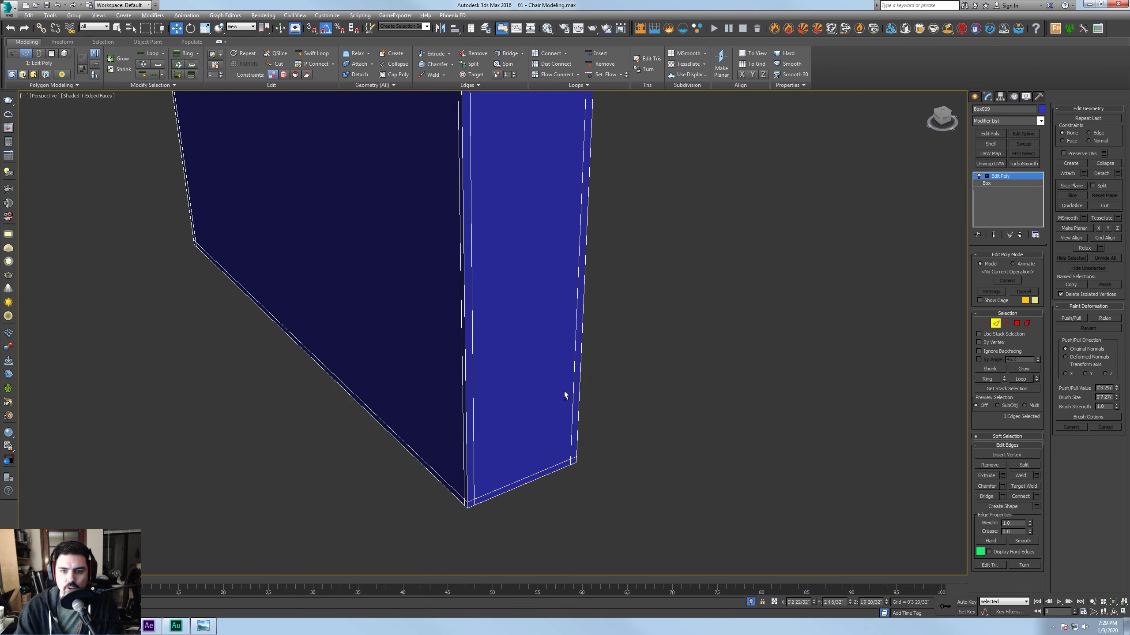
{"action": "scroll", "coordinate": [584, 326], "scroll_direction": "down", "scroll_amount": 3}
{"action": "middle_click_drag", "start_coordinate": [584, 326], "coordinate": [497, 348], "text": "alt"}
{"action": "scroll", "coordinate": [425, 296], "scroll_direction": "up", "scroll_amount": 4}
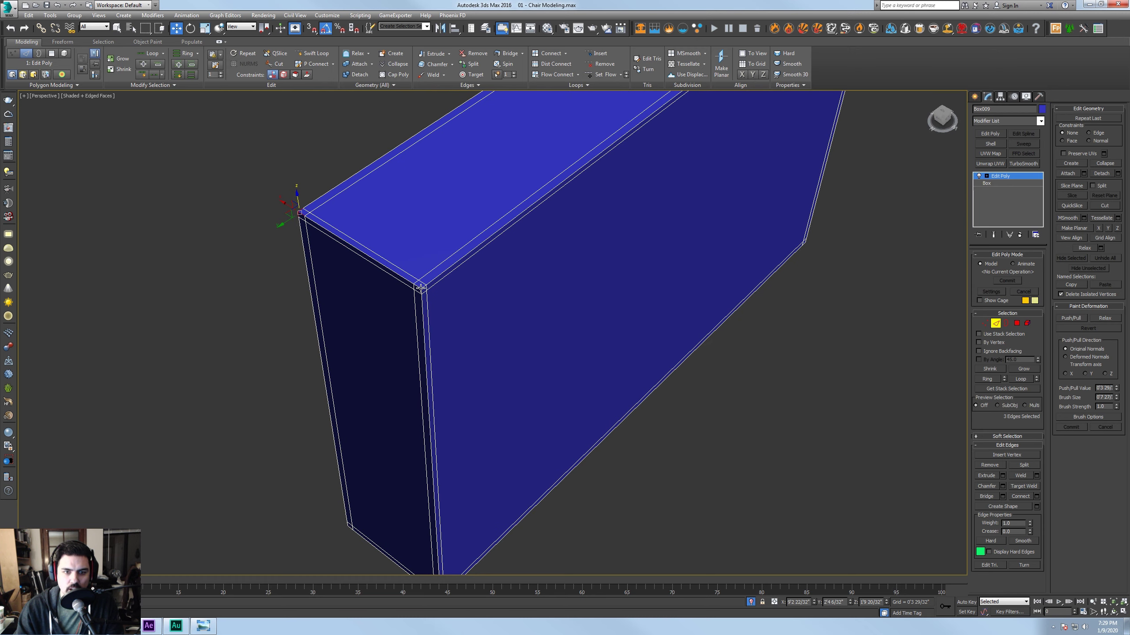
{"action": "middle_click_drag", "start_coordinate": [512, 467], "coordinate": [555, 278]}
{"action": "middle_click_drag", "start_coordinate": [546, 356], "coordinate": [533, 302], "text": "alt"}
Clear the edge selection and add the missing Swift Loop support edge close to the box's bottom corner
{"action": "key", "text": "2"}
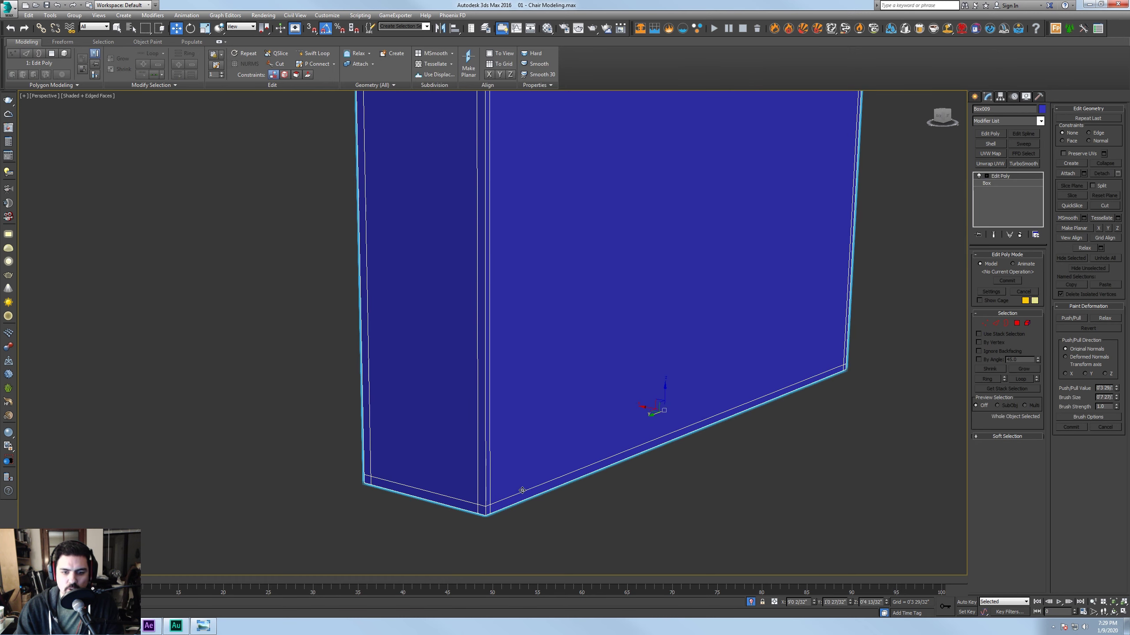
{"action": "key", "text": "2"}
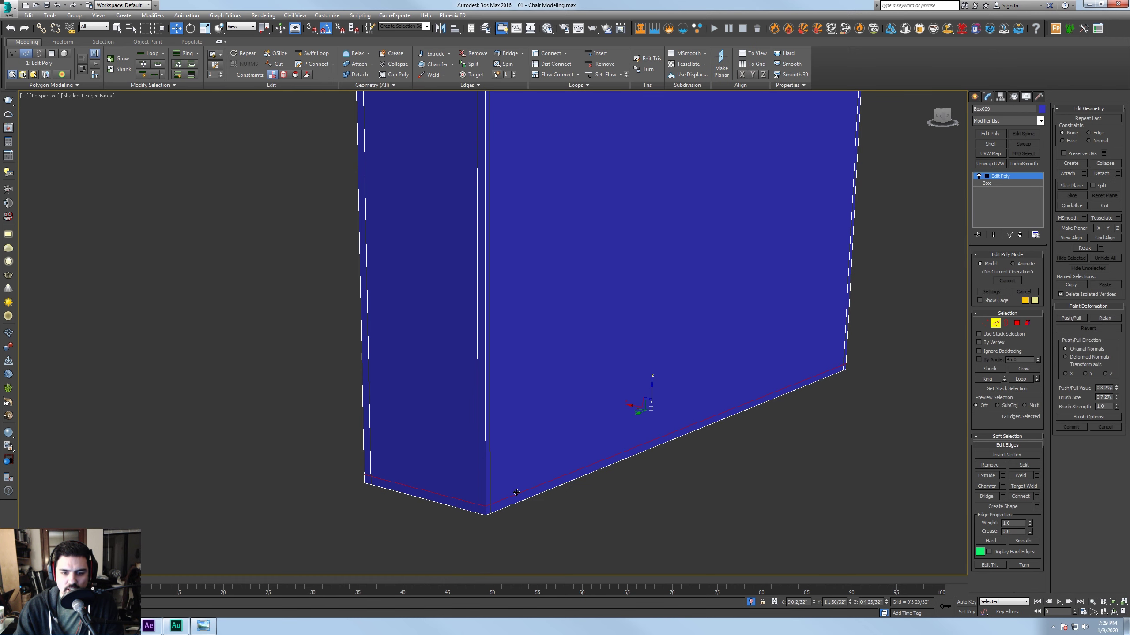
{"action": "left_click", "coordinate": [542, 472]}
{"action": "middle_click_drag", "start_coordinate": [542, 471], "coordinate": [526, 266], "text": "alt"}
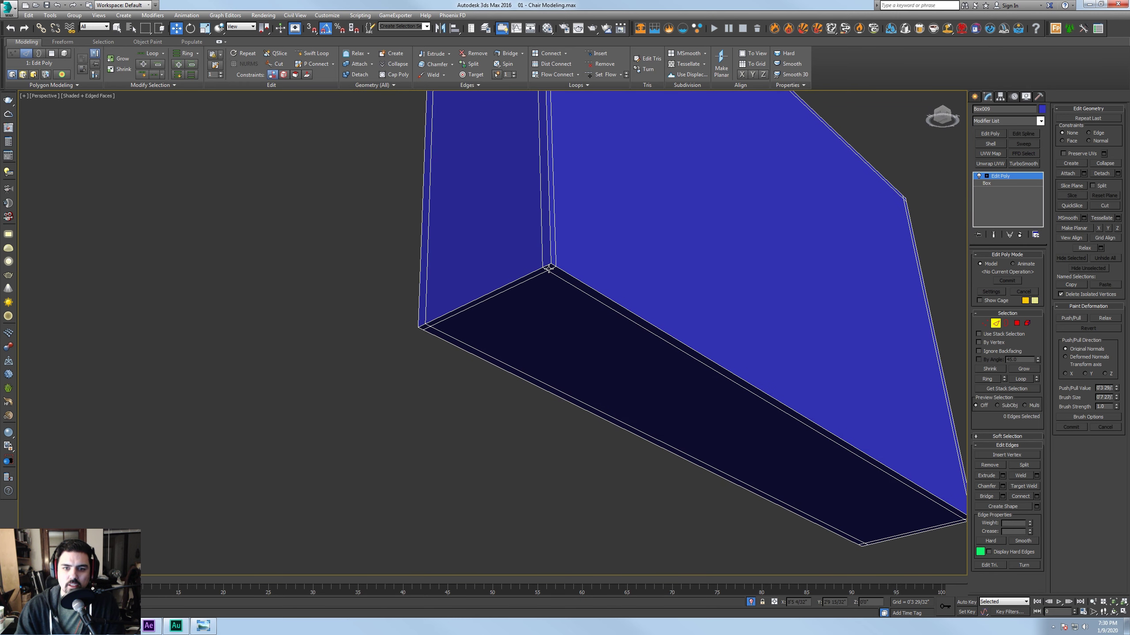
{"action": "scroll", "coordinate": [549, 267], "scroll_direction": "up", "scroll_amount": 3}
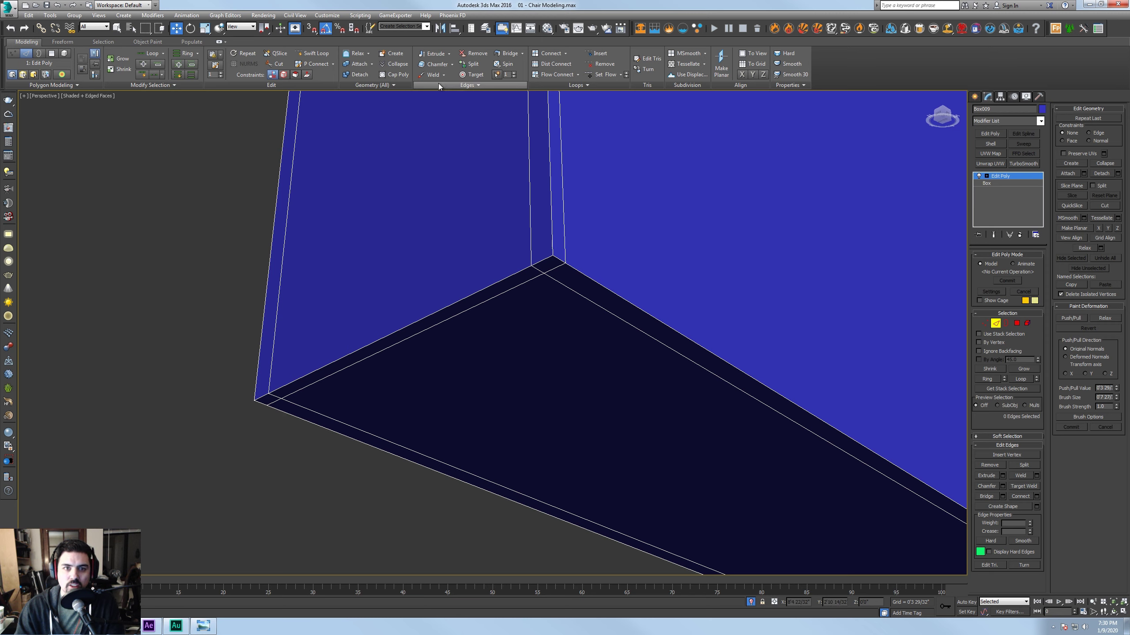
{"action": "left_click", "coordinate": [312, 53]}
{"action": "left_click", "coordinate": [553, 242]}
{"action": "right_click", "coordinate": [559, 244]}
Select the three short edges meeting at the box's bottom corner to check them, then leave edge level
{"action": "middle_click_drag", "start_coordinate": [560, 244], "coordinate": [714, 300]}
{"action": "key", "text": "2"}
{"action": "key", "text": "2"}
{"action": "left_click", "coordinate": [513, 258]}
{"action": "left_click", "coordinate": [502, 257], "text": "ctrl"}
{"action": "left_click", "coordinate": [508, 248], "text": "ctrl"}
{"action": "scroll", "coordinate": [539, 342], "scroll_direction": "down", "scroll_amount": 6}
{"action": "left_click", "coordinate": [990, 326]}
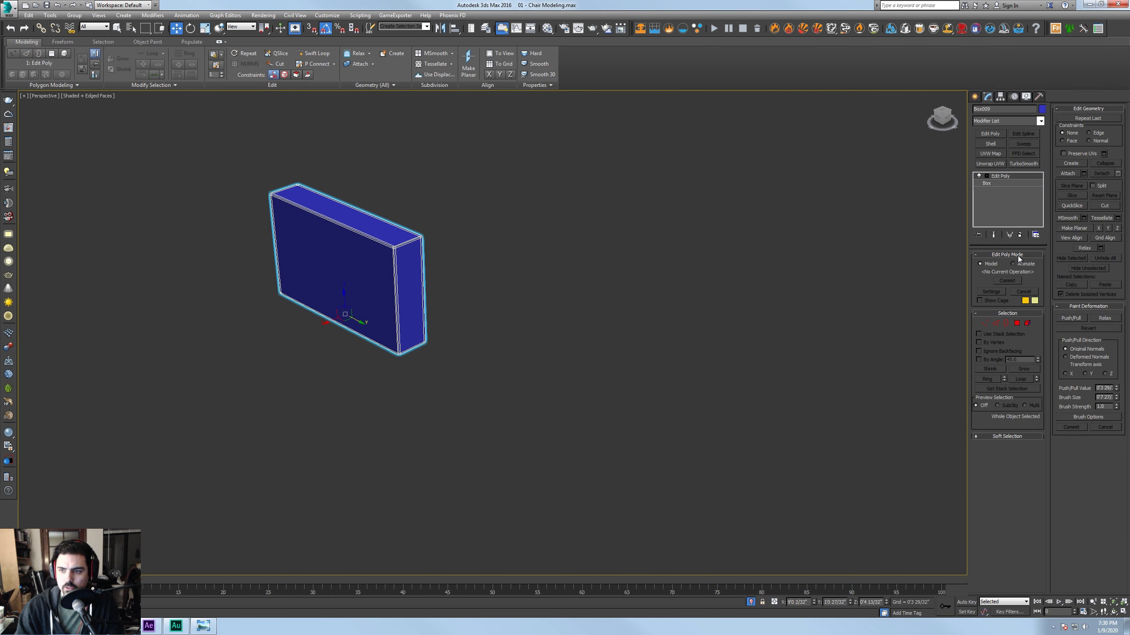
Apply TurboSmooth to the upright box and turn on Explicit Normals
{"action": "left_click", "coordinate": [1024, 164]}
{"action": "middle_click_drag", "start_coordinate": [453, 240], "coordinate": [577, 272]}
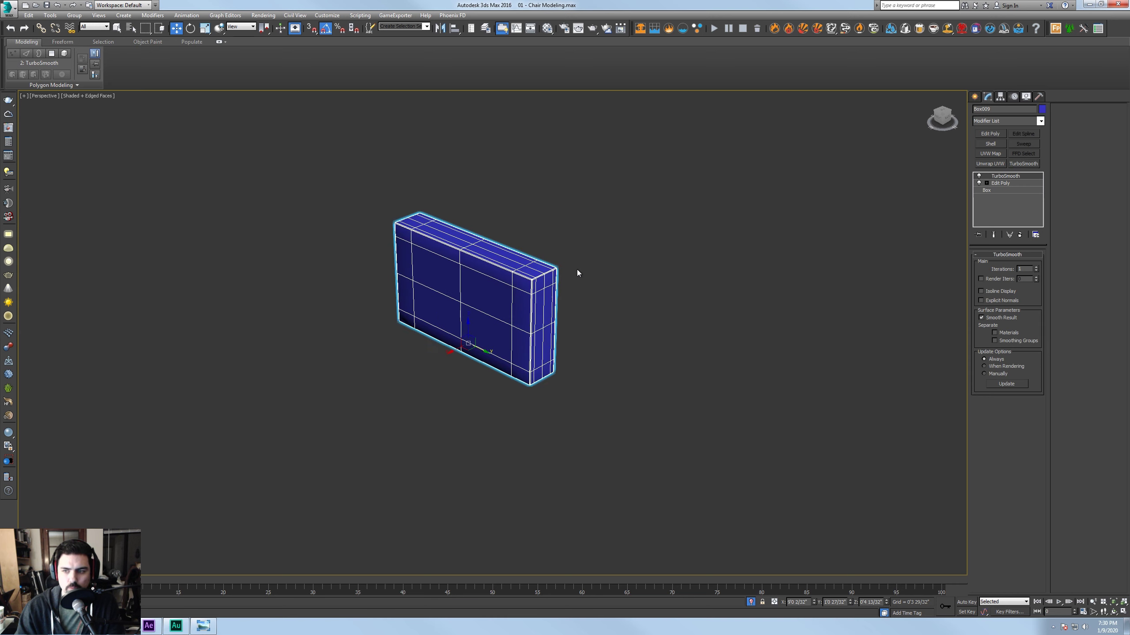
{"action": "left_click", "coordinate": [1001, 301]}
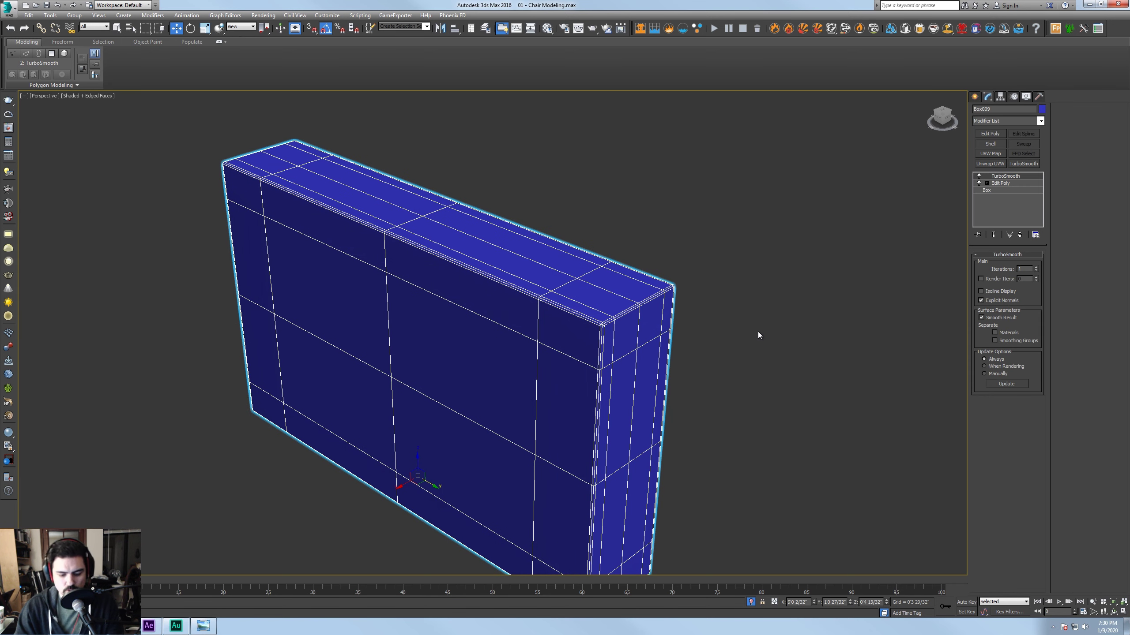
Hide the edged faces and examine the shading across the upright box's smoothed faces and corners
{"action": "middle_click_drag", "start_coordinate": [539, 360], "coordinate": [535, 307]}
{"action": "left_click", "coordinate": [736, 340]}
{"action": "key", "text": "F4"}
{"action": "left_click", "coordinate": [557, 333]}
{"action": "left_click", "coordinate": [472, 493]}
{"action": "left_click", "coordinate": [440, 451]}
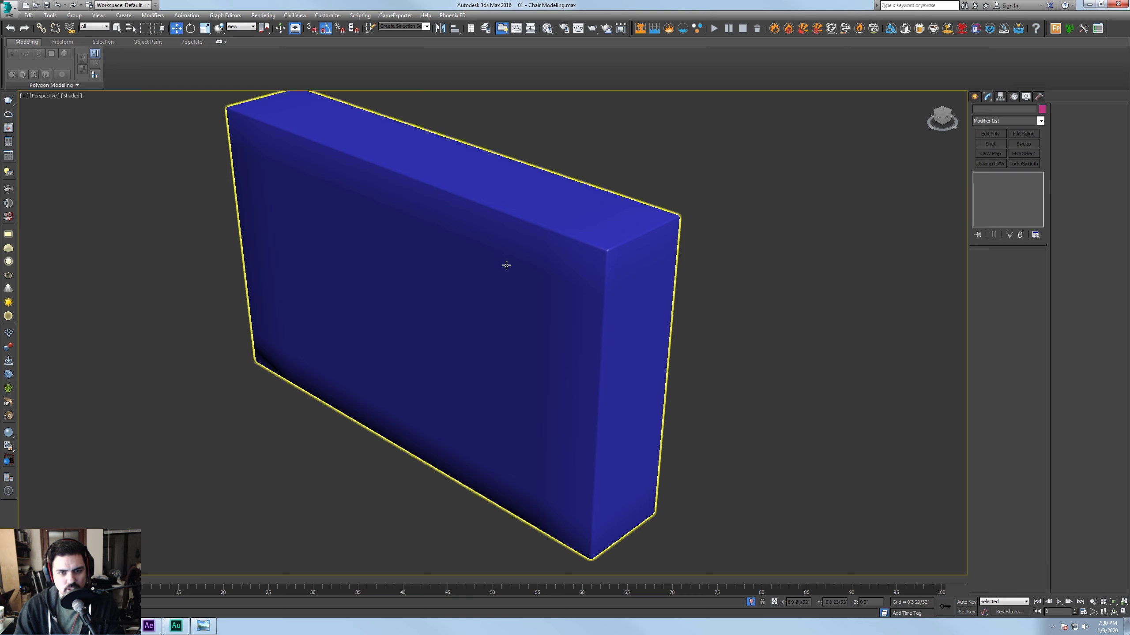
{"action": "left_click", "coordinate": [339, 416]}
{"action": "left_click", "coordinate": [404, 450]}
{"action": "left_click", "coordinate": [527, 295]}
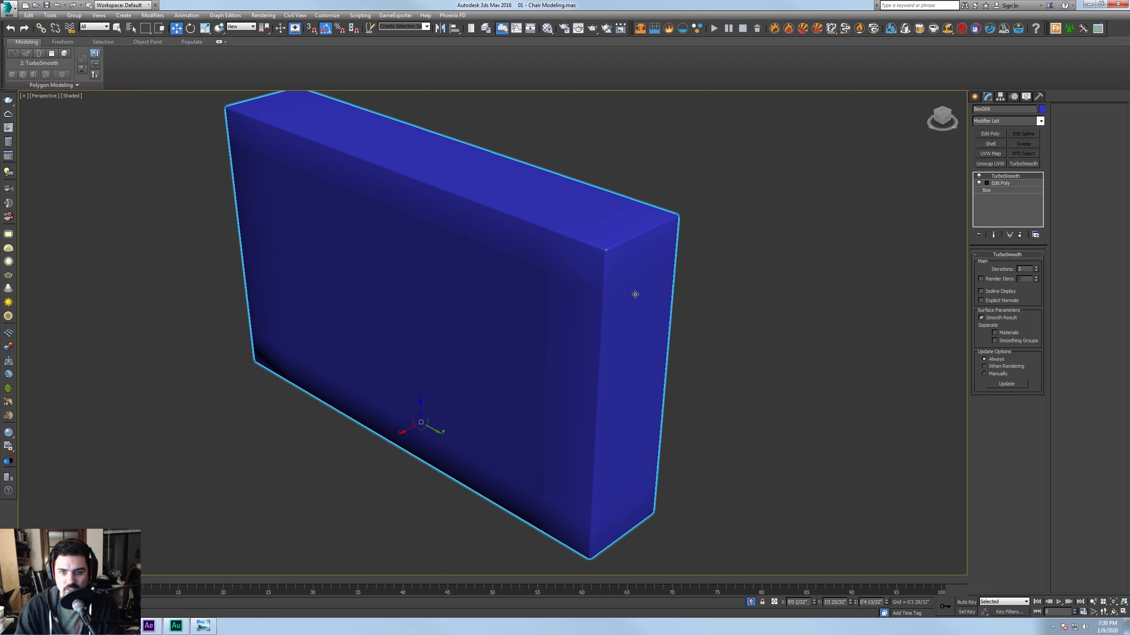
Turn on Explicit Normals in the upright box's TurboSmooth and show the edged faces again
{"action": "left_click", "coordinate": [1001, 300]}
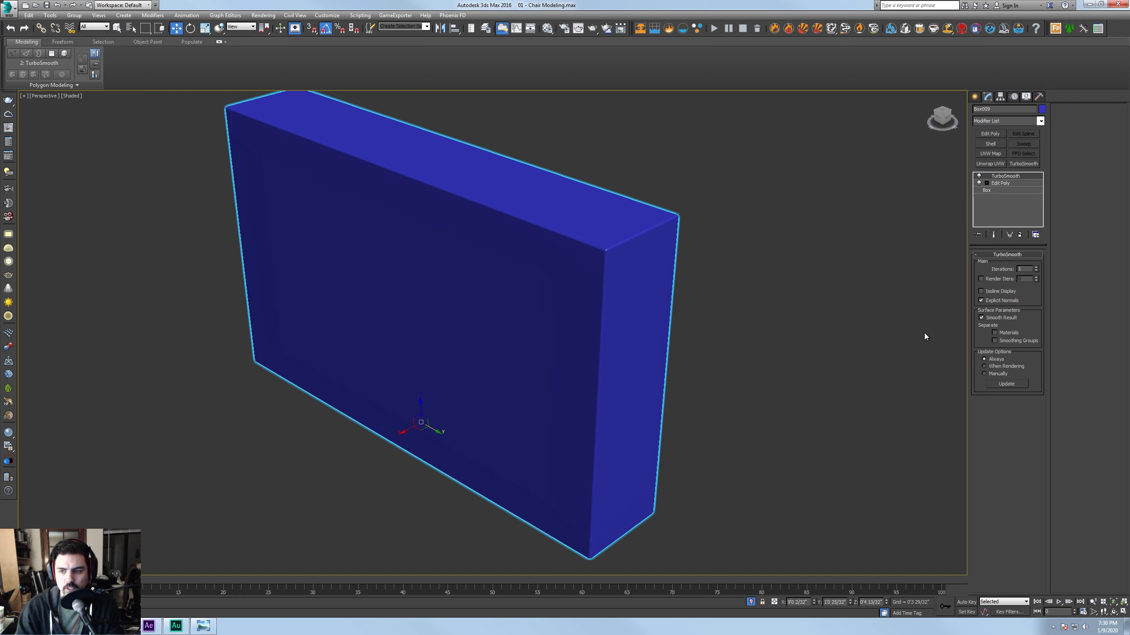
{"action": "key", "text": "F4"}
{"action": "key", "text": "F4"}
{"action": "key", "text": "F4"}
Exit isolation and isolate the magenta armrest pad that sits on top of the upright box
{"action": "right_click", "coordinate": [682, 248]}
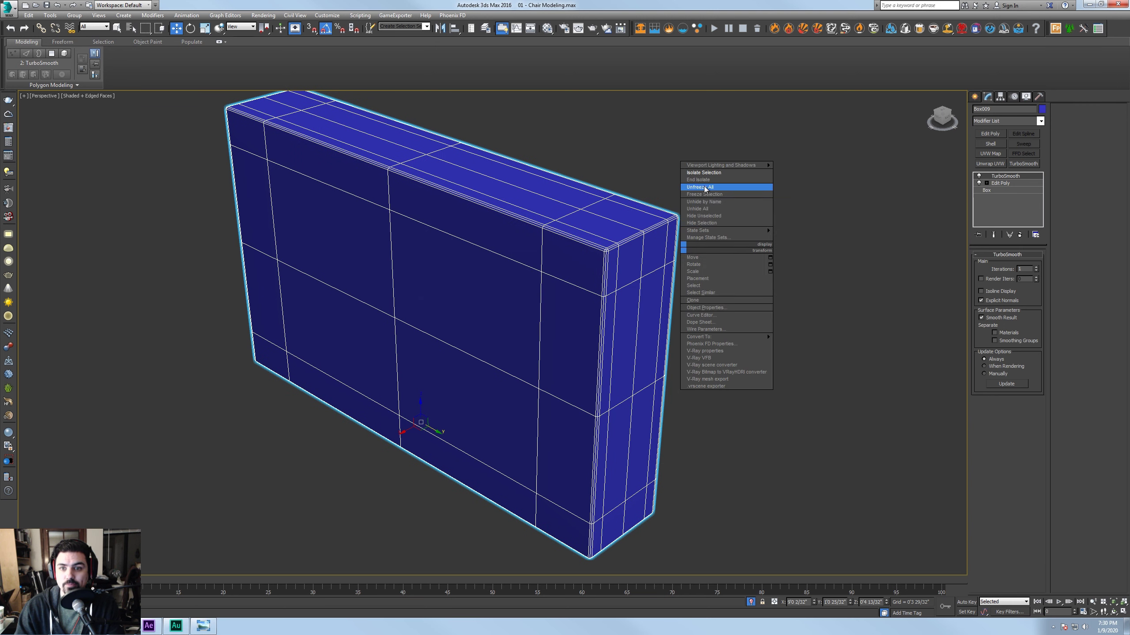
{"action": "left_click", "coordinate": [698, 179]}
{"action": "left_click", "coordinate": [622, 217]}
{"action": "key", "text": "z"}
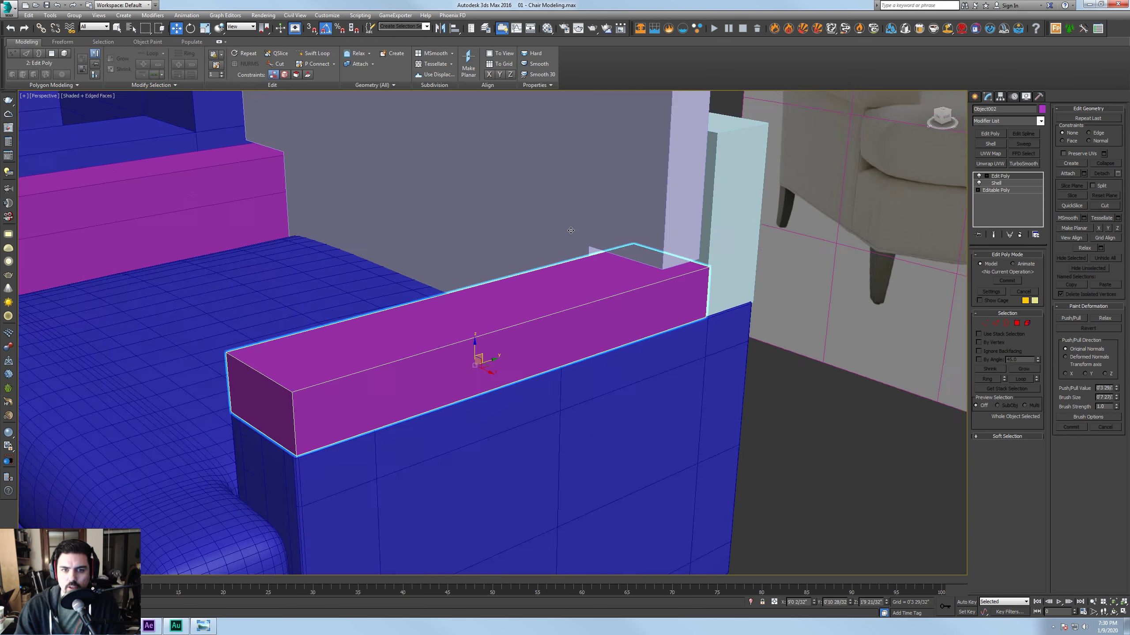
{"action": "left_click", "coordinate": [313, 53]}
{"action": "middle_click_drag", "start_coordinate": [453, 184], "coordinate": [616, 176]}
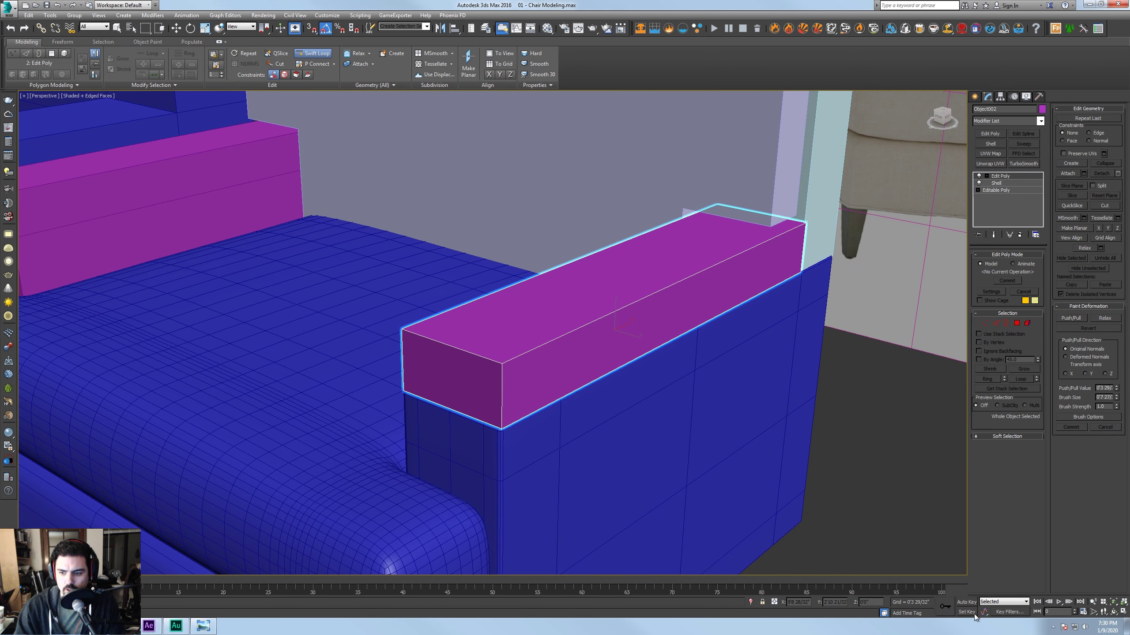
{"action": "right_click", "coordinate": [596, 290]}
{"action": "right_click", "coordinate": [596, 290]}
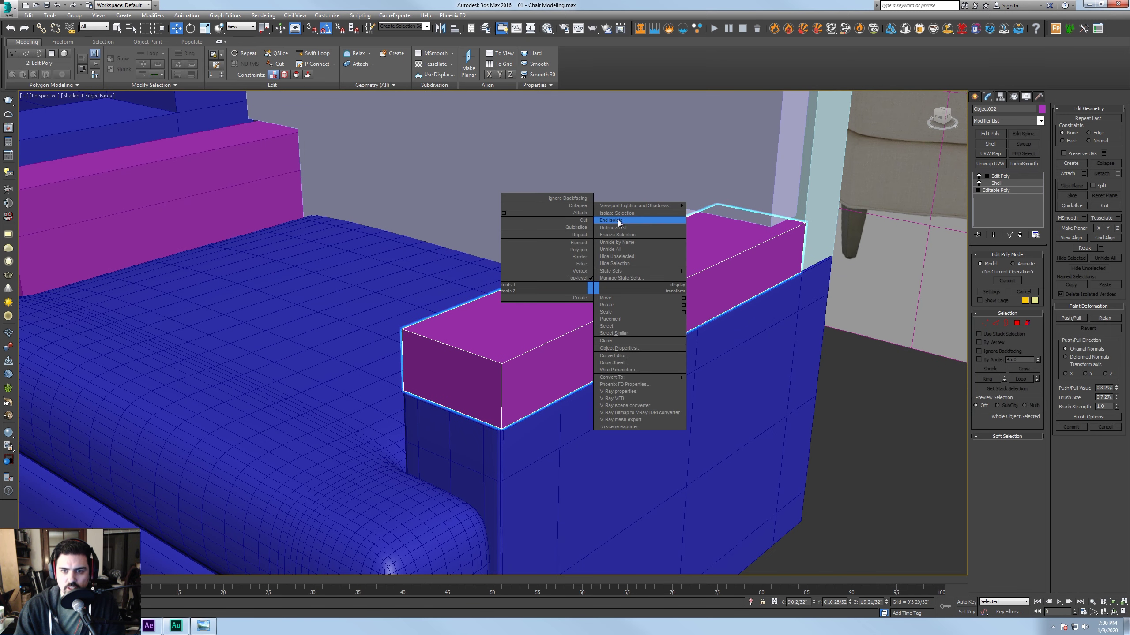
{"action": "left_click", "coordinate": [615, 218]}
Add a Swift Loop support edge around the armrest pad close to its bottom edge
{"action": "scroll", "coordinate": [525, 207], "scroll_direction": "down", "scroll_amount": 5}
{"action": "left_click", "coordinate": [313, 53]}
{"action": "scroll", "coordinate": [569, 229], "scroll_direction": "up", "scroll_amount": 4}
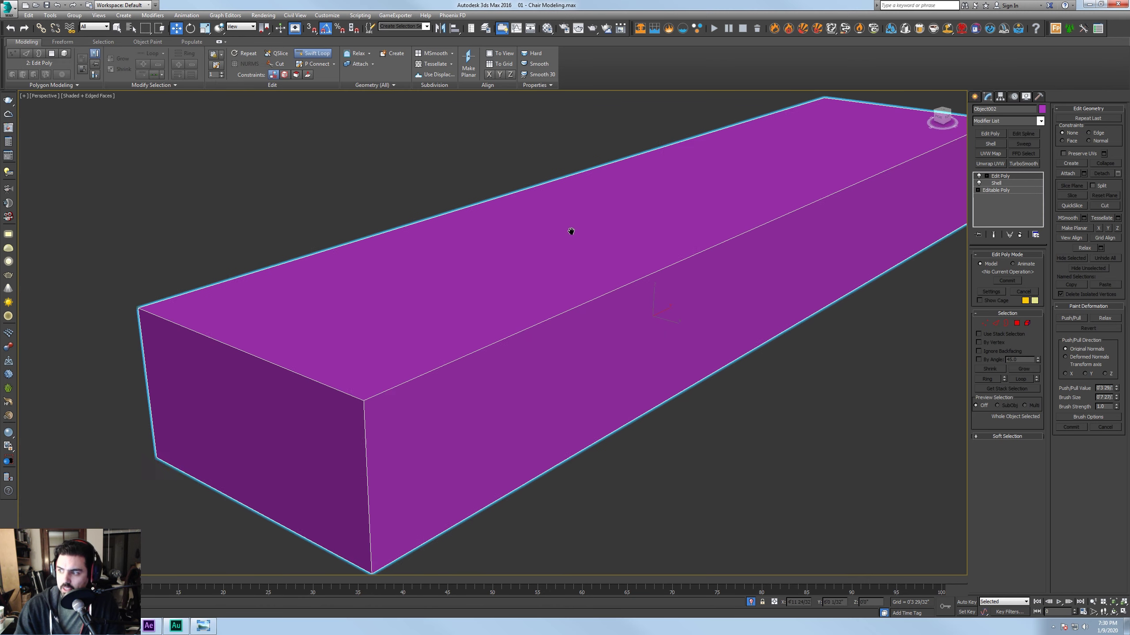
{"action": "middle_click_drag", "start_coordinate": [387, 476], "coordinate": [465, 356]}
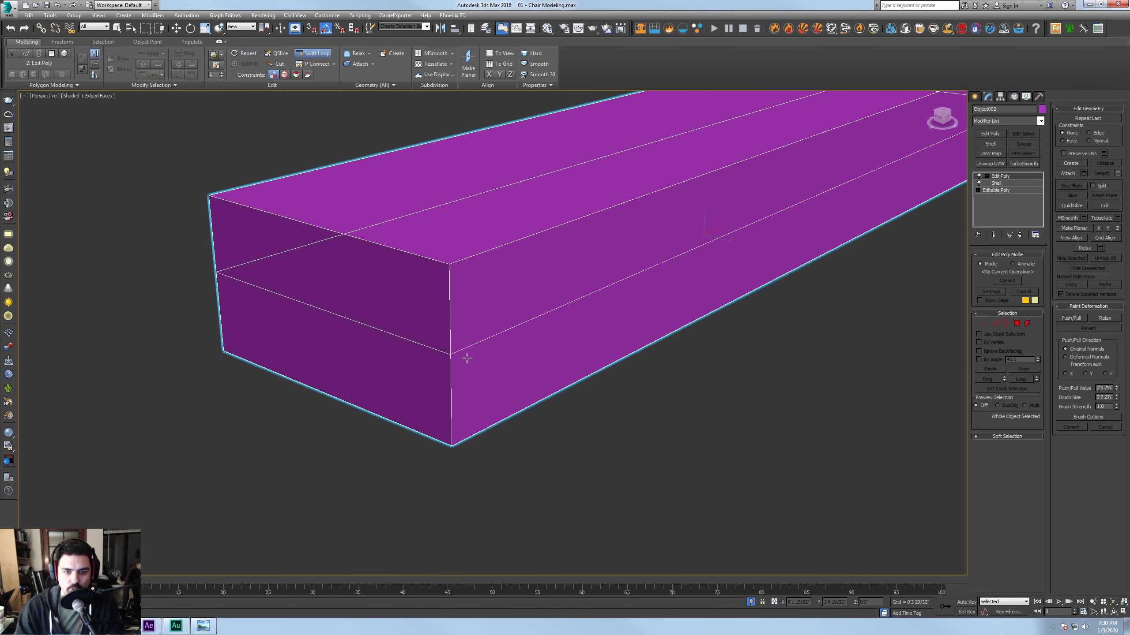
{"action": "left_click", "coordinate": [451, 442]}
{"action": "left_click", "coordinate": [452, 441]}
{"action": "middle_click_drag", "start_coordinate": [474, 356], "coordinate": [538, 349]}
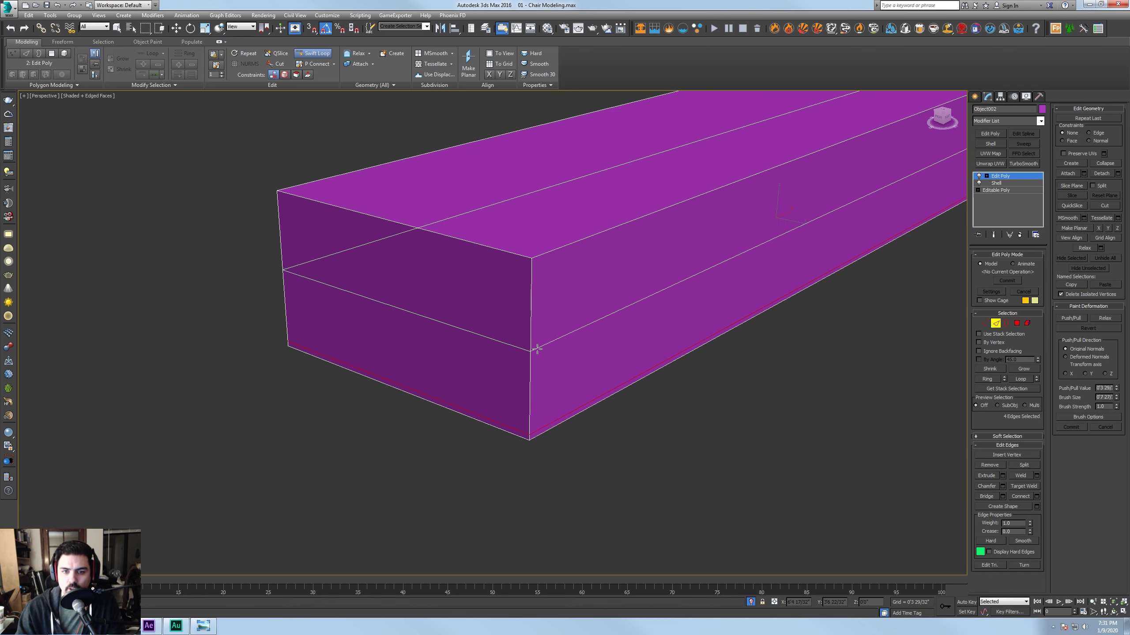
Add Swift Loop support edges near both ends and along both long sides of the armrest pad
{"action": "middle_click_drag", "start_coordinate": [570, 248], "coordinate": [428, 298], "text": "alt"}
{"action": "left_click", "coordinate": [278, 251]}
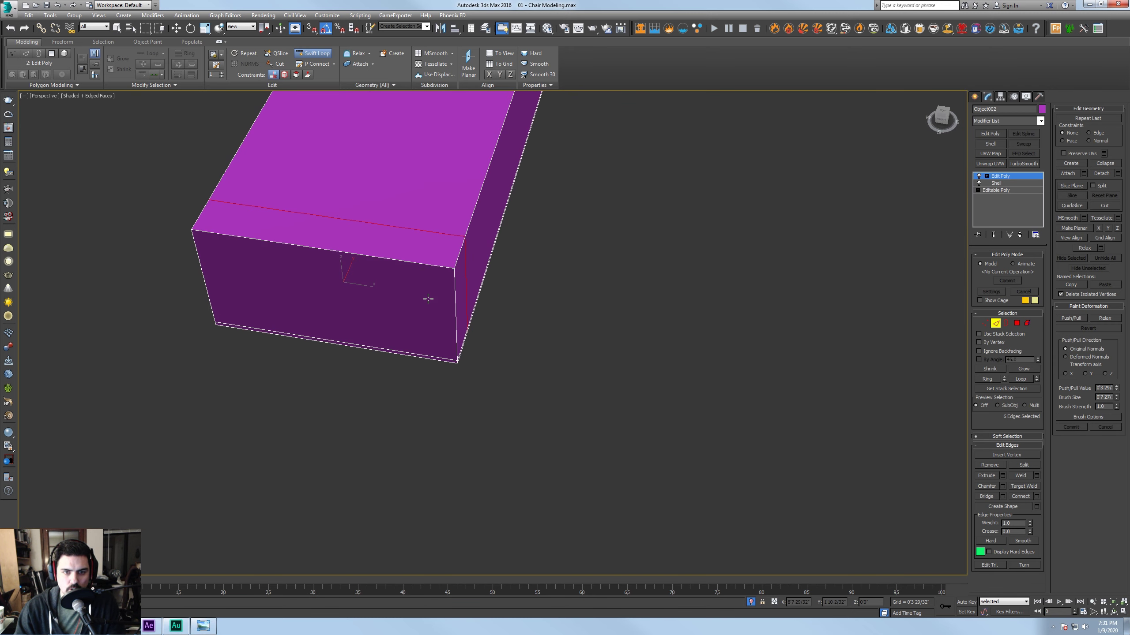
{"action": "left_click", "coordinate": [404, 265]}
{"action": "middle_click_drag", "start_coordinate": [282, 250], "coordinate": [147, 249], "text": "alt"}
{"action": "middle_click_drag", "start_coordinate": [362, 280], "coordinate": [441, 359]}
{"action": "middle_click_drag", "start_coordinate": [538, 345], "coordinate": [440, 338]}
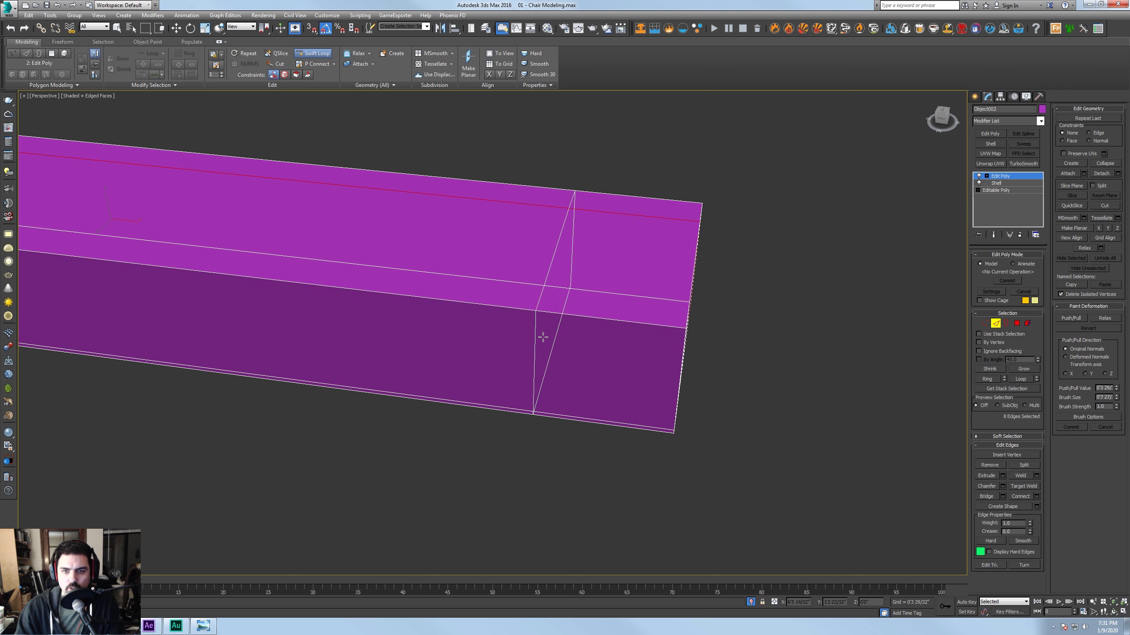
{"action": "left_click", "coordinate": [666, 333]}
{"action": "right_click", "coordinate": [665, 332]}
Raise the armrest pad's central top polygon and push its front end polygon slightly outward
{"action": "middle_click_drag", "start_coordinate": [665, 333], "coordinate": [910, 350], "text": "alt"}
{"action": "left_click", "coordinate": [1016, 323]}
{"action": "left_click", "coordinate": [505, 299]}
{"action": "scroll", "coordinate": [462, 289], "scroll_direction": "down", "scroll_amount": 4}
{"action": "middle_click_drag", "start_coordinate": [449, 290], "coordinate": [422, 298], "text": "alt"}
{"action": "left_click_drag", "start_coordinate": [490, 202], "coordinate": [491, 195]}
{"action": "left_click", "coordinate": [358, 358]}
{"action": "middle_click_drag", "start_coordinate": [358, 359], "coordinate": [365, 364], "text": "alt"}
{"action": "left_click_drag", "start_coordinate": [364, 364], "coordinate": [351, 363]}
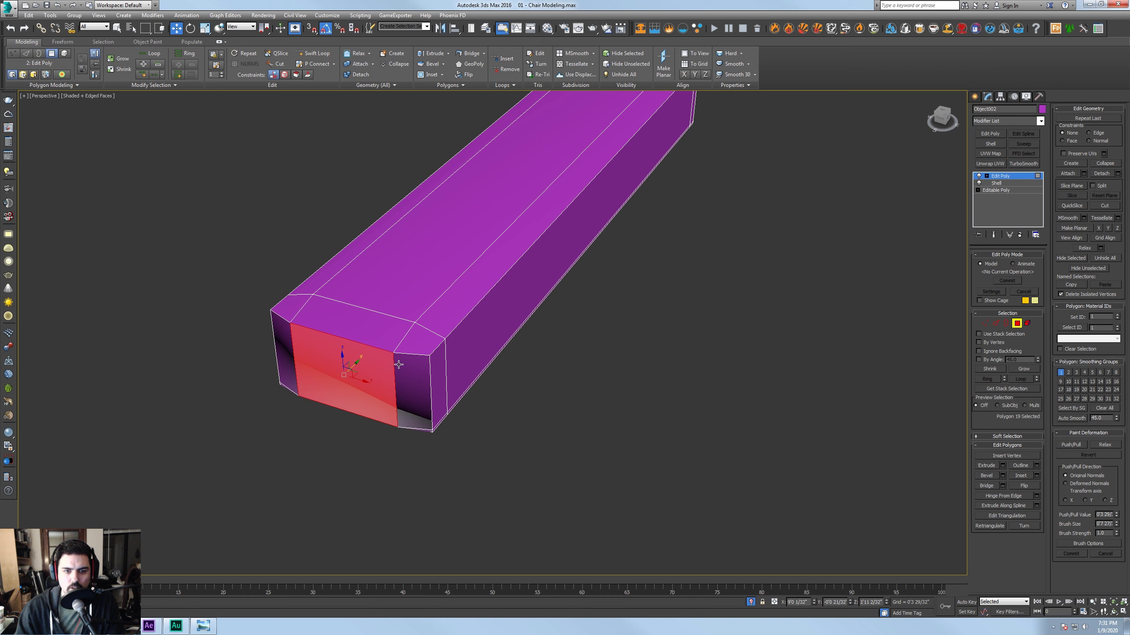
{"action": "middle_click_drag", "start_coordinate": [351, 363], "coordinate": [384, 339], "text": "alt"}
Add a Swift Loop support edge around the armrest pad just below its top edges
{"action": "left_click", "coordinate": [314, 53]}
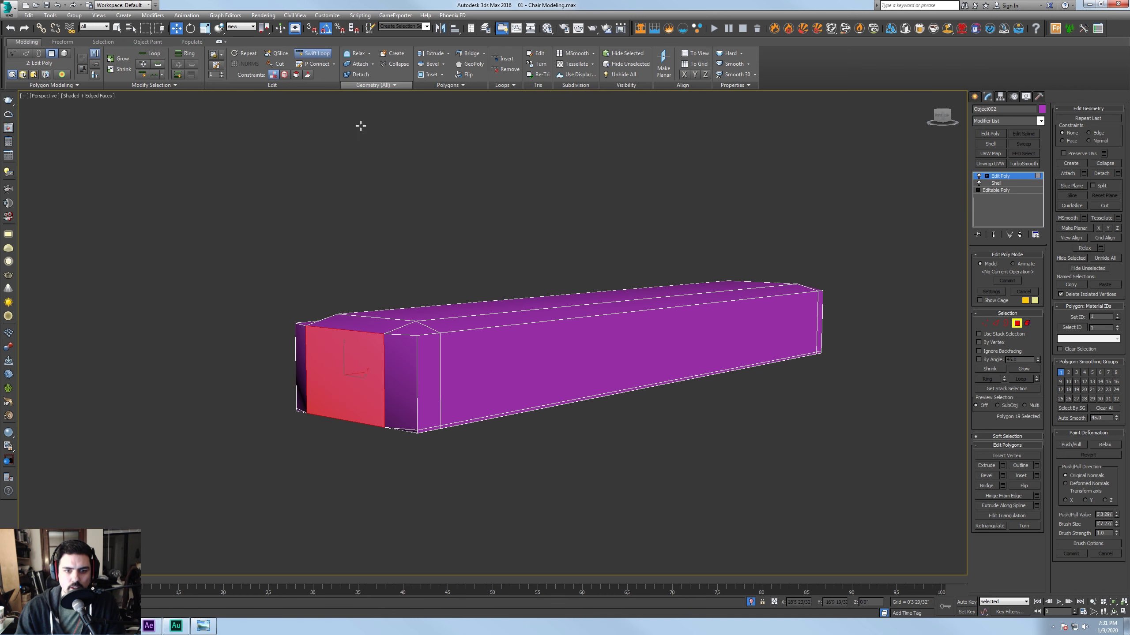
{"action": "left_click", "coordinate": [417, 355]}
{"action": "middle_click_drag", "start_coordinate": [462, 331], "coordinate": [468, 368], "text": "alt"}
{"action": "right_click", "coordinate": [534, 385]}
{"action": "middle_click_drag", "start_coordinate": [622, 345], "coordinate": [605, 262]}
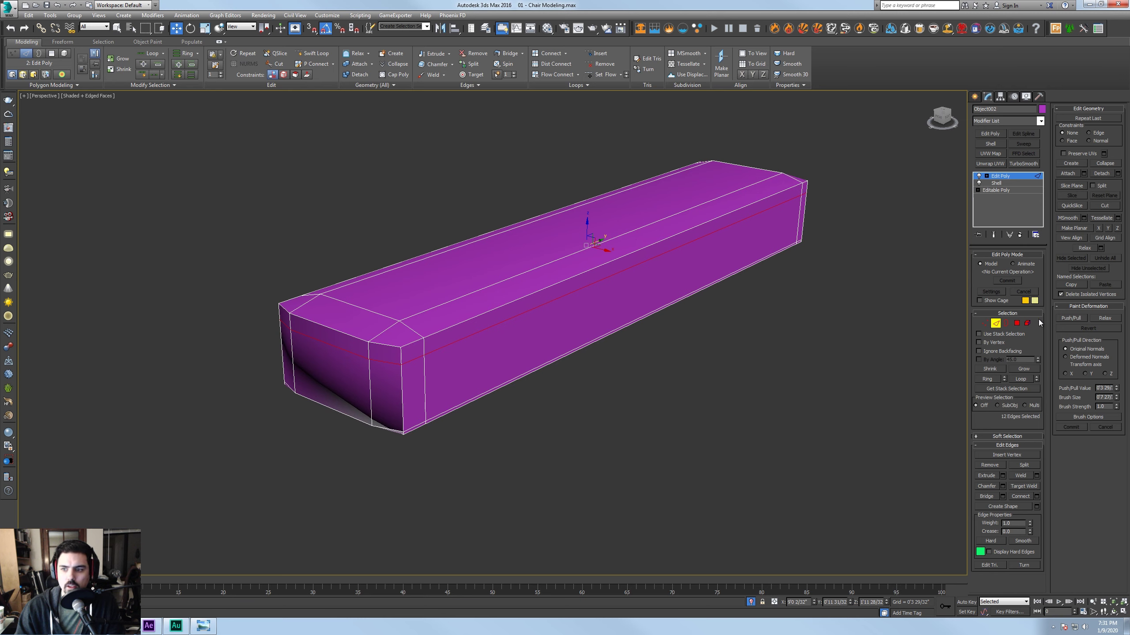
Push the armrest pad's large long-side polygon slightly outward and leave polygon level
{"action": "left_click", "coordinate": [1016, 324]}
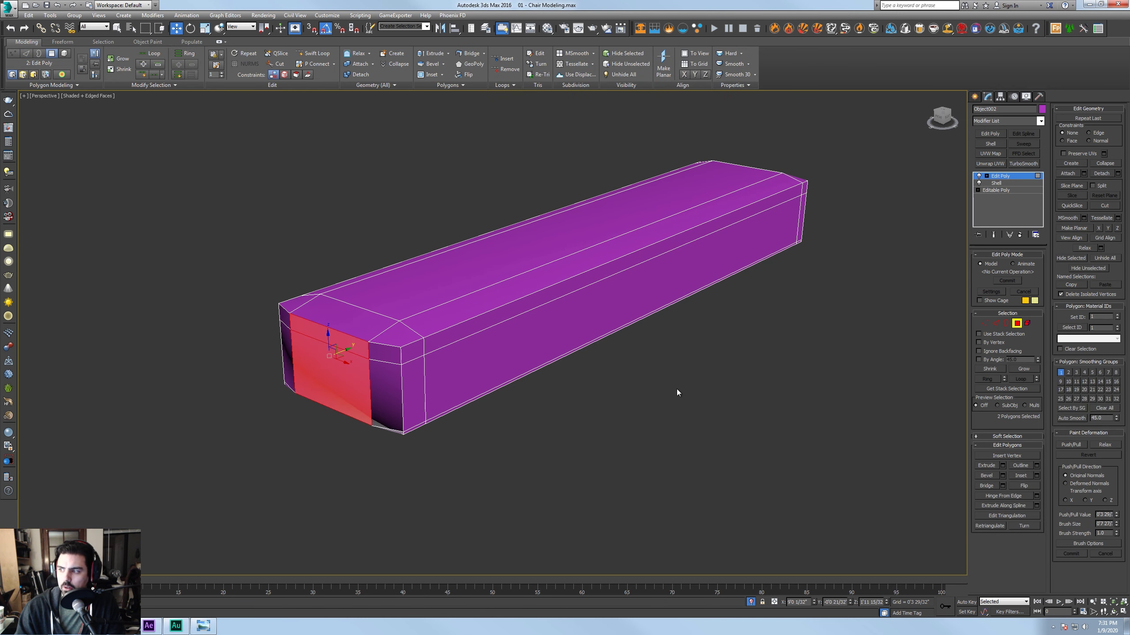
{"action": "middle_click_drag", "start_coordinate": [676, 388], "coordinate": [592, 388], "text": "alt"}
{"action": "scroll", "coordinate": [593, 388], "scroll_direction": "up", "scroll_amount": 3}
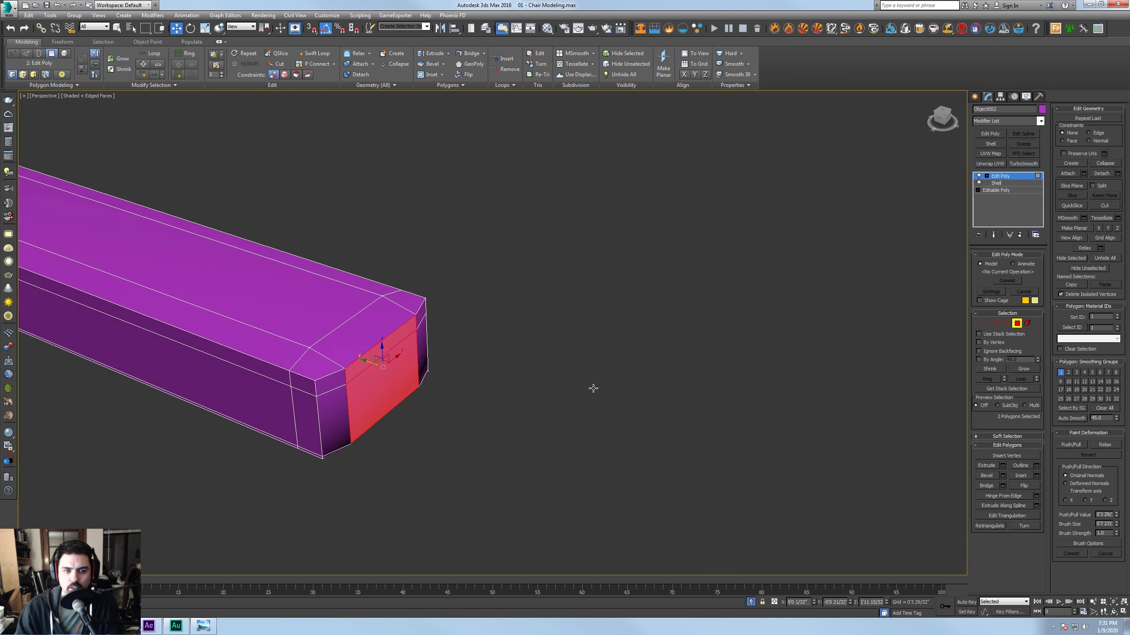
{"action": "left_click", "coordinate": [247, 400]}
{"action": "key", "text": "z"}
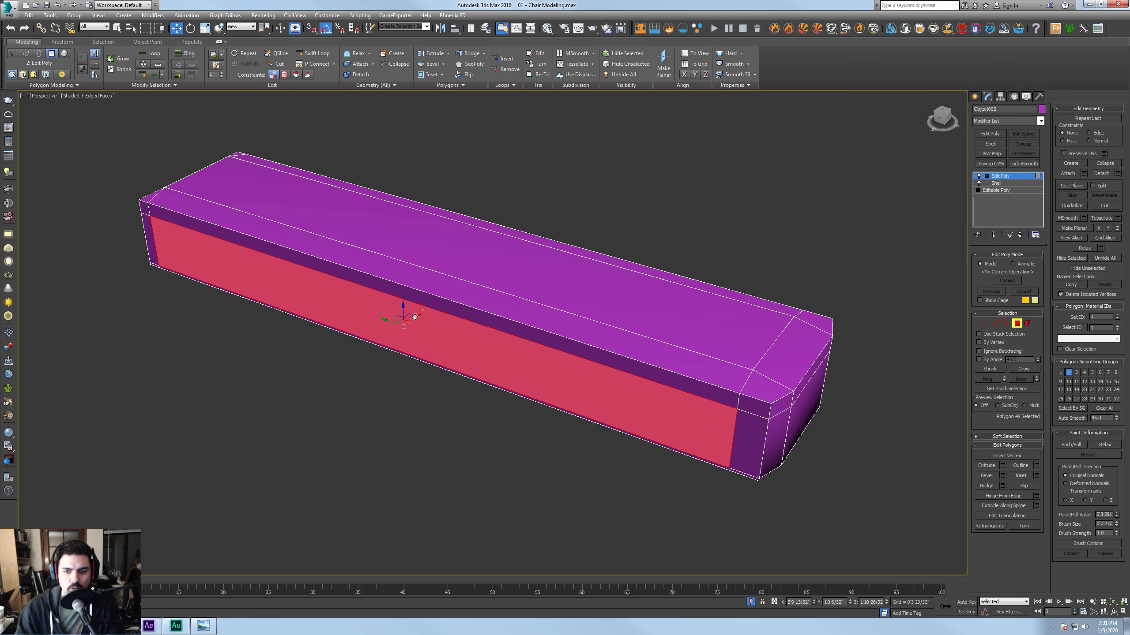
{"action": "middle_click_drag", "start_coordinate": [395, 316], "coordinate": [489, 325], "text": "alt"}
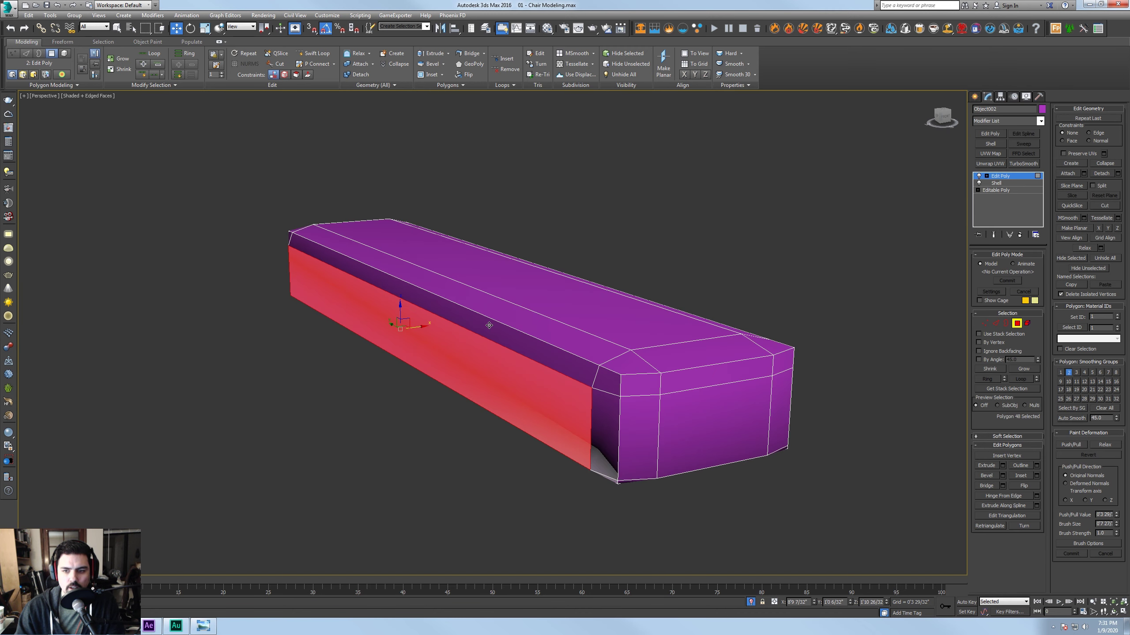
{"action": "left_click", "coordinate": [1018, 325]}
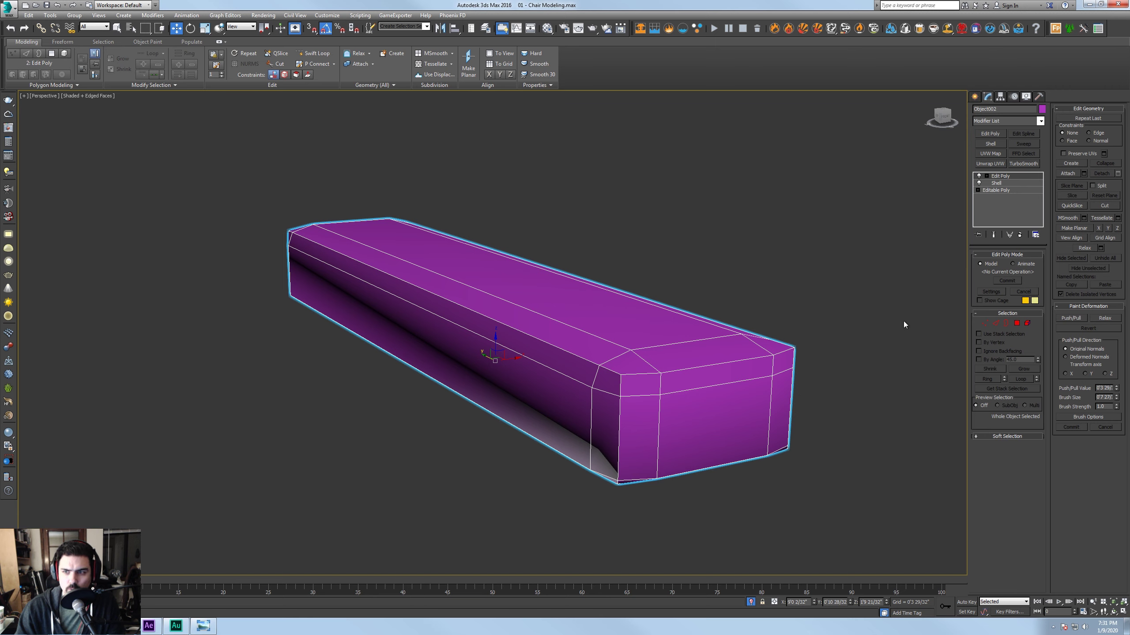
Apply TurboSmooth with Explicit Normals to the armrest pad and exit isolation
{"action": "left_click", "coordinate": [1023, 164]}
{"action": "middle_click_drag", "start_coordinate": [814, 270], "coordinate": [761, 279], "text": "alt"}
{"action": "left_click", "coordinate": [995, 302]}
{"action": "middle_click_drag", "start_coordinate": [698, 348], "coordinate": [734, 299]}
{"action": "left_click", "coordinate": [734, 299]}
{"action": "right_click", "coordinate": [600, 296]}
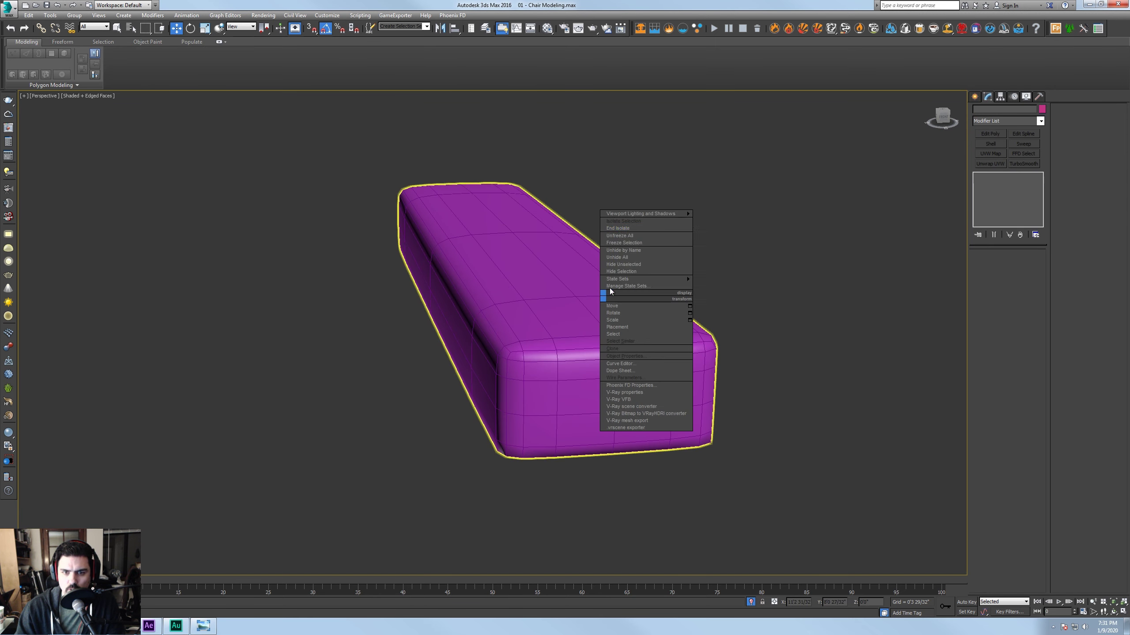
{"action": "left_click", "coordinate": [618, 230]}
Check the seat cushion's TurboSmooth settings and examine how the rounded armrest pad meets the upright box below it
{"action": "left_click", "coordinate": [252, 434]}
{"action": "middle_click_drag", "start_coordinate": [252, 434], "coordinate": [505, 271]}
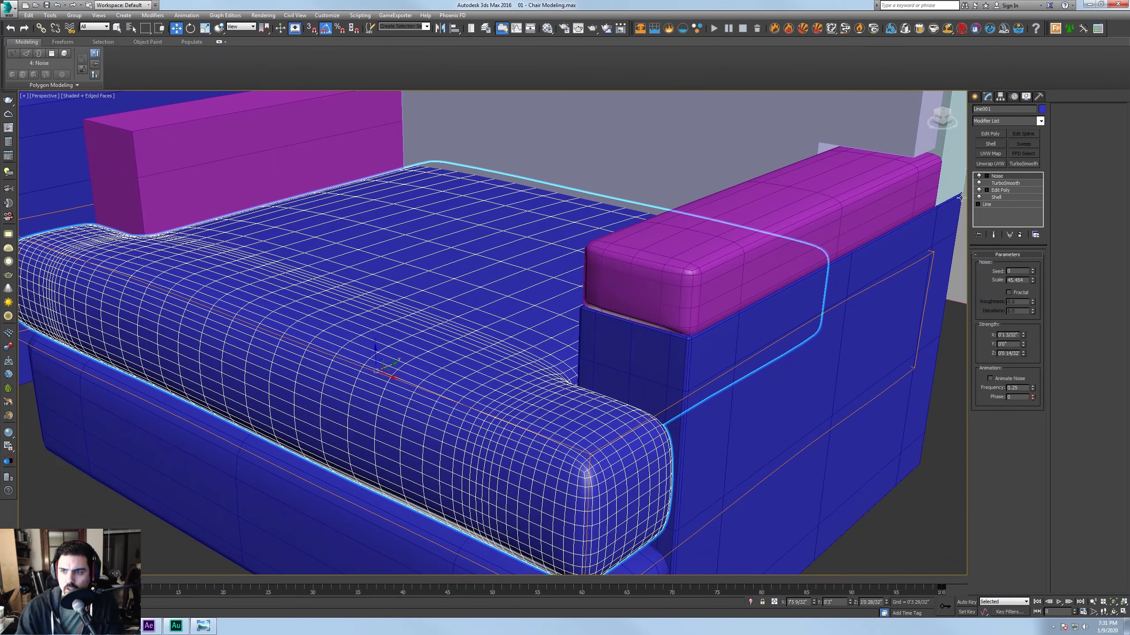
{"action": "left_click", "coordinate": [1002, 183]}
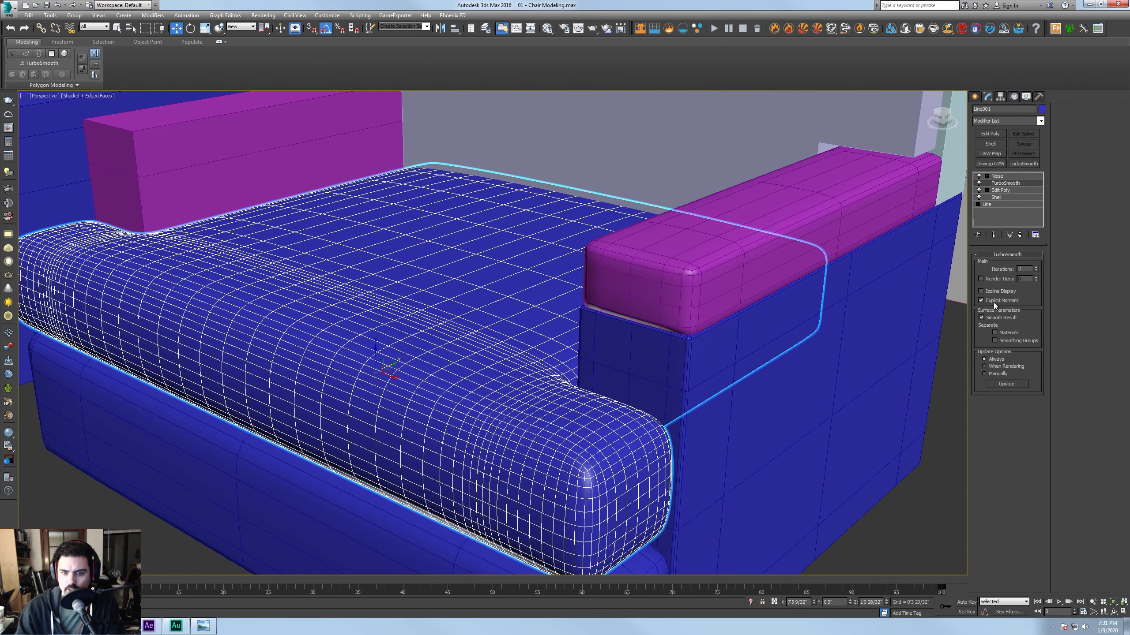
{"action": "left_click", "coordinate": [997, 176]}
{"action": "left_click", "coordinate": [699, 321]}
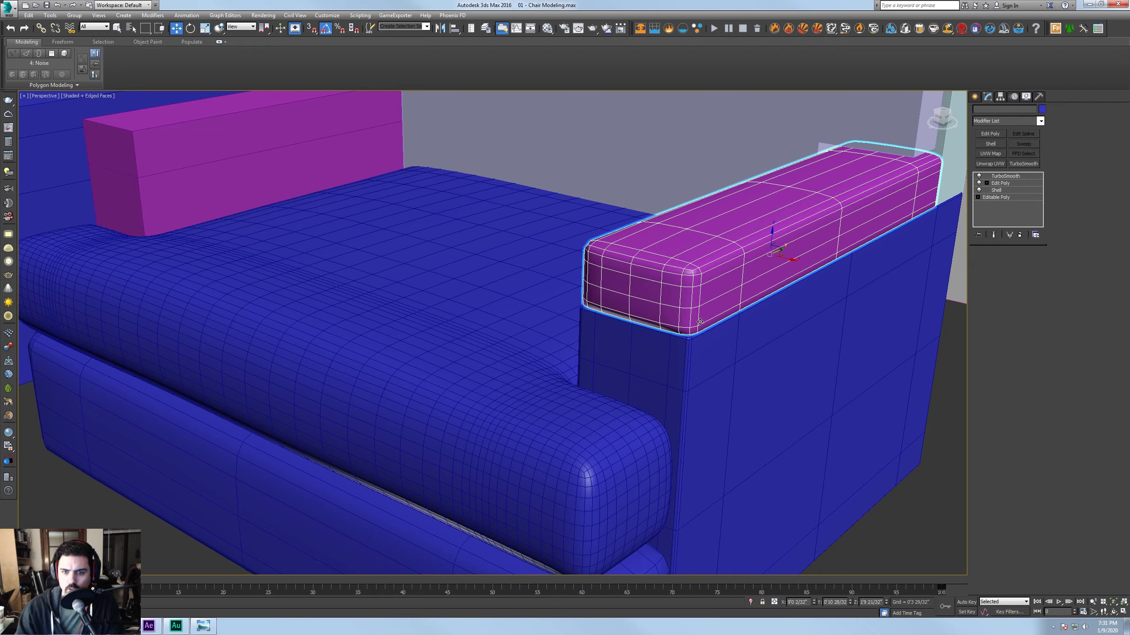
{"action": "middle_click_drag", "start_coordinate": [699, 321], "coordinate": [683, 308], "text": "alt"}
{"action": "left_click", "coordinate": [738, 317]}
{"action": "middle_click_drag", "start_coordinate": [793, 330], "coordinate": [781, 329], "text": "alt"}
{"action": "middle_click_drag", "start_coordinate": [847, 499], "coordinate": [931, 219], "text": "alt"}
{"action": "left_click", "coordinate": [753, 494]}
{"action": "scroll", "coordinate": [743, 506], "scroll_direction": "down", "scroll_amount": 3}
Isolate the upright box, switch off its TurboSmooth display and go back to its Edit Poly modifier
{"action": "left_click", "coordinate": [606, 325]}
{"action": "right_click", "coordinate": [610, 274]}
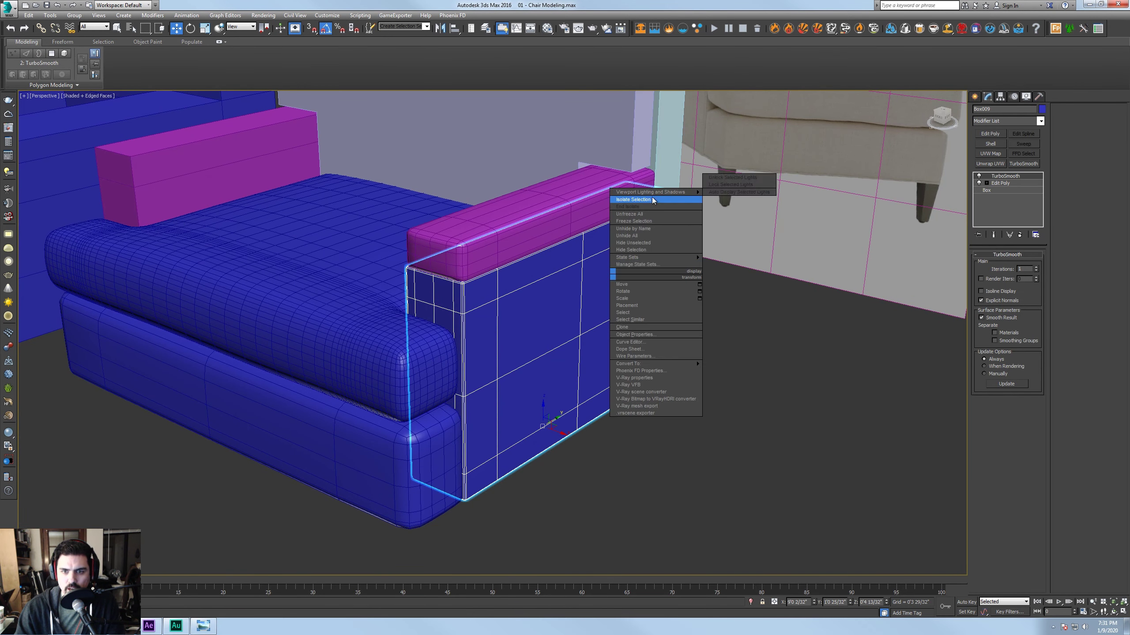
{"action": "left_click", "coordinate": [654, 199]}
{"action": "middle_click_drag", "start_coordinate": [667, 270], "coordinate": [672, 292], "text": "alt"}
{"action": "left_click", "coordinate": [978, 175]}
{"action": "middle_click_drag", "start_coordinate": [515, 283], "coordinate": [606, 292]}
{"action": "left_click", "coordinate": [1000, 183]}
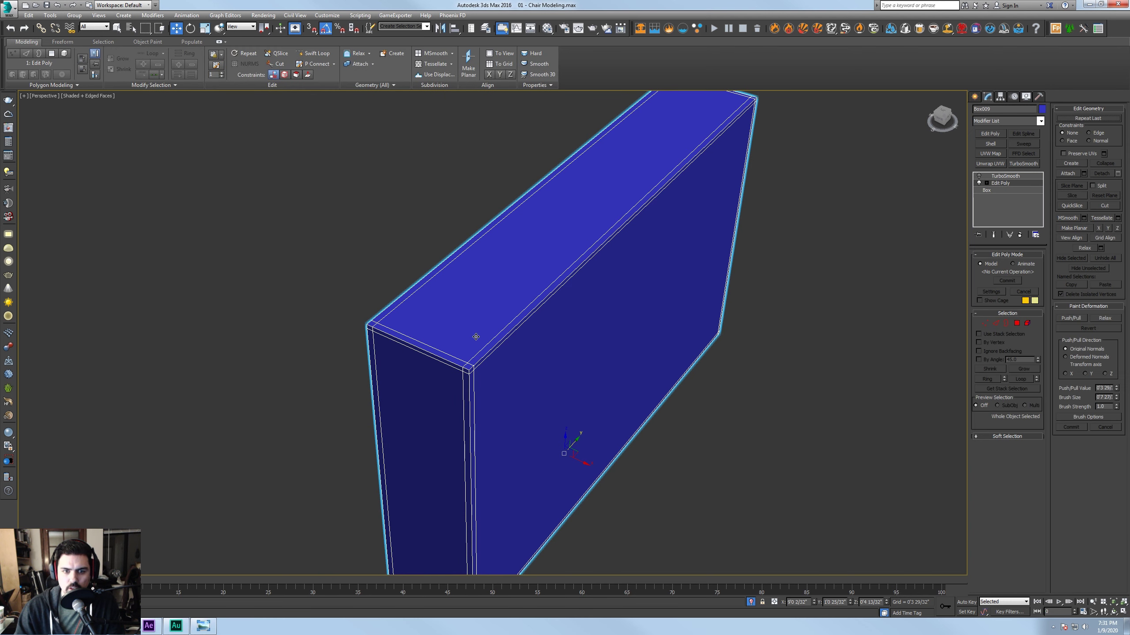
Move the support loops beside the upright box's two long sides farther inward across its thickness
{"action": "key", "text": "2"}
{"action": "double_click", "coordinate": [519, 312]}
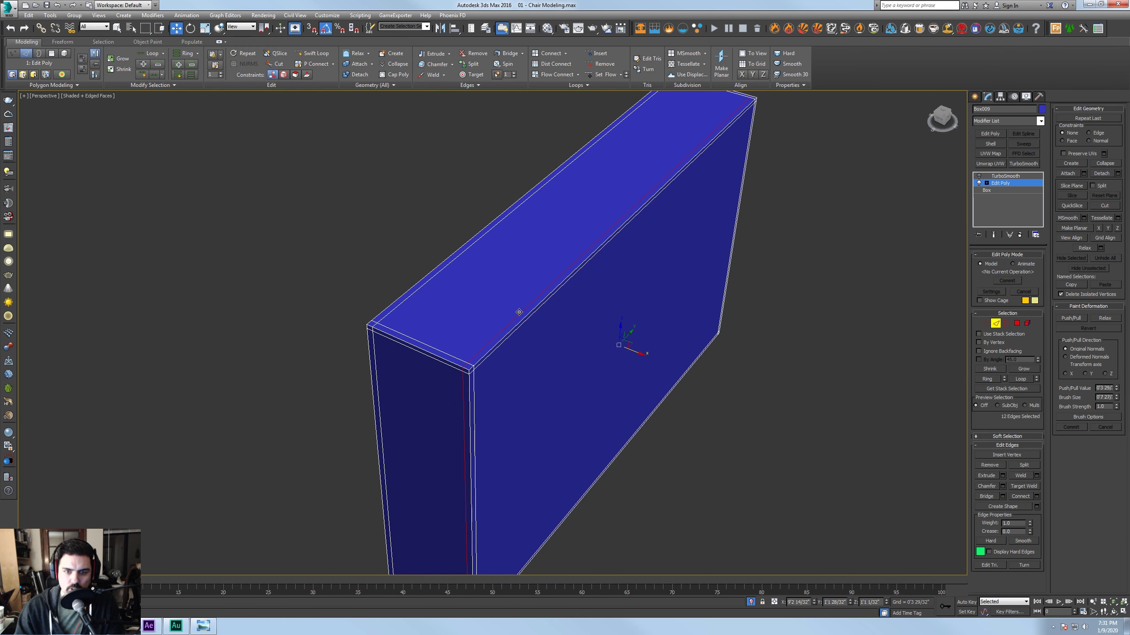
{"action": "left_click", "coordinate": [531, 338]}
{"action": "double_click", "coordinate": [497, 333]}
{"action": "left_click_drag", "start_coordinate": [634, 352], "coordinate": [622, 347]}
{"action": "double_click", "coordinate": [430, 284]}
{"action": "left_click_drag", "start_coordinate": [562, 323], "coordinate": [573, 325]}
Lower the support loop below the upright box's top edge and move a vertical support loop inward from its end
{"action": "double_click", "coordinate": [485, 357]}
{"action": "middle_click_drag", "start_coordinate": [497, 366], "coordinate": [504, 331], "text": "alt"}
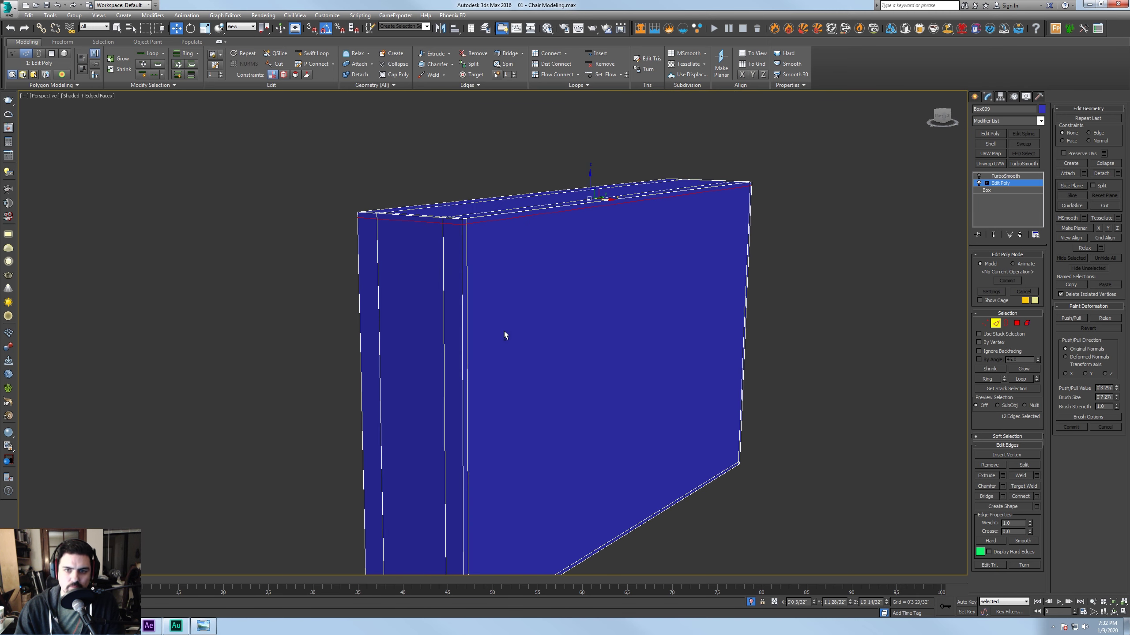
{"action": "left_click_drag", "start_coordinate": [590, 177], "coordinate": [589, 197]}
{"action": "middle_click_drag", "start_coordinate": [572, 237], "coordinate": [414, 314], "text": "alt"}
{"action": "double_click", "coordinate": [357, 310]}
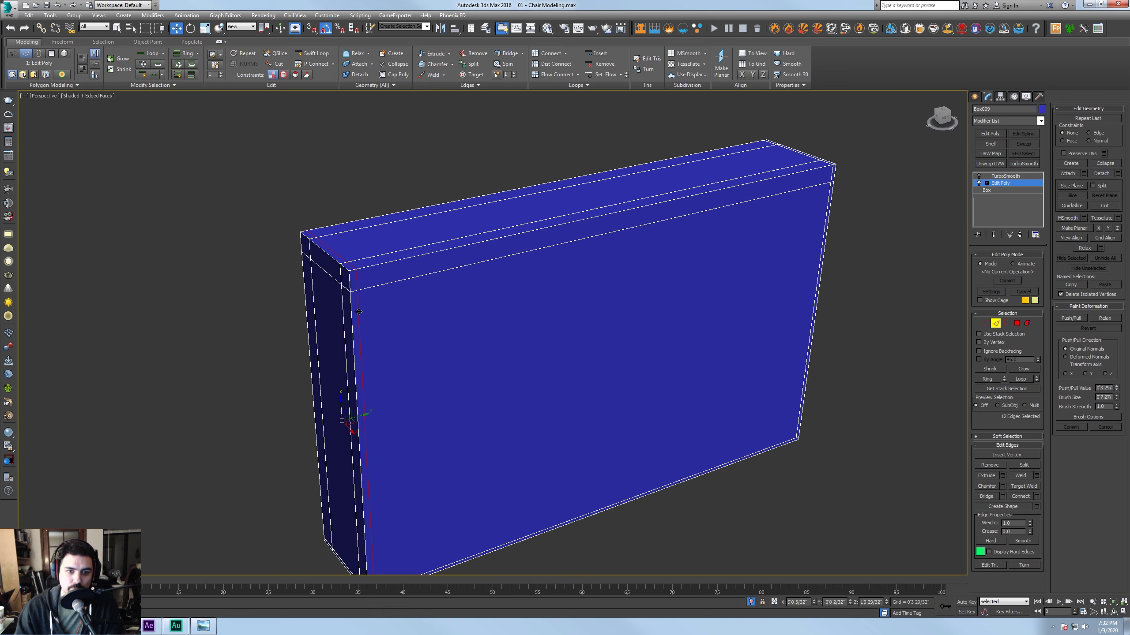
{"action": "middle_click_drag", "start_coordinate": [378, 411], "coordinate": [742, 337], "text": "alt"}
Leave edge level, switch the upright box's TurboSmooth display back on and exit isolation
{"action": "left_click", "coordinate": [997, 323]}
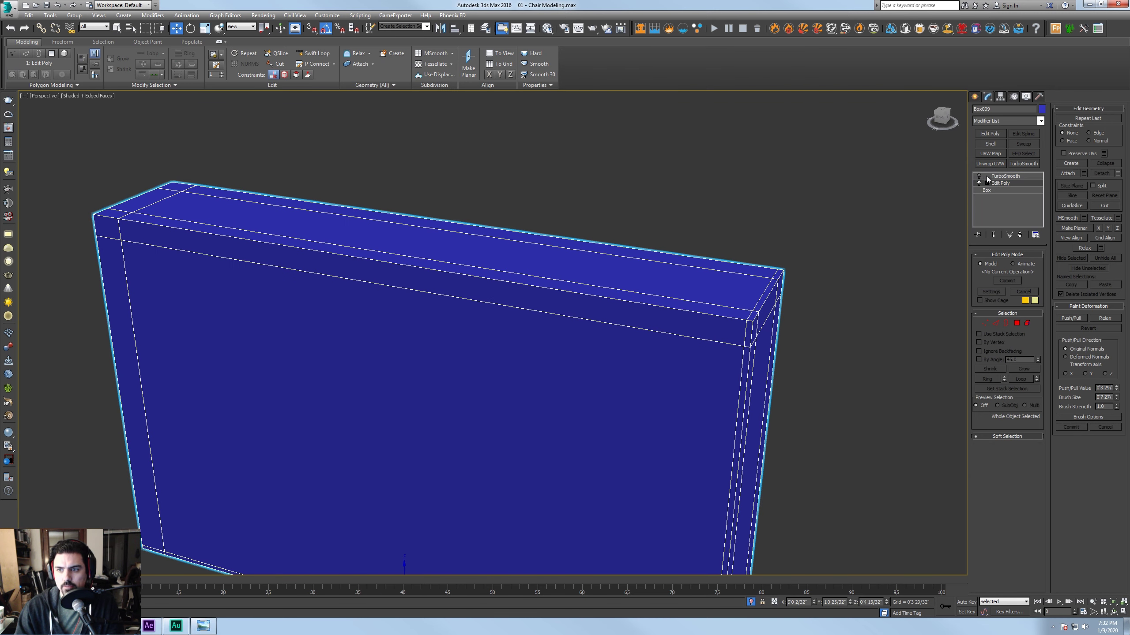
{"action": "left_click", "coordinate": [981, 176]}
{"action": "middle_click_drag", "start_coordinate": [850, 300], "coordinate": [552, 257], "text": "alt"}
{"action": "right_click", "coordinate": [552, 256]}
{"action": "left_click", "coordinate": [504, 182]}
{"action": "right_click", "coordinate": [499, 112]}
{"action": "left_click", "coordinate": [507, 113]}
{"action": "left_click", "coordinate": [712, 390]}
{"action": "middle_click_drag", "start_coordinate": [712, 390], "coordinate": [753, 387], "text": "alt"}
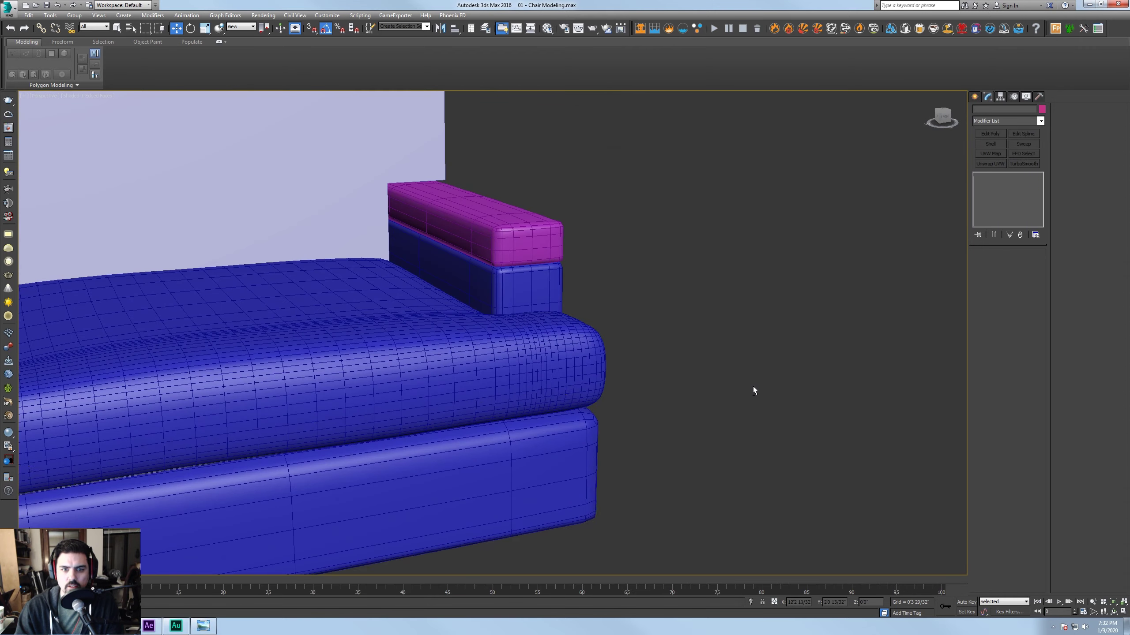
Delete the unsmoothed armrest pad and upright box on the opposite side of the chair
{"action": "middle_click_drag", "start_coordinate": [391, 365], "coordinate": [614, 322]}
{"action": "scroll", "coordinate": [676, 299], "scroll_direction": "down", "scroll_amount": 3}
{"action": "middle_click_drag", "start_coordinate": [676, 299], "coordinate": [466, 316]}
{"action": "left_click", "coordinate": [279, 328]}
{"action": "left_click", "coordinate": [300, 346], "text": "ctrl"}
{"action": "key", "text": "Delete"}
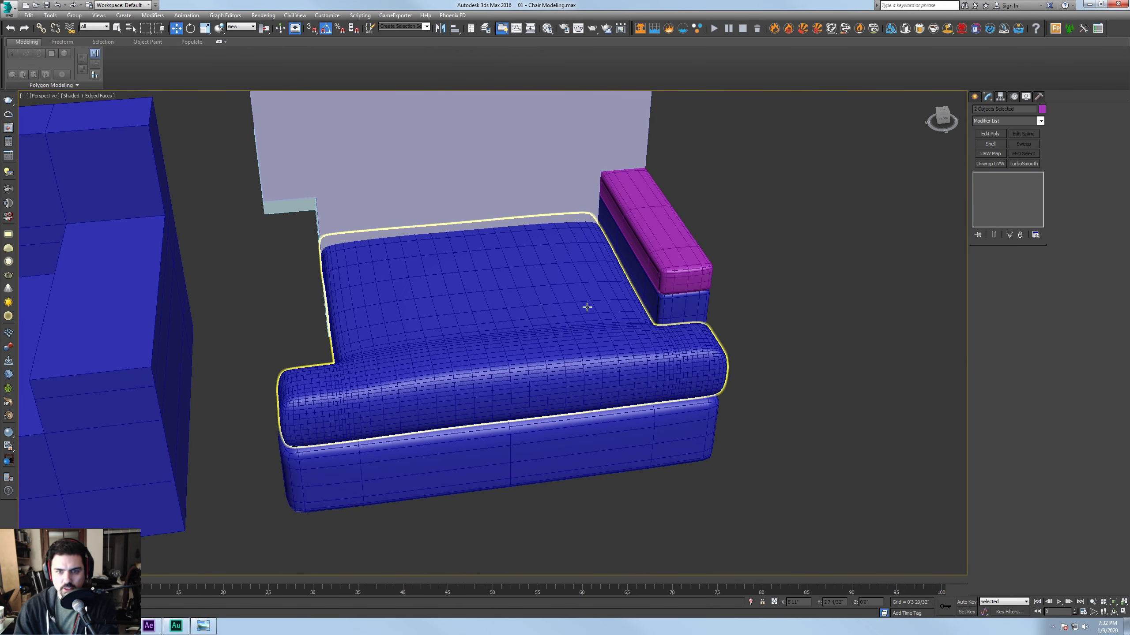
Clone the smoothed armrest pad and upright box together to the opposite side of the seat cushion
{"action": "left_click", "coordinate": [659, 267]}
{"action": "left_click", "coordinate": [664, 299], "text": "ctrl"}
{"action": "mouse_move", "coordinate": [664, 254]}
{"action": "left_mouse_down", "text": "shift"}
{"action": "mouse_move", "coordinate": [288, 280]}
{"action": "mouse_move", "coordinate": [319, 286]}
{"action": "left_mouse_up", "text": "shift"}
{"action": "left_click", "coordinate": [571, 351]}
Try tilting the chair's back cushion backward with Rotate, using angle snap
{"action": "mouse_move", "coordinate": [619, 356]}
{"action": "middle_mouse_down"}
{"action": "mouse_move", "coordinate": [691, 416]}
{"action": "mouse_move", "coordinate": [638, 278]}
{"action": "middle_mouse_up"}
{"action": "left_click", "coordinate": [639, 278]}
{"action": "middle_click_drag", "start_coordinate": [654, 320], "coordinate": [597, 290], "text": "alt"}
{"action": "left_click", "coordinate": [594, 289]}
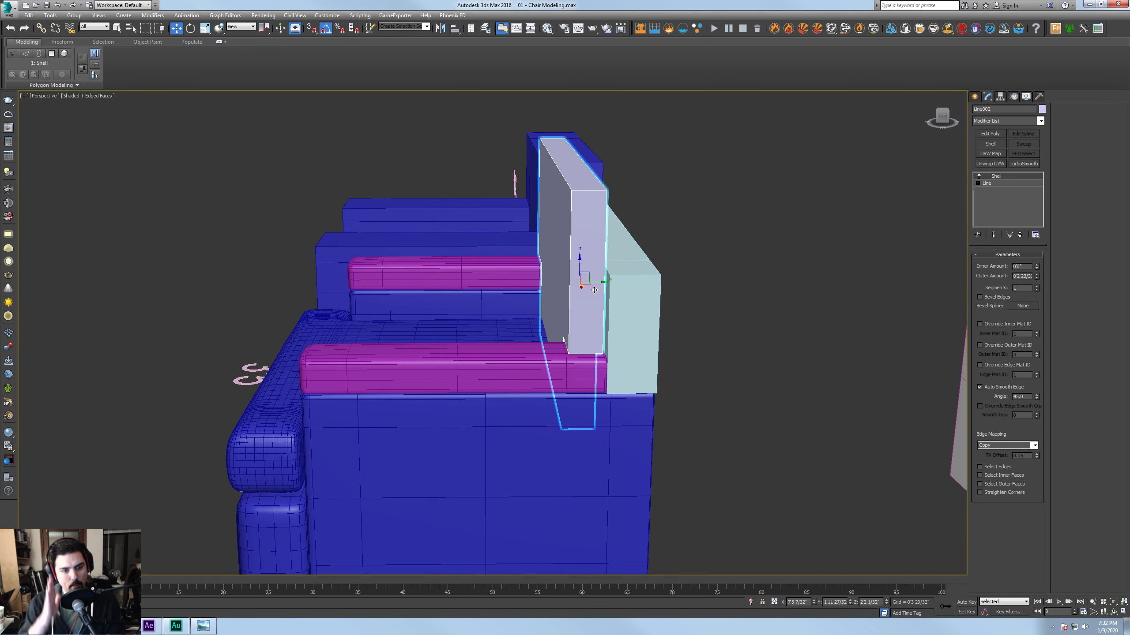
{"action": "key", "text": "e"}
{"action": "left_click_drag", "start_coordinate": [585, 264], "coordinate": [590, 262]}
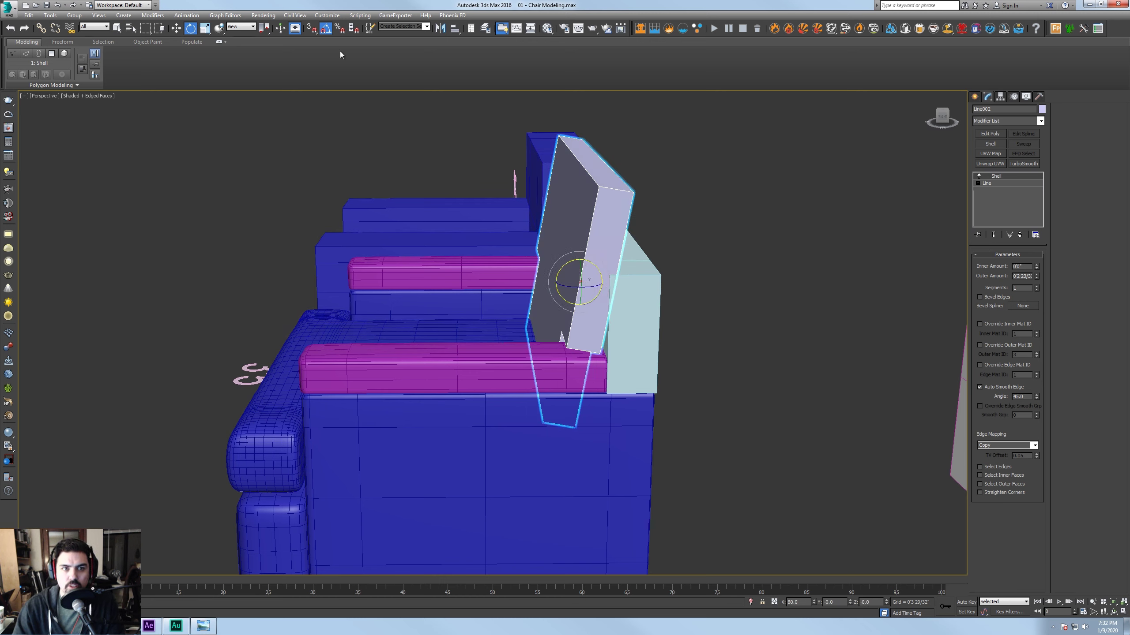
{"action": "left_click", "coordinate": [326, 29]}
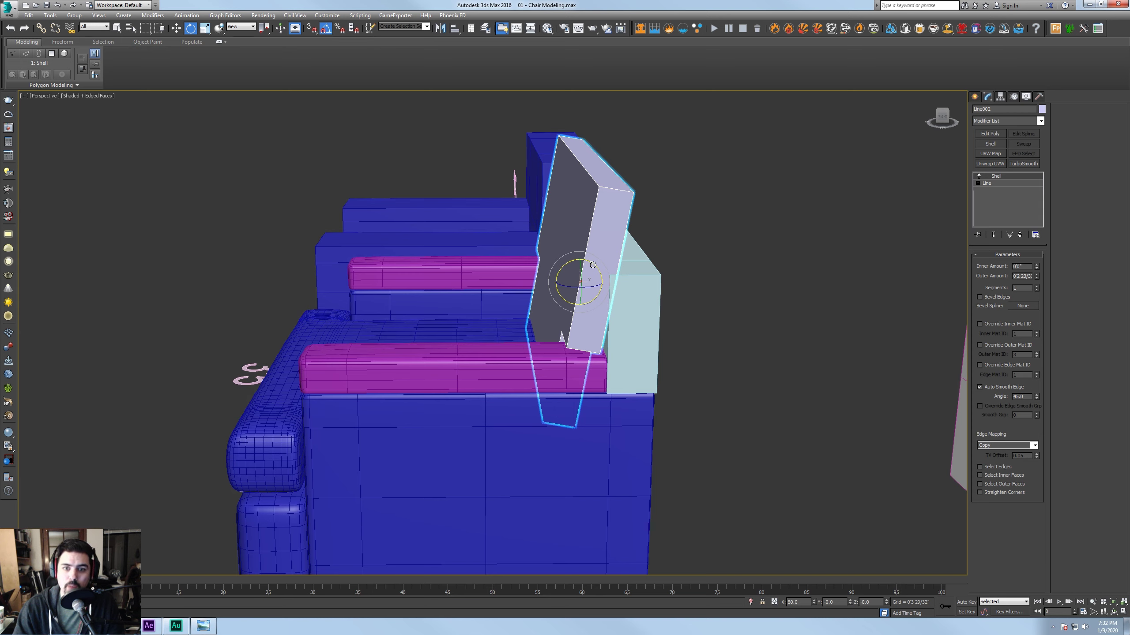
Clone the back cushion and place the copy in front of the chair
{"action": "left_click_drag", "start_coordinate": [592, 265], "coordinate": [233, 258]}
{"action": "key", "text": "w"}
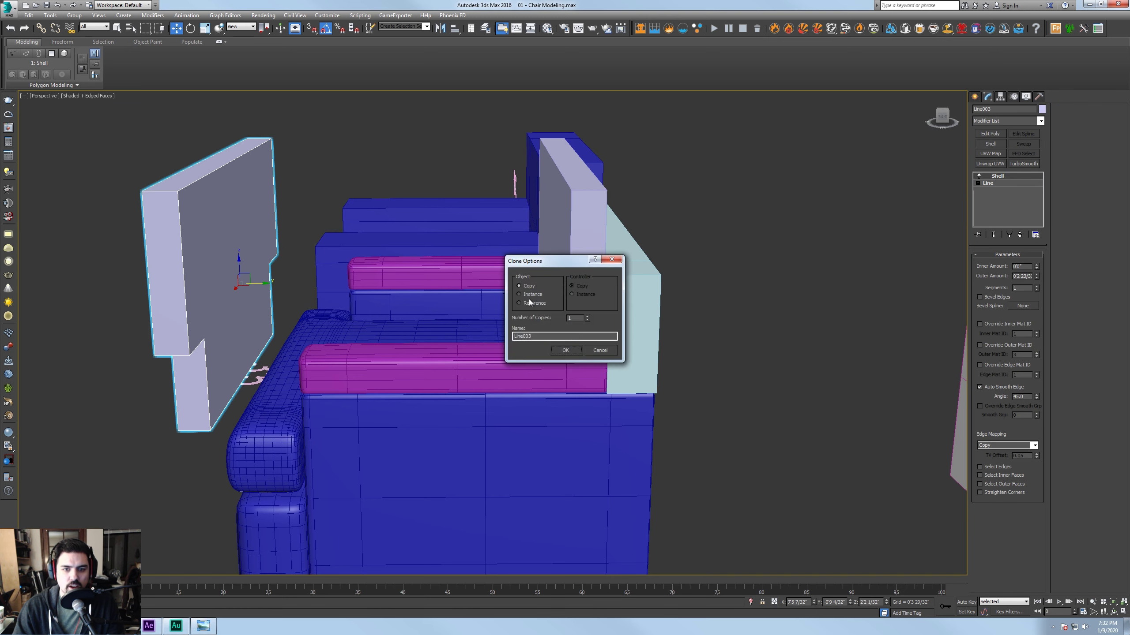
{"action": "left_click", "coordinate": [576, 338]}
{"action": "mouse_move", "coordinate": [576, 338]}
{"action": "middle_mouse_down", "text": "alt"}
{"action": "mouse_move", "coordinate": [490, 314]}
{"action": "mouse_move", "coordinate": [396, 101]}
{"action": "middle_mouse_up", "text": "alt"}
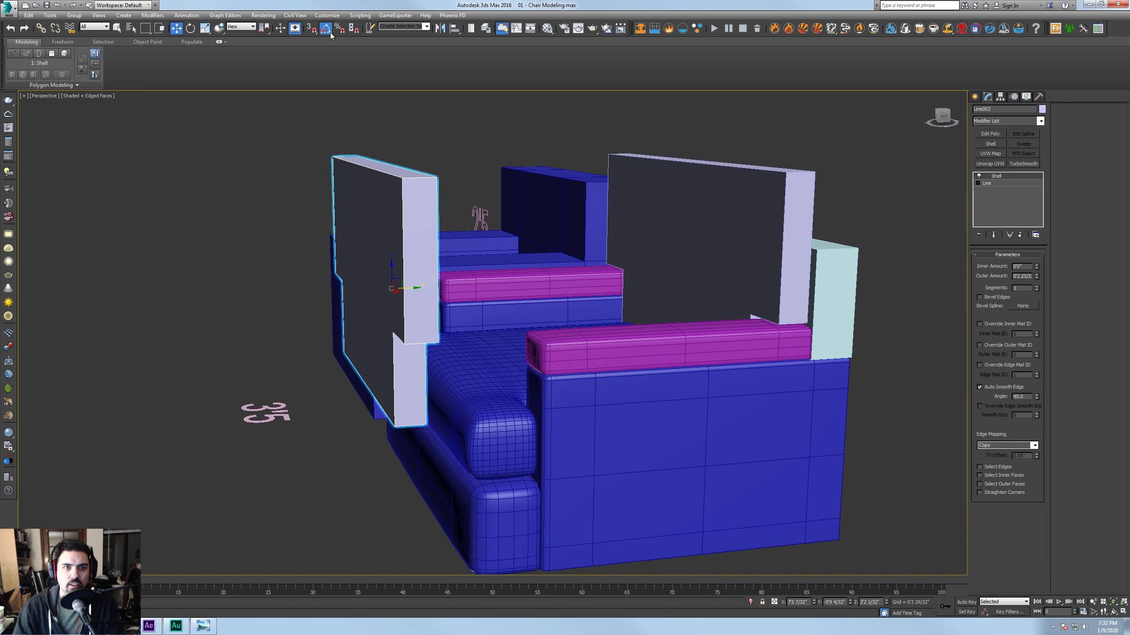
Try rotating the copied back cushion in front of the chair to 90 degrees on X, and delete that copy
{"action": "key", "text": "e"}
{"action": "left_click_drag", "start_coordinate": [376, 278], "coordinate": [411, 278]}
{"action": "mouse_move", "coordinate": [473, 312]}
{"action": "middle_mouse_down", "text": "alt"}
{"action": "mouse_move", "coordinate": [448, 313]}
{"action": "mouse_move", "coordinate": [461, 310]}
{"action": "middle_mouse_up", "text": "alt"}
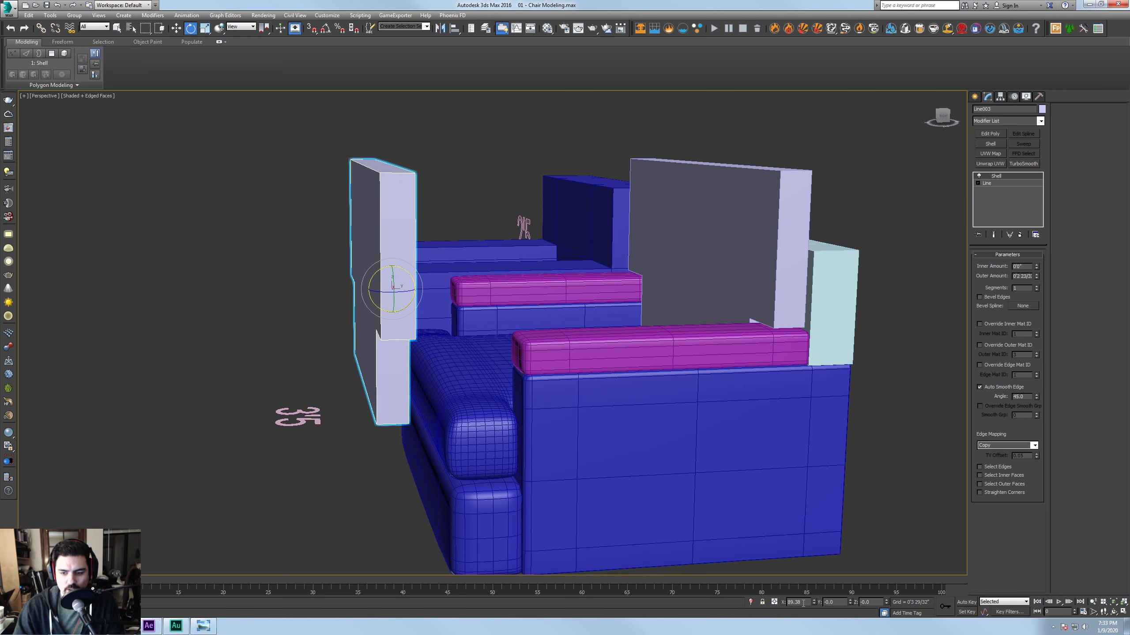
{"action": "type", "text": "90"}
{"action": "key", "text": "Return"}
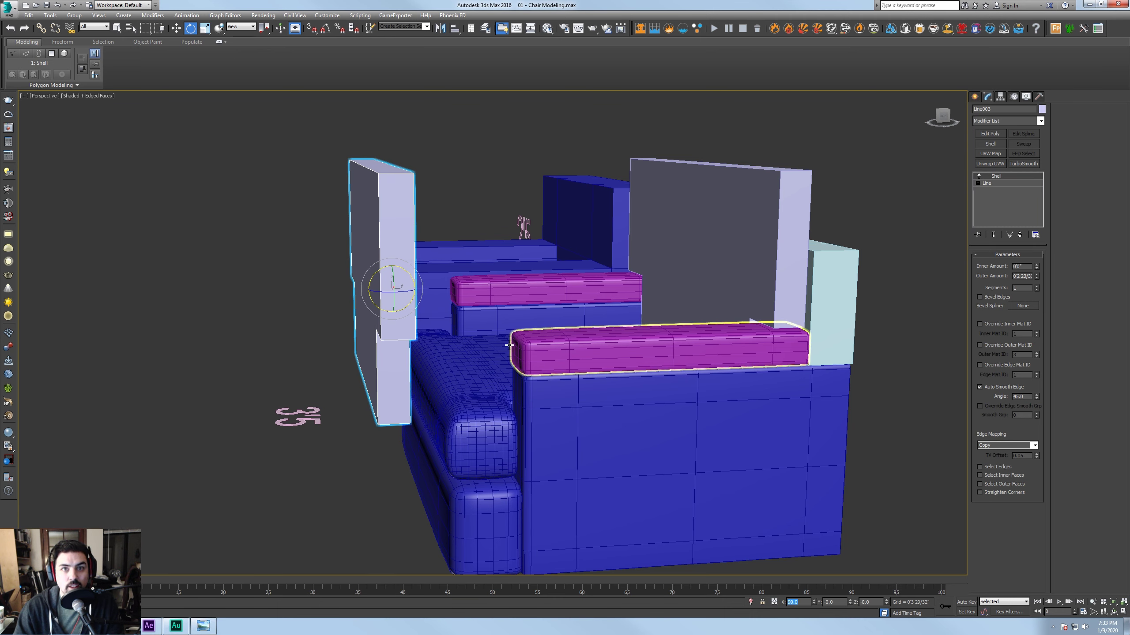
{"action": "middle_click_drag", "start_coordinate": [567, 378], "coordinate": [421, 207], "text": "alt"}
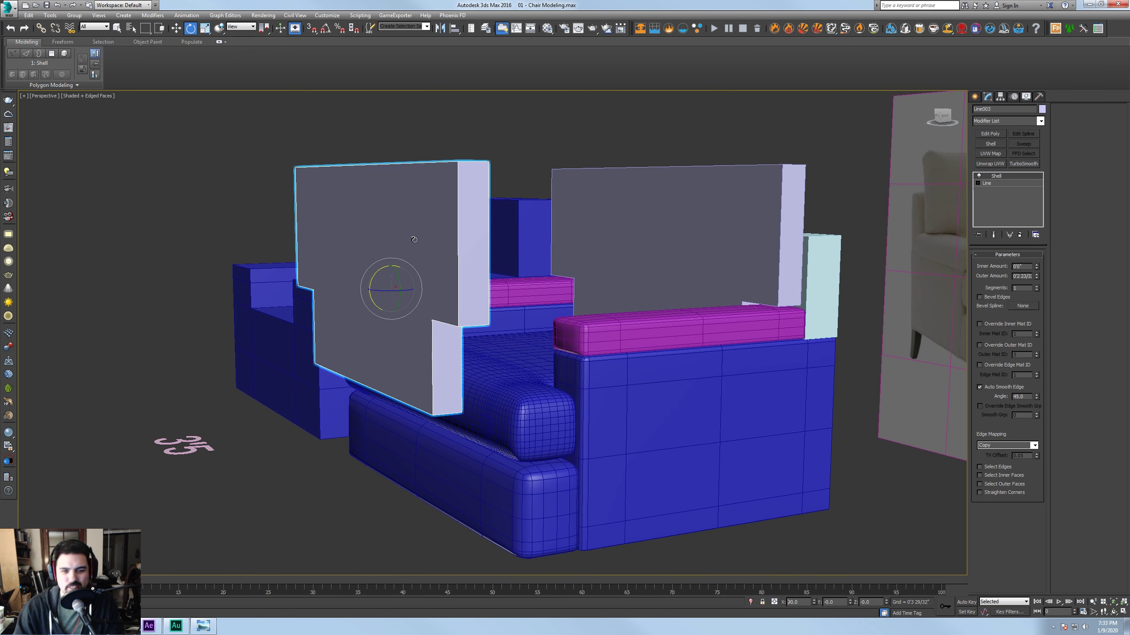
{"action": "key", "text": "Delete"}
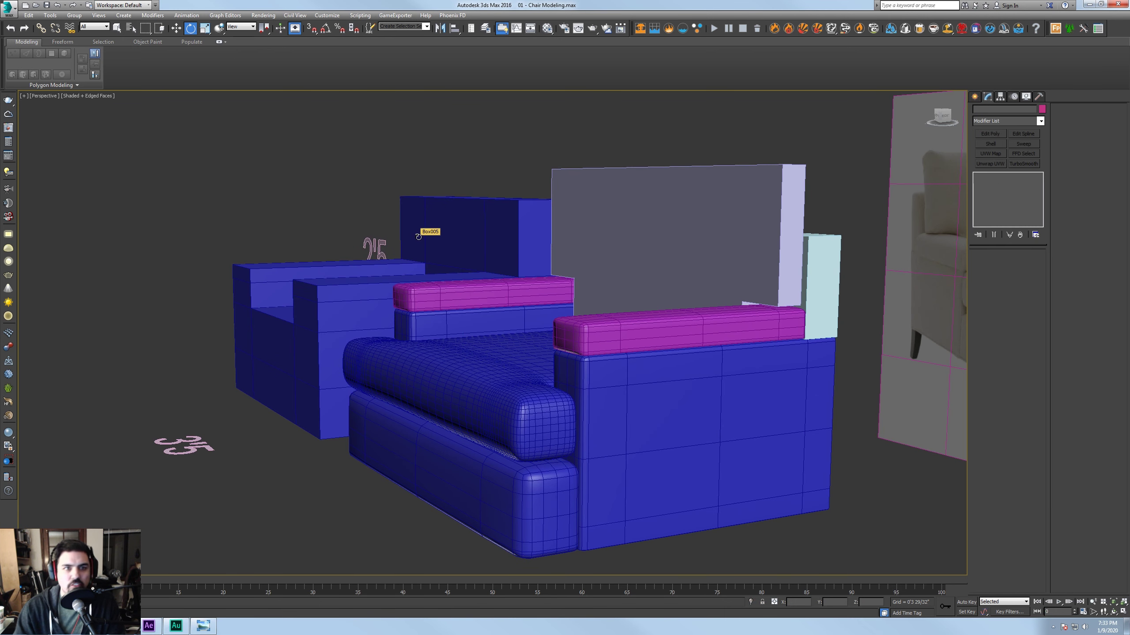
Tilt the chair's back cushion backward to an X rotation of 85 degrees using the 5-degree angle snap
{"action": "right_click", "coordinate": [327, 32]}
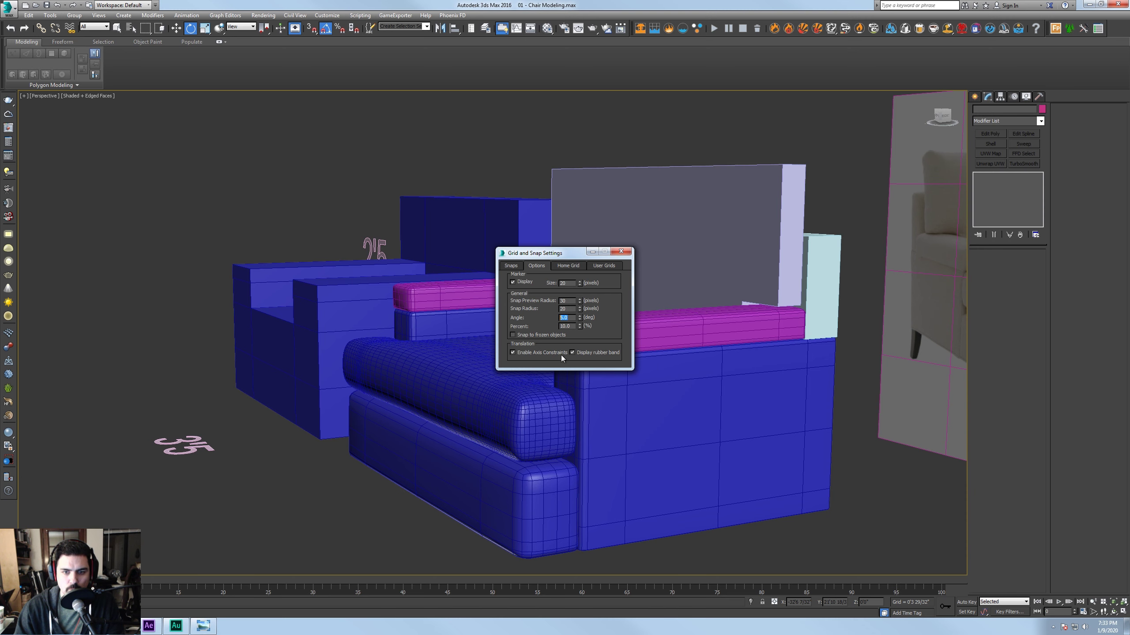
{"action": "left_click", "coordinate": [621, 251]}
{"action": "left_click", "coordinate": [625, 252]}
{"action": "middle_click_drag", "start_coordinate": [625, 252], "coordinate": [556, 255], "text": "alt"}
{"action": "left_click_drag", "start_coordinate": [674, 254], "coordinate": [680, 256]}
{"action": "scroll", "coordinate": [614, 278], "scroll_direction": "up", "scroll_amount": 4}
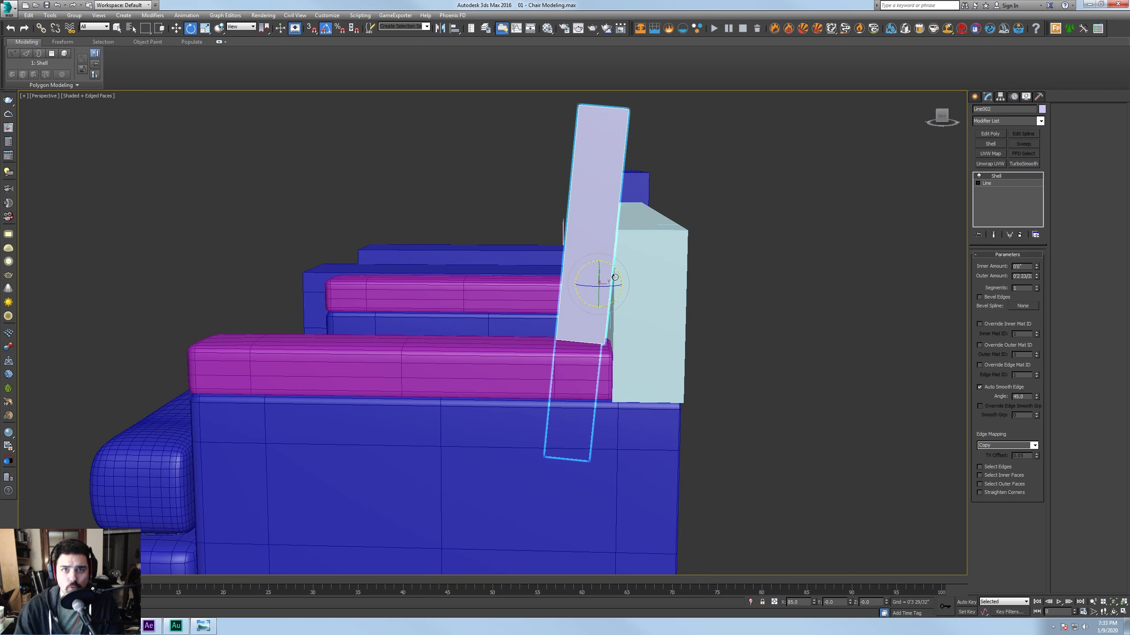
{"action": "middle_click_drag", "start_coordinate": [602, 262], "coordinate": [640, 262], "text": "alt"}
Isolate the tilted back cushion and add an Edit Poly modifier to it
{"action": "right_click", "coordinate": [657, 238]}
{"action": "left_click", "coordinate": [679, 163]}
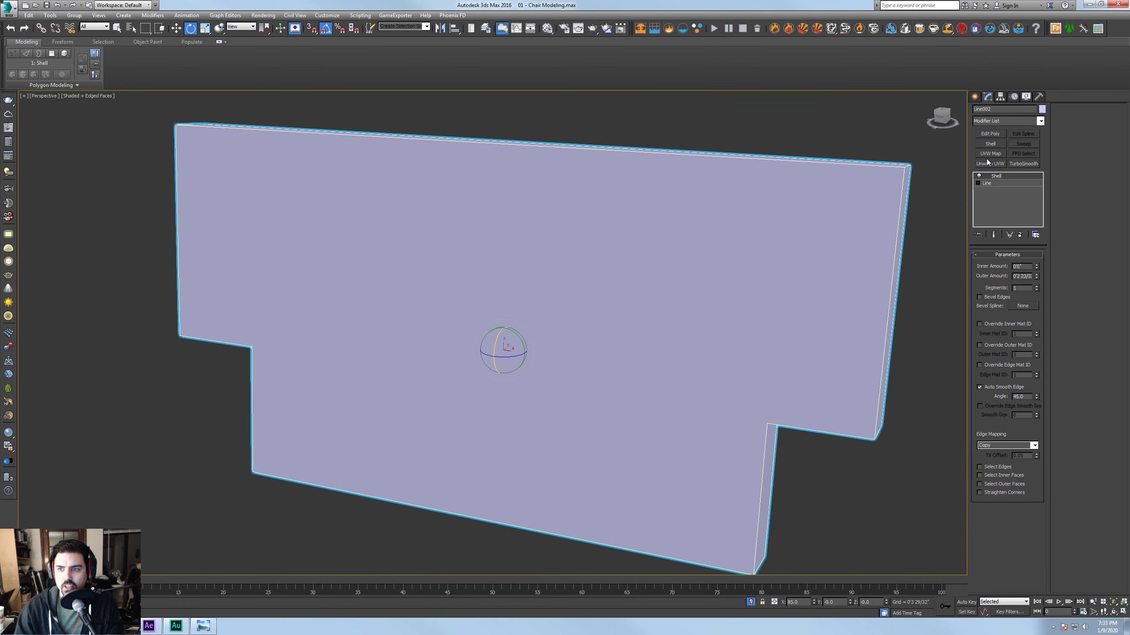
{"action": "left_click", "coordinate": [990, 134]}
Cut a vertical line from one notch corner up over the cushion's top to the matching corner on the opposite face
{"action": "left_click", "coordinate": [280, 64]}
{"action": "middle_click_drag", "start_coordinate": [661, 288], "coordinate": [565, 267]}
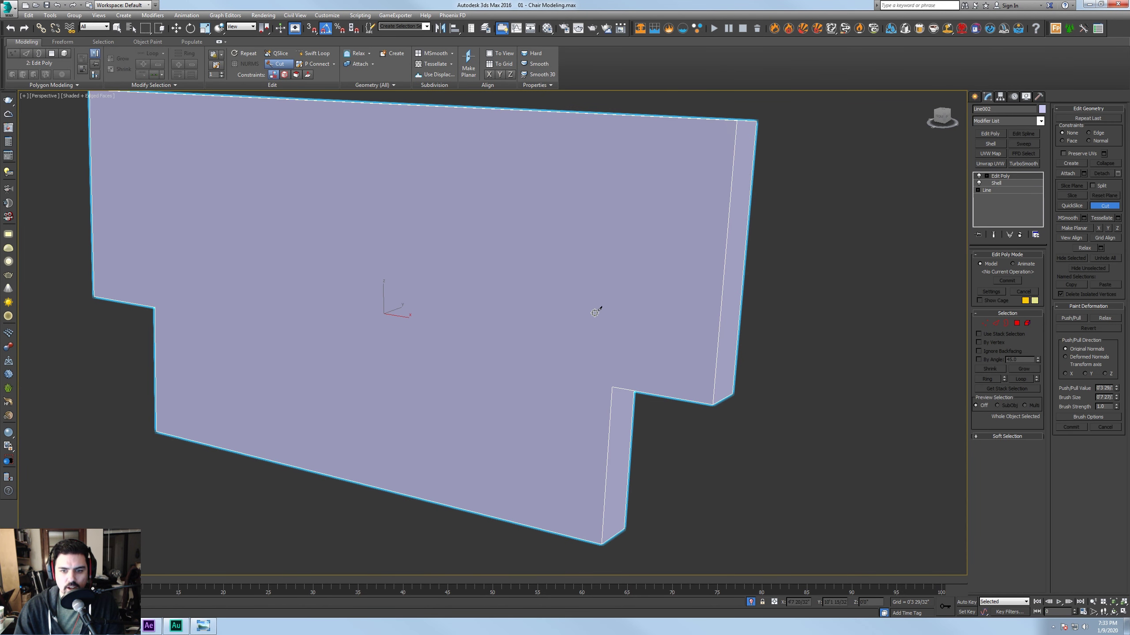
{"action": "left_click", "coordinate": [614, 386]}
{"action": "middle_click_drag", "start_coordinate": [638, 170], "coordinate": [625, 253], "text": "alt"}
{"action": "left_click", "coordinate": [624, 266]}
{"action": "left_click", "coordinate": [642, 241]}
{"action": "middle_click_drag", "start_coordinate": [696, 239], "coordinate": [452, 249], "text": "alt"}
{"action": "left_click", "coordinate": [251, 429]}
Cut a second vertical line from the other notch corner over the top to its counterpart on the opposite face
{"action": "middle_click_drag", "start_coordinate": [250, 426], "coordinate": [530, 331], "text": "alt"}
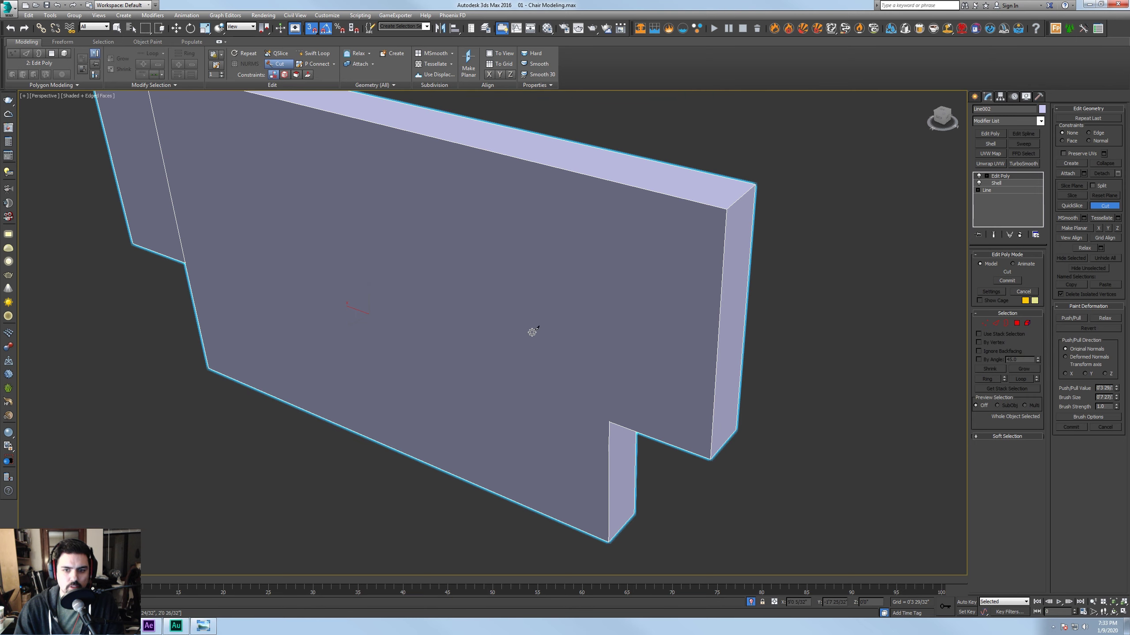
{"action": "left_click", "coordinate": [609, 418]}
{"action": "left_click", "coordinate": [620, 185]}
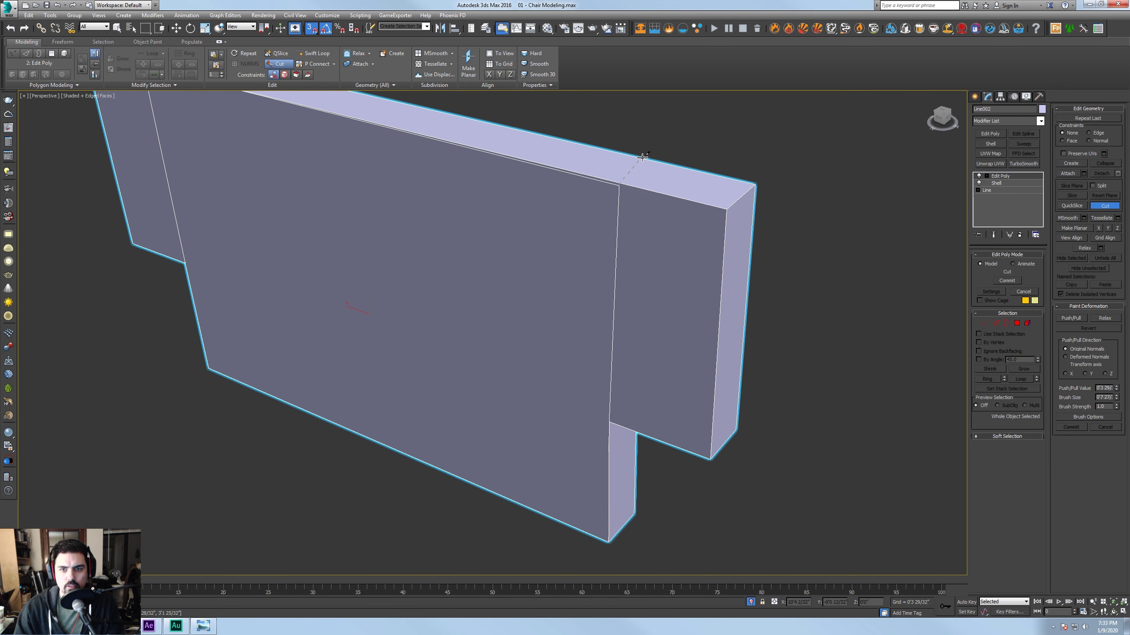
{"action": "key", "text": "ctrl+z"}
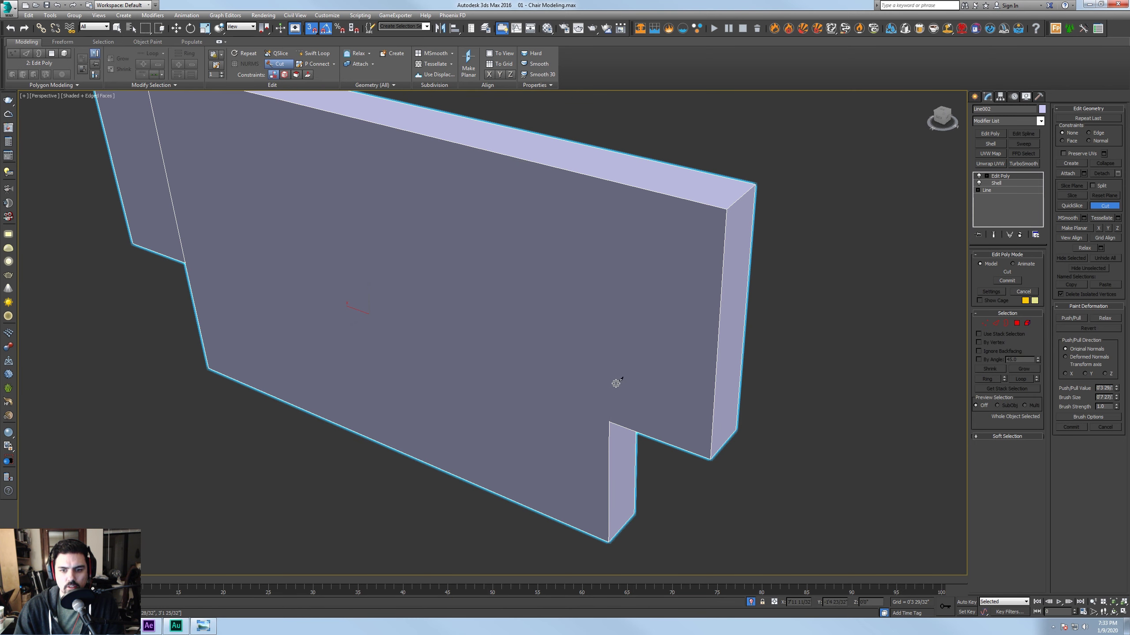
{"action": "left_click", "coordinate": [609, 181]}
{"action": "middle_click_drag", "start_coordinate": [609, 181], "coordinate": [379, 242], "text": "alt"}
{"action": "left_click", "coordinate": [568, 246]}
{"action": "middle_click_drag", "start_coordinate": [379, 243], "coordinate": [627, 242]}
{"action": "left_click", "coordinate": [342, 358]}
Cut a horizontal line across the back cushion between its two notch corners
{"action": "middle_click_drag", "start_coordinate": [482, 349], "coordinate": [412, 307], "text": "alt"}
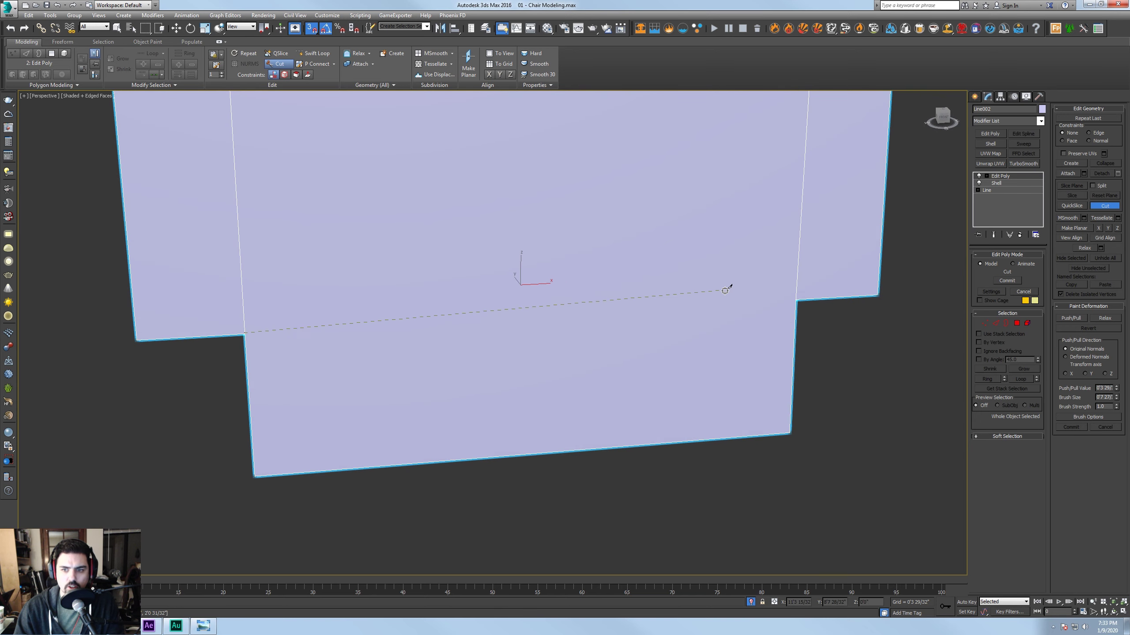
{"action": "scroll", "coordinate": [791, 286], "scroll_direction": "down", "scroll_amount": 10}
{"action": "middle_click_drag", "start_coordinate": [718, 285], "coordinate": [544, 283], "text": "alt"}
{"action": "left_click", "coordinate": [731, 307]}
{"action": "middle_click_drag", "start_coordinate": [731, 307], "coordinate": [625, 283], "text": "alt"}
{"action": "key", "text": "e"}
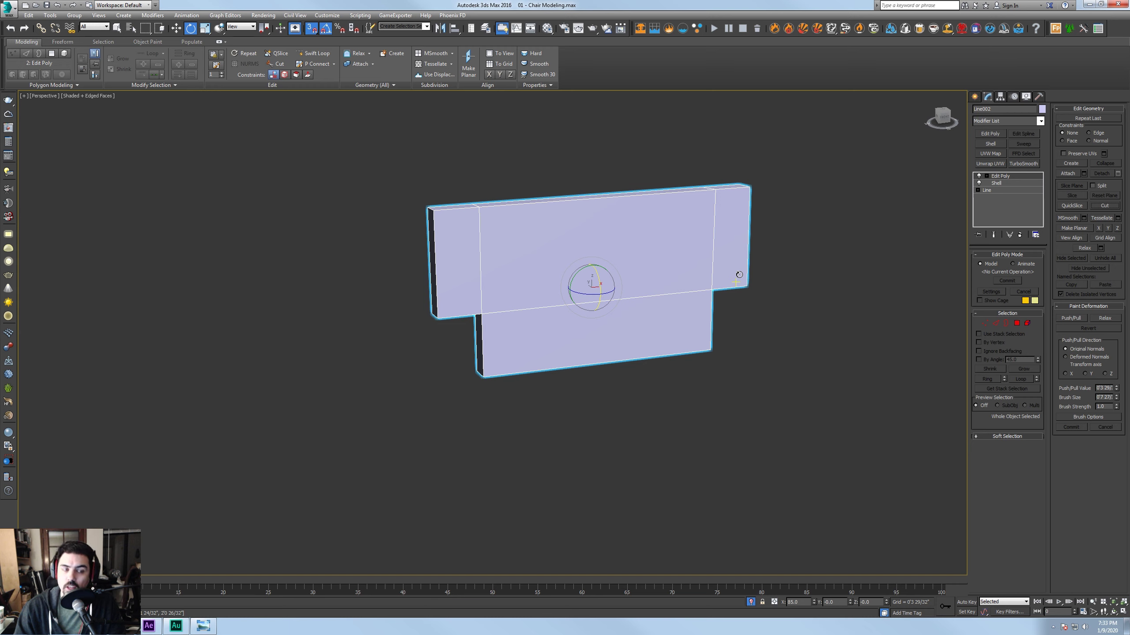
{"action": "middle_click_drag", "start_coordinate": [739, 274], "coordinate": [679, 270], "text": "alt"}
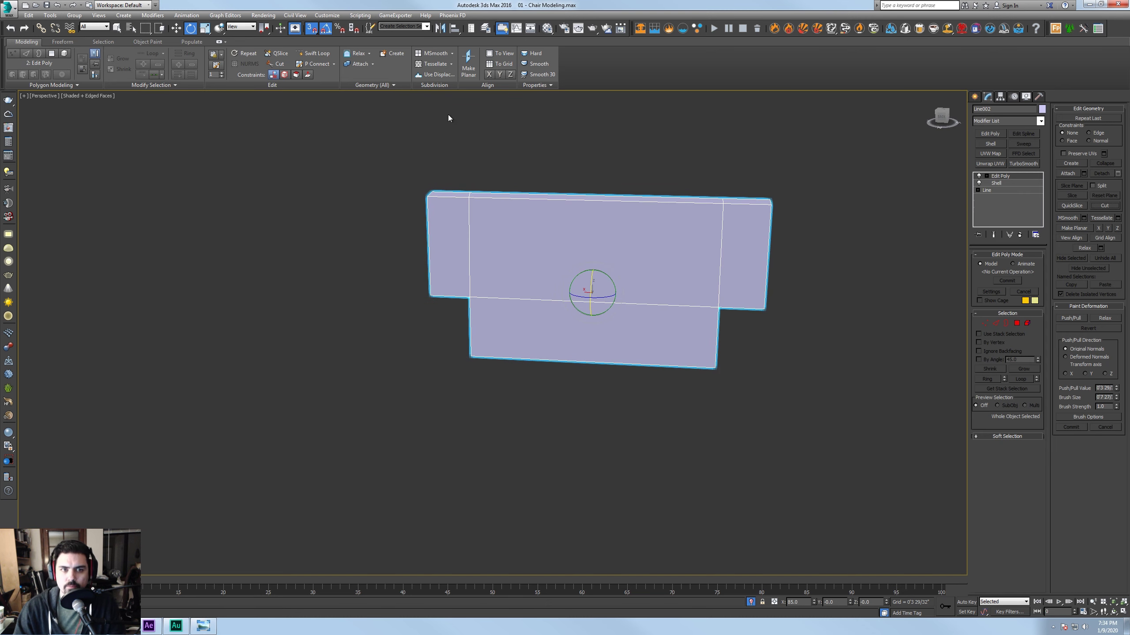
Add Swift Loop support edges near the back cushion's top, outer ends and notches, and through its thickness
{"action": "middle_click_drag", "start_coordinate": [636, 231], "coordinate": [435, 272], "text": "alt"}
{"action": "left_click", "coordinate": [316, 55]}
{"action": "middle_click_drag", "start_coordinate": [775, 237], "coordinate": [683, 227]}
{"action": "scroll", "coordinate": [704, 239], "scroll_direction": "up", "scroll_amount": 4}
{"action": "left_click", "coordinate": [647, 244]}
{"action": "scroll", "coordinate": [700, 183], "scroll_direction": "down", "scroll_amount": 3}
{"action": "middle_click_drag", "start_coordinate": [700, 183], "coordinate": [718, 202], "text": "alt"}
{"action": "left_click", "coordinate": [726, 201]}
{"action": "middle_click_drag", "start_coordinate": [730, 291], "coordinate": [778, 249], "text": "alt"}
{"action": "left_click", "coordinate": [751, 252]}
{"action": "middle_click_drag", "start_coordinate": [702, 225], "coordinate": [508, 289], "text": "alt"}
{"action": "left_click", "coordinate": [715, 253]}
{"action": "left_click", "coordinate": [762, 234]}
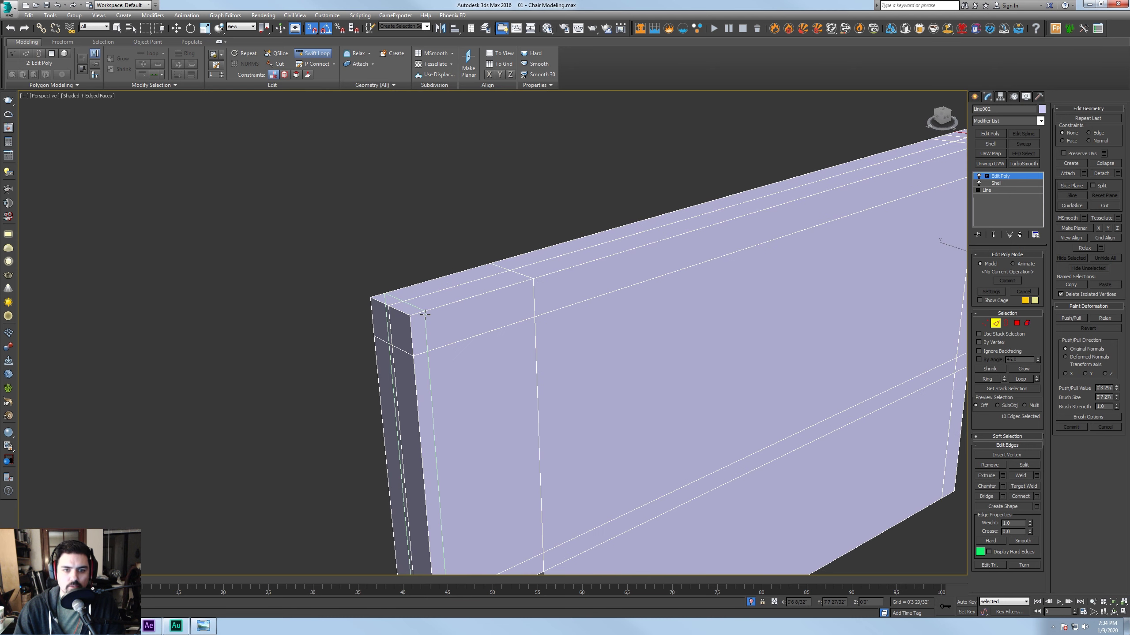
Add support loops below the notches, near the bottom edge and beside the sides of the cushion's lower section
{"action": "scroll", "coordinate": [504, 416], "scroll_direction": "down", "scroll_amount": 6}
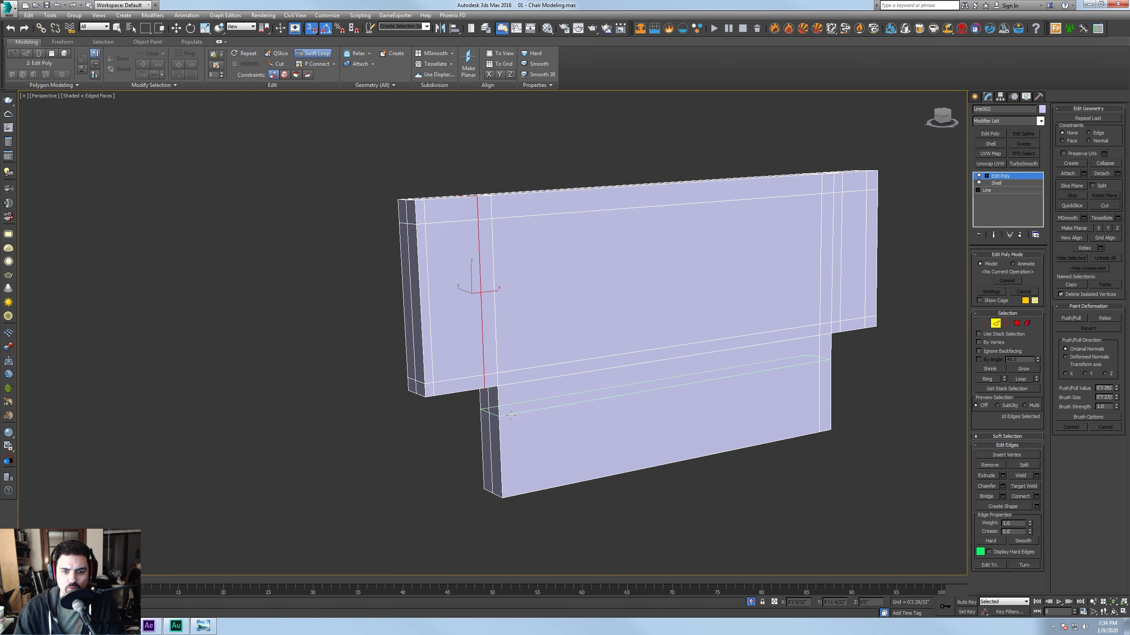
{"action": "left_click", "coordinate": [503, 401]}
{"action": "mouse_move", "coordinate": [503, 401]}
{"action": "middle_mouse_down", "text": "alt"}
{"action": "mouse_move", "coordinate": [558, 457]}
{"action": "mouse_move", "coordinate": [506, 387]}
{"action": "middle_mouse_up", "text": "alt"}
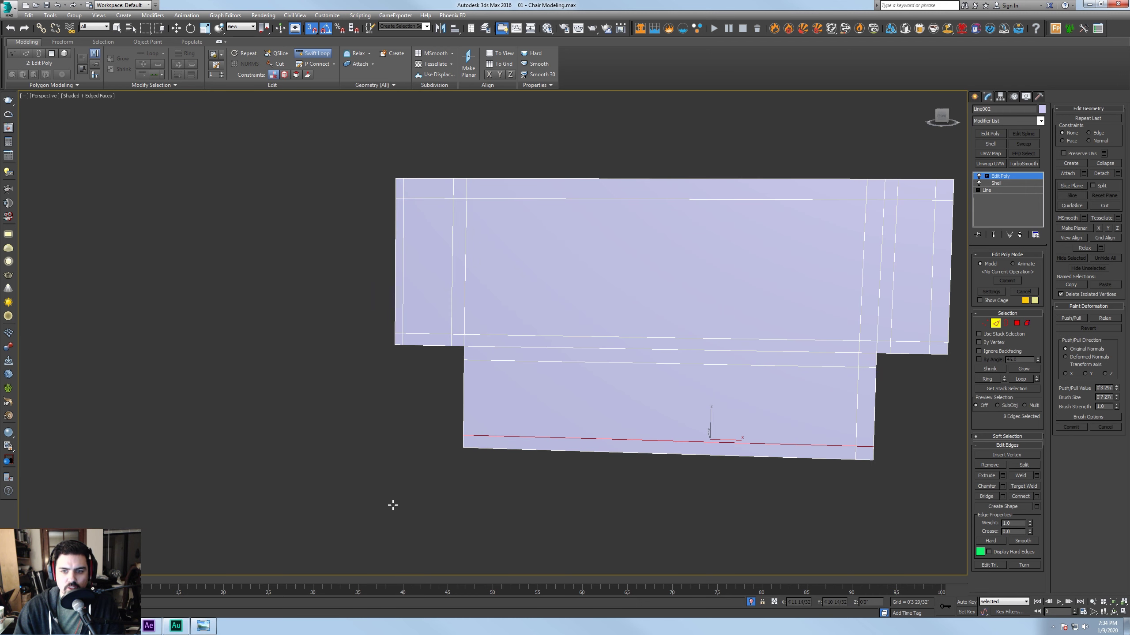
{"action": "left_click", "coordinate": [478, 353]}
{"action": "key", "text": "w"}
Connect the horizontal edges across the cushion's wide middle section with 3 segments and leave edge editing
{"action": "middle_click_drag", "start_coordinate": [631, 343], "coordinate": [618, 244], "text": "alt"}
{"action": "middle_click_drag", "start_coordinate": [538, 529], "coordinate": [615, 499], "text": "alt"}
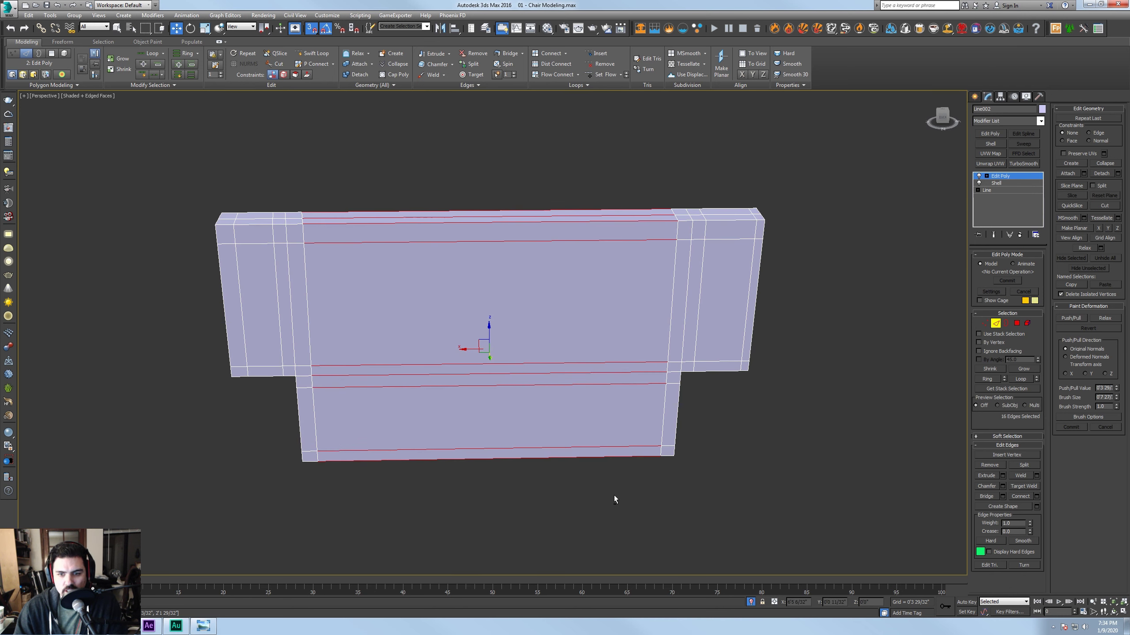
{"action": "left_click", "coordinate": [1036, 497]}
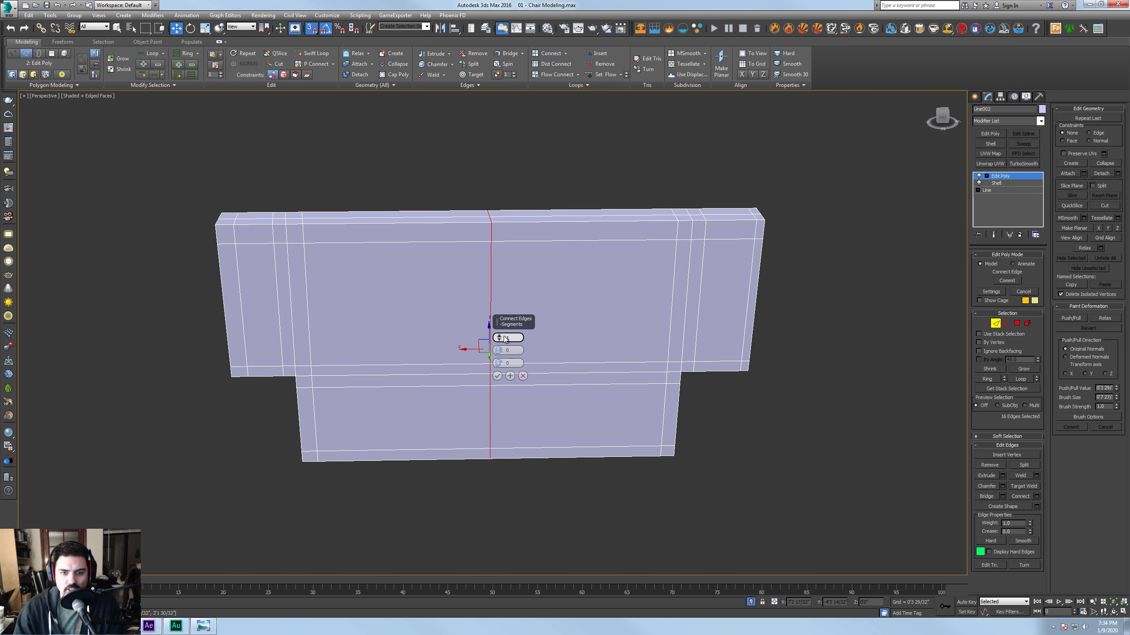
{"action": "left_click_drag", "start_coordinate": [501, 338], "coordinate": [502, 329]}
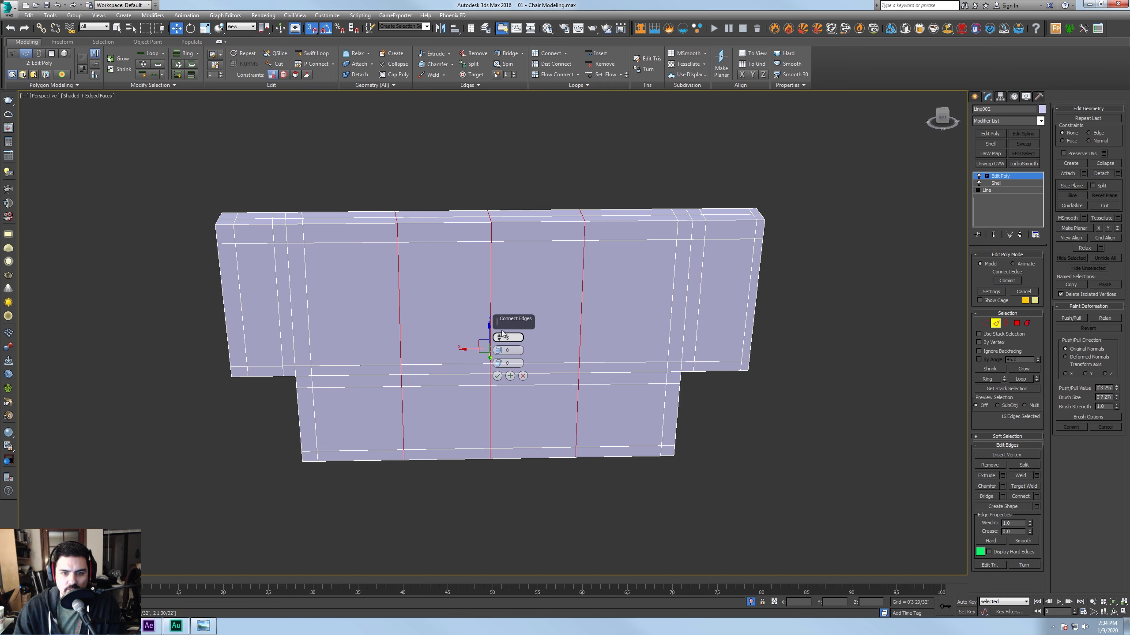
{"action": "left_click", "coordinate": [497, 376]}
{"action": "middle_click_drag", "start_coordinate": [497, 376], "coordinate": [990, 351], "text": "alt"}
{"action": "left_click", "coordinate": [996, 324]}
{"action": "middle_click_drag", "start_coordinate": [734, 358], "coordinate": [652, 346], "text": "alt"}
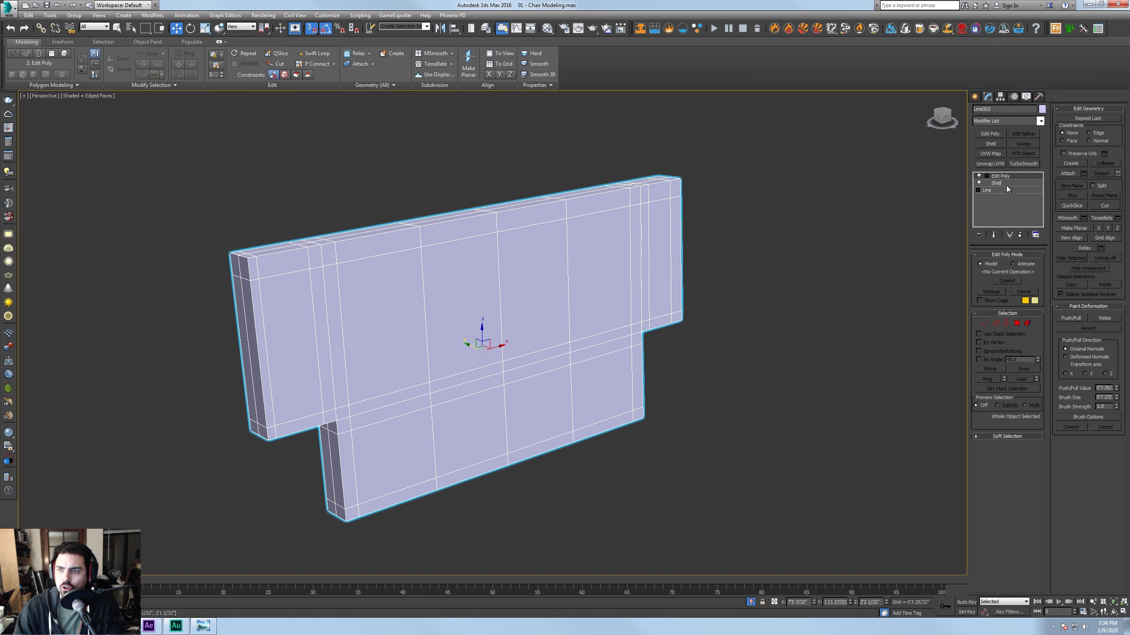
Capture the cushion's side in Snipping Tool, sketch rounded corner curves over it, and discard the snip
{"action": "middle_click_drag", "start_coordinate": [747, 253], "coordinate": [535, 261], "text": "alt"}
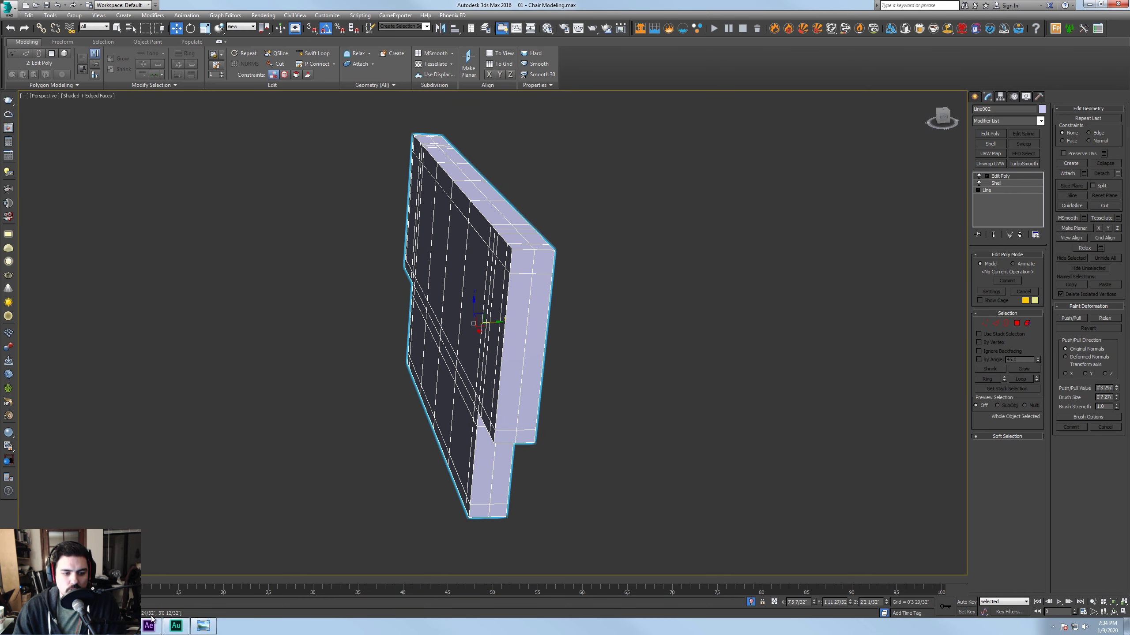
{"action": "left_click", "coordinate": [122, 626]}
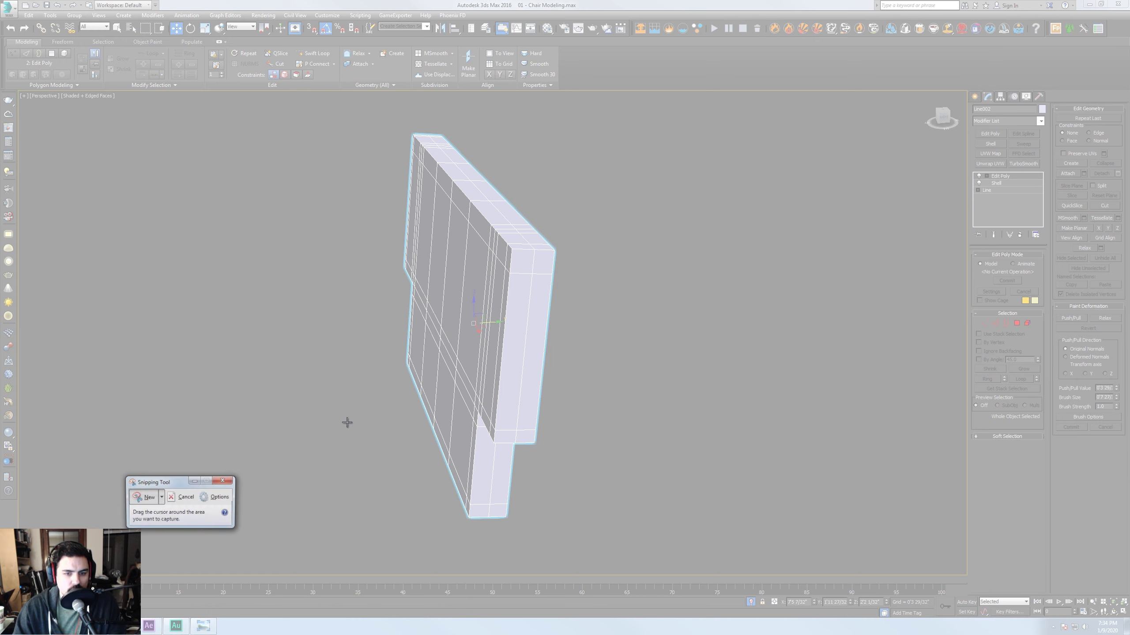
{"action": "left_click_drag", "start_coordinate": [418, 152], "coordinate": [736, 502]}
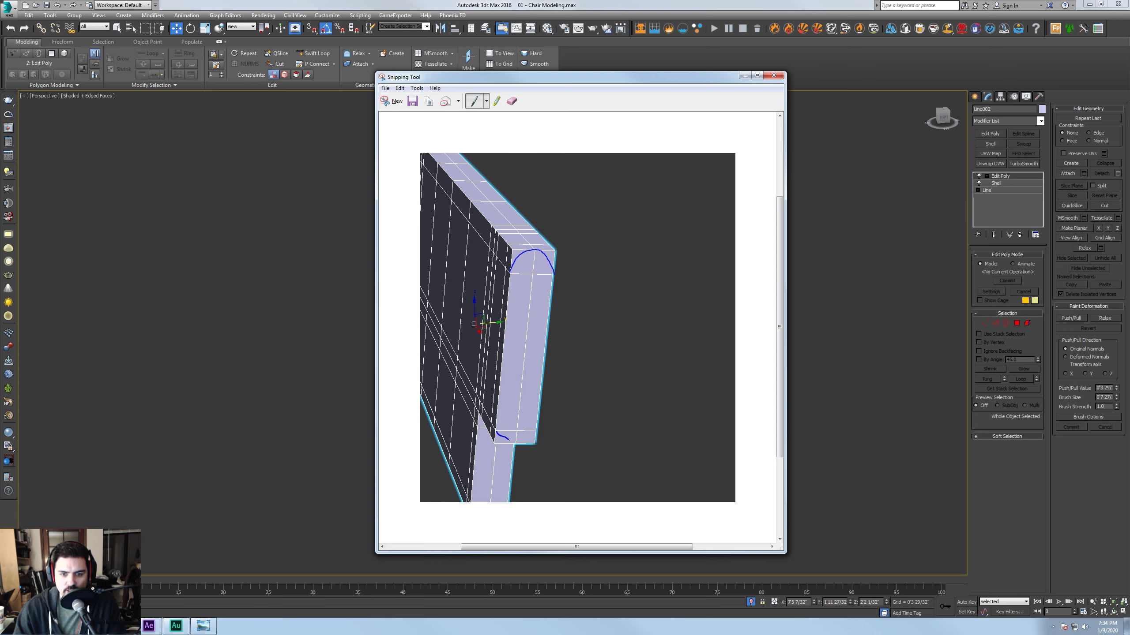
{"action": "left_click", "coordinate": [774, 75]}
{"action": "left_click", "coordinate": [638, 322]}
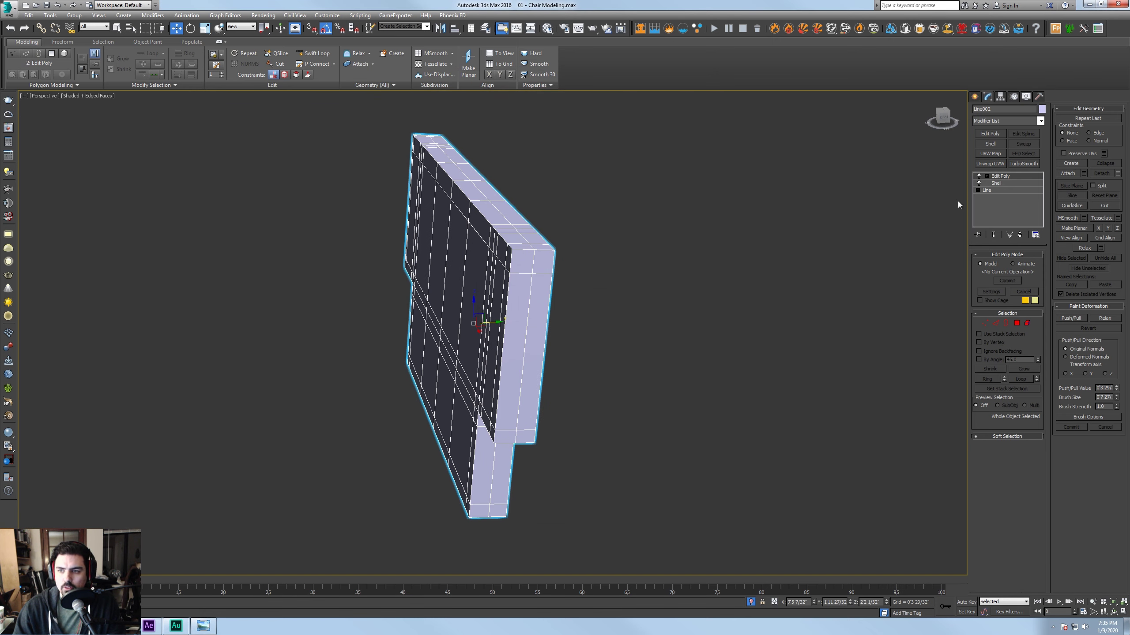
Add TurboSmooth to the back cushion and enable Explicit Normals
{"action": "left_click", "coordinate": [1022, 164]}
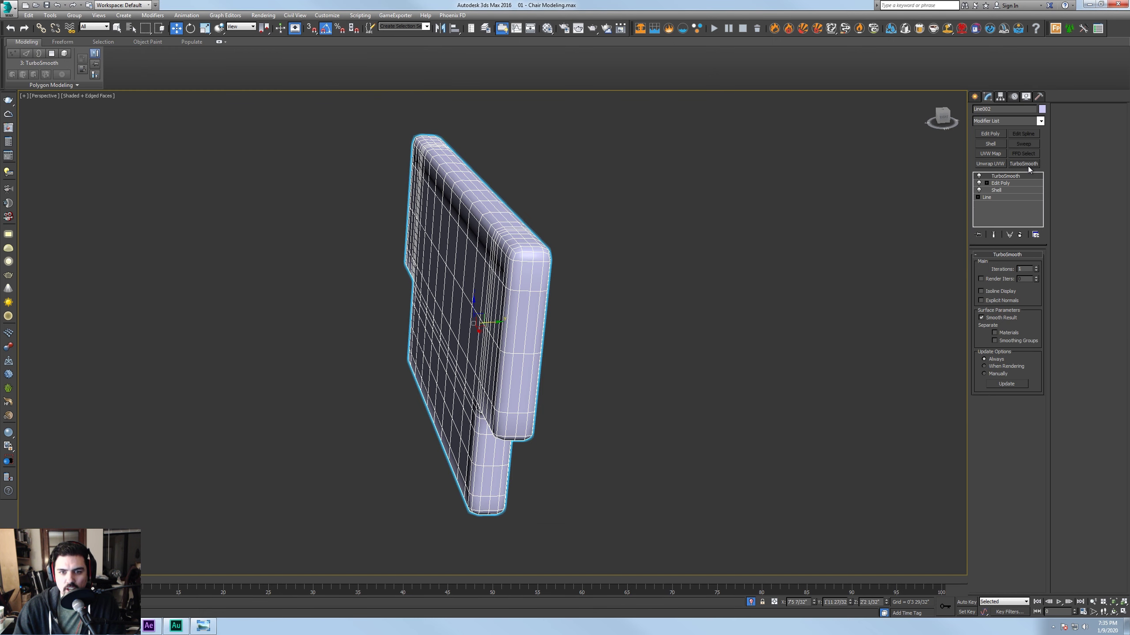
{"action": "middle_click_drag", "start_coordinate": [814, 226], "coordinate": [745, 235], "text": "alt"}
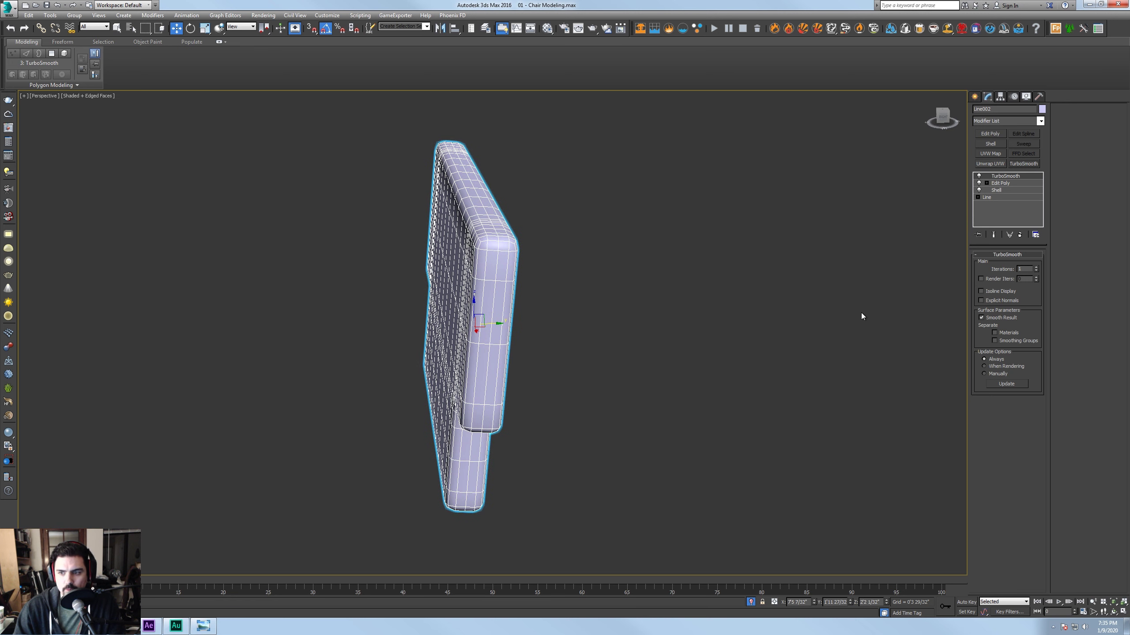
{"action": "left_click", "coordinate": [1003, 302]}
{"action": "middle_click_drag", "start_coordinate": [778, 311], "coordinate": [692, 311], "text": "alt"}
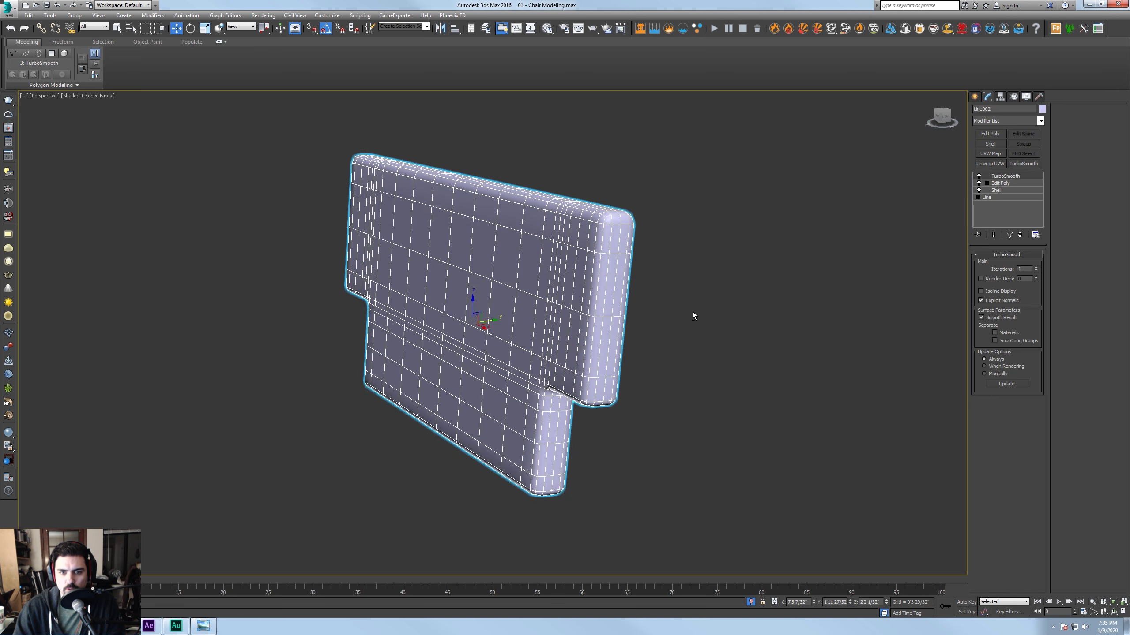
End the isolation and display the whole chair shaded without edged faces
{"action": "right_click", "coordinate": [694, 265]}
{"action": "left_click", "coordinate": [711, 196]}
{"action": "key", "text": "F3"}
{"action": "key", "text": "F3"}
{"action": "key", "text": "F4"}
{"action": "mouse_move", "coordinate": [832, 435]}
{"action": "middle_mouse_down", "text": "alt"}
{"action": "mouse_move", "coordinate": [788, 443]}
{"action": "mouse_move", "coordinate": [607, 361]}
{"action": "mouse_move", "coordinate": [643, 318]}
{"action": "middle_mouse_up", "text": "alt"}
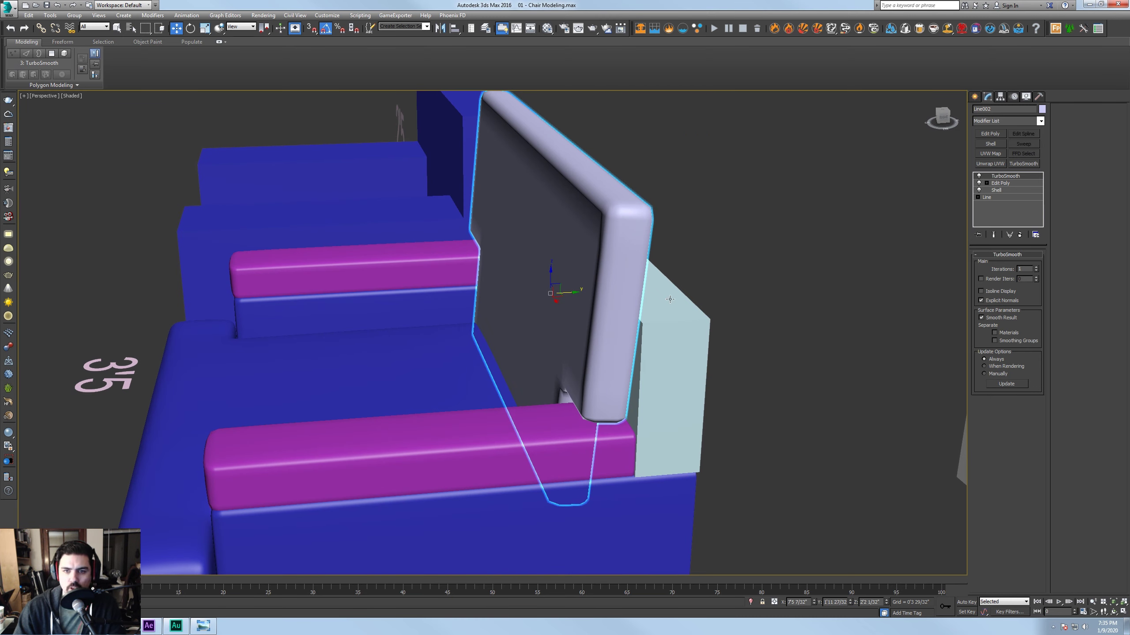
Turn off the cushion's TurboSmooth and return to its Edit Poly level with edged faces shown
{"action": "left_click", "coordinate": [978, 176]}
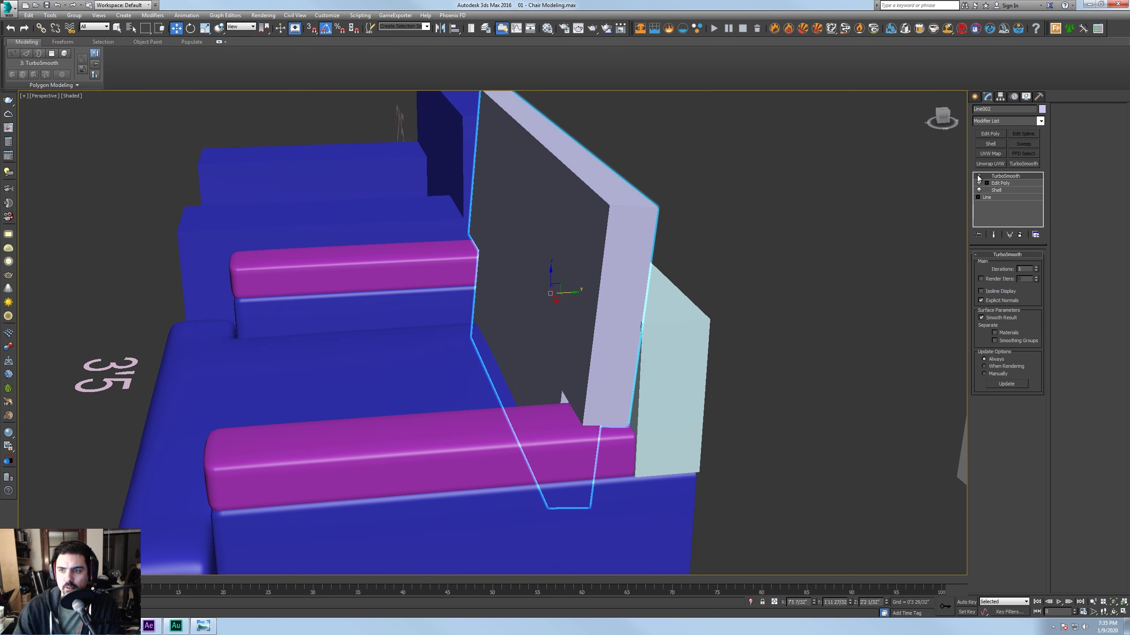
{"action": "left_click", "coordinate": [996, 187]}
{"action": "key", "text": "F4"}
Thicken the back cushion toward the seat by scaling it along its depth in the Local coordinate system
{"action": "middle_click_drag", "start_coordinate": [774, 240], "coordinate": [556, 271], "text": "alt"}
{"action": "key", "text": "r"}
{"action": "left_click", "coordinate": [240, 27]}
{"action": "left_click", "coordinate": [245, 63]}
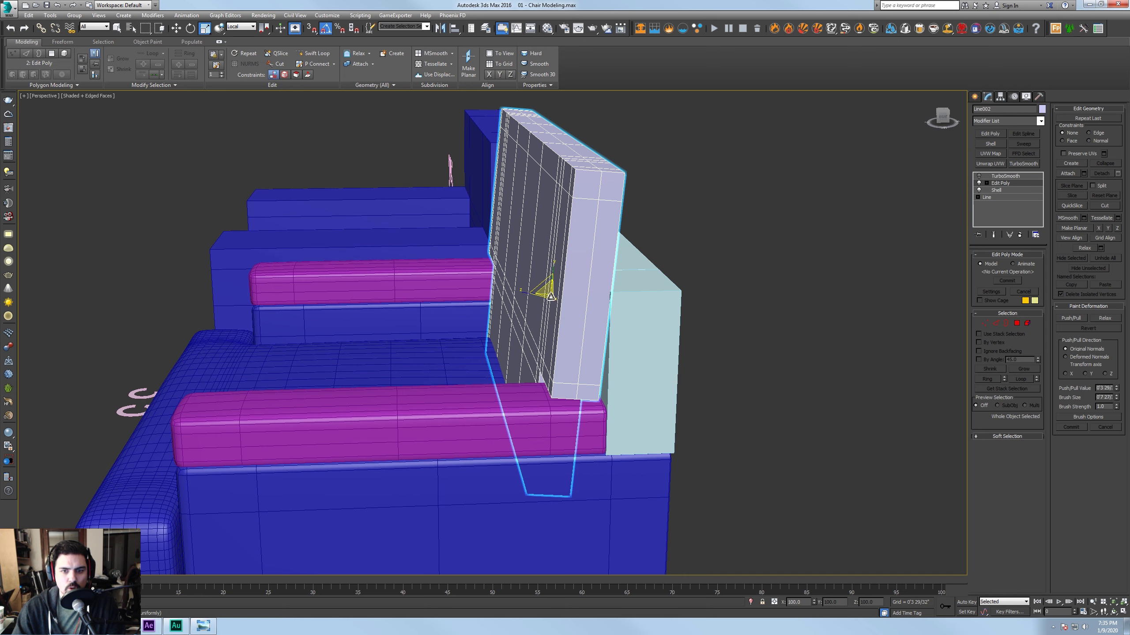
{"action": "left_click_drag", "start_coordinate": [527, 296], "coordinate": [511, 295]}
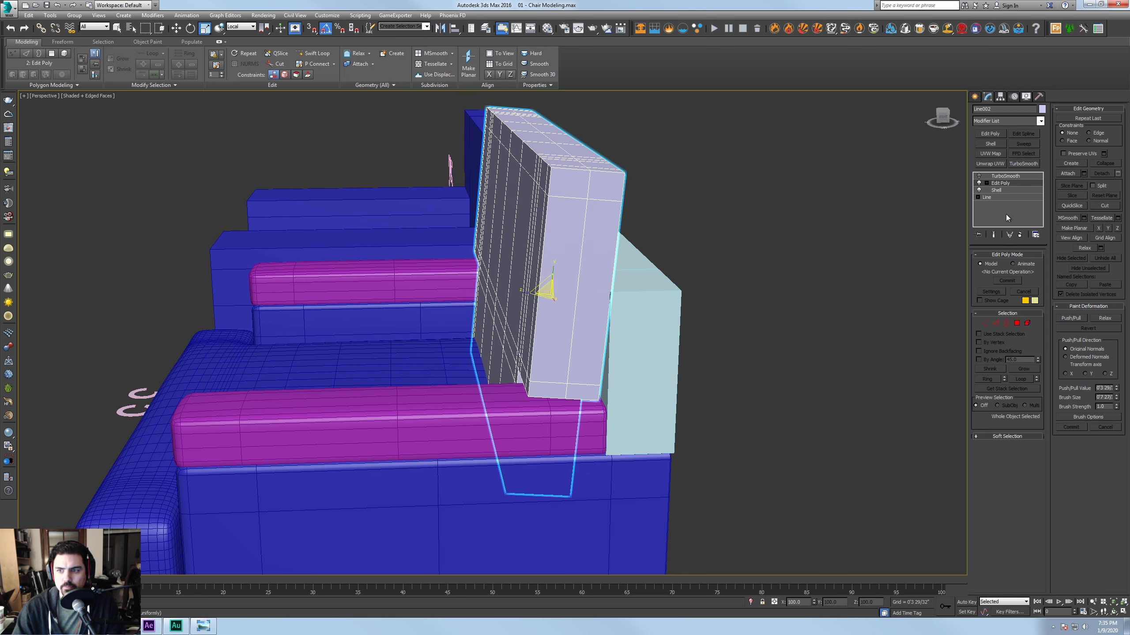
Try moving the selected edges on the back cushion's side slightly backward, and undo that move
{"action": "left_click", "coordinate": [1017, 324]}
{"action": "middle_click_drag", "start_coordinate": [596, 236], "coordinate": [560, 237], "text": "alt"}
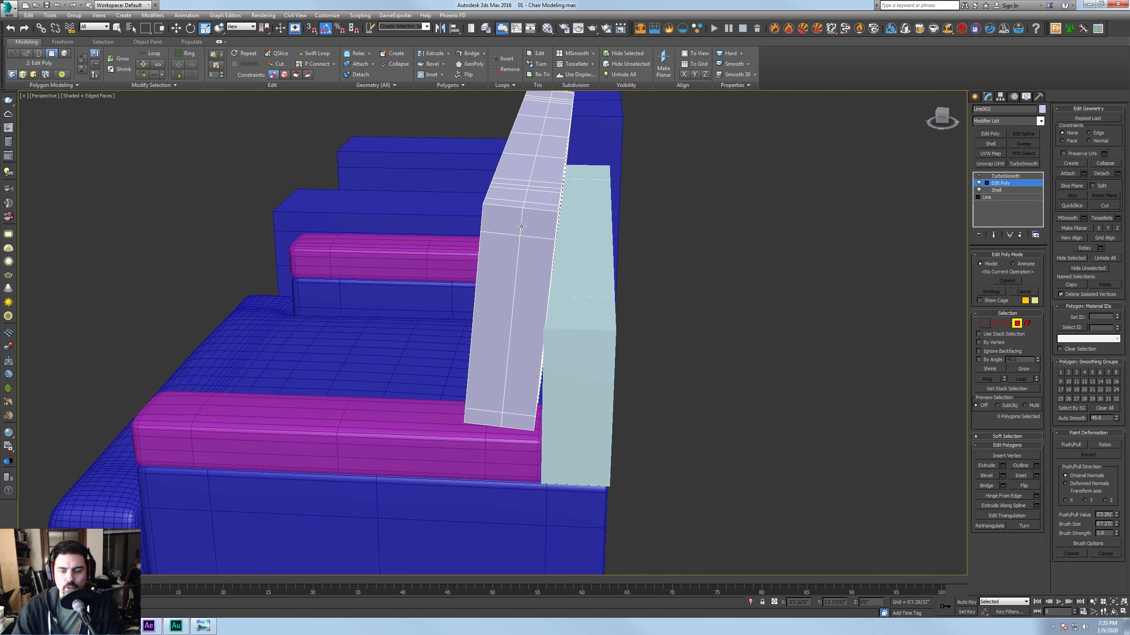
{"action": "key", "text": "2"}
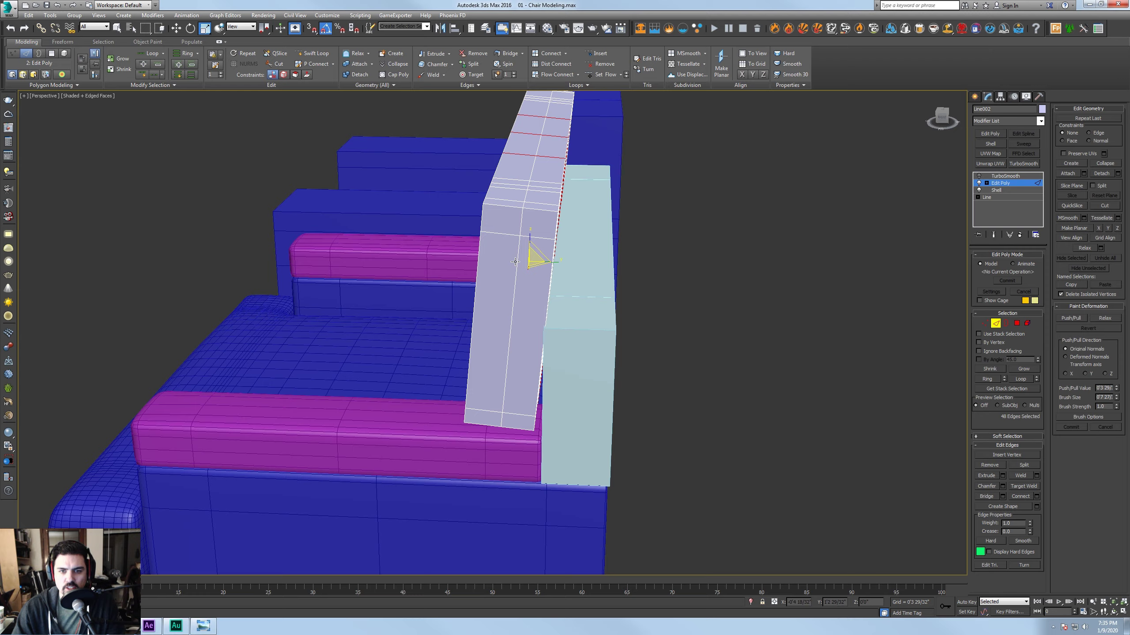
{"action": "left_click", "coordinate": [529, 253]}
{"action": "key", "text": "z"}
{"action": "key", "text": "w"}
{"action": "left_click_drag", "start_coordinate": [531, 341], "coordinate": [537, 342]}
{"action": "key", "text": "ctrl+z"}
Shift the edges on the back cushion's side slightly toward the chair's front and switch to polygon editing
{"action": "left_click", "coordinate": [513, 315]}
{"action": "middle_click_drag", "start_coordinate": [530, 339], "coordinate": [417, 291], "text": "alt"}
{"action": "scroll", "coordinate": [588, 205], "scroll_direction": "down", "scroll_amount": 3}
{"action": "scroll", "coordinate": [370, 254], "scroll_direction": "up", "scroll_amount": 3}
{"action": "scroll", "coordinate": [417, 292], "scroll_direction": "down", "scroll_amount": 3}
{"action": "left_click_drag", "start_coordinate": [458, 301], "coordinate": [450, 304]}
{"action": "middle_click_drag", "start_coordinate": [489, 295], "coordinate": [605, 170], "text": "alt"}
{"action": "scroll", "coordinate": [632, 203], "scroll_direction": "up", "scroll_amount": 5}
{"action": "scroll", "coordinate": [554, 213], "scroll_direction": "down", "scroll_amount": 4}
{"action": "scroll", "coordinate": [605, 169], "scroll_direction": "down", "scroll_amount": 4}
{"action": "left_click", "coordinate": [1016, 323]}
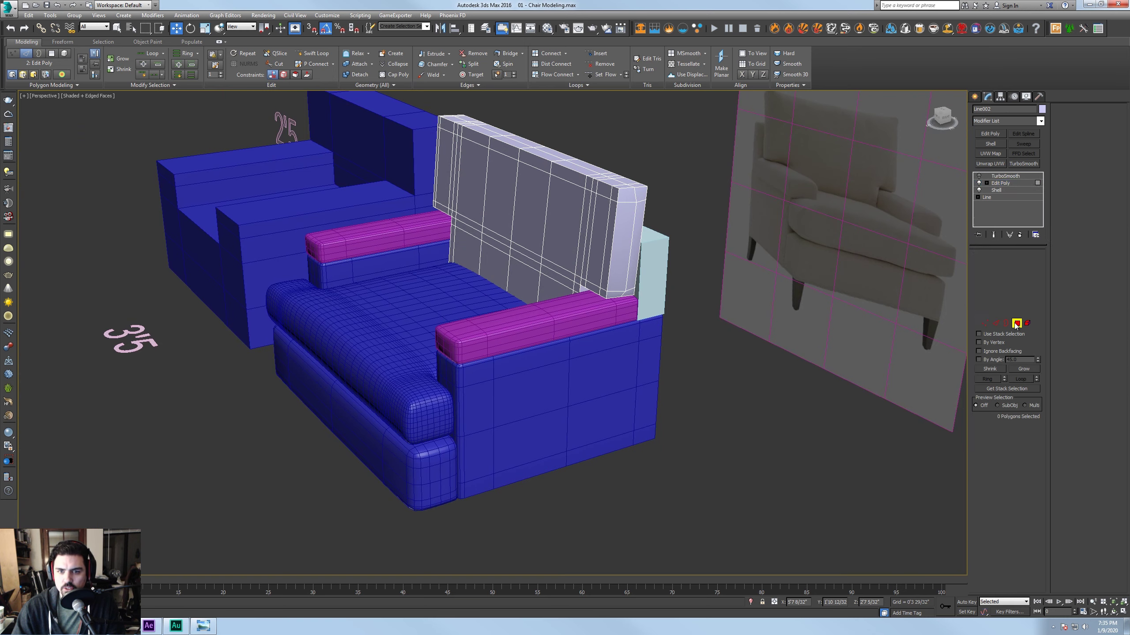
{"action": "left_click", "coordinate": [556, 212]}
{"action": "left_click", "coordinate": [1017, 325]}
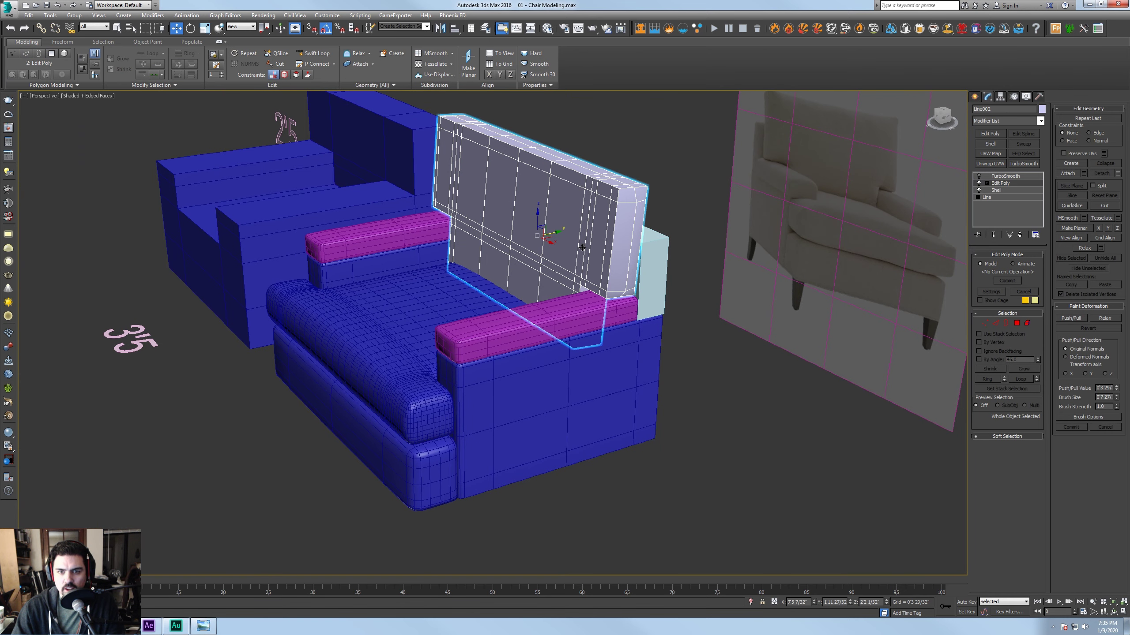
{"action": "left_click", "coordinate": [1004, 176]}
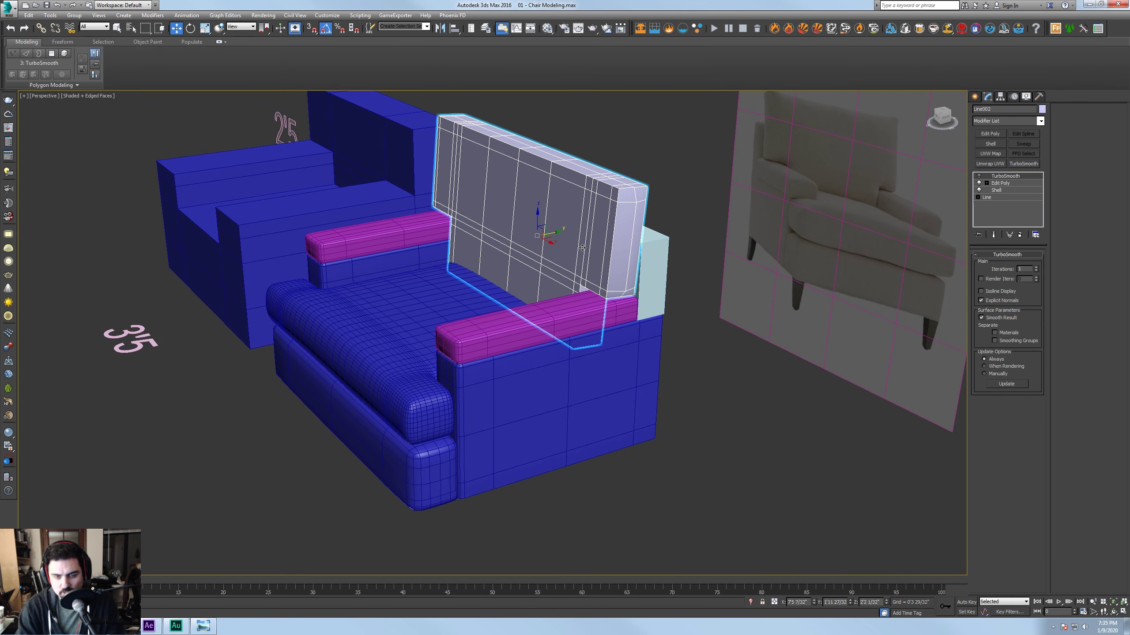
{"action": "scroll", "coordinate": [582, 248], "scroll_direction": "up", "scroll_amount": 4}
{"action": "middle_click_drag", "start_coordinate": [582, 247], "coordinate": [908, 264], "text": "alt"}
Select all inner faces on the front of the back cushion and push them slightly toward the seat
{"action": "left_click", "coordinate": [1001, 182]}
{"action": "left_click", "coordinate": [1016, 322]}
{"action": "mouse_move", "coordinate": [736, 231]}
{"action": "left_mouse_down"}
{"action": "mouse_move", "coordinate": [687, 214]}
{"action": "mouse_move", "coordinate": [256, 177]}
{"action": "left_mouse_up"}
{"action": "middle_click_drag", "start_coordinate": [256, 177], "coordinate": [380, 267], "text": "alt"}
{"action": "mouse_move", "coordinate": [357, 286]}
{"action": "left_mouse_down"}
{"action": "mouse_move", "coordinate": [351, 322]}
{"action": "mouse_move", "coordinate": [426, 305]}
{"action": "left_mouse_up"}
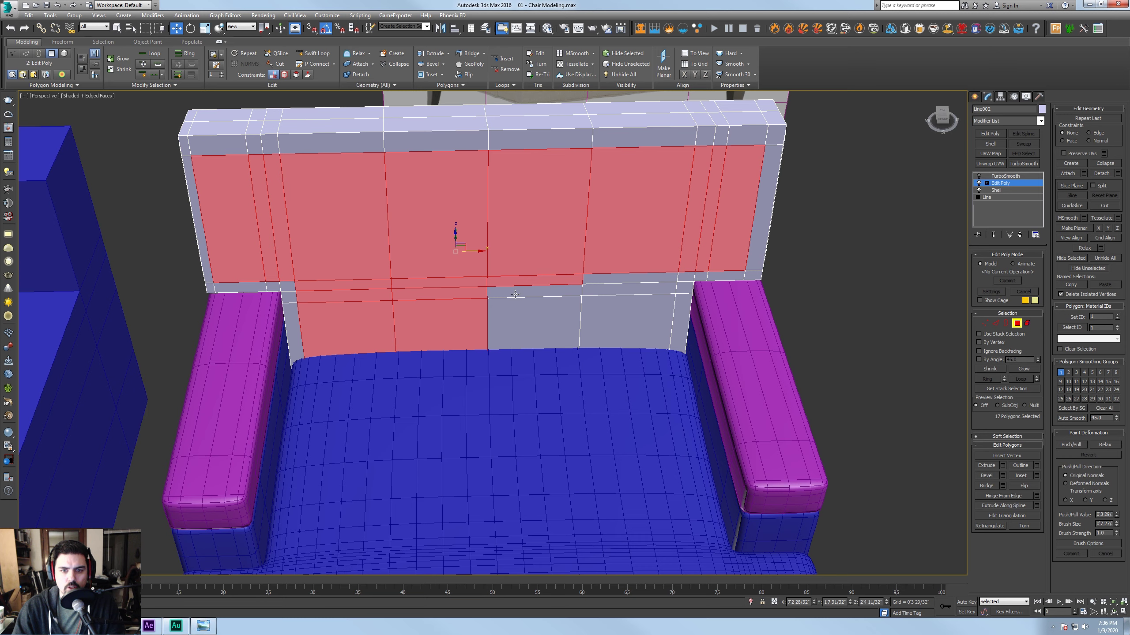
{"action": "left_click_drag", "start_coordinate": [557, 313], "coordinate": [606, 298]}
{"action": "middle_click_drag", "start_coordinate": [679, 277], "coordinate": [497, 255], "text": "alt"}
{"action": "left_click_drag", "start_coordinate": [497, 255], "coordinate": [494, 257]}
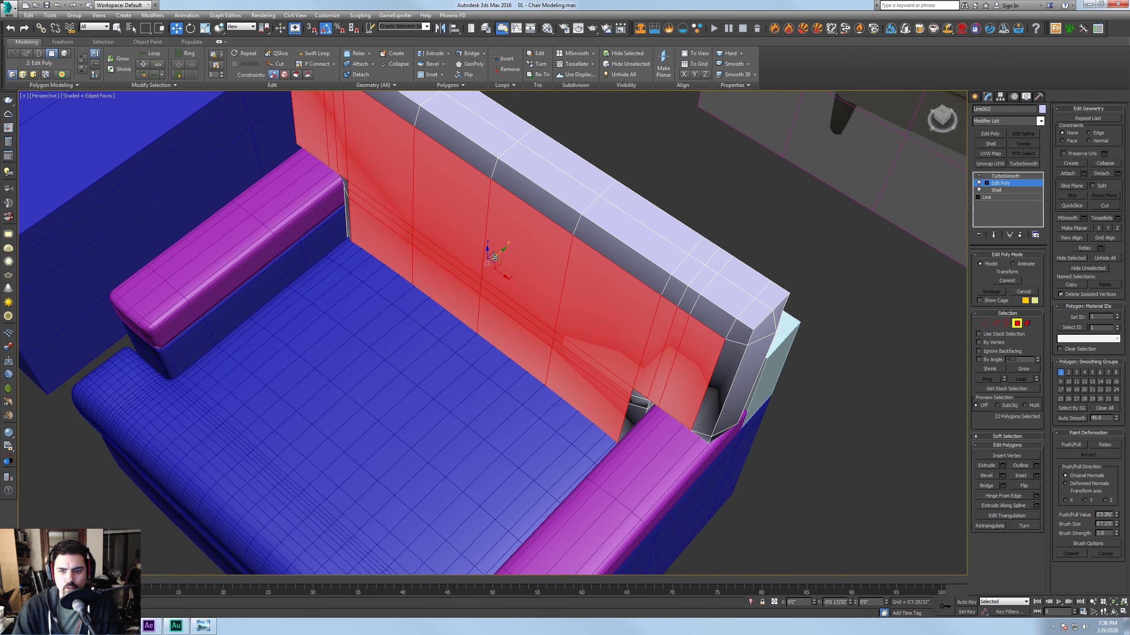
Select all matching inner faces on the back cushion's rear side, move them slightly backward, and leave polygon editing
{"action": "mouse_move", "coordinate": [494, 257]}
{"action": "middle_mouse_down", "text": "alt"}
{"action": "mouse_move", "coordinate": [560, 255]}
{"action": "mouse_move", "coordinate": [544, 245]}
{"action": "mouse_move", "coordinate": [490, 260]}
{"action": "middle_mouse_up", "text": "alt"}
{"action": "left_click", "coordinate": [288, 303]}
{"action": "left_click", "coordinate": [469, 244], "text": "ctrl"}
{"action": "left_click", "coordinate": [563, 217], "text": "ctrl"}
{"action": "left_click", "coordinate": [651, 191], "text": "ctrl"}
{"action": "left_click", "coordinate": [727, 176], "text": "ctrl"}
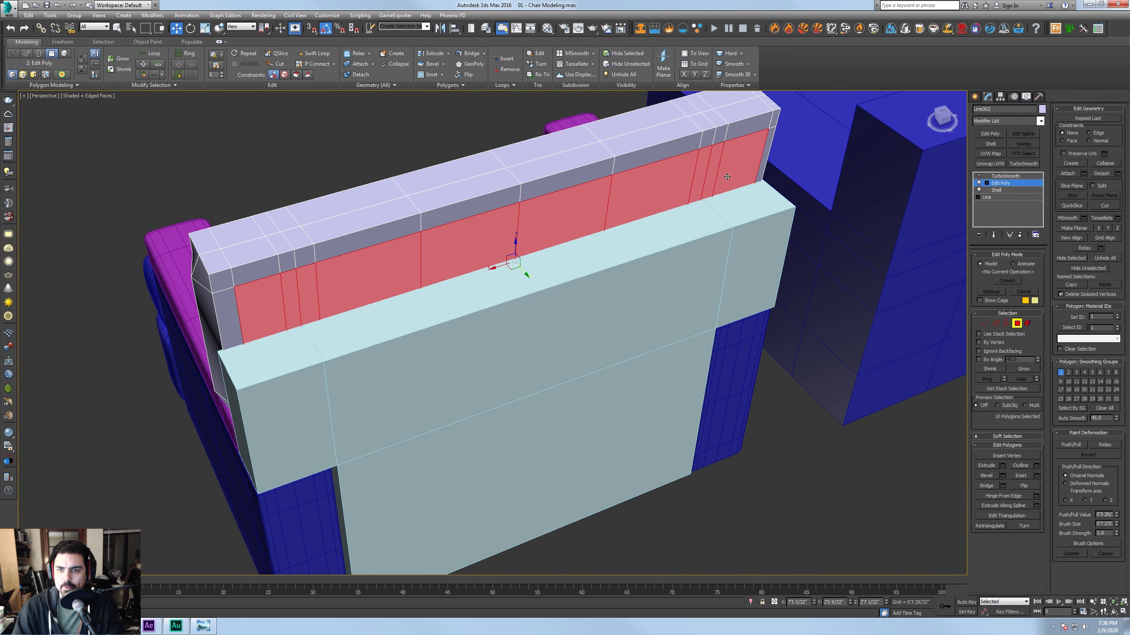
{"action": "key", "text": "F3"}
{"action": "mouse_move", "coordinate": [674, 220]}
{"action": "middle_mouse_down", "text": "alt"}
{"action": "mouse_move", "coordinate": [598, 295]}
{"action": "mouse_move", "coordinate": [429, 371]}
{"action": "middle_mouse_up", "text": "alt"}
{"action": "left_click", "coordinate": [409, 373], "text": "ctrl"}
{"action": "left_click", "coordinate": [401, 352], "text": "ctrl"}
{"action": "left_click", "coordinate": [434, 353], "text": "ctrl"}
{"action": "left_click", "coordinate": [443, 378], "text": "ctrl"}
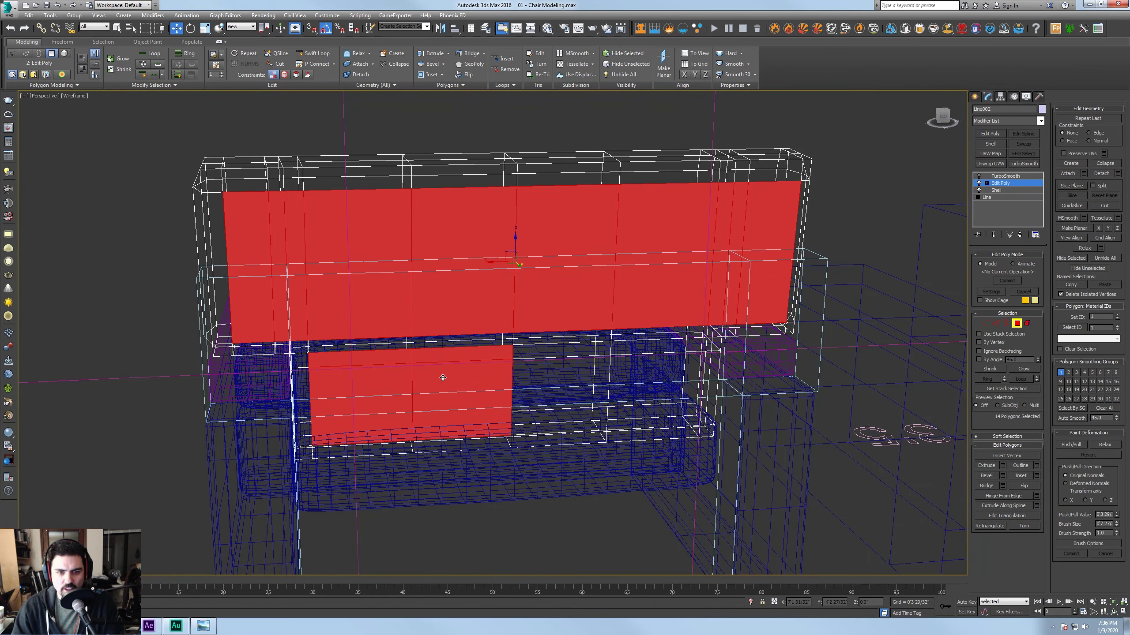
{"action": "left_click", "coordinate": [456, 340], "text": "ctrl"}
{"action": "left_click", "coordinate": [393, 343], "text": "ctrl"}
{"action": "left_click", "coordinate": [575, 341], "text": "ctrl"}
{"action": "left_click", "coordinate": [563, 351], "text": "ctrl"}
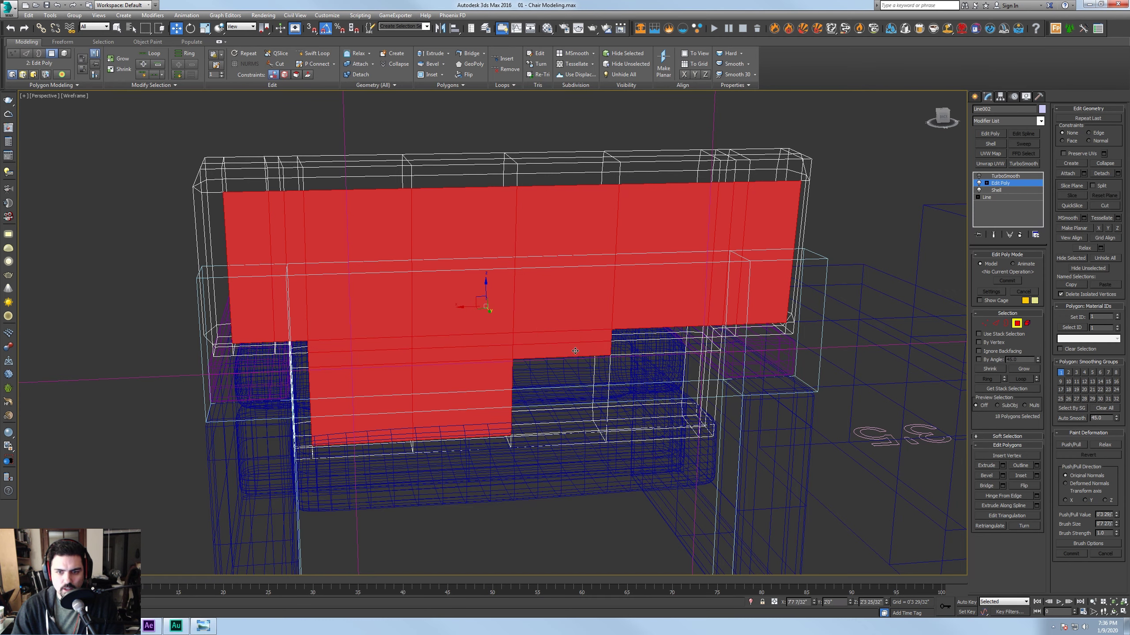
{"action": "left_click", "coordinate": [562, 396], "text": "ctrl"}
{"action": "left_click", "coordinate": [656, 390], "text": "ctrl"}
{"action": "left_click", "coordinate": [658, 346], "text": "ctrl"}
{"action": "left_click", "coordinate": [659, 335], "text": "ctrl"}
{"action": "middle_click_drag", "start_coordinate": [659, 335], "coordinate": [675, 358], "text": "alt"}
{"action": "key", "text": "F3"}
{"action": "left_click_drag", "start_coordinate": [527, 330], "coordinate": [532, 332]}
{"action": "key", "text": "F3"}
{"action": "key", "text": "F3"}
{"action": "left_click", "coordinate": [1015, 325]}
Select the vertices along the back cushion's bottom edge in its lower Edit Poly, then leave vertex editing
{"action": "middle_click_drag", "start_coordinate": [931, 325], "coordinate": [728, 322], "text": "alt"}
{"action": "middle_click_drag", "start_coordinate": [655, 322], "coordinate": [643, 301], "text": "alt"}
{"action": "left_click", "coordinate": [527, 339]}
{"action": "left_click", "coordinate": [585, 309]}
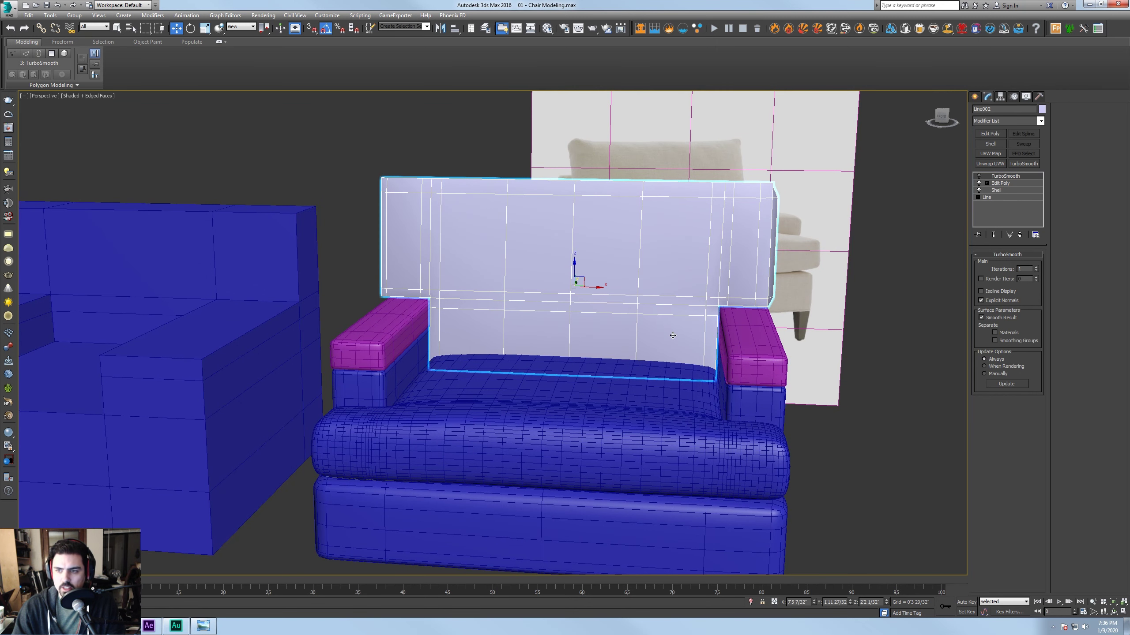
{"action": "left_click", "coordinate": [1000, 183]}
{"action": "middle_click_drag", "start_coordinate": [578, 311], "coordinate": [400, 356], "text": "alt"}
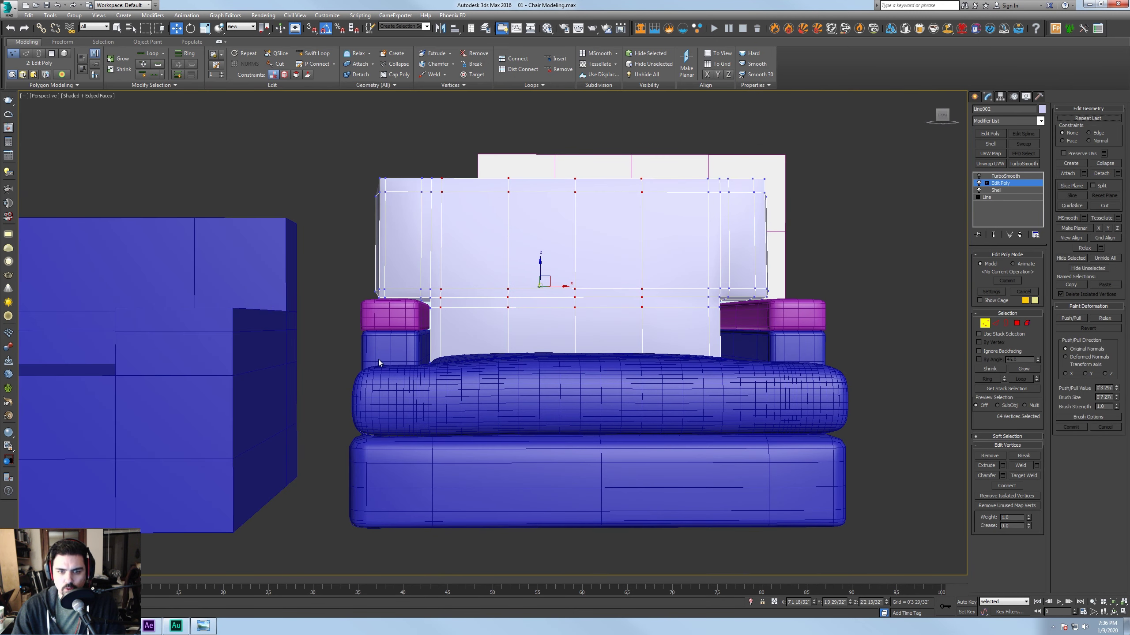
{"action": "left_click_drag", "start_coordinate": [577, 354], "coordinate": [611, 351]}
{"action": "middle_click_drag", "start_coordinate": [611, 349], "coordinate": [573, 371], "text": "alt"}
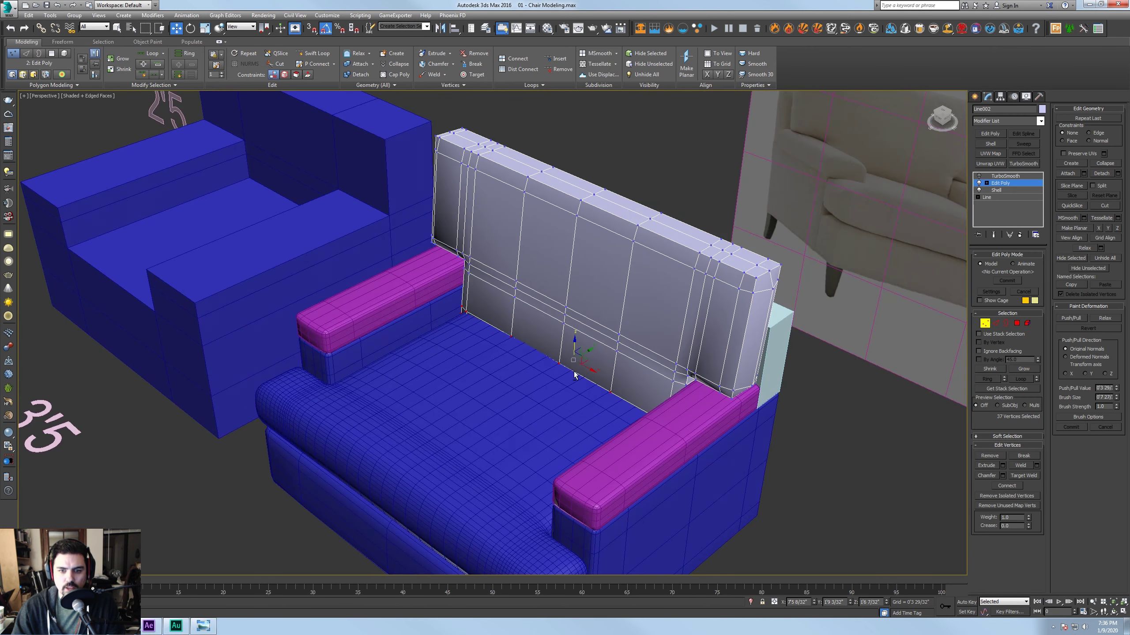
{"action": "left_click", "coordinate": [985, 325]}
Turn the back cushion's TurboSmooth back on and inspect the smoothed shape with edged faces hidden
{"action": "middle_click_drag", "start_coordinate": [678, 338], "coordinate": [838, 276], "text": "alt"}
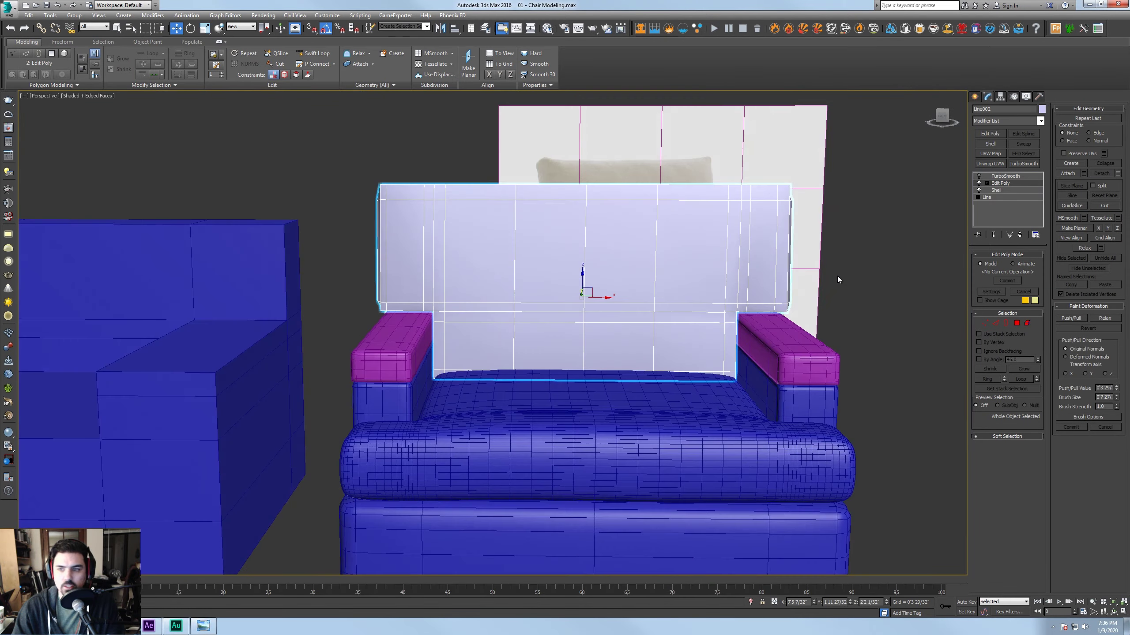
{"action": "left_click", "coordinate": [983, 176]}
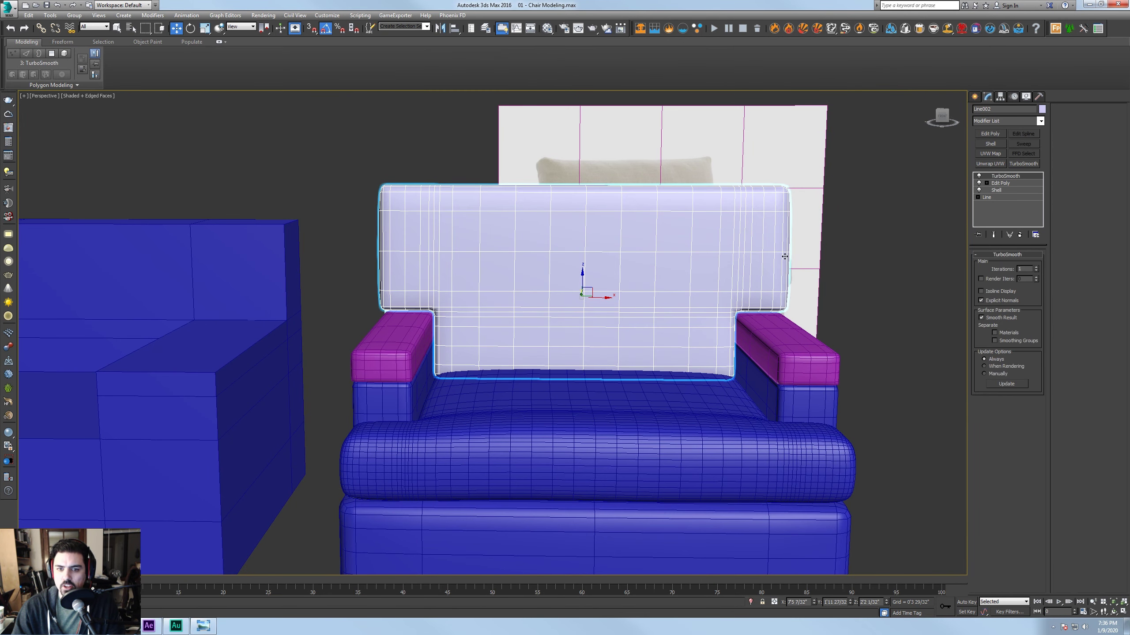
{"action": "middle_click_drag", "start_coordinate": [694, 280], "coordinate": [724, 269], "text": "alt"}
{"action": "key", "text": "F3"}
{"action": "key", "text": "F3"}
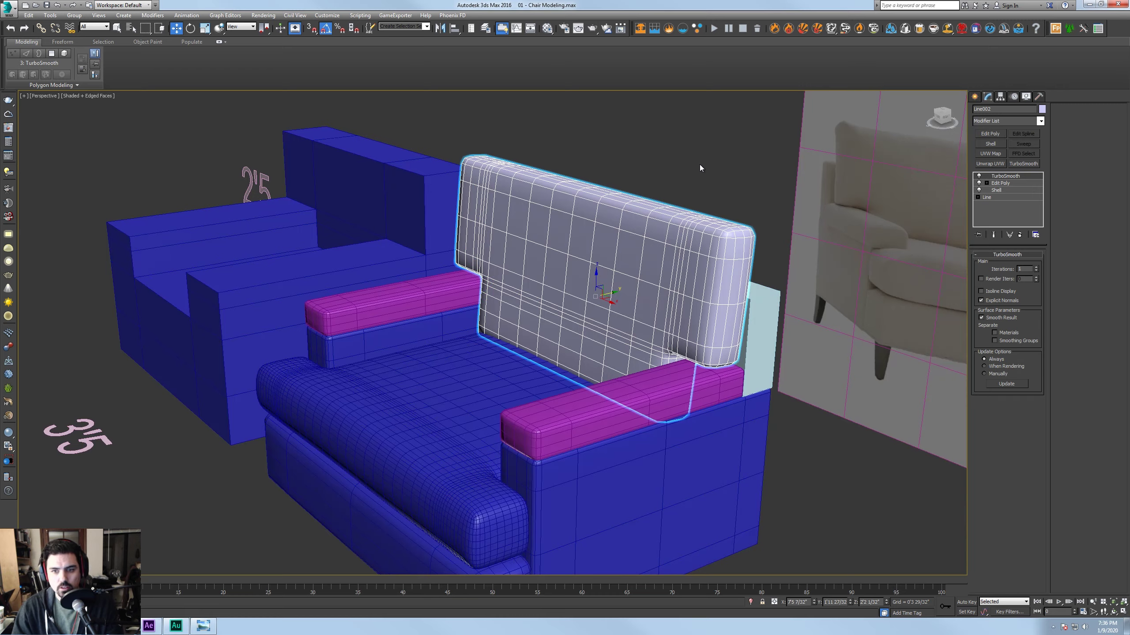
{"action": "key", "text": "F4"}
{"action": "left_click", "coordinate": [705, 175]}
{"action": "middle_click_drag", "start_coordinate": [709, 184], "coordinate": [743, 192], "text": "alt"}
{"action": "middle_click_drag", "start_coordinate": [766, 185], "coordinate": [735, 187], "text": "alt"}
{"action": "left_click", "coordinate": [752, 260]}
{"action": "middle_click_drag", "start_coordinate": [751, 260], "coordinate": [681, 321], "text": "alt"}
Nudge the back cushion's rows of vertices at armrest height vertically and rotate them slightly
{"action": "left_click", "coordinate": [1007, 184]}
{"action": "middle_click_drag", "start_coordinate": [610, 289], "coordinate": [439, 274], "text": "alt"}
{"action": "key", "text": "1"}
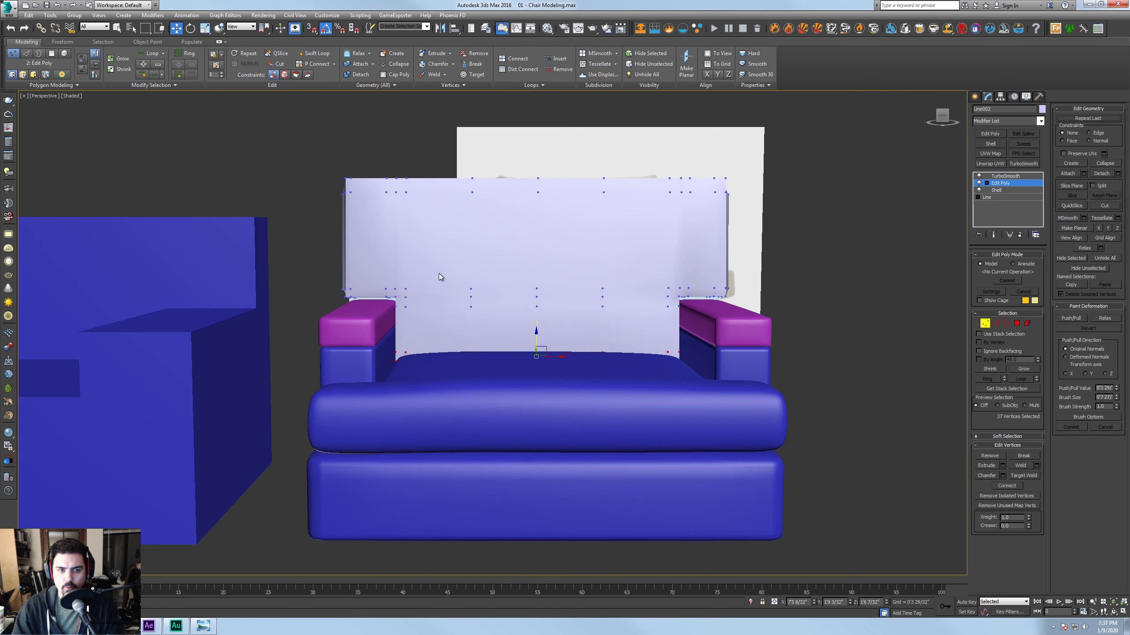
{"action": "left_click_drag", "start_coordinate": [758, 320], "coordinate": [758, 322]}
{"action": "key", "text": "F4"}
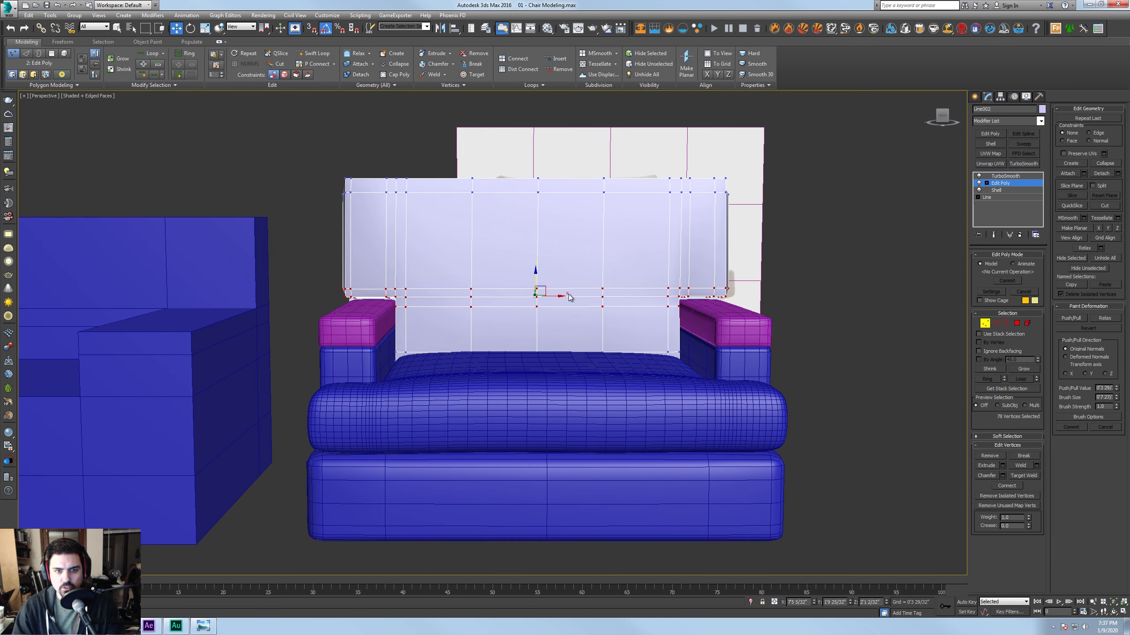
{"action": "left_click_drag", "start_coordinate": [535, 277], "coordinate": [537, 278]}
{"action": "middle_click_drag", "start_coordinate": [603, 282], "coordinate": [553, 283], "text": "alt"}
{"action": "key", "text": "e"}
{"action": "left_click_drag", "start_coordinate": [538, 289], "coordinate": [536, 289]}
Shift two edges in the lower support loops on the back cushion's front slightly toward the seat and leave edge editing
{"action": "middle_click_drag", "start_coordinate": [547, 290], "coordinate": [572, 322], "text": "alt"}
{"action": "scroll", "coordinate": [574, 323], "scroll_direction": "up", "scroll_amount": 3}
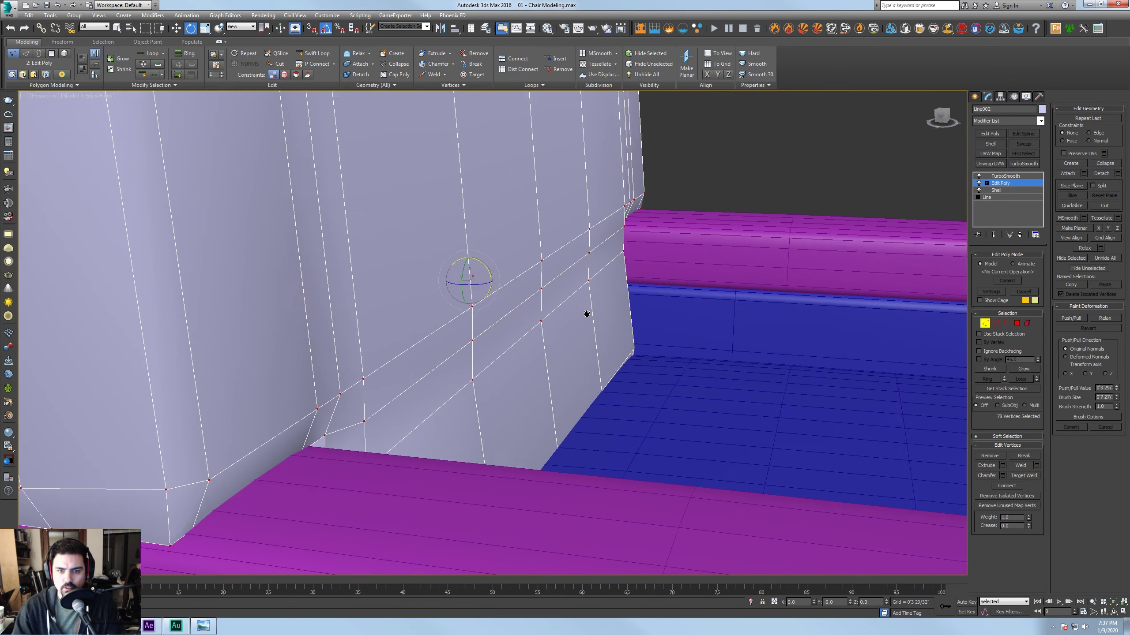
{"action": "key", "text": "2"}
{"action": "left_click", "coordinate": [571, 296]}
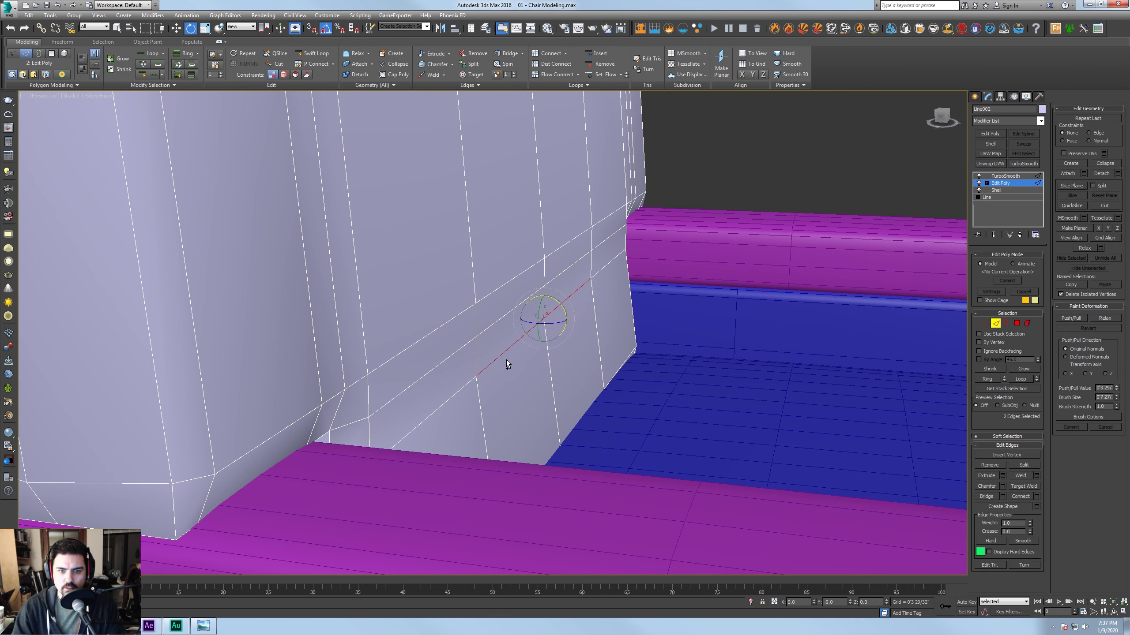
{"action": "left_click_drag", "start_coordinate": [525, 316], "coordinate": [524, 288]}
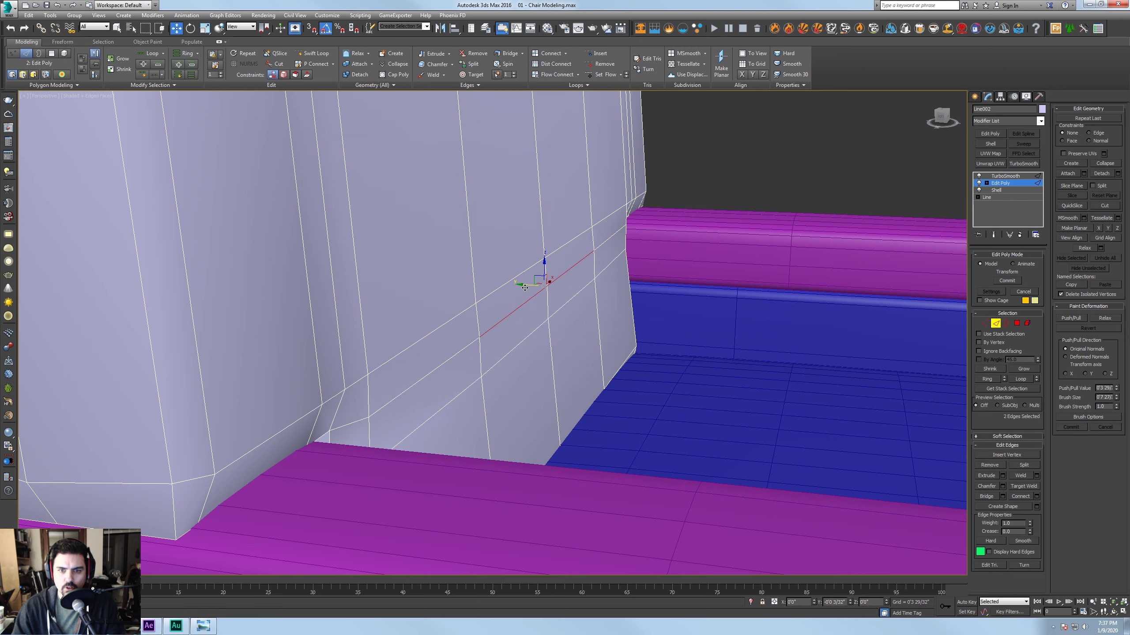
{"action": "middle_click_drag", "start_coordinate": [523, 287], "coordinate": [597, 312], "text": "alt"}
{"action": "left_click", "coordinate": [995, 324]}
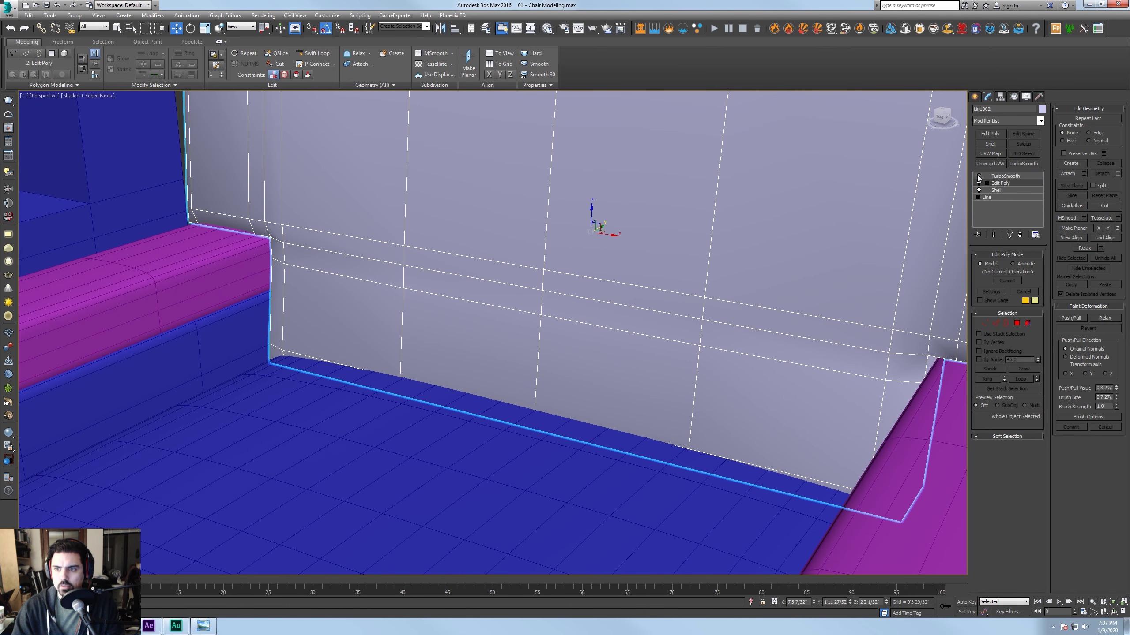
Examine the back cushion's TurboSmooth result from several angles with edged faces hidden
{"action": "left_click", "coordinate": [978, 176]}
{"action": "left_click", "coordinate": [1000, 177]}
{"action": "middle_click_drag", "start_coordinate": [709, 314], "coordinate": [688, 292]}
{"action": "scroll", "coordinate": [638, 317], "scroll_direction": "down", "scroll_amount": 4}
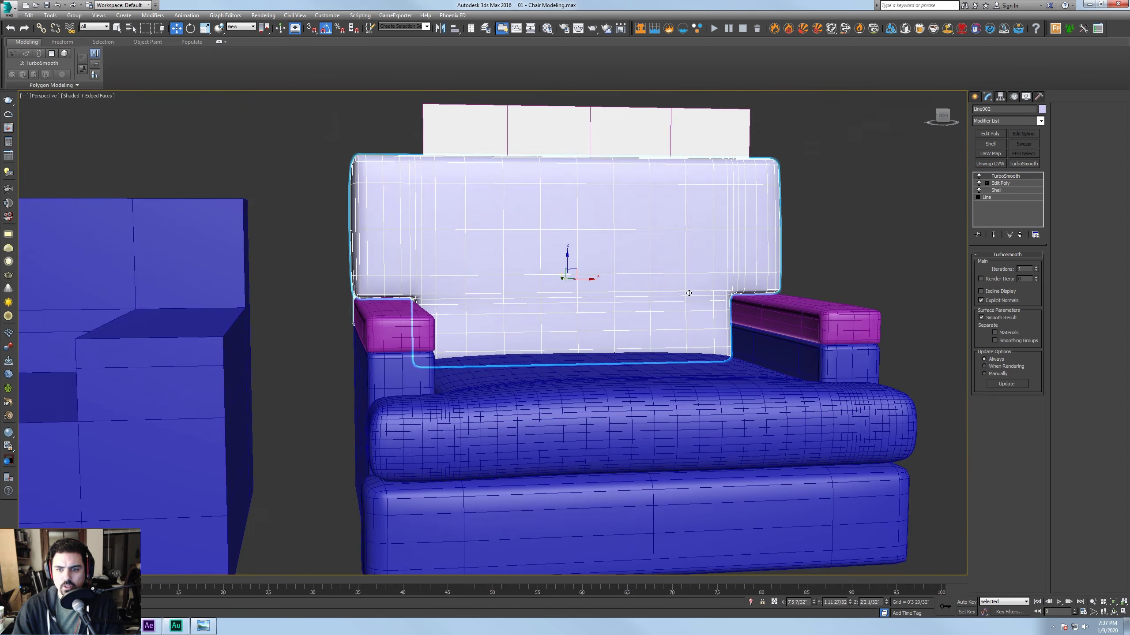
{"action": "left_click", "coordinate": [886, 303]}
{"action": "mouse_move", "coordinate": [886, 302]}
{"action": "middle_mouse_down", "text": "alt"}
{"action": "mouse_move", "coordinate": [705, 306]}
{"action": "mouse_move", "coordinate": [769, 305]}
{"action": "middle_mouse_up", "text": "alt"}
{"action": "key", "text": "F4"}
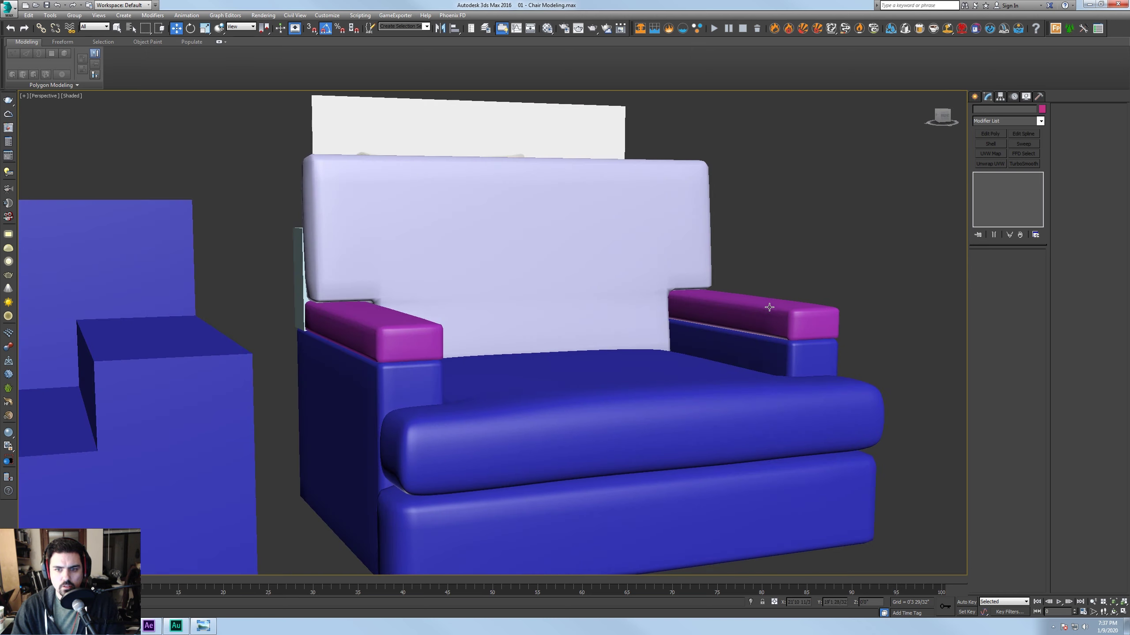
{"action": "left_click", "coordinate": [698, 260]}
{"action": "middle_click_drag", "start_coordinate": [698, 260], "coordinate": [708, 270], "text": "alt"}
Add an Edit Poly above the back cushion's TurboSmooth and auto-smooth all its polygons at 45
{"action": "left_click", "coordinate": [990, 134]}
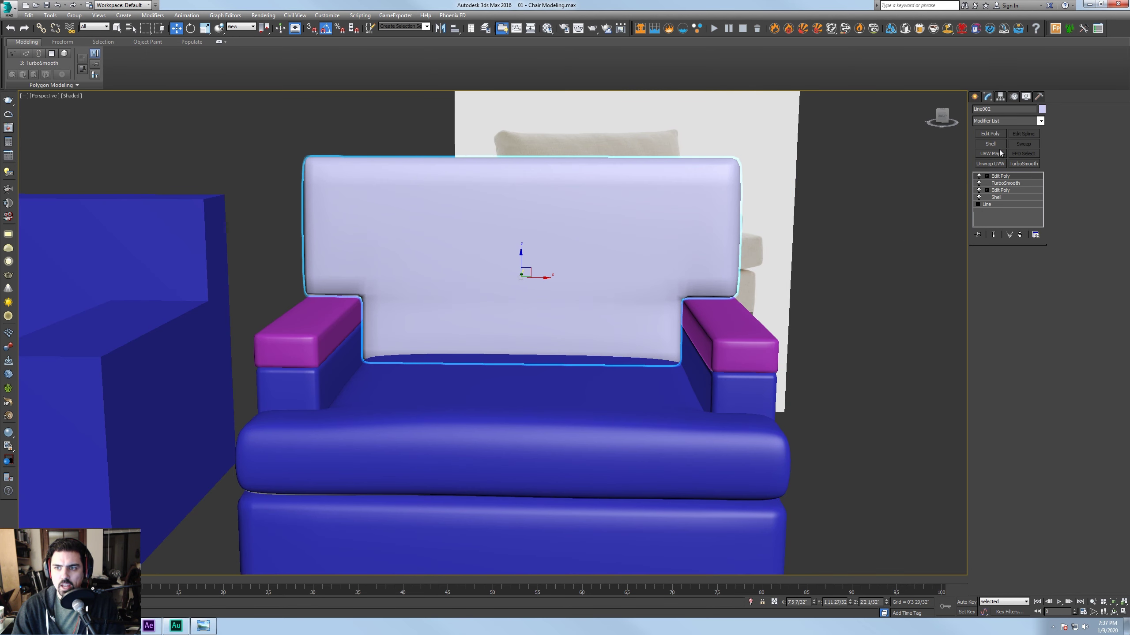
{"action": "key", "text": "5"}
{"action": "key", "text": "ctrl+a"}
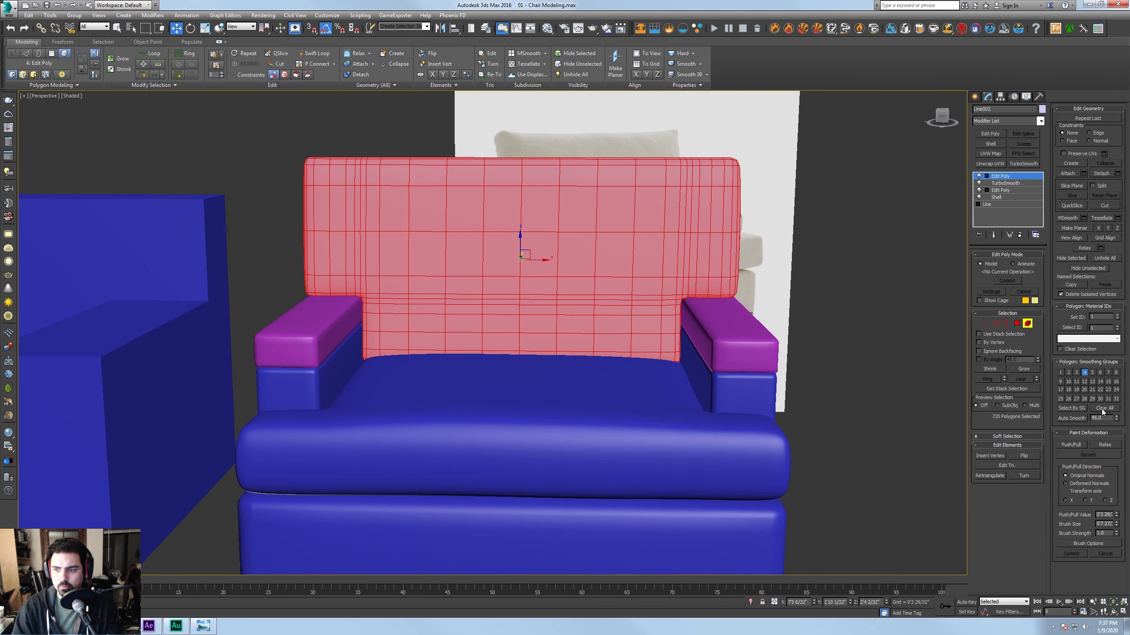
{"action": "left_click", "coordinate": [1075, 418]}
{"action": "left_click", "coordinate": [1027, 324]}
{"action": "left_click", "coordinate": [927, 324]}
Switch off the back cushion's upper Edit Poly and TurboSmooth to examine its base mesh with edged faces shown
{"action": "middle_click_drag", "start_coordinate": [894, 319], "coordinate": [828, 317], "text": "alt"}
{"action": "left_click", "coordinate": [644, 317]}
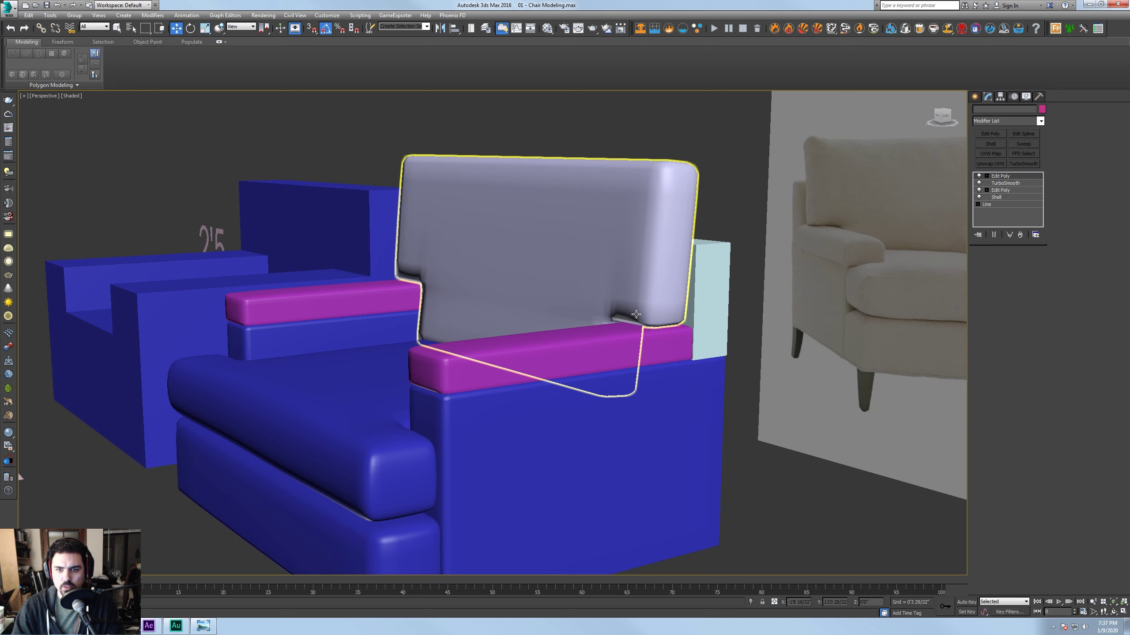
{"action": "middle_click_drag", "start_coordinate": [653, 294], "coordinate": [752, 315], "text": "alt"}
{"action": "left_click", "coordinate": [978, 176]}
{"action": "left_click", "coordinate": [978, 183]}
{"action": "left_click", "coordinate": [999, 192]}
{"action": "key", "text": "F3"}
{"action": "key", "text": "F3"}
{"action": "key", "text": "F4"}
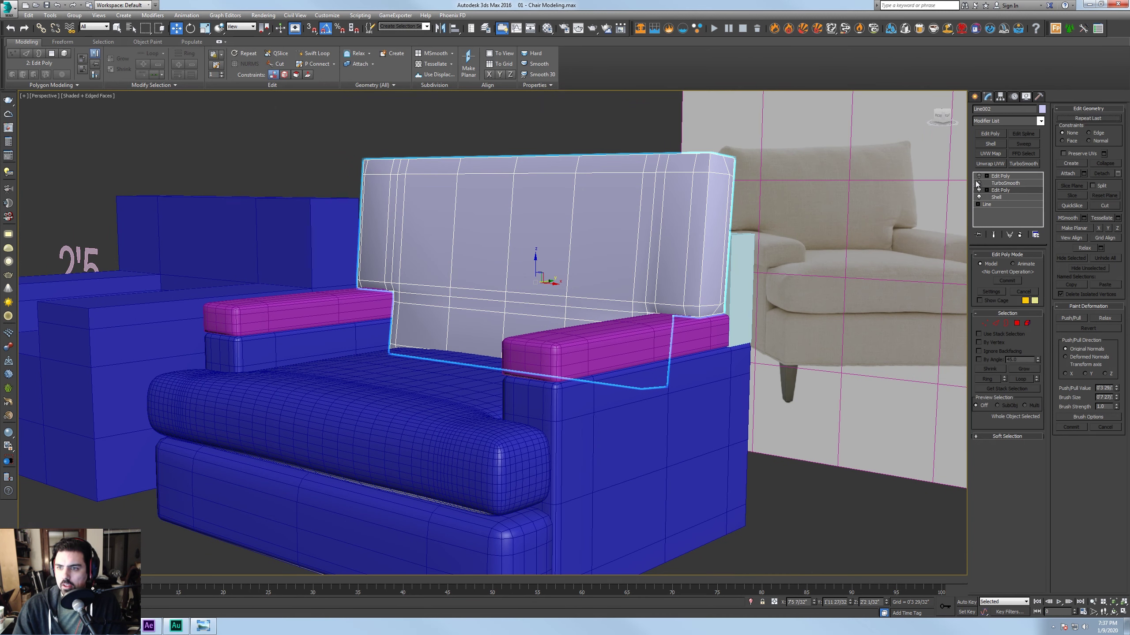
Try the re-enabled TurboSmooth without Explicit Normals, restore that option, and return to the upper Edit Poly
{"action": "left_click", "coordinate": [1000, 183]}
{"action": "left_click", "coordinate": [978, 182]}
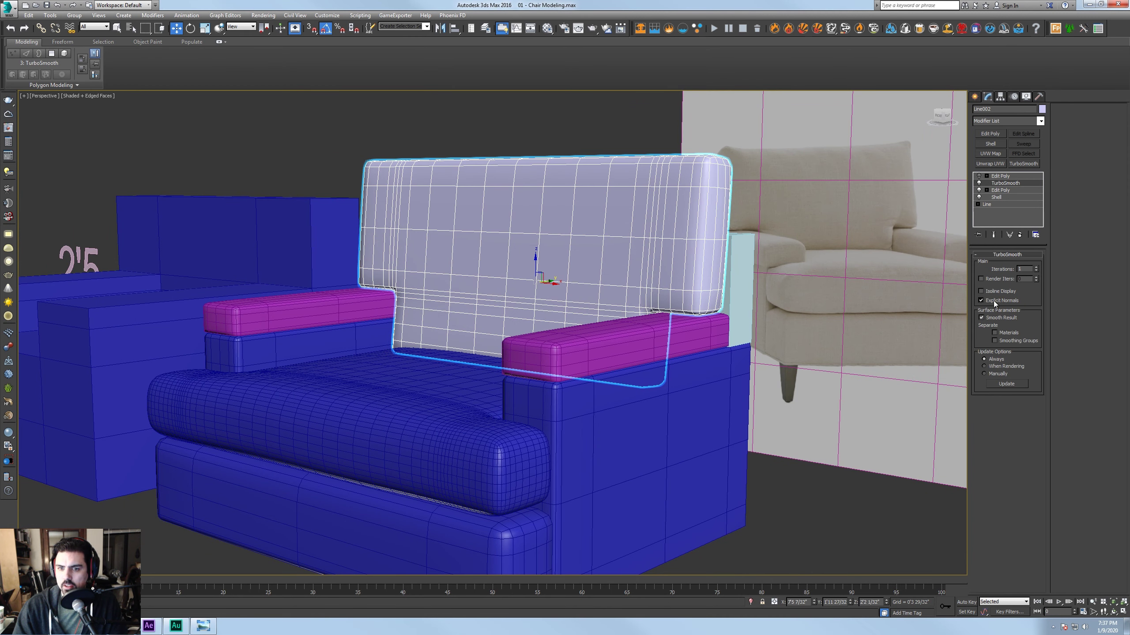
{"action": "left_click", "coordinate": [995, 301]}
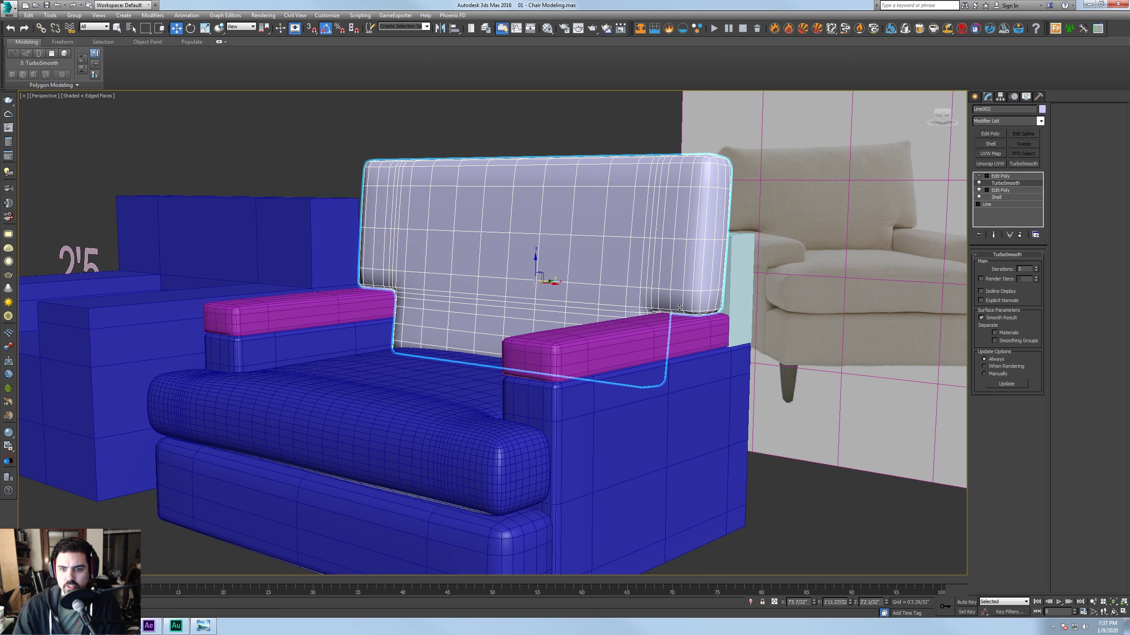
{"action": "left_click", "coordinate": [980, 300]}
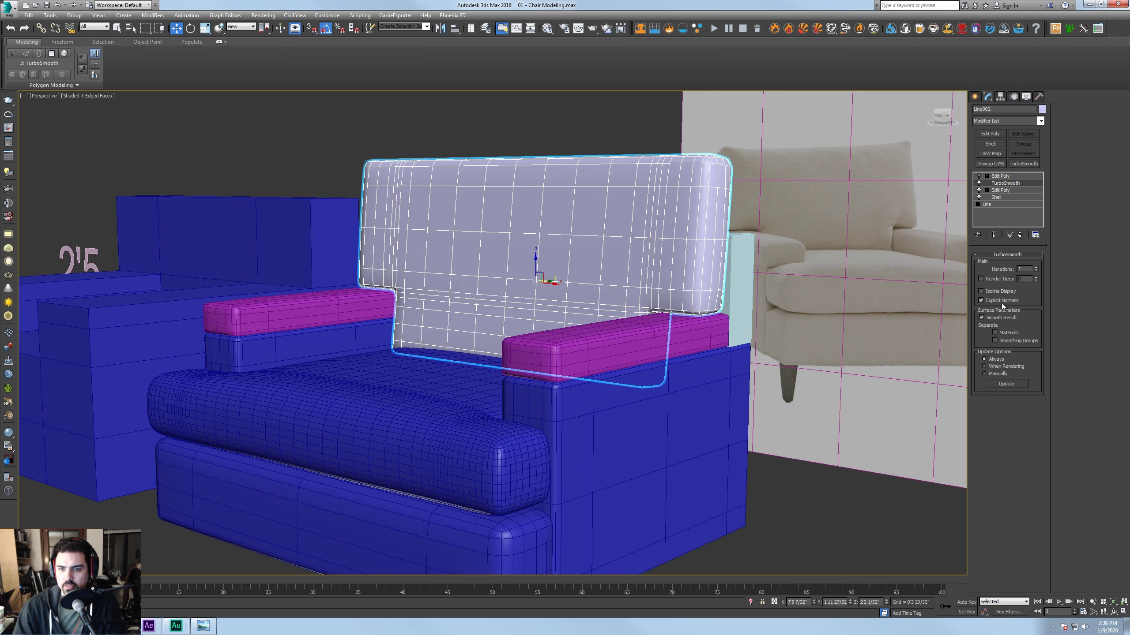
{"action": "left_click", "coordinate": [999, 176]}
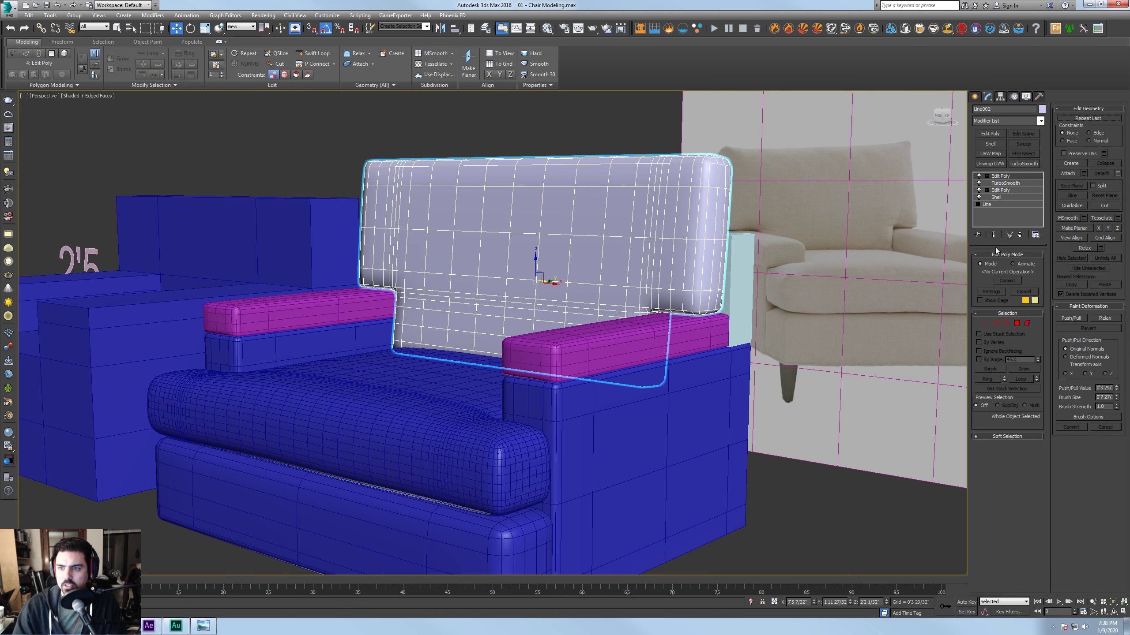
Select the whole back cushion element and auto-smooth it again with a different threshold
{"action": "left_click", "coordinate": [1027, 324]}
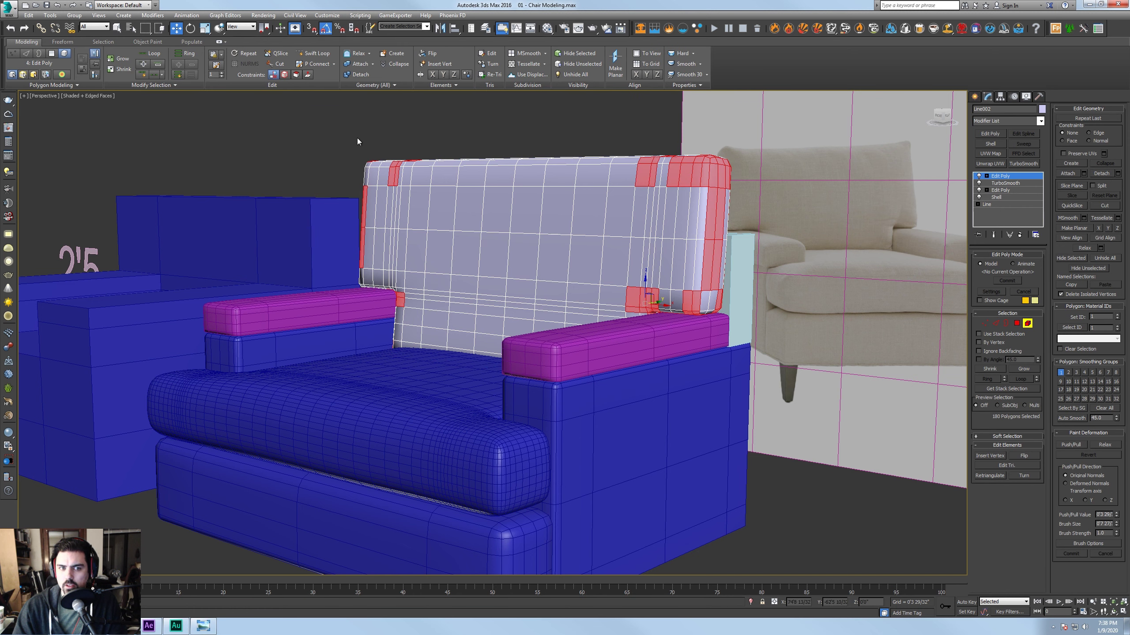
{"action": "left_click", "coordinate": [376, 178]}
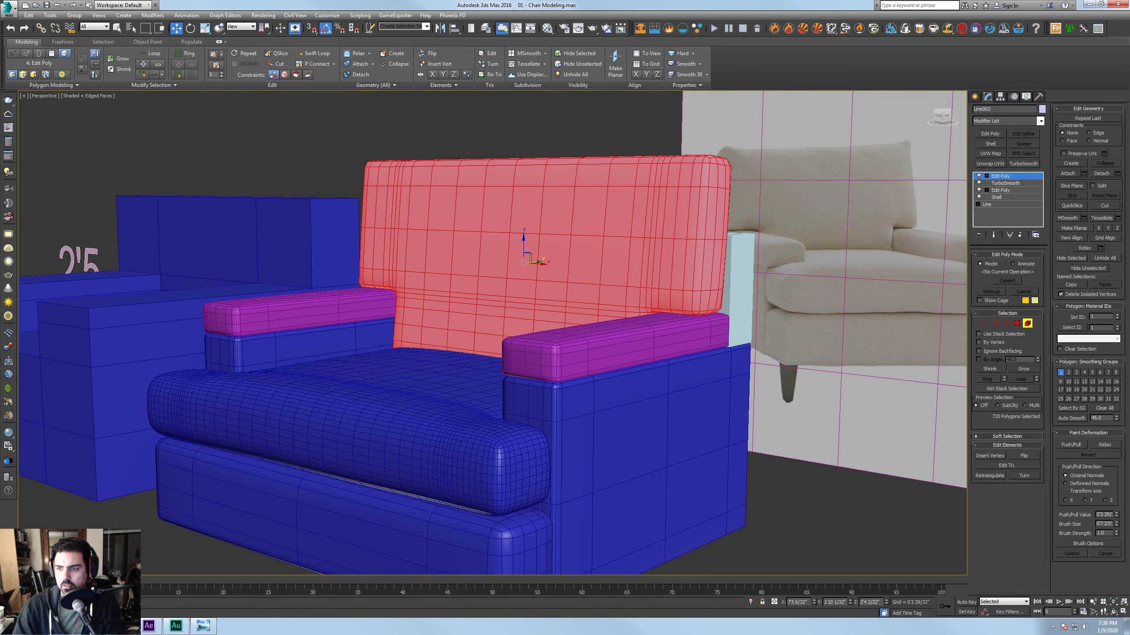
{"action": "left_click", "coordinate": [1081, 419]}
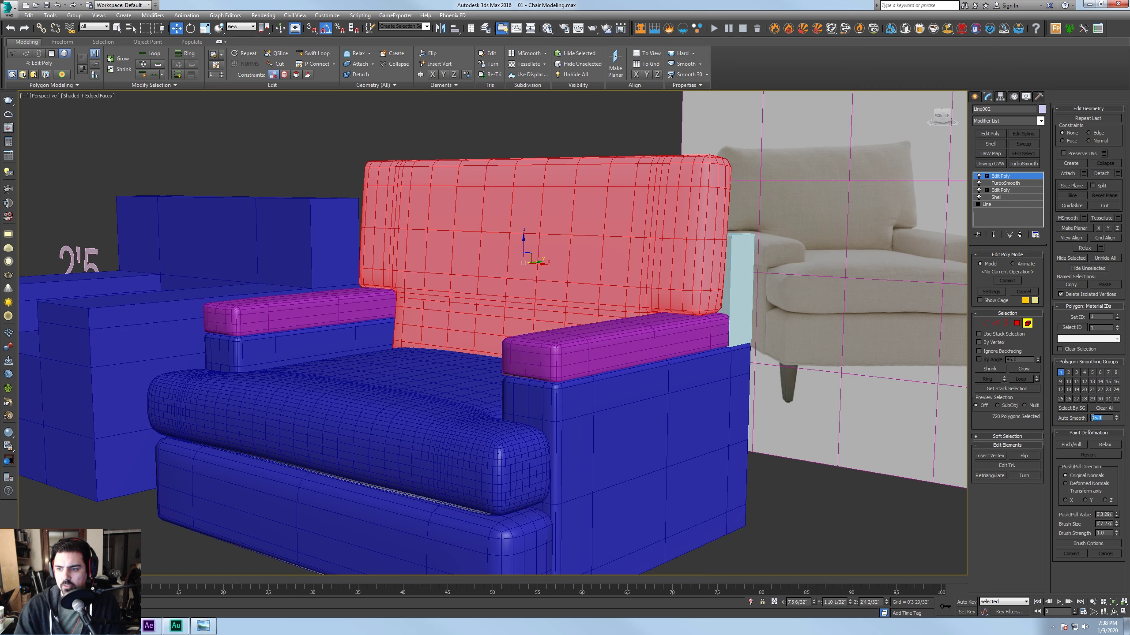
{"action": "left_click", "coordinate": [1025, 323]}
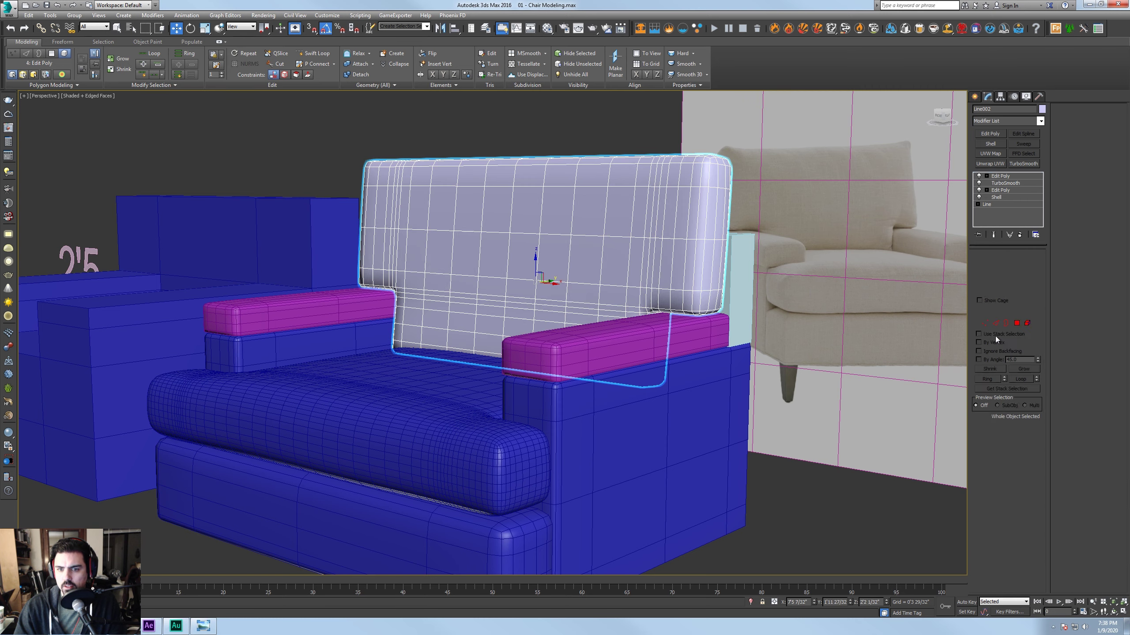
{"action": "left_click", "coordinate": [807, 404]}
{"action": "left_click", "coordinate": [672, 293]}
Delete the extra Edit Poly from the back cushion and raise its TurboSmooth iterations
{"action": "middle_click_drag", "start_coordinate": [673, 293], "coordinate": [759, 293], "text": "alt"}
{"action": "right_click", "coordinate": [996, 184]}
{"action": "left_click", "coordinate": [1018, 196]}
{"action": "left_click", "coordinate": [811, 506]}
{"action": "left_click", "coordinate": [693, 266]}
{"action": "left_click", "coordinate": [1035, 266]}
{"action": "left_click", "coordinate": [880, 508]}
Select the backrest block behind the cushion and shift its four upper front vertices slightly in depth
{"action": "mouse_move", "coordinate": [881, 508]}
{"action": "middle_mouse_down", "text": "alt"}
{"action": "mouse_move", "coordinate": [797, 424]}
{"action": "mouse_move", "coordinate": [775, 383]}
{"action": "mouse_move", "coordinate": [677, 380]}
{"action": "middle_mouse_up", "text": "alt"}
{"action": "key", "text": "F4"}
{"action": "left_click", "coordinate": [555, 265]}
{"action": "middle_click_drag", "start_coordinate": [554, 264], "coordinate": [580, 277], "text": "alt"}
{"action": "left_click", "coordinate": [1025, 323]}
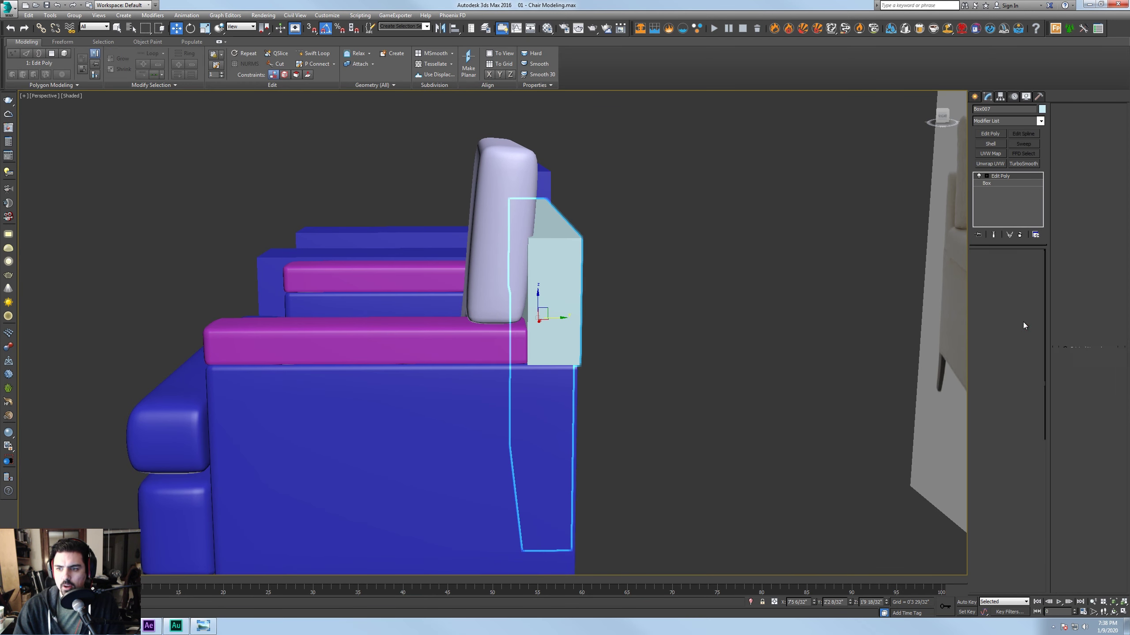
{"action": "left_click", "coordinate": [985, 323]}
{"action": "middle_click_drag", "start_coordinate": [657, 289], "coordinate": [650, 287], "text": "alt"}
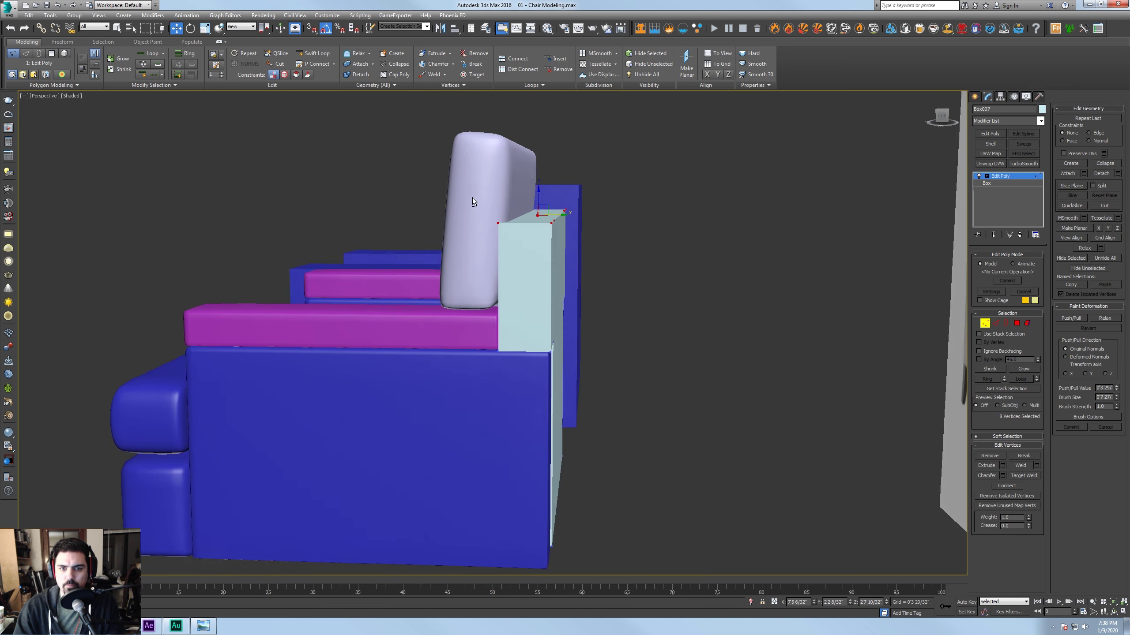
{"action": "middle_click_drag", "start_coordinate": [472, 198], "coordinate": [469, 182], "text": "alt"}
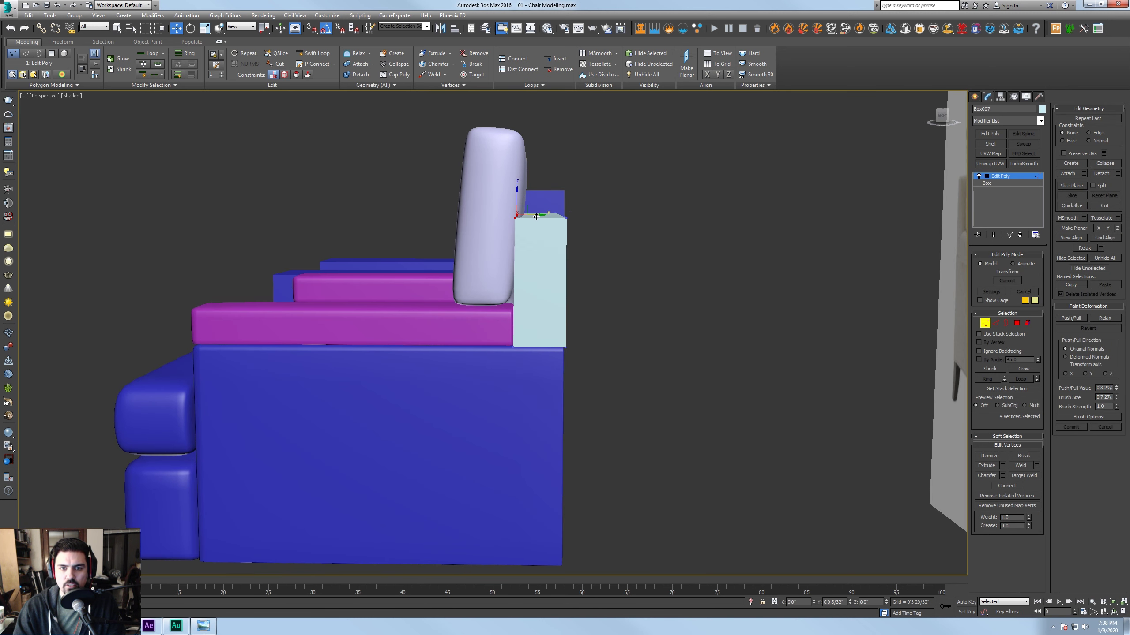
{"action": "mouse_move", "coordinate": [563, 227]}
{"action": "middle_mouse_down", "text": "alt"}
{"action": "mouse_move", "coordinate": [581, 241]}
{"action": "mouse_move", "coordinate": [562, 241]}
{"action": "middle_mouse_up", "text": "alt"}
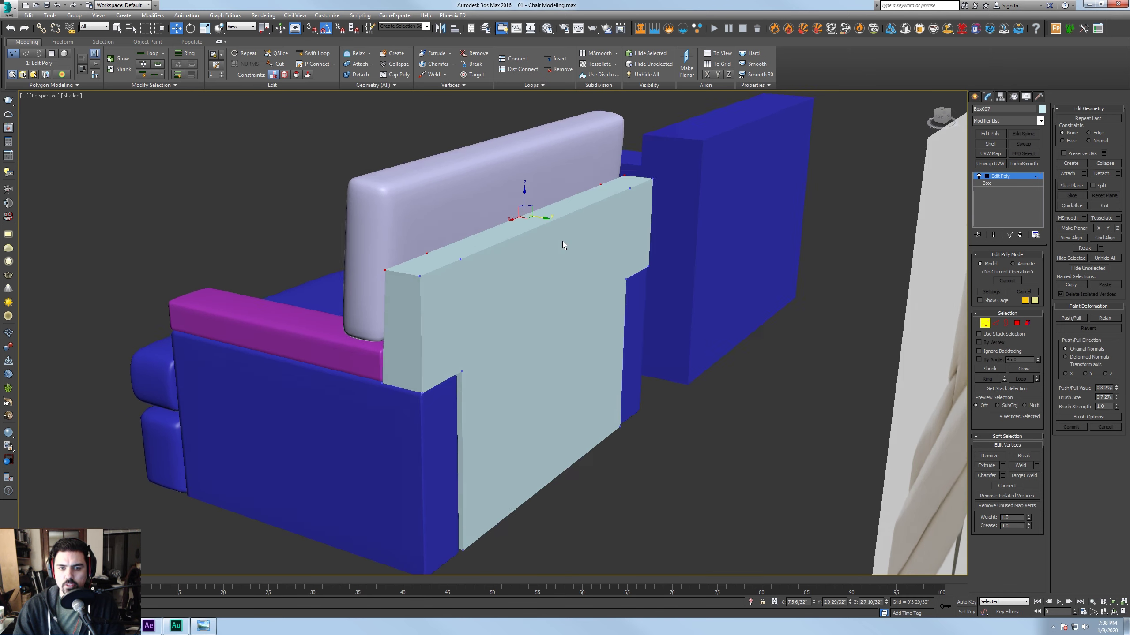
Leave vertex editing, isolate the backrest and show its edged faces
{"action": "left_click", "coordinate": [985, 323]}
{"action": "right_click", "coordinate": [596, 247]}
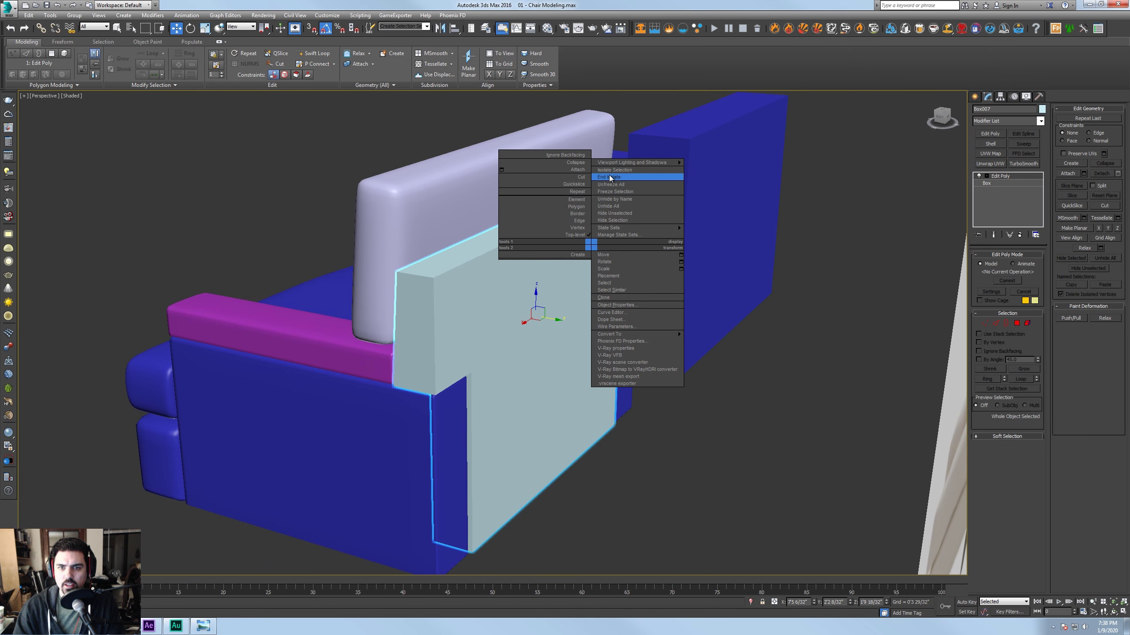
{"action": "left_click", "coordinate": [607, 176]}
{"action": "key", "text": "F4"}
{"action": "mouse_move", "coordinate": [607, 172]}
{"action": "middle_mouse_down", "text": "alt"}
{"action": "mouse_move", "coordinate": [621, 239]}
{"action": "mouse_move", "coordinate": [683, 238]}
{"action": "mouse_move", "coordinate": [590, 230]}
{"action": "mouse_move", "coordinate": [631, 207]}
{"action": "mouse_move", "coordinate": [707, 208]}
{"action": "mouse_move", "coordinate": [756, 228]}
{"action": "mouse_move", "coordinate": [640, 245]}
{"action": "mouse_move", "coordinate": [747, 251]}
{"action": "middle_mouse_up", "text": "alt"}
Add Swift Loop support loops close to the backrest's top, outer side and bottom edges
{"action": "left_click", "coordinate": [327, 53]}
{"action": "left_click", "coordinate": [720, 208]}
{"action": "left_click", "coordinate": [762, 231]}
{"action": "left_click", "coordinate": [649, 249]}
{"action": "left_click", "coordinate": [757, 255]}
{"action": "left_click", "coordinate": [745, 446]}
Add a vertical loop inside the lower panel's side and a horizontal loop just above the wide section's underside, finishing edge editing
{"action": "middle_click_drag", "start_coordinate": [557, 353], "coordinate": [615, 381], "text": "alt"}
{"action": "left_click", "coordinate": [465, 255]}
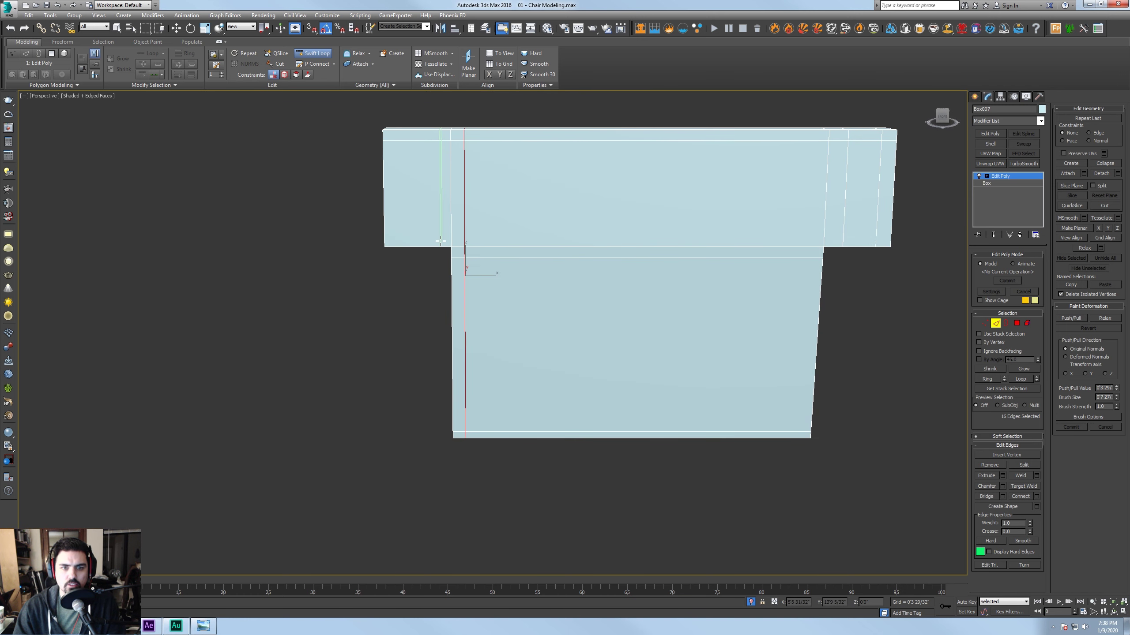
{"action": "middle_click_drag", "start_coordinate": [403, 242], "coordinate": [502, 240], "text": "alt"}
{"action": "left_click", "coordinate": [414, 234]}
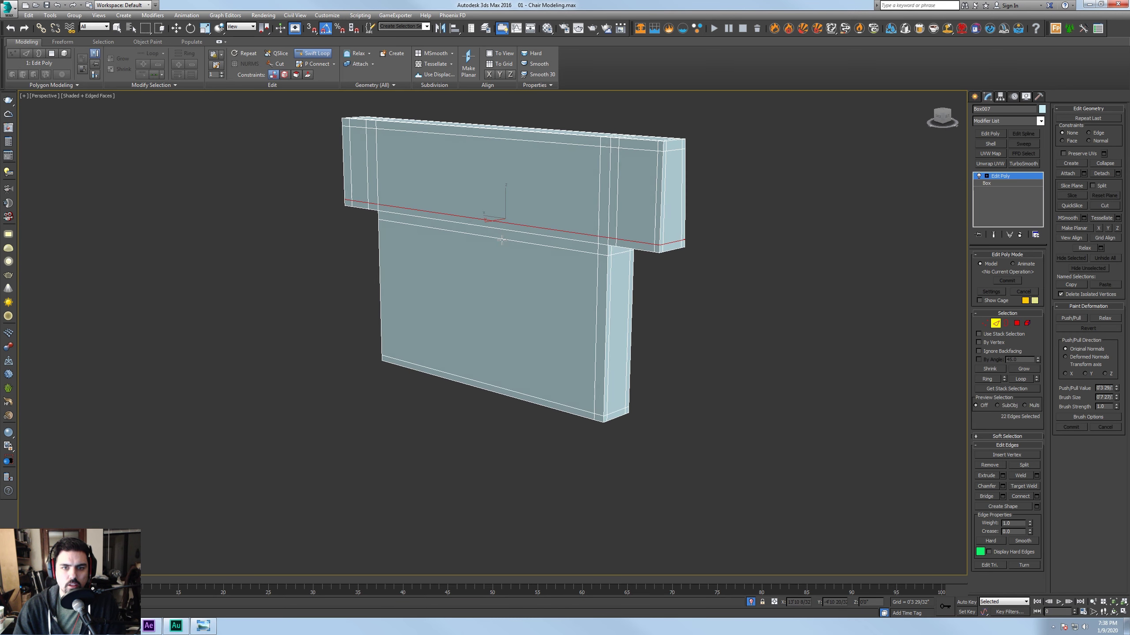
{"action": "right_click", "coordinate": [587, 223]}
{"action": "middle_click_drag", "start_coordinate": [832, 209], "coordinate": [683, 229], "text": "alt"}
{"action": "left_click", "coordinate": [996, 323]}
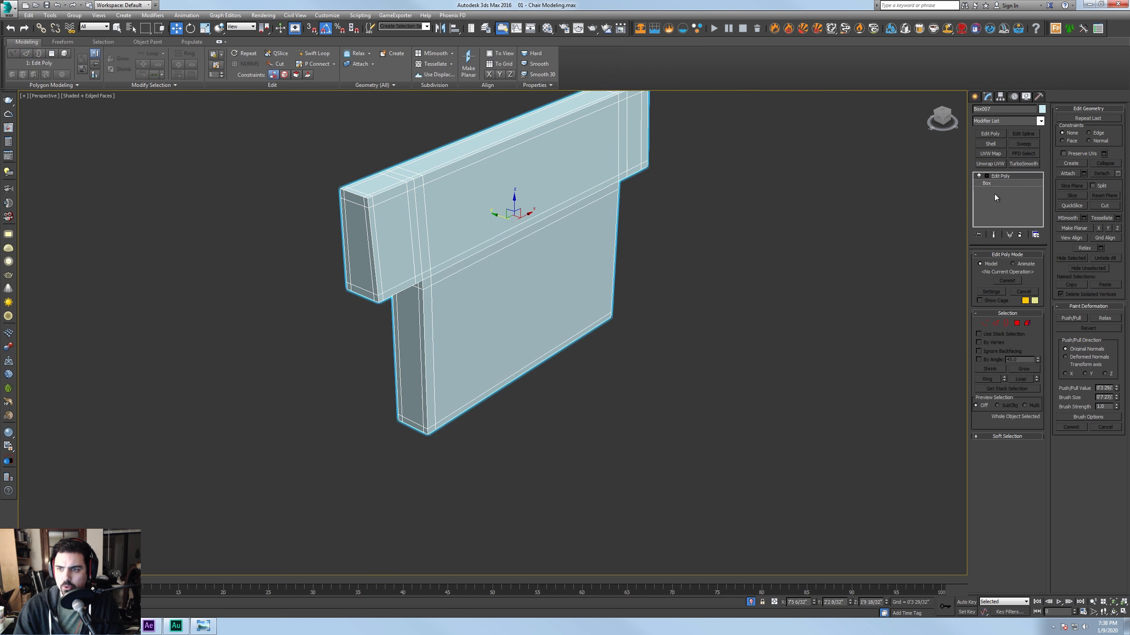
Apply TurboSmooth with Explicit Normals to the backrest and check its rounded edges
{"action": "left_click", "coordinate": [1023, 164]}
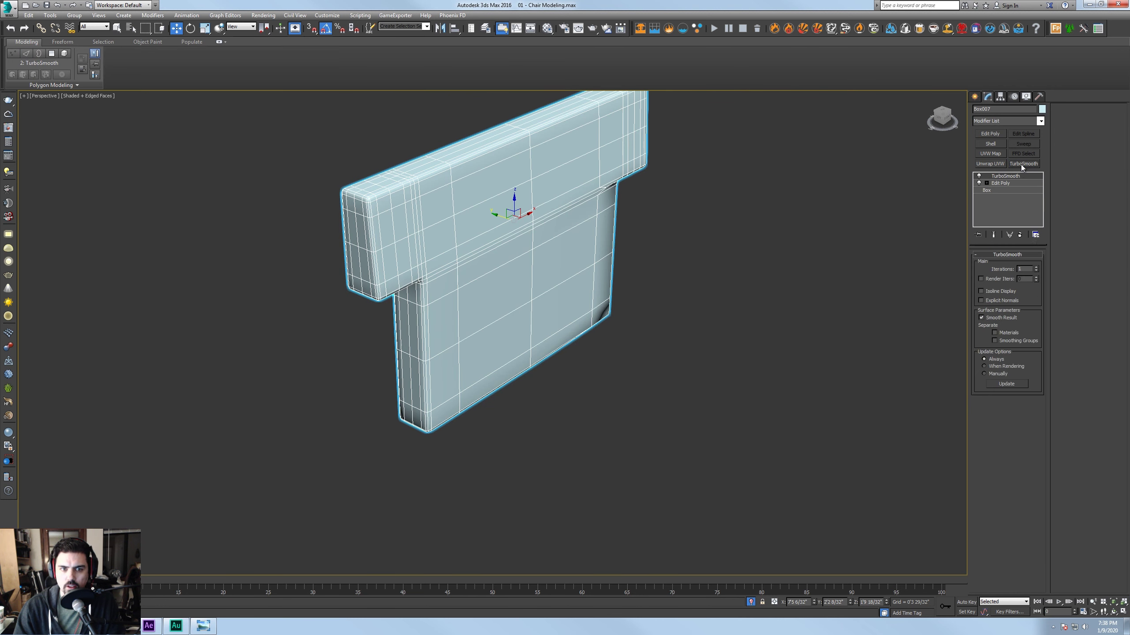
{"action": "left_click", "coordinate": [1000, 301]}
{"action": "middle_click_drag", "start_coordinate": [776, 320], "coordinate": [686, 299], "text": "alt"}
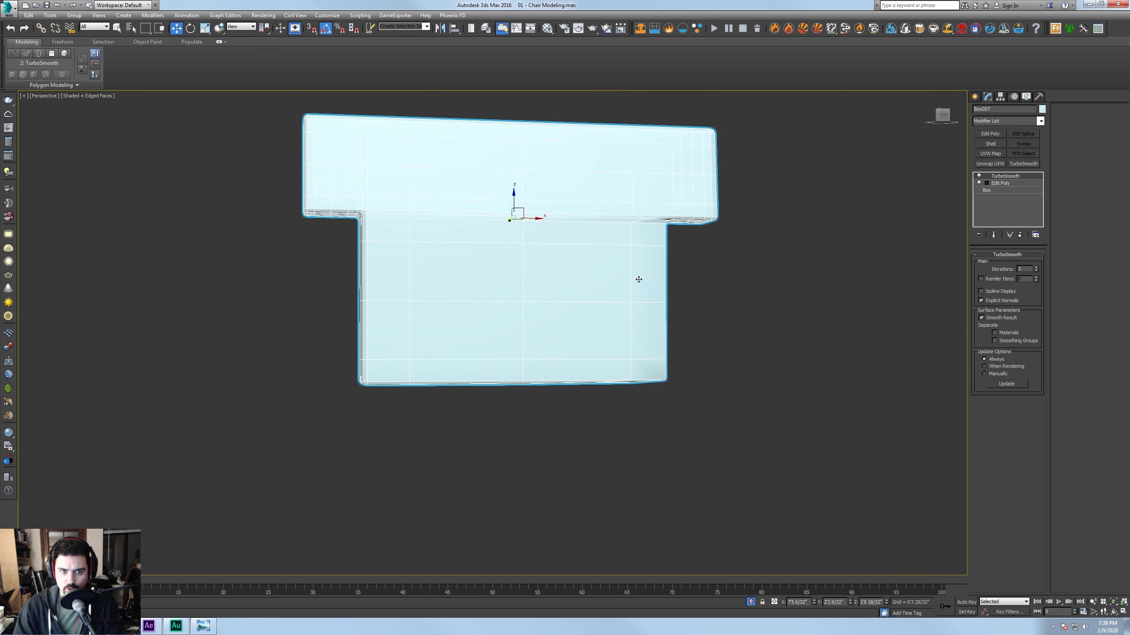
{"action": "scroll", "coordinate": [672, 267], "scroll_direction": "up", "scroll_amount": 5}
{"action": "scroll", "coordinate": [672, 267], "scroll_direction": "down", "scroll_amount": 4}
{"action": "middle_click_drag", "start_coordinate": [653, 247], "coordinate": [678, 184], "text": "alt"}
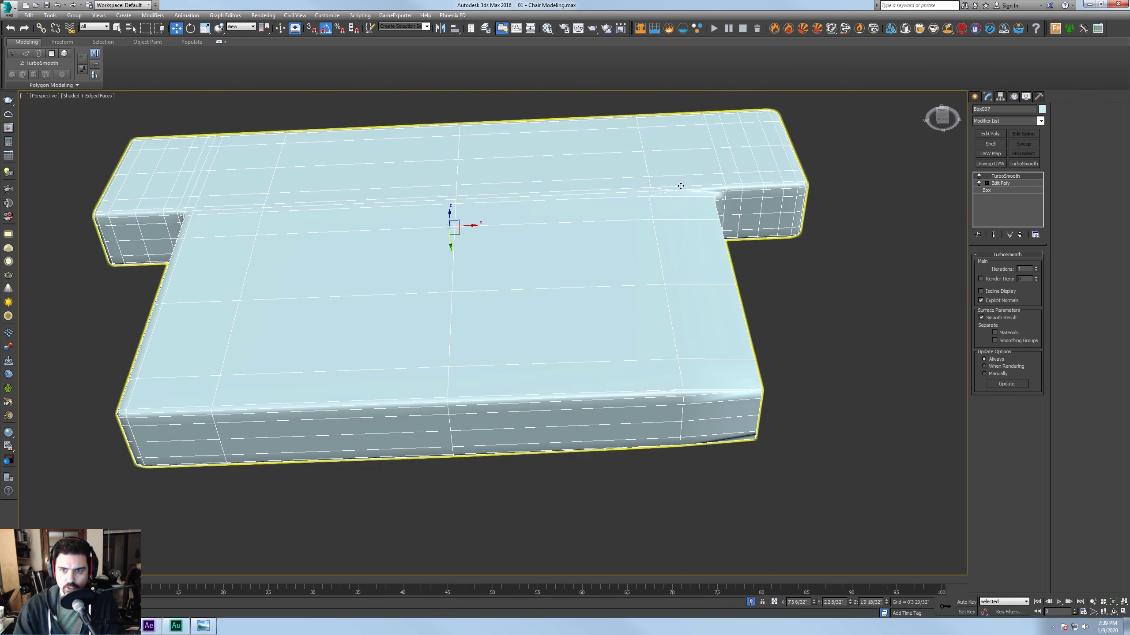
Compare the backrest's notch and bottom corners with TurboSmooth switched off and on
{"action": "left_click", "coordinate": [979, 176]}
{"action": "middle_click_drag", "start_coordinate": [767, 176], "coordinate": [691, 188], "text": "alt"}
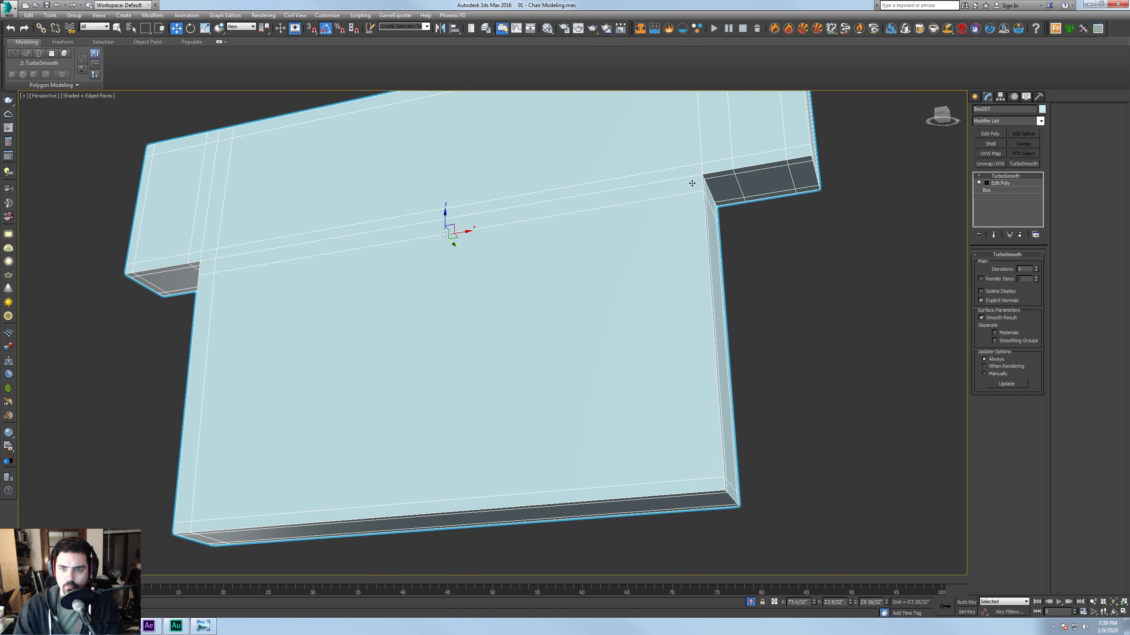
{"action": "middle_click_drag", "start_coordinate": [712, 473], "coordinate": [717, 488]}
{"action": "left_click", "coordinate": [979, 175]}
{"action": "middle_click_drag", "start_coordinate": [706, 247], "coordinate": [649, 302]}
{"action": "middle_click_drag", "start_coordinate": [627, 381], "coordinate": [204, 311], "text": "alt"}
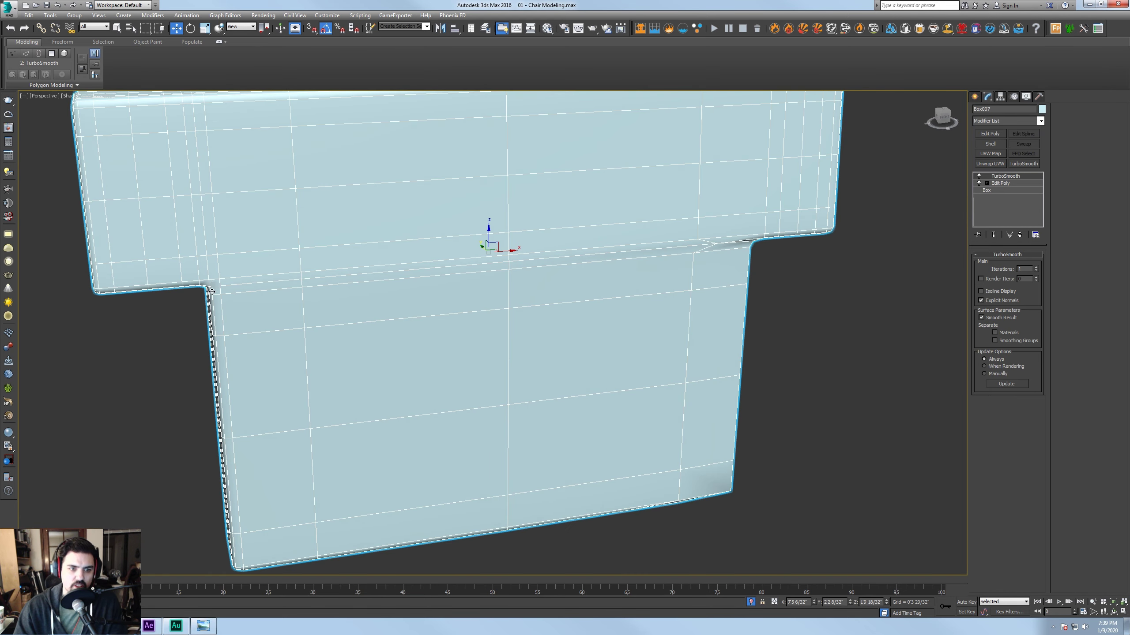
{"action": "middle_click_drag", "start_coordinate": [326, 366], "coordinate": [904, 210], "text": "alt"}
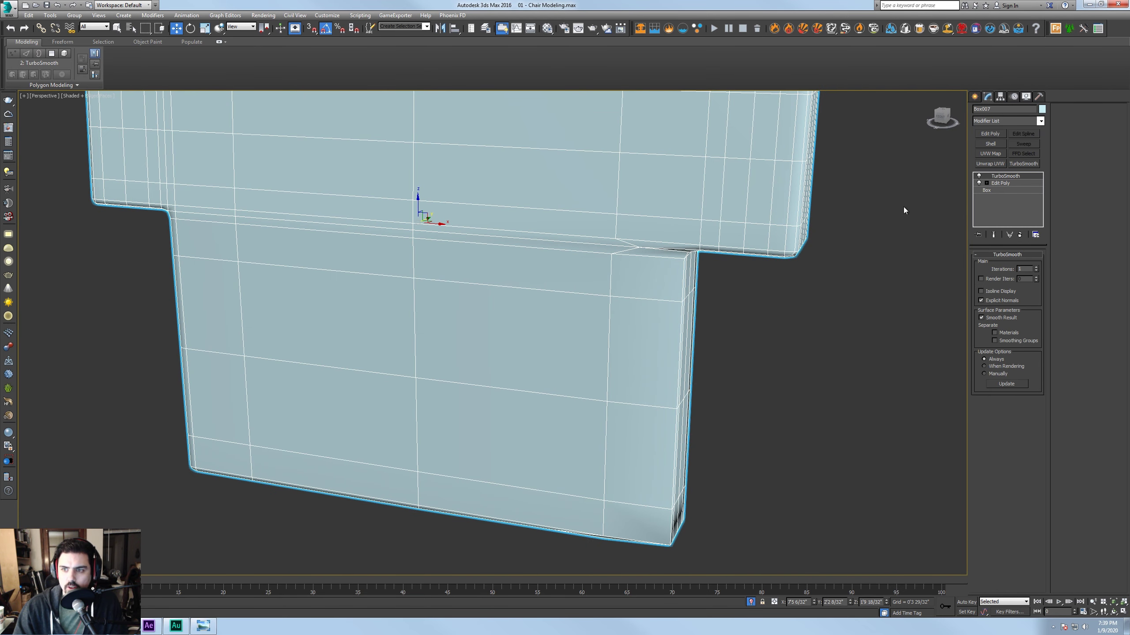
Add the missing vertical support loop beside the lower panel's unsupported side edge in the Edit Poly, with TurboSmooth switched back on
{"action": "left_click", "coordinate": [978, 175]}
{"action": "left_click", "coordinate": [1005, 183]}
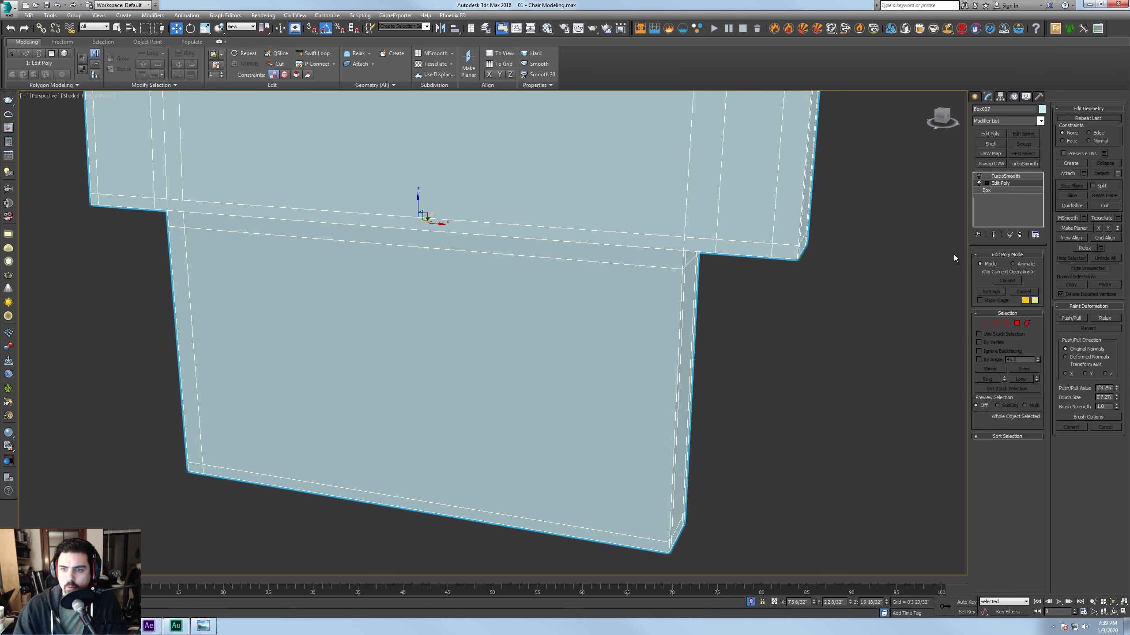
{"action": "left_click", "coordinate": [321, 54]}
{"action": "left_click", "coordinate": [666, 356]}
{"action": "left_click", "coordinate": [978, 175]}
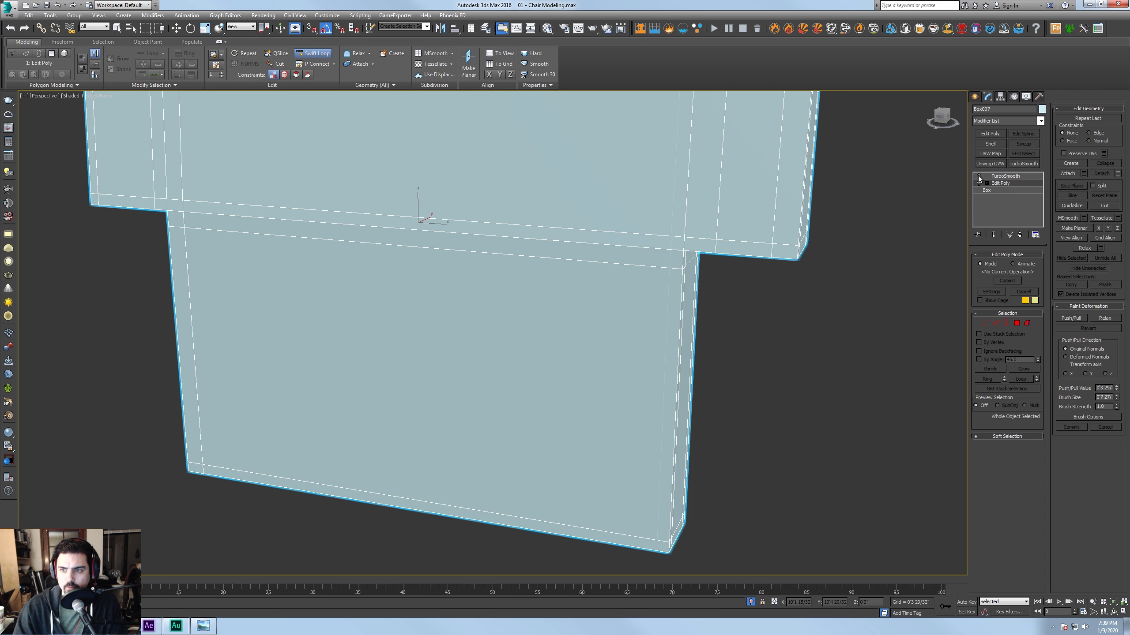
{"action": "left_click", "coordinate": [1006, 176]}
{"action": "middle_click_drag", "start_coordinate": [780, 272], "coordinate": [786, 244], "text": "alt"}
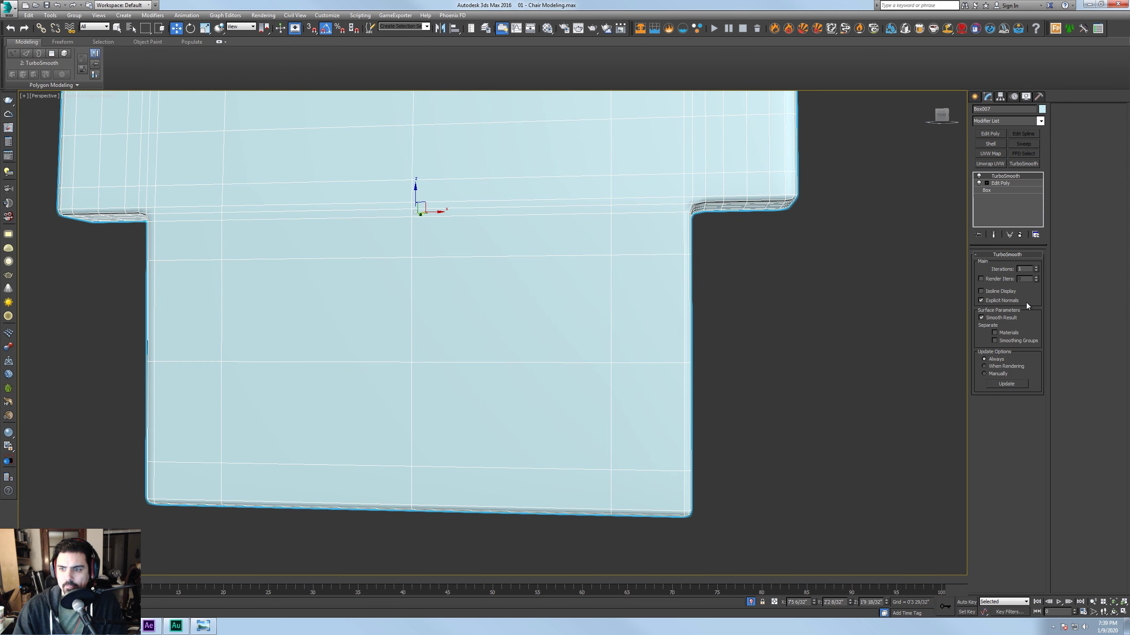
End the backrest's isolation, hide the edged faces and deselect it
{"action": "scroll", "coordinate": [796, 311], "scroll_direction": "down", "scroll_amount": 3}
{"action": "middle_click_drag", "start_coordinate": [795, 308], "coordinate": [684, 258], "text": "alt"}
{"action": "right_click", "coordinate": [684, 258]}
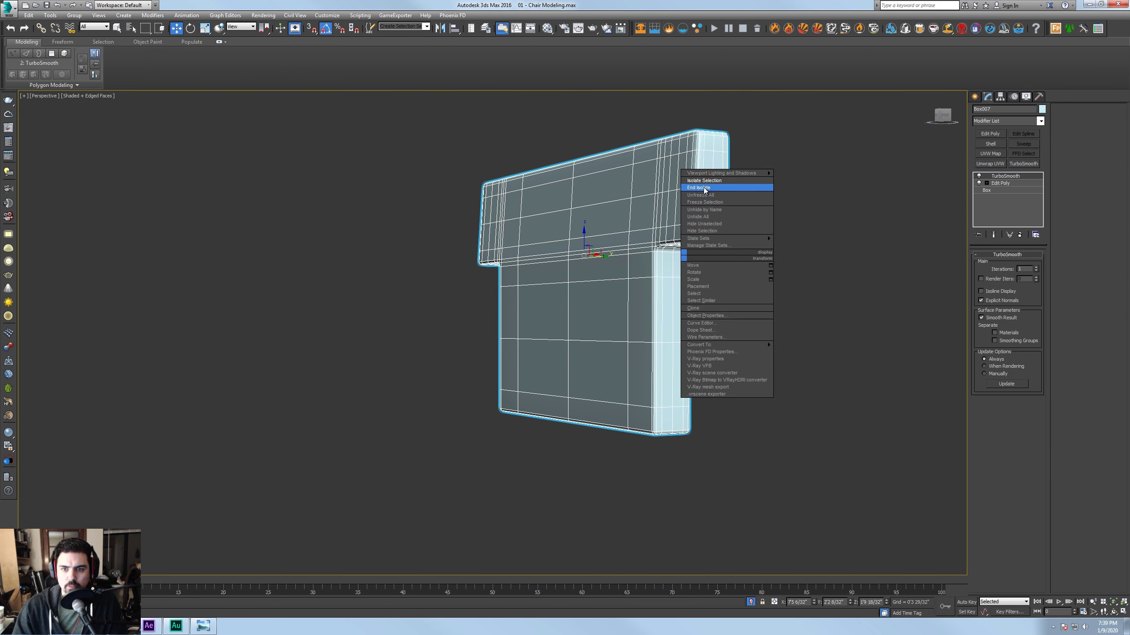
{"action": "left_click", "coordinate": [708, 183]}
{"action": "key", "text": "F4"}
{"action": "left_click", "coordinate": [711, 323]}
Select the back cushion and examine its mesh and shading along the loops just above the seat
{"action": "middle_click_drag", "start_coordinate": [706, 325], "coordinate": [773, 295], "text": "alt"}
{"action": "scroll", "coordinate": [683, 305], "scroll_direction": "up", "scroll_amount": 4}
{"action": "middle_click_drag", "start_coordinate": [674, 306], "coordinate": [697, 261], "text": "alt"}
{"action": "left_click", "coordinate": [479, 260]}
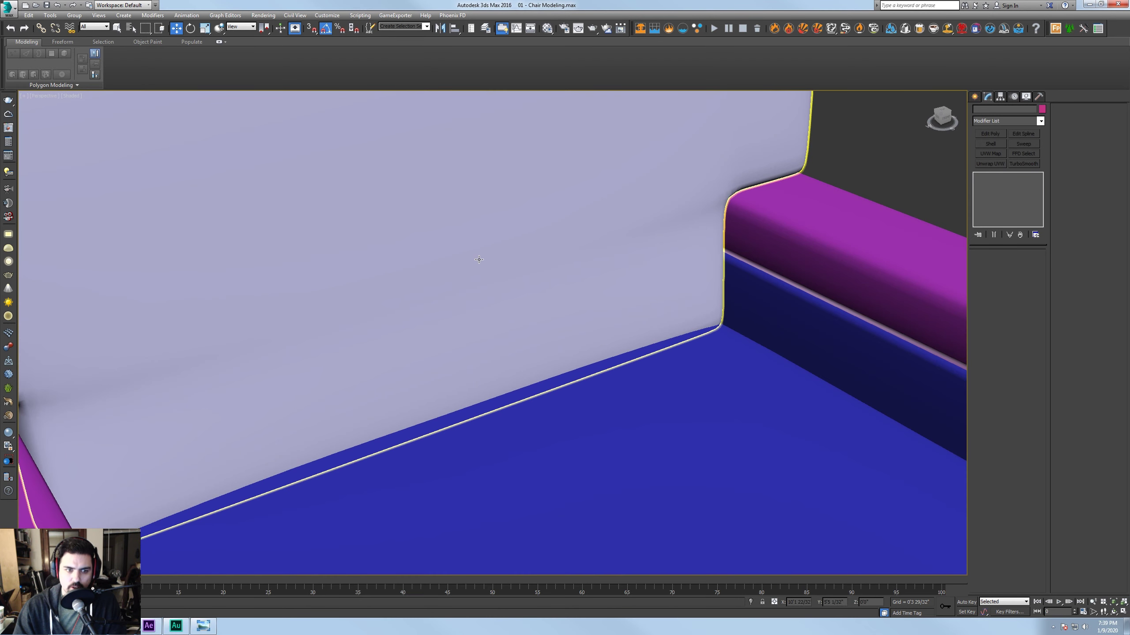
{"action": "left_click", "coordinate": [394, 293]}
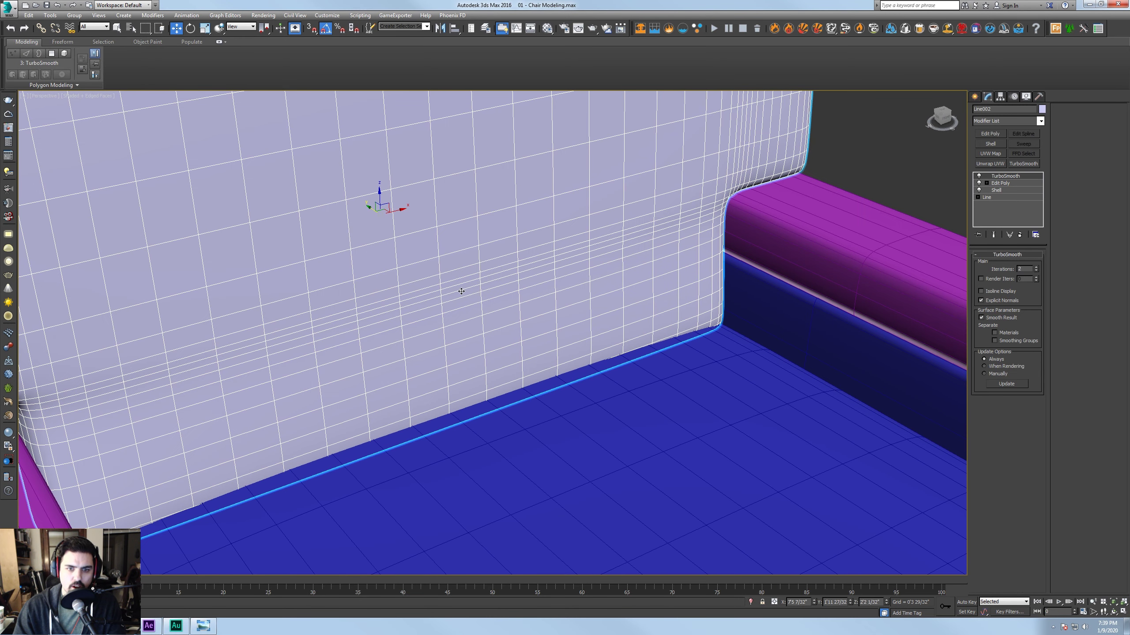
{"action": "left_click", "coordinate": [1000, 183]}
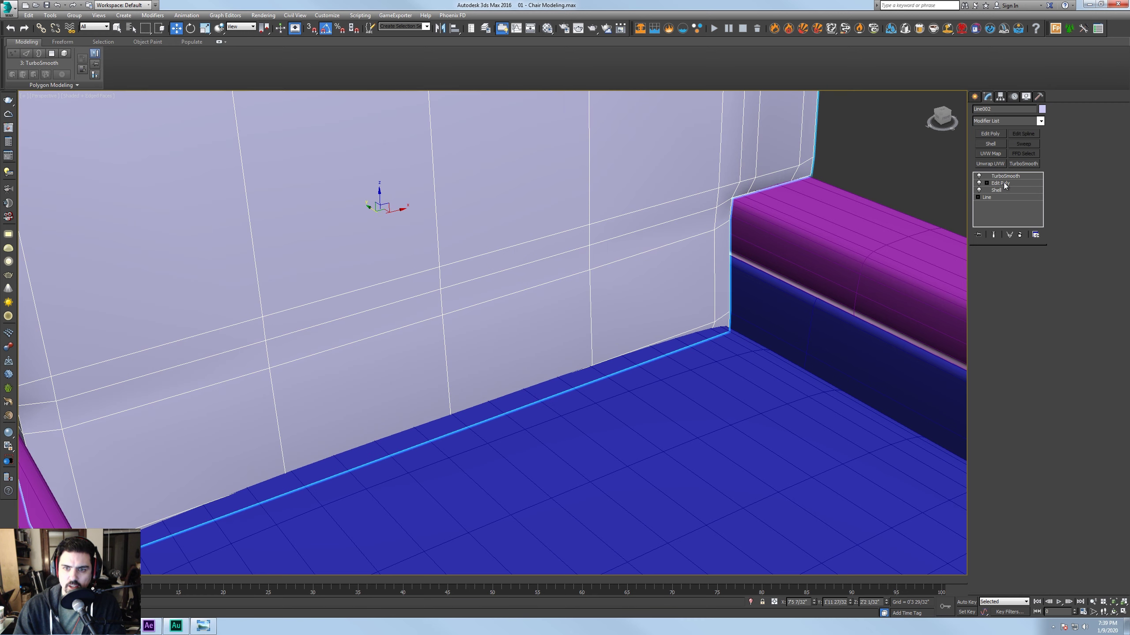
{"action": "middle_click_drag", "start_coordinate": [361, 297], "coordinate": [455, 272], "text": "alt"}
{"action": "key", "text": "Up"}
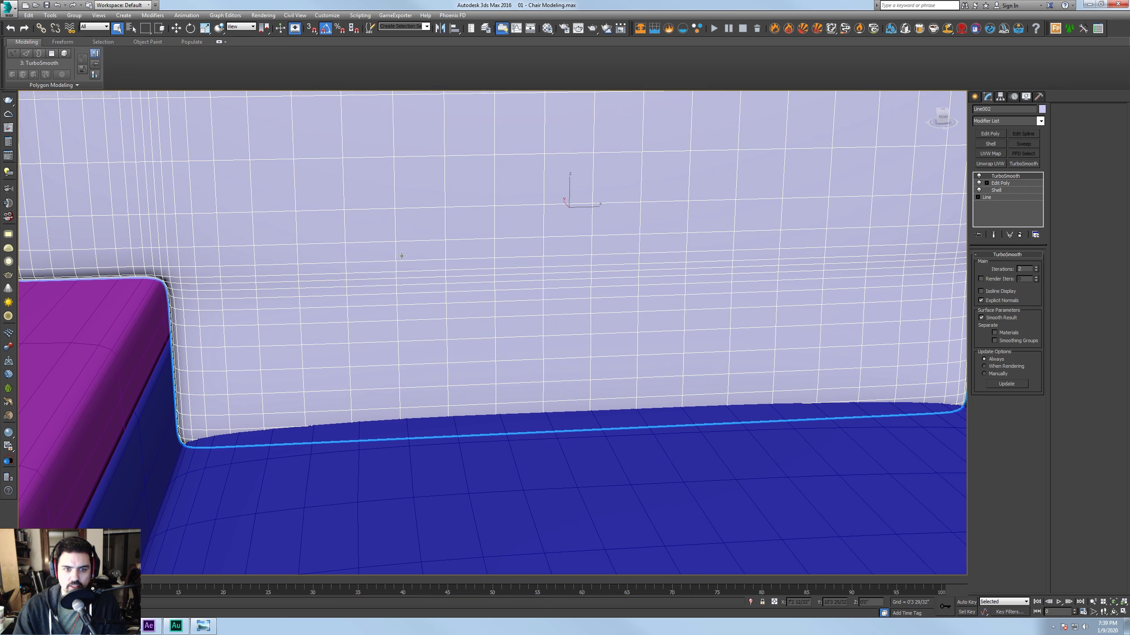
Spread the middle vertices of the back cushion's three closely spaced horizontal loops apart vertically, with TurboSmooth switched off
{"action": "left_click", "coordinate": [979, 176]}
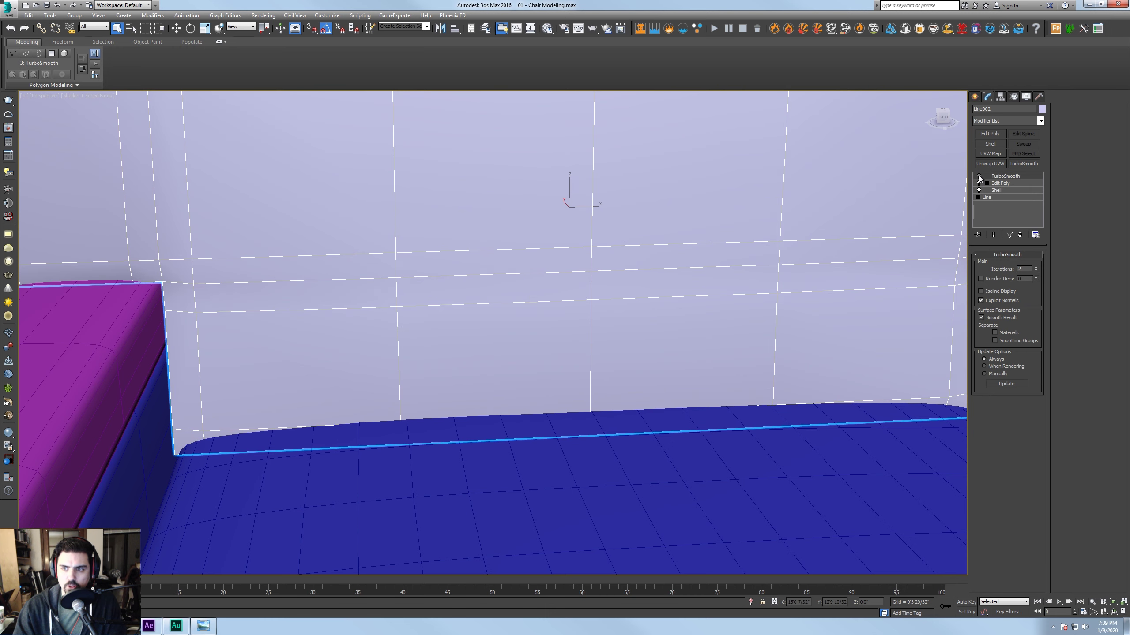
{"action": "left_click", "coordinate": [1000, 183]}
{"action": "key", "text": "1"}
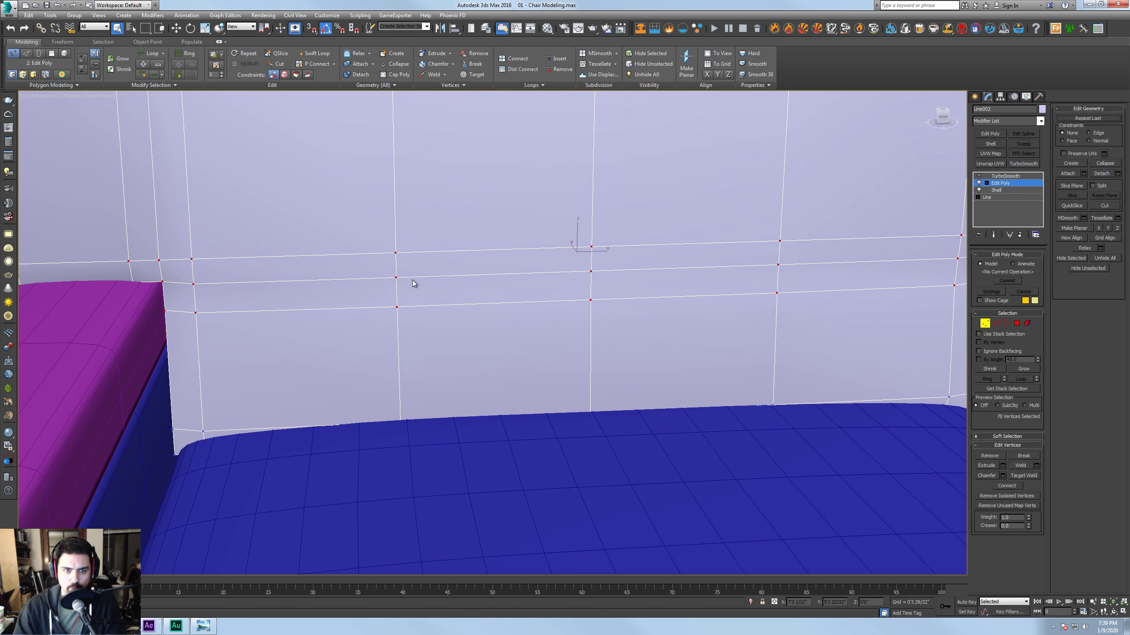
{"action": "mouse_move", "coordinate": [415, 259]}
{"action": "middle_mouse_down", "text": "alt"}
{"action": "mouse_move", "coordinate": [429, 283]}
{"action": "mouse_move", "coordinate": [405, 288]}
{"action": "mouse_move", "coordinate": [411, 308]}
{"action": "mouse_move", "coordinate": [383, 289]}
{"action": "middle_mouse_up", "text": "alt"}
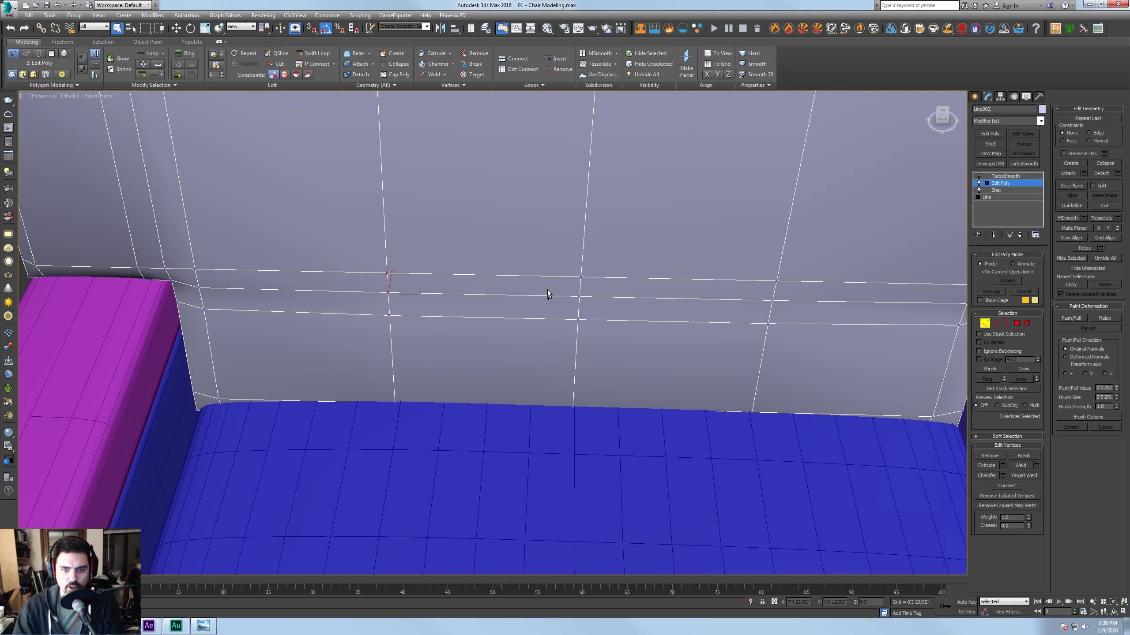
{"action": "left_click_drag", "start_coordinate": [786, 340], "coordinate": [783, 334], "text": "ctrl"}
{"action": "middle_click_drag", "start_coordinate": [783, 334], "coordinate": [609, 286], "text": "alt"}
{"action": "key", "text": "r"}
{"action": "left_click_drag", "start_coordinate": [579, 272], "coordinate": [577, 239]}
{"action": "middle_click_drag", "start_coordinate": [577, 239], "coordinate": [613, 279], "text": "alt"}
{"action": "left_click", "coordinate": [985, 324]}
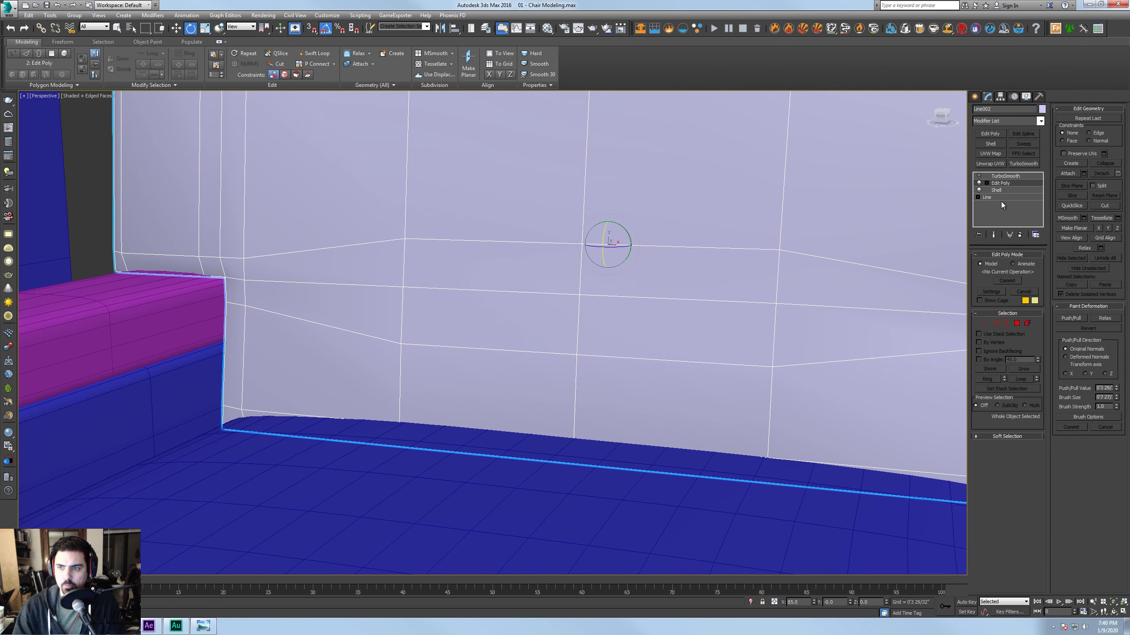
Restore the back cushion's TurboSmooth and inspect its smoothed front with edged faces hidden
{"action": "left_click", "coordinate": [991, 176]}
{"action": "scroll", "coordinate": [691, 295], "scroll_direction": "down", "scroll_amount": 4}
{"action": "middle_click_drag", "start_coordinate": [690, 295], "coordinate": [753, 306], "text": "alt"}
{"action": "key", "text": "F4"}
{"action": "left_click", "coordinate": [851, 251]}
{"action": "middle_click_drag", "start_coordinate": [851, 251], "coordinate": [734, 288], "text": "alt"}
{"action": "scroll", "coordinate": [736, 302], "scroll_direction": "up", "scroll_amount": 4}
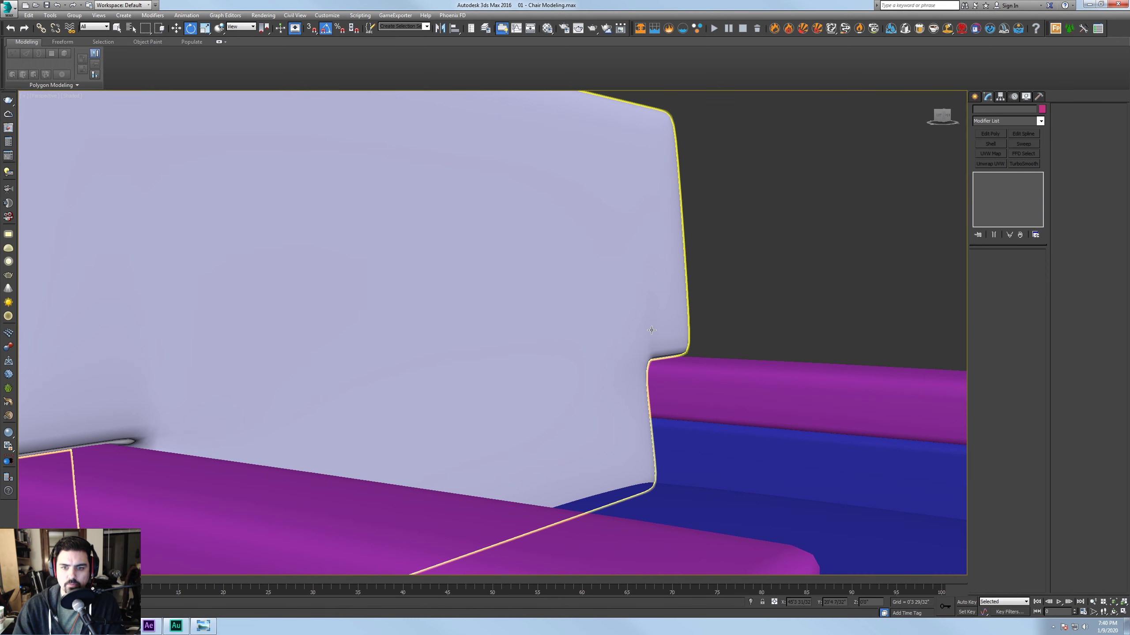
Select the chair's back cushion, disable its TurboSmooth modifier, and open Edit Poly at vertex level with edged faces shown
{"action": "key", "text": "F3"}
{"action": "key", "text": "F3"}
{"action": "left_click", "coordinate": [613, 275]}
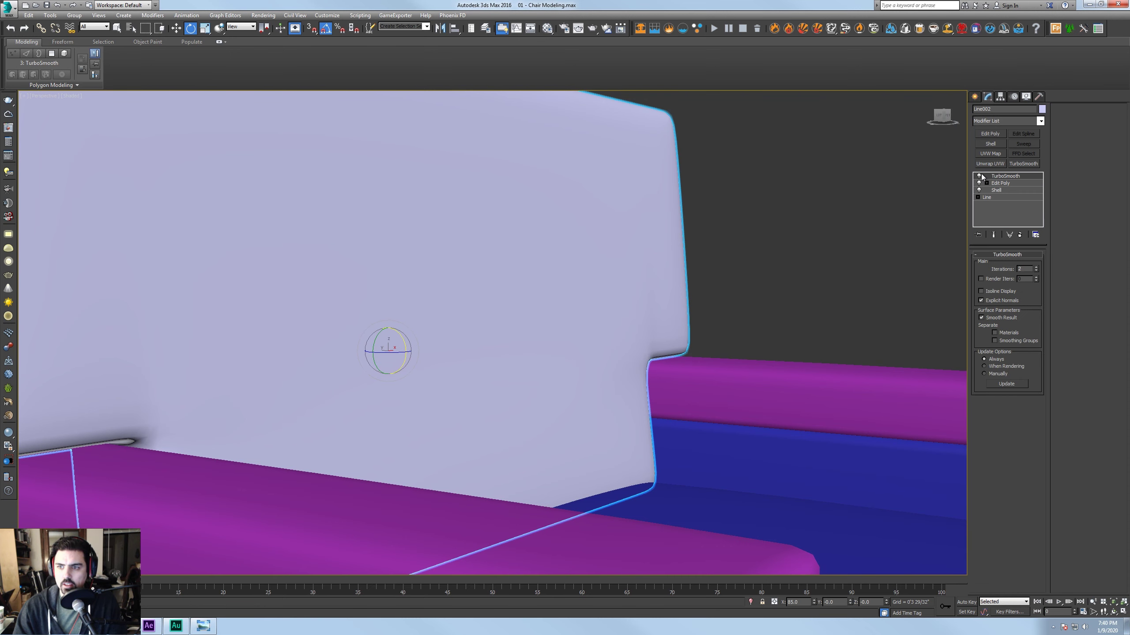
{"action": "left_click", "coordinate": [981, 174]}
{"action": "left_click", "coordinate": [981, 184]}
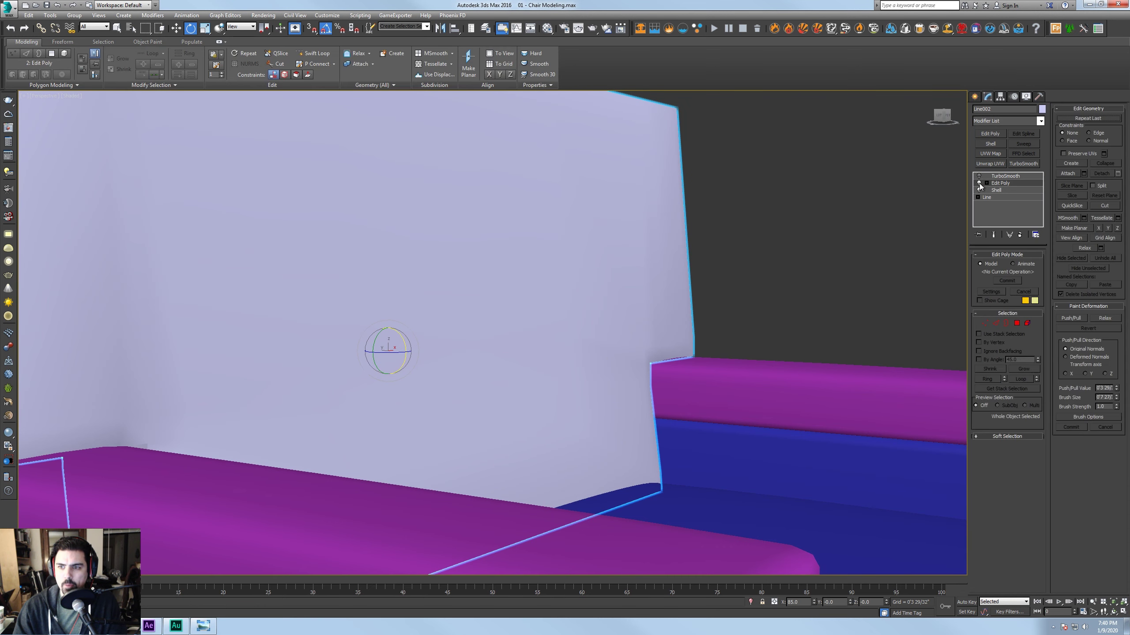
{"action": "key", "text": "F4"}
{"action": "middle_click_drag", "start_coordinate": [680, 279], "coordinate": [552, 347], "text": "alt"}
{"action": "key", "text": "2"}
{"action": "key", "text": "1"}
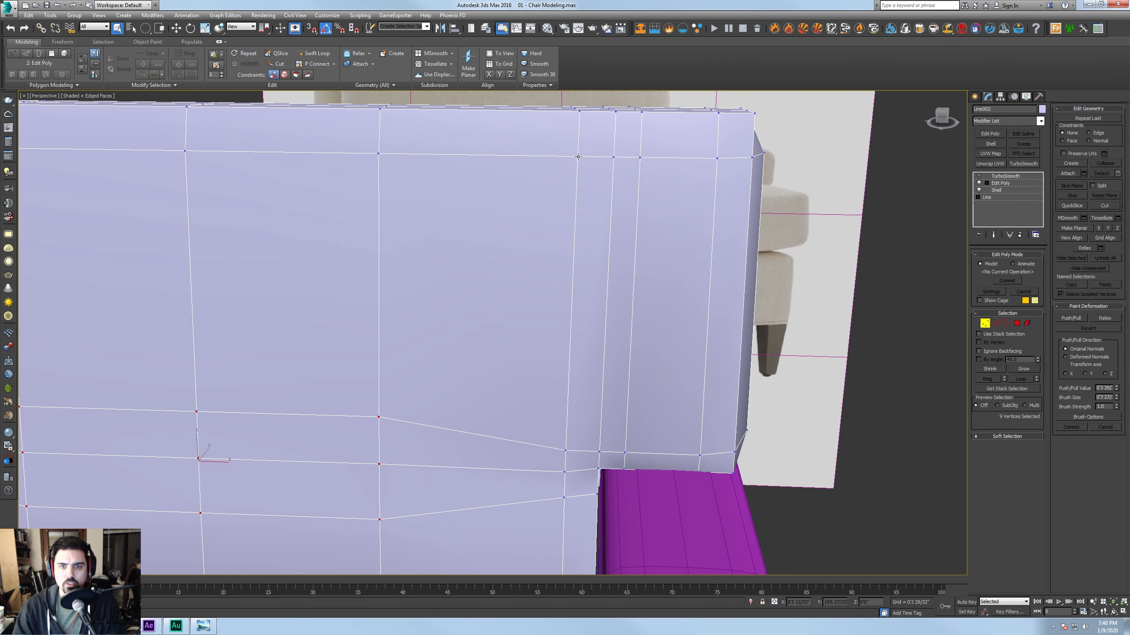
Spread the upper and lower front vertices apart on either side of the vertical edge above the right-hand armrest notch
{"action": "left_click", "coordinate": [577, 157]}
{"action": "key", "text": "w"}
{"action": "left_click_drag", "start_coordinate": [591, 157], "coordinate": [668, 158]}
{"action": "left_click", "coordinate": [639, 158]}
{"action": "left_click", "coordinate": [624, 453]}
{"action": "left_click_drag", "start_coordinate": [625, 453], "coordinate": [647, 453]}
{"action": "left_click", "coordinate": [565, 451]}
{"action": "left_click_drag", "start_coordinate": [578, 451], "coordinate": [569, 452]}
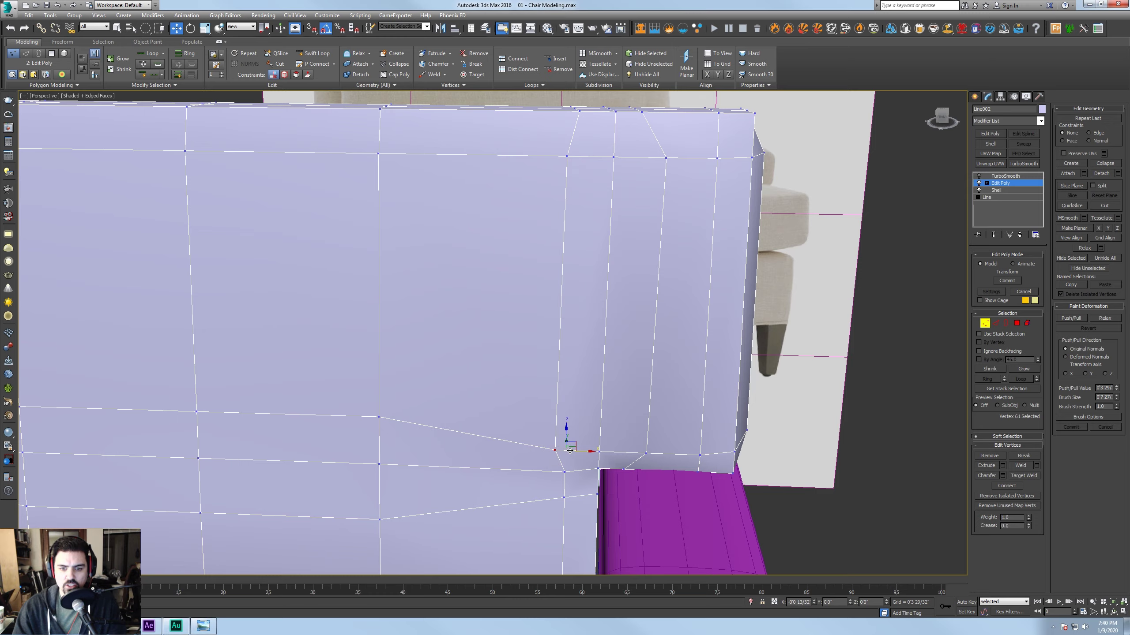
Spread the front vertices around the vertical edge above the left-hand armrest notch to mirror the opposite side
{"action": "middle_click_drag", "start_coordinate": [569, 452], "coordinate": [606, 462], "text": "alt"}
{"action": "middle_click_drag", "start_coordinate": [529, 489], "coordinate": [650, 413]}
{"action": "middle_click_drag", "start_coordinate": [562, 300], "coordinate": [649, 325]}
{"action": "scroll", "coordinate": [648, 325], "scroll_direction": "down", "scroll_amount": 3}
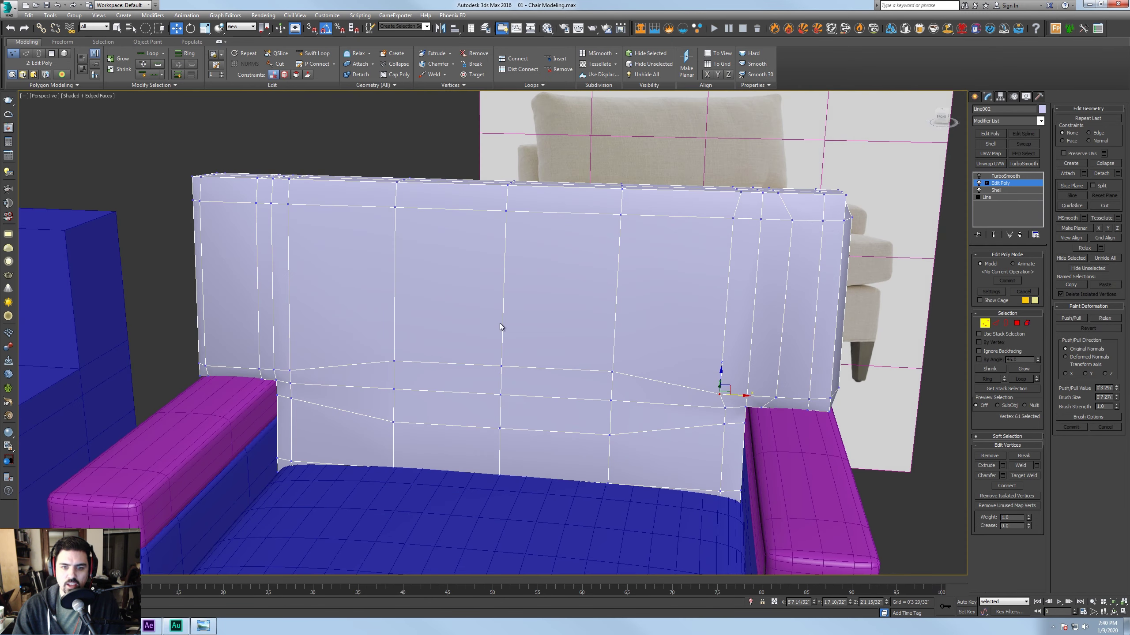
{"action": "middle_click_drag", "start_coordinate": [485, 376], "coordinate": [550, 370]}
{"action": "middle_click_drag", "start_coordinate": [372, 357], "coordinate": [456, 358]}
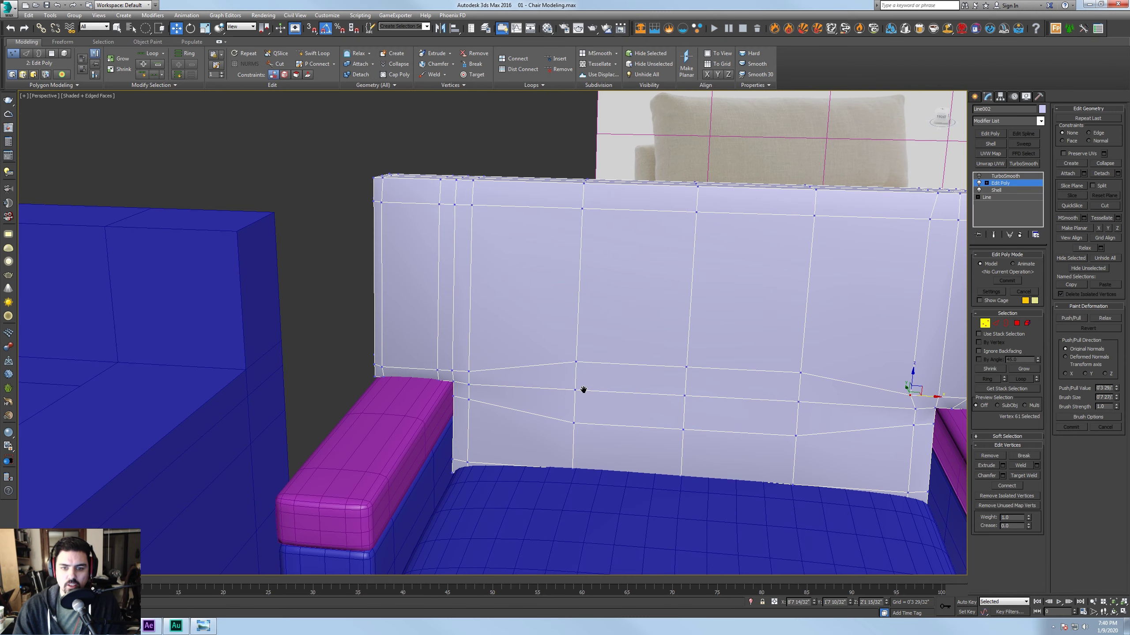
{"action": "middle_click_drag", "start_coordinate": [583, 390], "coordinate": [488, 372]}
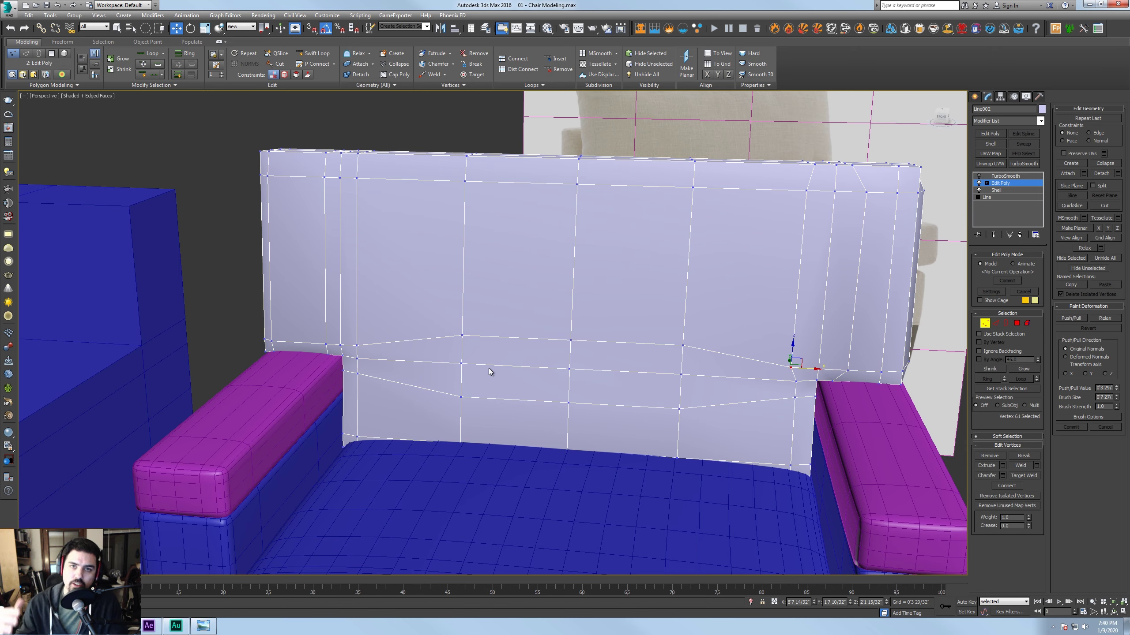
{"action": "middle_click_drag", "start_coordinate": [489, 372], "coordinate": [415, 335], "text": "alt"}
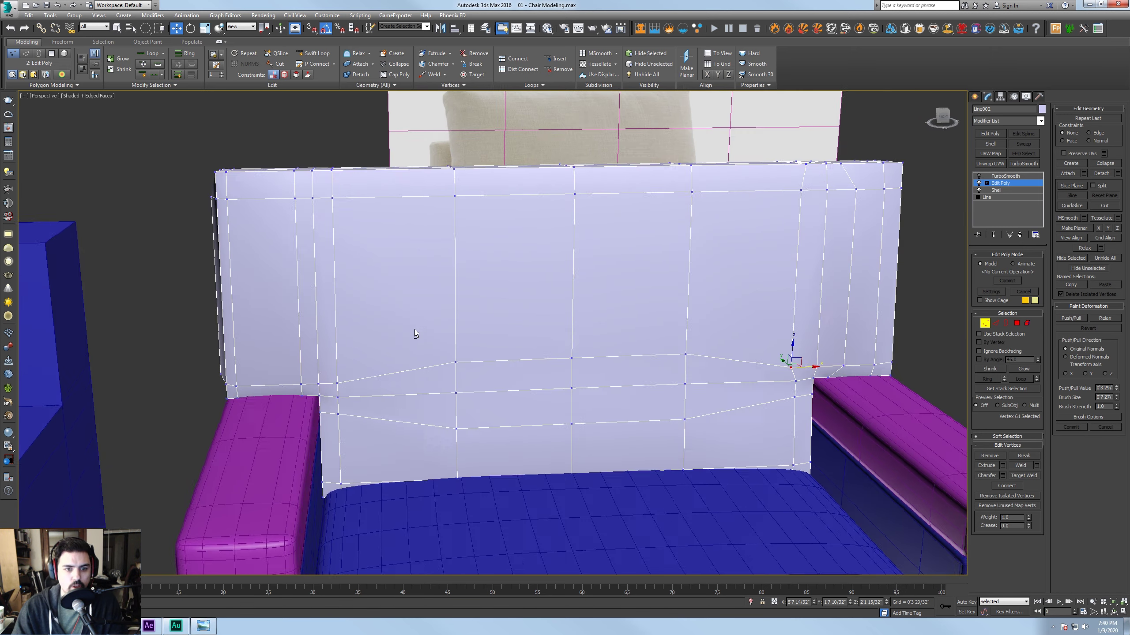
{"action": "middle_click_drag", "start_coordinate": [377, 210], "coordinate": [444, 253]}
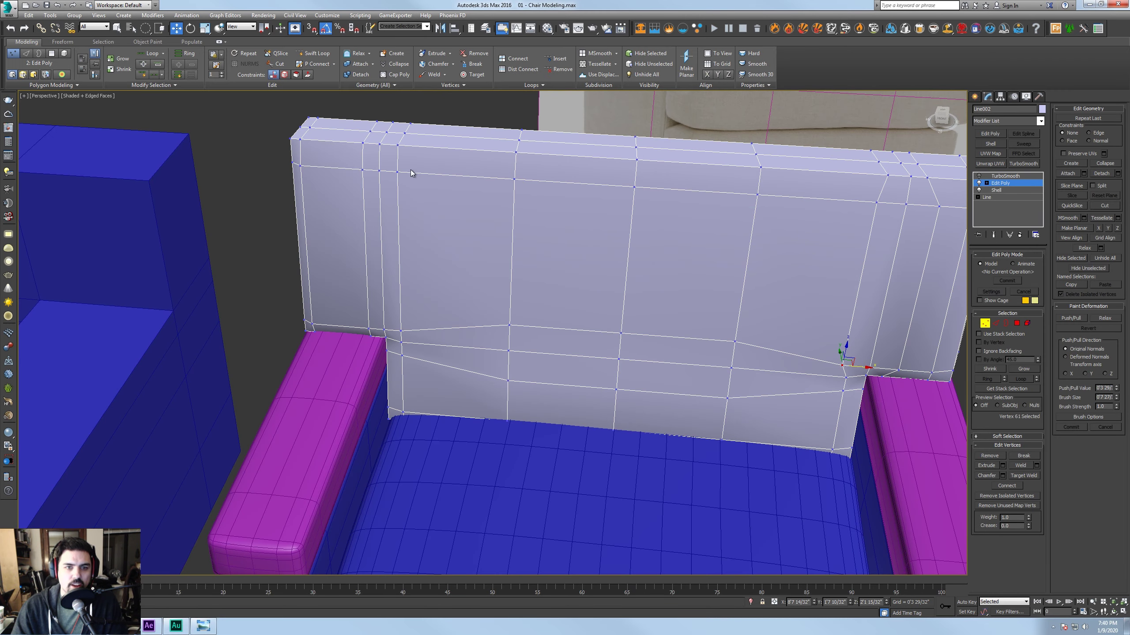
{"action": "scroll", "coordinate": [411, 169], "scroll_direction": "up", "scroll_amount": 3}
{"action": "middle_click_drag", "start_coordinate": [410, 169], "coordinate": [454, 203]}
{"action": "left_click", "coordinate": [472, 210]}
{"action": "left_click_drag", "start_coordinate": [471, 209], "coordinate": [404, 206]}
{"action": "left_click", "coordinate": [415, 204]}
{"action": "left_click", "coordinate": [417, 455]}
{"action": "left_click_drag", "start_coordinate": [425, 456], "coordinate": [427, 457]}
Move the front vertex just inside the left-hand armrest notch slightly up and away from the notch corner
{"action": "left_click", "coordinate": [470, 458]}
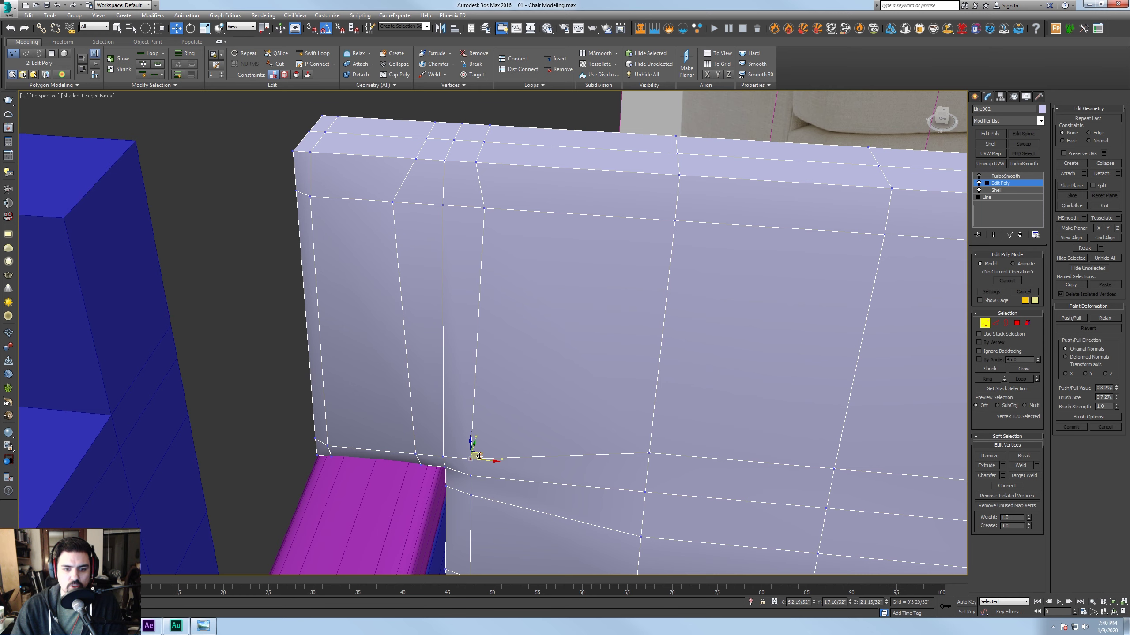
{"action": "middle_click_drag", "start_coordinate": [475, 456], "coordinate": [480, 452], "text": "alt"}
{"action": "left_click_drag", "start_coordinate": [480, 453], "coordinate": [485, 448]}
{"action": "key", "text": "ctrl+z"}
{"action": "middle_click_drag", "start_coordinate": [482, 455], "coordinate": [476, 447], "text": "alt"}
{"action": "left_click_drag", "start_coordinate": [476, 448], "coordinate": [480, 438]}
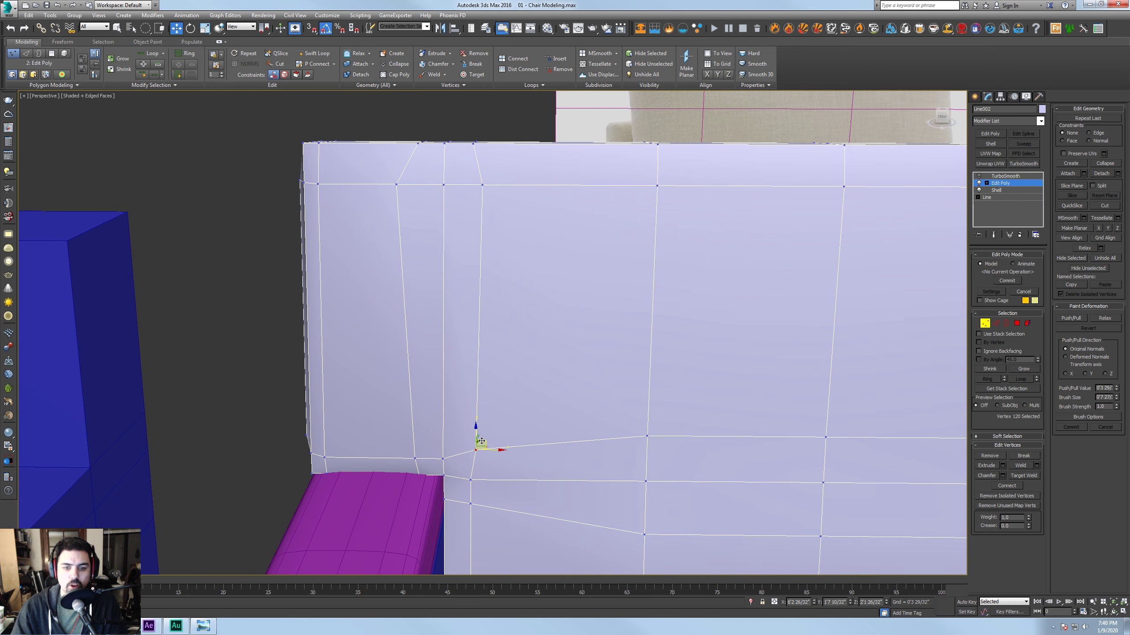
Leave vertex editing, re-enable TurboSmooth on the back cushion, and check the smoothed chair without edged faces
{"action": "middle_click_drag", "start_coordinate": [641, 453], "coordinate": [417, 416]}
{"action": "scroll", "coordinate": [835, 445], "scroll_direction": "down", "scroll_amount": 5}
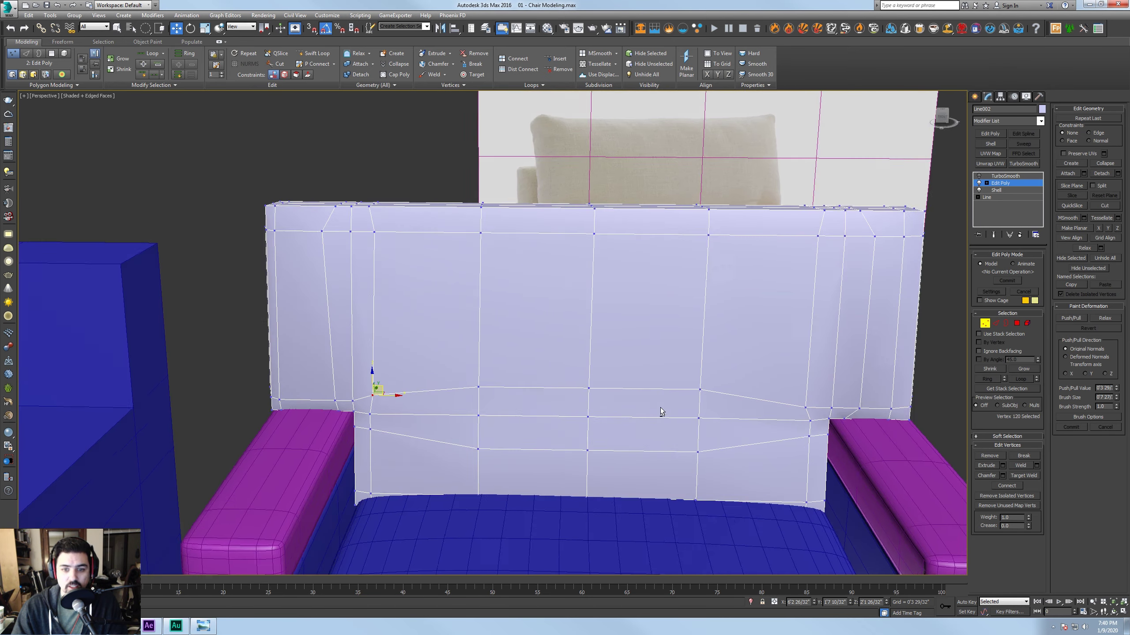
{"action": "middle_click_drag", "start_coordinate": [660, 411], "coordinate": [934, 370], "text": "alt"}
{"action": "left_click", "coordinate": [984, 323]}
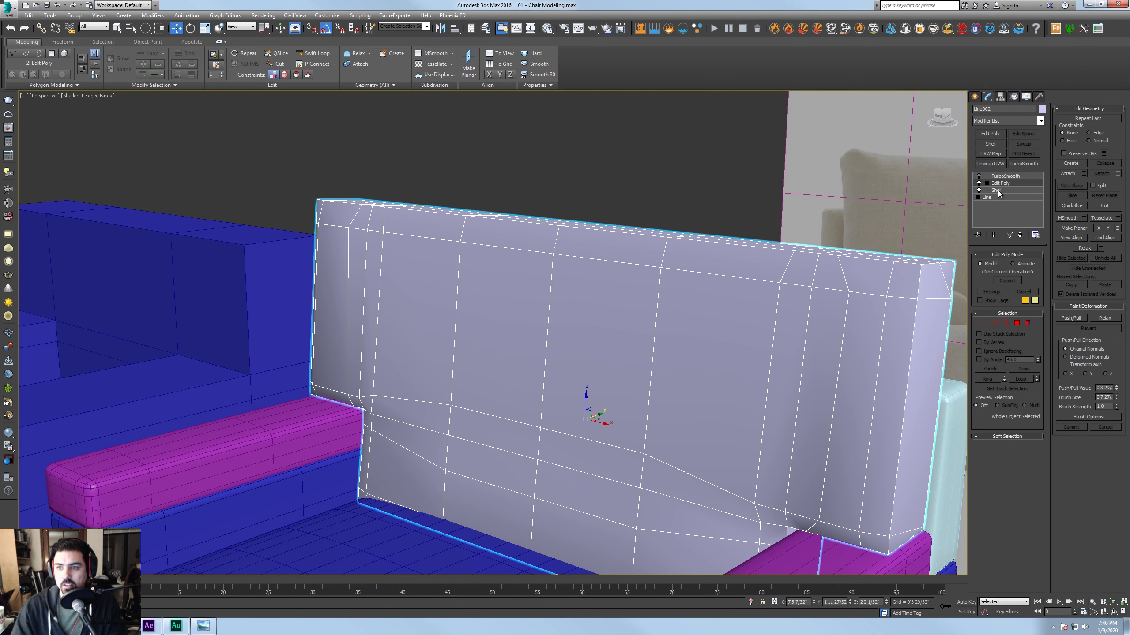
{"action": "left_click", "coordinate": [979, 176]}
{"action": "left_click", "coordinate": [1004, 176]}
{"action": "middle_click_drag", "start_coordinate": [720, 405], "coordinate": [729, 334]}
{"action": "scroll", "coordinate": [660, 363], "scroll_direction": "down", "scroll_amount": 5}
{"action": "left_click", "coordinate": [835, 273]}
{"action": "key", "text": "F4"}
{"action": "mouse_move", "coordinate": [813, 313]}
{"action": "middle_mouse_down", "text": "alt"}
{"action": "mouse_move", "coordinate": [851, 300]}
{"action": "mouse_move", "coordinate": [867, 307]}
{"action": "mouse_move", "coordinate": [805, 317]}
{"action": "middle_mouse_up", "text": "alt"}
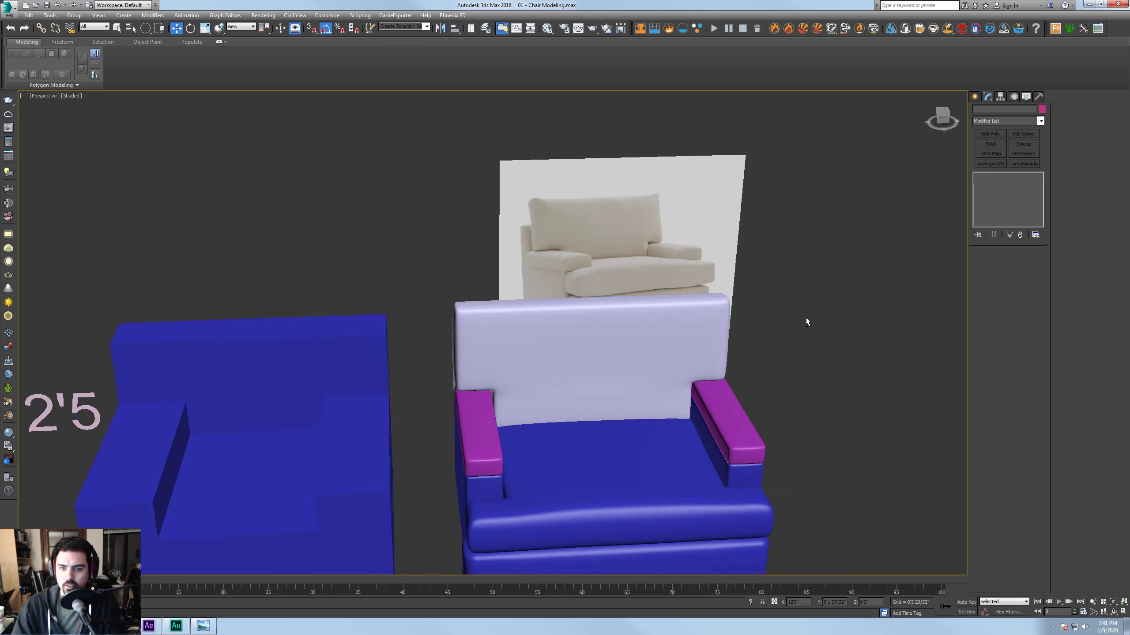
Return to the back cushion's Edit Poly at polygon level and select the full upper row of large front polygons
{"action": "left_click", "coordinate": [664, 360]}
{"action": "left_click", "coordinate": [1000, 182]}
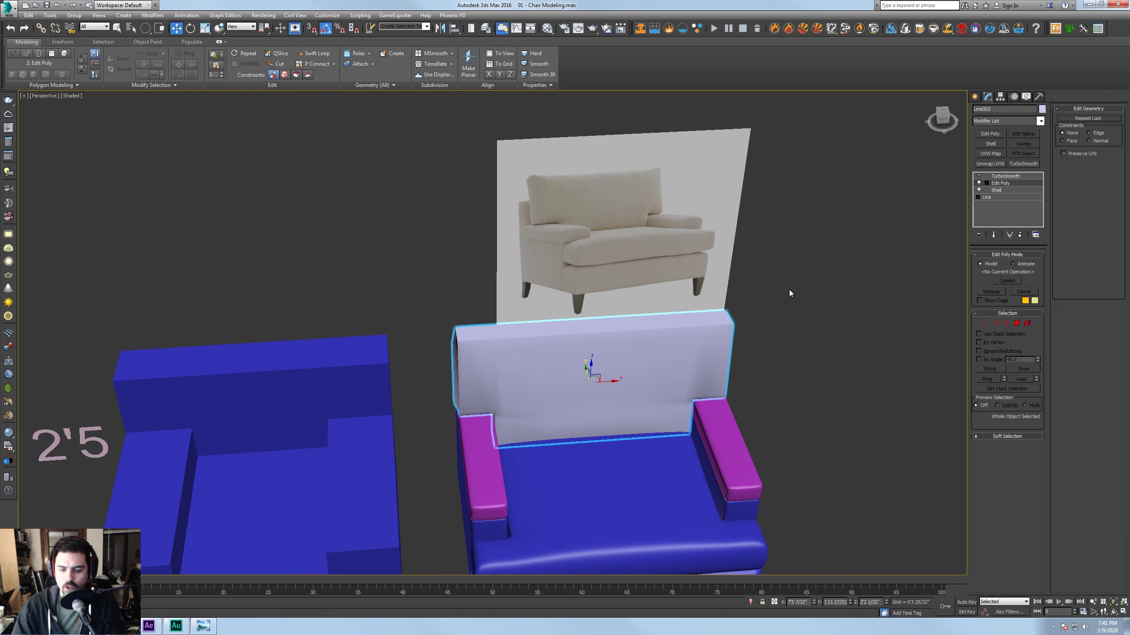
{"action": "key", "text": "F3"}
{"action": "middle_click_drag", "start_coordinate": [743, 333], "coordinate": [782, 285]}
{"action": "key", "text": "F3"}
{"action": "key", "text": "F4"}
{"action": "mouse_move", "coordinate": [747, 325]}
{"action": "middle_mouse_down", "text": "alt"}
{"action": "mouse_move", "coordinate": [677, 329]}
{"action": "mouse_move", "coordinate": [711, 324]}
{"action": "middle_mouse_up", "text": "alt"}
{"action": "scroll", "coordinate": [677, 329], "scroll_direction": "up", "scroll_amount": 5}
{"action": "left_click", "coordinate": [1016, 323]}
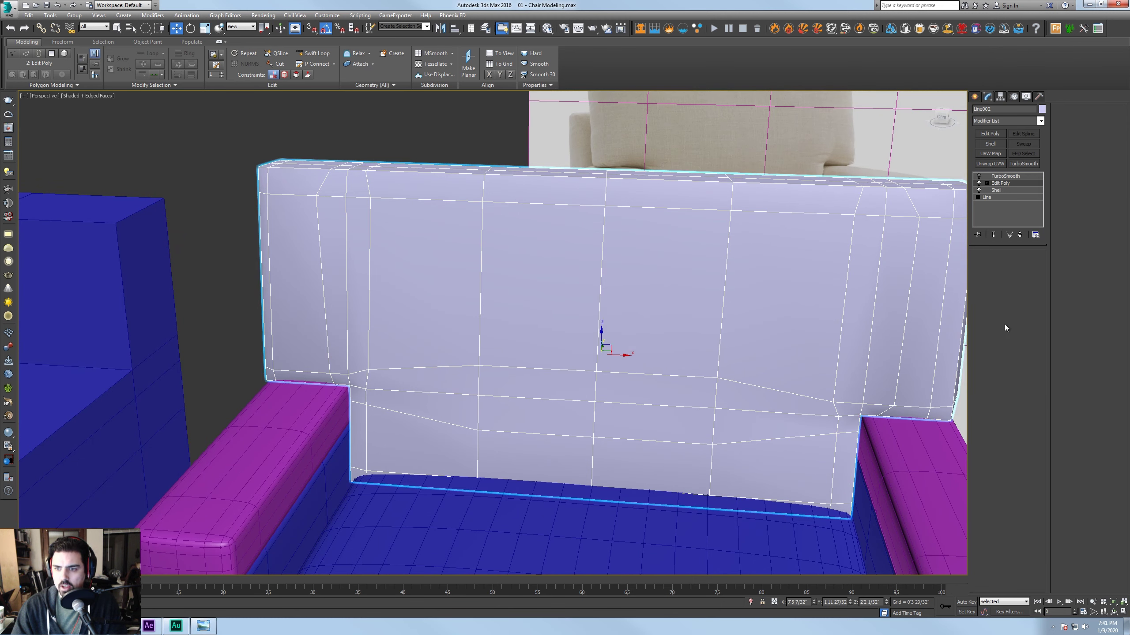
{"action": "left_click", "coordinate": [925, 313]}
{"action": "left_click", "coordinate": [890, 312], "text": "ctrl"}
{"action": "left_click", "coordinate": [862, 311], "text": "ctrl"}
{"action": "left_click", "coordinate": [785, 307], "text": "ctrl"}
{"action": "left_click", "coordinate": [663, 294], "text": "ctrl"}
{"action": "left_click", "coordinate": [542, 287], "text": "ctrl"}
{"action": "left_click", "coordinate": [425, 285], "text": "ctrl"}
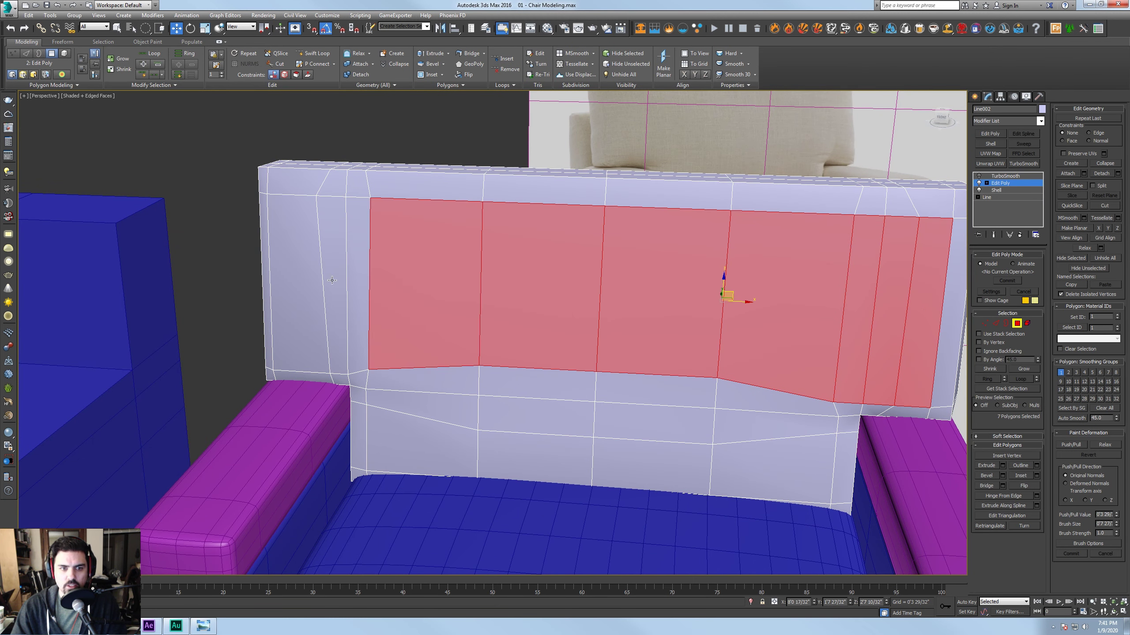
{"action": "left_click", "coordinate": [332, 280], "text": "ctrl"}
{"action": "left_click", "coordinate": [349, 278], "text": "ctrl"}
{"action": "left_click", "coordinate": [300, 284], "text": "ctrl"}
Add the lower front polygons between the armrests to the selection and move all selected polygons forward to thicken the cushion
{"action": "left_click", "coordinate": [431, 377], "text": "ctrl"}
{"action": "left_click", "coordinate": [422, 410], "text": "ctrl"}
{"action": "left_click", "coordinate": [422, 450], "text": "ctrl"}
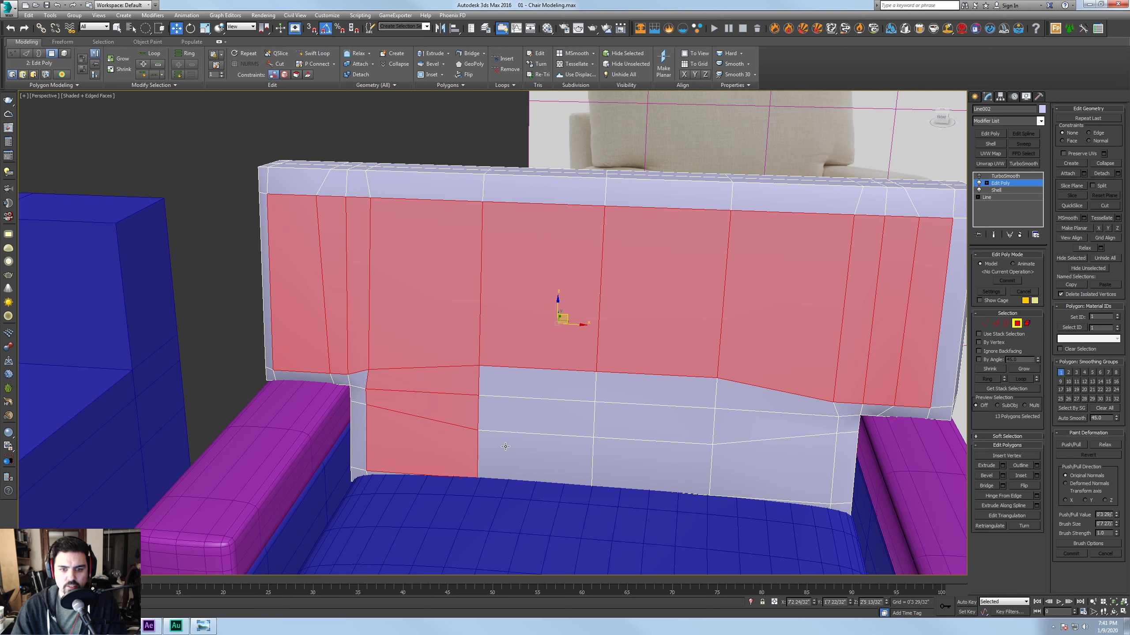
{"action": "left_click", "coordinate": [536, 459], "text": "ctrl"}
{"action": "left_click", "coordinate": [536, 416], "text": "ctrl"}
{"action": "left_click", "coordinate": [534, 390], "text": "ctrl"}
{"action": "left_click", "coordinate": [646, 390], "text": "ctrl"}
{"action": "left_click", "coordinate": [658, 423], "text": "ctrl"}
{"action": "left_click", "coordinate": [667, 463], "text": "ctrl"}
{"action": "left_click", "coordinate": [704, 461], "text": "ctrl"}
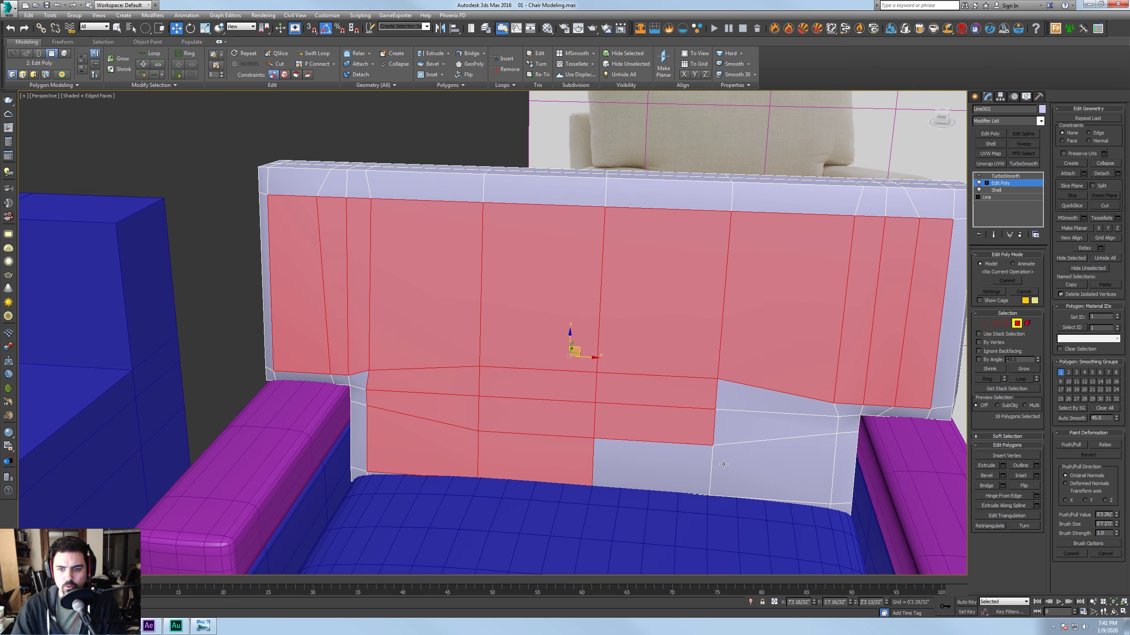
{"action": "left_click", "coordinate": [652, 465], "text": "ctrl"}
{"action": "left_click", "coordinate": [772, 467], "text": "ctrl"}
{"action": "left_click", "coordinate": [776, 423], "text": "ctrl"}
{"action": "left_click", "coordinate": [776, 396], "text": "ctrl"}
{"action": "middle_click_drag", "start_coordinate": [776, 395], "coordinate": [577, 339], "text": "alt"}
{"action": "left_click_drag", "start_coordinate": [590, 337], "coordinate": [593, 327]}
{"action": "middle_click_drag", "start_coordinate": [593, 328], "coordinate": [924, 316], "text": "alt"}
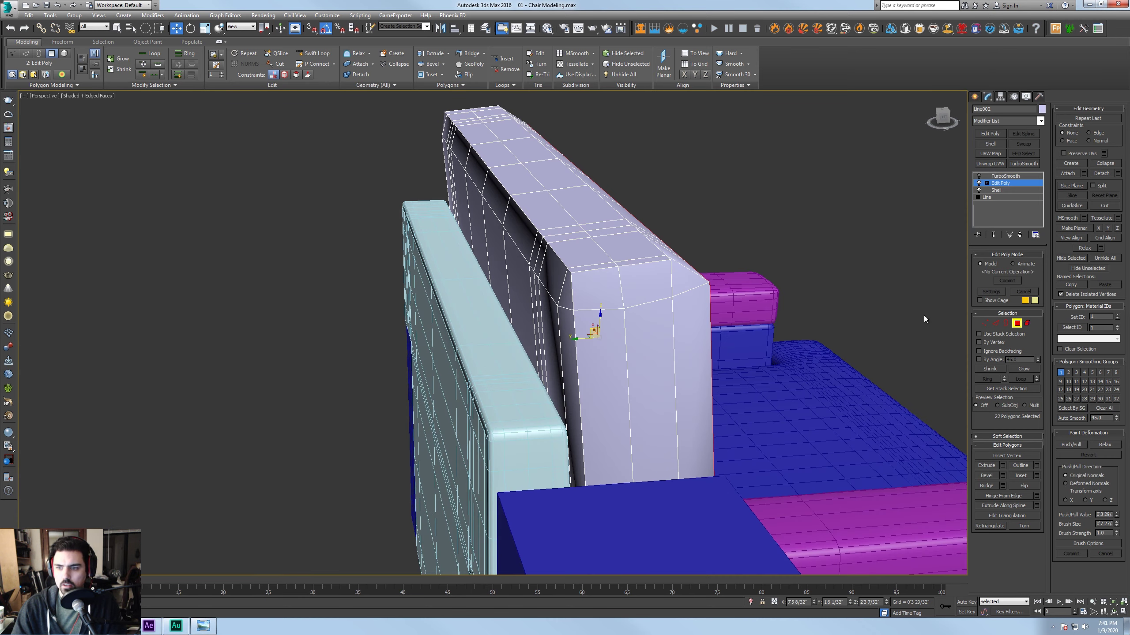
Leave polygon editing and turn TurboSmooth back on for the back cushion
{"action": "left_click", "coordinate": [1017, 323]}
{"action": "left_click", "coordinate": [977, 176]}
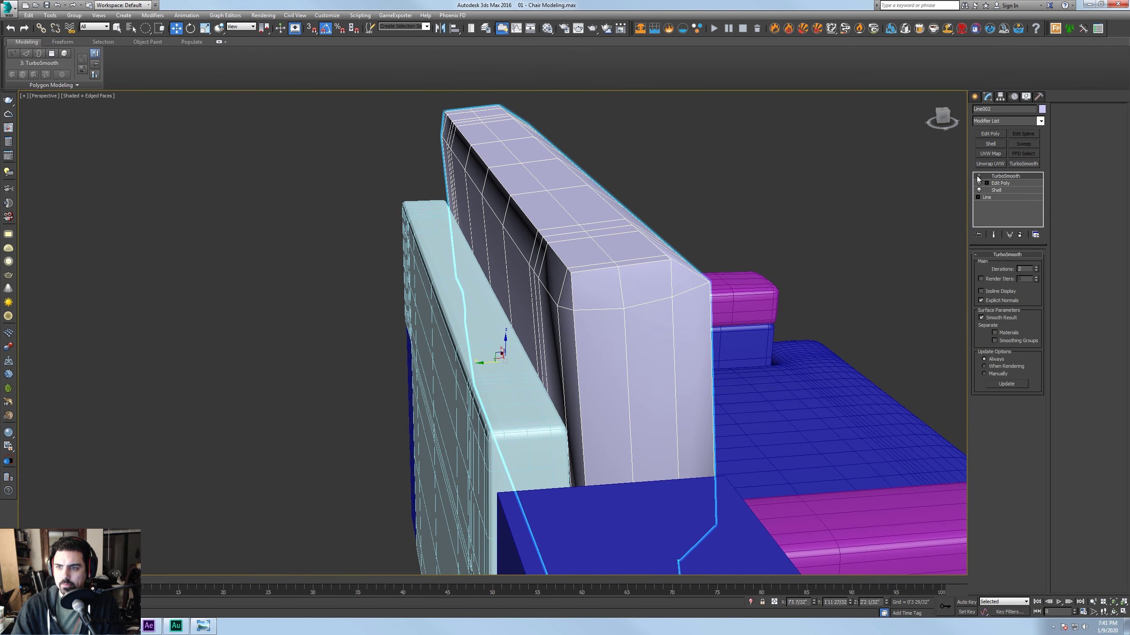
{"action": "left_click", "coordinate": [981, 174]}
{"action": "middle_click_drag", "start_coordinate": [889, 284], "coordinate": [556, 284], "text": "alt"}
{"action": "scroll", "coordinate": [556, 285], "scroll_direction": "down", "scroll_amount": 4}
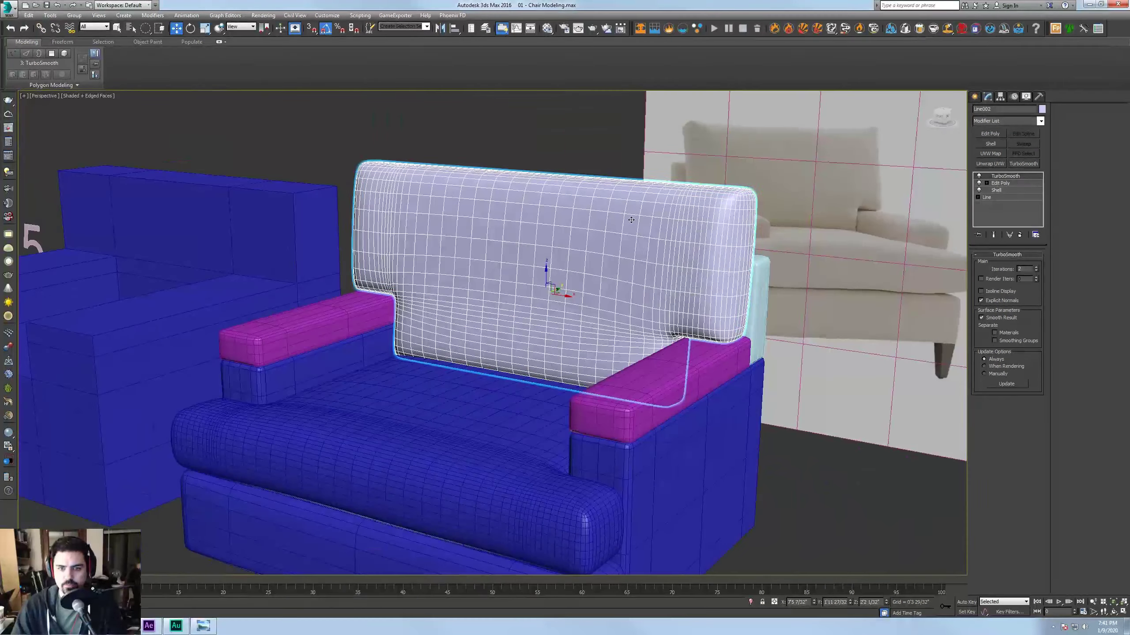
Examine the smoothed back cushion's shape from several angles, with and without edged faces
{"action": "left_click", "coordinate": [835, 426]}
{"action": "key", "text": "F3"}
{"action": "key", "text": "F3"}
{"action": "mouse_move", "coordinate": [829, 498]}
{"action": "middle_mouse_down", "text": "alt"}
{"action": "mouse_move", "coordinate": [798, 498]}
{"action": "mouse_move", "coordinate": [693, 428]}
{"action": "mouse_move", "coordinate": [727, 425]}
{"action": "middle_mouse_up", "text": "alt"}
{"action": "left_click", "coordinate": [798, 499]}
{"action": "key", "text": "F4"}
{"action": "left_click", "coordinate": [626, 330]}
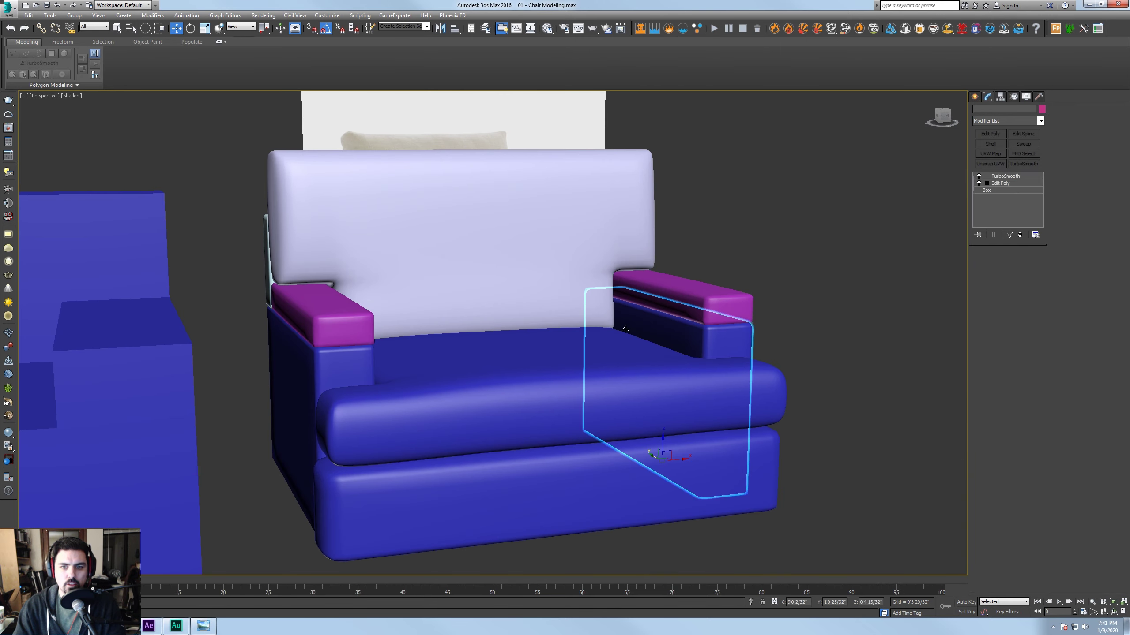
{"action": "left_click", "coordinate": [606, 315]}
{"action": "middle_click_drag", "start_coordinate": [606, 315], "coordinate": [691, 308], "text": "alt"}
{"action": "key", "text": "F4"}
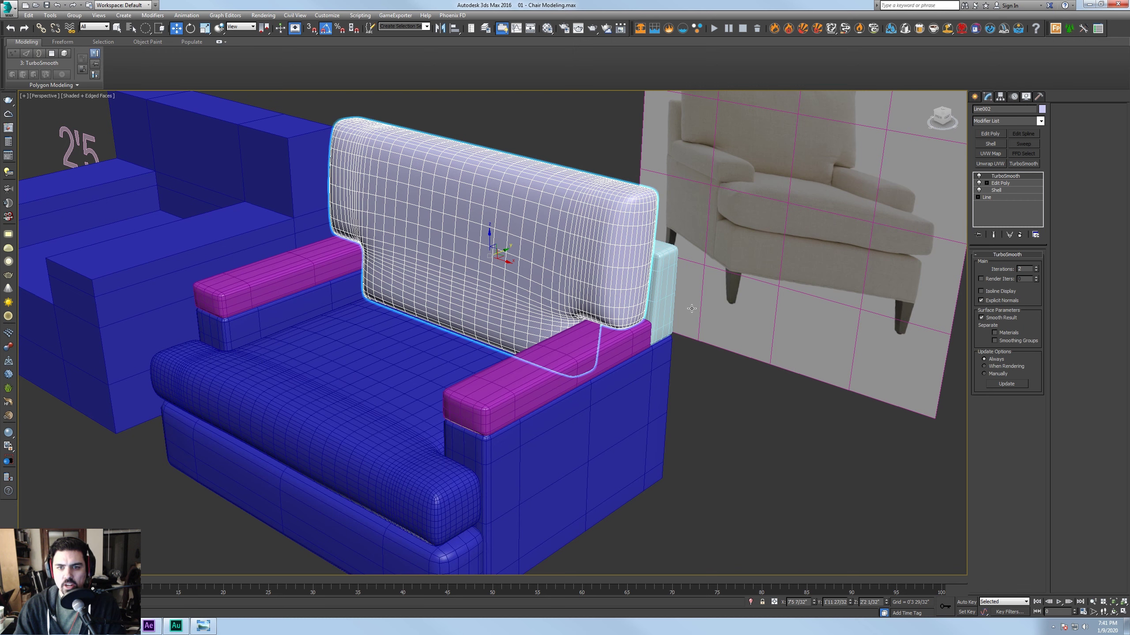
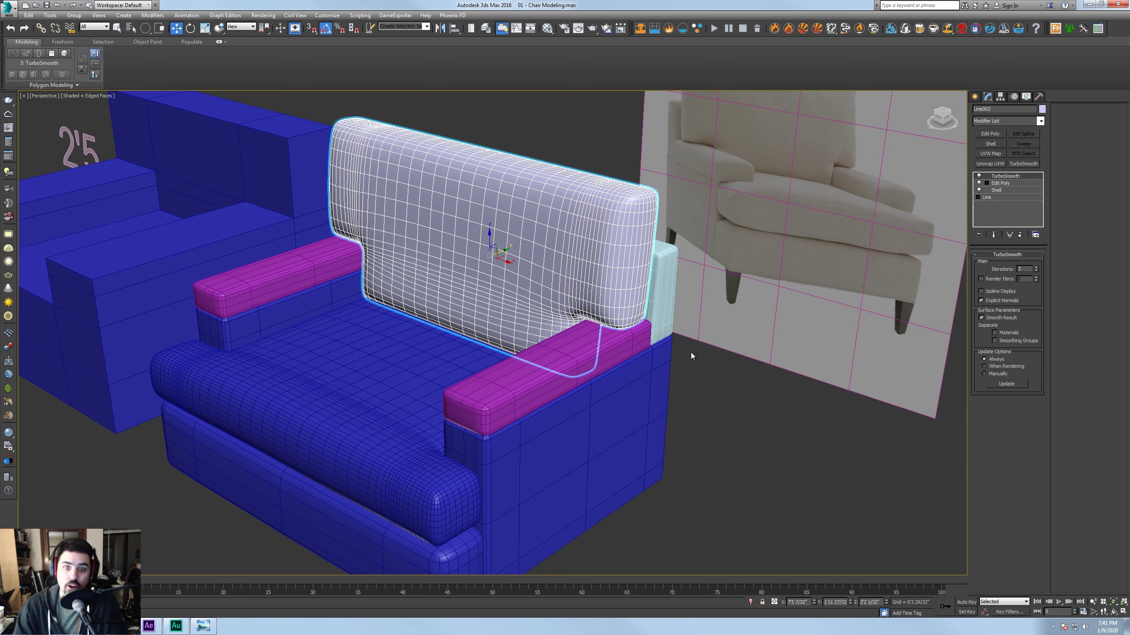
{"action": "mouse_move", "coordinate": [683, 362]}
{"action": "middle_mouse_down", "text": "alt"}
{"action": "mouse_move", "coordinate": [692, 369]}
{"action": "mouse_move", "coordinate": [656, 366]}
{"action": "mouse_move", "coordinate": [697, 363]}
{"action": "middle_mouse_up", "text": "alt"}
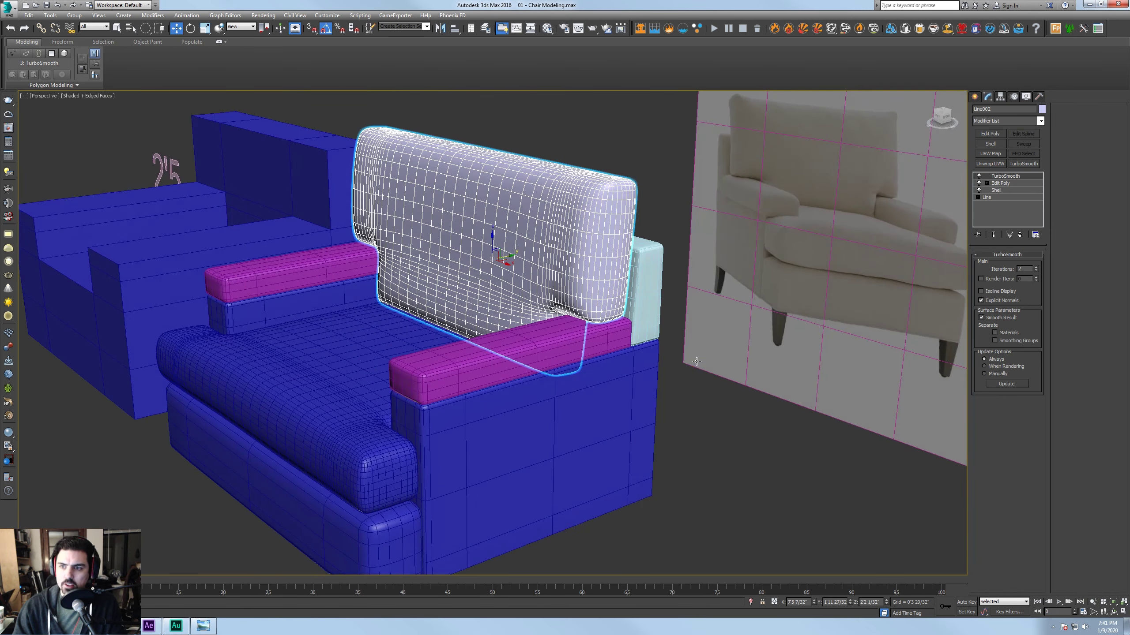
Add a Noise modifier above TurboSmooth on the back cushion
{"action": "left_click", "coordinate": [996, 120]}
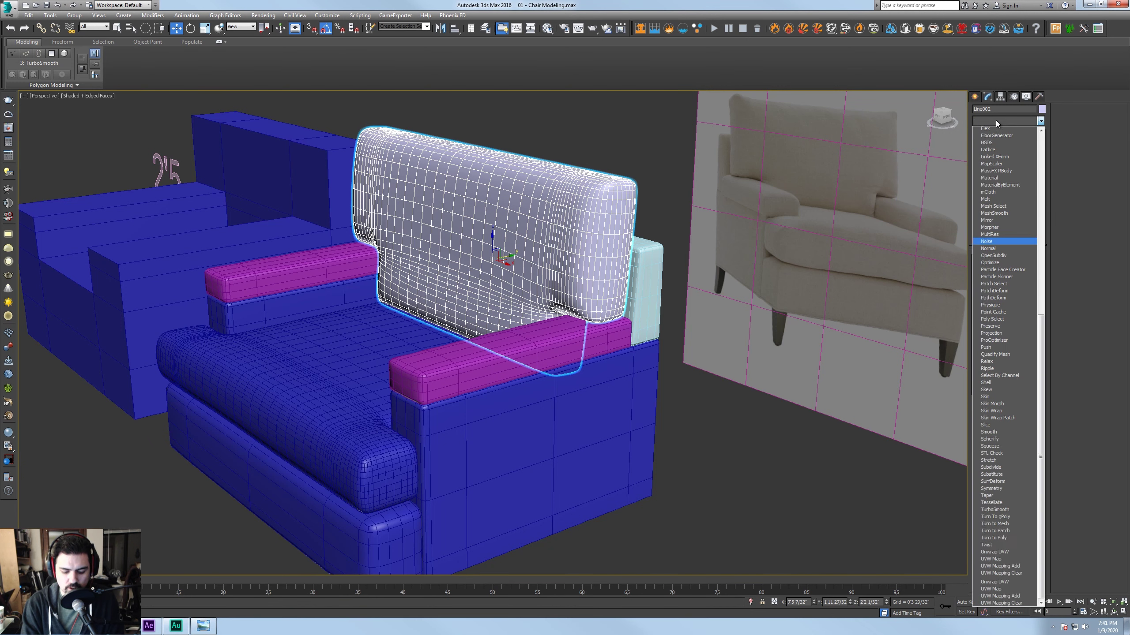
{"action": "left_click", "coordinate": [995, 120]}
{"action": "left_click", "coordinate": [1012, 120]}
{"action": "key", "text": "n"}
{"action": "key", "text": "Return"}
Raise the Noise strength to about 5 inches in Y and about 2 inches in Z
{"action": "middle_click_drag", "start_coordinate": [792, 224], "coordinate": [956, 341], "text": "alt"}
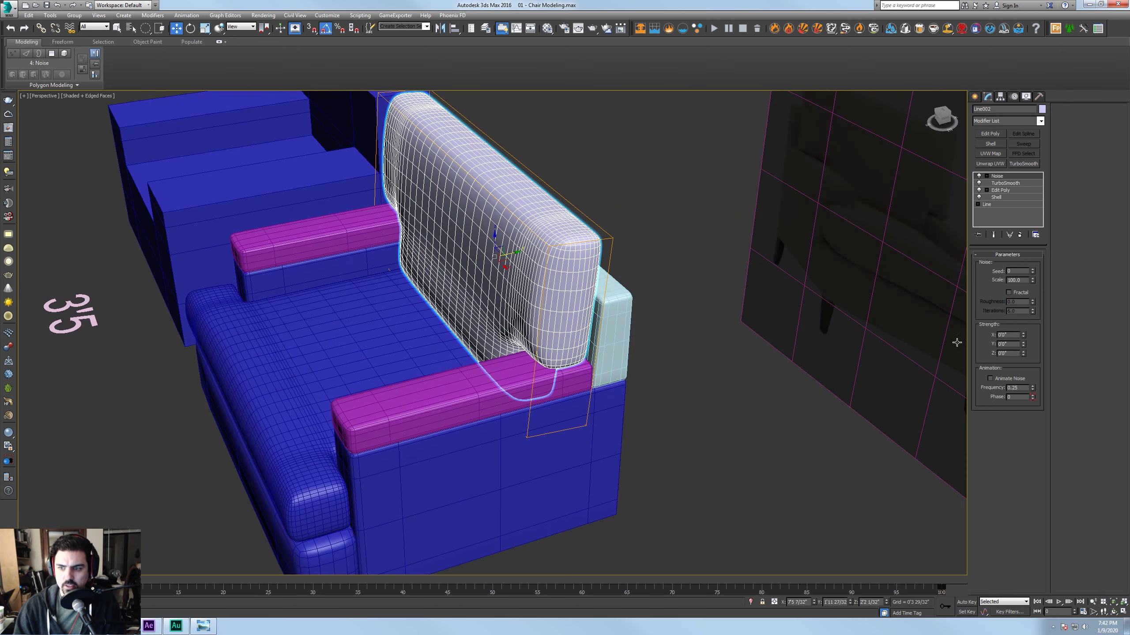
{"action": "left_click_drag", "start_coordinate": [1024, 343], "coordinate": [906, 211]}
{"action": "left_click_drag", "start_coordinate": [915, 299], "coordinate": [930, 351]}
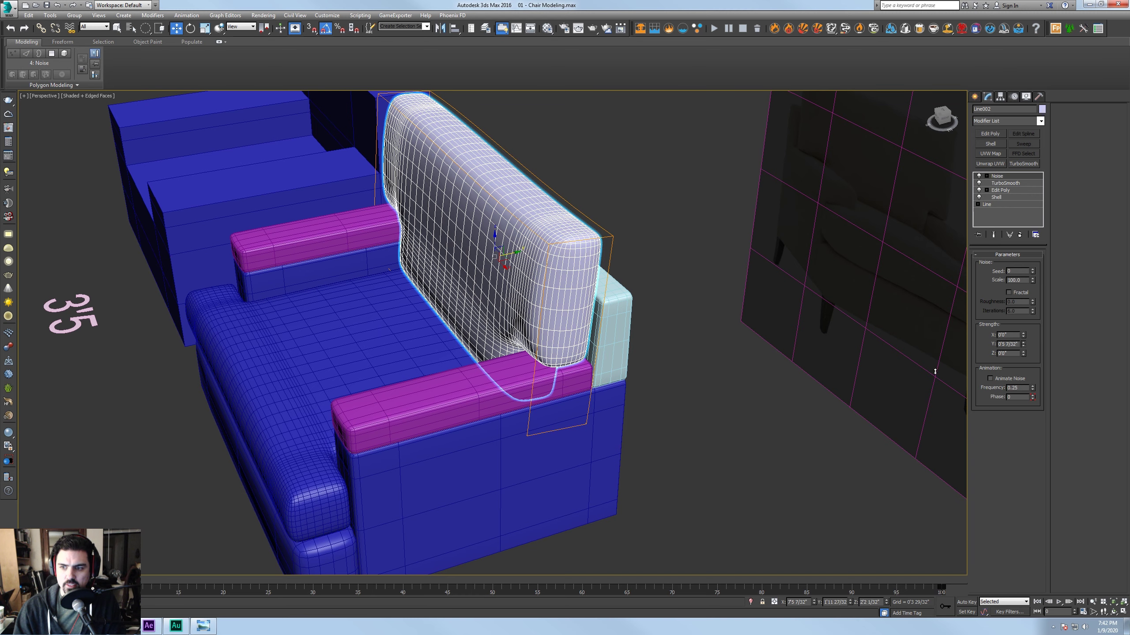
{"action": "left_click_drag", "start_coordinate": [1024, 355], "coordinate": [957, 566]}
{"action": "middle_click_drag", "start_coordinate": [952, 533], "coordinate": [791, 355], "text": "alt"}
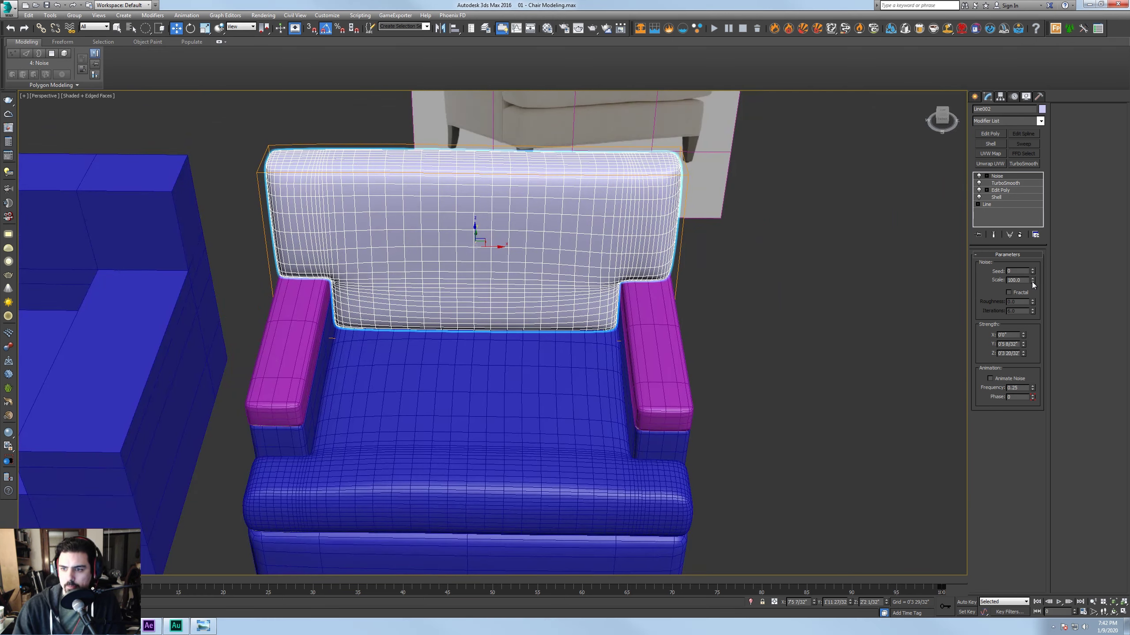
Try a Noise scale of 14 and a phase of -89 with Animate Noise on, and switch the animation off again
{"action": "left_click_drag", "start_coordinate": [1032, 281], "coordinate": [978, 55]}
{"action": "mouse_move", "coordinate": [980, 6]}
{"action": "left_mouse_down"}
{"action": "mouse_move", "coordinate": [969, 345]}
{"action": "mouse_move", "coordinate": [964, 318]}
{"action": "left_mouse_up"}
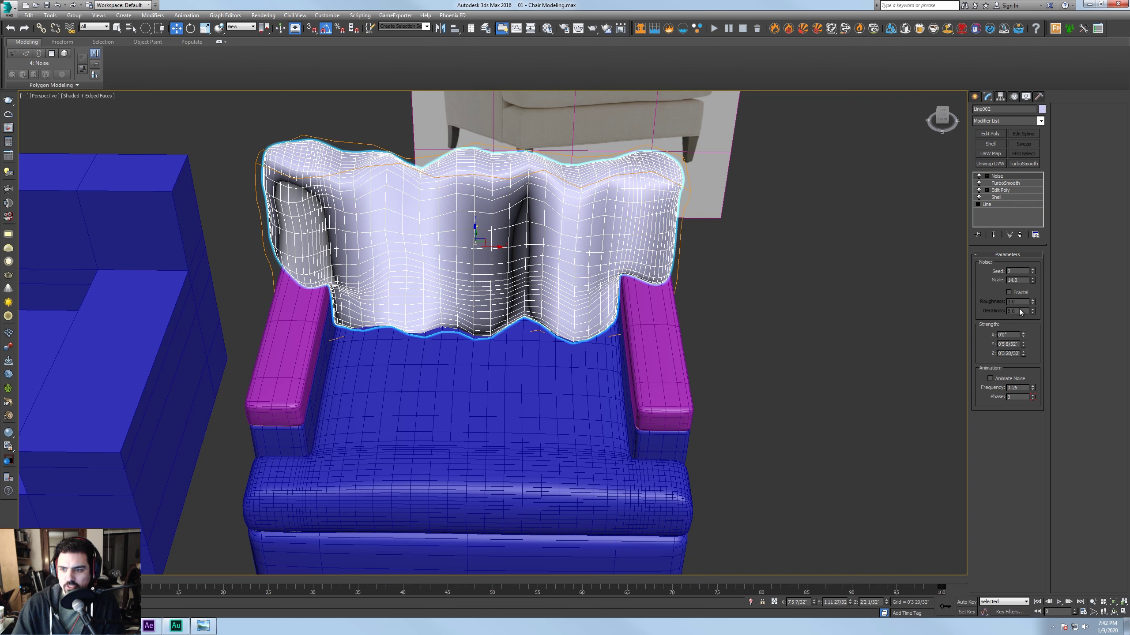
{"action": "left_click_drag", "start_coordinate": [1032, 397], "coordinate": [1031, 388]}
{"action": "left_click_drag", "start_coordinate": [1031, 331], "coordinate": [1022, 310]}
{"action": "left_click", "coordinate": [1019, 380]}
{"action": "mouse_move", "coordinate": [1032, 388]}
{"action": "left_mouse_down"}
{"action": "mouse_move", "coordinate": [1033, 378]}
{"action": "mouse_move", "coordinate": [1038, 405]}
{"action": "left_mouse_up"}
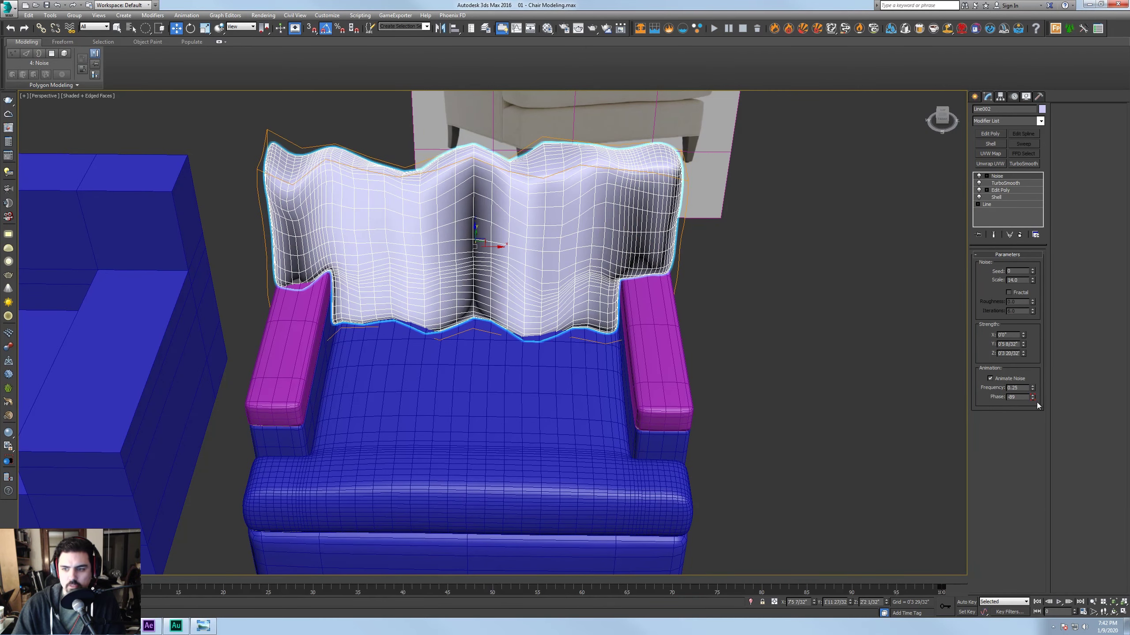
{"action": "left_click", "coordinate": [1009, 380]}
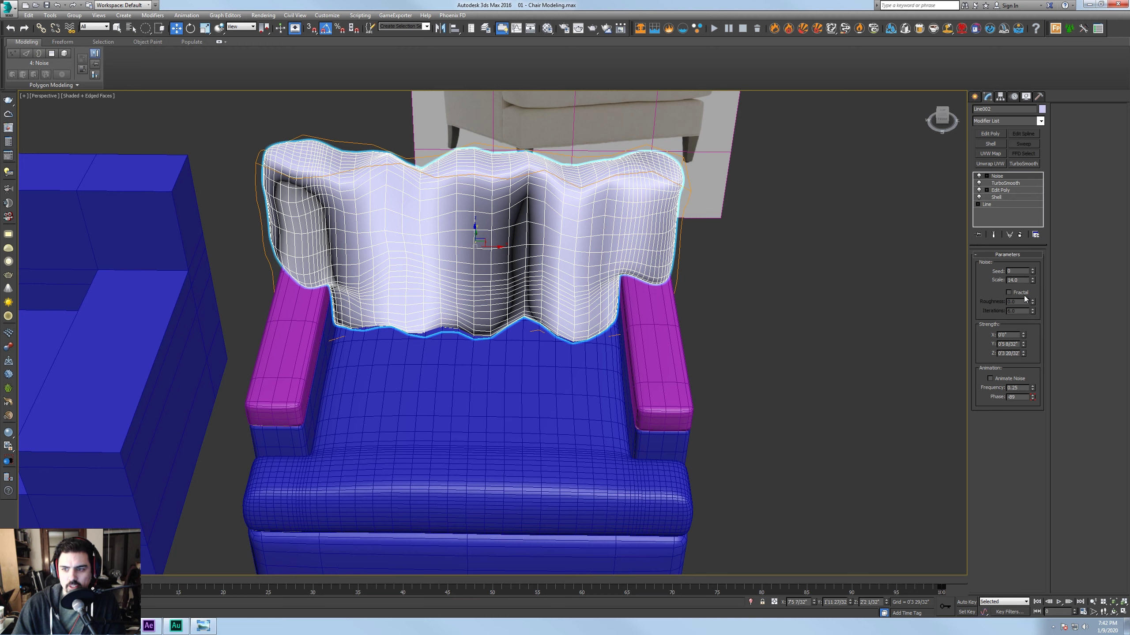
Set the Noise scale to 100 and enable Fractal noise on the back cushion
{"action": "type", "text": "100"}
{"action": "key", "text": "Return"}
{"action": "middle_click_drag", "start_coordinate": [678, 297], "coordinate": [576, 272], "text": "alt"}
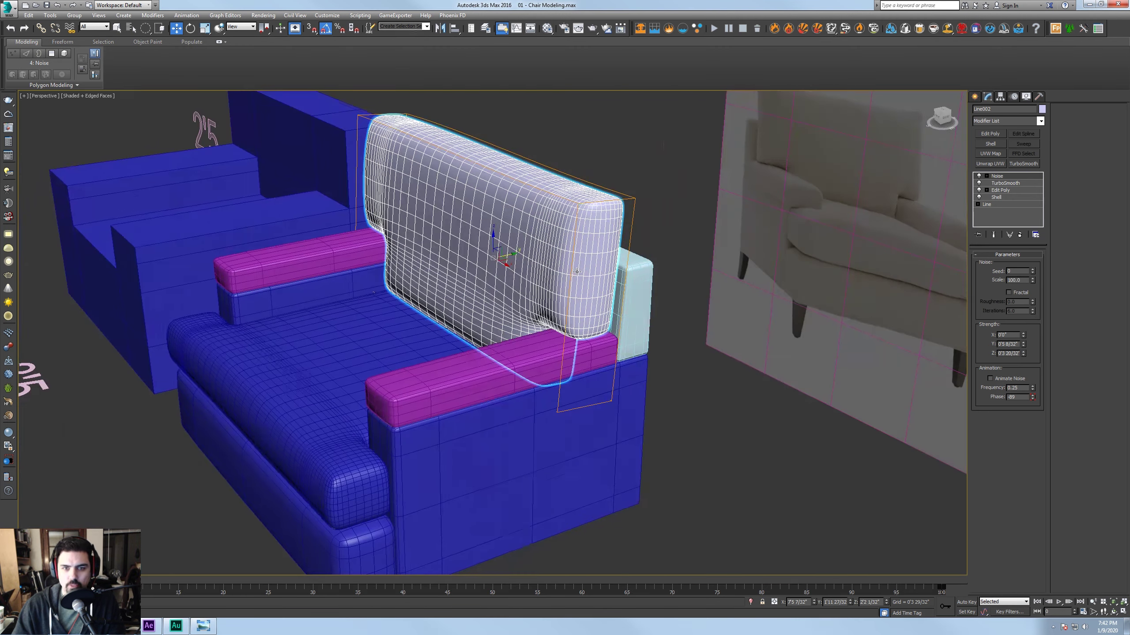
{"action": "left_click", "coordinate": [1021, 293]}
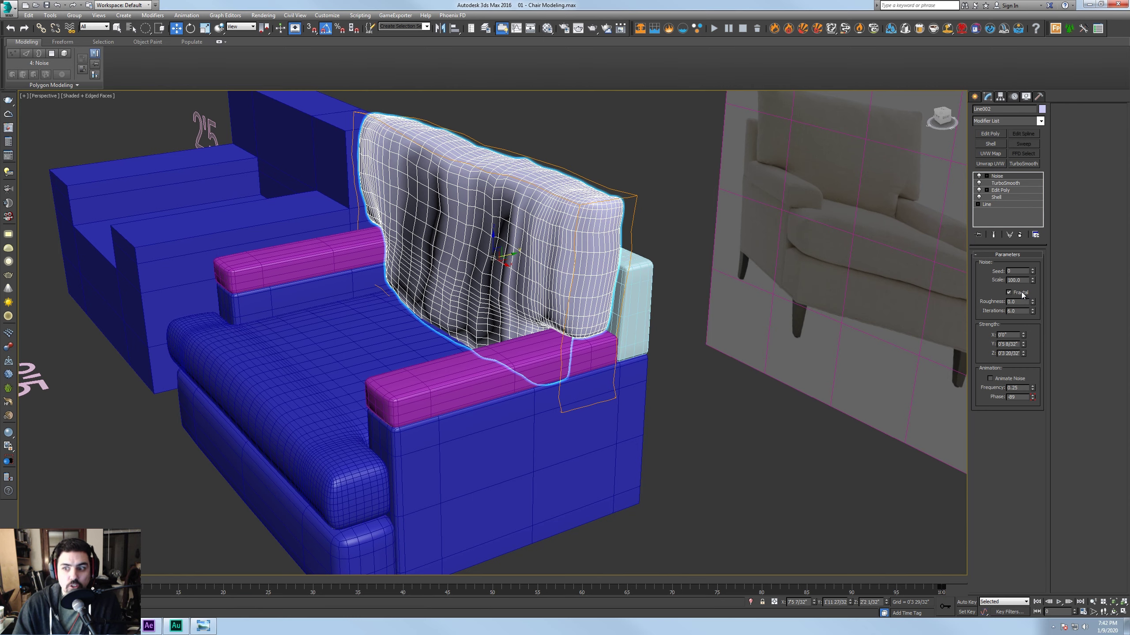
Lower the Noise iterations to about 4.5 and switch Fractal off on the back cushion
{"action": "left_click_drag", "start_coordinate": [1032, 312], "coordinate": [1022, 375]}
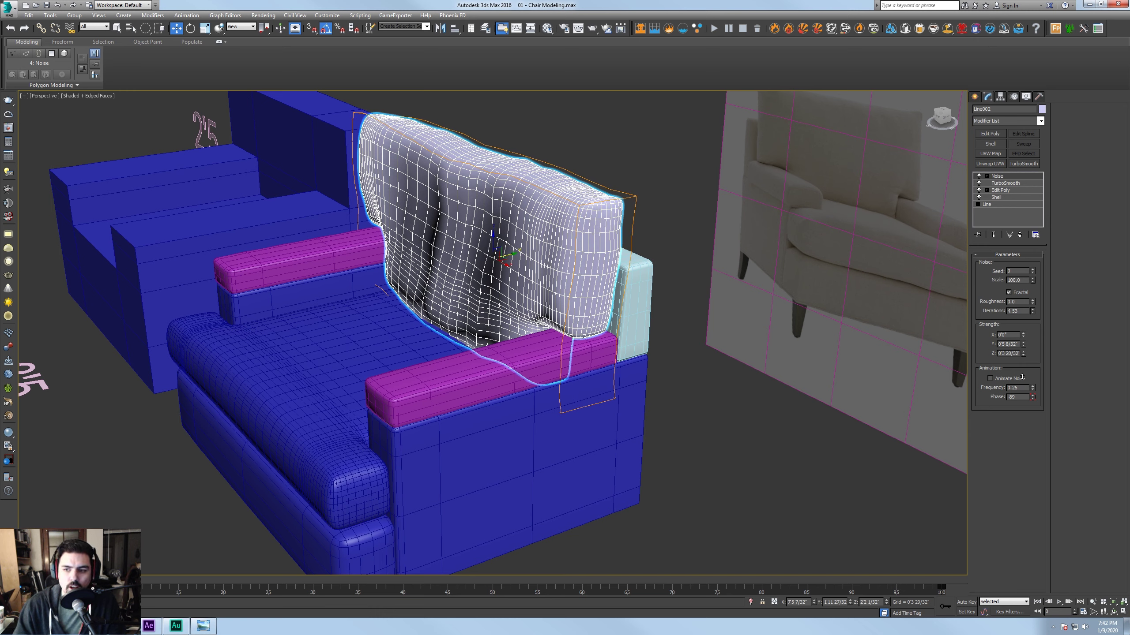
{"action": "left_click_drag", "start_coordinate": [1022, 377], "coordinate": [1021, 375]}
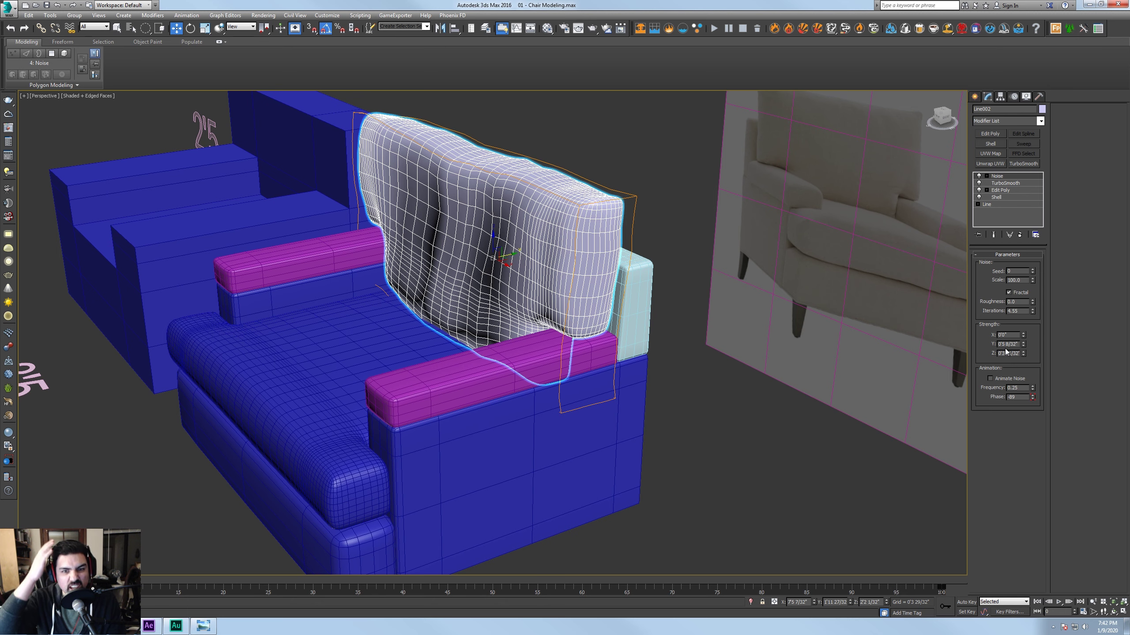
{"action": "left_click", "coordinate": [1026, 294]}
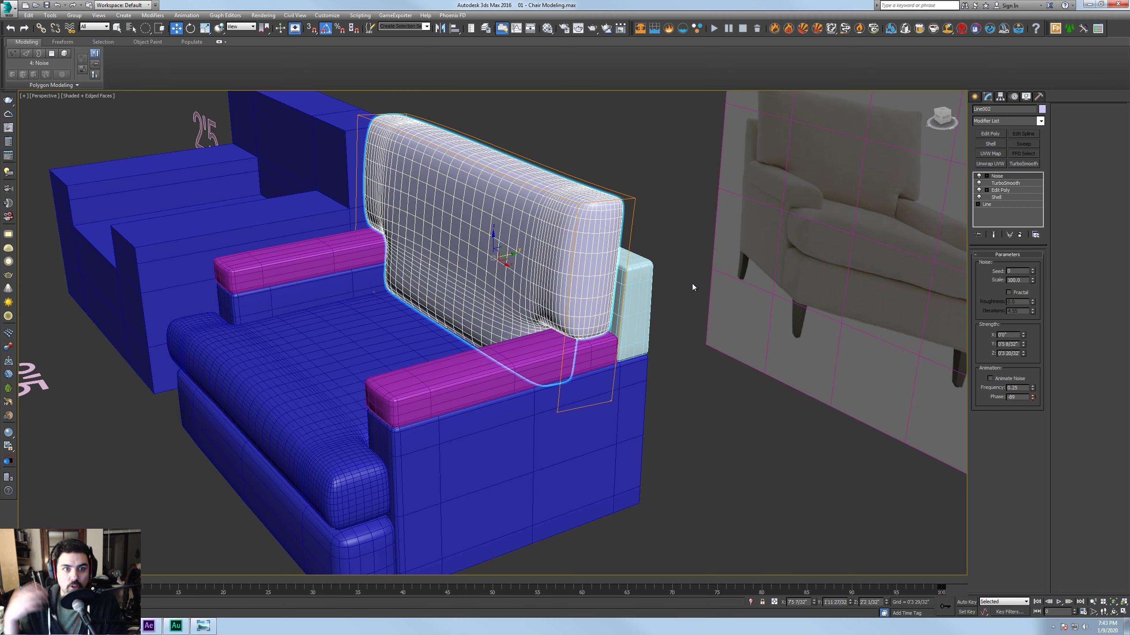
Add an FFD 4x4x4 modifier above Noise on the back cushion and open its control points for editing
{"action": "middle_click_drag", "start_coordinate": [692, 284], "coordinate": [596, 217], "text": "alt"}
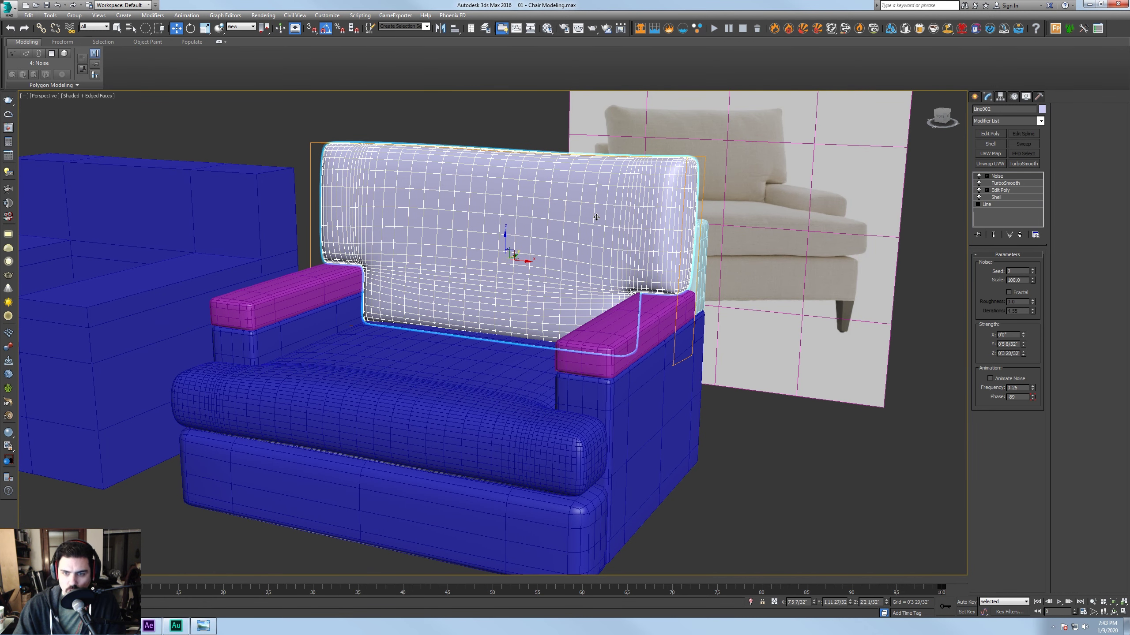
{"action": "left_click", "coordinate": [1040, 121]}
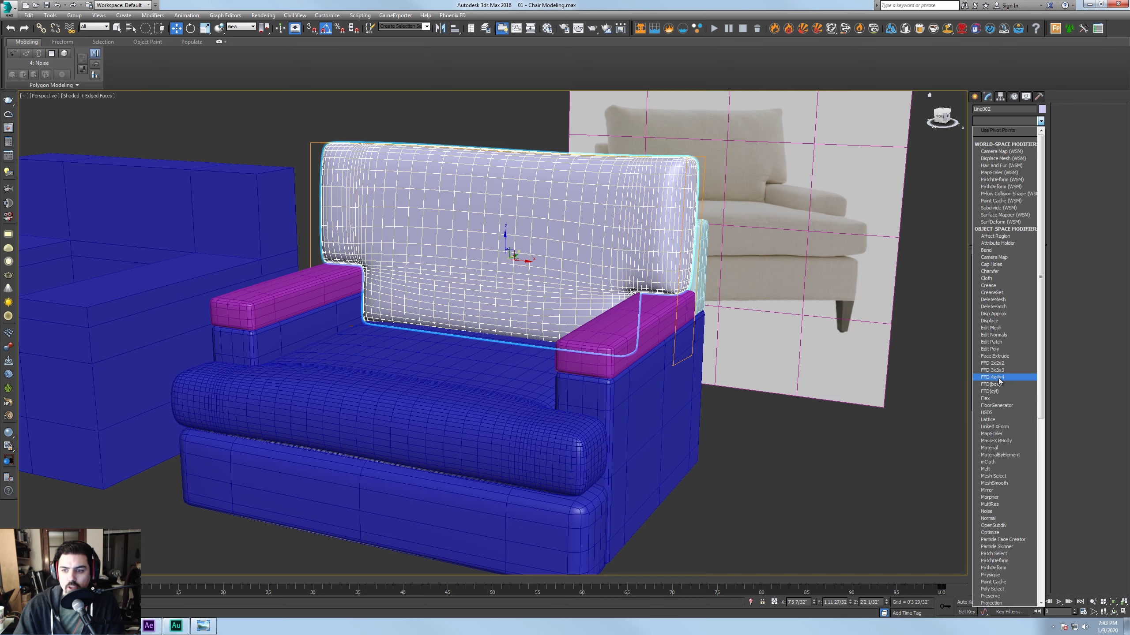
{"action": "left_click", "coordinate": [992, 377]}
{"action": "middle_click_drag", "start_coordinate": [578, 311], "coordinate": [601, 226], "text": "alt"}
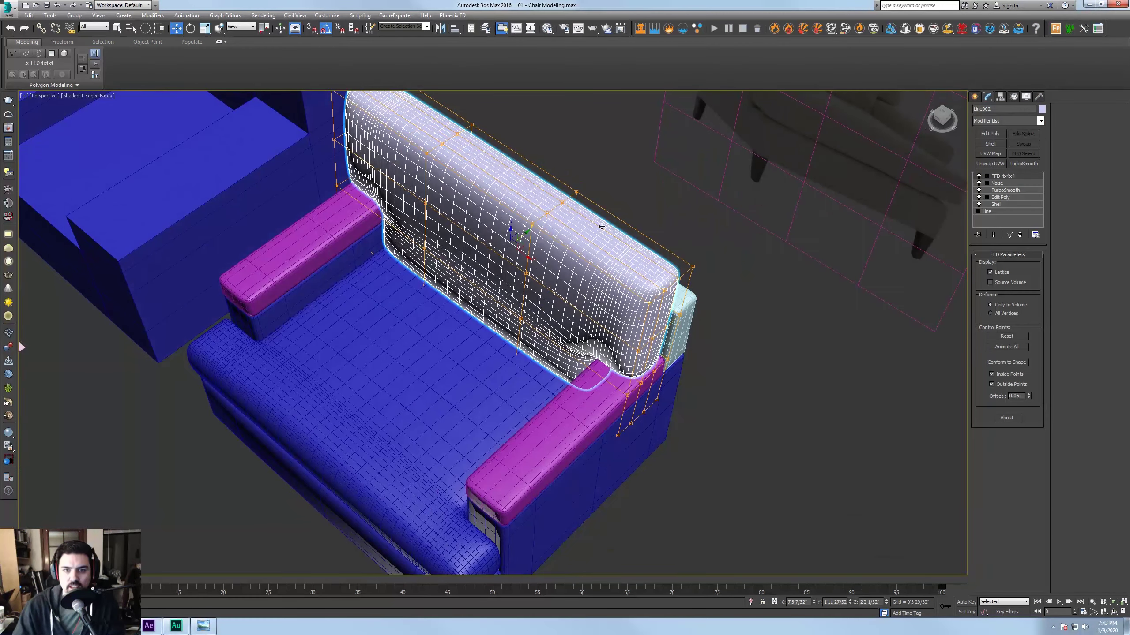
{"action": "left_click", "coordinate": [1003, 176]}
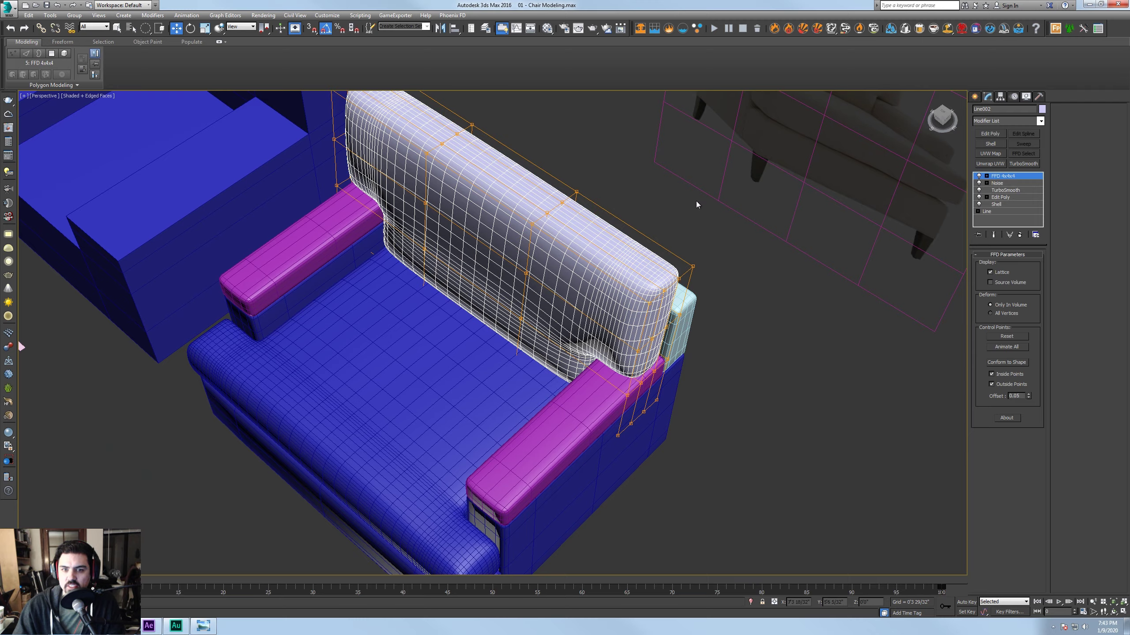
Try pulling a single inner control point on the upper front edge of the back cushion's lattice forward
{"action": "scroll", "coordinate": [553, 230], "scroll_direction": "up", "scroll_amount": 3}
{"action": "left_click", "coordinate": [553, 230]}
{"action": "middle_click_drag", "start_coordinate": [553, 230], "coordinate": [561, 294], "text": "alt"}
{"action": "left_click", "coordinate": [553, 335]}
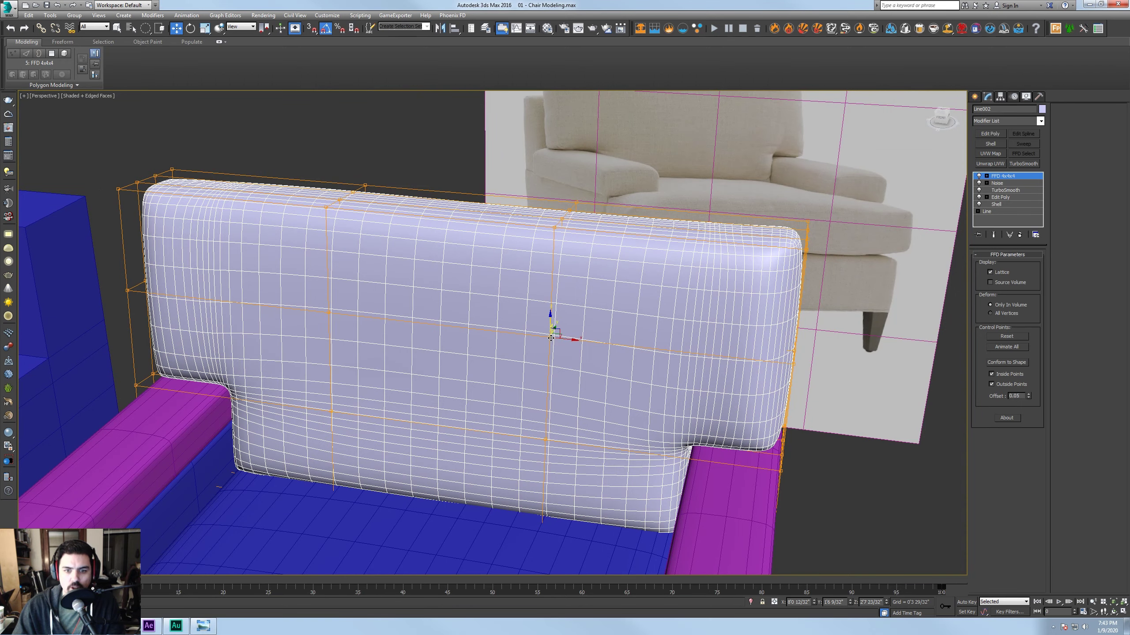
{"action": "middle_click_drag", "start_coordinate": [553, 336], "coordinate": [547, 378], "text": "alt"}
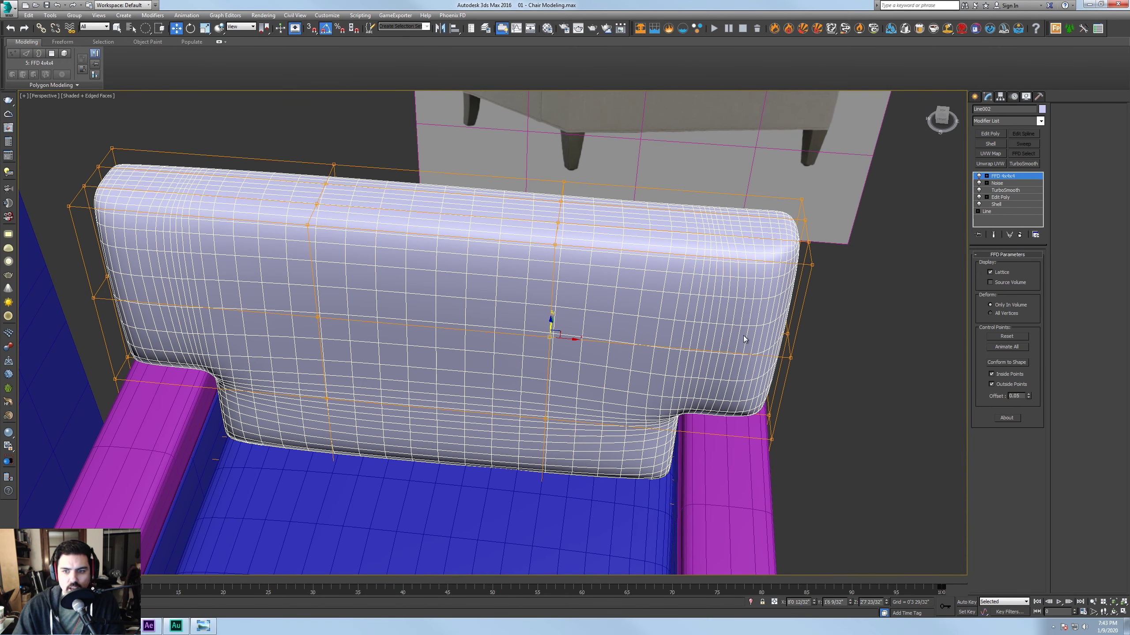
{"action": "middle_click_drag", "start_coordinate": [716, 365], "coordinate": [640, 292], "text": "alt"}
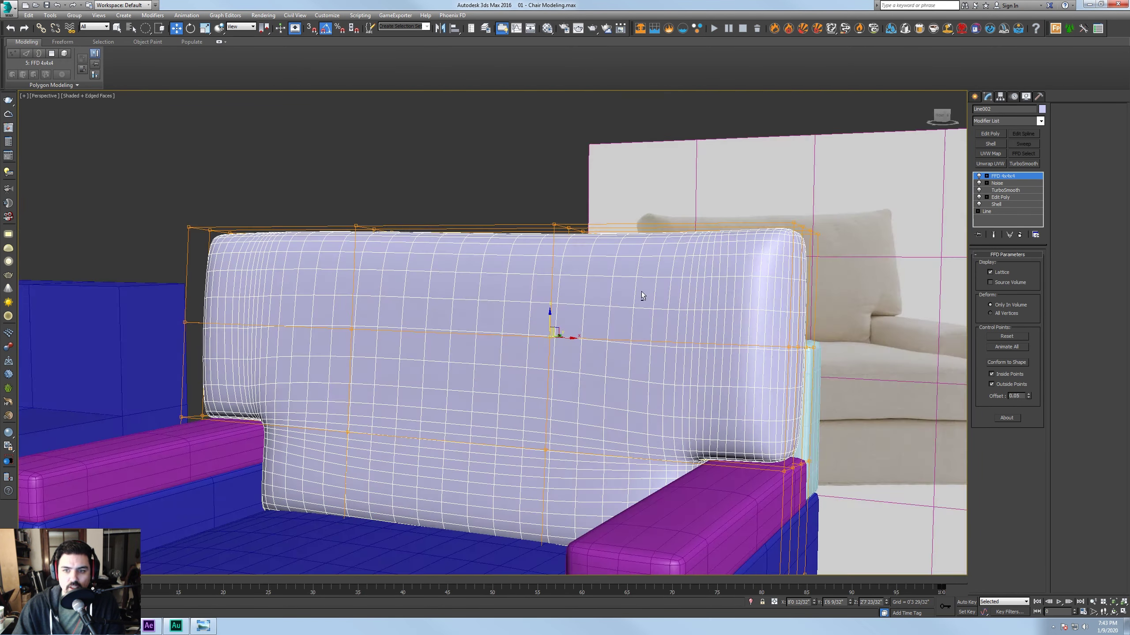
{"action": "middle_click_drag", "start_coordinate": [731, 352], "coordinate": [611, 364], "text": "alt"}
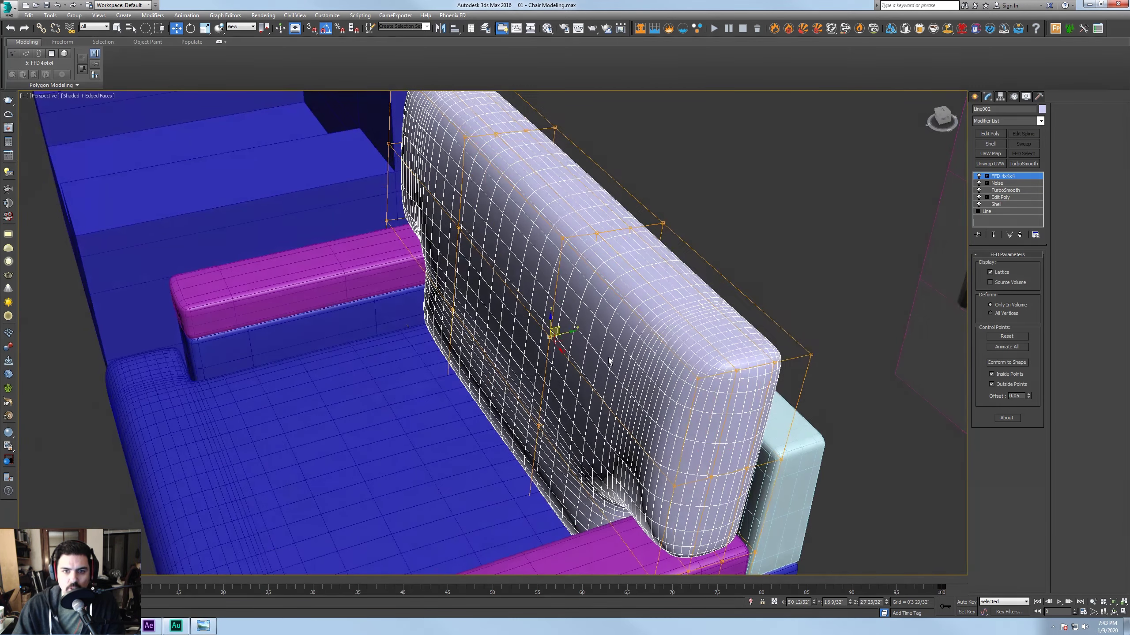
{"action": "left_click", "coordinate": [560, 239]}
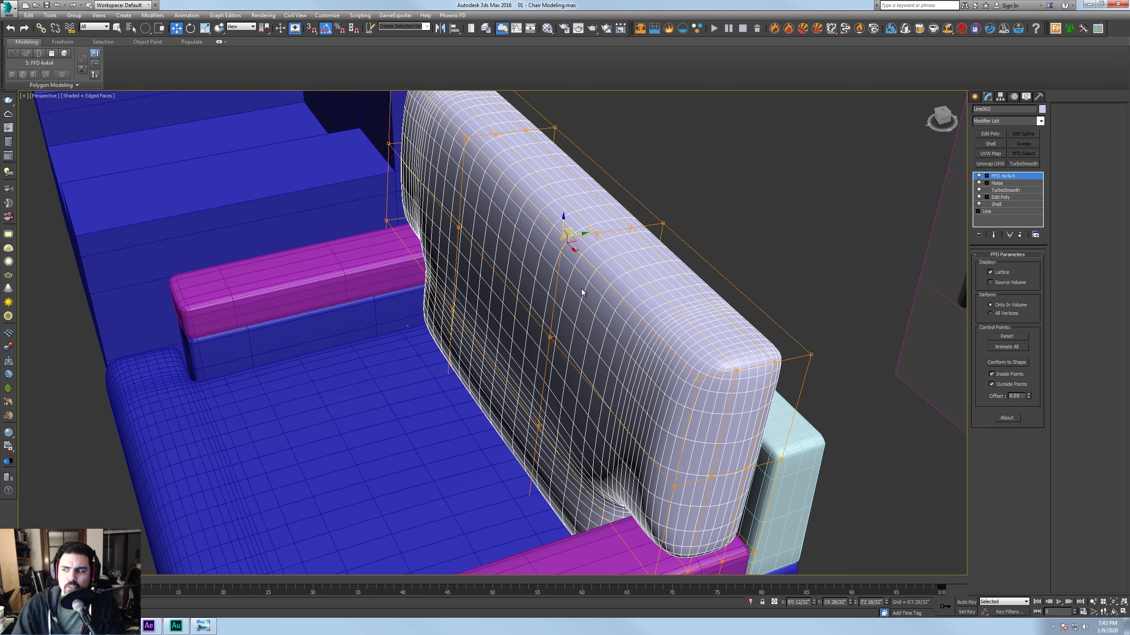
{"action": "middle_click_drag", "start_coordinate": [617, 268], "coordinate": [594, 249], "text": "alt"}
{"action": "left_click_drag", "start_coordinate": [586, 237], "coordinate": [529, 245]}
{"action": "middle_click_drag", "start_coordinate": [529, 245], "coordinate": [553, 353], "text": "alt"}
Select the four central control points on the back cushion's front face and adjust their depth slightly
{"action": "left_click", "coordinate": [552, 353]}
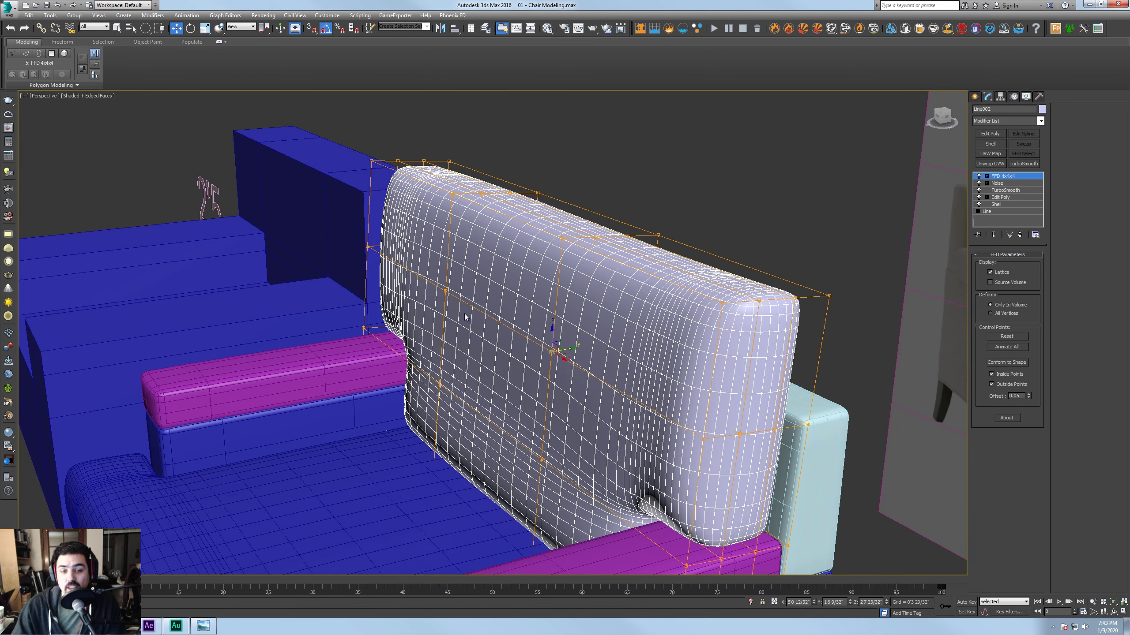
{"action": "left_click", "coordinate": [446, 291], "text": "ctrl"}
{"action": "left_click", "coordinate": [438, 385], "text": "ctrl"}
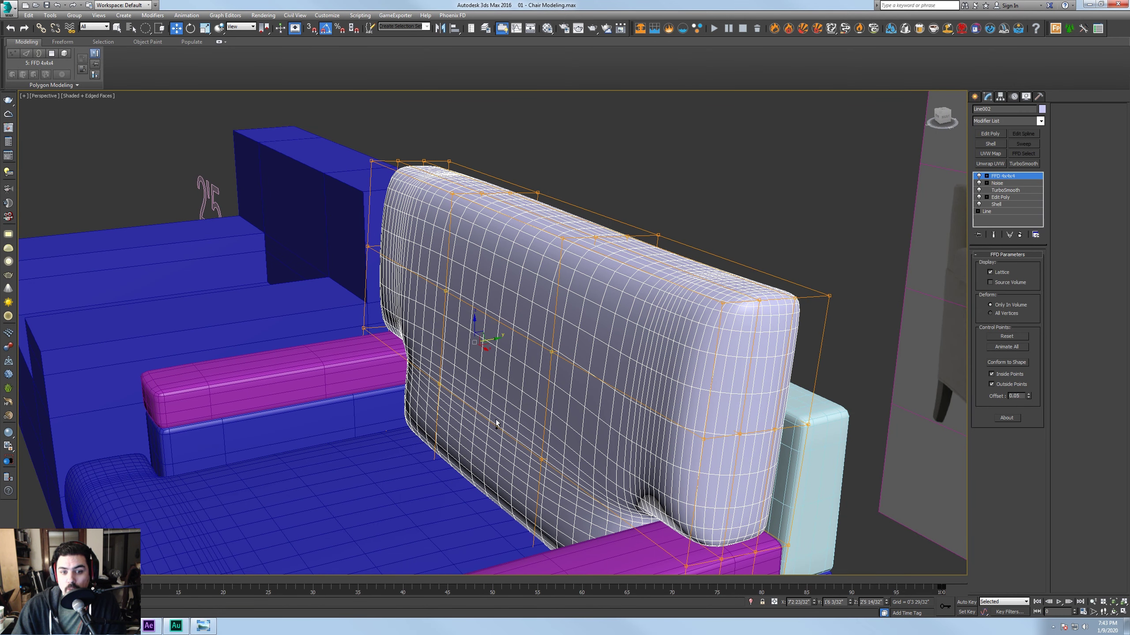
{"action": "left_click", "coordinate": [541, 459], "text": "ctrl"}
{"action": "middle_click_drag", "start_coordinate": [542, 458], "coordinate": [501, 461], "text": "alt"}
{"action": "mouse_move", "coordinate": [510, 368]}
{"action": "left_mouse_down"}
{"action": "mouse_move", "coordinate": [495, 370]}
{"action": "mouse_move", "coordinate": [537, 366]}
{"action": "mouse_move", "coordinate": [517, 368]}
{"action": "left_mouse_up"}
{"action": "middle_click_drag", "start_coordinate": [517, 368], "coordinate": [546, 236], "text": "alt"}
Lower the middle control points along the back cushion's top edge slightly so the edge dips at its centre
{"action": "left_click_drag", "start_coordinate": [145, 28], "coordinate": [151, 44]}
{"action": "left_click_drag", "start_coordinate": [349, 180], "coordinate": [610, 240]}
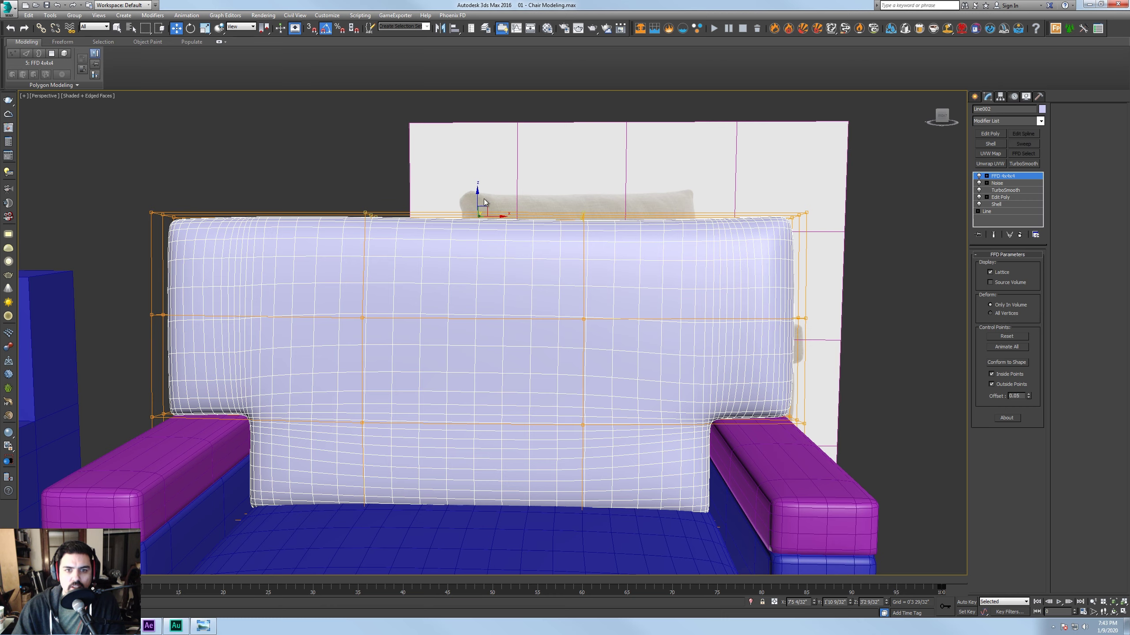
{"action": "left_click_drag", "start_coordinate": [478, 197], "coordinate": [481, 210]}
Adjust the mid-height control points on both sides of the back cushion to shape its side edges
{"action": "middle_click_drag", "start_coordinate": [480, 211], "coordinate": [191, 267], "text": "alt"}
{"action": "left_click_drag", "start_coordinate": [186, 272], "coordinate": [245, 303]}
{"action": "middle_click_drag", "start_coordinate": [244, 303], "coordinate": [264, 312], "text": "alt"}
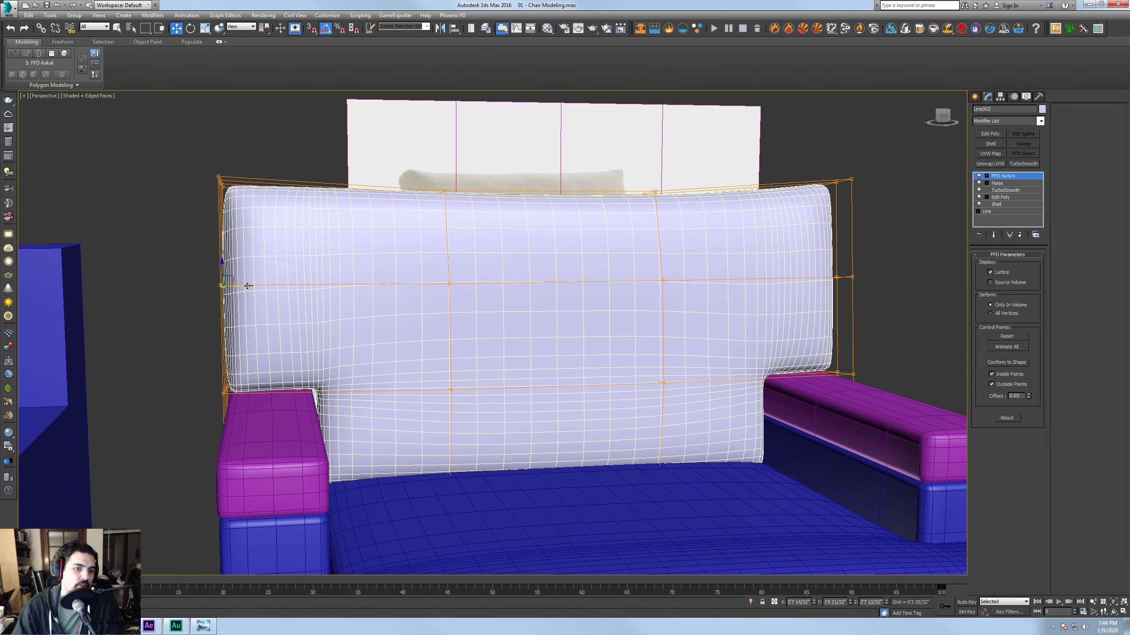
{"action": "middle_click_drag", "start_coordinate": [711, 289], "coordinate": [683, 280], "text": "alt"}
{"action": "left_click_drag", "start_coordinate": [677, 272], "coordinate": [719, 300]}
{"action": "middle_click_drag", "start_coordinate": [719, 301], "coordinate": [972, 217], "text": "alt"}
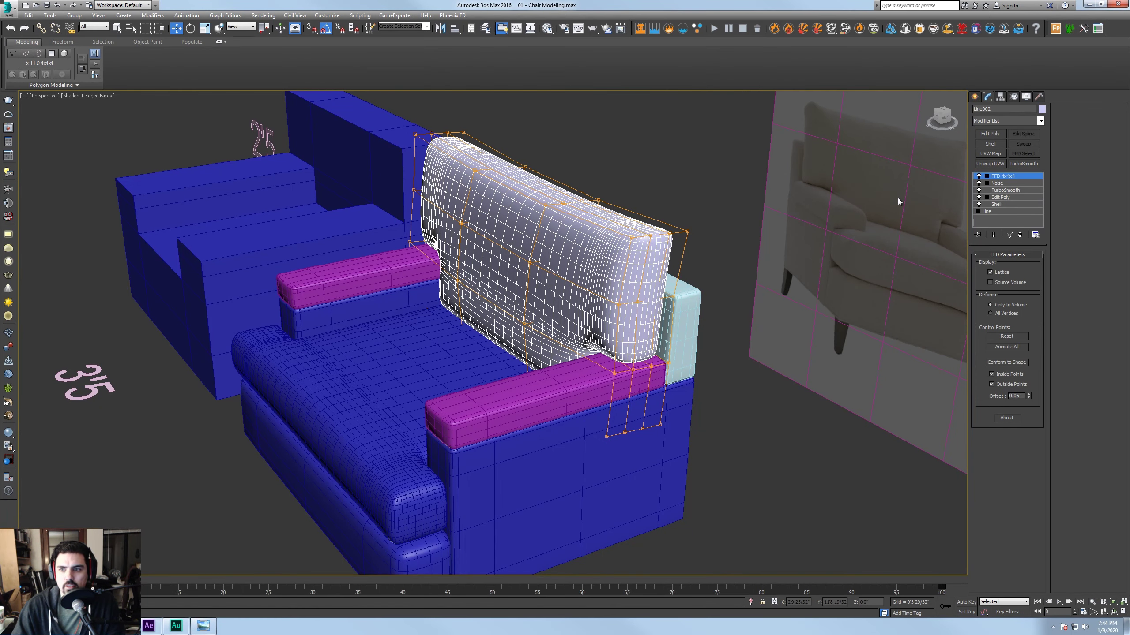
Add an FFD 4x4x4 modifier to the seat cushion and open its control points for editing
{"action": "left_click", "coordinate": [700, 192]}
{"action": "middle_click_drag", "start_coordinate": [452, 388], "coordinate": [540, 373], "text": "alt"}
{"action": "left_click", "coordinate": [520, 373]}
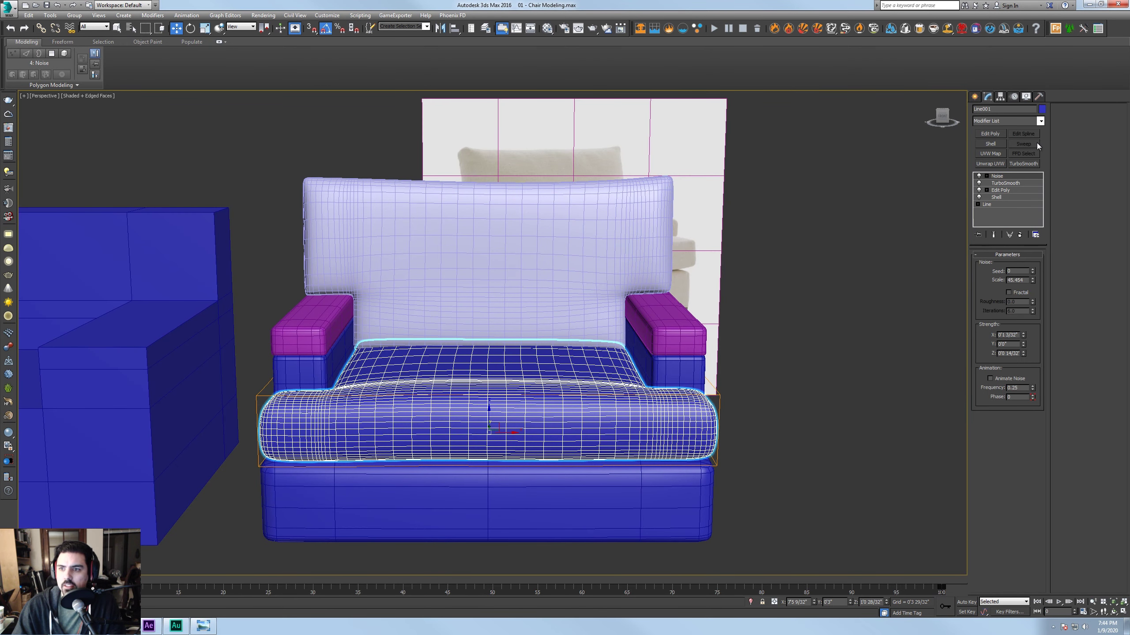
{"action": "left_click", "coordinate": [1040, 120]}
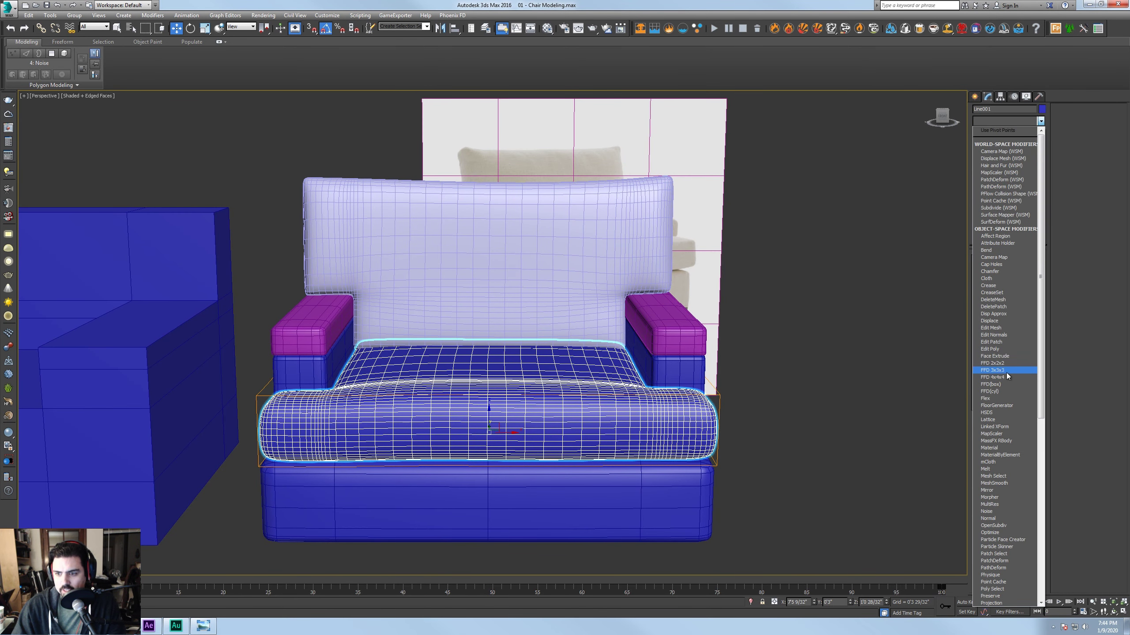
{"action": "left_click", "coordinate": [1007, 376]}
{"action": "middle_click_drag", "start_coordinate": [534, 383], "coordinate": [564, 401], "text": "alt"}
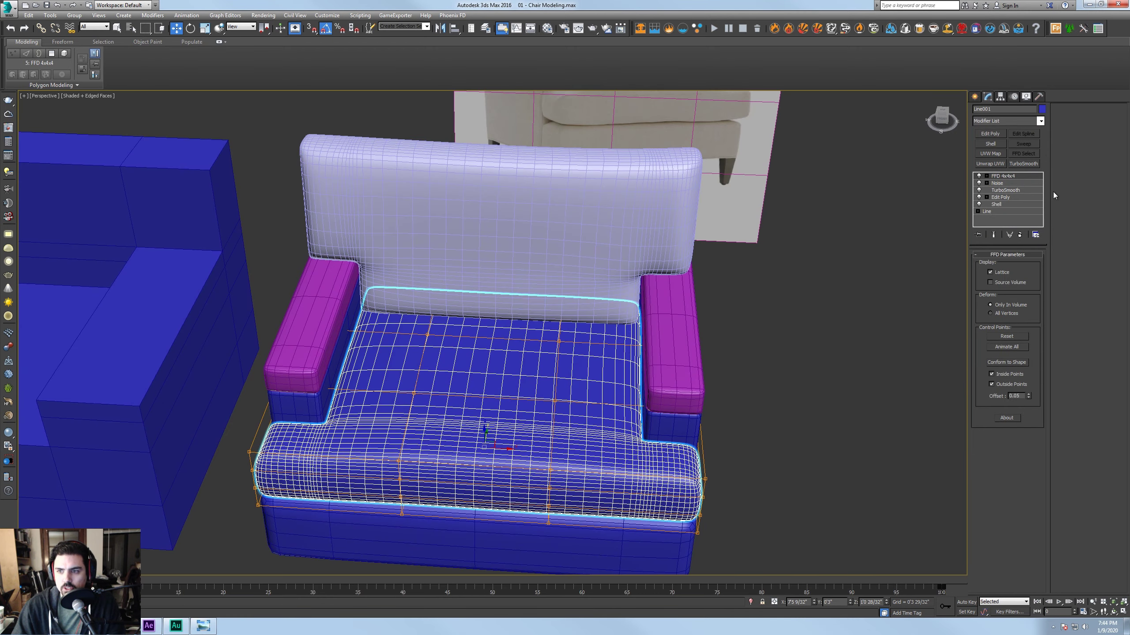
{"action": "left_click", "coordinate": [1018, 176]}
Select the four central control points on top of the seat cushion and raise them slightly
{"action": "middle_click_drag", "start_coordinate": [631, 360], "coordinate": [499, 404], "text": "alt"}
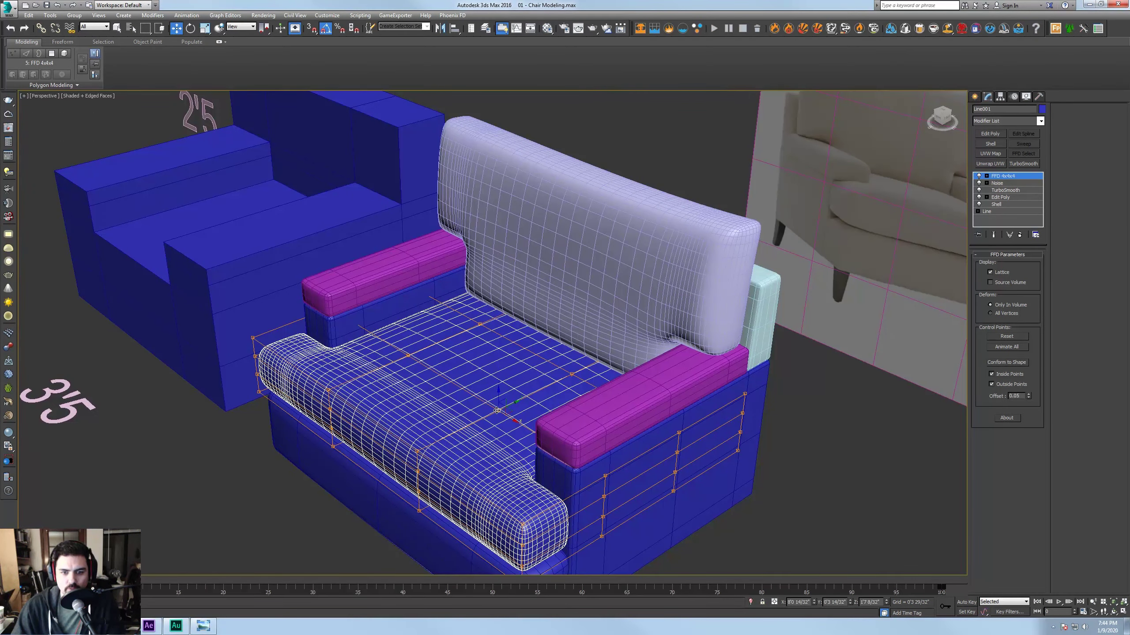
{"action": "left_click", "coordinate": [407, 356], "text": "ctrl"}
{"action": "left_click", "coordinate": [479, 325], "text": "ctrl"}
{"action": "left_click", "coordinate": [571, 375], "text": "ctrl"}
{"action": "middle_click_drag", "start_coordinate": [572, 371], "coordinate": [675, 326], "text": "alt"}
{"action": "left_click_drag", "start_coordinate": [489, 349], "coordinate": [488, 338]}
{"action": "middle_click_drag", "start_coordinate": [488, 340], "coordinate": [489, 338], "text": "alt"}
{"action": "left_click_drag", "start_coordinate": [488, 339], "coordinate": [490, 339]}
{"action": "middle_click_drag", "start_coordinate": [490, 339], "coordinate": [820, 366], "text": "alt"}
Finish editing the seat's control points, deselect the cushion and hide the wireframe edges to check the shading
{"action": "left_click", "coordinate": [998, 177]}
{"action": "left_click", "coordinate": [836, 289]}
{"action": "middle_click_drag", "start_coordinate": [809, 322], "coordinate": [769, 324], "text": "alt"}
{"action": "key", "text": "F4"}
{"action": "middle_click_drag", "start_coordinate": [611, 349], "coordinate": [659, 318]}
Select all the parts of the armchair together
{"action": "left_click", "coordinate": [660, 318]}
{"action": "left_click", "coordinate": [645, 392], "text": "ctrl"}
{"action": "left_click", "coordinate": [670, 399], "text": "ctrl"}
{"action": "left_click", "coordinate": [392, 433], "text": "ctrl"}
{"action": "left_click", "coordinate": [312, 316], "text": "ctrl"}
{"action": "left_click", "coordinate": [314, 305], "text": "ctrl"}
{"action": "left_click", "coordinate": [474, 212], "text": "ctrl"}
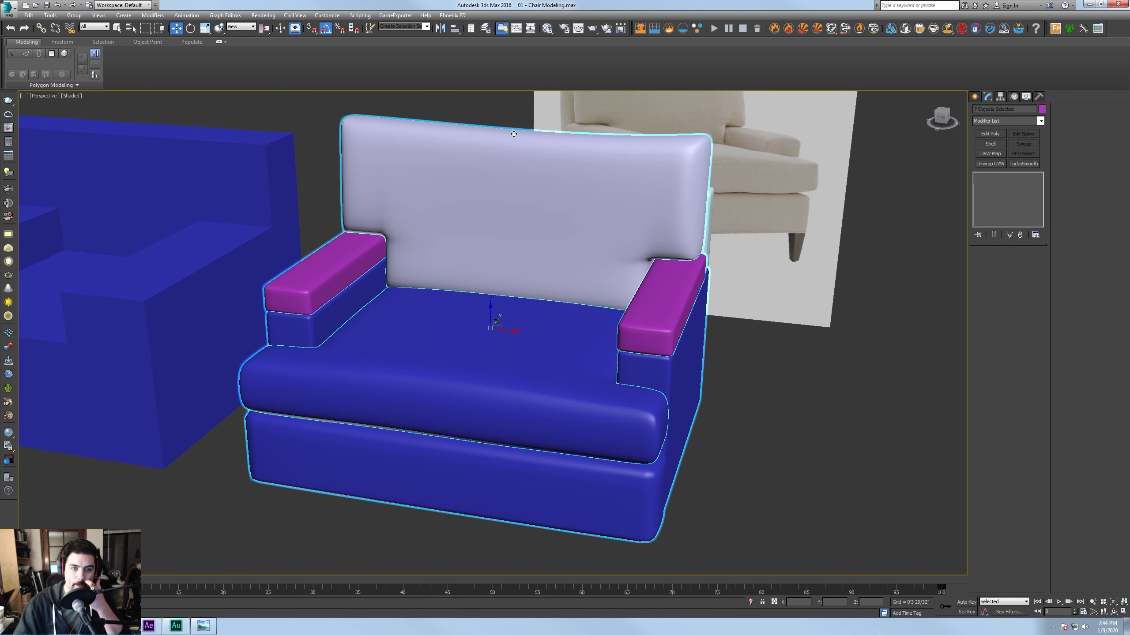
Disable TurboSmooth on the armrest pad beside the reference image and open its Edit Poly polygons with edged faces shown
{"action": "left_click", "coordinate": [354, 258]}
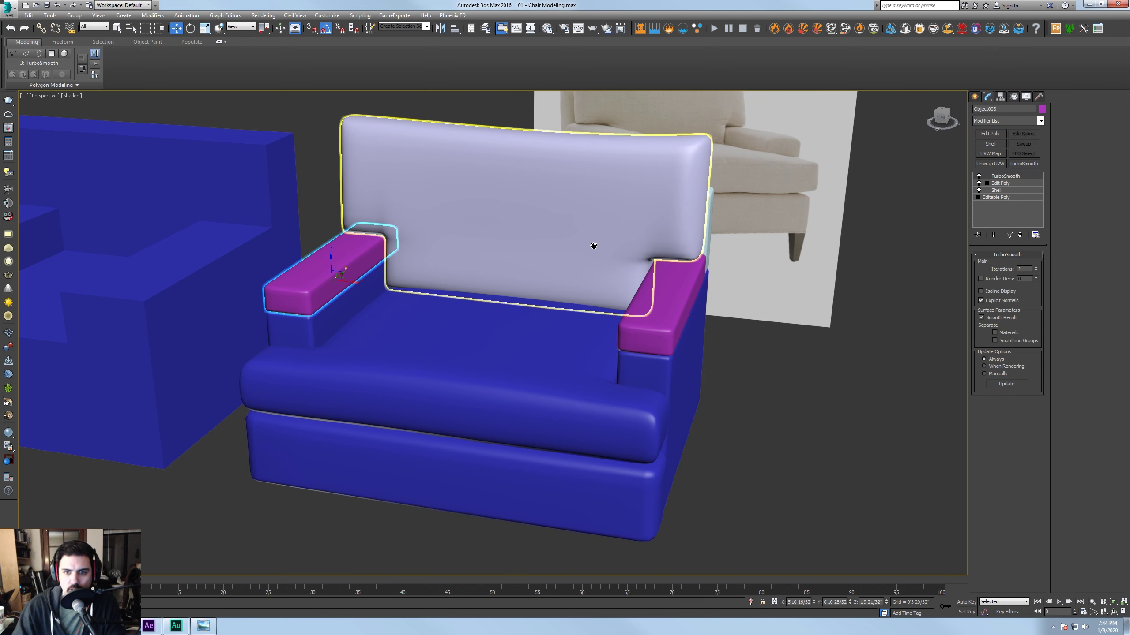
{"action": "scroll", "coordinate": [668, 308], "scroll_direction": "up", "scroll_amount": 5}
{"action": "left_click", "coordinate": [668, 311]}
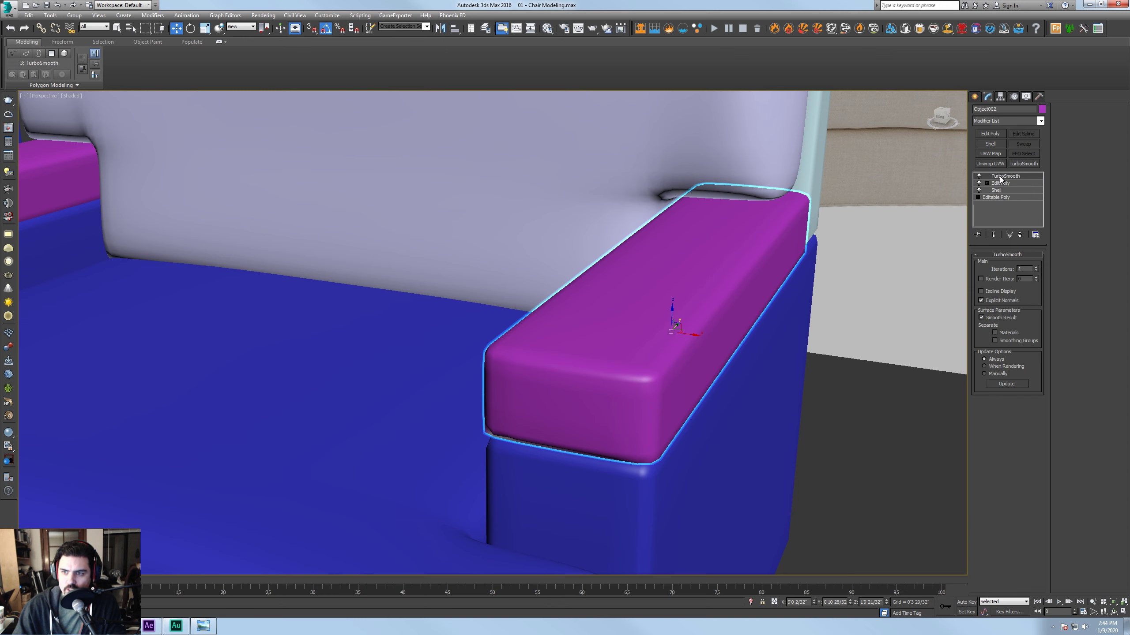
{"action": "left_click", "coordinate": [978, 176]}
{"action": "left_click", "coordinate": [985, 183]}
{"action": "left_click", "coordinate": [1016, 323]}
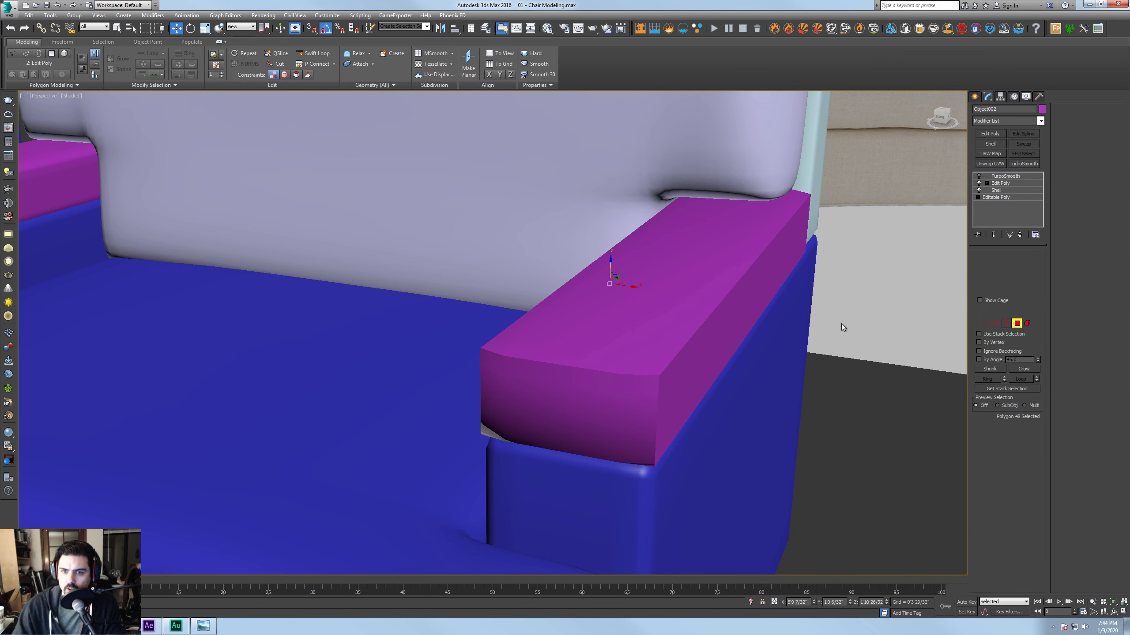
{"action": "key", "text": "F4"}
Raise the top polygon of the armrest pad slightly
{"action": "left_click", "coordinate": [695, 287]}
{"action": "middle_click_drag", "start_coordinate": [696, 287], "coordinate": [678, 283], "text": "alt"}
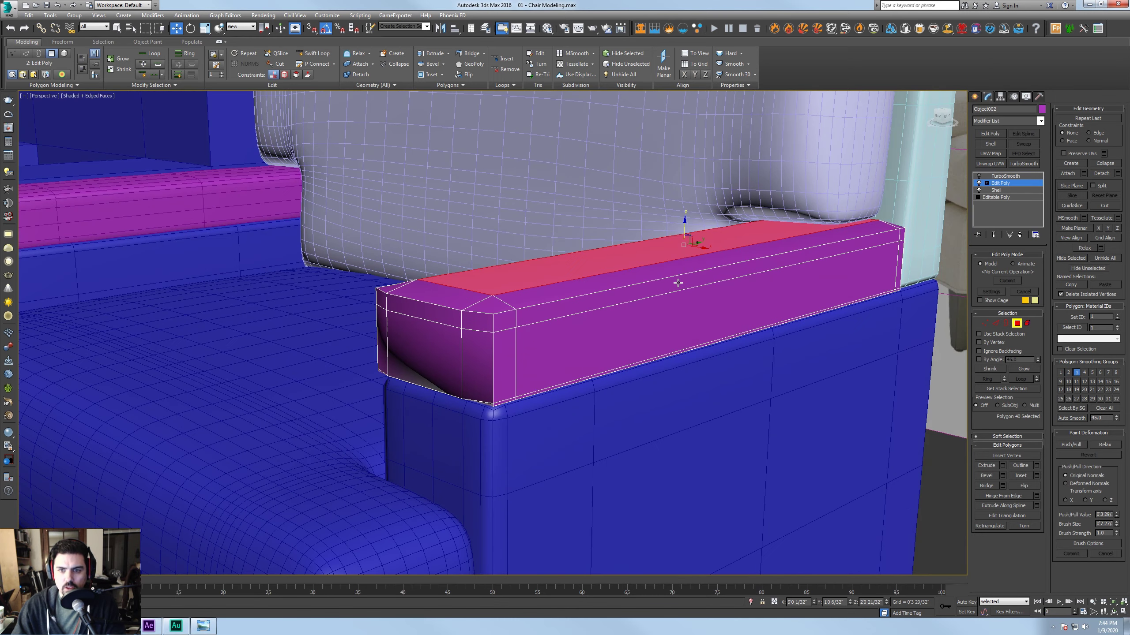
{"action": "middle_click_drag", "start_coordinate": [683, 224], "coordinate": [575, 284], "text": "alt"}
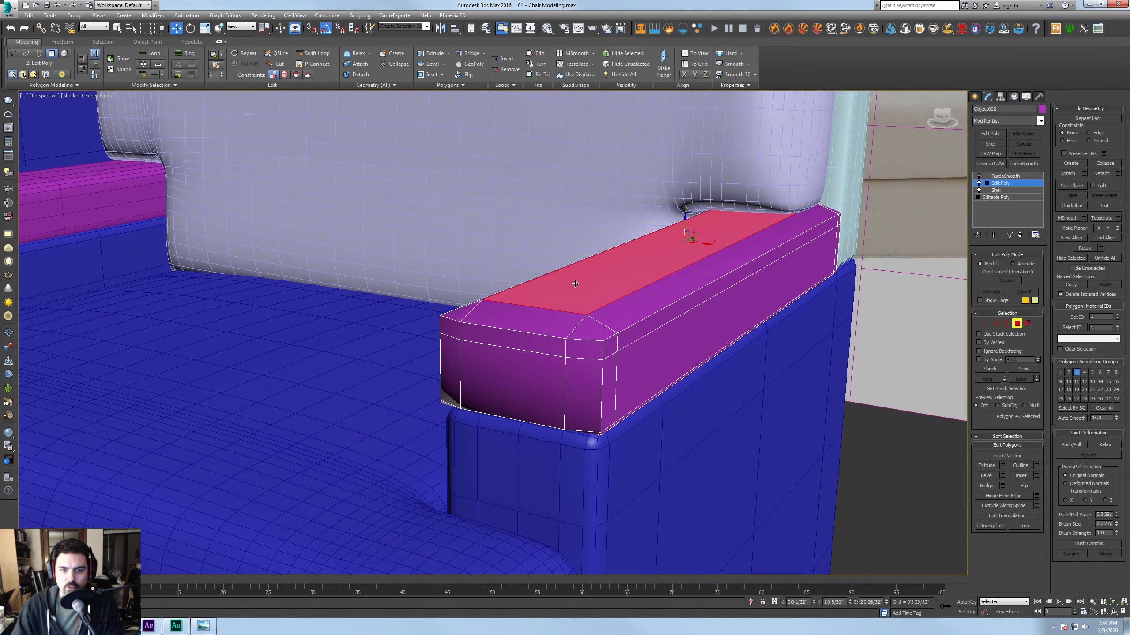
{"action": "left_click", "coordinate": [1017, 324]}
Select the horizontal edge loop around the armrest pad's sides and lower it slightly
{"action": "middle_click_drag", "start_coordinate": [451, 298], "coordinate": [852, 303]}
{"action": "middle_click_drag", "start_coordinate": [853, 303], "coordinate": [675, 259]}
{"action": "key", "text": "2"}
{"action": "double_click", "coordinate": [814, 311]}
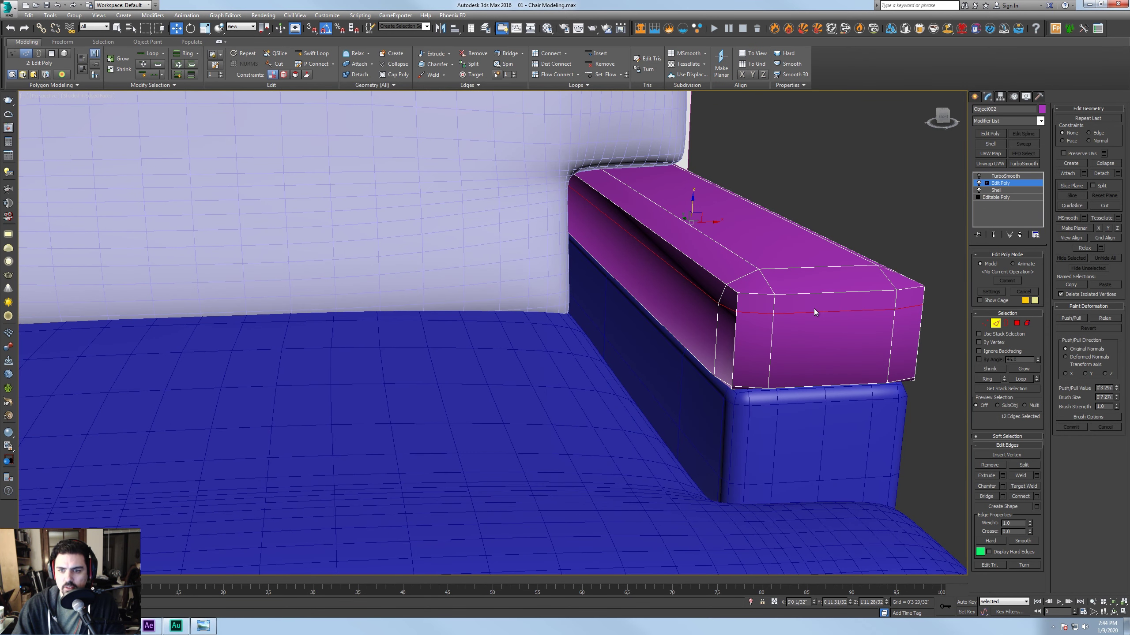
{"action": "left_click_drag", "start_coordinate": [694, 201], "coordinate": [694, 210]}
{"action": "middle_click_drag", "start_coordinate": [803, 266], "coordinate": [658, 265], "text": "alt"}
{"action": "left_click", "coordinate": [996, 324]}
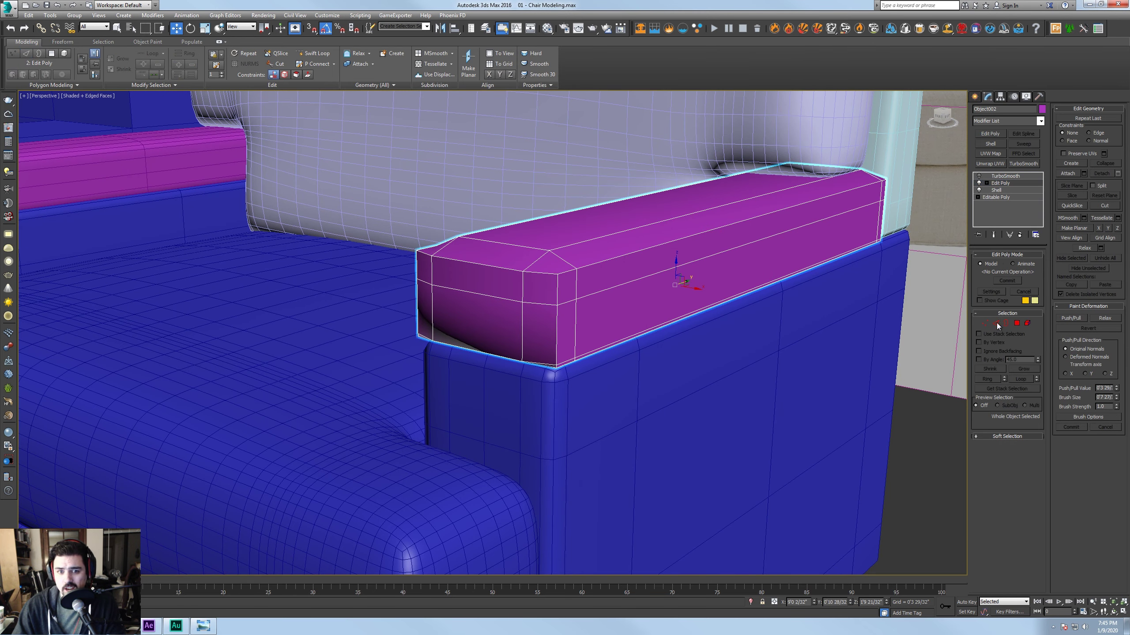
Switch TurboSmooth back on for the armrest pad
{"action": "left_click", "coordinate": [975, 175]}
{"action": "left_click", "coordinate": [979, 176]}
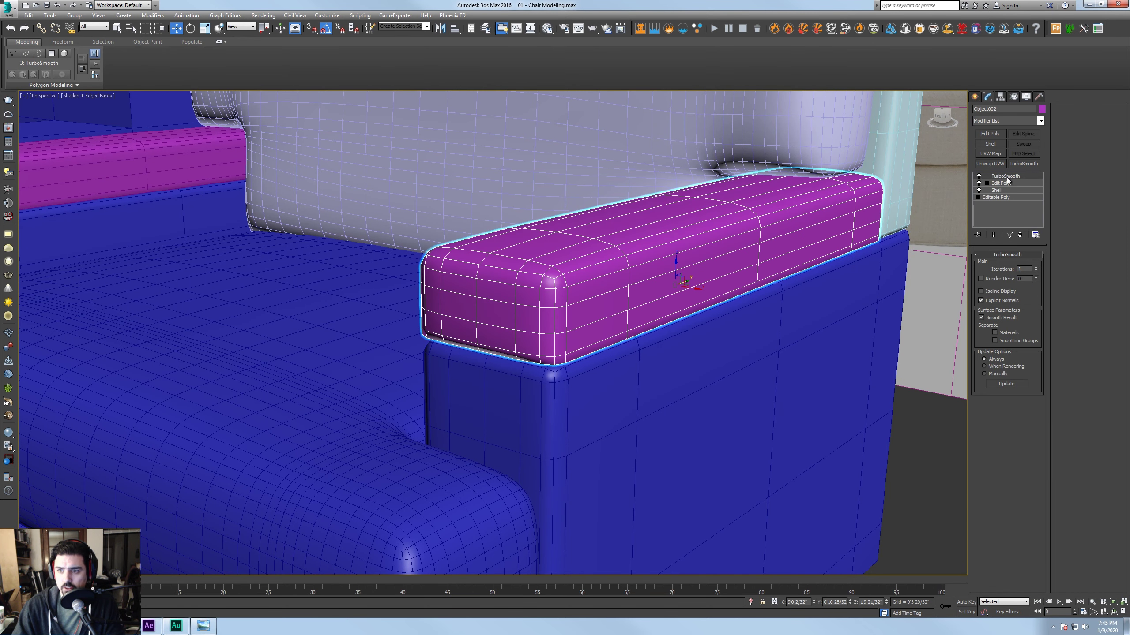
{"action": "middle_click_drag", "start_coordinate": [789, 272], "coordinate": [751, 290], "text": "alt"}
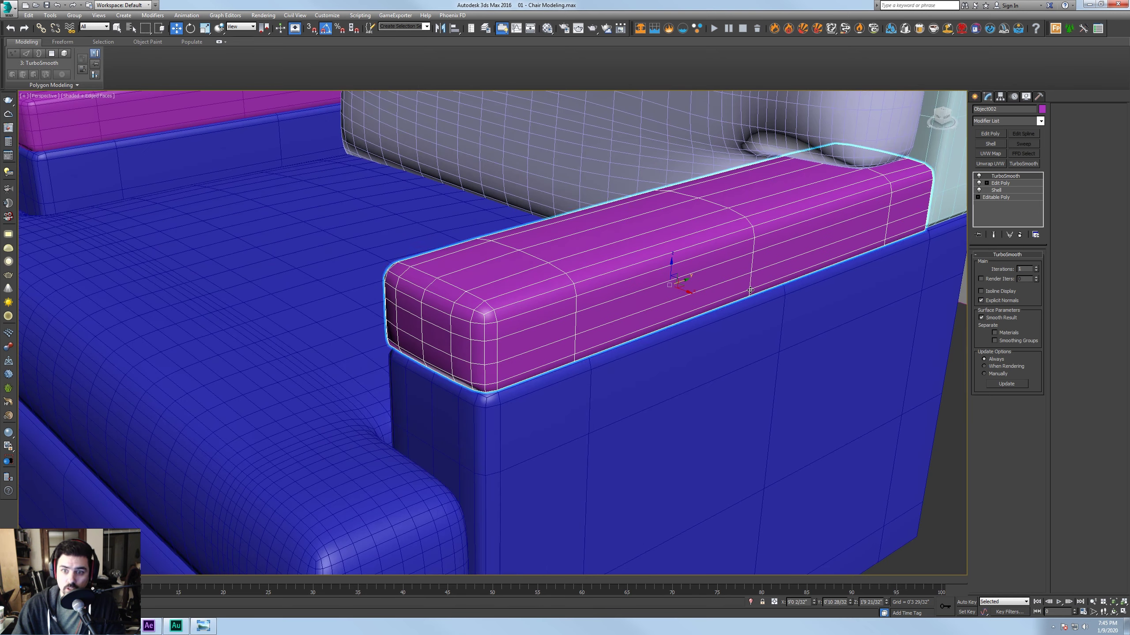
Add an FFD 4x4x4 modifier above TurboSmooth on the armrest pad and open its control points for editing
{"action": "left_click", "coordinate": [1030, 122]}
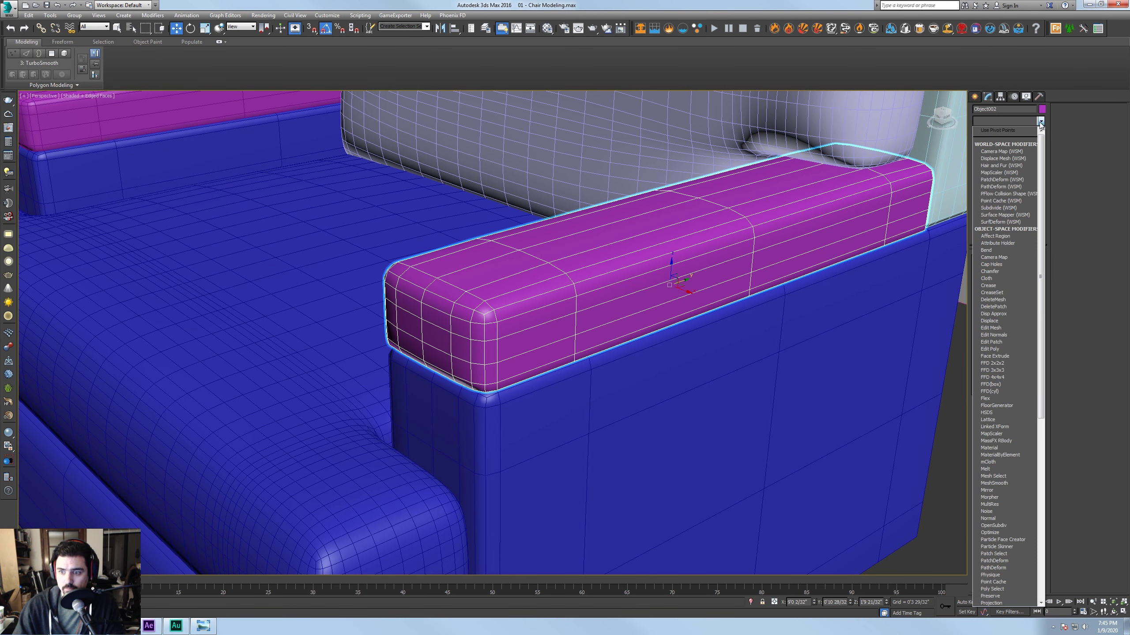
{"action": "left_click", "coordinate": [994, 378]}
{"action": "middle_click_drag", "start_coordinate": [672, 267], "coordinate": [738, 198], "text": "alt"}
{"action": "left_click", "coordinate": [1003, 176]}
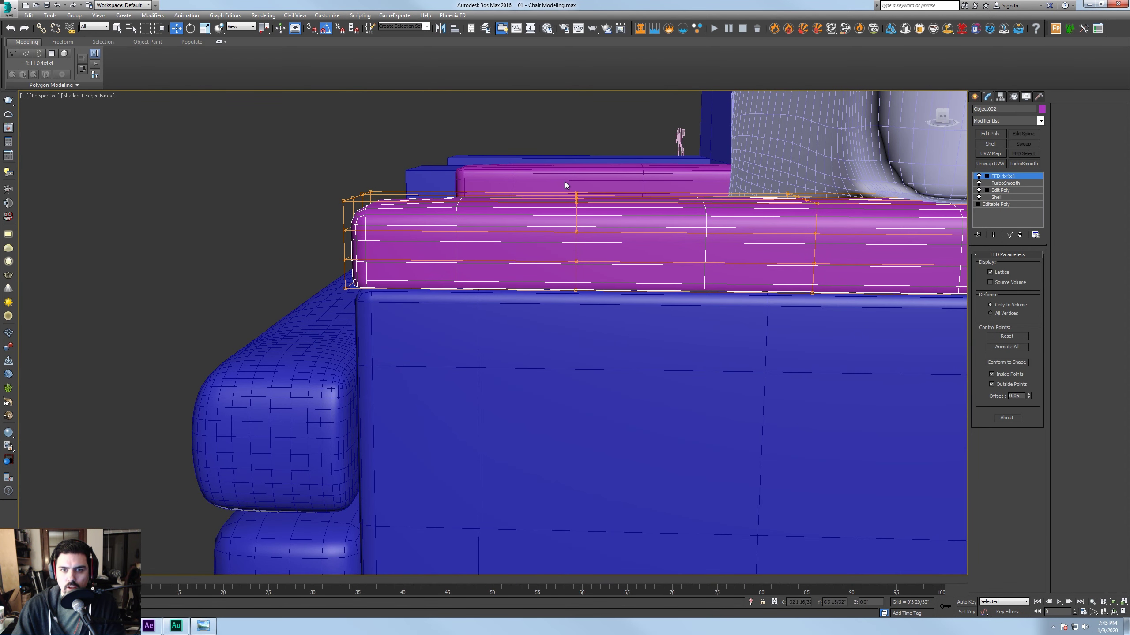
Select the two middle rows of control points along the armrest pad's top and raise them slightly
{"action": "left_click_drag", "start_coordinate": [563, 183], "coordinate": [591, 210]}
{"action": "middle_click_drag", "start_coordinate": [591, 210], "coordinate": [474, 219]}
{"action": "left_click_drag", "start_coordinate": [653, 188], "coordinate": [699, 219], "text": "ctrl"}
{"action": "left_click_drag", "start_coordinate": [576, 187], "coordinate": [576, 181]}
Select the two middle control points on the armrest pad's outer side and push them slightly outward
{"action": "middle_click_drag", "start_coordinate": [577, 182], "coordinate": [472, 287], "text": "alt"}
{"action": "left_click", "coordinate": [466, 285]}
{"action": "left_click", "coordinate": [685, 291], "text": "ctrl"}
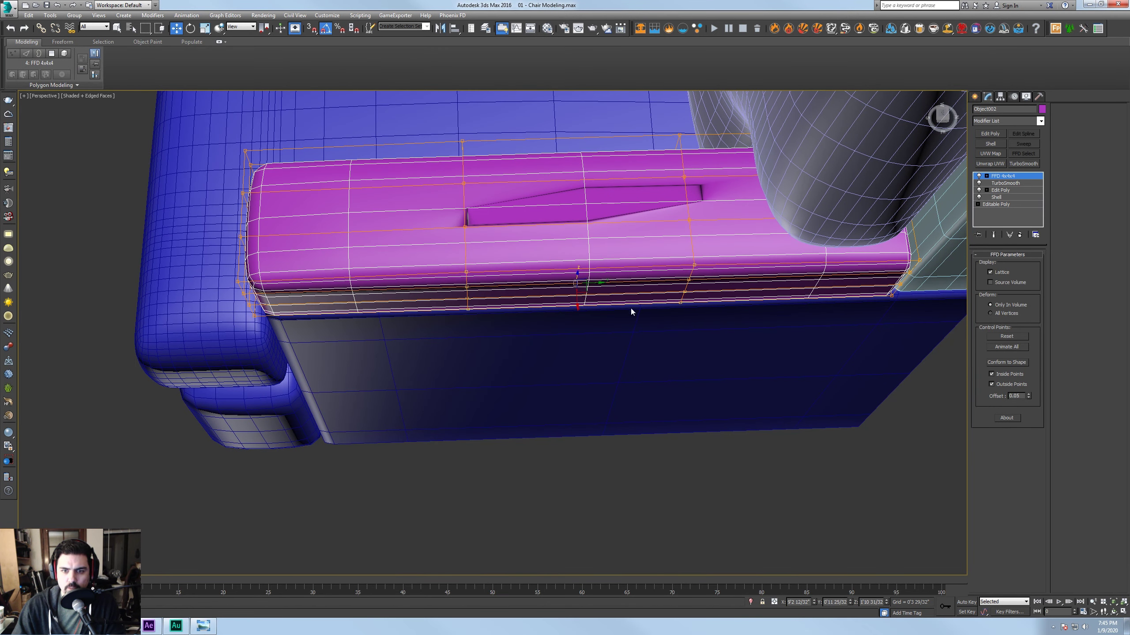
{"action": "middle_click_drag", "start_coordinate": [575, 307], "coordinate": [612, 293], "text": "alt"}
{"action": "scroll", "coordinate": [613, 295], "scroll_direction": "up", "scroll_amount": 5}
{"action": "scroll", "coordinate": [542, 277], "scroll_direction": "down", "scroll_amount": 5}
{"action": "middle_click_drag", "start_coordinate": [533, 277], "coordinate": [533, 356], "text": "alt"}
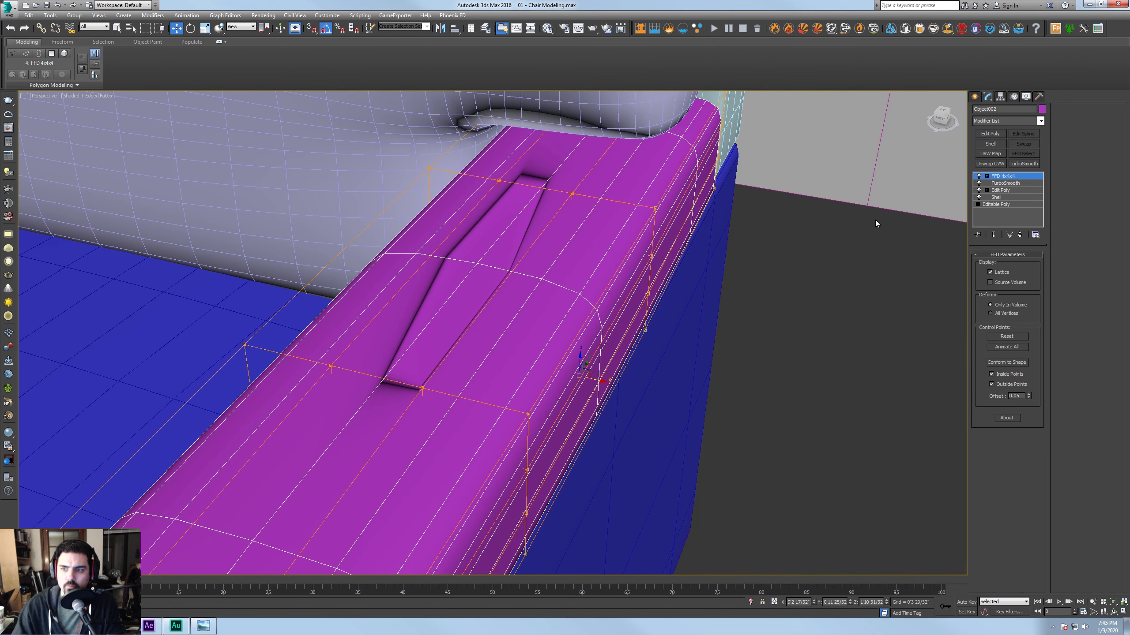
Compare the armrest pad with the FFD off and on, and nudge further lattice control points slightly downward
{"action": "left_click", "coordinate": [978, 176]}
{"action": "left_click", "coordinate": [979, 176]}
{"action": "middle_click_drag", "start_coordinate": [703, 204], "coordinate": [612, 196], "text": "alt"}
{"action": "scroll", "coordinate": [505, 319], "scroll_direction": "up", "scroll_amount": 4}
{"action": "middle_click_drag", "start_coordinate": [530, 340], "coordinate": [536, 261], "text": "alt"}
{"action": "left_click", "coordinate": [318, 305]}
{"action": "left_click_drag", "start_coordinate": [732, 349], "coordinate": [745, 360], "text": "ctrl"}
{"action": "left_click_drag", "start_coordinate": [529, 311], "coordinate": [526, 317]}
Leave control point editing and delete the FFD 4x4x4 modifier from the armrest pad
{"action": "middle_click_drag", "start_coordinate": [654, 302], "coordinate": [702, 247], "text": "alt"}
{"action": "left_click", "coordinate": [856, 195]}
{"action": "middle_click_drag", "start_coordinate": [856, 194], "coordinate": [547, 325], "text": "alt"}
{"action": "left_click", "coordinate": [329, 170]}
{"action": "right_click", "coordinate": [1000, 177]}
{"action": "left_click", "coordinate": [1064, 165]}
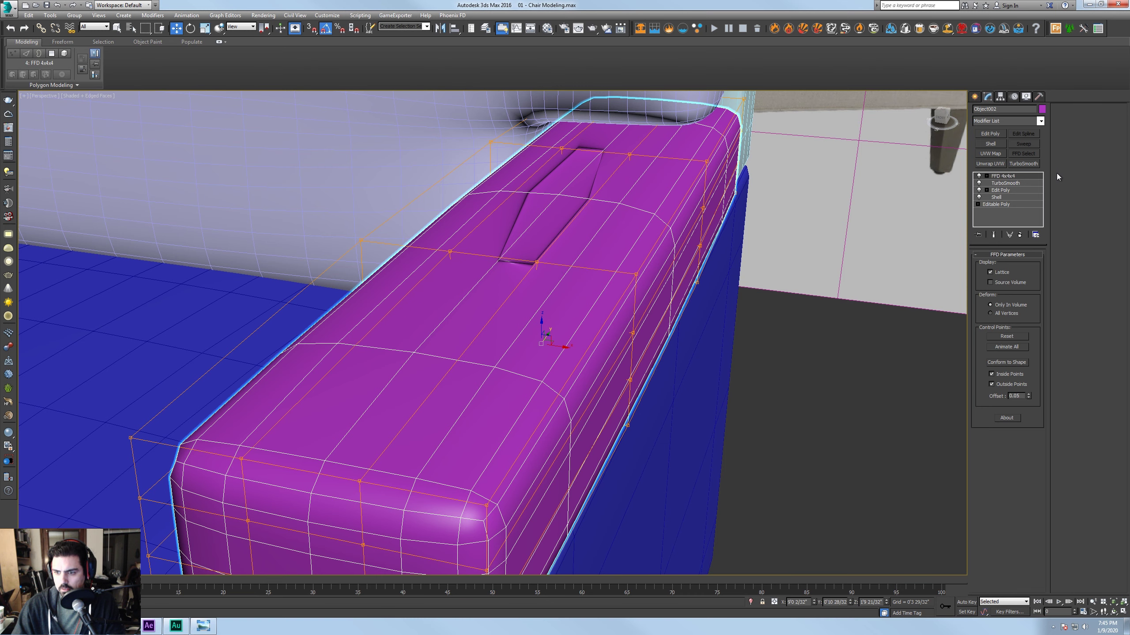
{"action": "right_click", "coordinate": [1008, 177]}
{"action": "left_click", "coordinate": [1015, 195]}
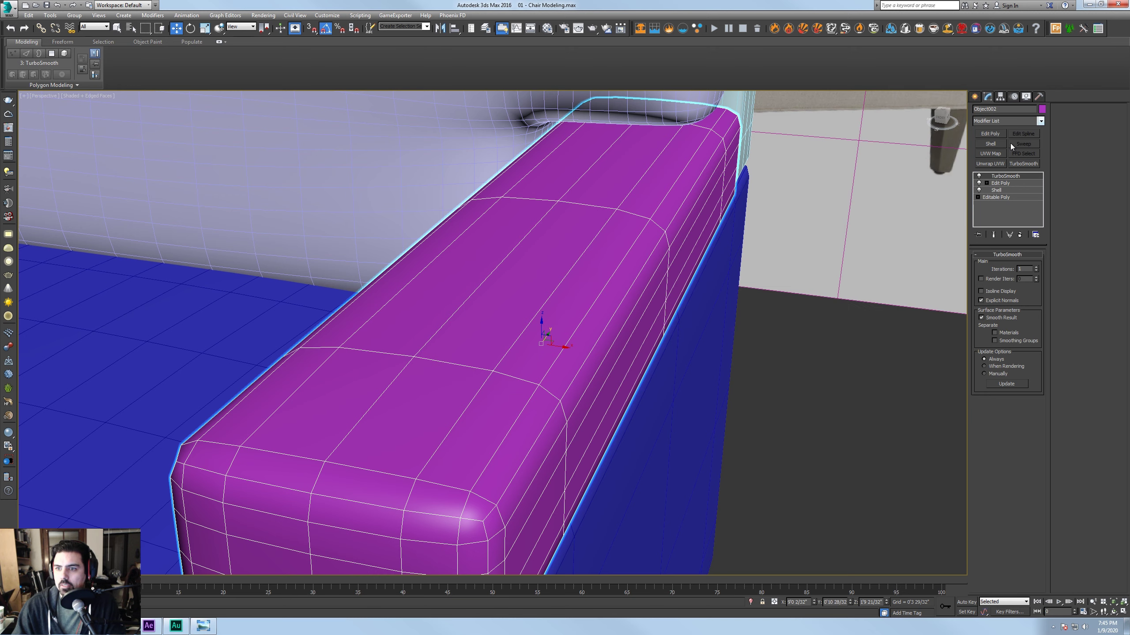
Clone the armrest pad to a spot outside the chair as a spare copy
{"action": "scroll", "coordinate": [858, 198], "scroll_direction": "down", "scroll_amount": 6}
{"action": "left_click_drag", "start_coordinate": [676, 245], "coordinate": [879, 271], "text": "shift"}
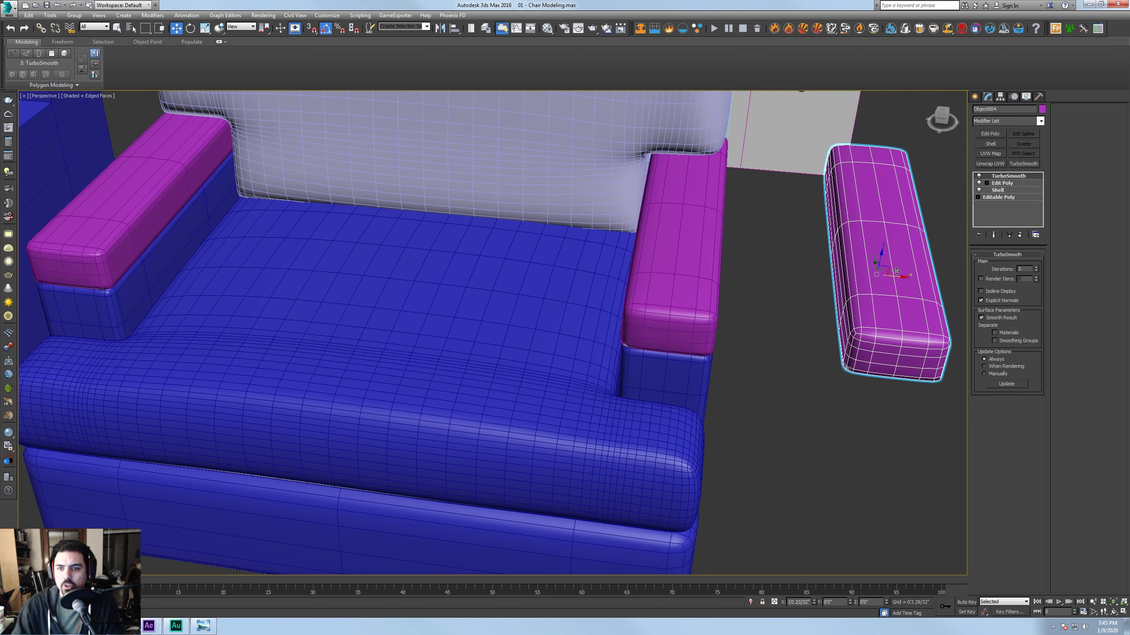
{"action": "left_click", "coordinate": [565, 351]}
Convert the original armrest pad on the chair to an Editable Poly
{"action": "left_click", "coordinate": [674, 263]}
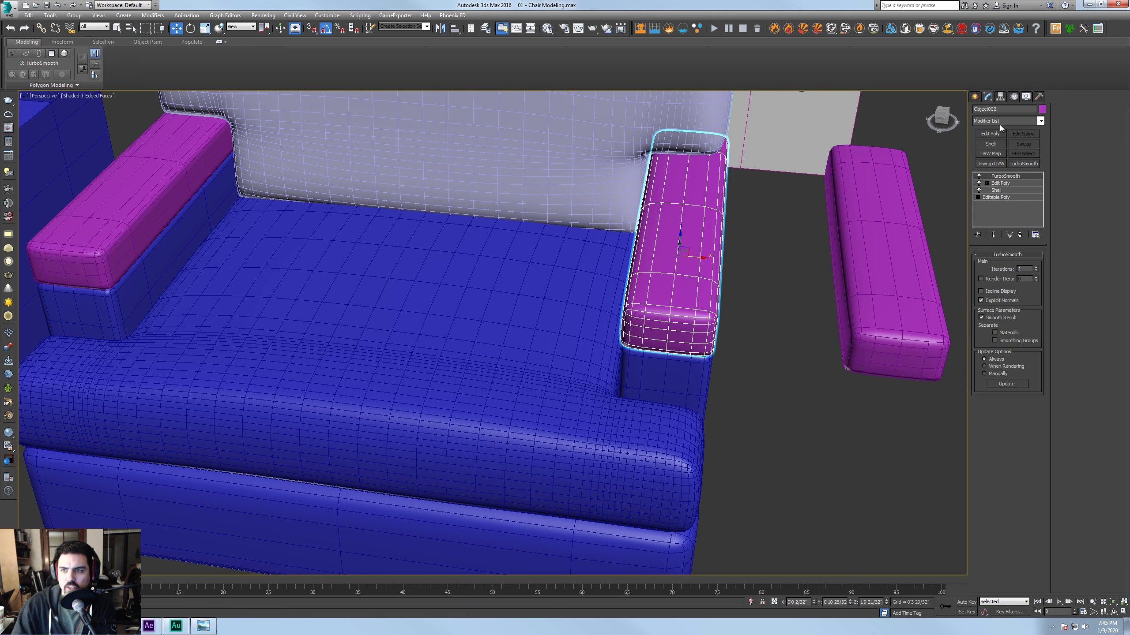
{"action": "left_click", "coordinate": [1039, 97]}
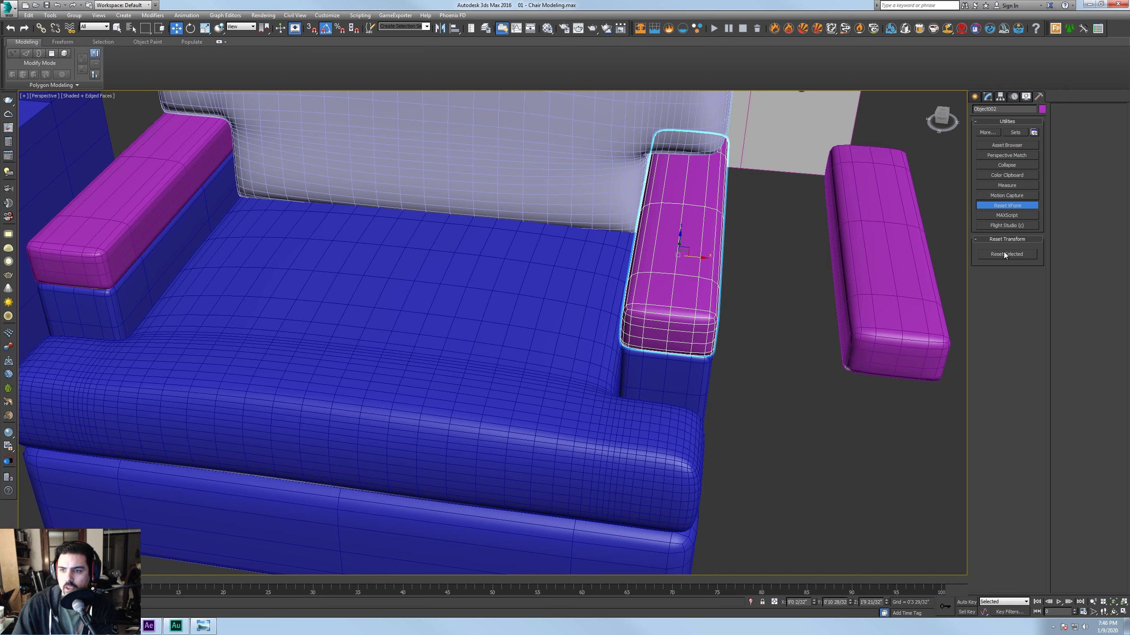
{"action": "left_click", "coordinate": [987, 96]}
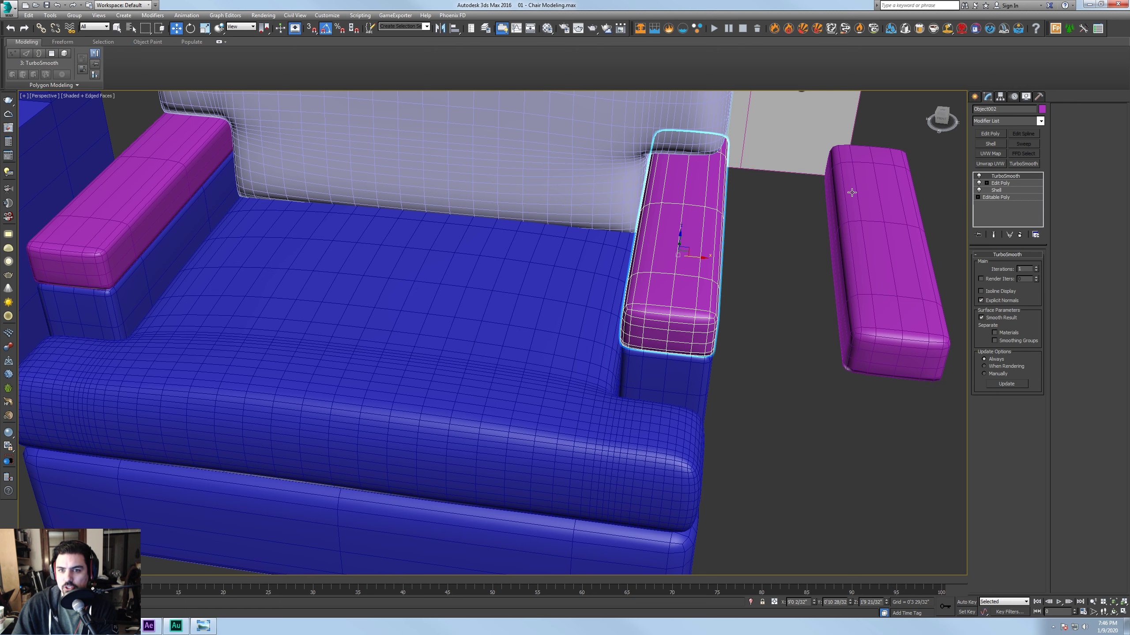
{"action": "right_click", "coordinate": [689, 214]}
{"action": "left_click", "coordinate": [1038, 97]}
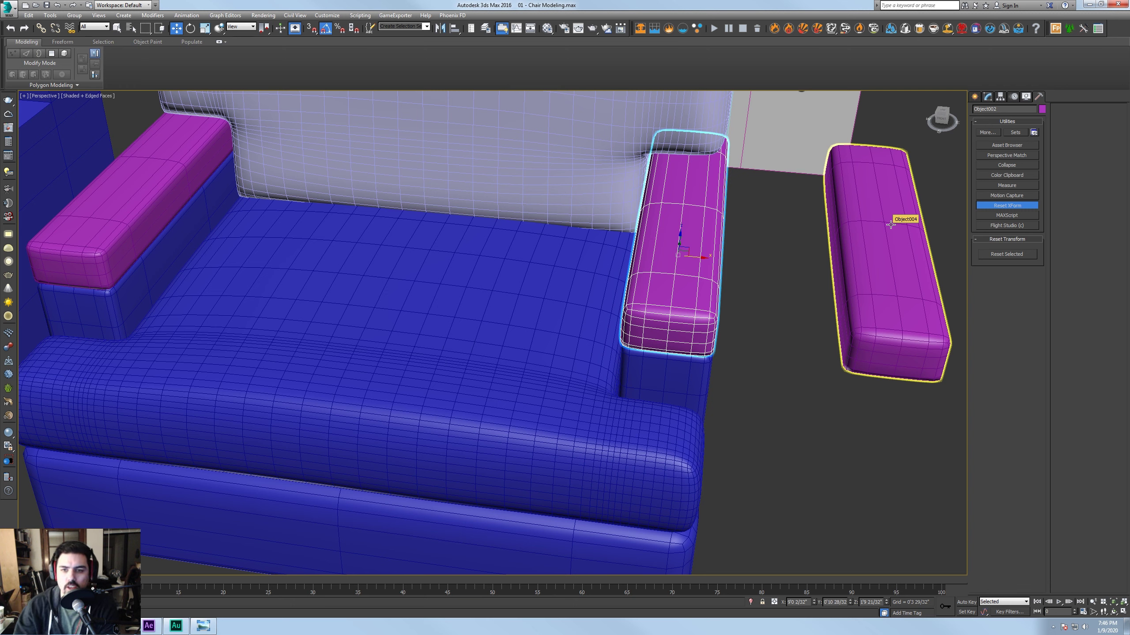
{"action": "right_click", "coordinate": [678, 240]}
{"action": "mouse_move", "coordinate": [694, 328]}
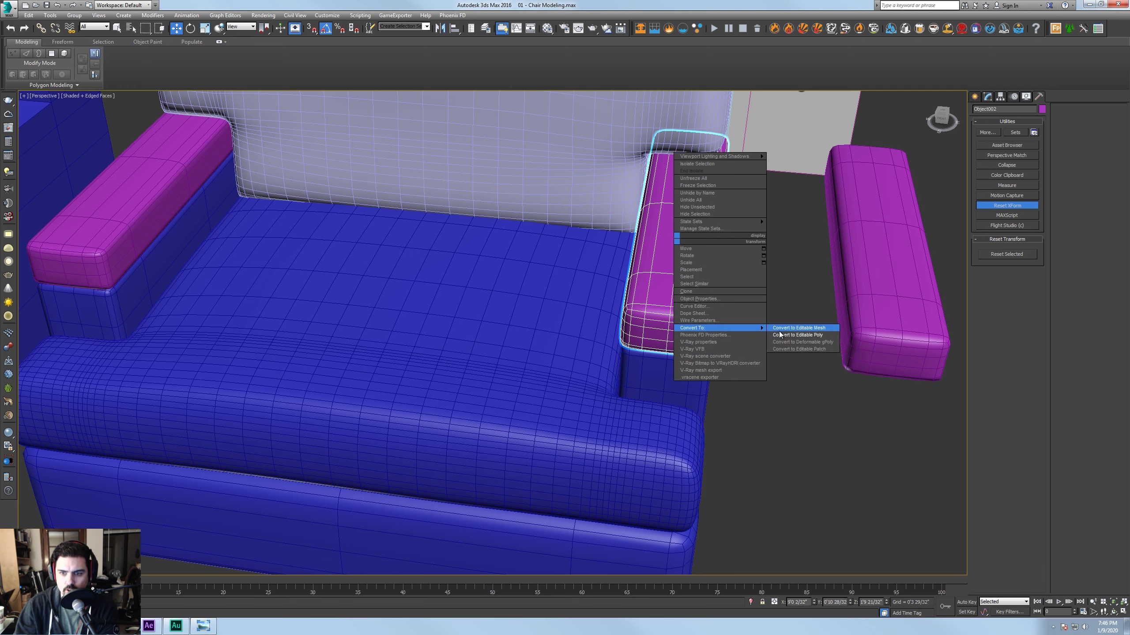
{"action": "left_click", "coordinate": [780, 335]}
Reset the XForm of the original armrest pad and collapse it into an Editable Poly again
{"action": "left_click", "coordinate": [1039, 96]}
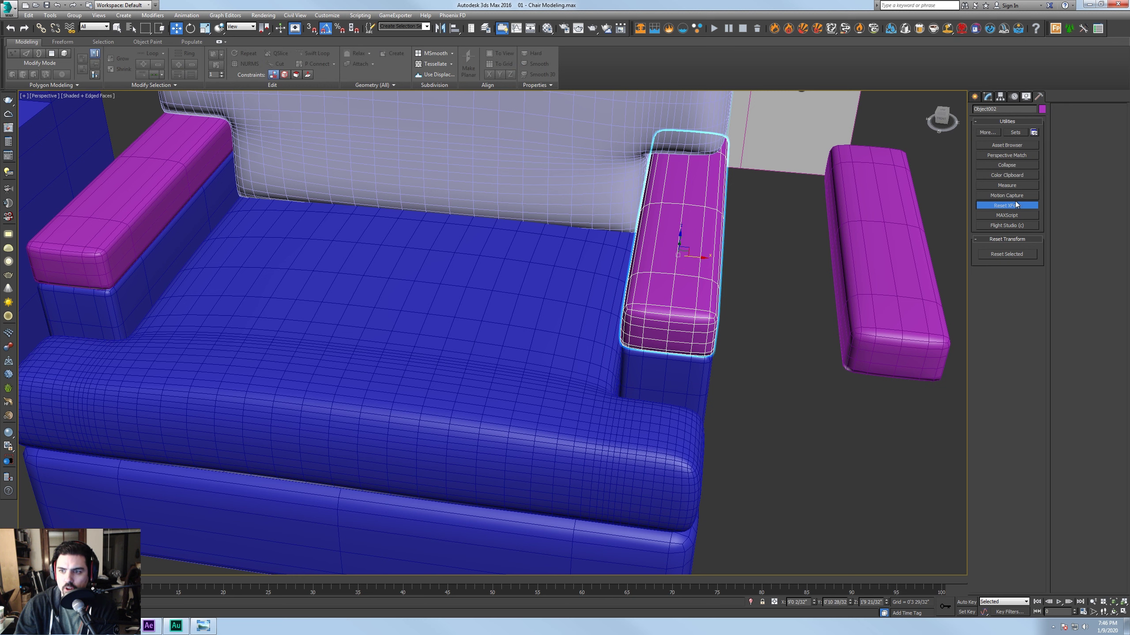
{"action": "left_click", "coordinate": [987, 96]}
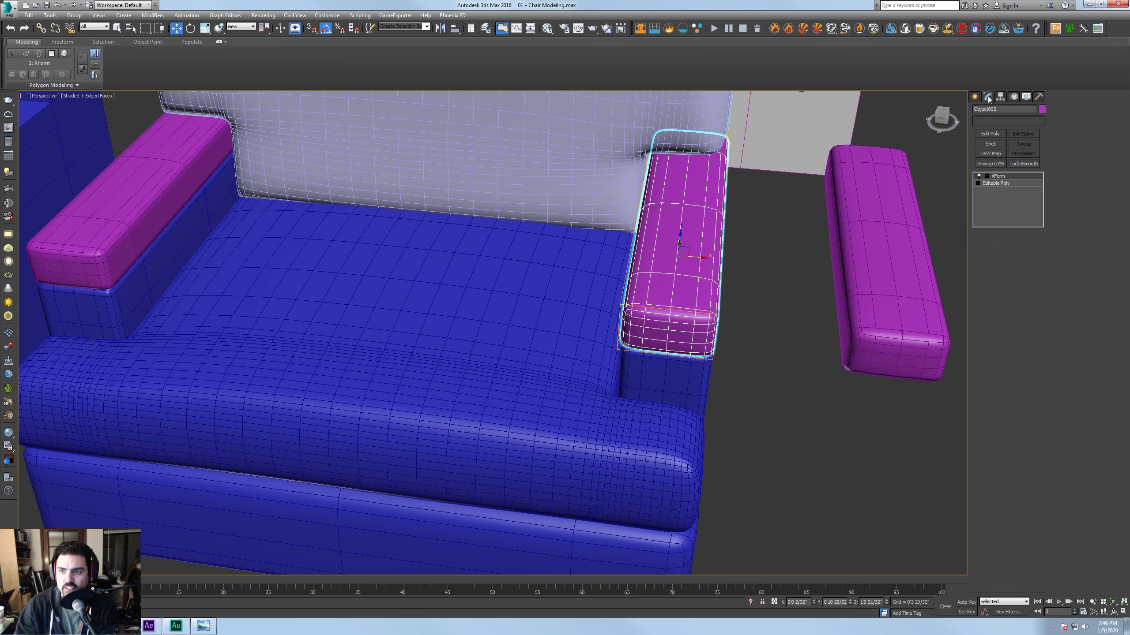
{"action": "right_click", "coordinate": [811, 199]}
{"action": "mouse_move", "coordinate": [829, 281]}
{"action": "left_click", "coordinate": [916, 289]}
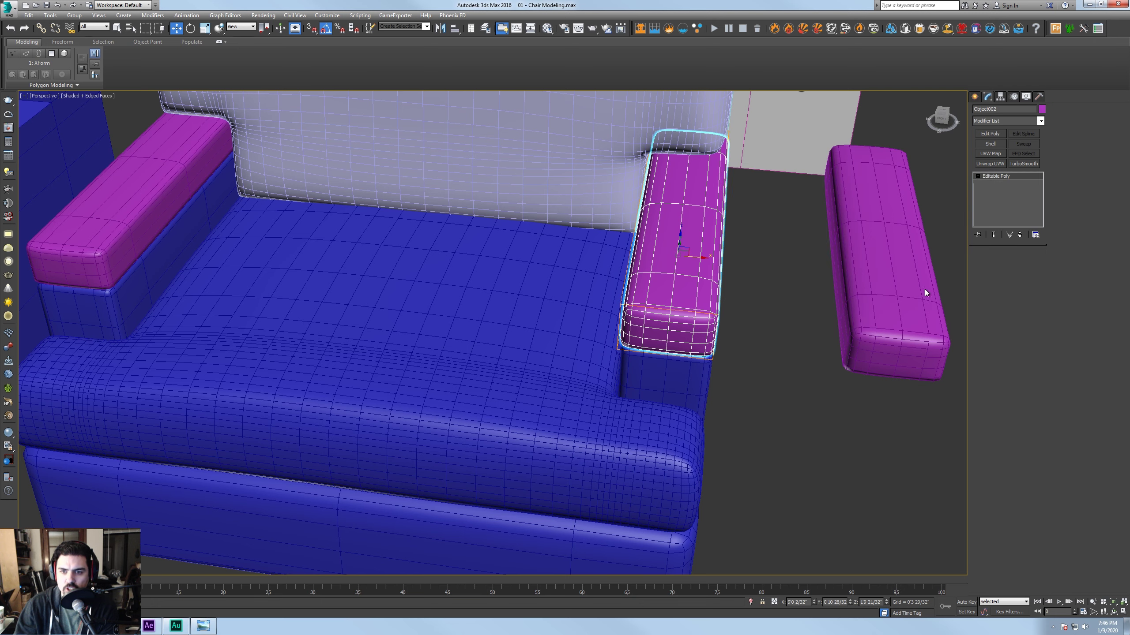
Add an FFD 4x4x4 modifier to the collapsed armrest pad
{"action": "left_click", "coordinate": [1022, 122]}
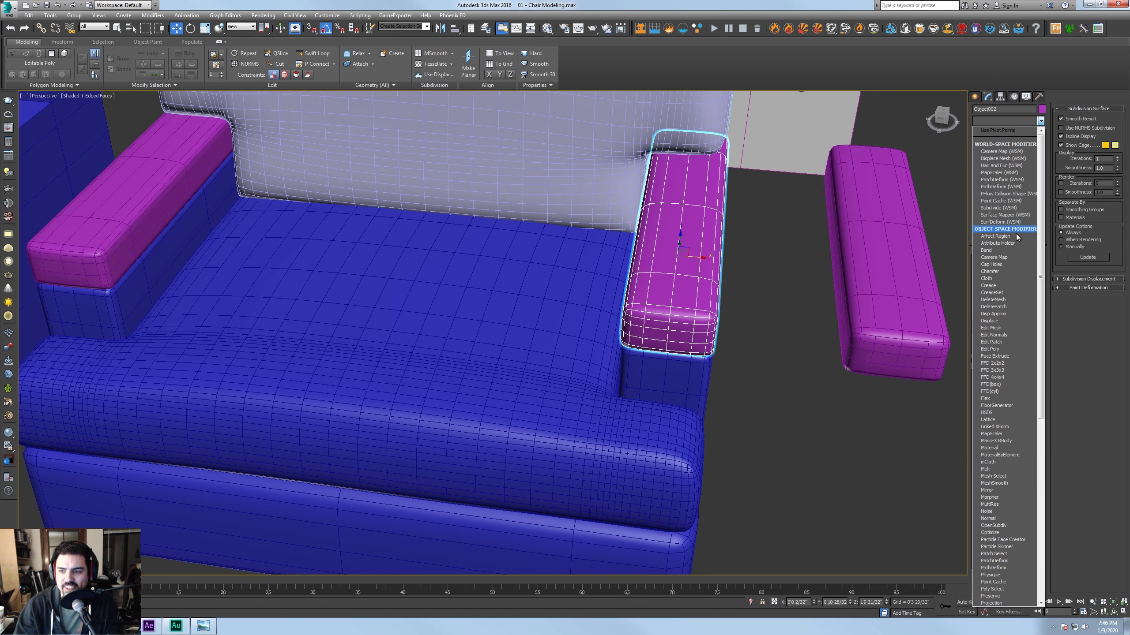
{"action": "left_click", "coordinate": [1000, 377]}
{"action": "middle_click_drag", "start_coordinate": [755, 289], "coordinate": [556, 223], "text": "alt"}
{"action": "left_click_drag", "start_coordinate": [683, 247], "coordinate": [685, 248]}
{"action": "scroll", "coordinate": [618, 252], "scroll_direction": "up", "scroll_amount": 5}
{"action": "middle_click_drag", "start_coordinate": [600, 241], "coordinate": [630, 203], "text": "alt"}
{"action": "left_click_drag", "start_coordinate": [626, 197], "coordinate": [621, 143]}
{"action": "mouse_move", "coordinate": [725, 201]}
{"action": "middle_mouse_down", "text": "alt"}
{"action": "mouse_move", "coordinate": [607, 263]}
{"action": "mouse_move", "coordinate": [662, 255]}
{"action": "mouse_move", "coordinate": [724, 274]}
{"action": "mouse_move", "coordinate": [718, 257]}
{"action": "mouse_move", "coordinate": [790, 264]}
{"action": "mouse_move", "coordinate": [730, 290]}
{"action": "middle_mouse_up", "text": "alt"}
{"action": "key", "text": "F3"}
{"action": "key", "text": "F3"}
Try to raise four selected lattice control points on the armrest pad
{"action": "left_click", "coordinate": [745, 330]}
{"action": "left_click", "coordinate": [698, 358], "text": "ctrl"}
{"action": "left_click", "coordinate": [415, 258], "text": "ctrl"}
{"action": "left_click", "coordinate": [464, 241], "text": "ctrl"}
{"action": "left_click_drag", "start_coordinate": [570, 268], "coordinate": [570, 254]}
{"action": "key", "text": "ctrl+z"}
{"action": "middle_click_drag", "start_coordinate": [570, 253], "coordinate": [613, 239], "text": "alt"}
Delete the original armrest pad and move the spare copy into its place on the armrest
{"action": "left_click", "coordinate": [1008, 179]}
{"action": "middle_click_drag", "start_coordinate": [769, 212], "coordinate": [711, 199]}
{"action": "key", "text": "Delete"}
{"action": "left_click", "coordinate": [842, 233]}
{"action": "middle_click_drag", "start_coordinate": [843, 232], "coordinate": [681, 174]}
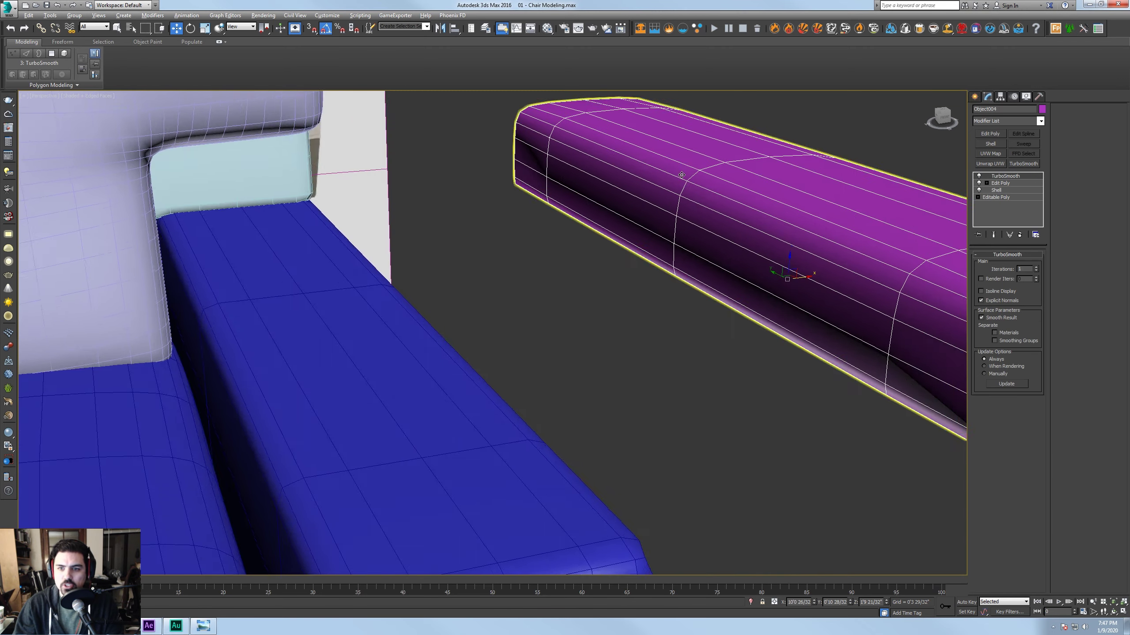
{"action": "scroll", "coordinate": [681, 175], "scroll_direction": "down", "scroll_amount": 4}
{"action": "left_click_drag", "start_coordinate": [764, 248], "coordinate": [582, 248]}
With TurboSmooth switched off, connect the armrest pad's lengthwise edges with two segments, and turn TurboSmooth back on
{"action": "middle_click_drag", "start_coordinate": [684, 243], "coordinate": [660, 267], "text": "alt"}
{"action": "scroll", "coordinate": [623, 229], "scroll_direction": "up", "scroll_amount": 5}
{"action": "scroll", "coordinate": [660, 268], "scroll_direction": "down", "scroll_amount": 5}
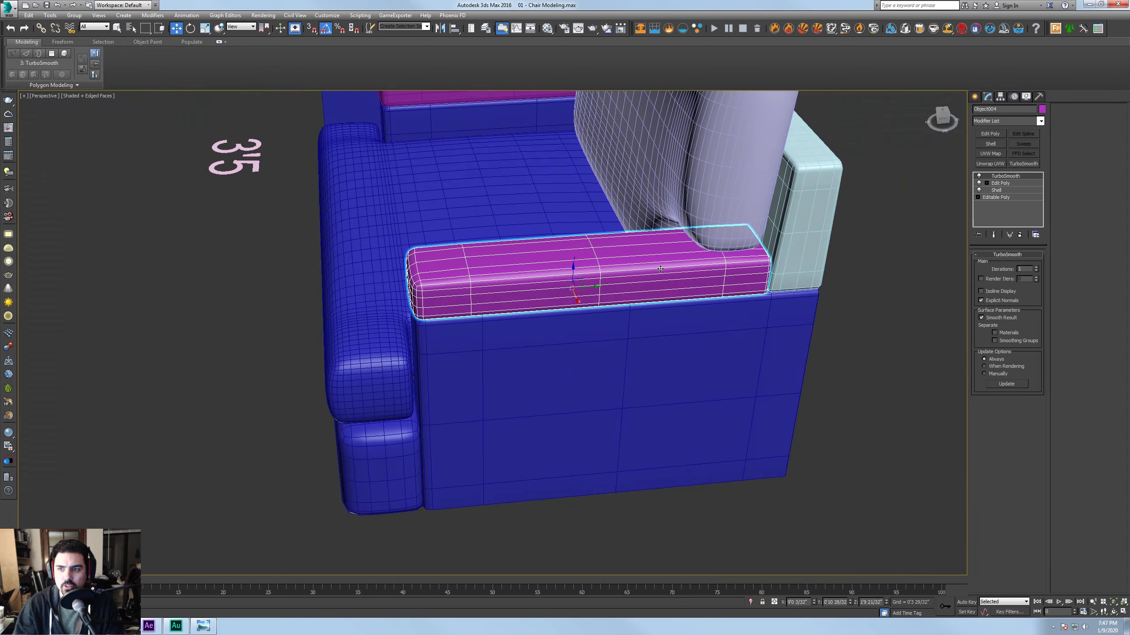
{"action": "left_click", "coordinate": [979, 182]}
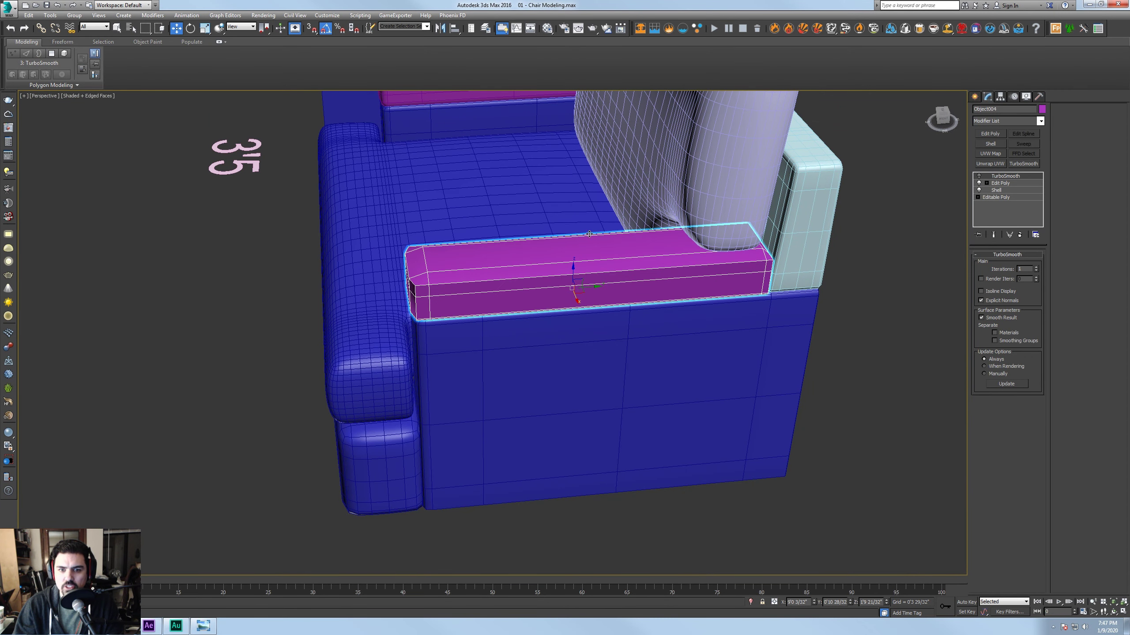
{"action": "left_click", "coordinate": [1000, 183]}
{"action": "middle_click_drag", "start_coordinate": [631, 227], "coordinate": [566, 209], "text": "alt"}
{"action": "key", "text": "2"}
{"action": "left_click_drag", "start_coordinate": [566, 208], "coordinate": [614, 346]}
{"action": "left_click", "coordinate": [1036, 496]}
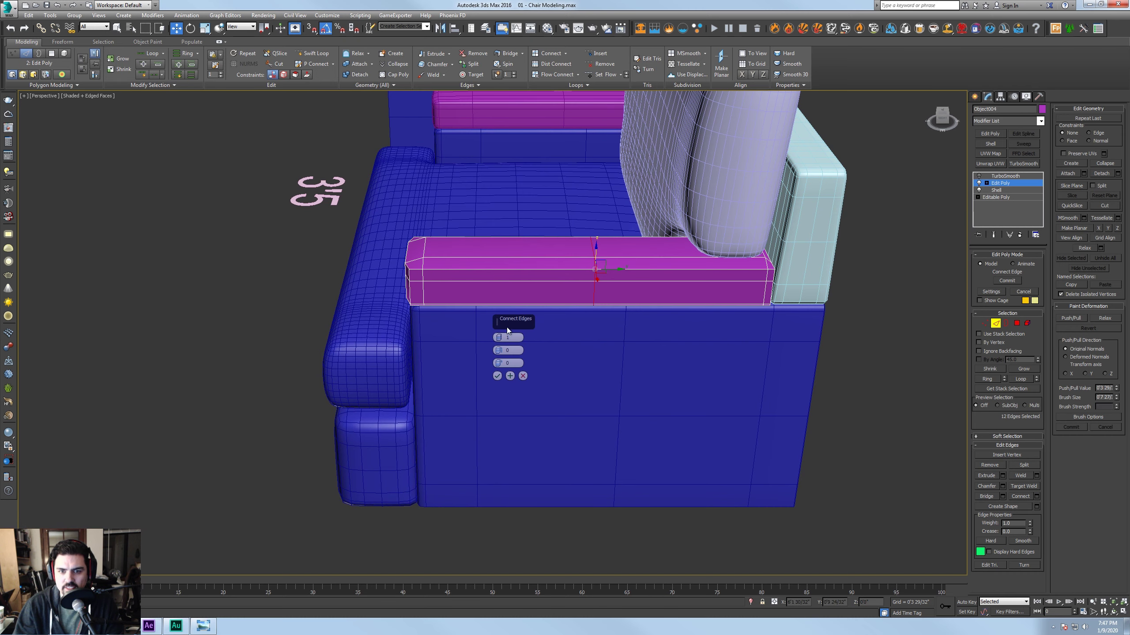
{"action": "left_click", "coordinate": [496, 376]}
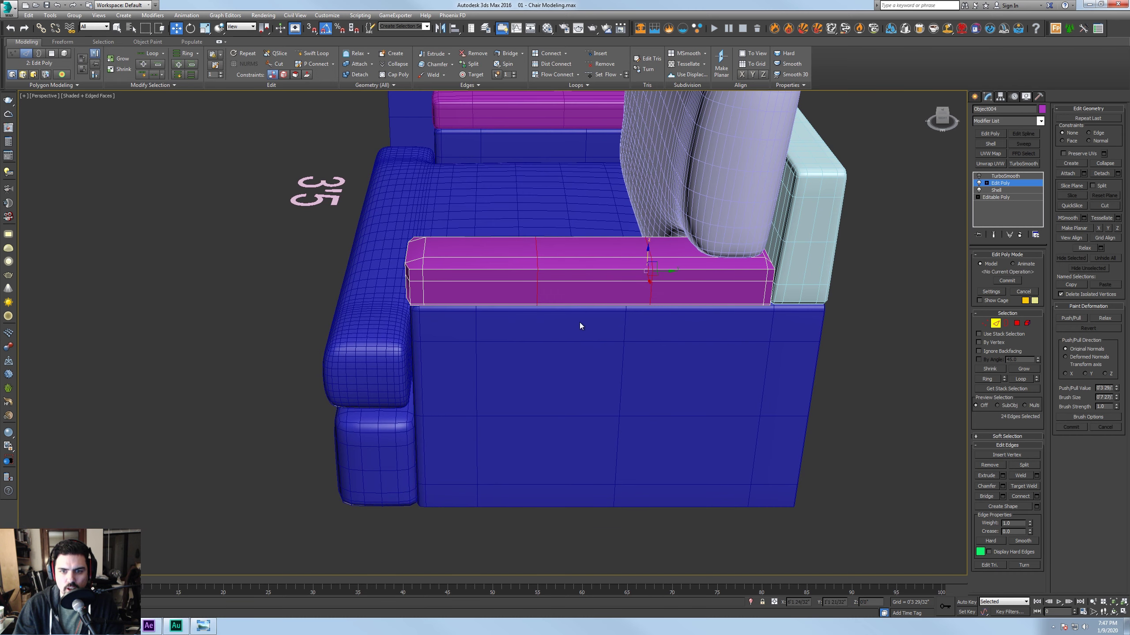
{"action": "middle_click_drag", "start_coordinate": [579, 322], "coordinate": [652, 300], "text": "alt"}
{"action": "left_click", "coordinate": [995, 324]}
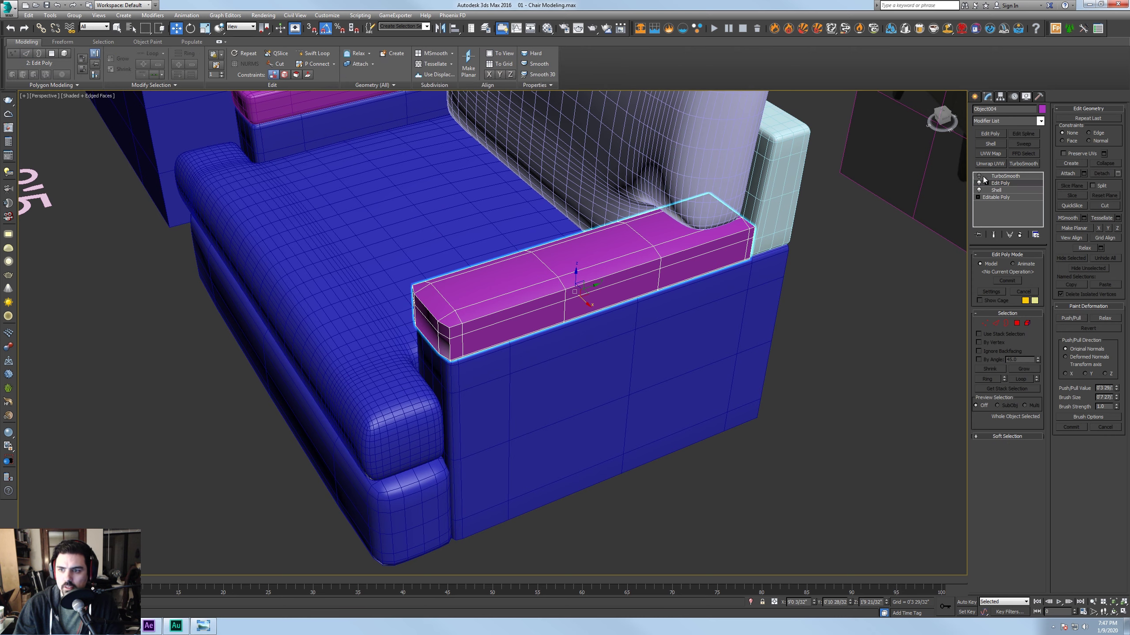
{"action": "left_click", "coordinate": [1005, 176]}
{"action": "middle_click_drag", "start_coordinate": [960, 253], "coordinate": [935, 239], "text": "alt"}
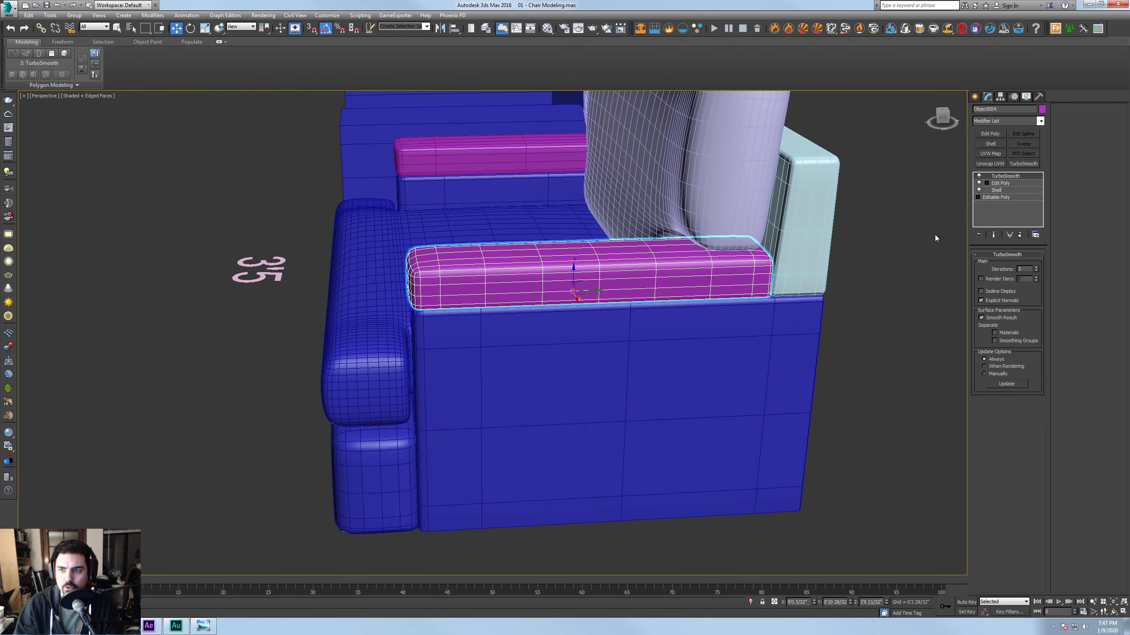
Add an Edit Poly modifier above TurboSmooth and select four adjacent polygons on the armrest pad's top
{"action": "left_click", "coordinate": [990, 134]}
{"action": "middle_click_drag", "start_coordinate": [756, 249], "coordinate": [656, 278], "text": "alt"}
{"action": "scroll", "coordinate": [655, 273], "scroll_direction": "up", "scroll_amount": 6}
{"action": "left_click", "coordinate": [1017, 324]}
{"action": "left_click", "coordinate": [721, 283]}
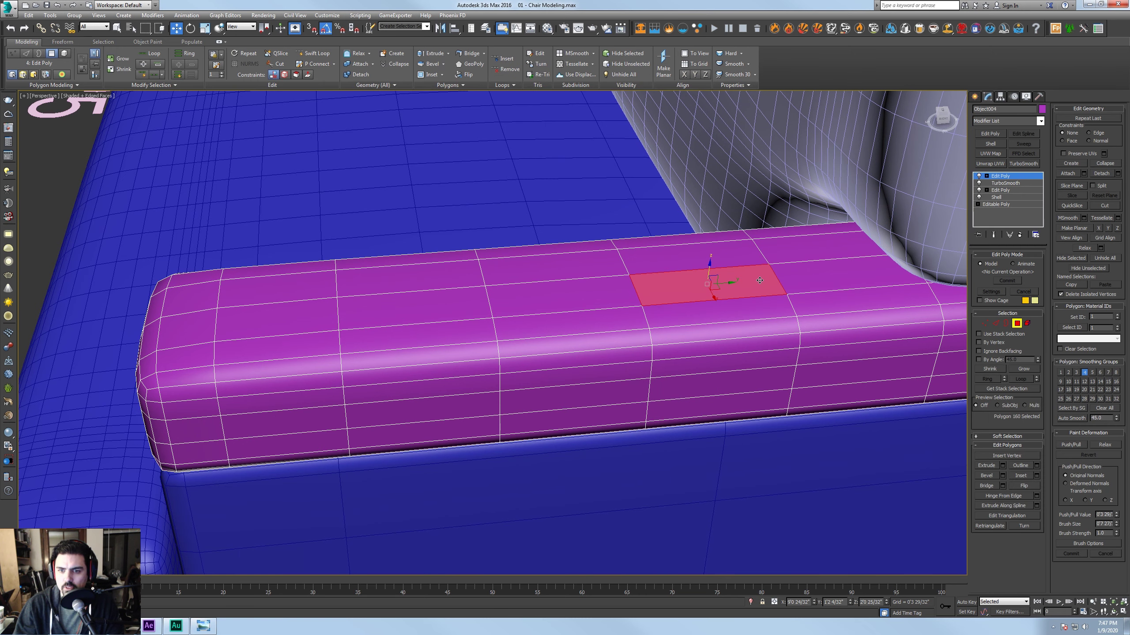
{"action": "left_click", "coordinate": [693, 260], "text": "ctrl"}
{"action": "left_click", "coordinate": [616, 289], "text": "ctrl"}
{"action": "left_click", "coordinate": [559, 269], "text": "ctrl"}
{"action": "middle_click_drag", "start_coordinate": [559, 270], "coordinate": [596, 285], "text": "alt"}
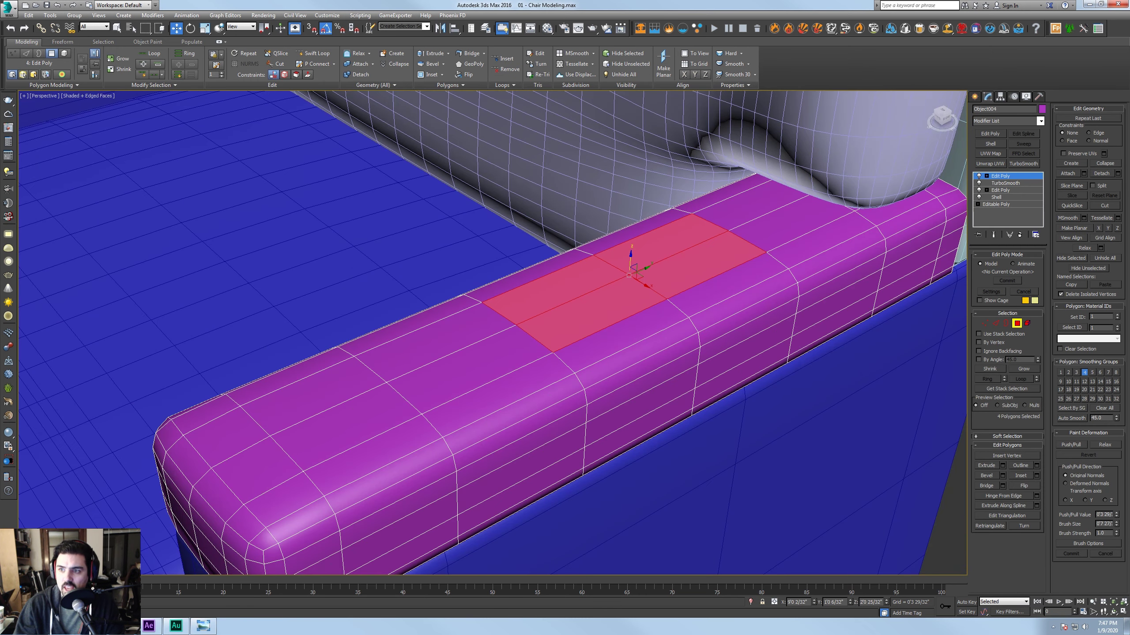
Enable Soft Selection for the polygons, reduce the falloff and set Edge Distance to 7
{"action": "left_click", "coordinate": [1005, 437]}
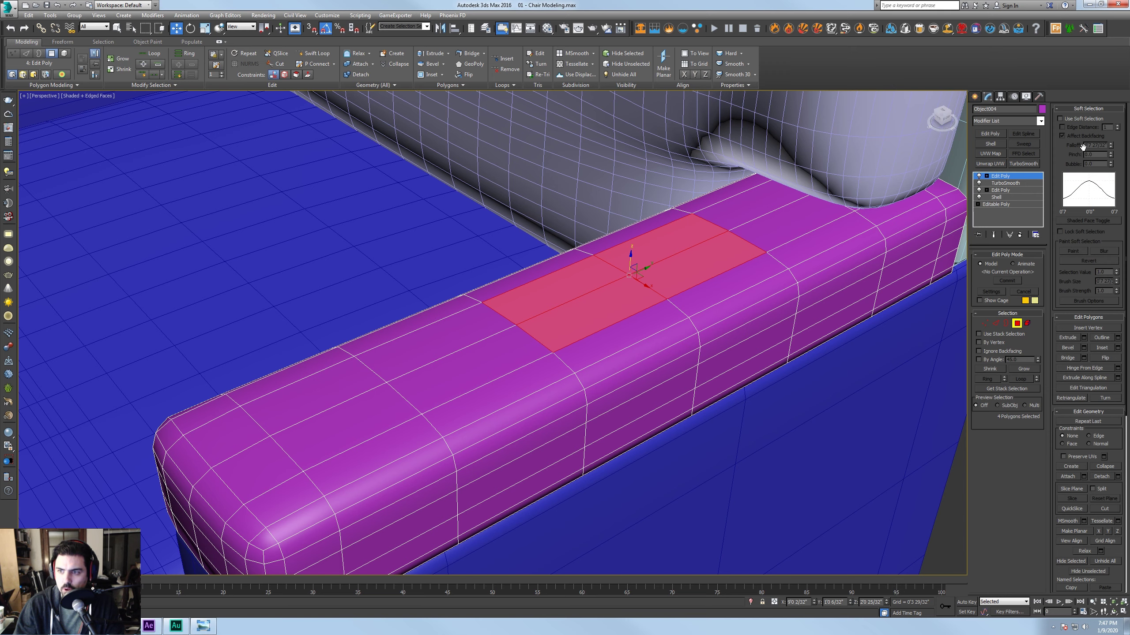
{"action": "left_click", "coordinate": [1060, 119]}
{"action": "key", "text": "shift+z"}
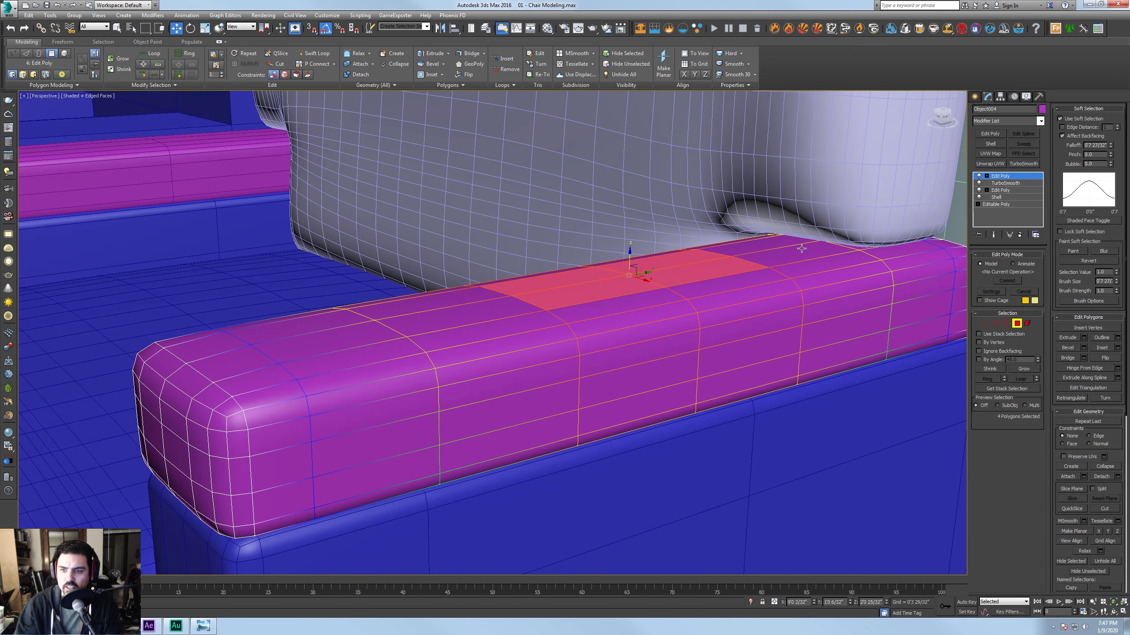
{"action": "left_click_drag", "start_coordinate": [1110, 147], "coordinate": [1111, 174]}
{"action": "left_click", "coordinate": [1078, 128]}
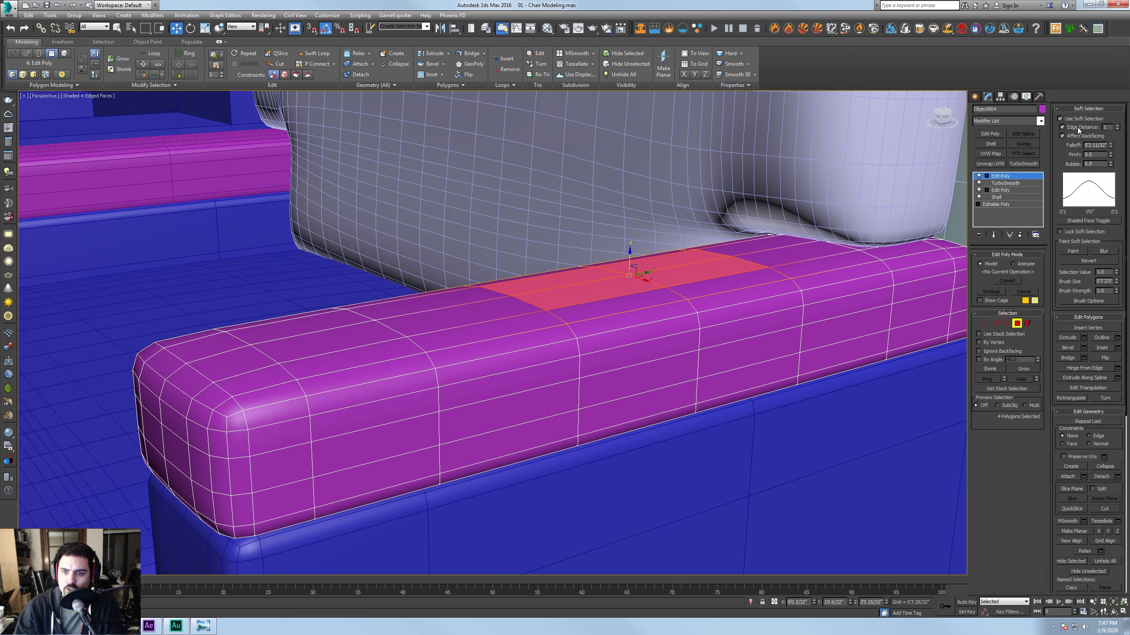
{"action": "left_click", "coordinate": [1116, 125]}
{"action": "left_click", "coordinate": [1116, 125]}
{"action": "left_click", "coordinate": [1115, 125]}
{"action": "left_click", "coordinate": [1116, 126]}
{"action": "left_click", "coordinate": [1115, 126]}
{"action": "left_click", "coordinate": [1115, 126]}
Extend the selection to ten polygons along the armrest pad's top and raise them slightly
{"action": "middle_click_drag", "start_coordinate": [736, 244], "coordinate": [707, 260], "text": "alt"}
{"action": "left_click", "coordinate": [797, 252], "text": "ctrl"}
{"action": "left_click", "coordinate": [818, 267], "text": "ctrl"}
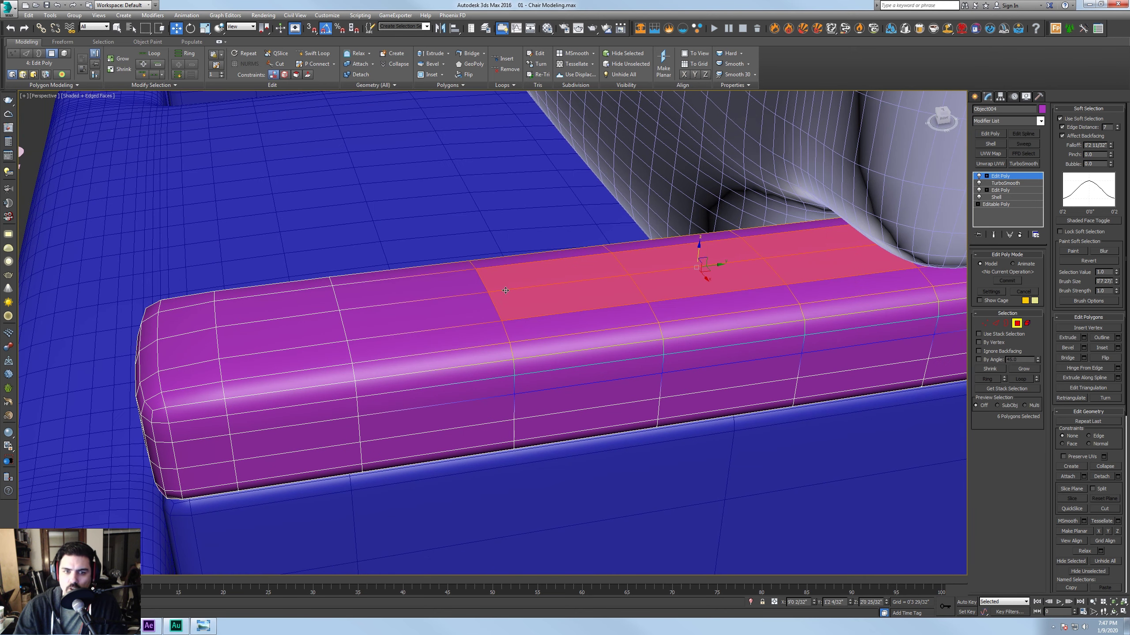
{"action": "left_click", "coordinate": [438, 306], "text": "ctrl"}
{"action": "left_click", "coordinate": [407, 289], "text": "ctrl"}
{"action": "left_click", "coordinate": [278, 306], "text": "ctrl"}
{"action": "left_click", "coordinate": [281, 335], "text": "ctrl"}
{"action": "middle_click_drag", "start_coordinate": [284, 333], "coordinate": [450, 297], "text": "alt"}
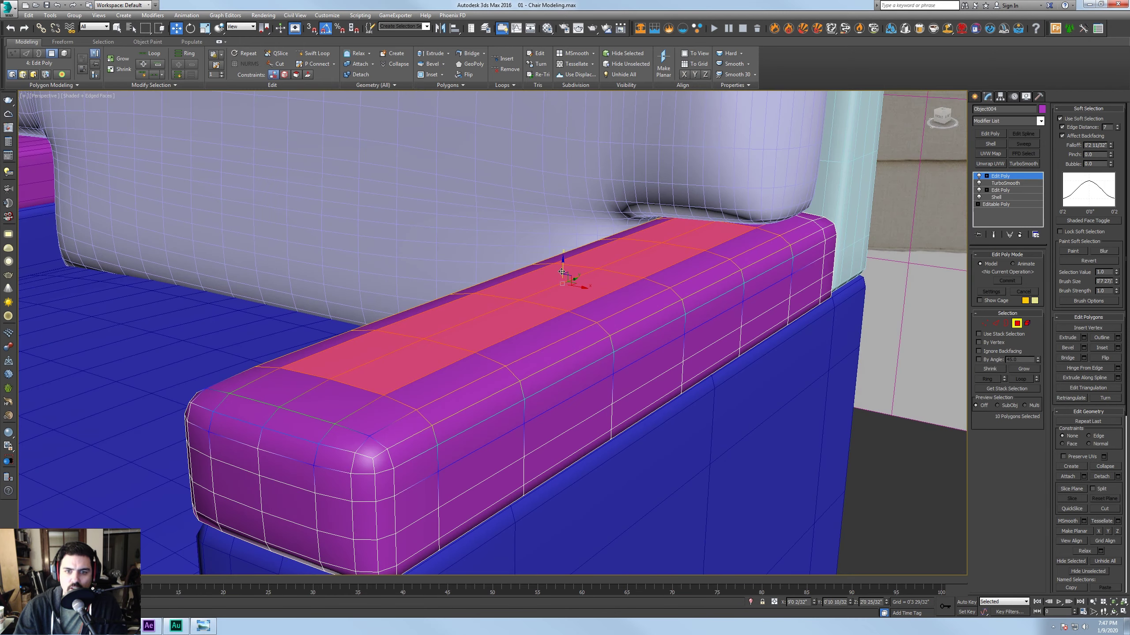
{"action": "left_click_drag", "start_coordinate": [567, 265], "coordinate": [567, 260]}
{"action": "middle_click_drag", "start_coordinate": [567, 262], "coordinate": [482, 277], "text": "alt"}
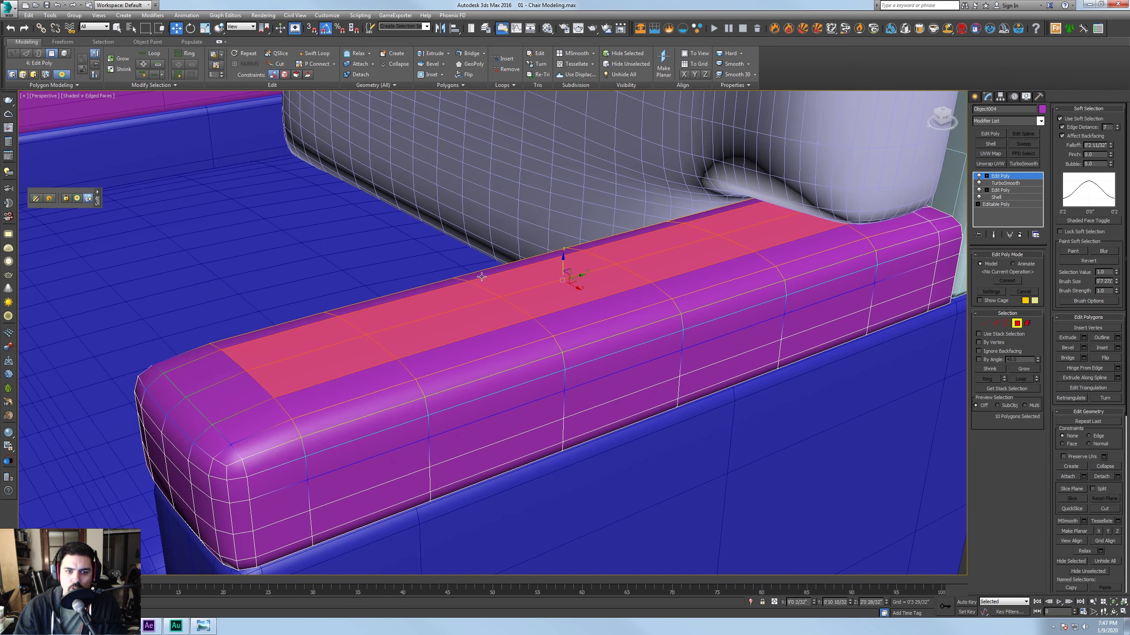
Remove the end polygons from the selection and raise the remaining top polygons slightly more
{"action": "left_click", "coordinate": [312, 340], "text": "alt"}
{"action": "left_click", "coordinate": [329, 369], "text": "alt"}
{"action": "left_click_drag", "start_coordinate": [803, 249], "coordinate": [805, 252], "text": "alt"}
{"action": "middle_click_drag", "start_coordinate": [805, 253], "coordinate": [571, 269], "text": "alt"}
{"action": "left_click_drag", "start_coordinate": [560, 263], "coordinate": [560, 259]}
{"action": "middle_click_drag", "start_coordinate": [610, 247], "coordinate": [657, 275], "text": "alt"}
Finish polygon editing, deselect the armrest pad and show the whole chair without edged faces
{"action": "left_click", "coordinate": [1017, 323]}
{"action": "scroll", "coordinate": [742, 333], "scroll_direction": "down", "scroll_amount": 2}
{"action": "middle_click_drag", "start_coordinate": [741, 333], "coordinate": [556, 338], "text": "alt"}
{"action": "left_click", "coordinate": [833, 415]}
{"action": "key", "text": "F4"}
{"action": "middle_click_drag", "start_coordinate": [696, 376], "coordinate": [764, 346], "text": "alt"}
{"action": "scroll", "coordinate": [764, 346], "scroll_direction": "down", "scroll_amount": 4}
{"action": "middle_click_drag", "start_coordinate": [578, 351], "coordinate": [618, 351], "text": "alt"}
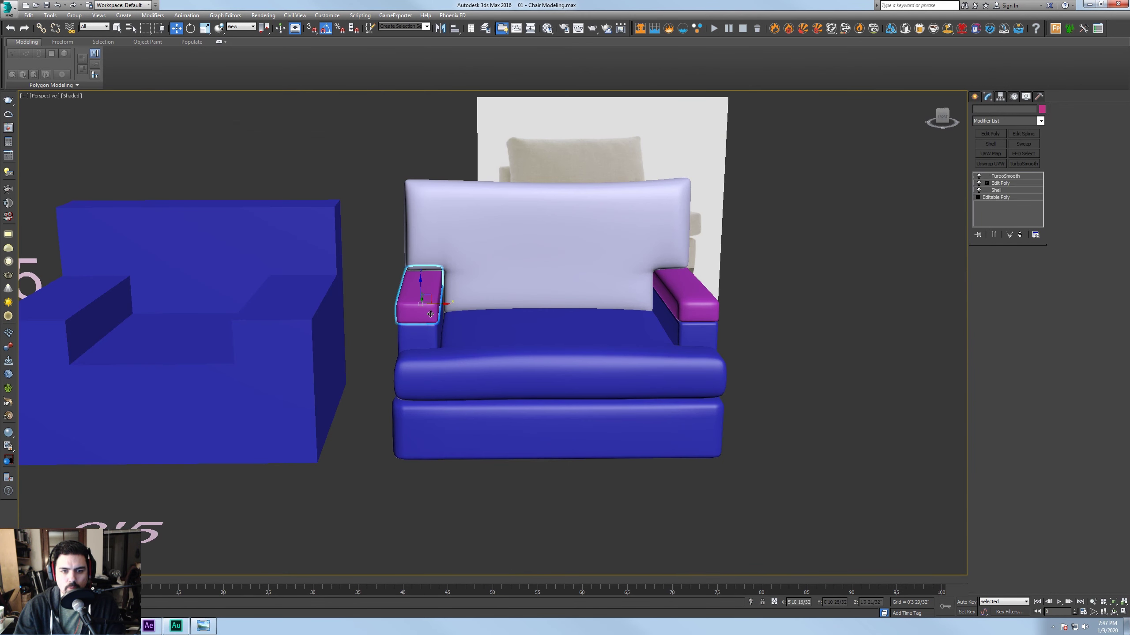
Copy the edited armrest pad together with its armrest base to the opposite side of the chair
{"action": "left_click", "coordinate": [689, 312]}
{"action": "left_click", "coordinate": [691, 336], "text": "ctrl"}
{"action": "middle_click_drag", "start_coordinate": [690, 336], "coordinate": [693, 366], "text": "alt"}
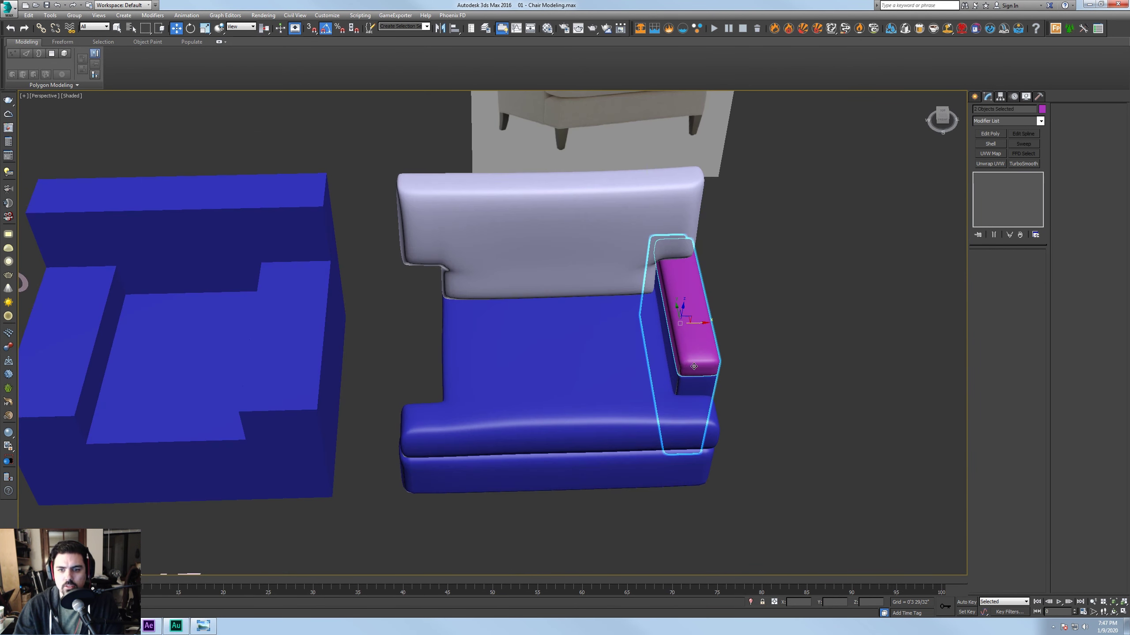
{"action": "left_click_drag", "start_coordinate": [700, 326], "coordinate": [450, 341], "text": "shift"}
{"action": "left_click", "coordinate": [567, 348]}
{"action": "middle_click_drag", "start_coordinate": [591, 369], "coordinate": [533, 338], "text": "alt"}
{"action": "left_click", "coordinate": [766, 451]}
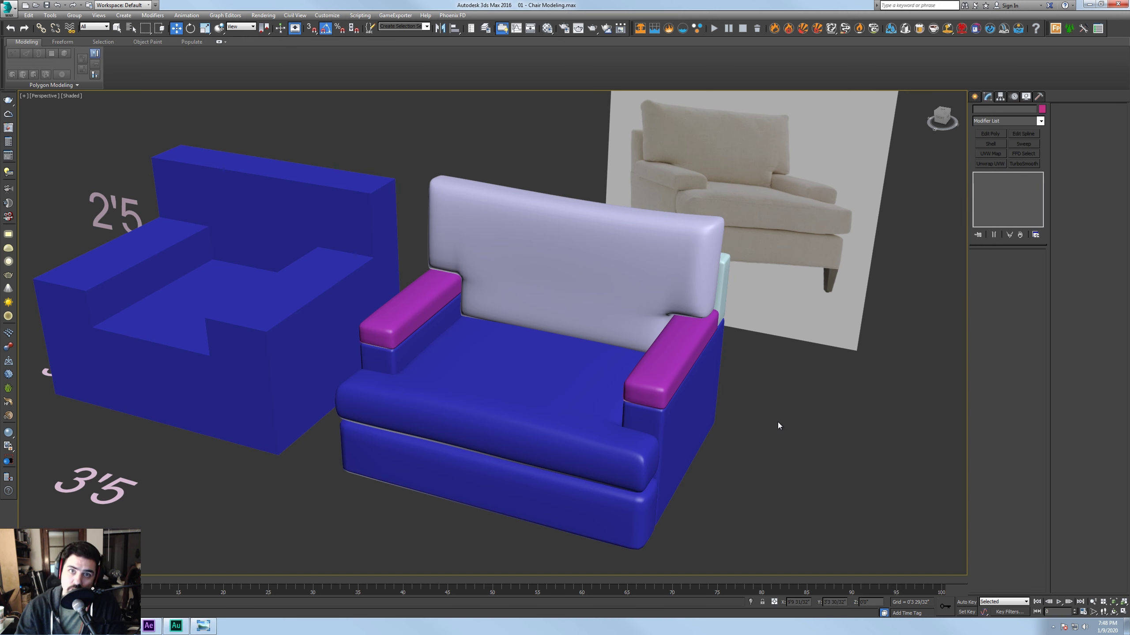
Delete the copied pad and armrest base from the opposite side of the chair
{"action": "left_click", "coordinate": [415, 297]}
{"action": "left_click", "coordinate": [420, 342], "text": "ctrl"}
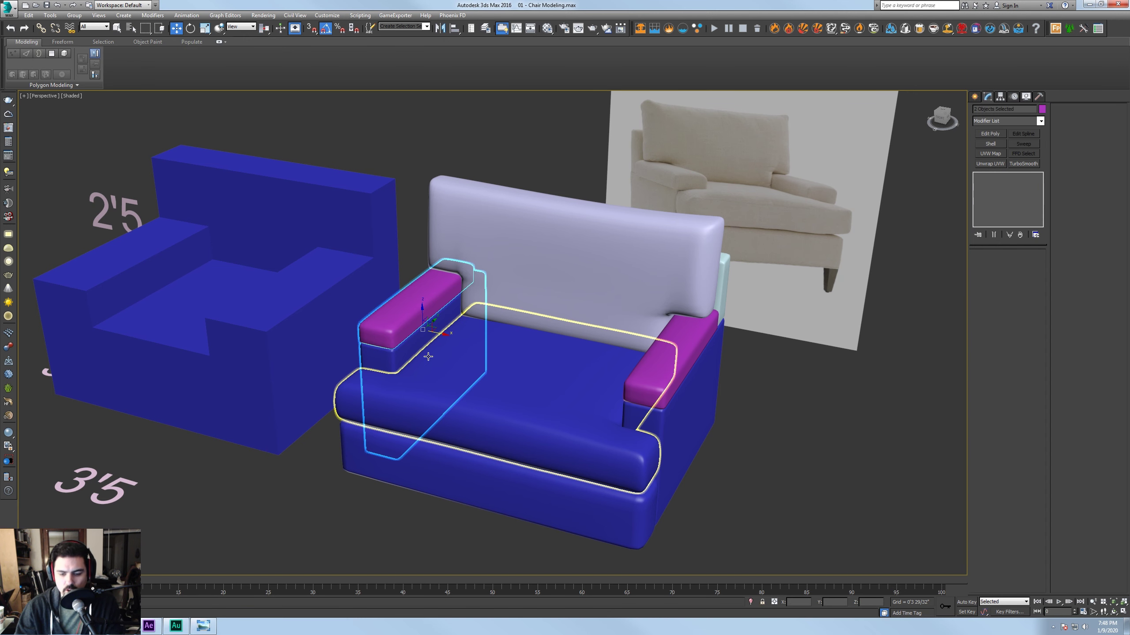
{"action": "key", "text": "Delete"}
Select the remaining armrest pad and place one duplicate just beside the chair, using the Copy option
{"action": "left_click", "coordinate": [658, 365]}
{"action": "middle_click_drag", "start_coordinate": [658, 365], "coordinate": [773, 365], "text": "alt"}
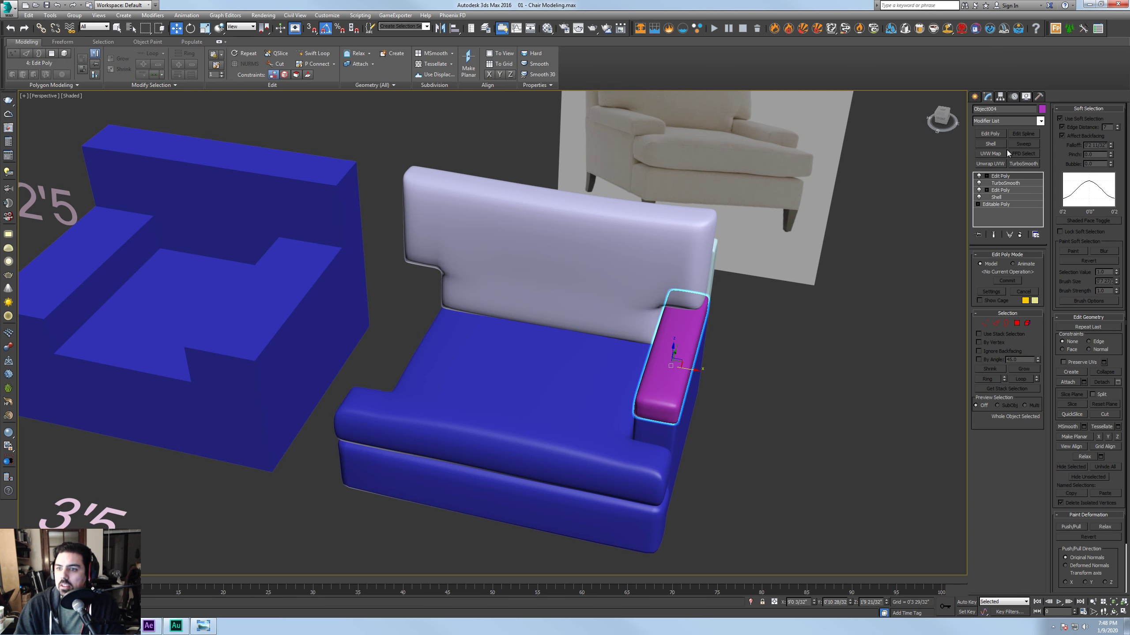
{"action": "left_click", "coordinate": [1003, 120]}
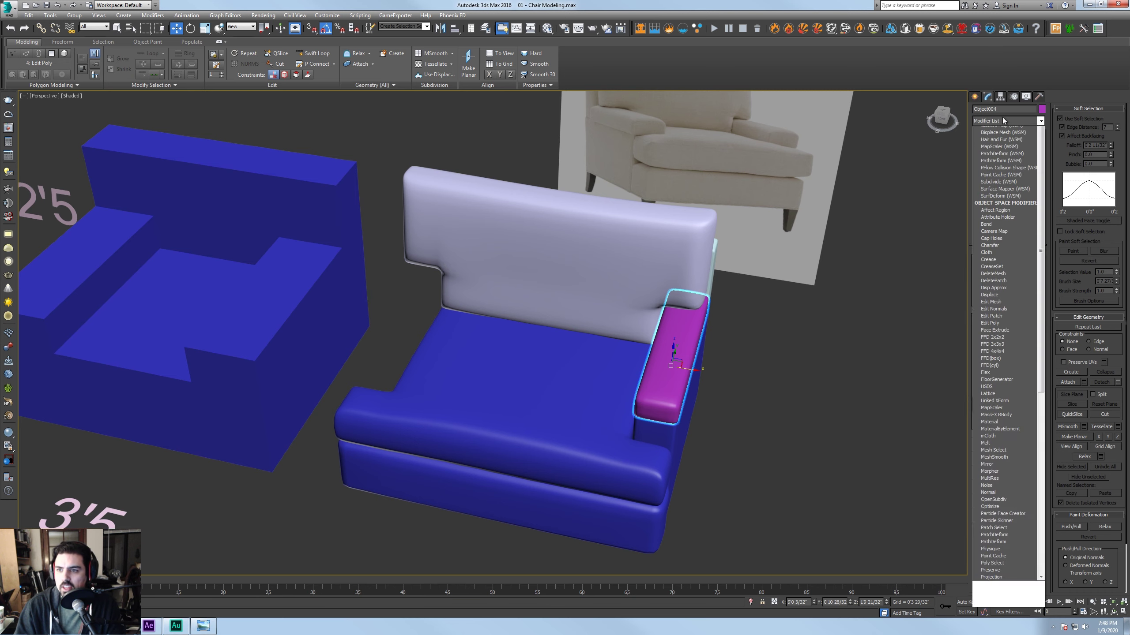
{"action": "left_click", "coordinate": [440, 414]}
{"action": "left_click_drag", "start_coordinate": [738, 374], "coordinate": [785, 380], "text": "shift"}
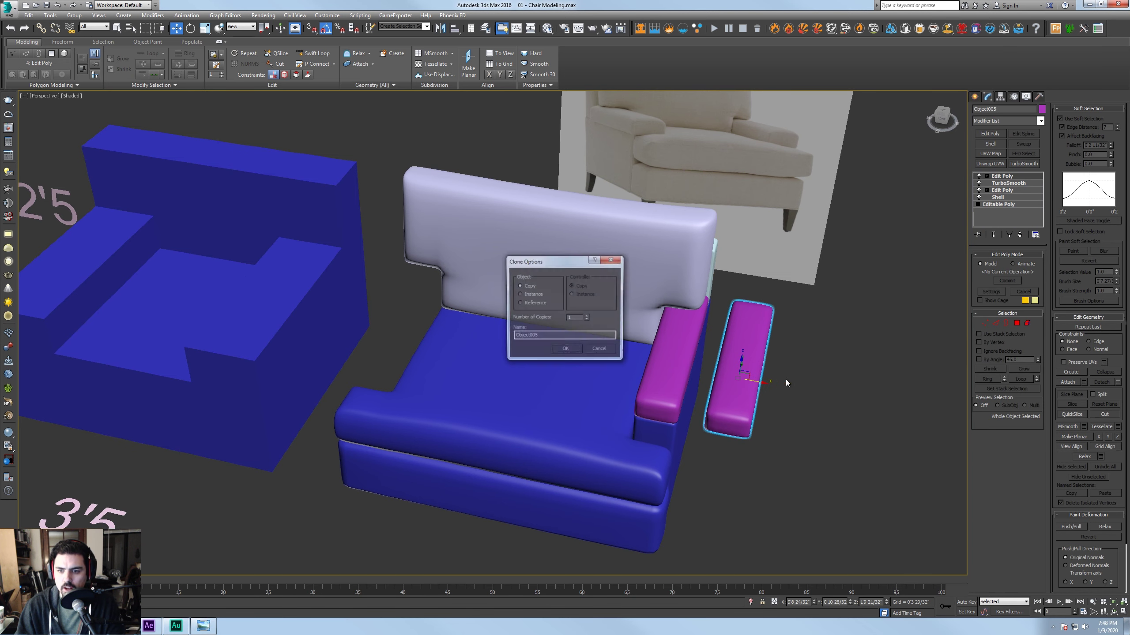
{"action": "left_click", "coordinate": [574, 347]}
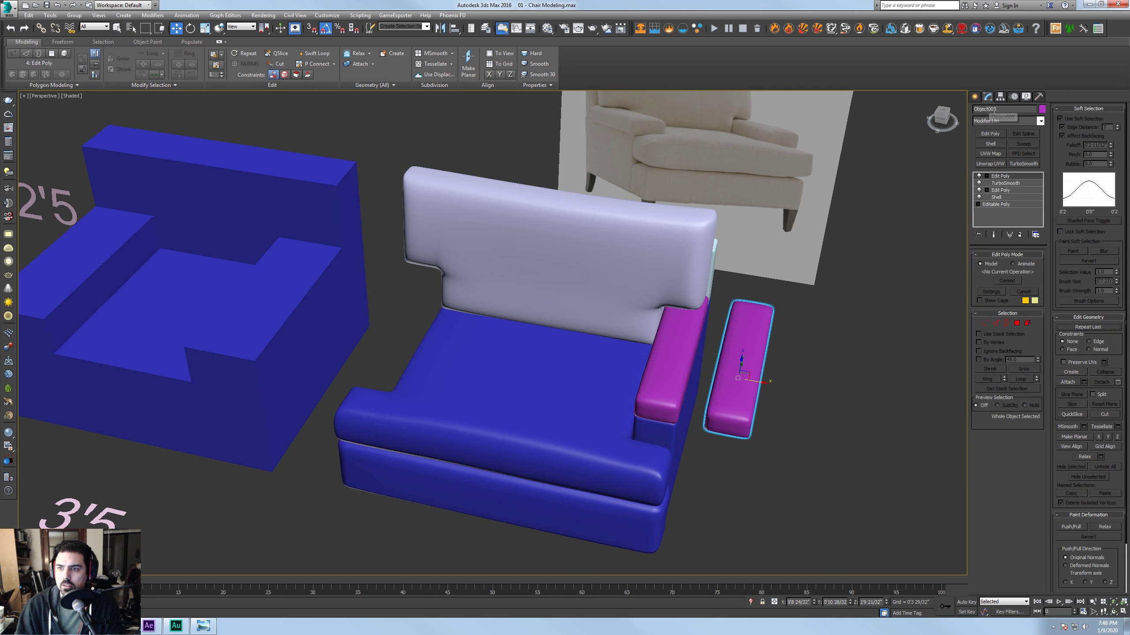
Add a Bend modifier to the duplicated armrest pad and bend it 54.5 degrees along the Y axis
{"action": "left_click", "coordinate": [1001, 120]}
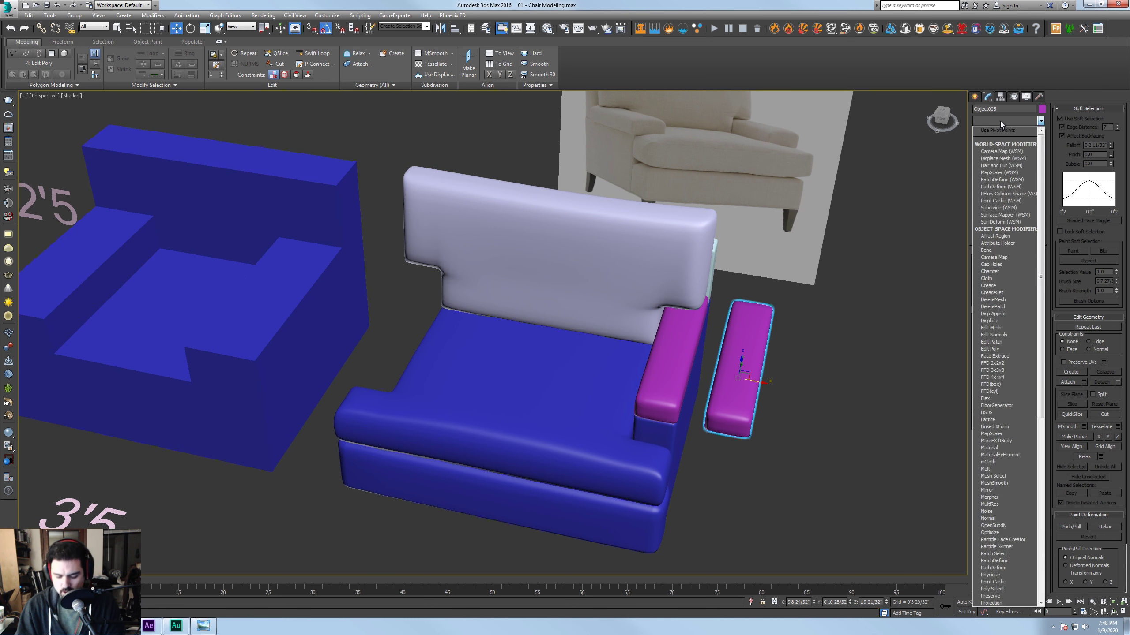
{"action": "key", "text": "n"}
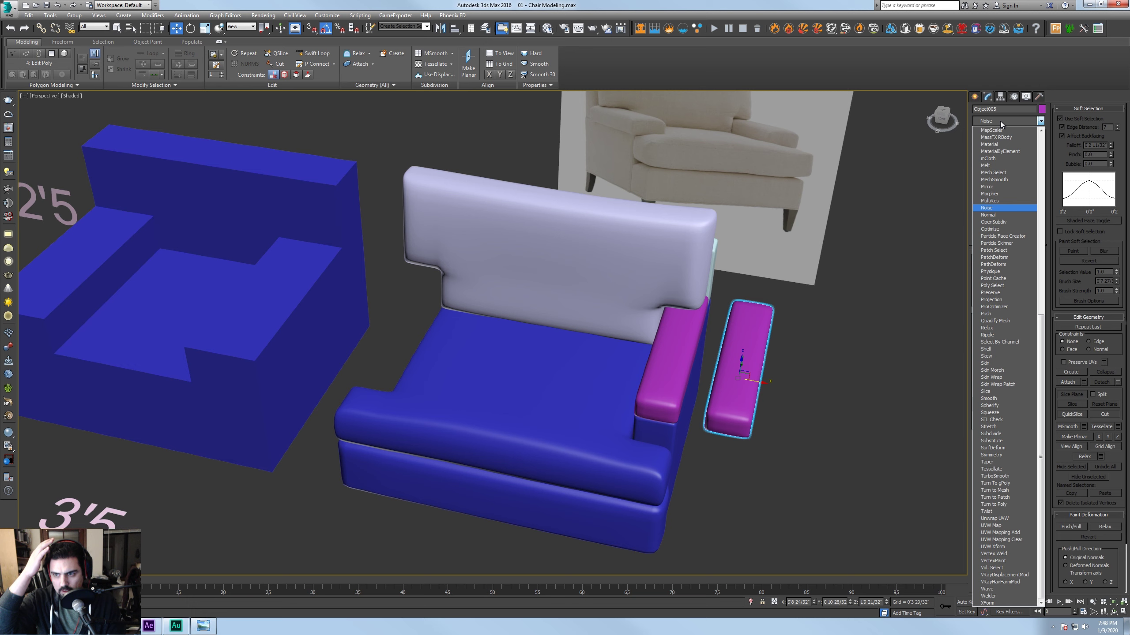
{"action": "left_click", "coordinate": [1000, 121]}
{"action": "left_click", "coordinate": [1000, 121]}
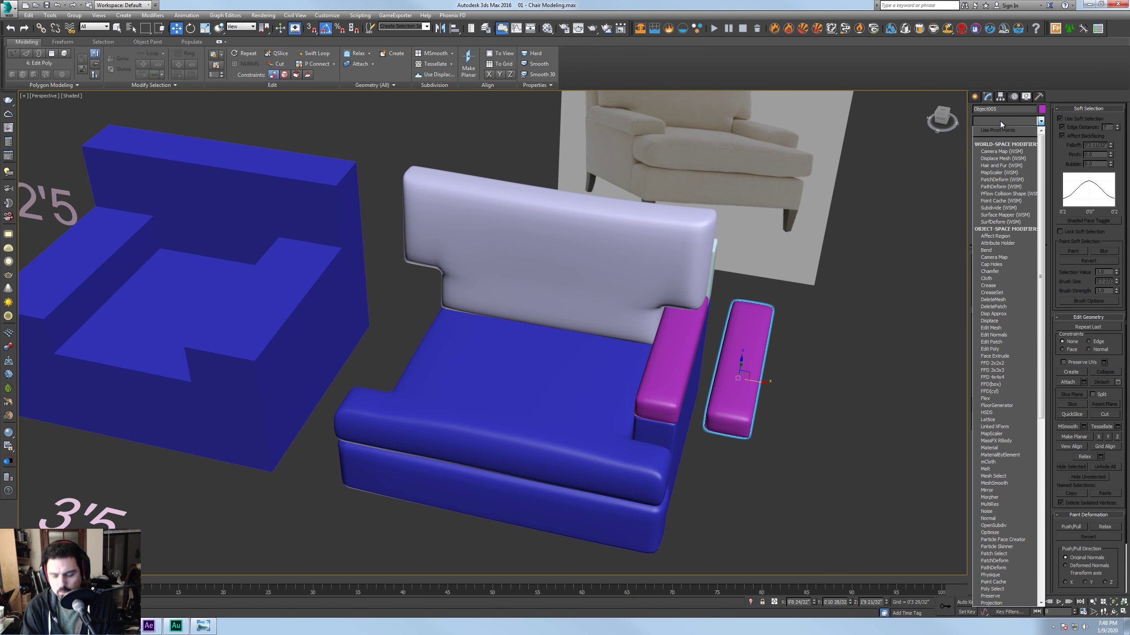
{"action": "key", "text": "b"}
{"action": "key", "text": "Return"}
{"action": "middle_click_drag", "start_coordinate": [782, 347], "coordinate": [872, 352], "text": "alt"}
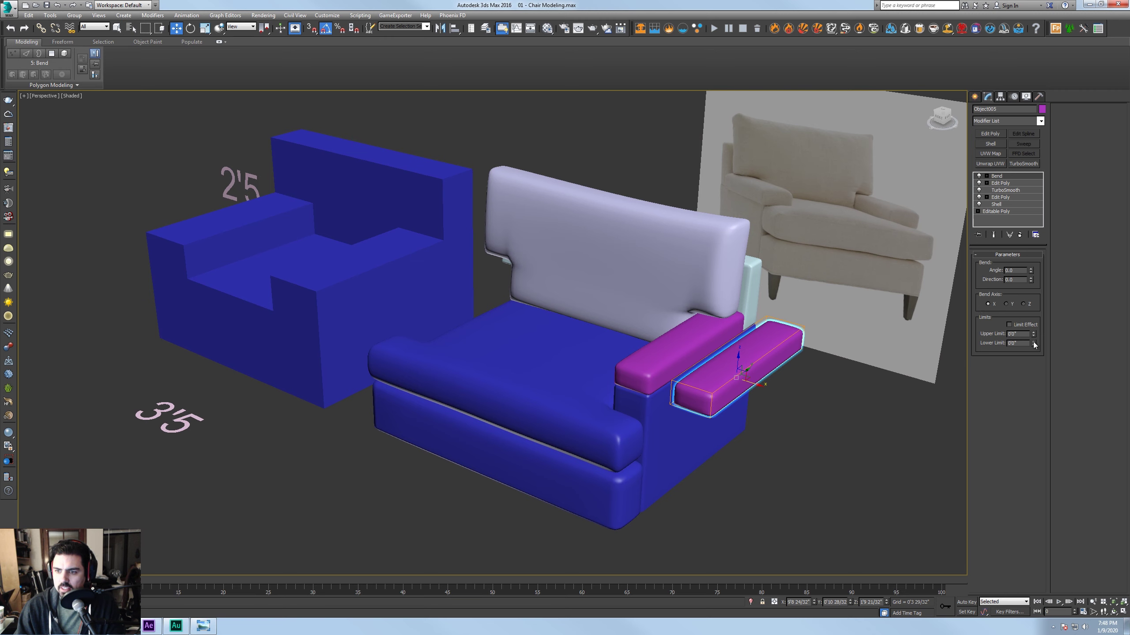
{"action": "left_click_drag", "start_coordinate": [1030, 271], "coordinate": [1023, 222]}
{"action": "left_click", "coordinate": [1007, 304]}
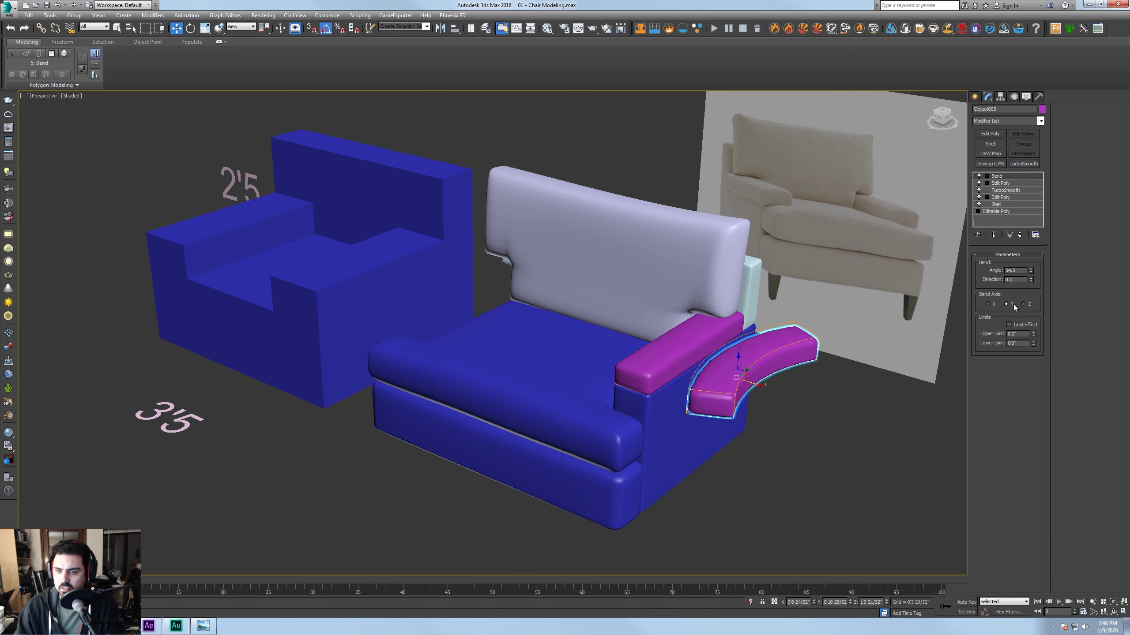
Convert the bent pad beside the chair to an Editable Poly
{"action": "middle_click_drag", "start_coordinate": [730, 364], "coordinate": [764, 355], "text": "alt"}
{"action": "middle_click_drag", "start_coordinate": [872, 329], "coordinate": [815, 371], "text": "alt"}
{"action": "right_click", "coordinate": [815, 370]}
{"action": "mouse_move", "coordinate": [845, 456]}
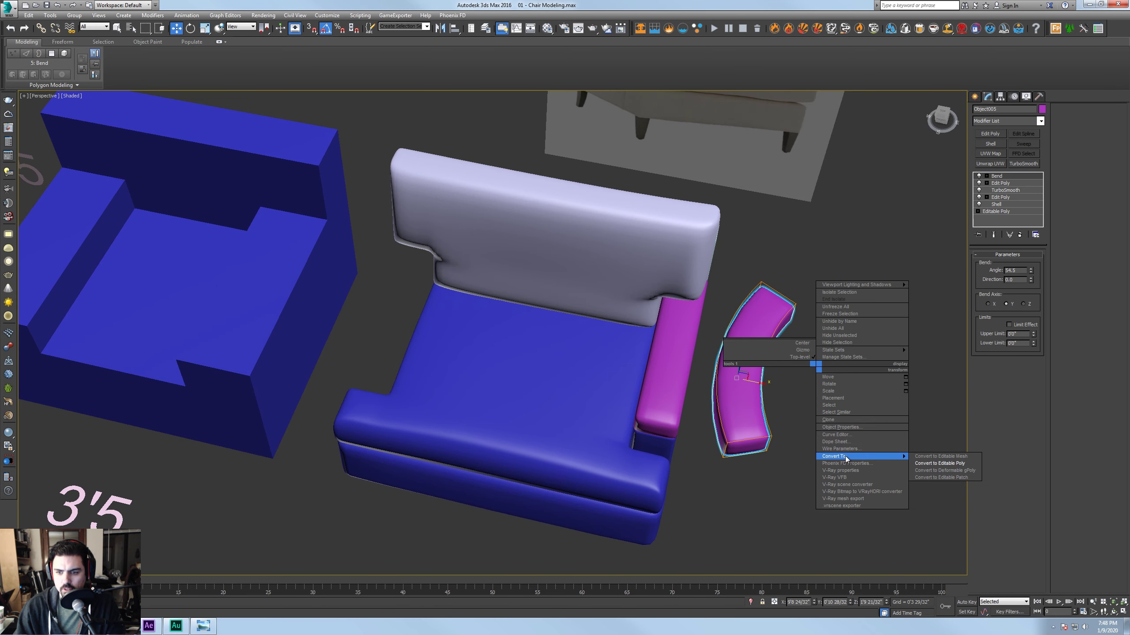
{"action": "left_click", "coordinate": [939, 463]}
{"action": "middle_click_drag", "start_coordinate": [809, 416], "coordinate": [814, 366], "text": "alt"}
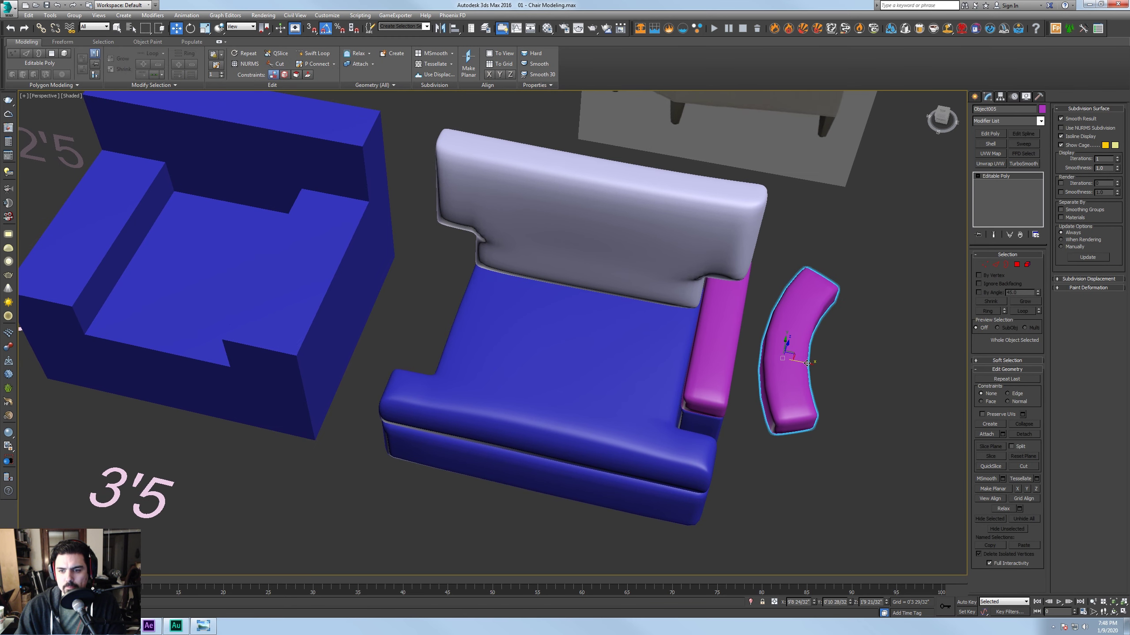
Place a rotated copy of the bent pad over the chair's armrest and delete the one beside the chair
{"action": "key", "text": "e"}
{"action": "left_click_drag", "start_coordinate": [807, 364], "coordinate": [707, 385], "text": "shift"}
{"action": "left_click", "coordinate": [566, 351]}
{"action": "key", "text": "w"}
{"action": "mouse_move", "coordinate": [783, 365]}
{"action": "left_mouse_down"}
{"action": "mouse_move", "coordinate": [565, 352]}
{"action": "mouse_move", "coordinate": [733, 352]}
{"action": "mouse_move", "coordinate": [483, 365]}
{"action": "mouse_move", "coordinate": [477, 327]}
{"action": "left_mouse_up"}
{"action": "left_click", "coordinate": [796, 356]}
{"action": "key", "text": "Delete"}
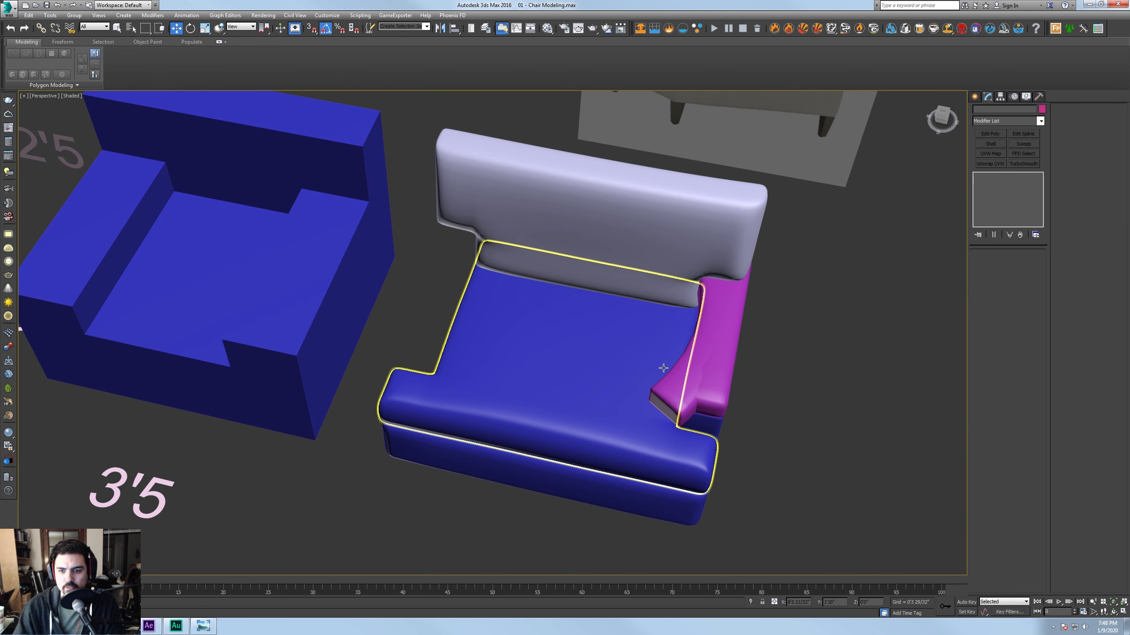
Duplicate the bent pad on the armrest across to the opposite side of the seat, using the Copy option
{"action": "left_click", "coordinate": [716, 333]}
{"action": "middle_click_drag", "start_coordinate": [716, 333], "coordinate": [733, 342], "text": "alt"}
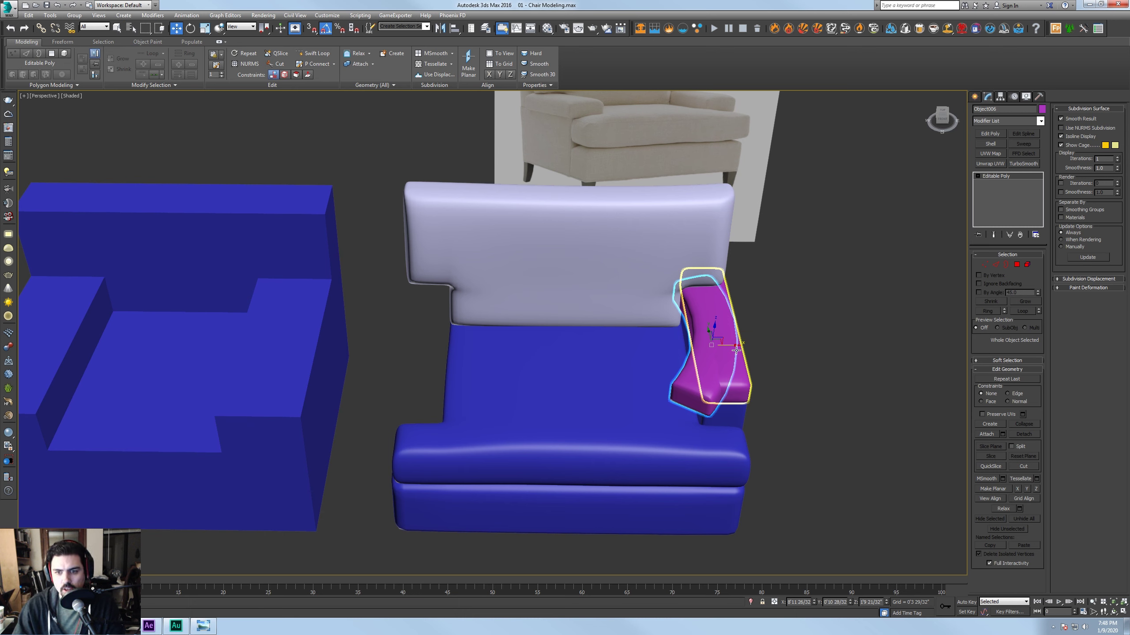
{"action": "left_click_drag", "start_coordinate": [734, 342], "coordinate": [496, 342], "text": "shift"}
{"action": "left_click", "coordinate": [564, 351]}
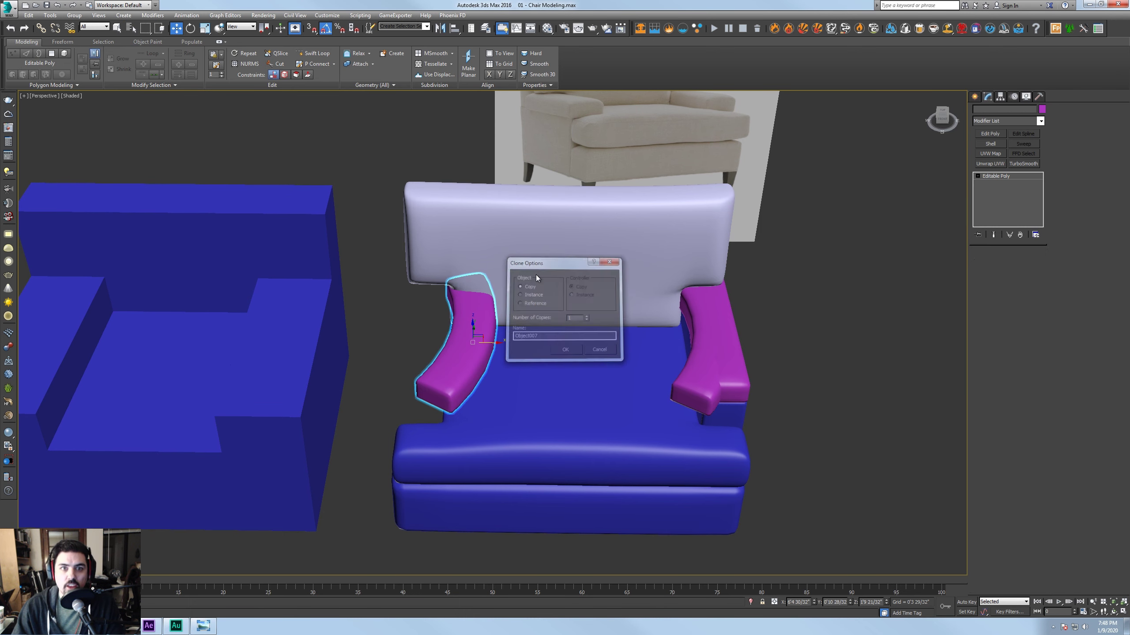
Mirror the copied bent pad along the X axis with No Clone and move it outward to the seat's edge
{"action": "left_click", "coordinate": [439, 31]}
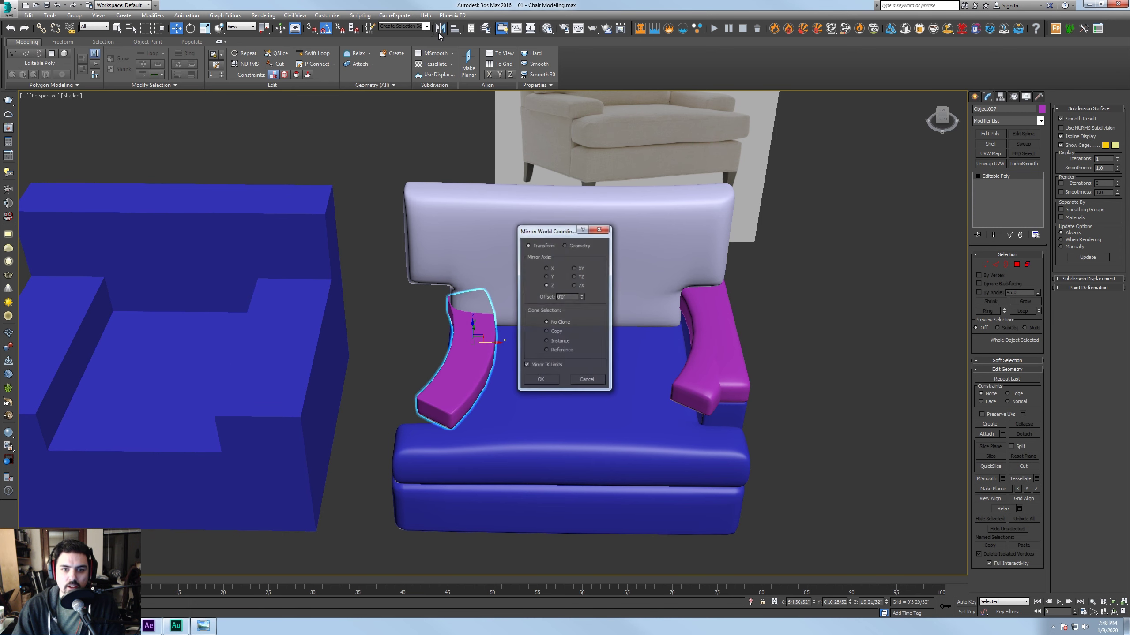
{"action": "left_click", "coordinate": [547, 277]}
{"action": "left_click", "coordinate": [546, 268]}
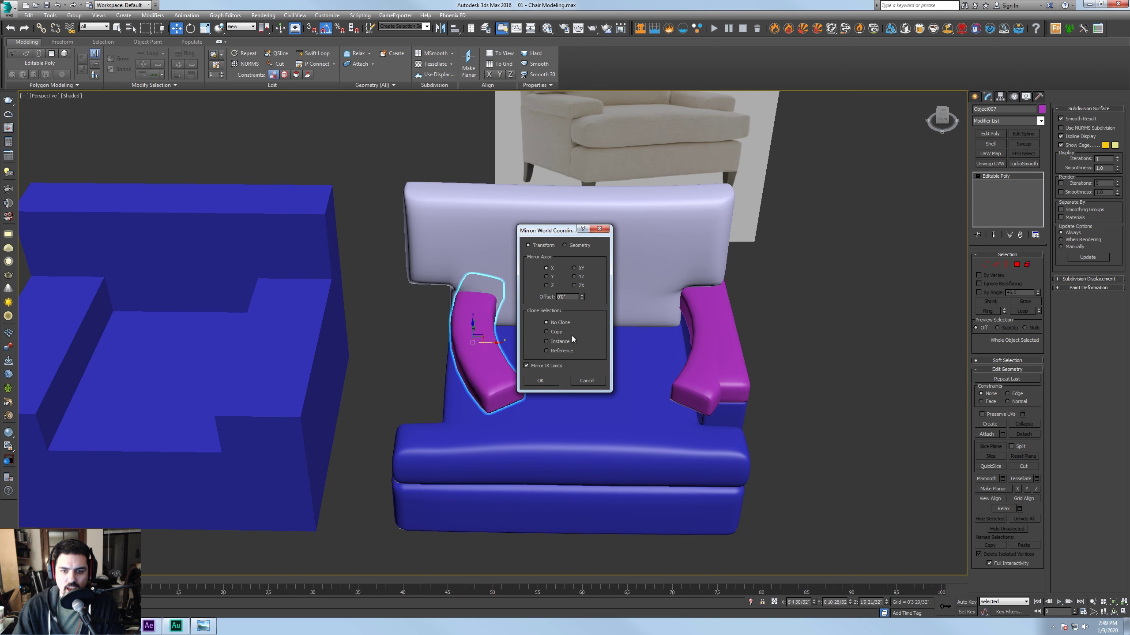
{"action": "left_click", "coordinate": [540, 380]}
{"action": "left_click_drag", "start_coordinate": [496, 342], "coordinate": [445, 345]}
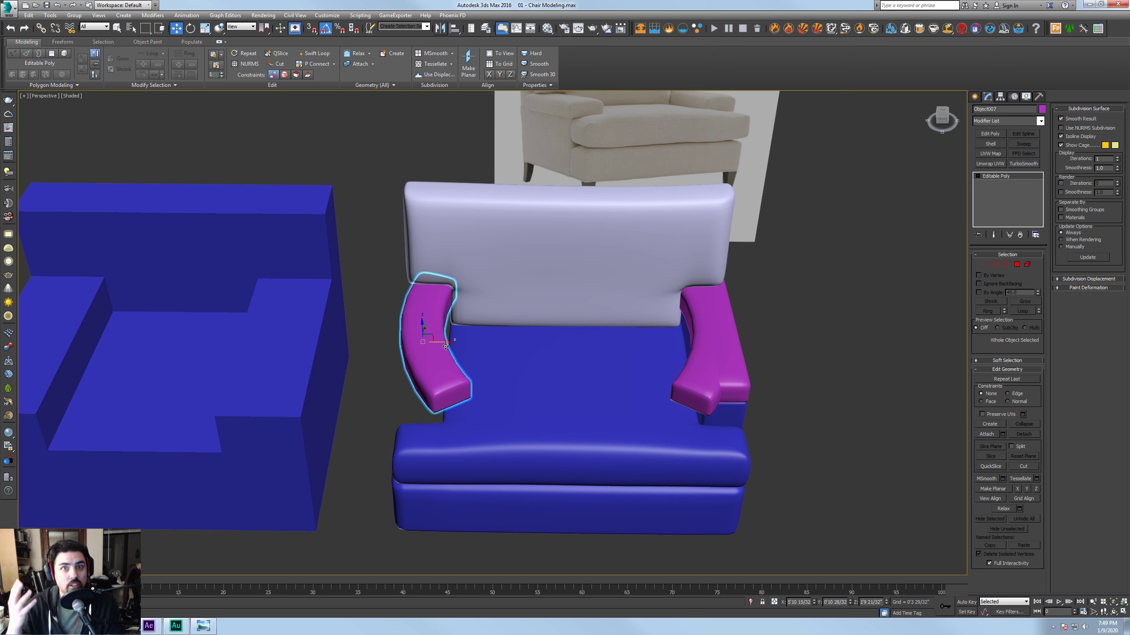
{"action": "middle_click_drag", "start_coordinate": [445, 346], "coordinate": [539, 359], "text": "alt"}
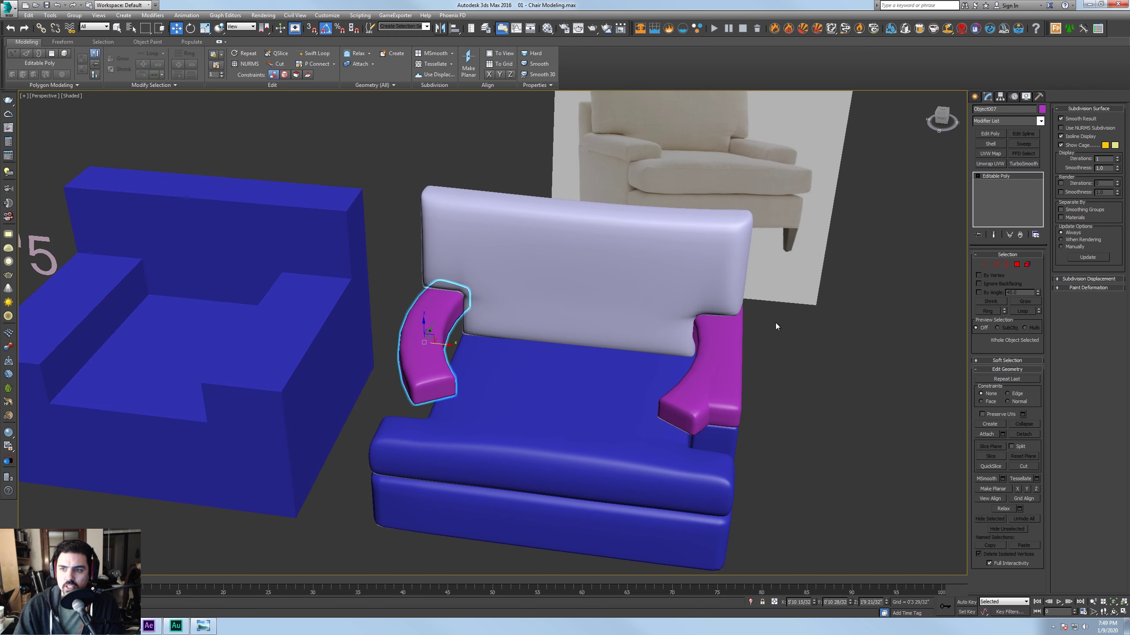
Reset the XForm of the mirrored pad and collapse it to an Editable Poly
{"action": "left_click", "coordinate": [1039, 97]}
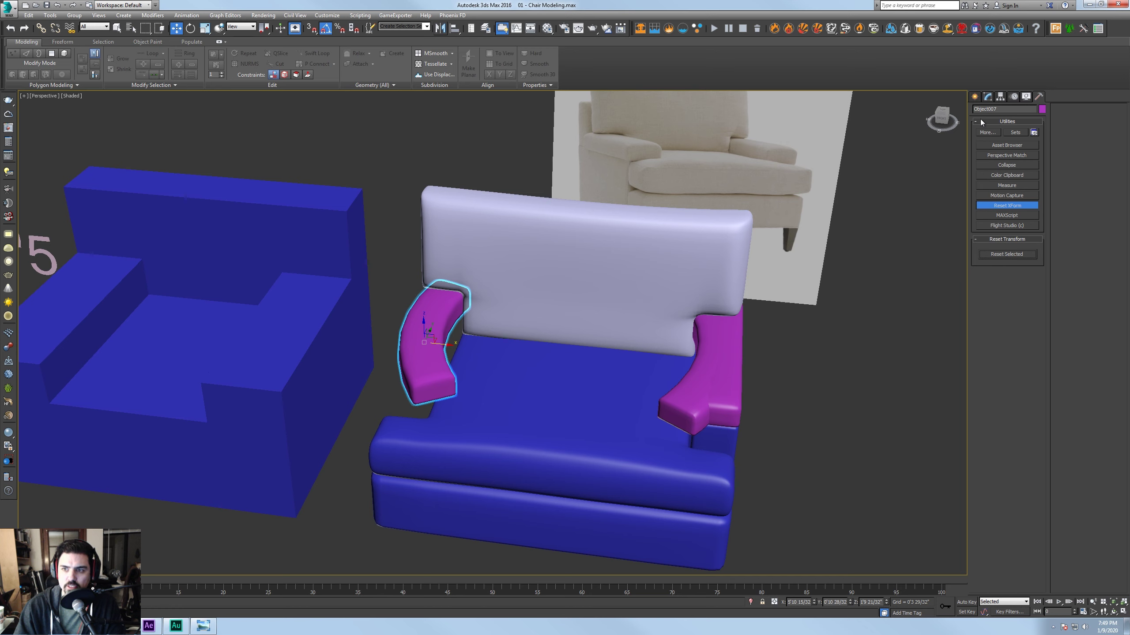
{"action": "left_click", "coordinate": [975, 97]}
{"action": "left_click", "coordinate": [1039, 97]}
{"action": "left_click", "coordinate": [987, 97]}
{"action": "right_click", "coordinate": [852, 343]}
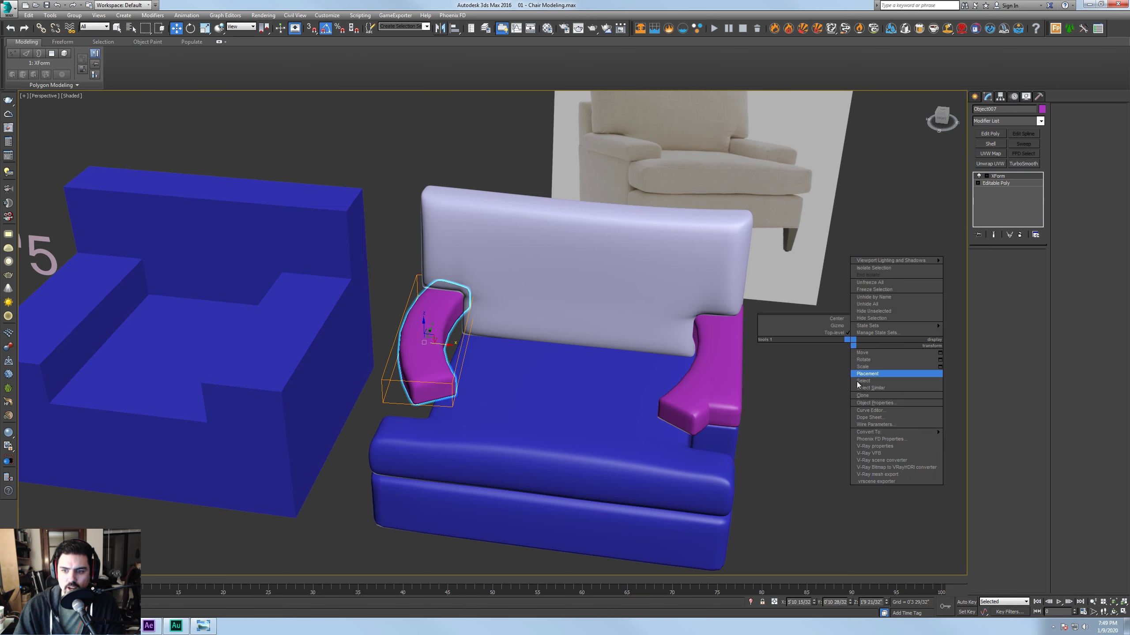
{"action": "left_click", "coordinate": [987, 440]}
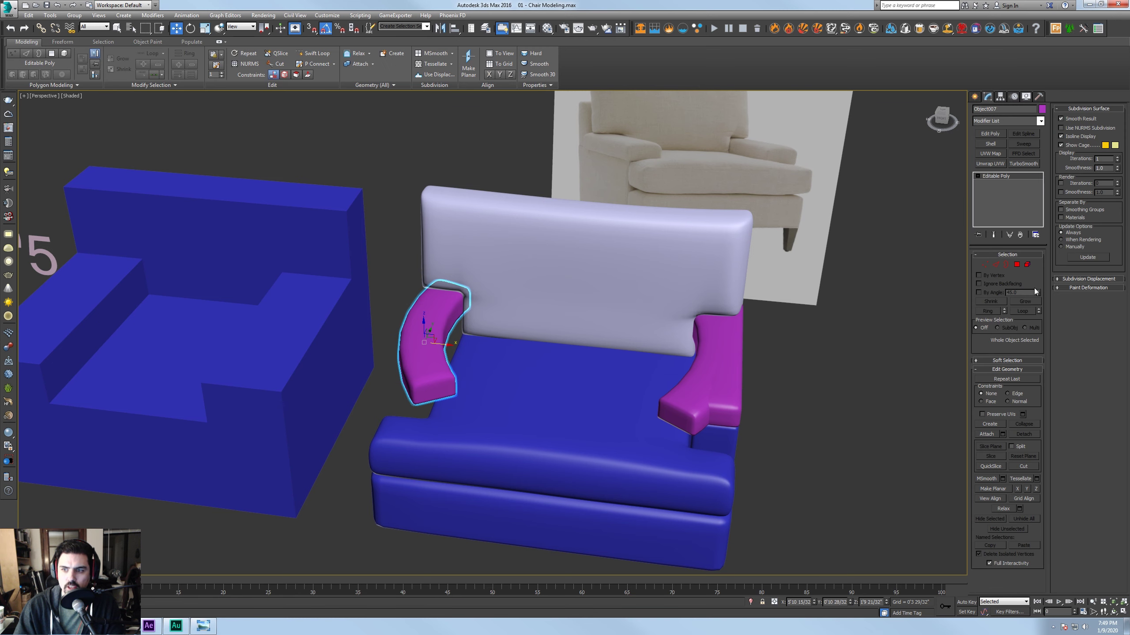
Select the mirrored pad's whole element, flip its normals and leave element editing
{"action": "left_click", "coordinate": [1026, 265]}
{"action": "left_click", "coordinate": [424, 338]}
{"action": "middle_click_drag", "start_coordinate": [527, 410], "coordinate": [612, 375]}
{"action": "scroll", "coordinate": [499, 382], "scroll_direction": "up", "scroll_amount": 2}
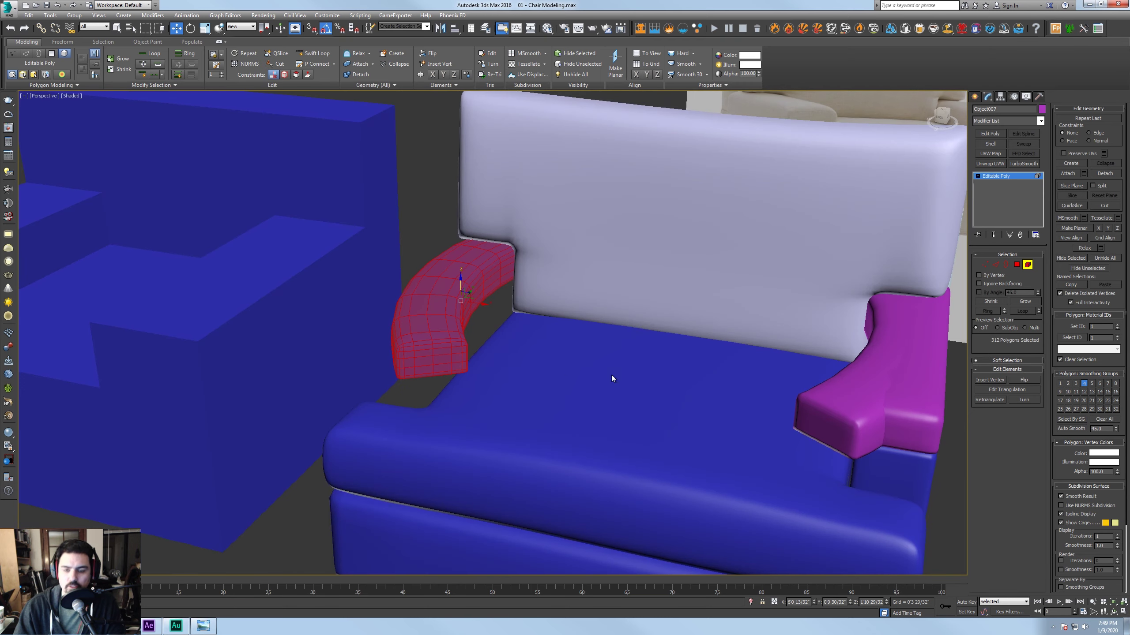
{"action": "left_click", "coordinate": [1013, 380]}
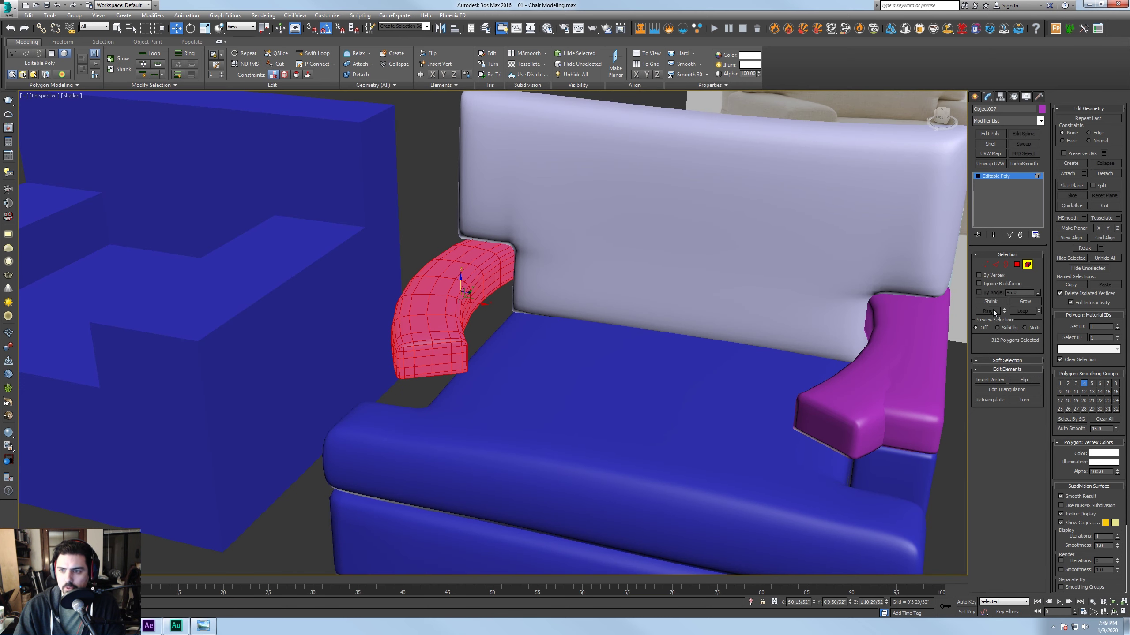
{"action": "left_click", "coordinate": [1028, 268]}
Convert the mirrored pad to Editable Poly again and flip the normals of its element once more
{"action": "right_click", "coordinate": [569, 316]}
{"action": "mouse_move", "coordinate": [598, 403]}
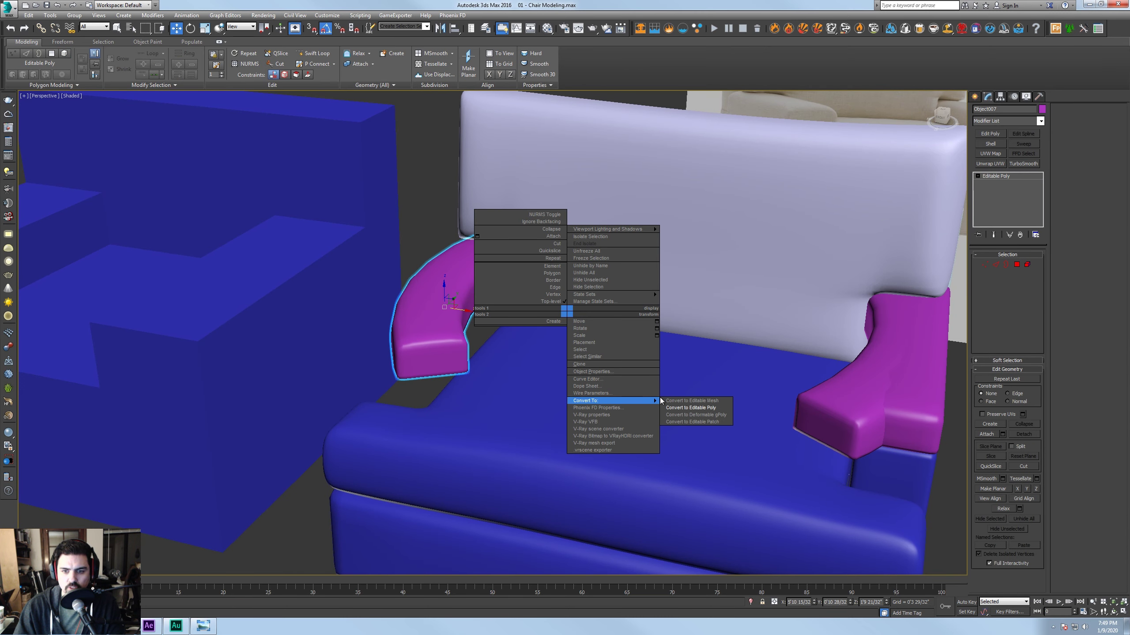
{"action": "left_click", "coordinate": [680, 408]}
{"action": "left_click", "coordinate": [1027, 264]}
{"action": "left_click", "coordinate": [450, 283]}
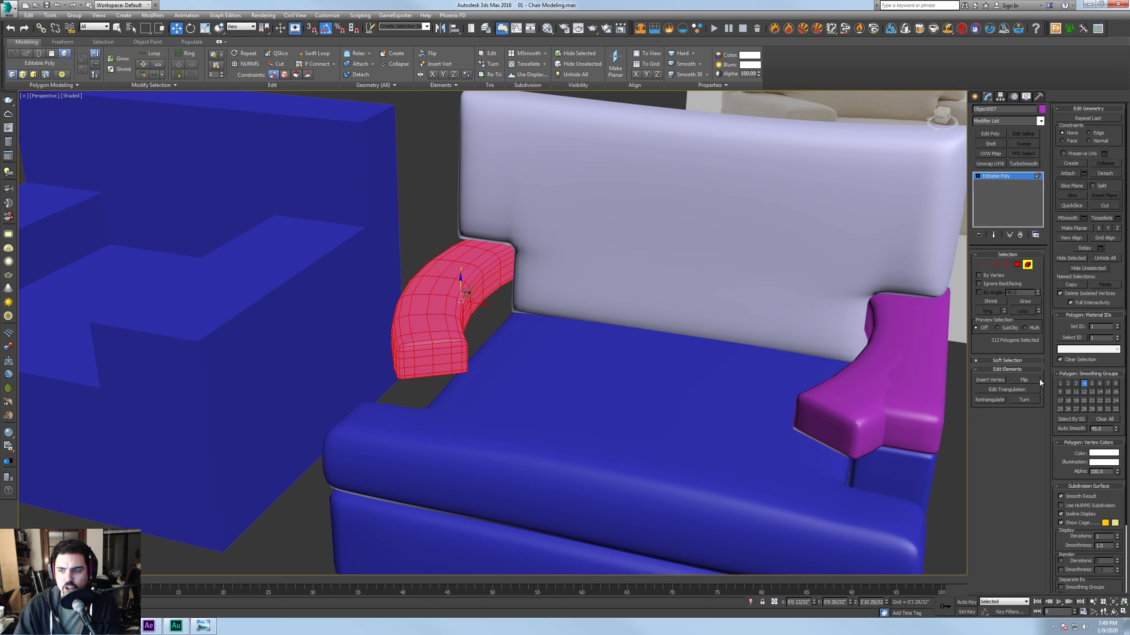
{"action": "middle_click_drag", "start_coordinate": [723, 357], "coordinate": [481, 268], "text": "alt"}
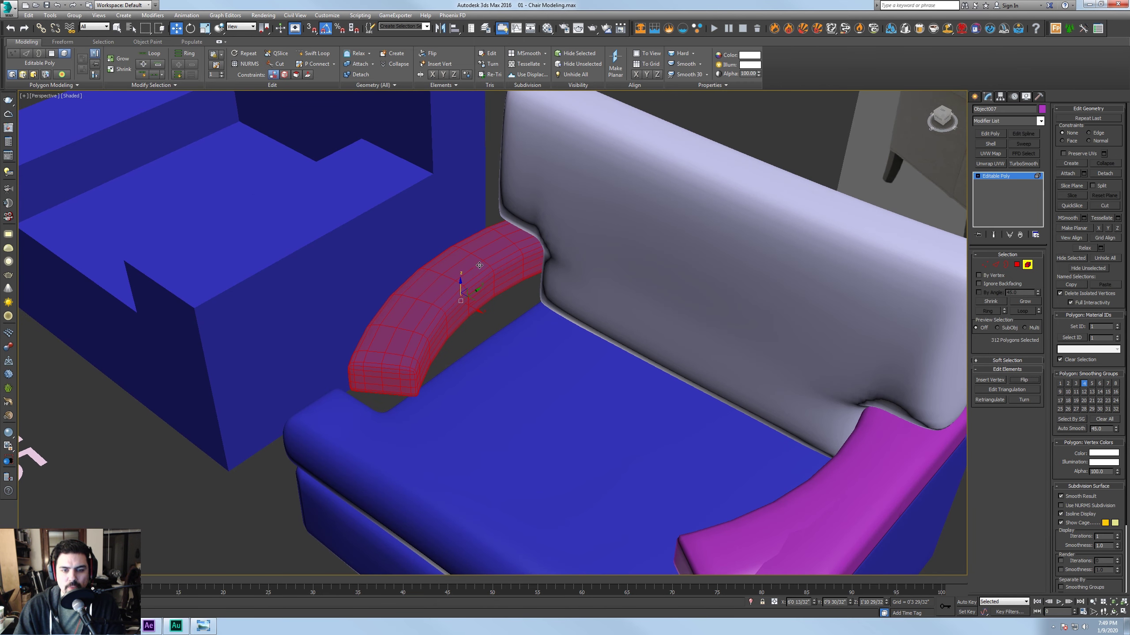
{"action": "left_click", "coordinate": [1022, 380]}
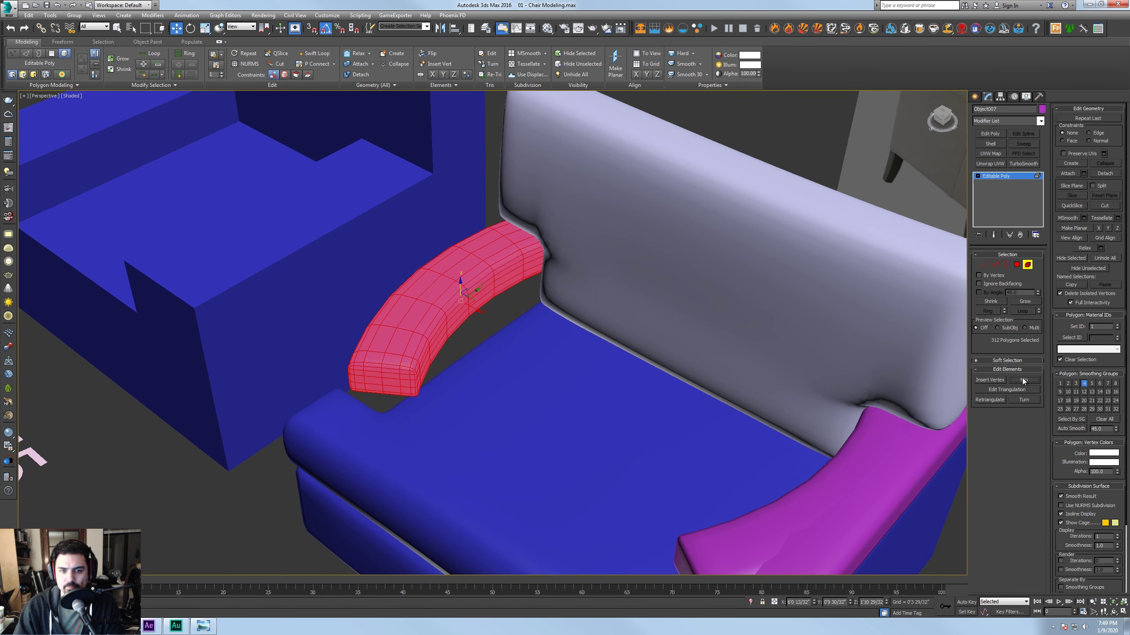
{"action": "left_click", "coordinate": [1027, 265]}
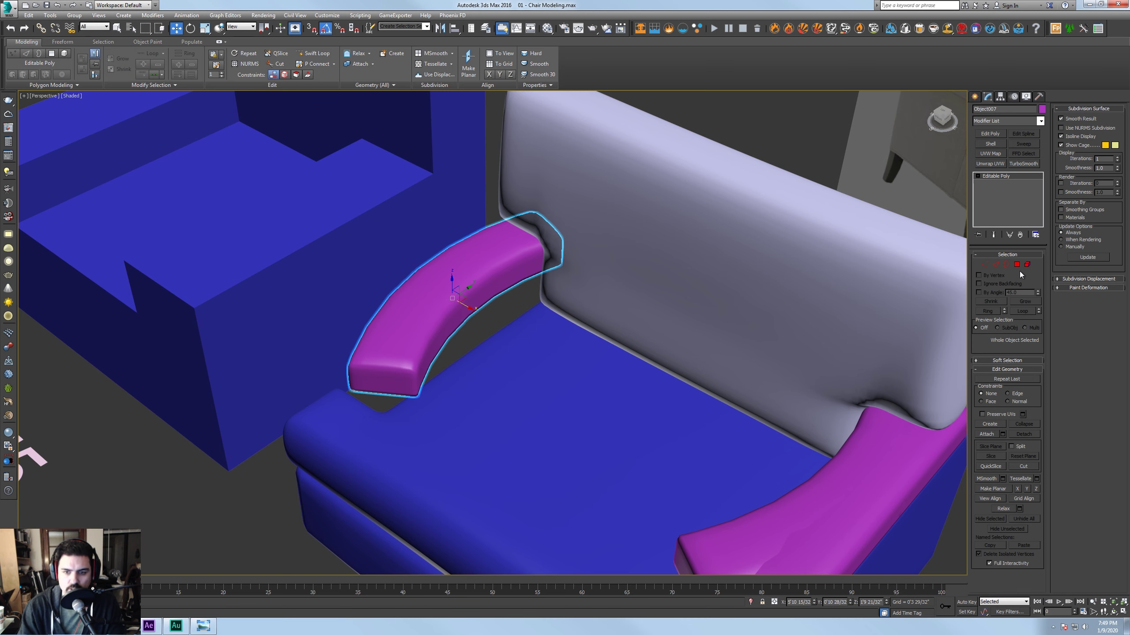
Delete both bent armrest pads from the chair
{"action": "key", "text": "Delete"}
{"action": "middle_click_drag", "start_coordinate": [756, 290], "coordinate": [798, 377], "text": "alt"}
{"action": "left_click", "coordinate": [822, 355]}
{"action": "key", "text": "Delete"}
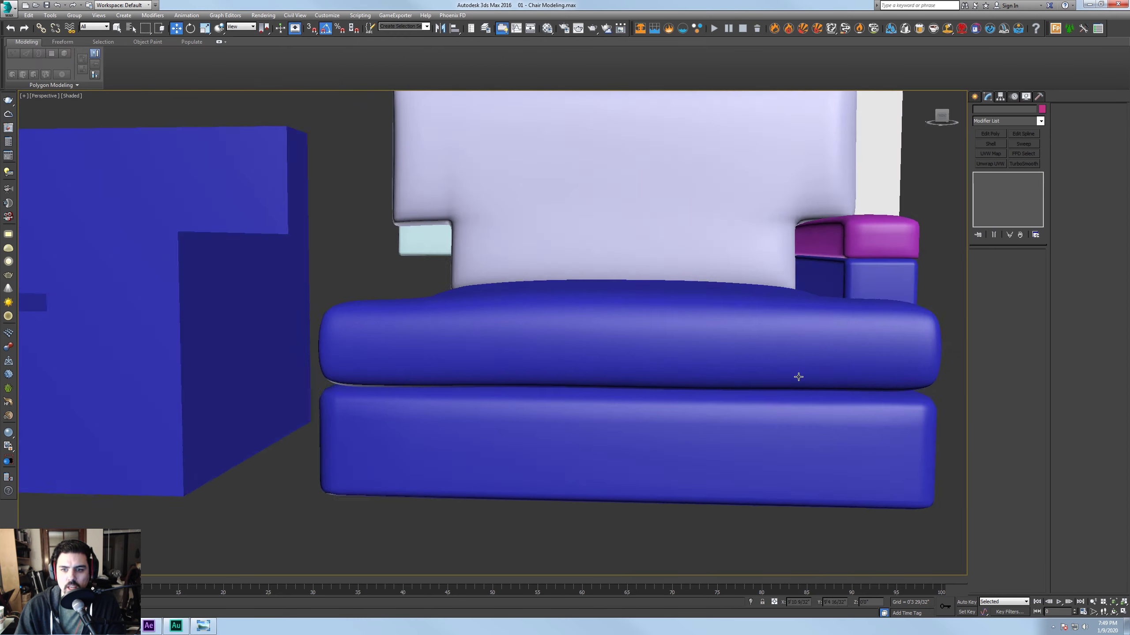
Copy the straight armrest pad together with its base to the opposite side of the chair, then clear the selection
{"action": "left_click", "coordinate": [799, 376]}
{"action": "scroll", "coordinate": [755, 369], "scroll_direction": "down", "scroll_amount": 4}
{"action": "mouse_move", "coordinate": [716, 363]}
{"action": "middle_mouse_down", "text": "alt"}
{"action": "mouse_move", "coordinate": [654, 363]}
{"action": "mouse_move", "coordinate": [645, 313]}
{"action": "mouse_move", "coordinate": [651, 331]}
{"action": "mouse_move", "coordinate": [736, 368]}
{"action": "middle_mouse_up", "text": "alt"}
{"action": "left_click", "coordinate": [673, 328]}
{"action": "left_click", "coordinate": [678, 358], "text": "ctrl"}
{"action": "mouse_move", "coordinate": [703, 341]}
{"action": "left_mouse_down", "text": "shift"}
{"action": "mouse_move", "coordinate": [369, 307]}
{"action": "mouse_move", "coordinate": [370, 318]}
{"action": "left_mouse_up", "text": "shift"}
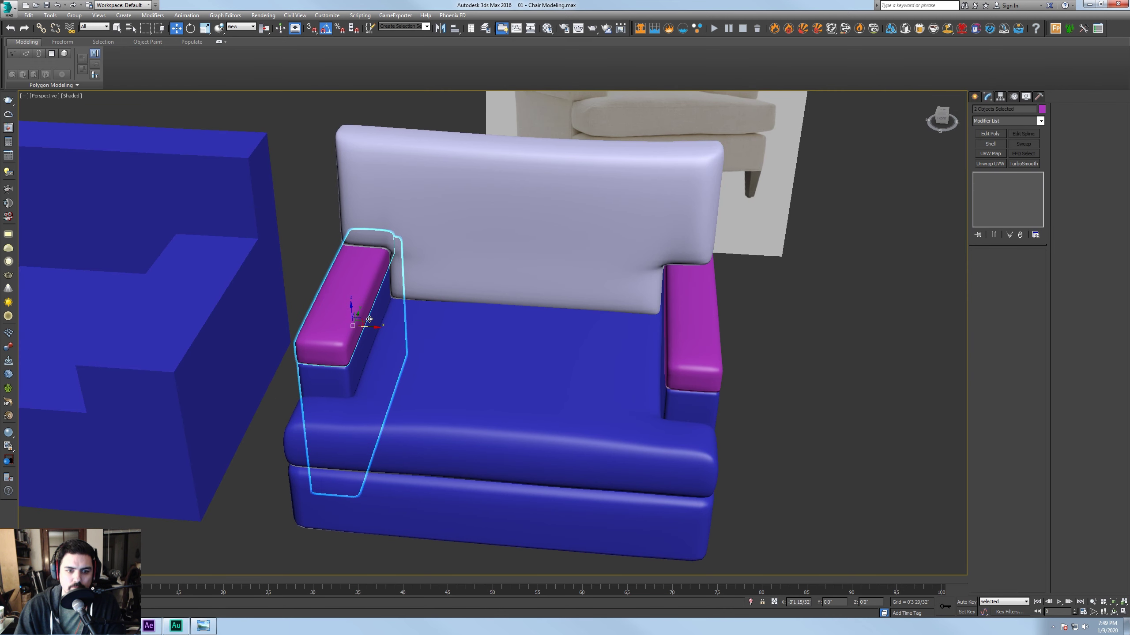
{"action": "left_click", "coordinate": [561, 354]}
{"action": "mouse_move", "coordinate": [612, 401]}
{"action": "middle_mouse_down"}
{"action": "mouse_move", "coordinate": [643, 268]}
{"action": "mouse_move", "coordinate": [668, 260]}
{"action": "middle_mouse_up"}
{"action": "left_click", "coordinate": [804, 437]}
Starting from the Top view, create a box leg under the chair's front corner, about 3 inches square and about 5 inches tall
{"action": "left_click", "coordinate": [975, 97]}
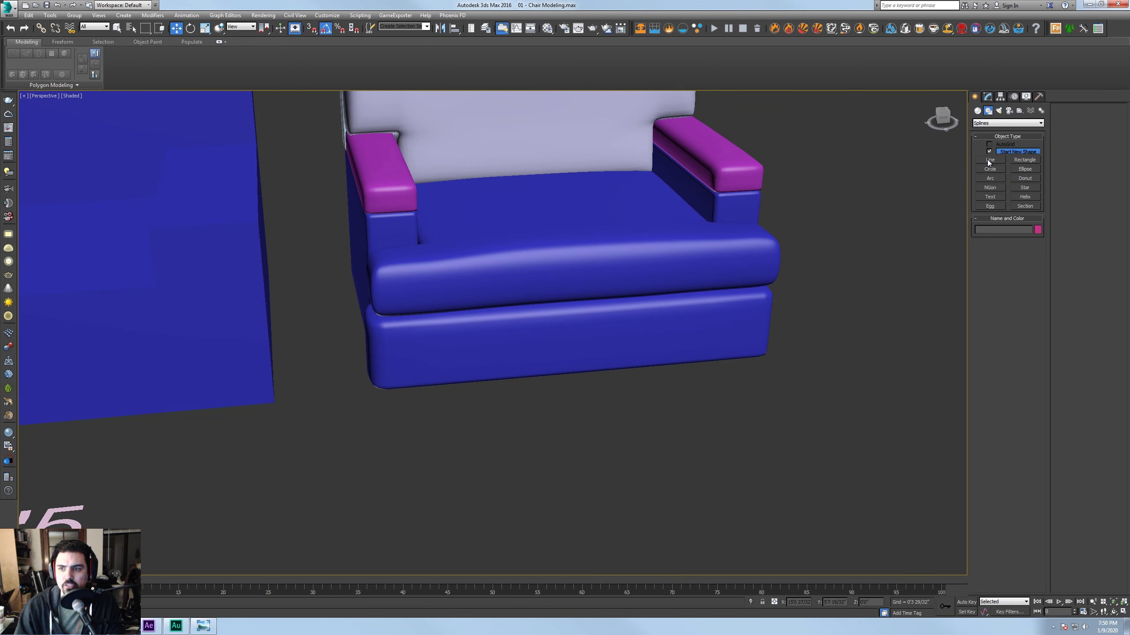
{"action": "left_click", "coordinate": [977, 111]}
{"action": "left_click", "coordinate": [987, 155]}
{"action": "middle_click_drag", "start_coordinate": [788, 346], "coordinate": [456, 333]}
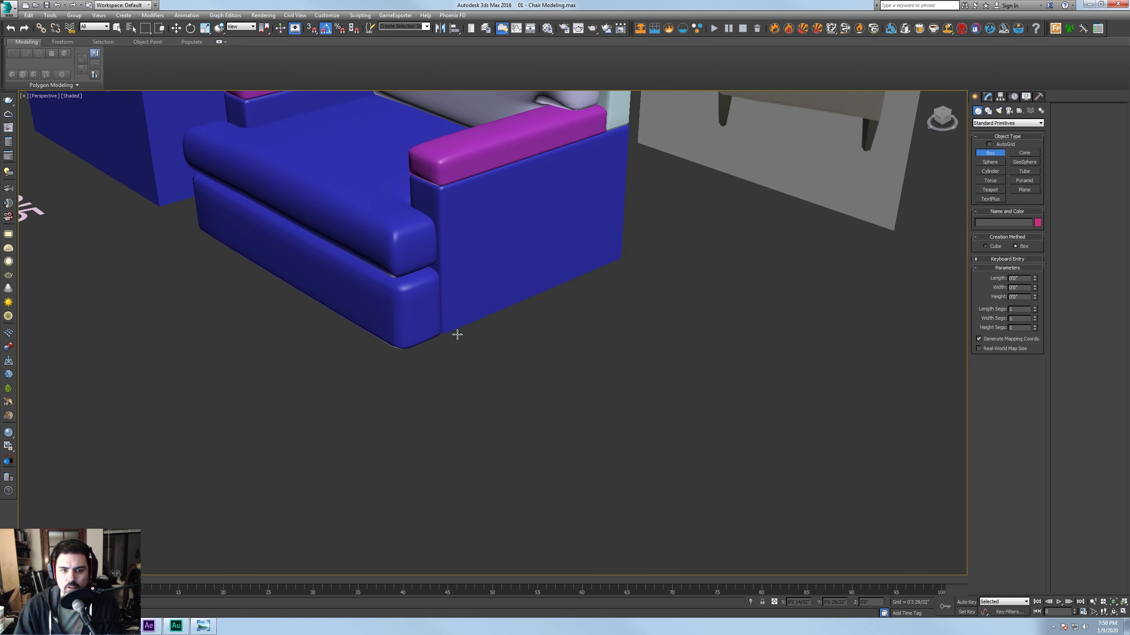
{"action": "key", "text": "t"}
{"action": "right_click", "coordinate": [489, 386]}
{"action": "middle_click_drag", "start_coordinate": [588, 386], "coordinate": [541, 350]}
{"action": "scroll", "coordinate": [683, 410], "scroll_direction": "up", "scroll_amount": 6}
{"action": "middle_click_drag", "start_coordinate": [683, 410], "coordinate": [661, 374]}
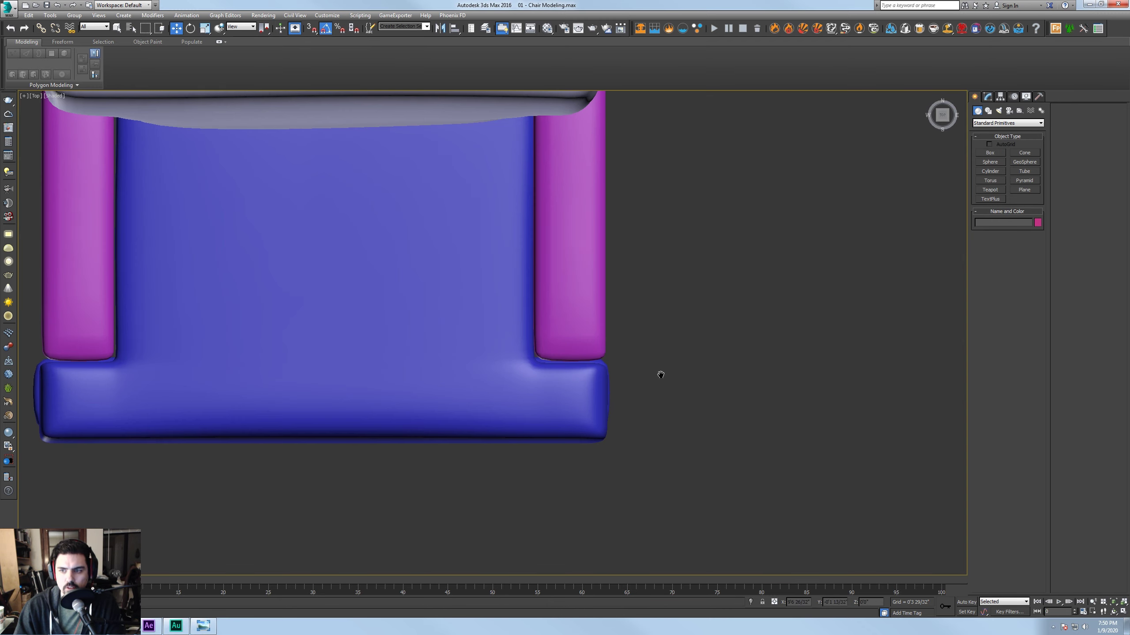
{"action": "left_click", "coordinate": [984, 155]}
{"action": "middle_click_drag", "start_coordinate": [701, 314], "coordinate": [723, 262]}
{"action": "scroll", "coordinate": [538, 322], "scroll_direction": "up", "scroll_amount": 4}
{"action": "left_click_drag", "start_coordinate": [534, 308], "coordinate": [606, 385]}
{"action": "left_click", "coordinate": [611, 274]}
{"action": "middle_click_drag", "start_coordinate": [610, 274], "coordinate": [601, 252], "text": "alt"}
{"action": "left_click_drag", "start_coordinate": [1034, 297], "coordinate": [1034, 289]}
Add an Edit Poly modifier to the leg and scale its four bottom vertices inward to taper it
{"action": "left_click", "coordinate": [987, 97]}
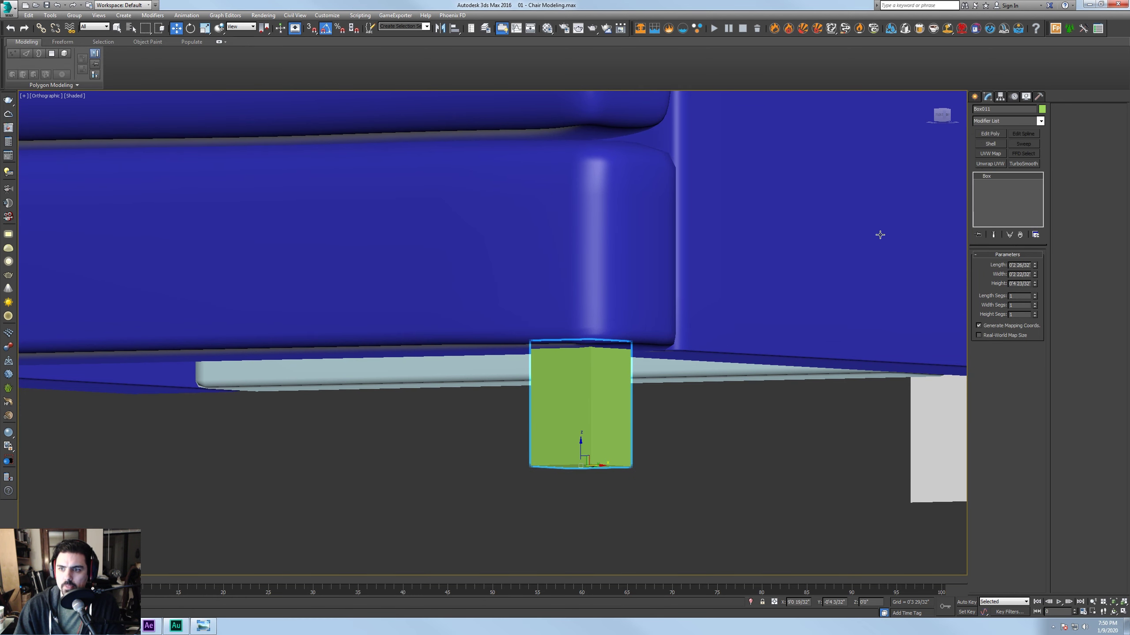
{"action": "left_click", "coordinate": [990, 134]}
{"action": "middle_click_drag", "start_coordinate": [631, 396], "coordinate": [636, 330]}
{"action": "middle_click_drag", "start_coordinate": [636, 330], "coordinate": [623, 340], "text": "alt"}
{"action": "key", "text": "1"}
{"action": "left_click_drag", "start_coordinate": [480, 372], "coordinate": [691, 449]}
{"action": "middle_click_drag", "start_coordinate": [692, 449], "coordinate": [586, 417], "text": "alt"}
{"action": "key", "text": "r"}
{"action": "middle_click_drag", "start_coordinate": [587, 403], "coordinate": [721, 364], "text": "alt"}
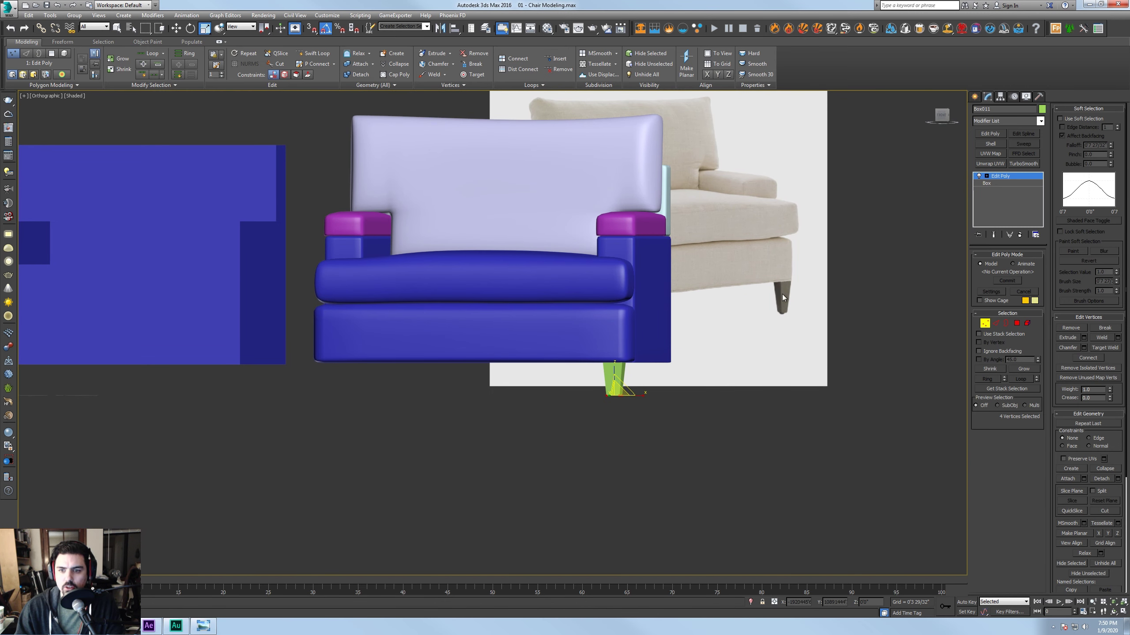
{"action": "key", "text": "1"}
{"action": "middle_click_drag", "start_coordinate": [810, 369], "coordinate": [682, 390], "text": "alt"}
{"action": "left_click", "coordinate": [566, 199]}
{"action": "middle_click_drag", "start_coordinate": [569, 200], "coordinate": [536, 257], "text": "alt"}
{"action": "left_click_drag", "start_coordinate": [427, 96], "coordinate": [709, 392]}
{"action": "left_click_drag", "start_coordinate": [834, 163], "coordinate": [665, 338]}
{"action": "key", "text": "ctrl+z"}
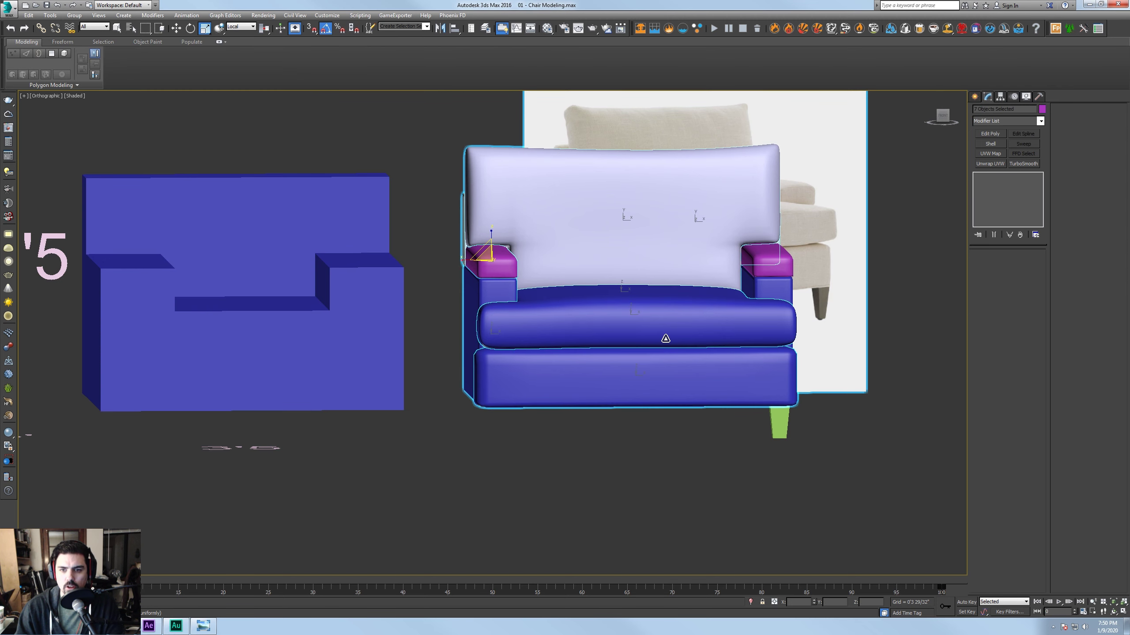
Select the chair body without the leg and raise it slightly in the Front view
{"action": "middle_click_drag", "start_coordinate": [858, 202], "coordinate": [838, 297], "text": "alt"}
{"action": "left_click_drag", "start_coordinate": [844, 167], "coordinate": [448, 461]}
{"action": "middle_click_drag", "start_coordinate": [534, 465], "coordinate": [540, 373], "text": "alt"}
{"action": "key", "text": "f"}
{"action": "key", "text": "z"}
{"action": "key", "text": "w"}
{"action": "scroll", "coordinate": [542, 373], "scroll_direction": "down", "scroll_amount": 3}
{"action": "left_click_drag", "start_coordinate": [500, 334], "coordinate": [500, 324]}
Raise the leg's top vertices to meet the underside of the chair and leave vertex editing
{"action": "left_click", "coordinate": [660, 481]}
{"action": "key", "text": "1"}
{"action": "left_click_drag", "start_coordinate": [633, 458], "coordinate": [660, 440]}
{"action": "middle_click_drag", "start_coordinate": [659, 439], "coordinate": [734, 332], "text": "alt"}
{"action": "left_click", "coordinate": [985, 324]}
Switch the leg to polygon editing in a wireframe display, select its top face and deselect it again
{"action": "scroll", "coordinate": [662, 395], "scroll_direction": "up", "scroll_amount": 6}
{"action": "middle_click_drag", "start_coordinate": [662, 396], "coordinate": [602, 376], "text": "alt"}
{"action": "scroll", "coordinate": [643, 379], "scroll_direction": "down", "scroll_amount": 2}
{"action": "scroll", "coordinate": [602, 376], "scroll_direction": "up", "scroll_amount": 2}
{"action": "middle_click_drag", "start_coordinate": [602, 377], "coordinate": [608, 386]}
{"action": "scroll", "coordinate": [608, 386], "scroll_direction": "up", "scroll_amount": 2}
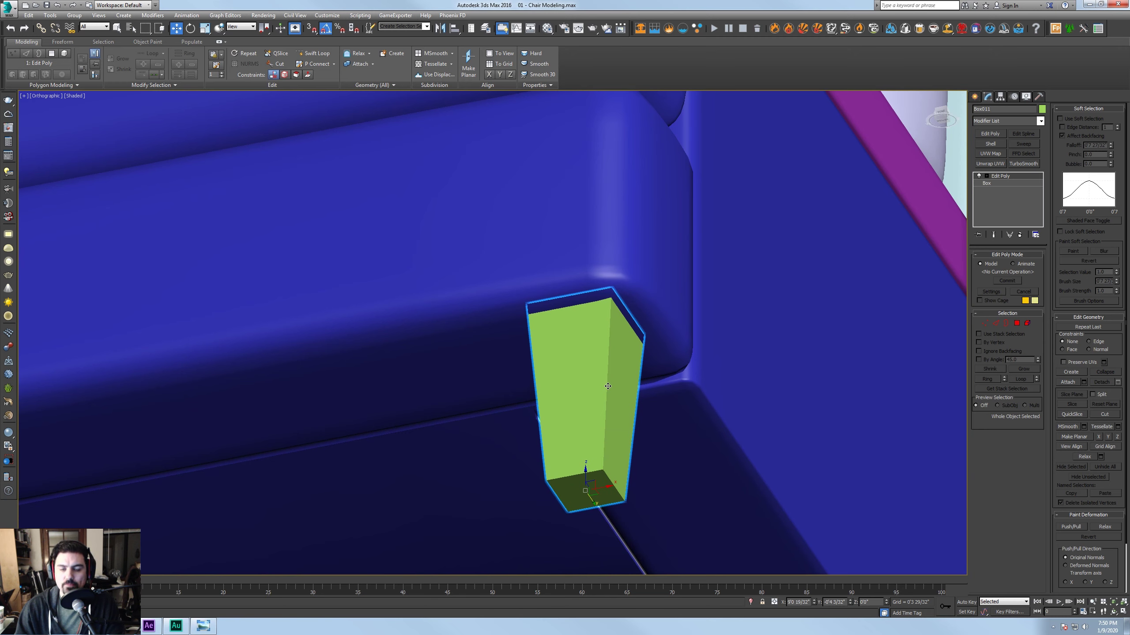
{"action": "mouse_move", "coordinate": [601, 396]}
{"action": "middle_mouse_down", "text": "alt"}
{"action": "mouse_move", "coordinate": [734, 395]}
{"action": "mouse_move", "coordinate": [685, 373]}
{"action": "mouse_move", "coordinate": [653, 390]}
{"action": "middle_mouse_up", "text": "alt"}
{"action": "left_click", "coordinate": [1016, 323]}
{"action": "key", "text": "F3"}
{"action": "left_click_drag", "start_coordinate": [552, 294], "coordinate": [556, 423]}
{"action": "middle_click_drag", "start_coordinate": [615, 424], "coordinate": [601, 444], "text": "alt"}
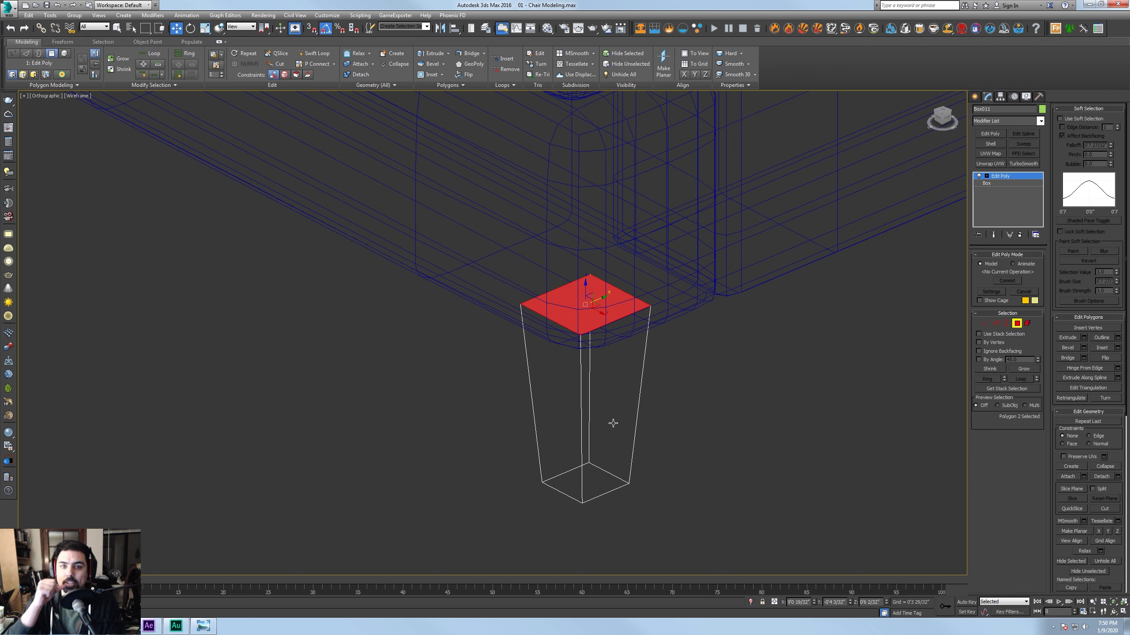
{"action": "key", "text": "ctrl+d"}
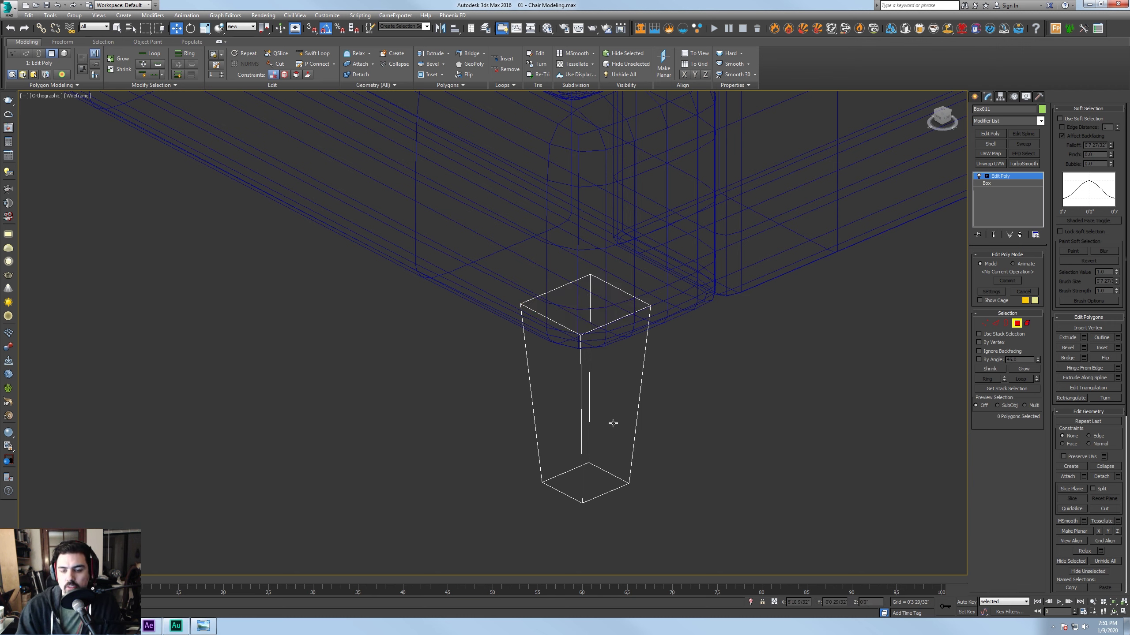
Leave polygon editing on the leg and return the chair to a shaded display
{"action": "left_click", "coordinate": [1016, 323]}
{"action": "scroll", "coordinate": [677, 438], "scroll_direction": "down", "scroll_amount": 3}
{"action": "middle_click_drag", "start_coordinate": [677, 438], "coordinate": [683, 406], "text": "alt"}
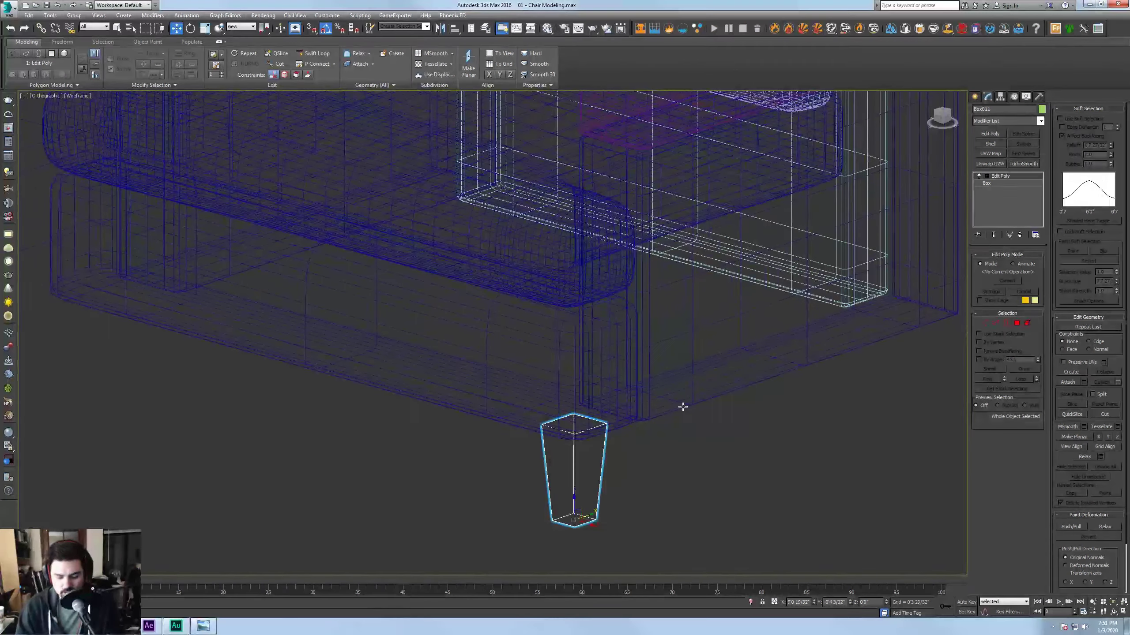
{"action": "key", "text": "F3"}
Isolate the seat cushion, examine its mesh with and without edged faces, and end the isolation
{"action": "left_click", "coordinate": [425, 192]}
{"action": "right_click", "coordinate": [519, 203]}
{"action": "left_click", "coordinate": [548, 129]}
{"action": "middle_click_drag", "start_coordinate": [573, 256], "coordinate": [586, 214], "text": "alt"}
{"action": "key", "text": "F4"}
{"action": "middle_click_drag", "start_coordinate": [595, 257], "coordinate": [599, 240], "text": "alt"}
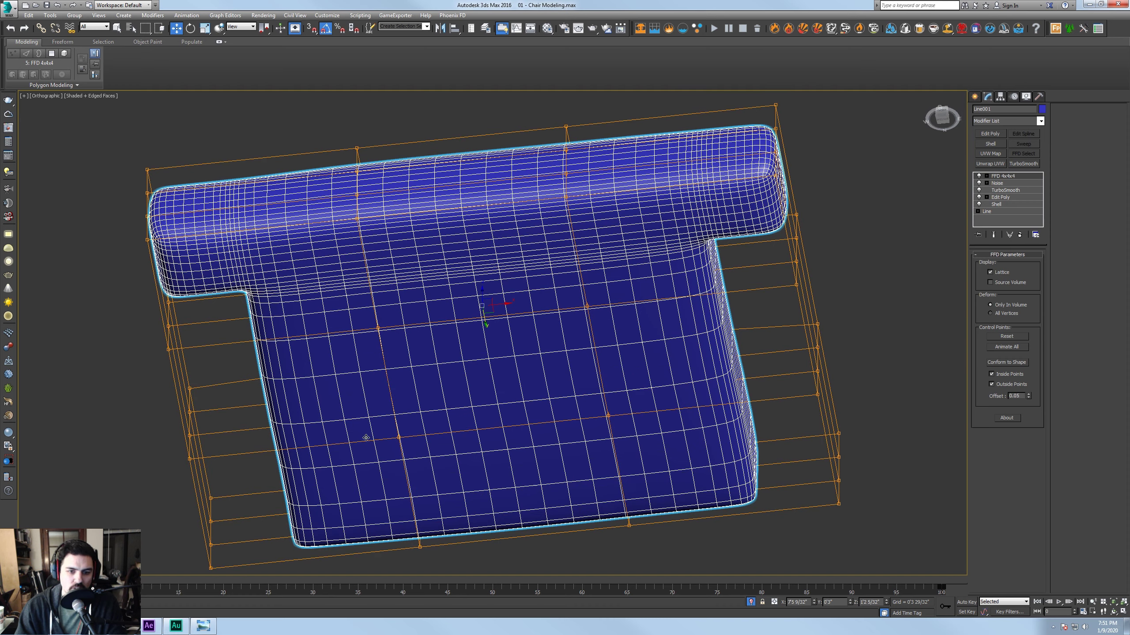
{"action": "key", "text": "F4"}
{"action": "middle_click_drag", "start_coordinate": [631, 324], "coordinate": [618, 369], "text": "alt"}
{"action": "right_click", "coordinate": [613, 330]}
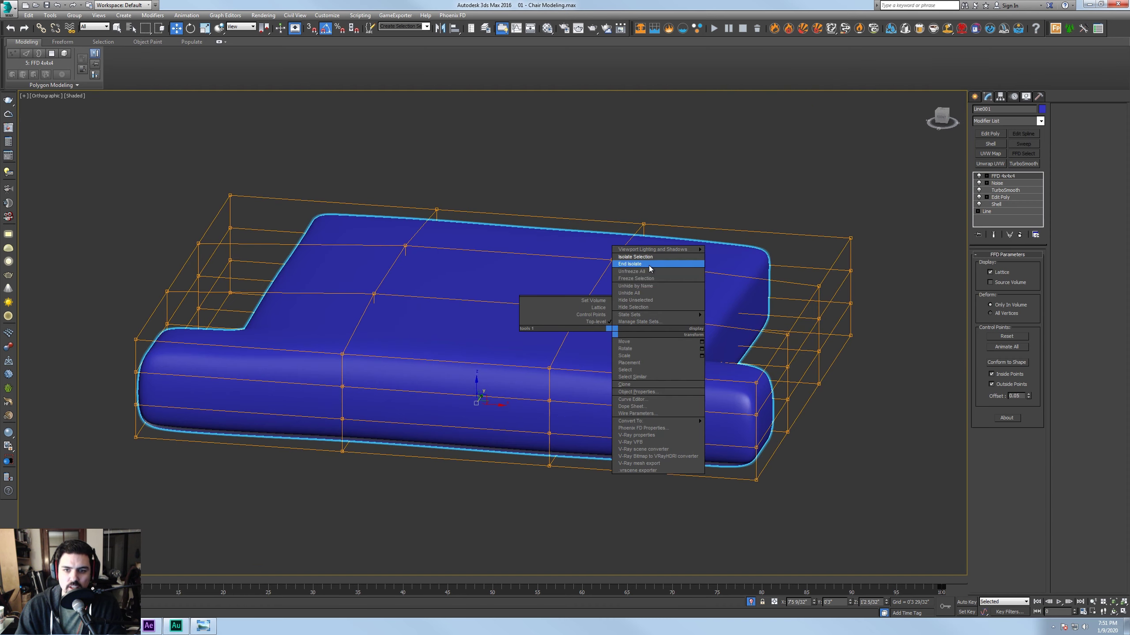
{"action": "left_click", "coordinate": [648, 266]}
{"action": "scroll", "coordinate": [644, 277], "scroll_direction": "down", "scroll_amount": 5}
{"action": "middle_click_drag", "start_coordinate": [646, 272], "coordinate": [655, 249], "text": "alt"}
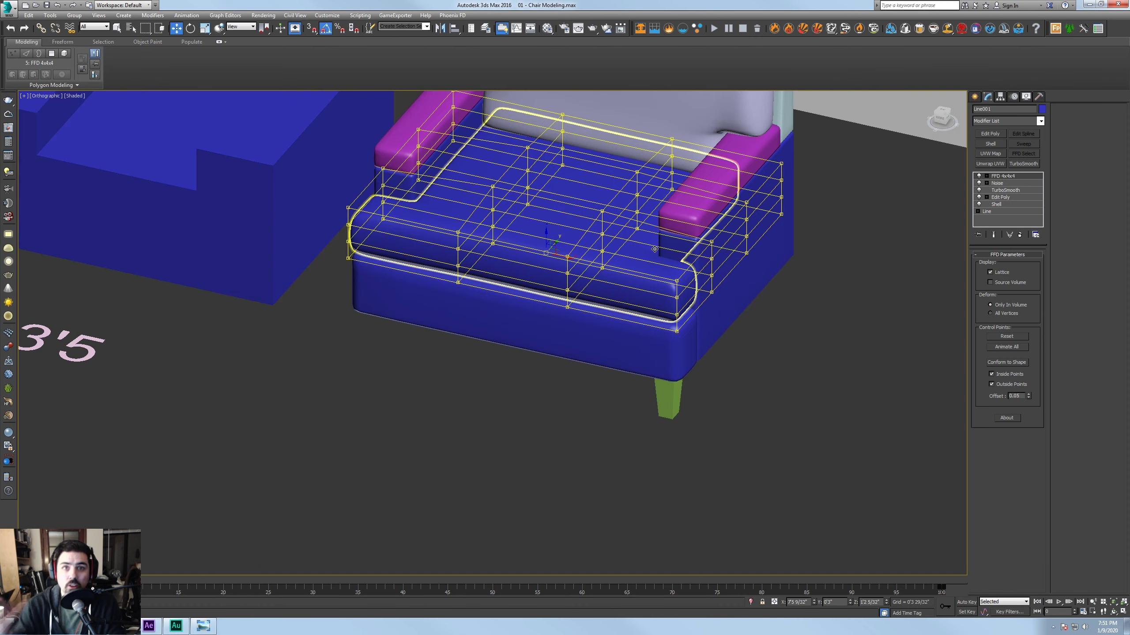
Select the front leg from the side of the chair and move it slightly back along Y under the seat base
{"action": "left_click", "coordinate": [751, 257]}
{"action": "middle_click_drag", "start_coordinate": [685, 257], "coordinate": [750, 262], "text": "alt"}
{"action": "left_click", "coordinate": [755, 235]}
{"action": "left_click_drag", "start_coordinate": [748, 309], "coordinate": [830, 312]}
{"action": "middle_click_drag", "start_coordinate": [856, 315], "coordinate": [706, 378], "text": "alt"}
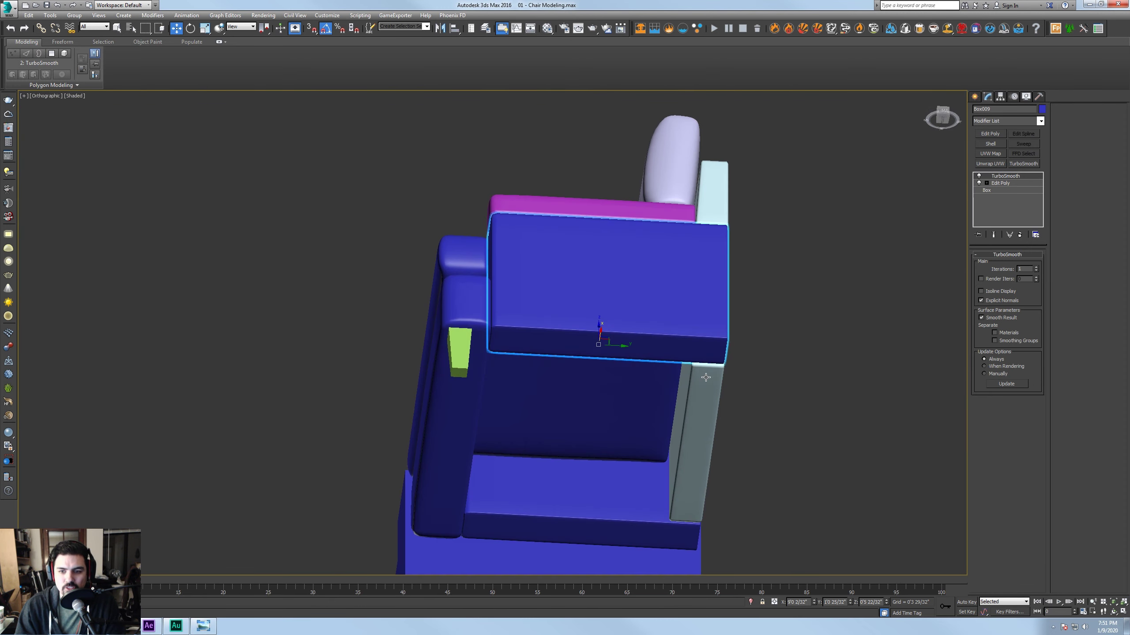
{"action": "left_click", "coordinate": [460, 350]}
{"action": "key", "text": "z"}
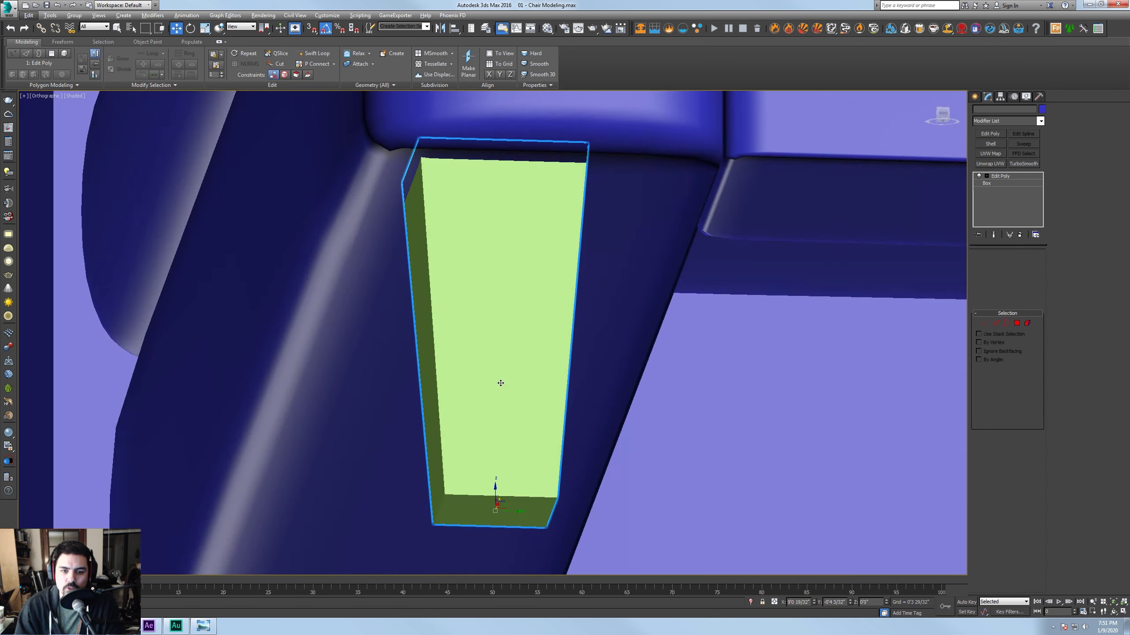
{"action": "scroll", "coordinate": [510, 498], "scroll_direction": "down", "scroll_amount": 2}
{"action": "left_click_drag", "start_coordinate": [509, 498], "coordinate": [542, 497]}
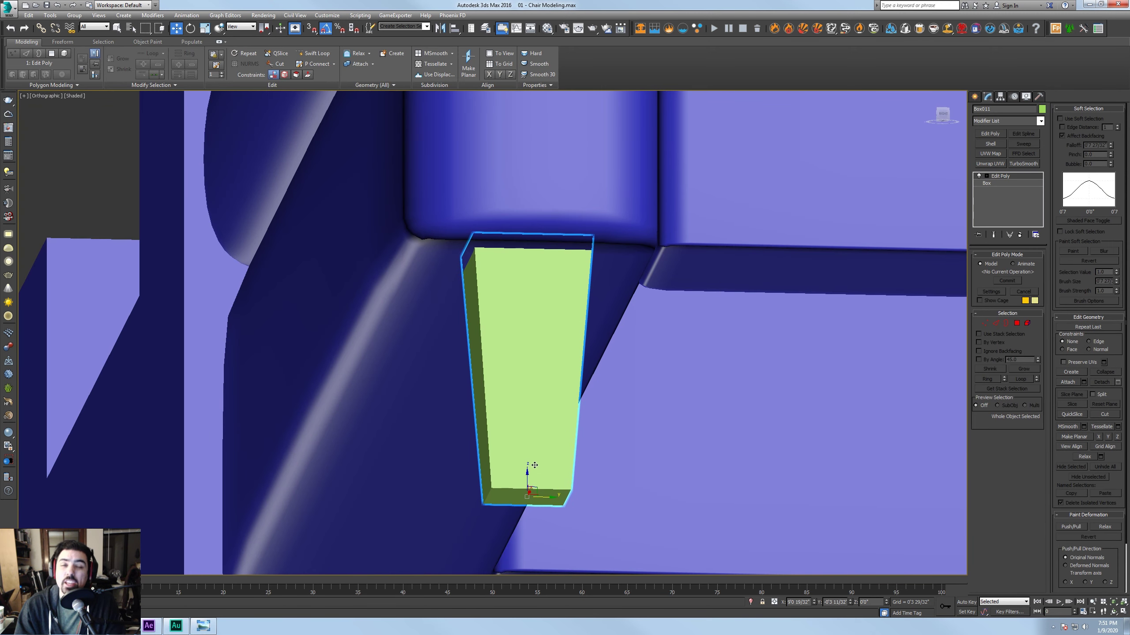
Isolate the leg and insert SwiftLoop edge loops close to its vertical corners, with edged faces displayed
{"action": "scroll", "coordinate": [524, 419], "scroll_direction": "down", "scroll_amount": 4}
{"action": "middle_click_drag", "start_coordinate": [558, 334], "coordinate": [606, 351], "text": "alt"}
{"action": "scroll", "coordinate": [622, 322], "scroll_direction": "down", "scroll_amount": 4}
{"action": "right_click", "coordinate": [606, 351]}
{"action": "left_click", "coordinate": [622, 249]}
{"action": "middle_click_drag", "start_coordinate": [612, 271], "coordinate": [534, 244], "text": "alt"}
{"action": "left_click", "coordinate": [307, 54]}
{"action": "middle_click_drag", "start_coordinate": [504, 182], "coordinate": [472, 176], "text": "alt"}
{"action": "left_click", "coordinate": [504, 231]}
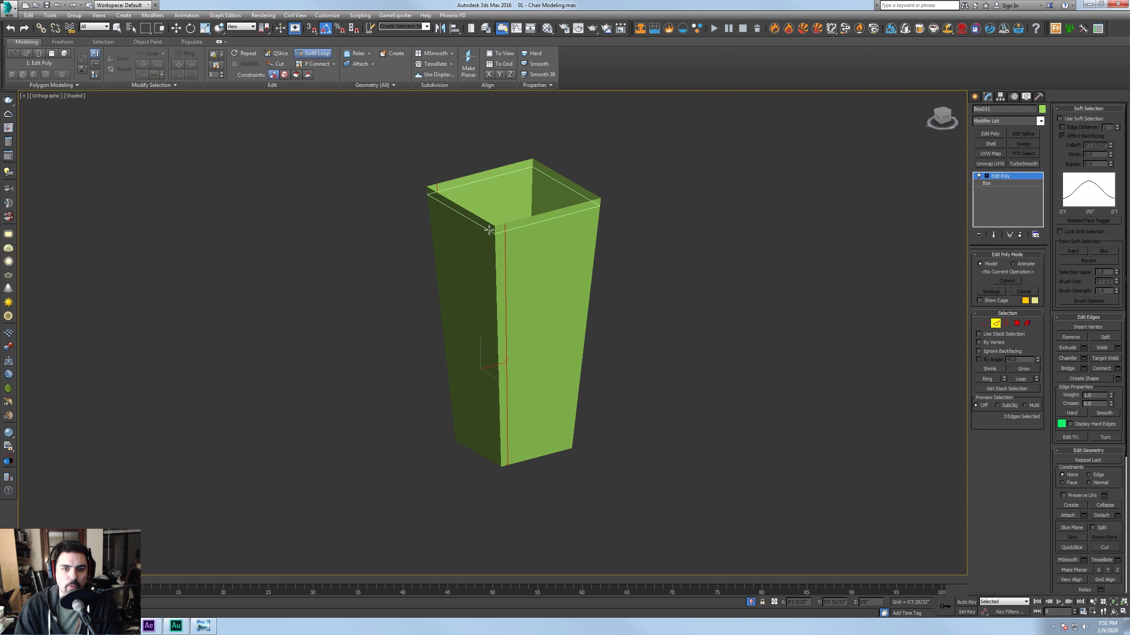
{"action": "mouse_move", "coordinate": [532, 383]}
{"action": "middle_mouse_down", "text": "alt"}
{"action": "mouse_move", "coordinate": [479, 284]}
{"action": "mouse_move", "coordinate": [520, 347]}
{"action": "mouse_move", "coordinate": [532, 343]}
{"action": "middle_mouse_up", "text": "alt"}
{"action": "key", "text": "F4"}
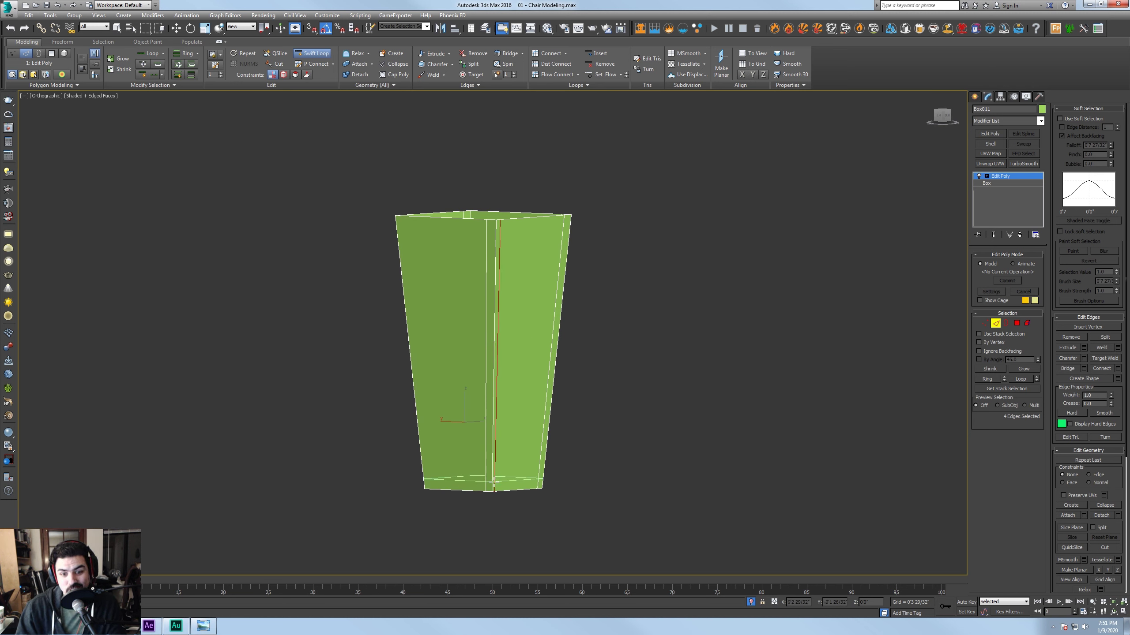
Insert the remaining supporting edge loops near the leg's edges and leave edge editing
{"action": "left_click", "coordinate": [497, 440]}
{"action": "middle_click_drag", "start_coordinate": [497, 437], "coordinate": [538, 439], "text": "alt"}
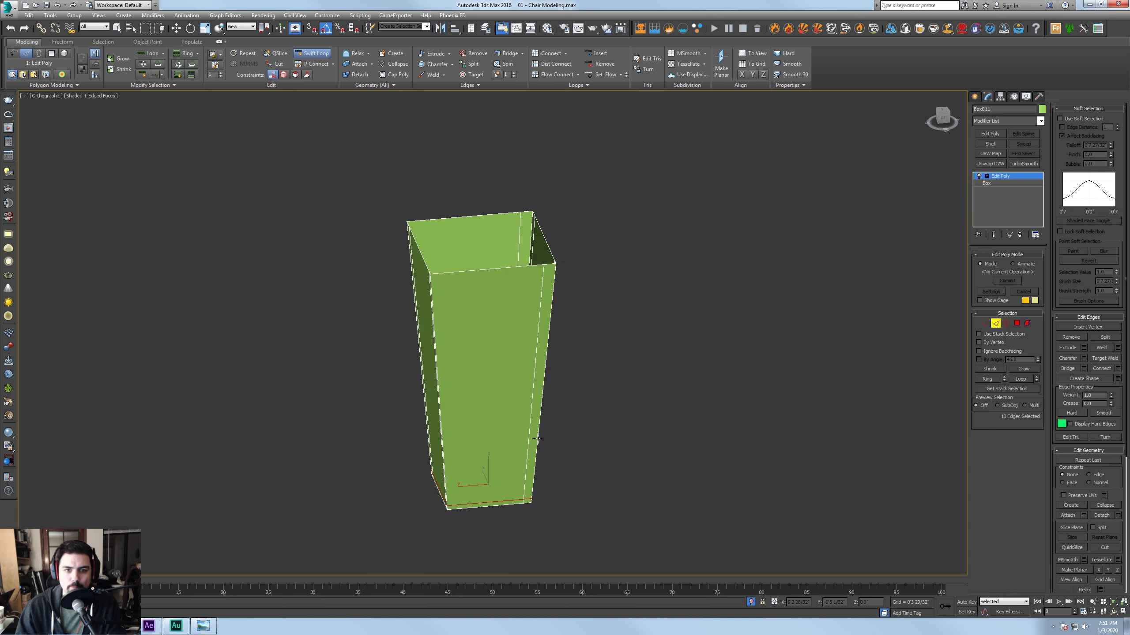
{"action": "left_click", "coordinate": [443, 293]}
{"action": "middle_click_drag", "start_coordinate": [443, 292], "coordinate": [554, 250], "text": "alt"}
{"action": "left_click", "coordinate": [995, 323]}
{"action": "middle_click_drag", "start_coordinate": [706, 423], "coordinate": [631, 386], "text": "alt"}
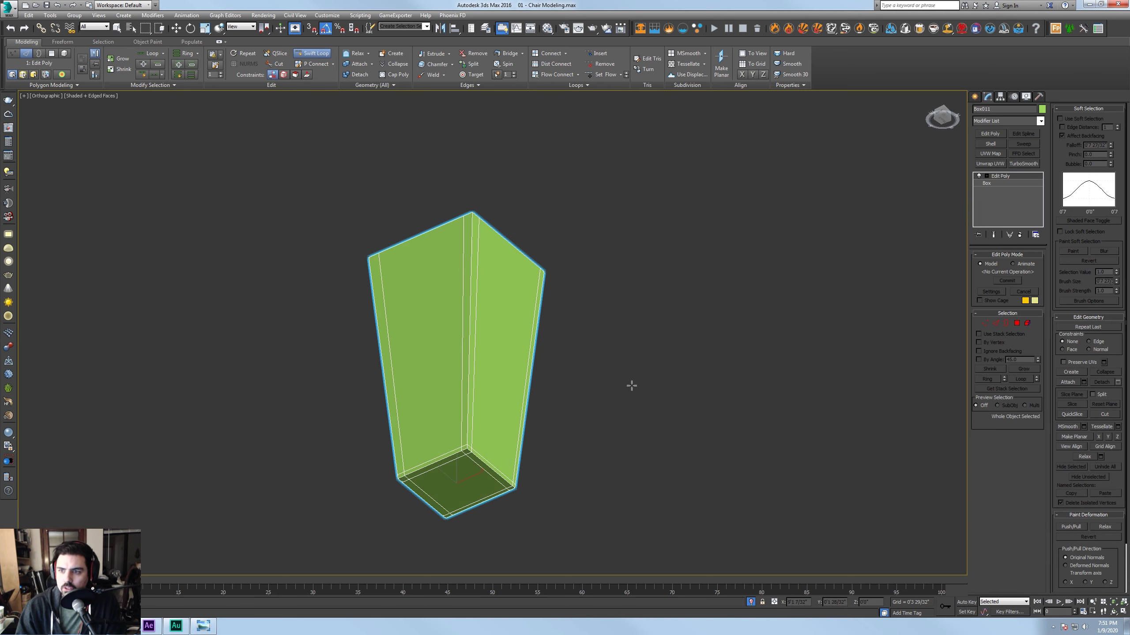
Add a TurboSmooth modifier to the leg and end its isolation
{"action": "left_click", "coordinate": [1024, 164]}
{"action": "key", "text": "w"}
{"action": "middle_click_drag", "start_coordinate": [733, 267], "coordinate": [766, 261], "text": "alt"}
{"action": "scroll", "coordinate": [723, 284], "scroll_direction": "down", "scroll_amount": 2}
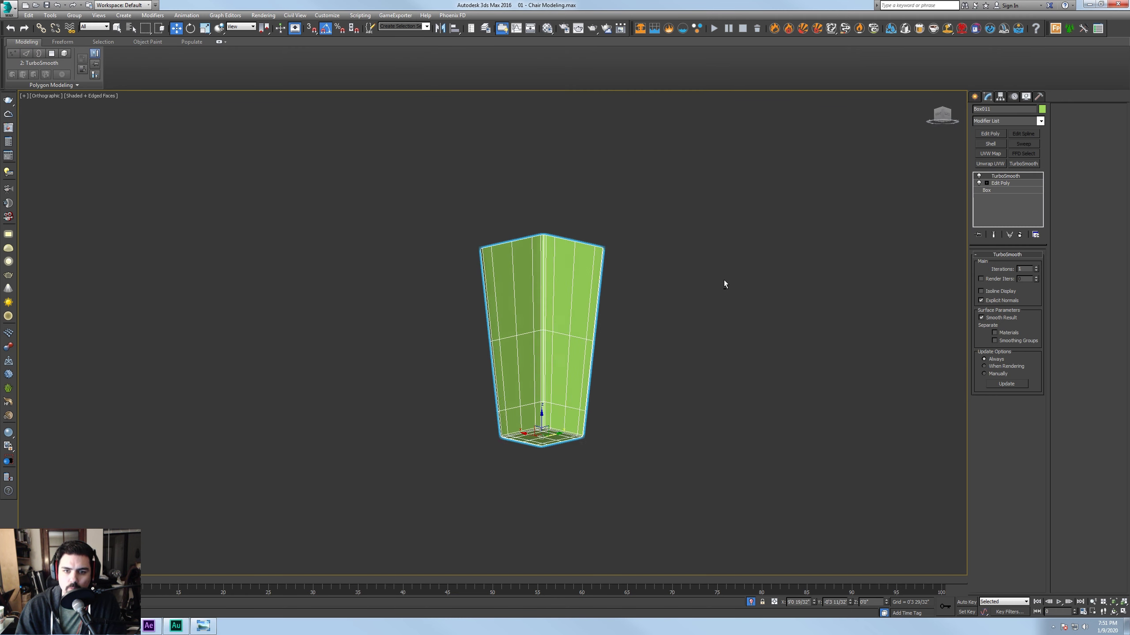
{"action": "right_click", "coordinate": [533, 221]}
{"action": "left_click", "coordinate": [574, 170]}
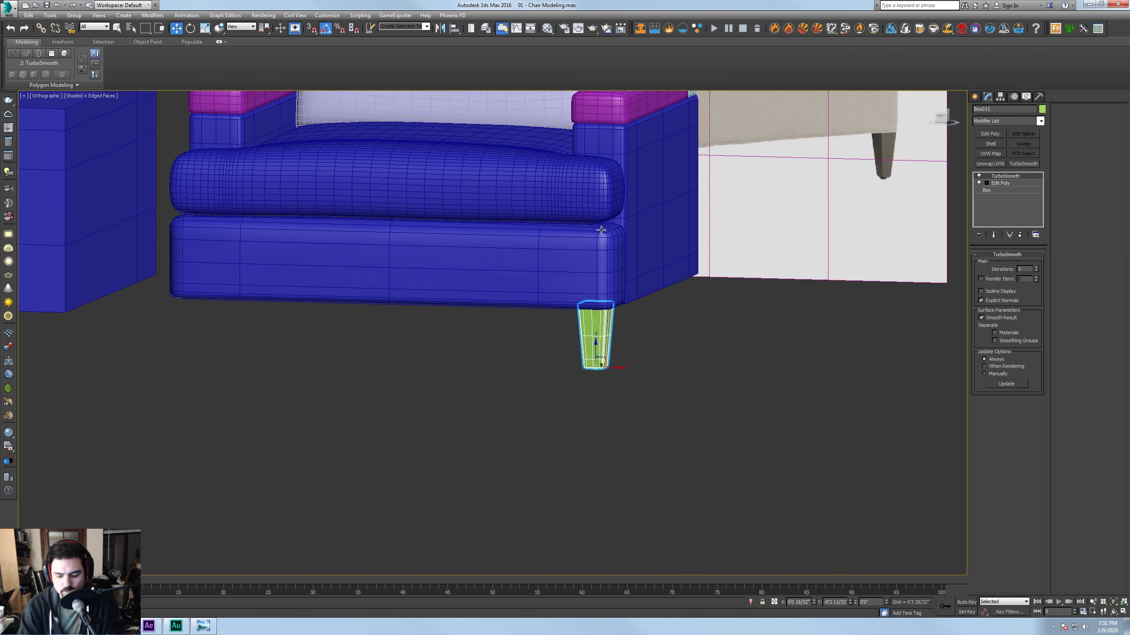
Examine the smoothed leg beneath the seat base in a shaded Perspective view without edged faces
{"action": "key", "text": "p"}
{"action": "key", "text": "z"}
{"action": "key", "text": "F3"}
{"action": "key", "text": "F3"}
{"action": "key", "text": "F4"}
{"action": "scroll", "coordinate": [601, 230], "scroll_direction": "down", "scroll_amount": 5}
{"action": "left_click", "coordinate": [676, 348]}
{"action": "middle_click_drag", "start_coordinate": [700, 312], "coordinate": [682, 325], "text": "alt"}
{"action": "middle_click_drag", "start_coordinate": [719, 280], "coordinate": [700, 299]}
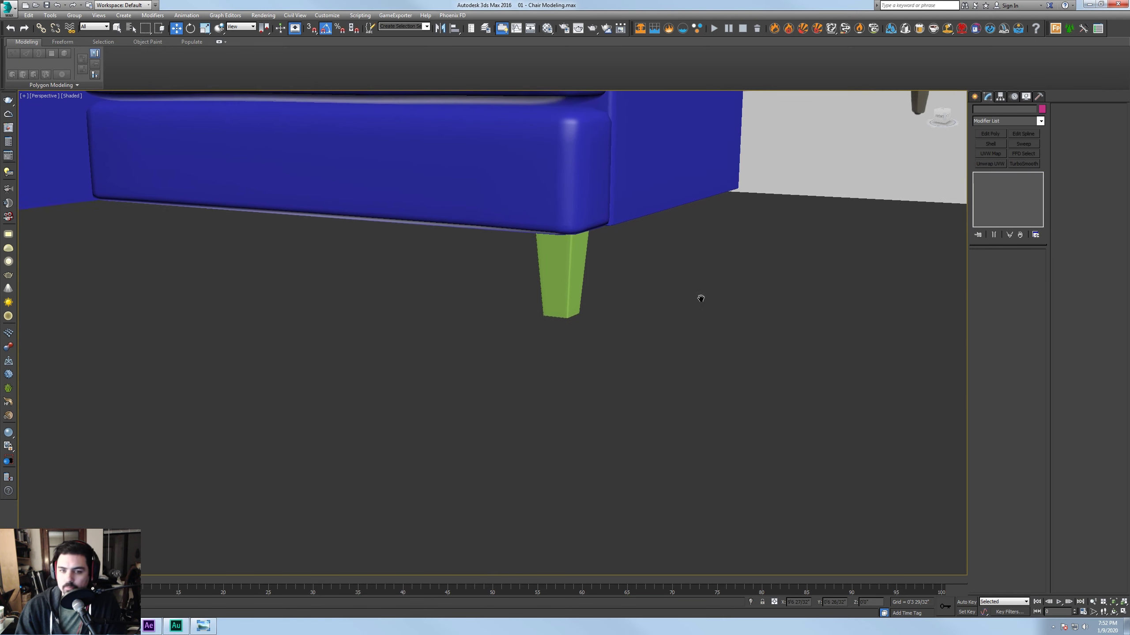
Clone the leg along X to the opposite front corner and fine-tune the copy's position
{"action": "left_click", "coordinate": [564, 275]}
{"action": "middle_click_drag", "start_coordinate": [564, 275], "coordinate": [591, 283], "text": "alt"}
{"action": "middle_click_drag", "start_coordinate": [591, 282], "coordinate": [731, 298]}
{"action": "scroll", "coordinate": [716, 298], "scroll_direction": "down", "scroll_amount": 5}
{"action": "left_click_drag", "start_coordinate": [722, 312], "coordinate": [478, 324], "text": "shift"}
{"action": "left_click", "coordinate": [564, 351]}
{"action": "left_click", "coordinate": [704, 298], "text": "ctrl"}
{"action": "mouse_move", "coordinate": [678, 304]}
{"action": "middle_mouse_down"}
{"action": "mouse_move", "coordinate": [646, 309]}
{"action": "mouse_move", "coordinate": [592, 286]}
{"action": "middle_mouse_up"}
{"action": "left_click", "coordinate": [385, 307]}
{"action": "left_click_drag", "start_coordinate": [408, 324], "coordinate": [406, 324]}
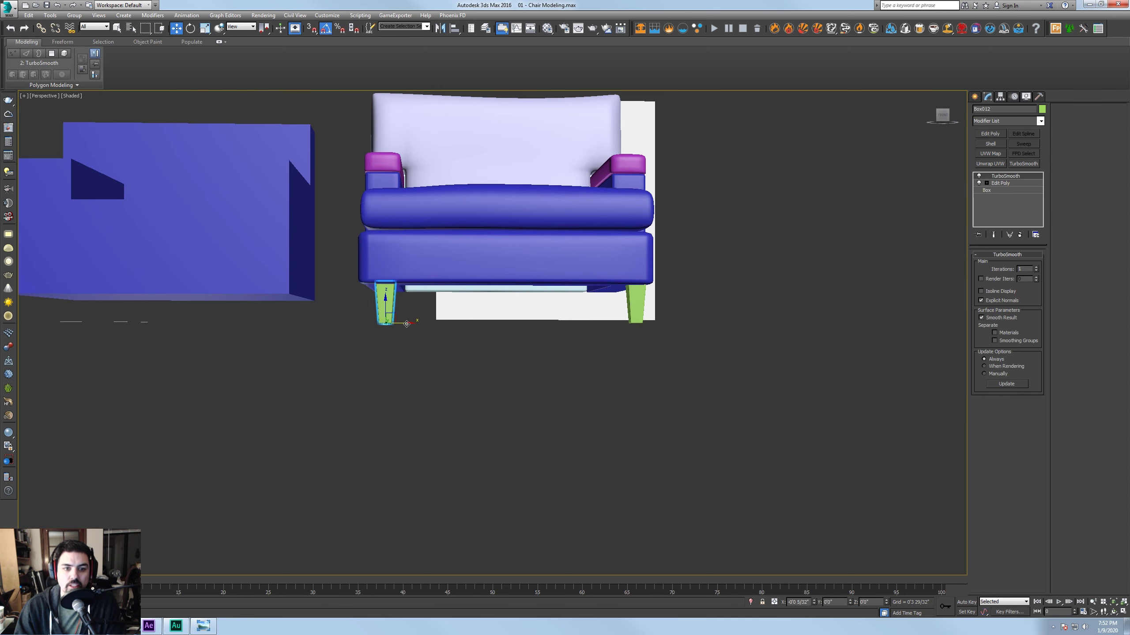
Select both front legs and clone them as copies along Y to the rear of the chair
{"action": "middle_click_drag", "start_coordinate": [484, 323], "coordinate": [429, 334], "text": "alt"}
{"action": "left_click", "coordinate": [510, 358], "text": "ctrl"}
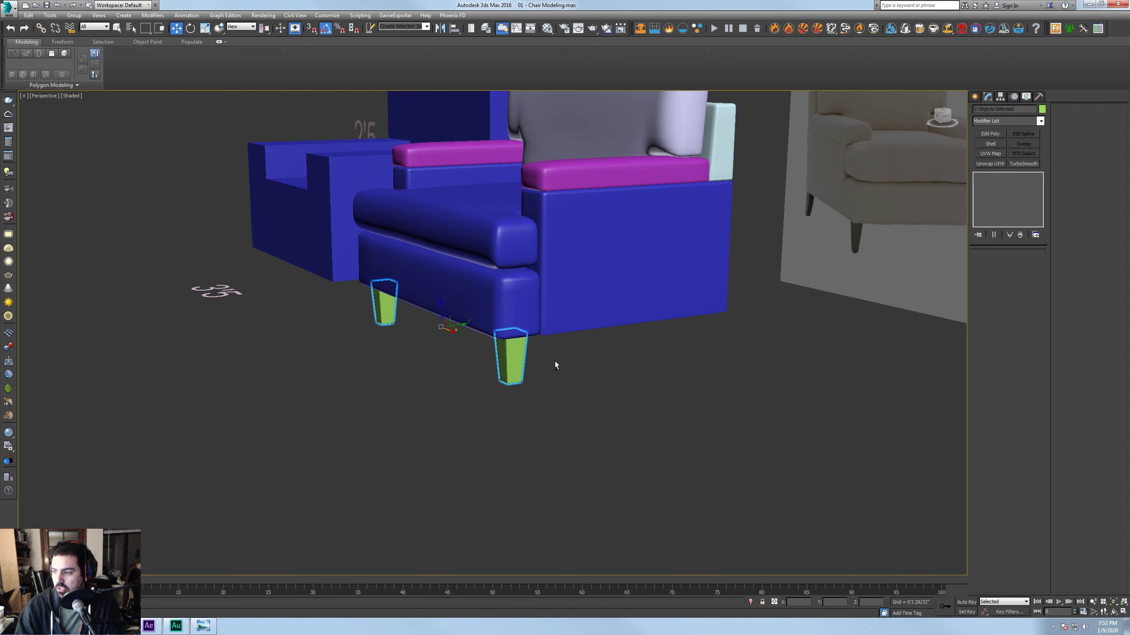
{"action": "middle_click_drag", "start_coordinate": [555, 361], "coordinate": [529, 356], "text": "alt"}
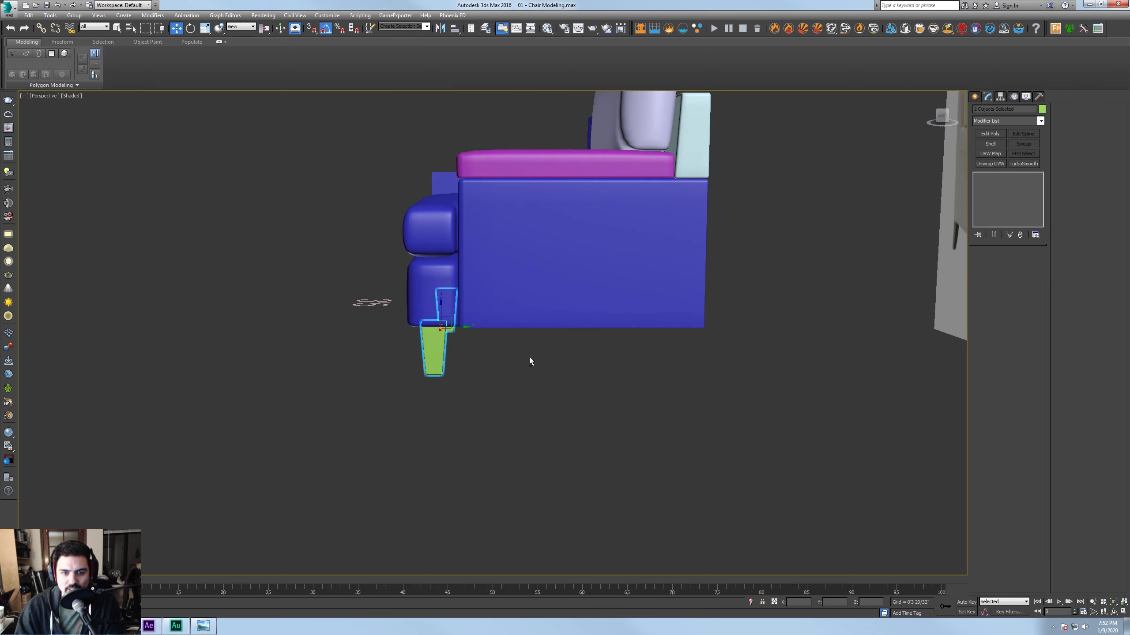
{"action": "left_click_drag", "start_coordinate": [463, 327], "coordinate": [712, 327], "text": "shift"}
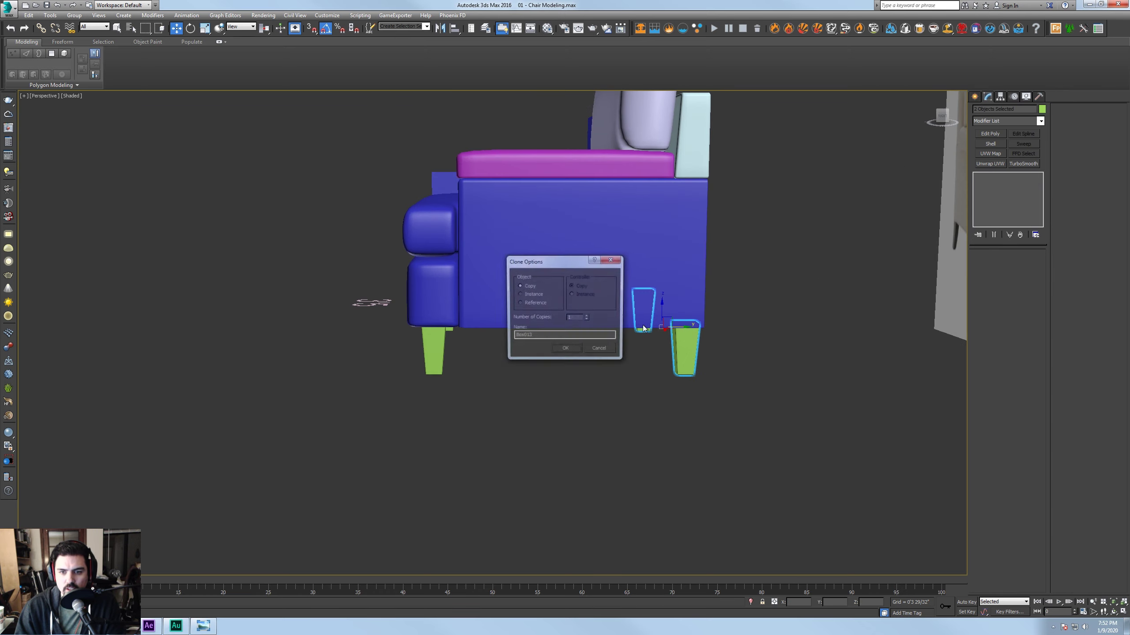
{"action": "left_click", "coordinate": [565, 350]}
Delete the far rear leg copy and select the remaining rear leg
{"action": "mouse_move", "coordinate": [652, 354]}
{"action": "middle_mouse_down"}
{"action": "mouse_move", "coordinate": [504, 340]}
{"action": "mouse_move", "coordinate": [551, 321]}
{"action": "middle_mouse_up"}
{"action": "scroll", "coordinate": [505, 340], "scroll_direction": "up", "scroll_amount": 5}
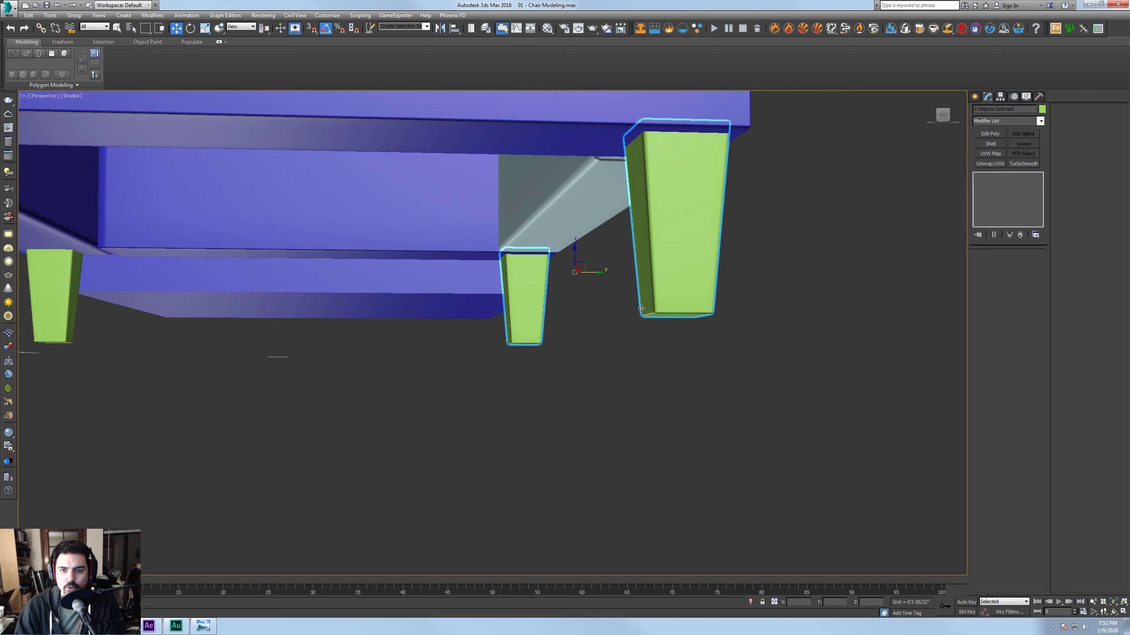
{"action": "left_click", "coordinate": [662, 284]}
{"action": "left_click", "coordinate": [524, 315]}
{"action": "key", "text": "Delete"}
{"action": "left_click", "coordinate": [649, 268]}
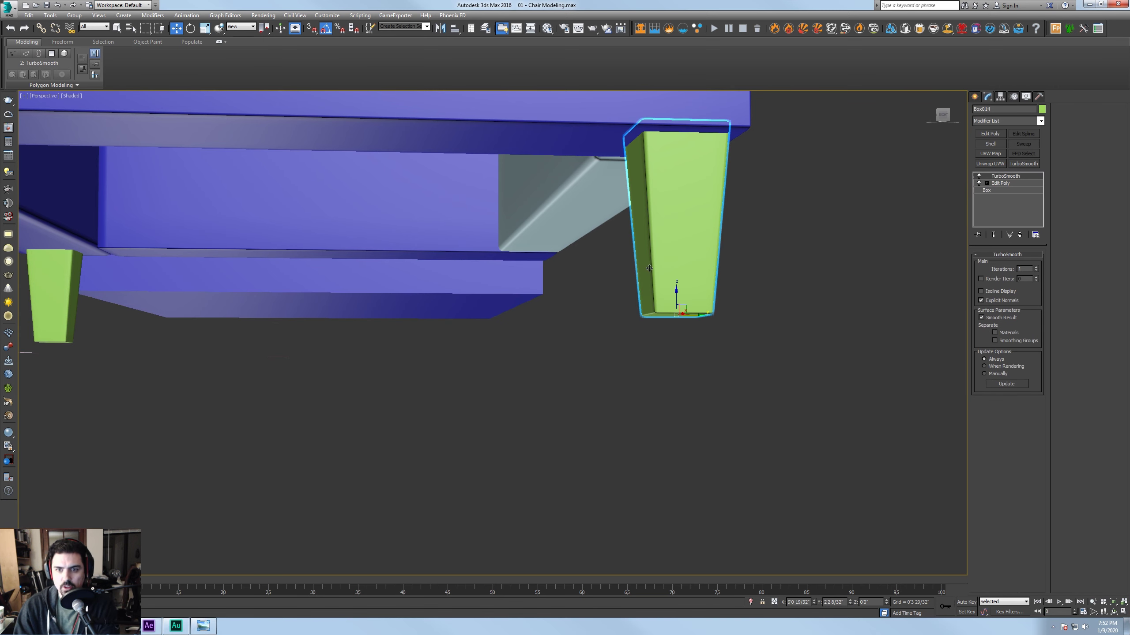
Compare the rear leg with TurboSmooth on and off in wireframe and shaded display
{"action": "middle_click_drag", "start_coordinate": [823, 229], "coordinate": [836, 230], "text": "alt"}
{"action": "key", "text": "F3"}
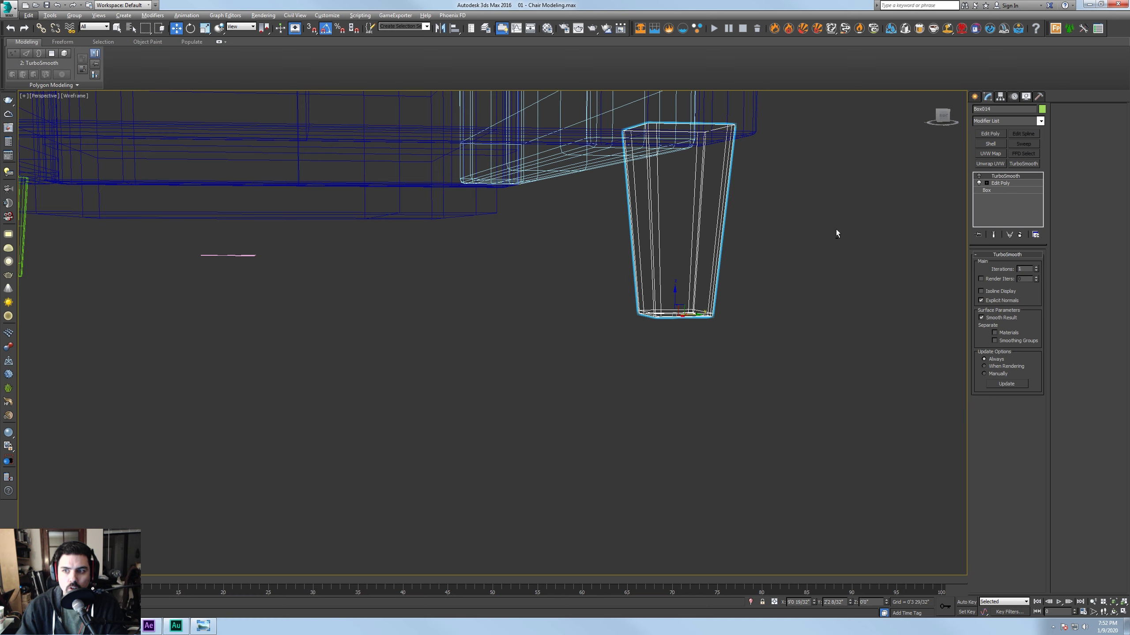
{"action": "left_click", "coordinate": [978, 176]}
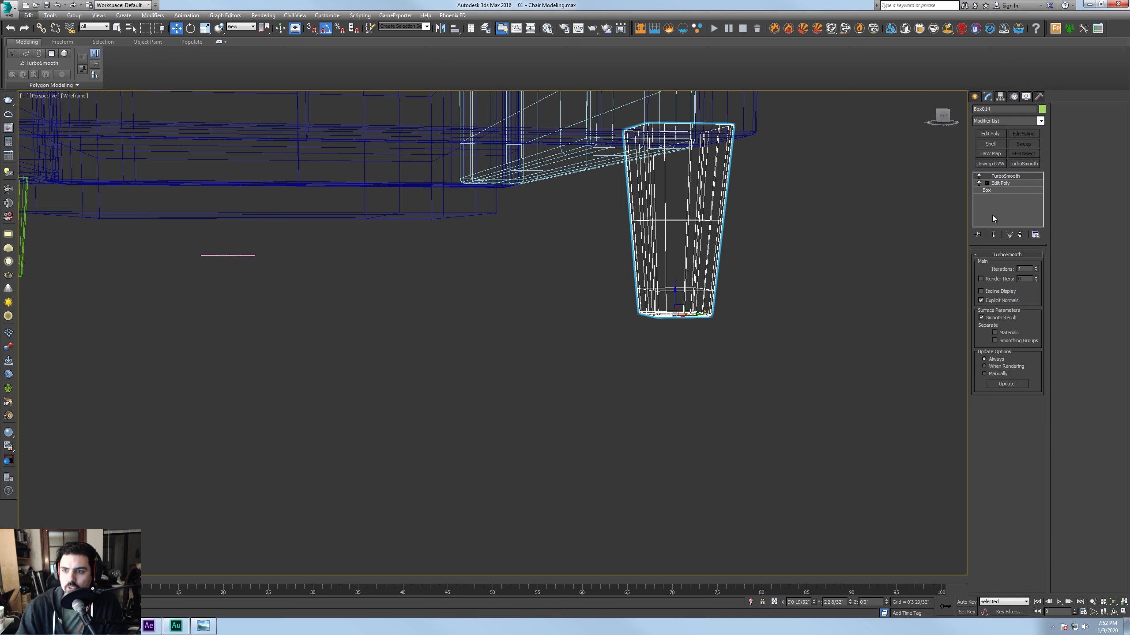
{"action": "middle_click_drag", "start_coordinate": [753, 270], "coordinate": [729, 278]}
{"action": "key", "text": "F3"}
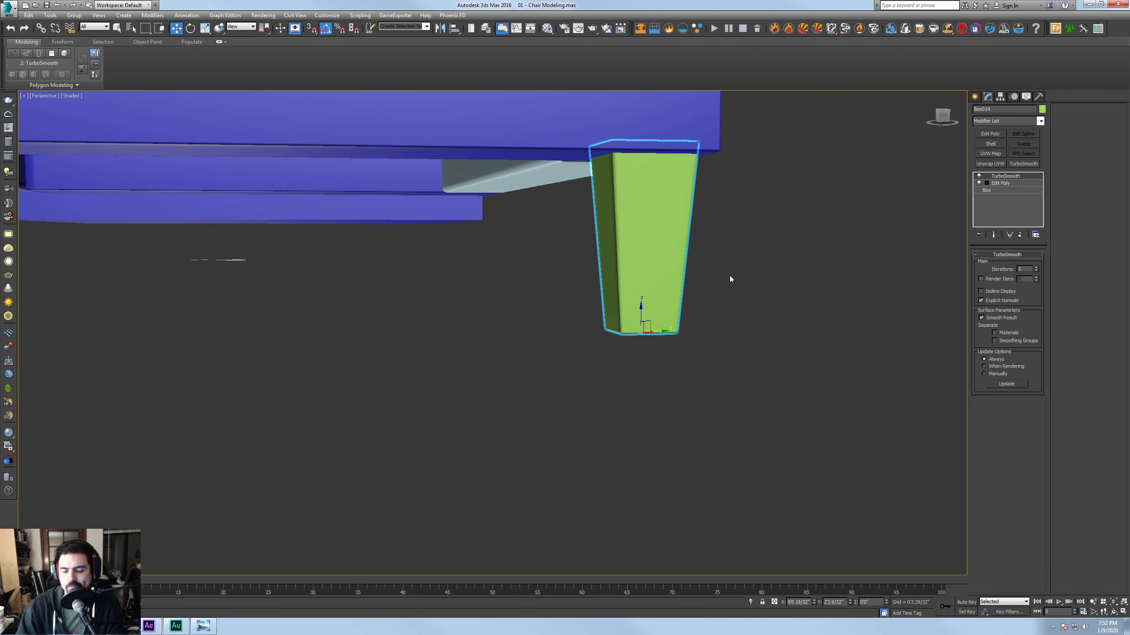
{"action": "left_click", "coordinate": [979, 176]}
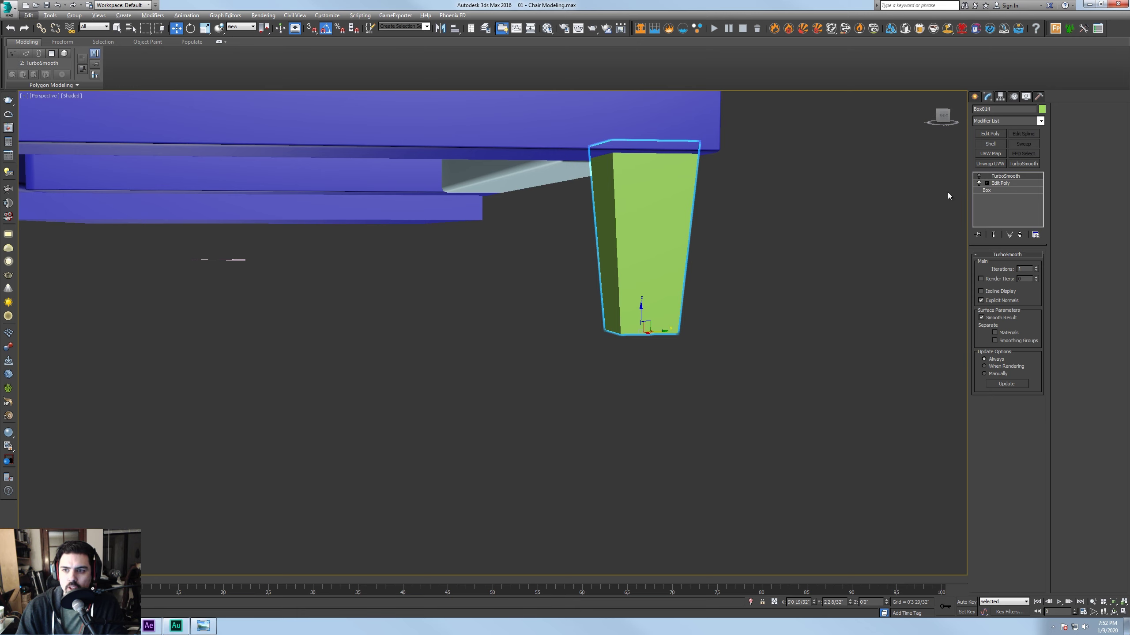
{"action": "middle_click_drag", "start_coordinate": [758, 222], "coordinate": [781, 235], "text": "alt"}
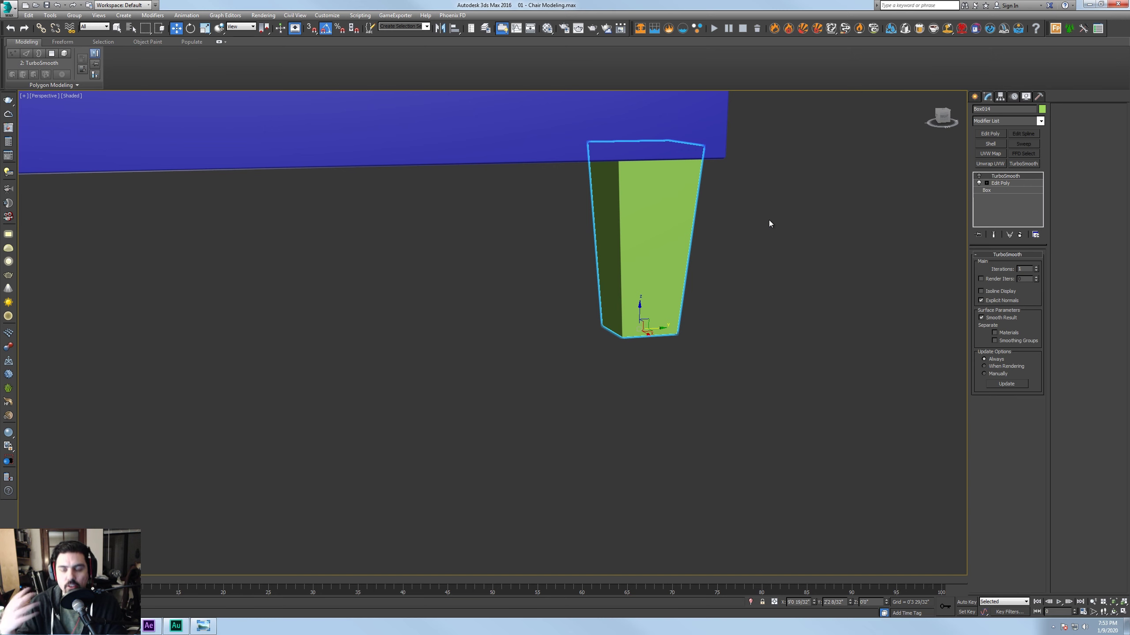
Return to the rear leg's Edit Poly level and insert a horizontal SwiftLoop around its middle
{"action": "left_click", "coordinate": [1000, 183]}
{"action": "middle_click_drag", "start_coordinate": [796, 235], "coordinate": [762, 224], "text": "alt"}
{"action": "key", "text": "F4"}
{"action": "left_click", "coordinate": [313, 53]}
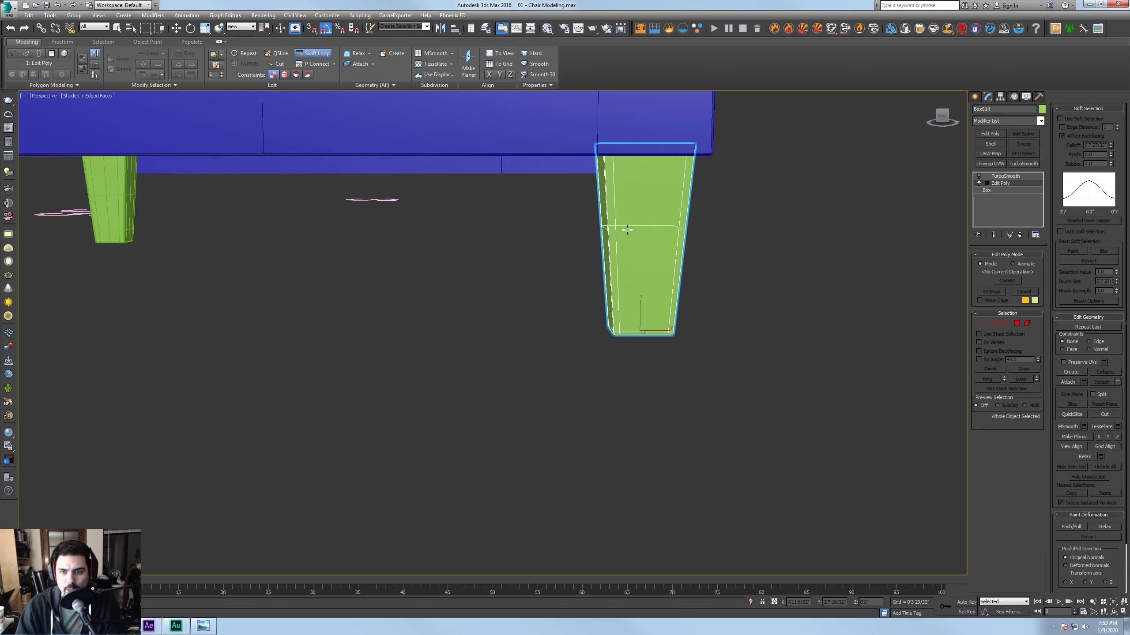
{"action": "left_click", "coordinate": [643, 233]}
{"action": "right_click", "coordinate": [645, 309]}
Shift the rear leg's bottom vertices backward to angle its lower half and turn TurboSmooth back on
{"action": "middle_click_drag", "start_coordinate": [645, 309], "coordinate": [529, 302]}
{"action": "key", "text": "1"}
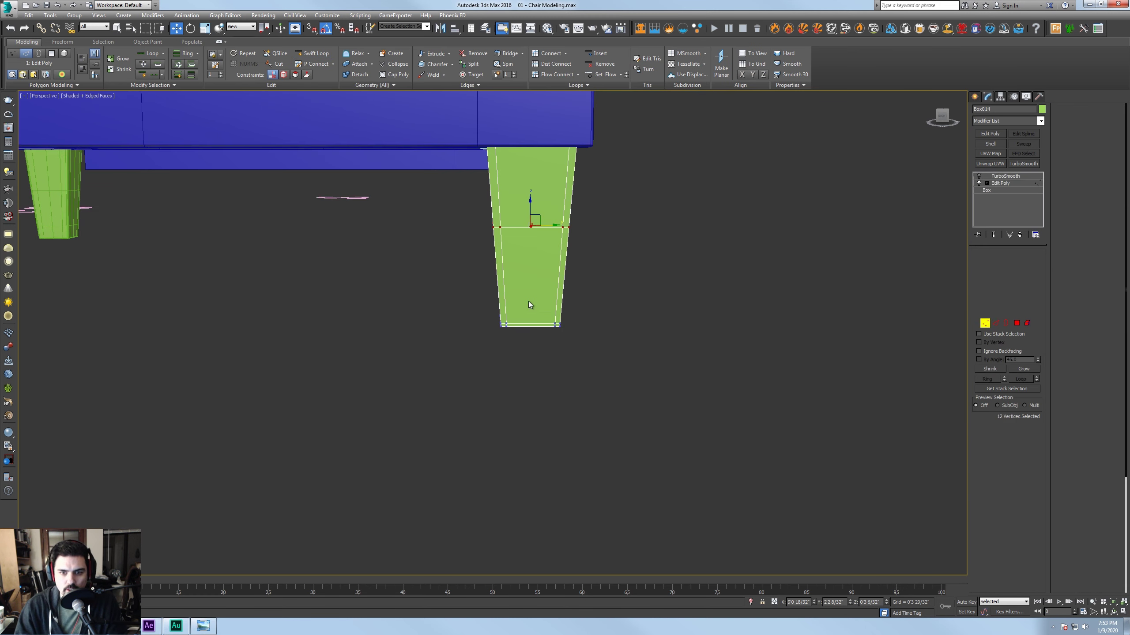
{"action": "left_click_drag", "start_coordinate": [556, 322], "coordinate": [574, 322]}
{"action": "left_click", "coordinate": [984, 324]}
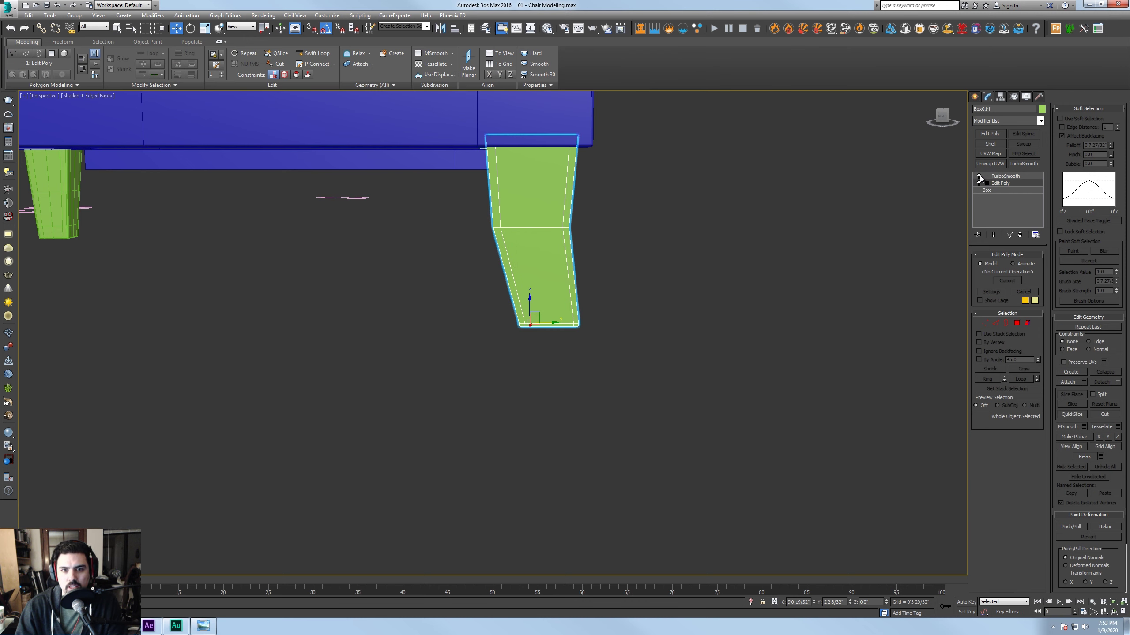
{"action": "left_click", "coordinate": [1003, 176]}
Clone the bent rear leg along X to the opposite rear corner
{"action": "middle_click_drag", "start_coordinate": [658, 232], "coordinate": [739, 295], "text": "alt"}
{"action": "left_click", "coordinate": [684, 238]}
{"action": "scroll", "coordinate": [691, 260], "scroll_direction": "down", "scroll_amount": 5}
{"action": "left_click", "coordinate": [760, 315]}
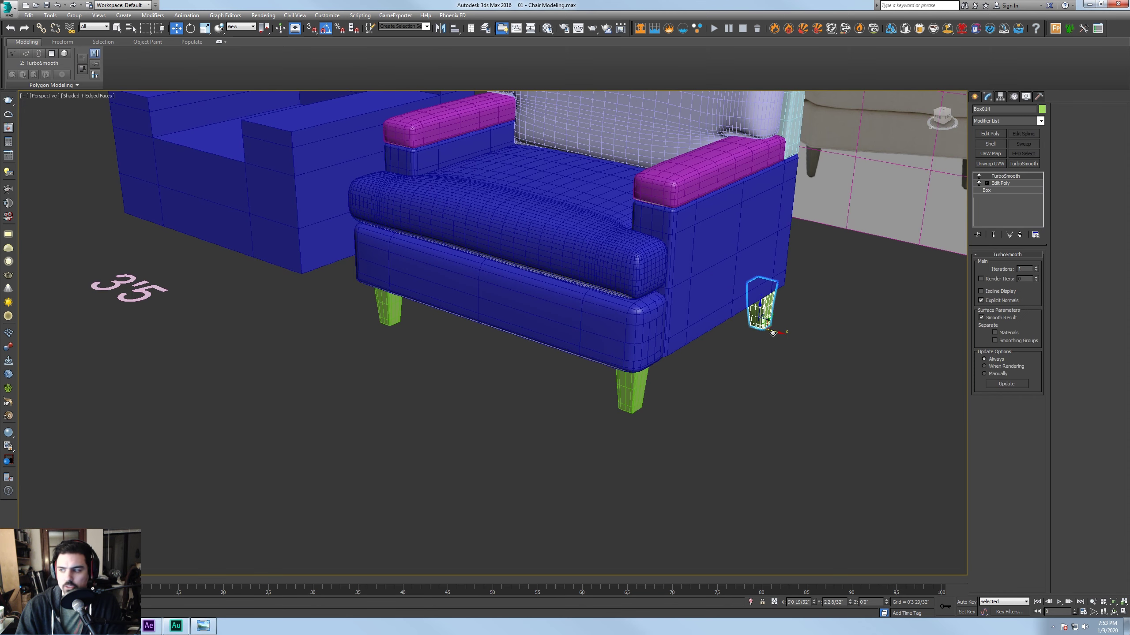
{"action": "middle_click_drag", "start_coordinate": [750, 343], "coordinate": [258, 318], "text": "alt"}
{"action": "left_click_drag", "start_coordinate": [258, 319], "coordinate": [550, 324], "text": "shift"}
{"action": "left_click", "coordinate": [567, 346]}
Align the cloned rear leg horizontally with the front leg on its side in the Front view
{"action": "key", "text": "f"}
{"action": "key", "text": "z"}
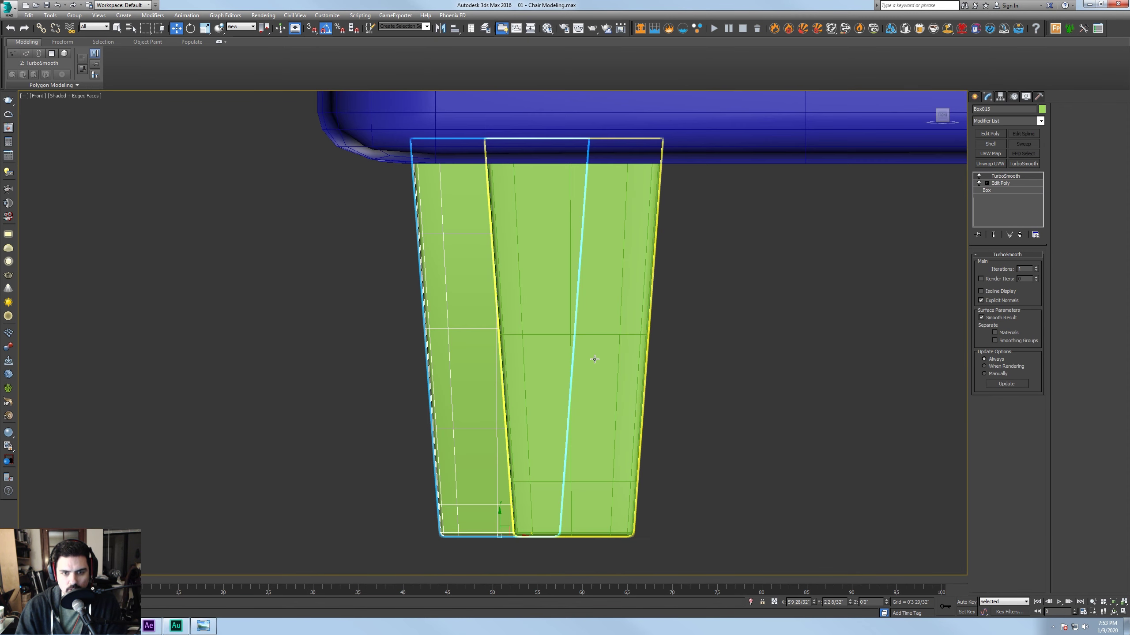
{"action": "middle_click_drag", "start_coordinate": [602, 353], "coordinate": [582, 352]}
{"action": "scroll", "coordinate": [539, 349], "scroll_direction": "down", "scroll_amount": 3}
{"action": "middle_click_drag", "start_coordinate": [716, 346], "coordinate": [557, 348]}
{"action": "scroll", "coordinate": [557, 349], "scroll_direction": "down", "scroll_amount": 3}
{"action": "middle_click_drag", "start_coordinate": [647, 346], "coordinate": [319, 335]}
{"action": "middle_click_drag", "start_coordinate": [200, 338], "coordinate": [470, 350]}
{"action": "scroll", "coordinate": [391, 343], "scroll_direction": "up", "scroll_amount": 3}
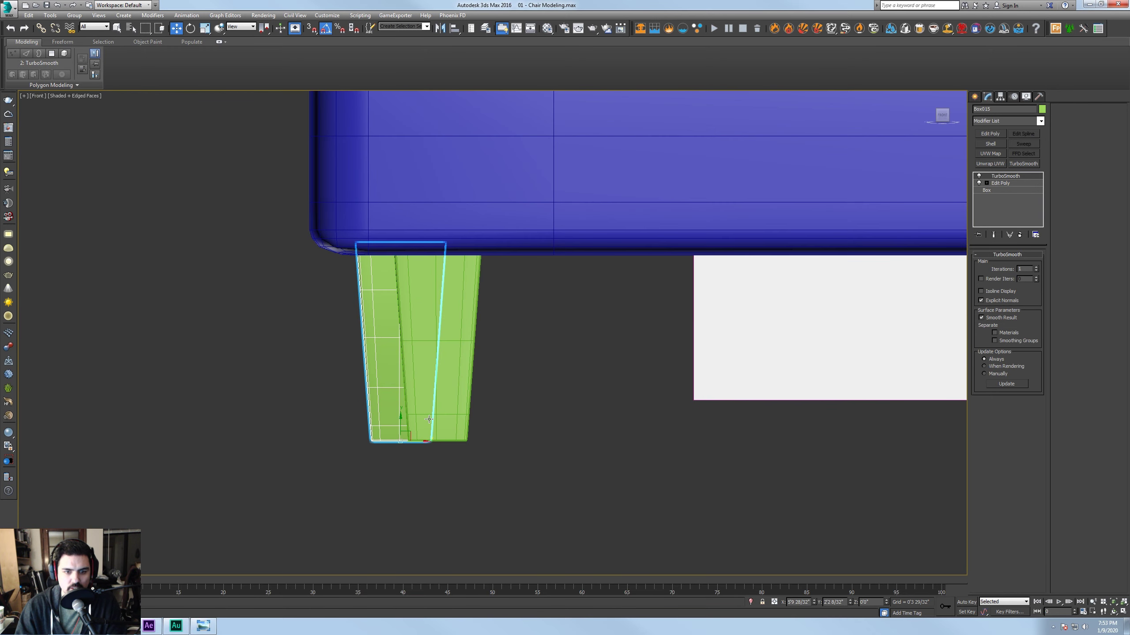
{"action": "left_click_drag", "start_coordinate": [421, 440], "coordinate": [457, 442]}
{"action": "scroll", "coordinate": [456, 442], "scroll_direction": "down", "scroll_amount": 3}
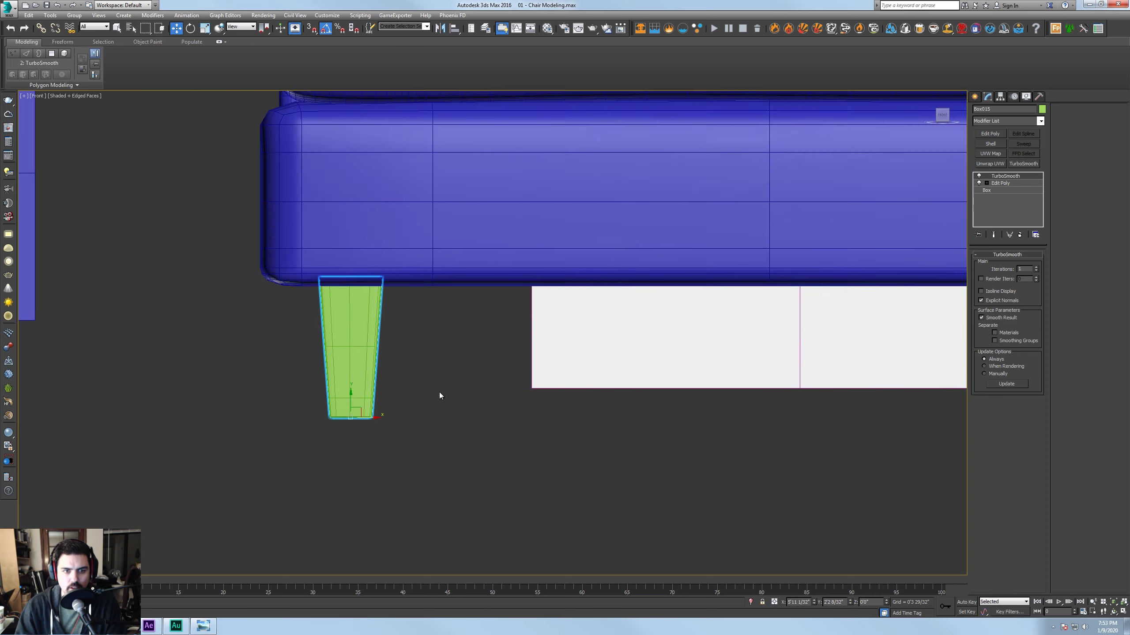
Select the front and rear legs on the cloned side and move them slightly outward along X
{"action": "middle_click_drag", "start_coordinate": [439, 392], "coordinate": [434, 386]}
{"action": "left_click_drag", "start_coordinate": [347, 380], "coordinate": [304, 408]}
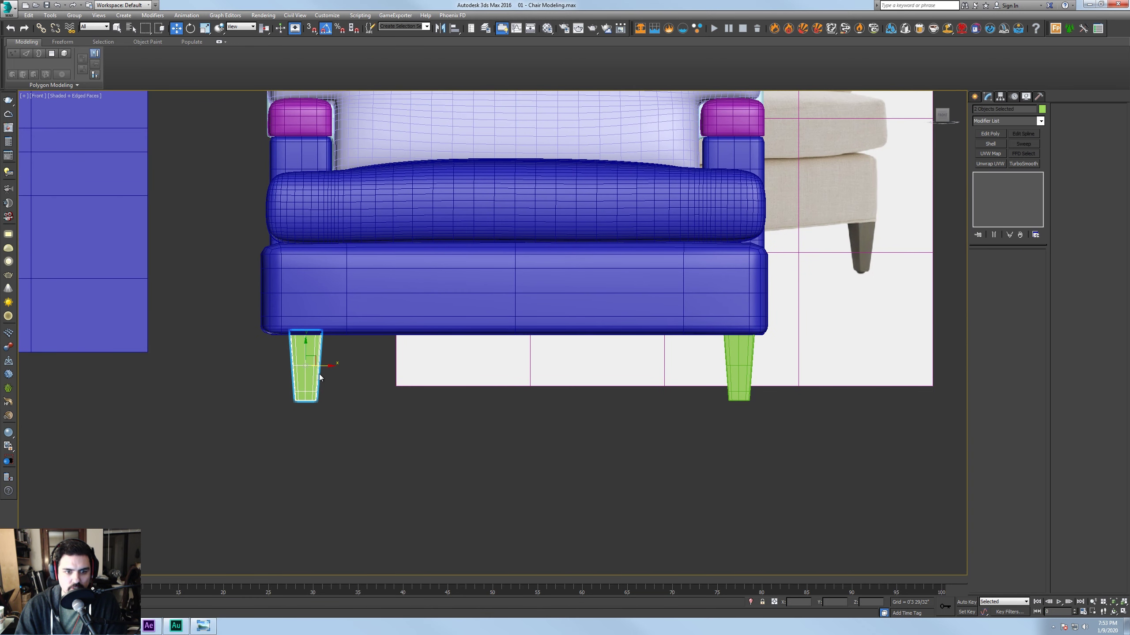
{"action": "left_click_drag", "start_coordinate": [322, 365], "coordinate": [317, 366]}
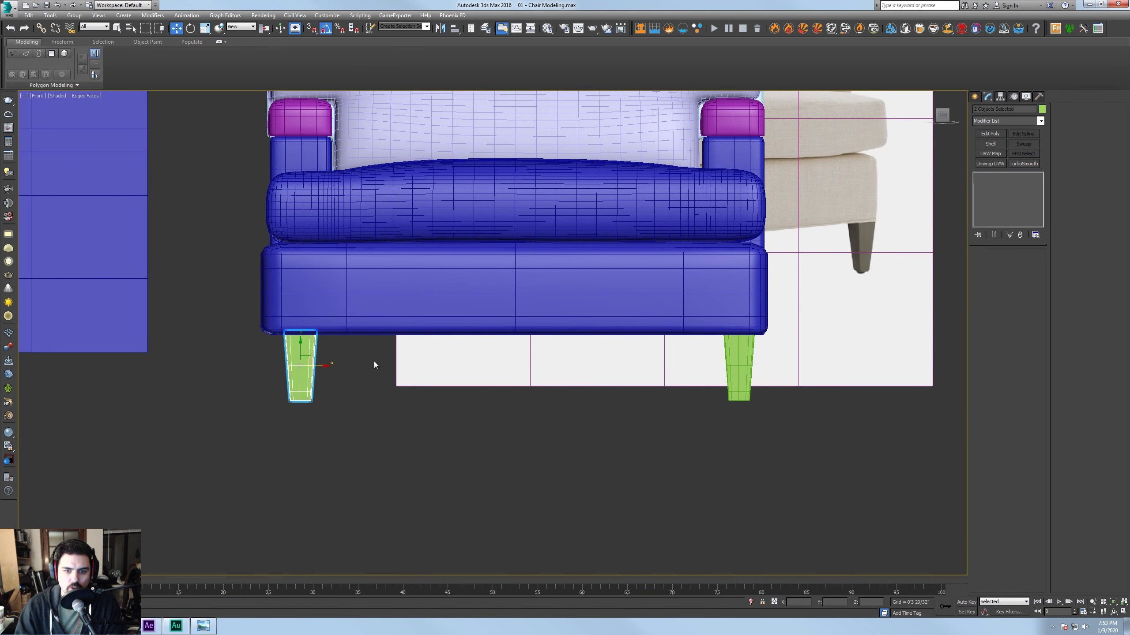
{"action": "middle_click_drag", "start_coordinate": [374, 362], "coordinate": [369, 379], "text": "alt"}
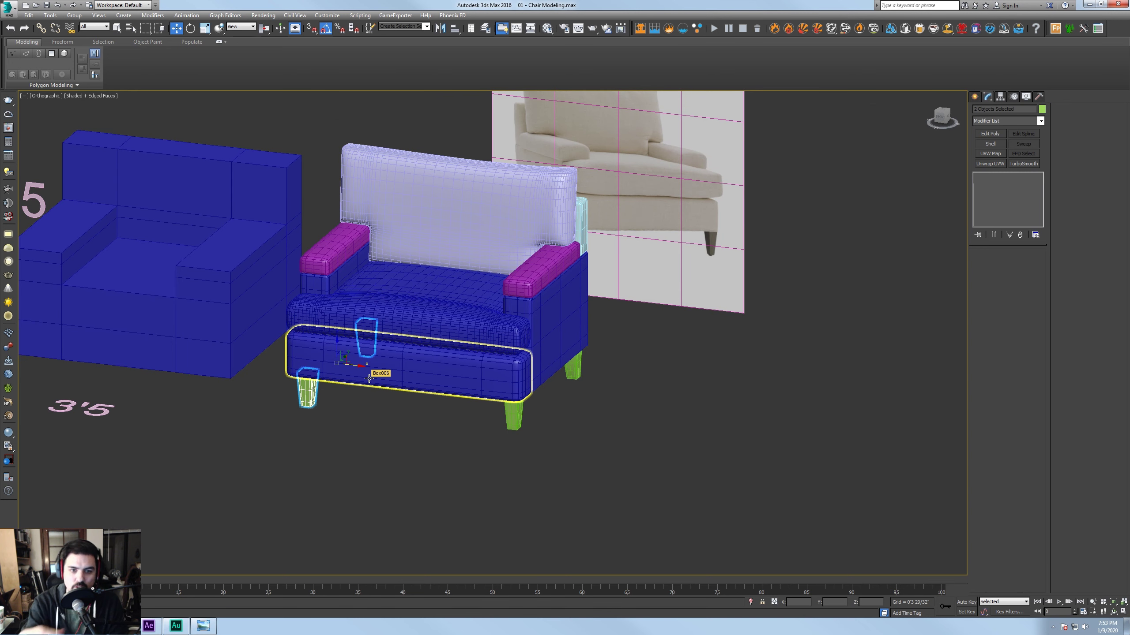
Examine the leg placement beneath the armchair from the front and the side, with the edge display turned off
{"action": "middle_click_drag", "start_coordinate": [369, 378], "coordinate": [525, 403], "text": "alt"}
{"action": "left_click", "coordinate": [526, 403]}
{"action": "left_click", "coordinate": [479, 363]}
{"action": "middle_click_drag", "start_coordinate": [479, 364], "coordinate": [443, 373], "text": "alt"}
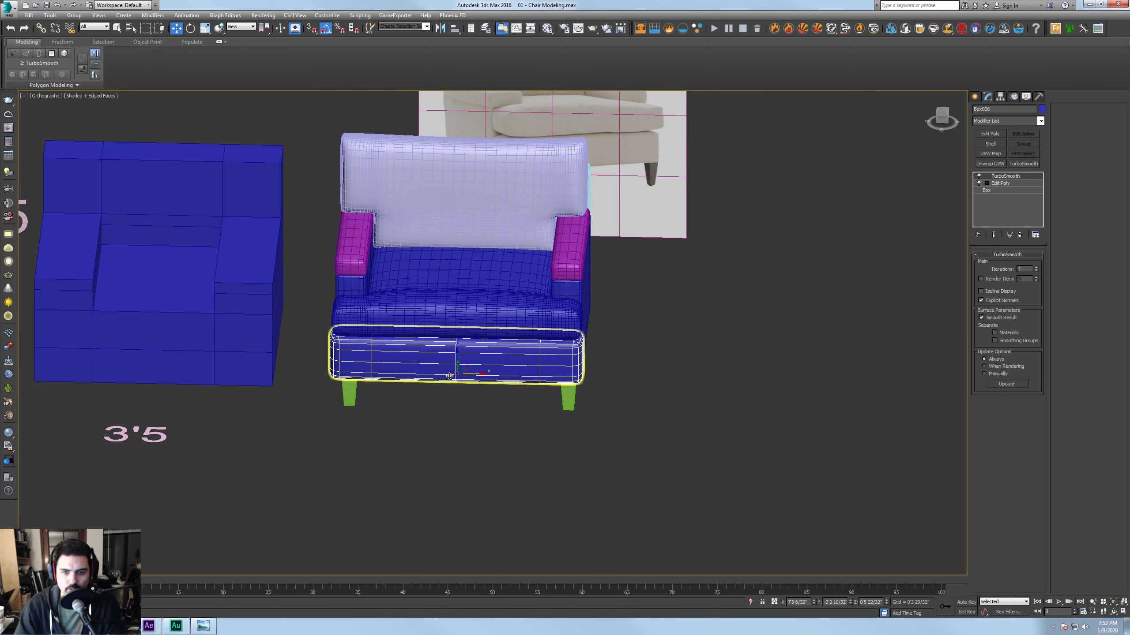
{"action": "scroll", "coordinate": [545, 382], "scroll_direction": "up", "scroll_amount": 3}
{"action": "middle_click_drag", "start_coordinate": [587, 381], "coordinate": [537, 381], "text": "alt"}
{"action": "middle_click_drag", "start_coordinate": [675, 354], "coordinate": [574, 393], "text": "alt"}
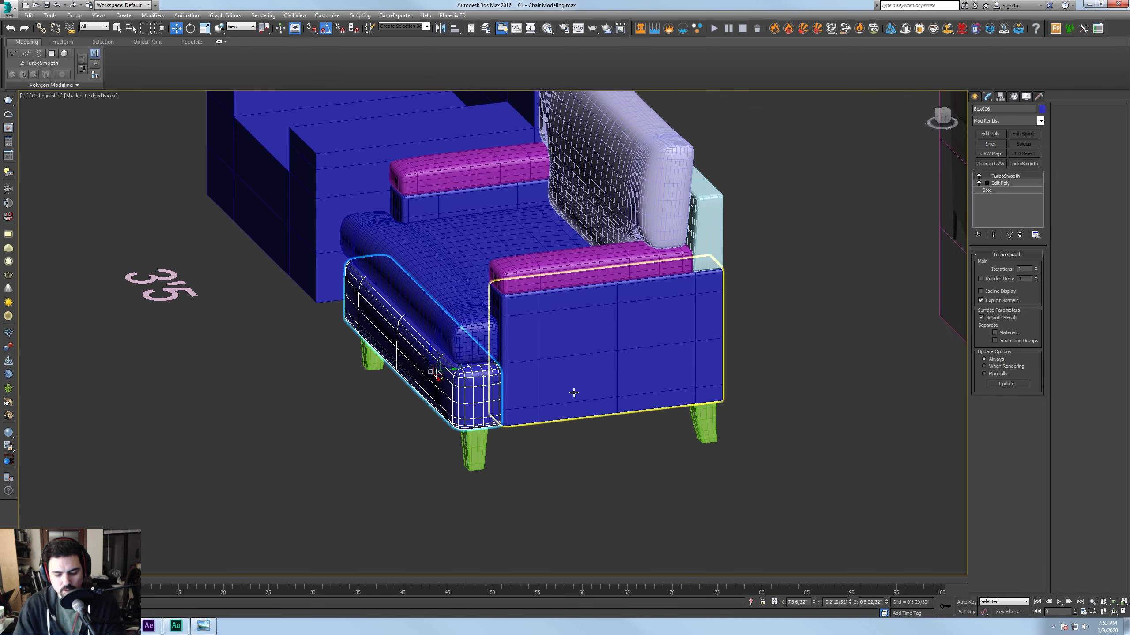
{"action": "key", "text": "F4"}
{"action": "left_click", "coordinate": [617, 497]}
Select all parts of the armchair and assign Material #2 to them
{"action": "middle_click_drag", "start_coordinate": [608, 471], "coordinate": [633, 406], "text": "alt"}
{"action": "scroll", "coordinate": [641, 461], "scroll_direction": "down", "scroll_amount": 3}
{"action": "left_click_drag", "start_coordinate": [687, 536], "coordinate": [511, 360]}
{"action": "left_click", "coordinate": [544, 31]}
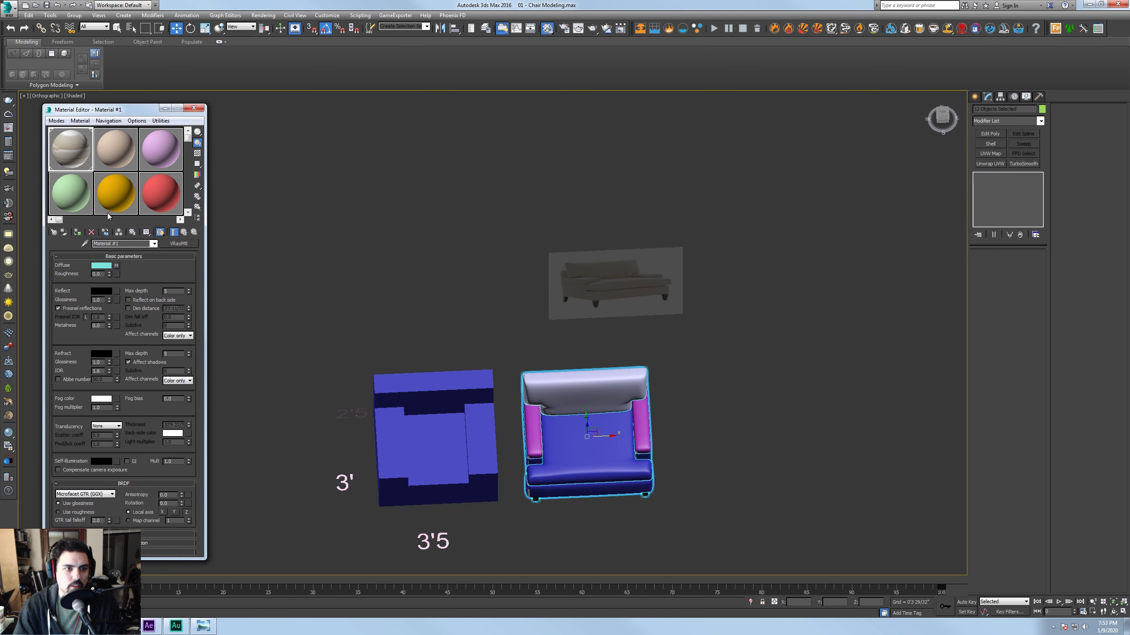
{"action": "left_click", "coordinate": [98, 152]}
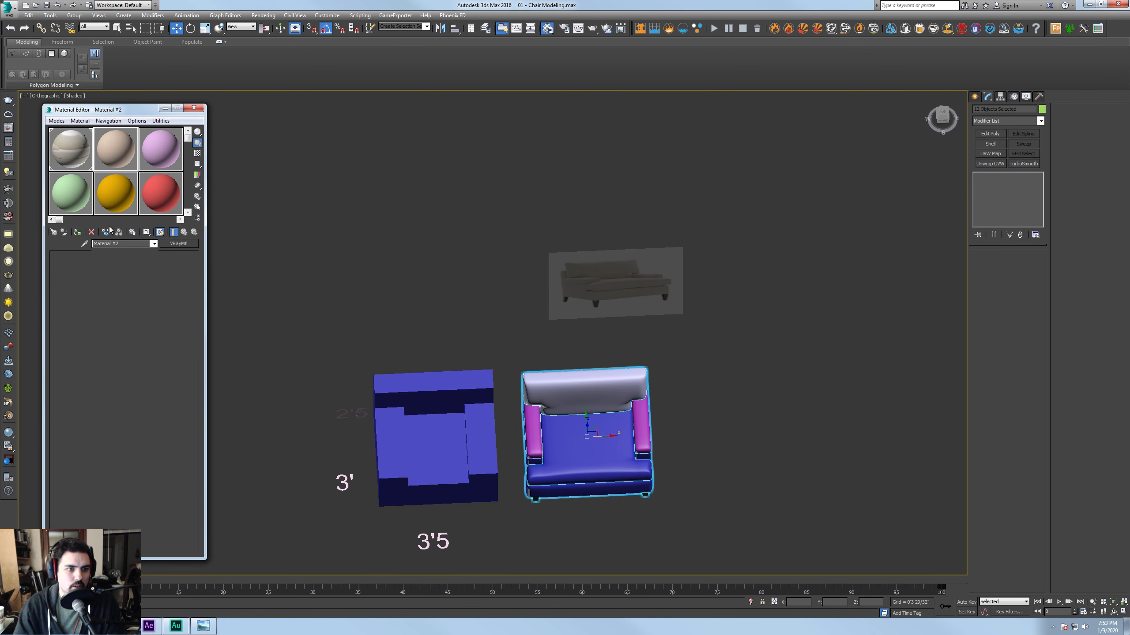
{"action": "left_click", "coordinate": [77, 232]}
Change the diffuse colour of Material #2 to light gray
{"action": "left_click", "coordinate": [101, 265]}
{"action": "left_click_drag", "start_coordinate": [309, 100], "coordinate": [258, 102]}
{"action": "left_click", "coordinate": [326, 132]}
Isolate the armchair from the rest of the scene and clear the selection
{"action": "middle_click_drag", "start_coordinate": [427, 303], "coordinate": [467, 243], "text": "alt"}
{"action": "right_click", "coordinate": [500, 275]}
{"action": "left_click", "coordinate": [516, 201]}
{"action": "scroll", "coordinate": [537, 265], "scroll_direction": "down", "scroll_amount": 2}
{"action": "middle_click_drag", "start_coordinate": [537, 264], "coordinate": [514, 197], "text": "alt"}
{"action": "left_click", "coordinate": [669, 272]}
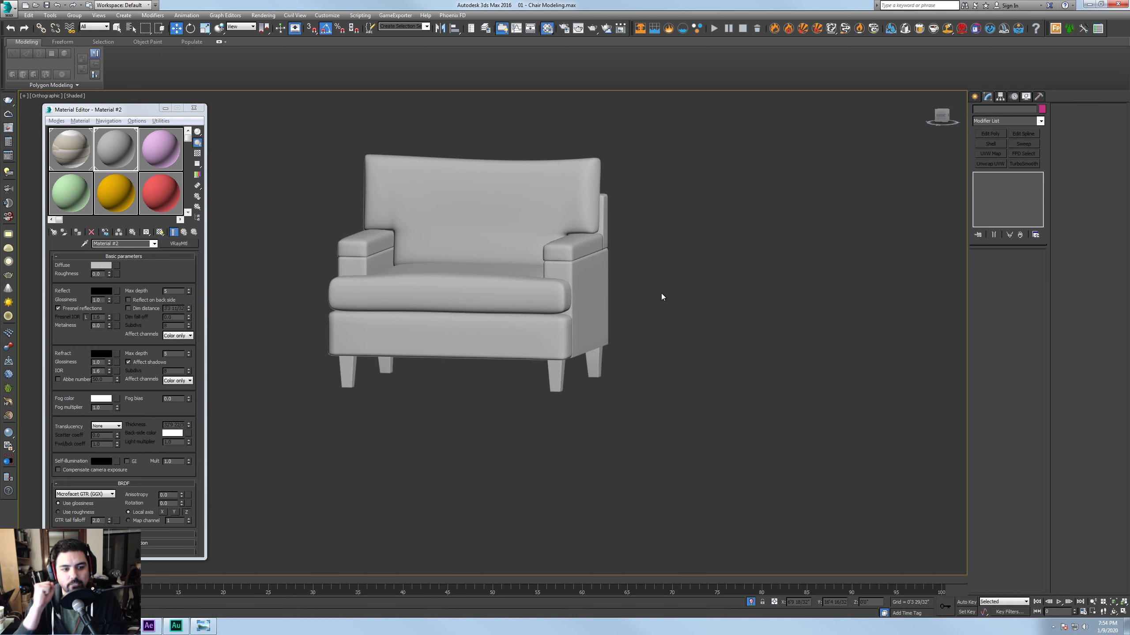
Switch the viewport to perspective and look over the gray armchair
{"action": "left_click", "coordinate": [537, 296]}
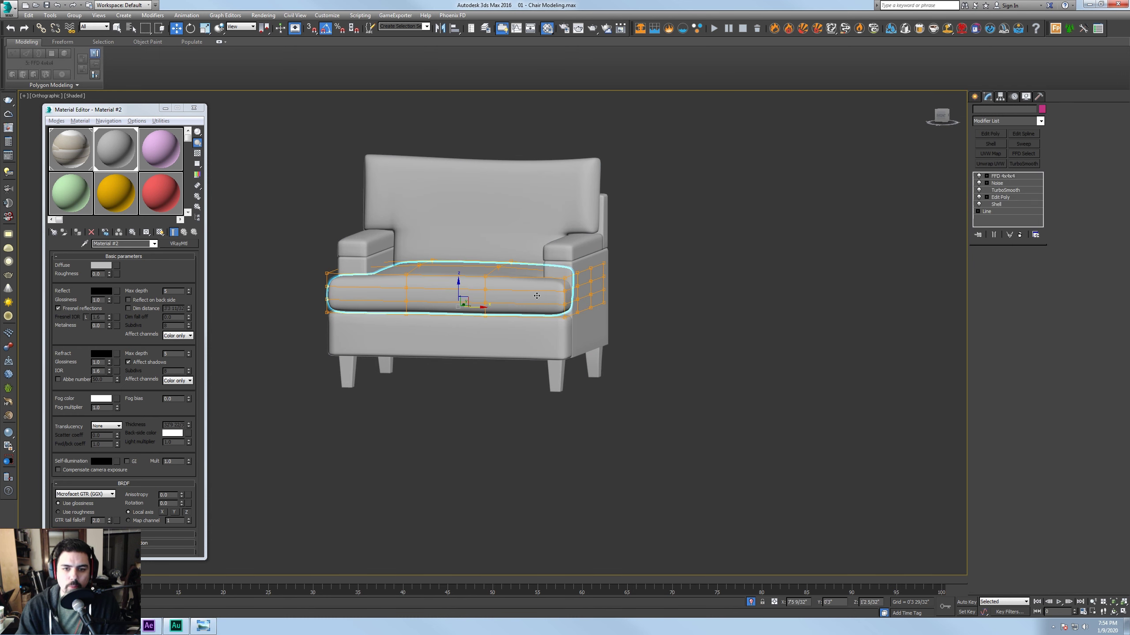
{"action": "key", "text": "p"}
{"action": "middle_click_drag", "start_coordinate": [537, 296], "coordinate": [793, 392], "text": "alt"}
{"action": "scroll", "coordinate": [587, 283], "scroll_direction": "down", "scroll_amount": 5}
{"action": "left_click", "coordinate": [718, 367]}
{"action": "middle_click_drag", "start_coordinate": [718, 366], "coordinate": [690, 337], "text": "alt"}
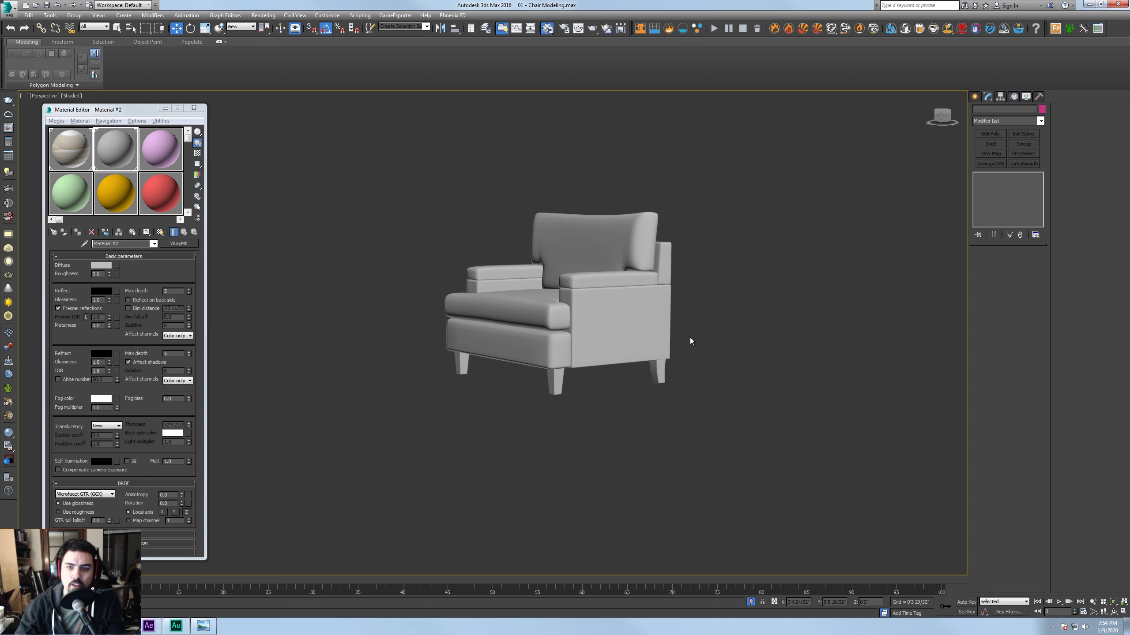
Turn edged faces back on and isolate the seat cushion for work on its front corner
{"action": "left_click", "coordinate": [591, 263]}
{"action": "middle_click_drag", "start_coordinate": [591, 263], "coordinate": [652, 280], "text": "alt"}
{"action": "scroll", "coordinate": [629, 275], "scroll_direction": "up", "scroll_amount": 4}
{"action": "left_click", "coordinate": [712, 352]}
{"action": "middle_click_drag", "start_coordinate": [712, 352], "coordinate": [641, 349], "text": "alt"}
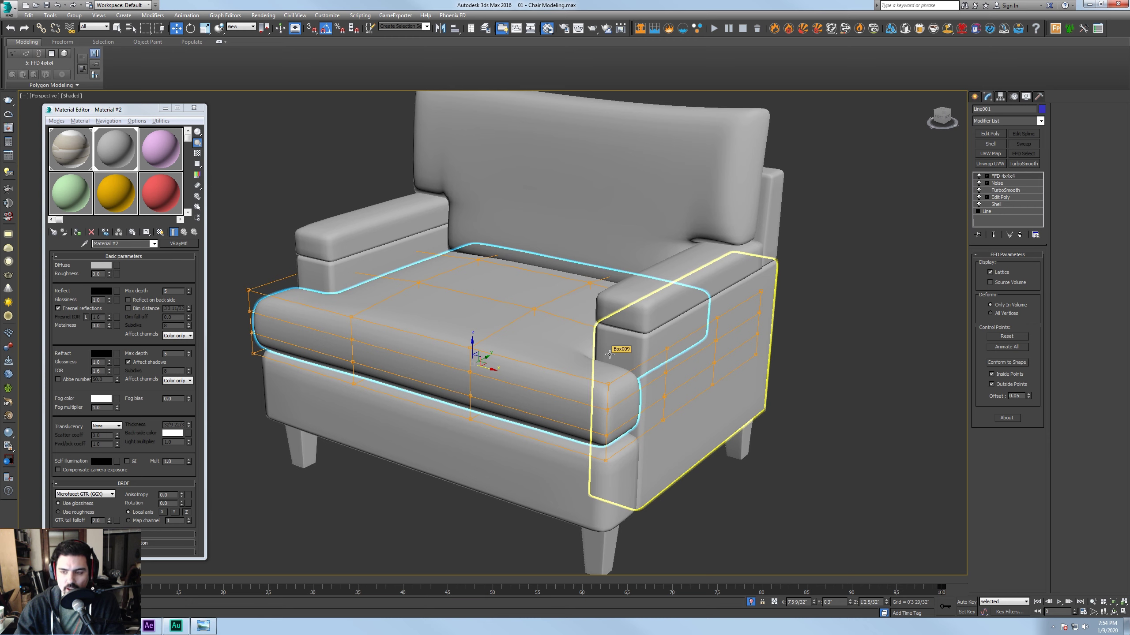
{"action": "key", "text": "F4"}
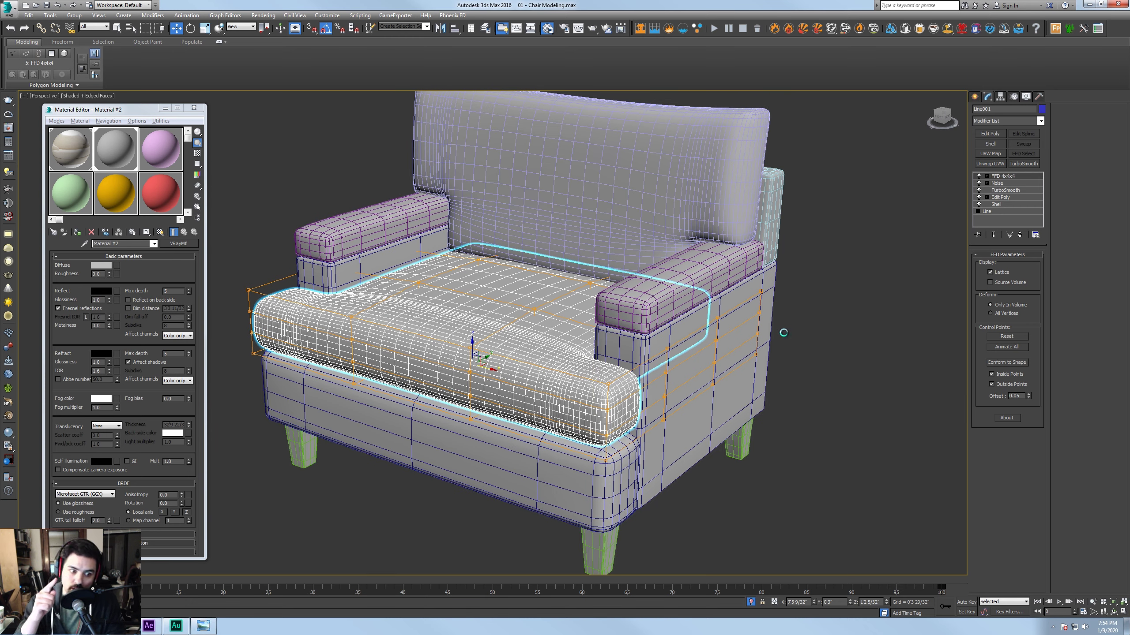
{"action": "middle_click_drag", "start_coordinate": [608, 417], "coordinate": [645, 404]}
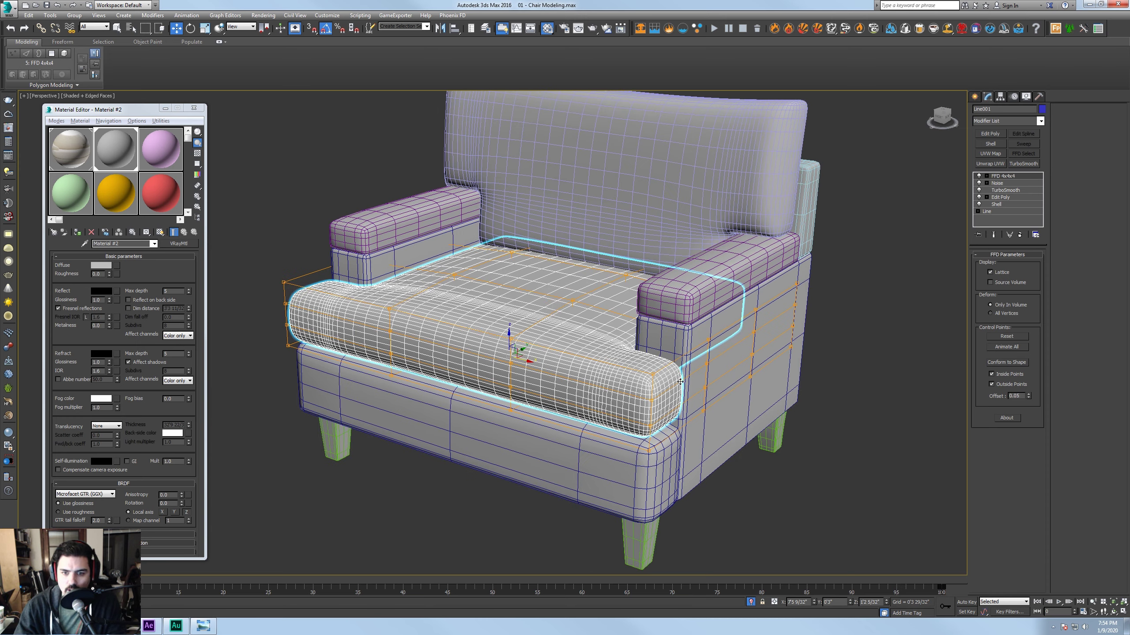
{"action": "scroll", "coordinate": [645, 404], "scroll_direction": "up", "scroll_amount": 5}
{"action": "right_click", "coordinate": [619, 346]}
{"action": "left_click", "coordinate": [640, 272]}
{"action": "middle_click_drag", "start_coordinate": [679, 305], "coordinate": [698, 254], "text": "alt"}
{"action": "scroll", "coordinate": [650, 317], "scroll_direction": "up", "scroll_amount": 5}
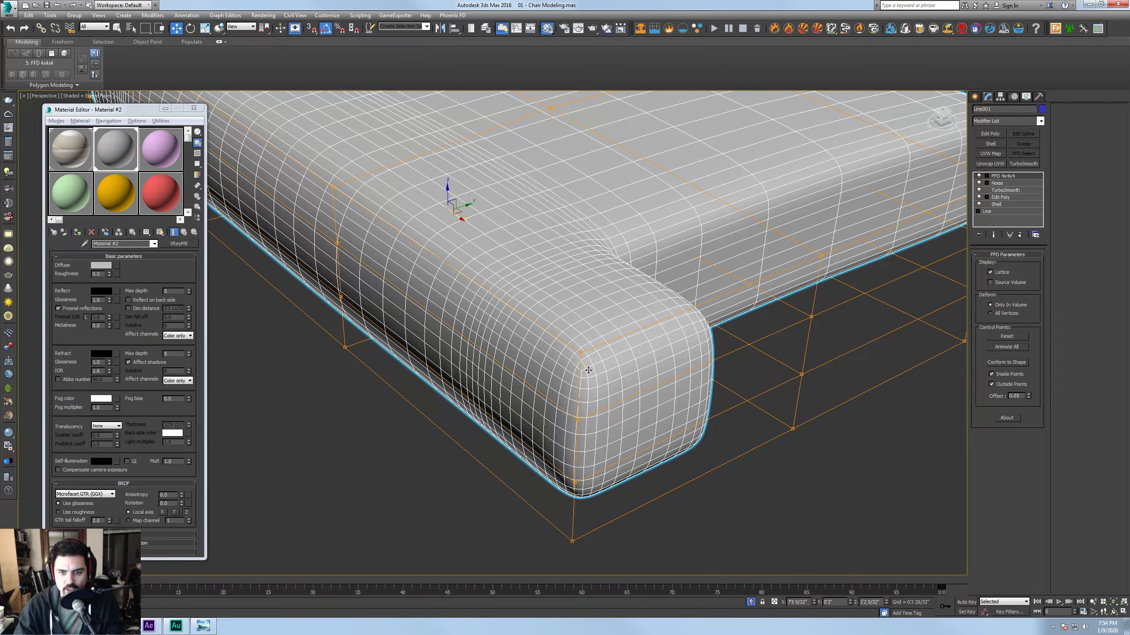
{"action": "scroll", "coordinate": [588, 370], "scroll_direction": "up", "scroll_amount": 4}
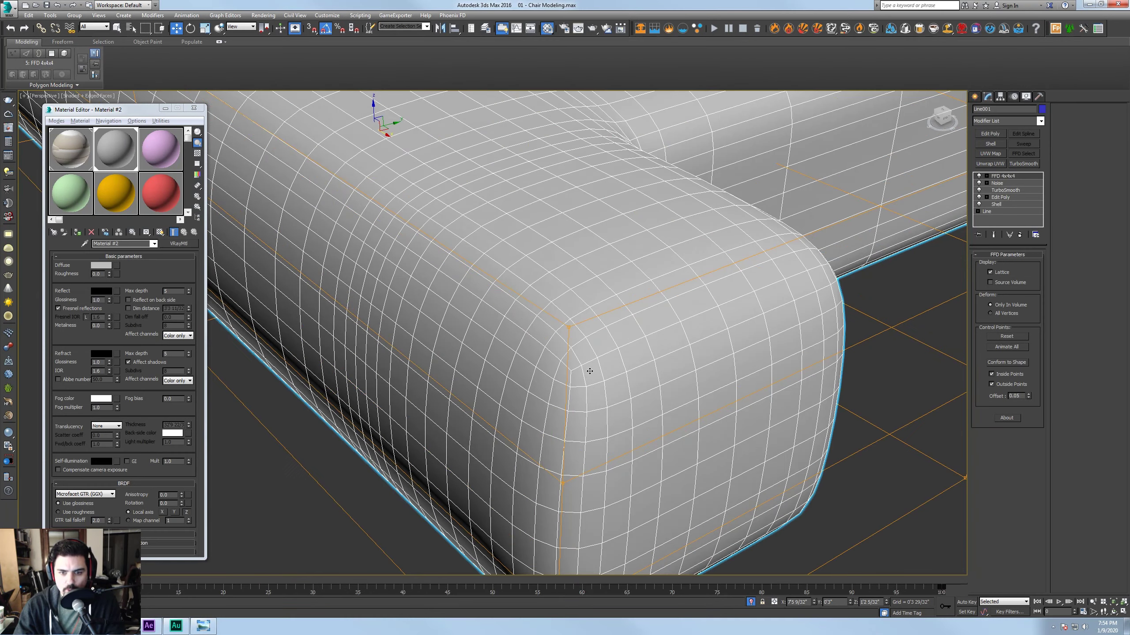
Compare the cushion mesh with its FFD, Noise and TurboSmooth modifiers switched off and on
{"action": "left_click", "coordinate": [978, 176]}
{"action": "left_click", "coordinate": [979, 182]}
{"action": "left_click", "coordinate": [980, 193]}
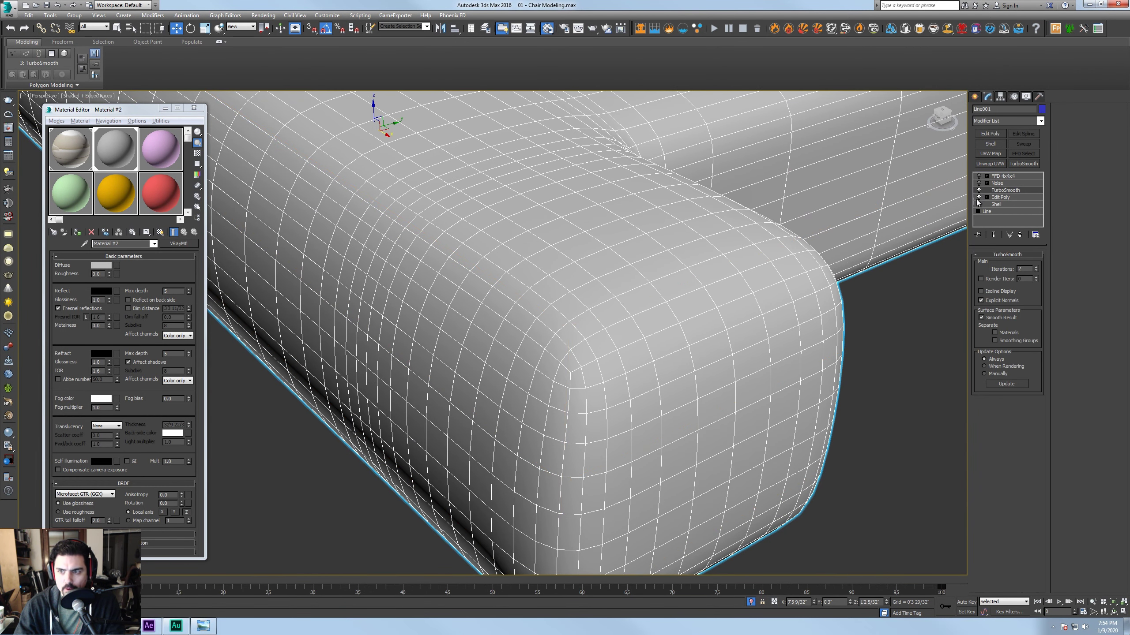
{"action": "left_click", "coordinate": [979, 190]}
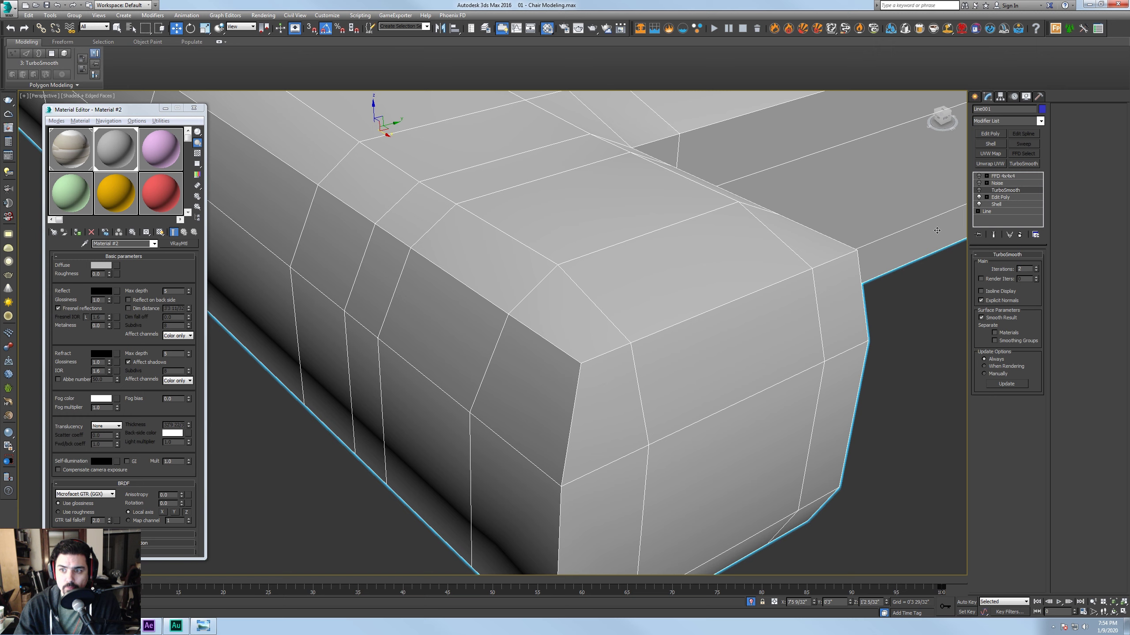
{"action": "left_click", "coordinate": [979, 190]}
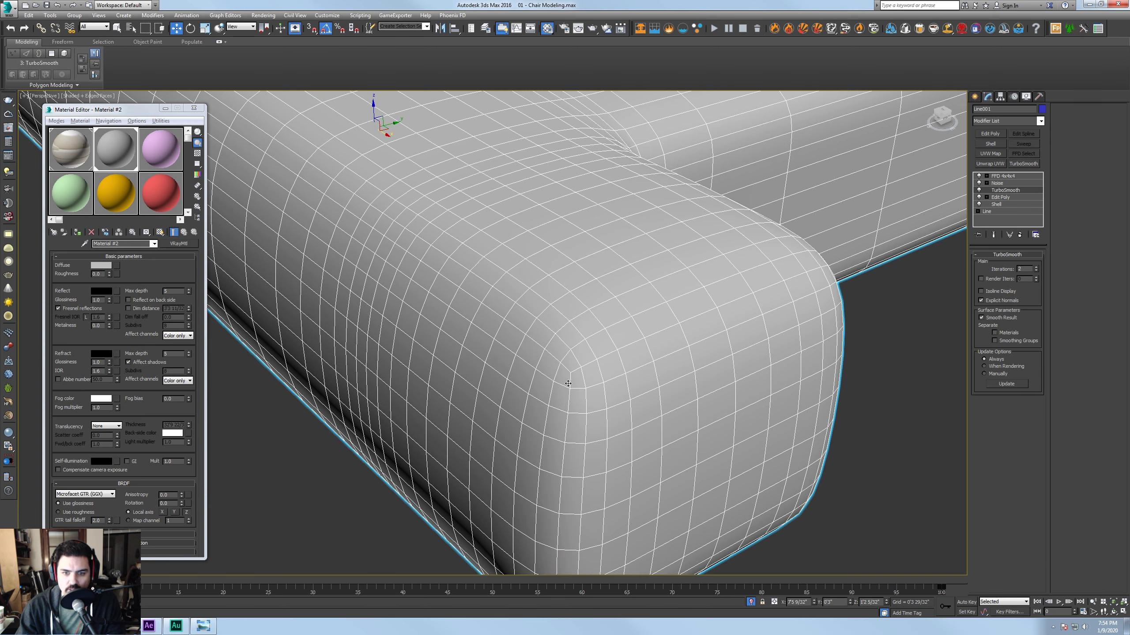
Add an Edit Poly modifier above FFD 4x4x4 and select the short upper edge loop at the cushion's front corner
{"action": "left_click", "coordinate": [995, 176]}
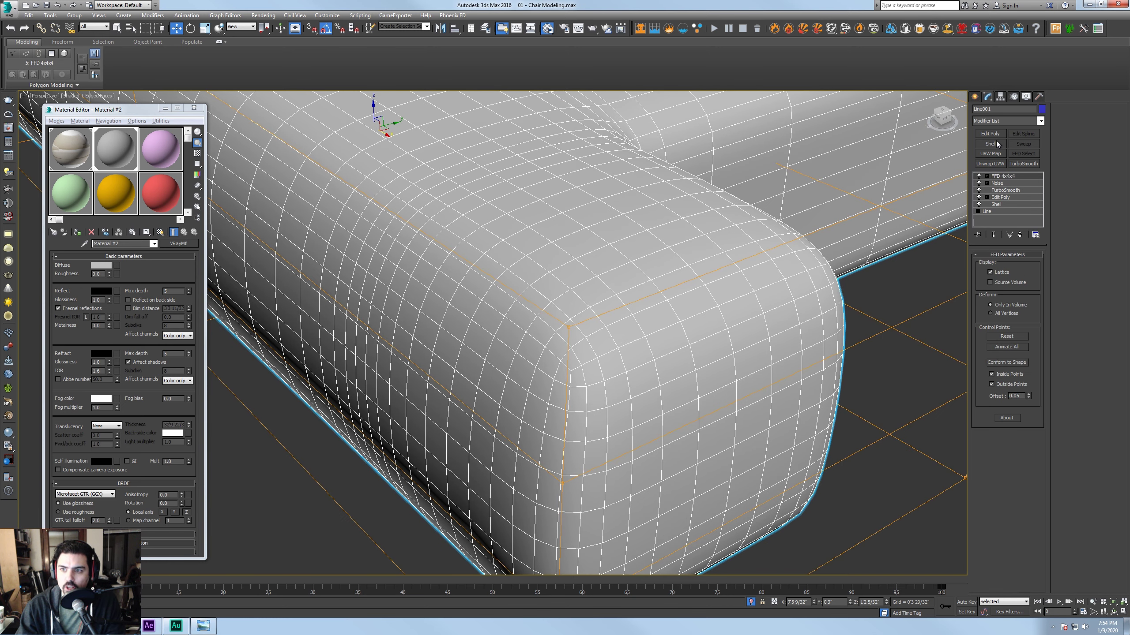
{"action": "left_click", "coordinate": [990, 135]}
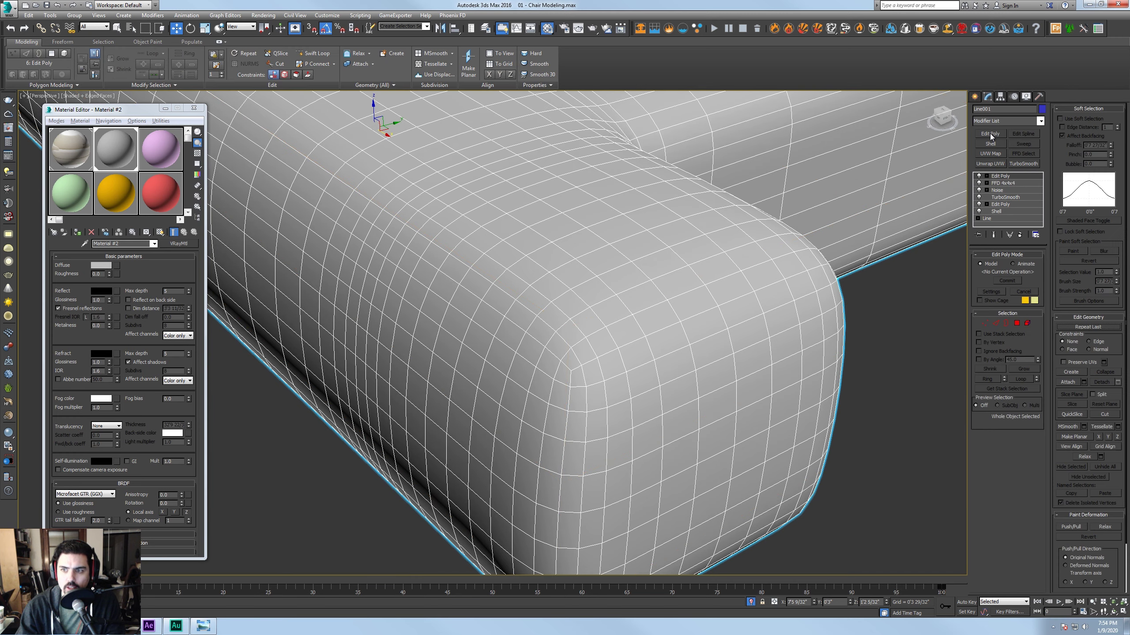
{"action": "key", "text": "2"}
{"action": "double_click", "coordinate": [577, 371]}
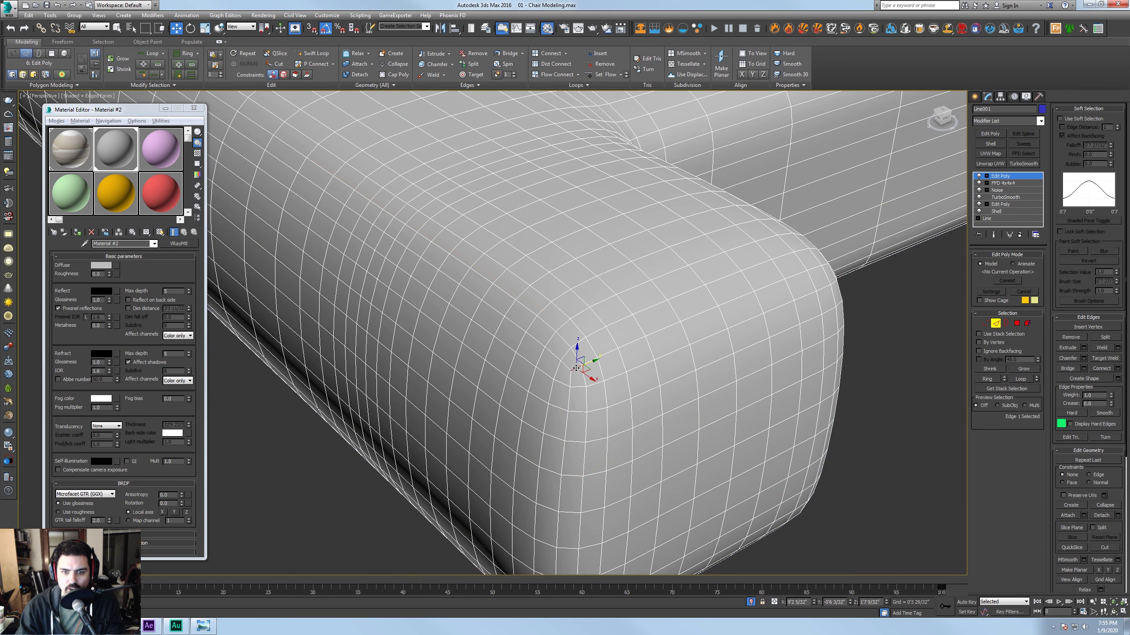
{"action": "middle_click_drag", "start_coordinate": [660, 355], "coordinate": [628, 343], "text": "alt"}
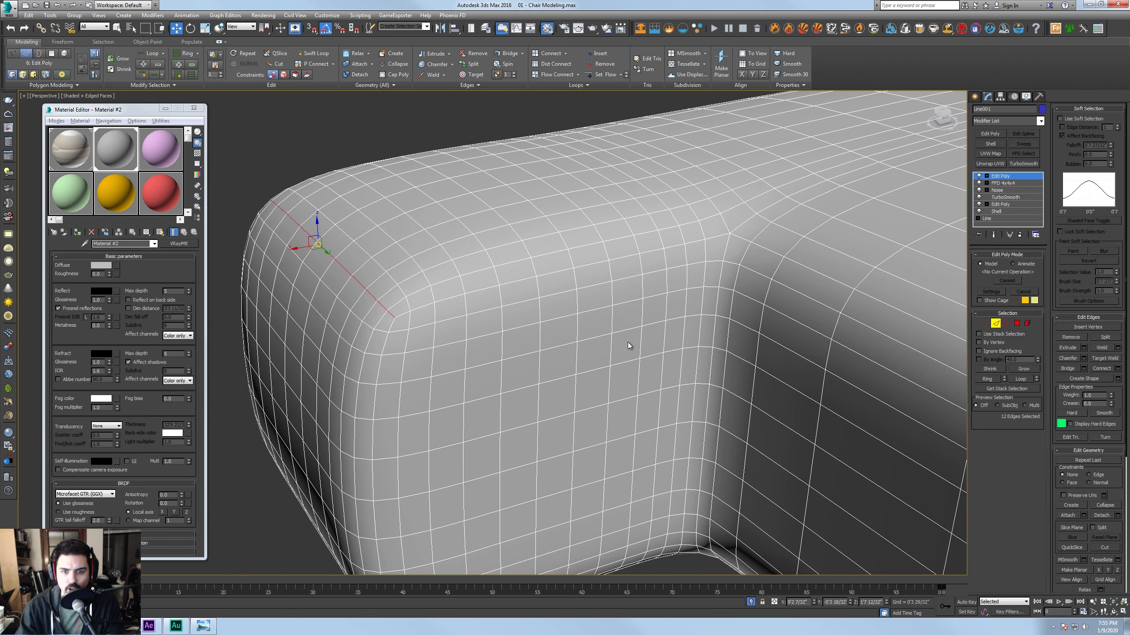
Extend the edge selection with the adjoining upper loops along the cushion's front, corner and side
{"action": "double_click", "coordinate": [406, 314], "text": "ctrl"}
{"action": "double_click", "coordinate": [393, 321], "text": "ctrl"}
{"action": "double_click", "coordinate": [740, 239], "text": "ctrl"}
{"action": "middle_click_drag", "start_coordinate": [494, 321], "coordinate": [667, 254], "text": "alt"}
{"action": "double_click", "coordinate": [618, 230], "text": "ctrl"}
{"action": "double_click", "coordinate": [620, 212], "text": "ctrl"}
{"action": "scroll", "coordinate": [611, 251], "scroll_direction": "down", "scroll_amount": 4}
{"action": "middle_click_drag", "start_coordinate": [400, 294], "coordinate": [589, 258]}
{"action": "middle_click_drag", "start_coordinate": [489, 262], "coordinate": [547, 262], "text": "alt"}
{"action": "scroll", "coordinate": [447, 300], "scroll_direction": "up", "scroll_amount": 3}
{"action": "middle_click_drag", "start_coordinate": [447, 300], "coordinate": [547, 286]}
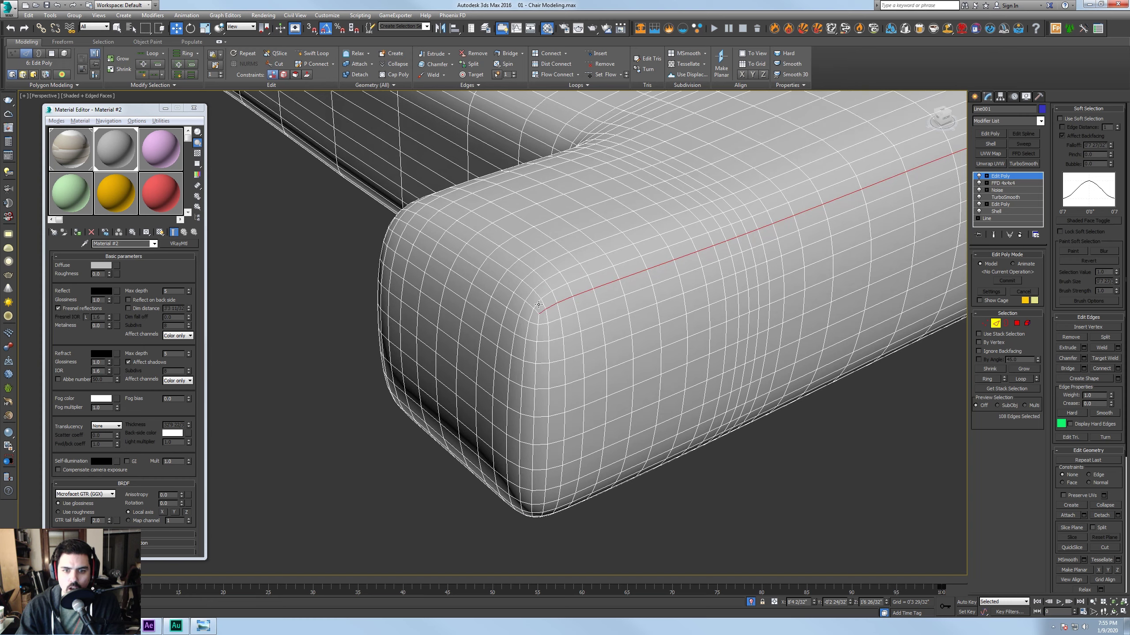
Add the vertical, upper end and notch edge loops at the cushion's opposite front corner to the selection
{"action": "double_click", "coordinate": [539, 322], "text": "ctrl"}
{"action": "double_click", "coordinate": [535, 310], "text": "ctrl"}
{"action": "middle_click_drag", "start_coordinate": [480, 314], "coordinate": [733, 396], "text": "alt"}
{"action": "double_click", "coordinate": [728, 403], "text": "ctrl"}
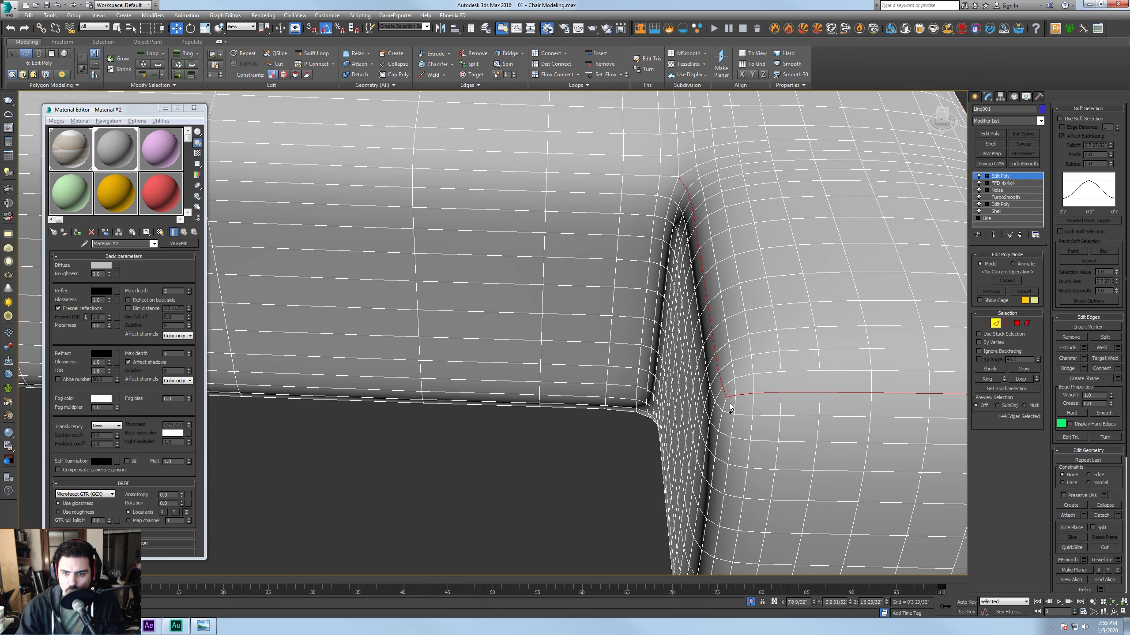
{"action": "double_click", "coordinate": [724, 404], "text": "ctrl"}
{"action": "double_click", "coordinate": [669, 176], "text": "ctrl"}
Add the lower edge loops around the cushion's corner and notch to the selection
{"action": "scroll", "coordinate": [669, 176], "scroll_direction": "down", "scroll_amount": 7}
{"action": "middle_click_drag", "start_coordinate": [669, 175], "coordinate": [607, 227], "text": "alt"}
{"action": "scroll", "coordinate": [608, 228], "scroll_direction": "up", "scroll_amount": 8}
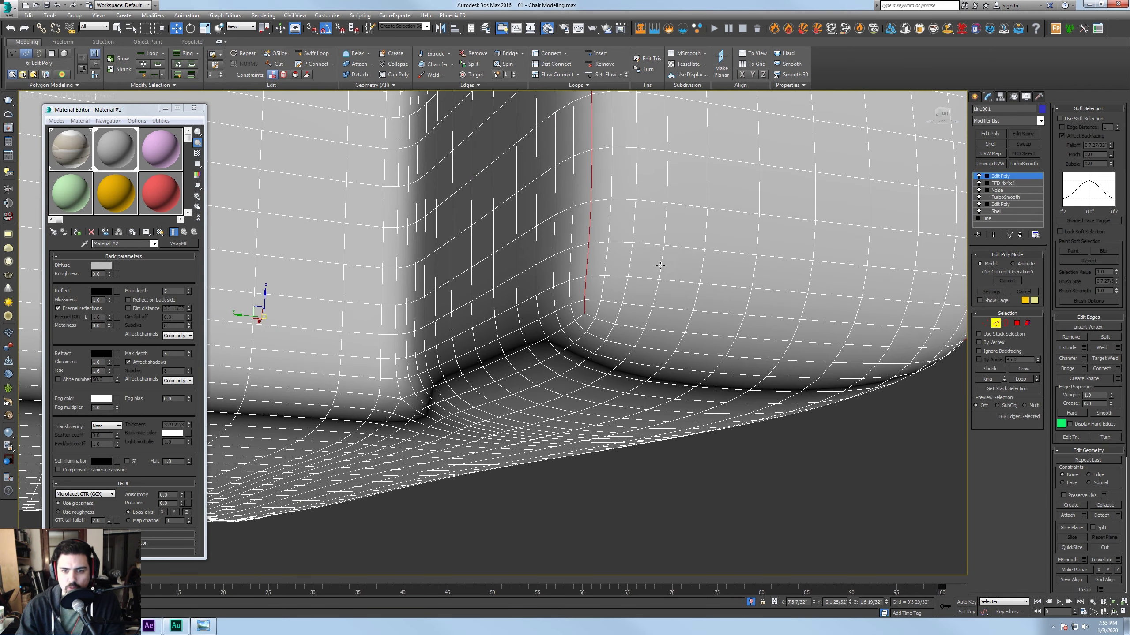
{"action": "double_click", "coordinate": [589, 316], "text": "ctrl"}
{"action": "double_click", "coordinate": [449, 380], "text": "ctrl"}
{"action": "double_click", "coordinate": [397, 398], "text": "ctrl"}
Add the lower edge loops at the other front corner and along that side to the selection
{"action": "middle_click_drag", "start_coordinate": [421, 392], "coordinate": [474, 369]}
{"action": "scroll", "coordinate": [494, 381], "scroll_direction": "down", "scroll_amount": 5}
{"action": "middle_click_drag", "start_coordinate": [474, 369], "coordinate": [635, 311]}
{"action": "double_click", "coordinate": [414, 222], "text": "ctrl"}
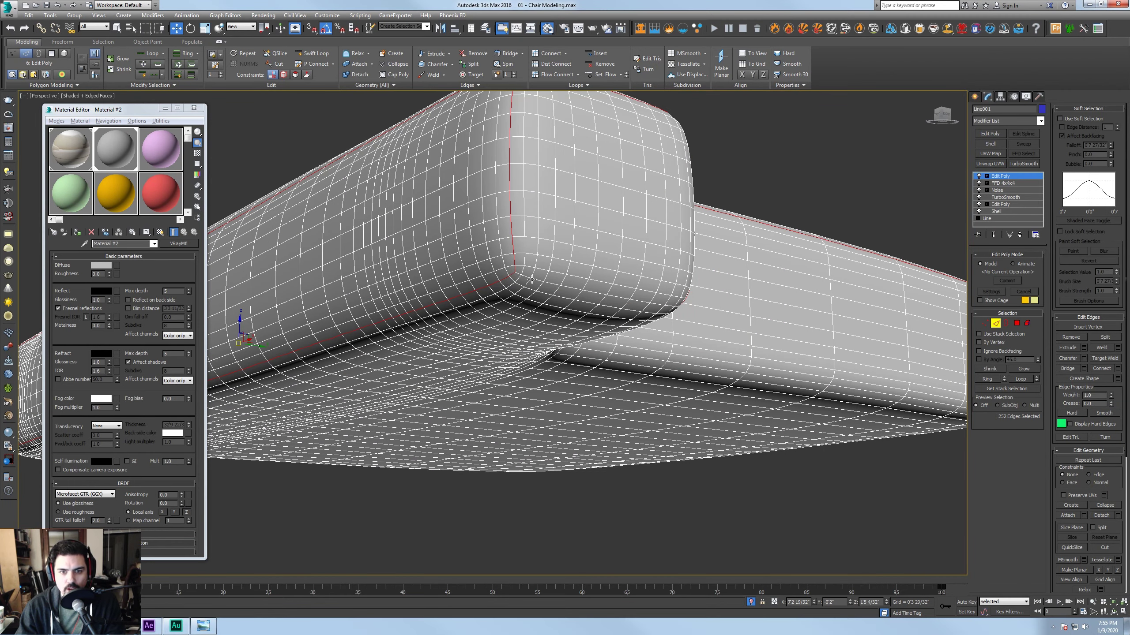
{"action": "double_click", "coordinate": [518, 274], "text": "ctrl"}
{"action": "middle_click_drag", "start_coordinate": [518, 273], "coordinate": [553, 317], "text": "alt"}
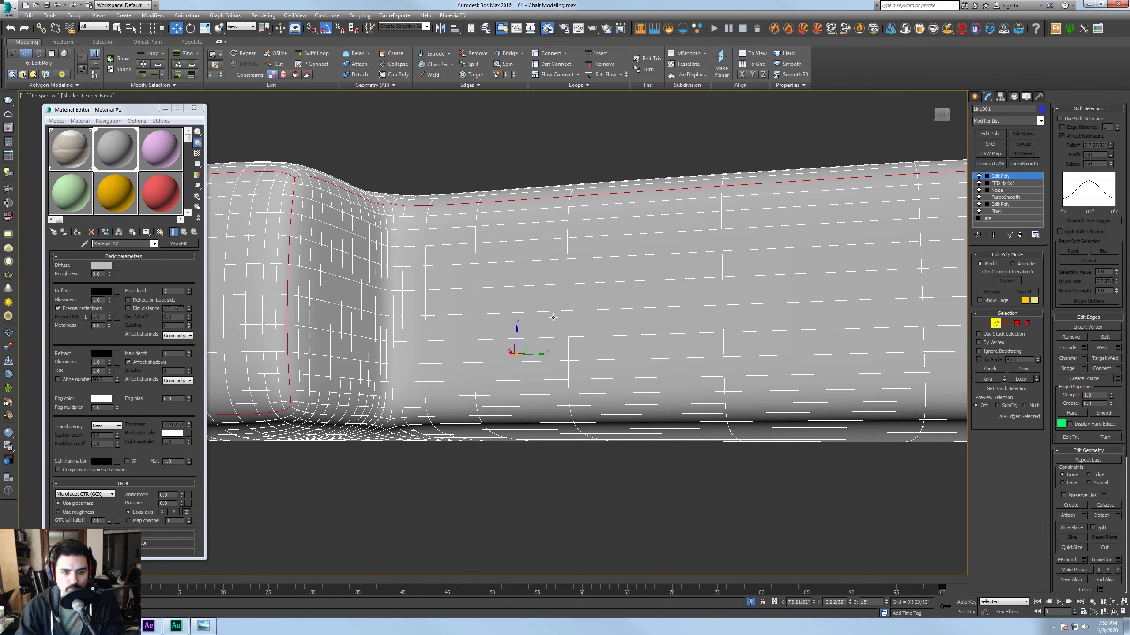
{"action": "double_click", "coordinate": [293, 408], "text": "ctrl"}
{"action": "double_click", "coordinate": [396, 418], "text": "ctrl"}
Deselect the unwanted lower side edges of the cushion, keeping only the seam edges selected
{"action": "double_click", "coordinate": [486, 418], "text": "alt"}
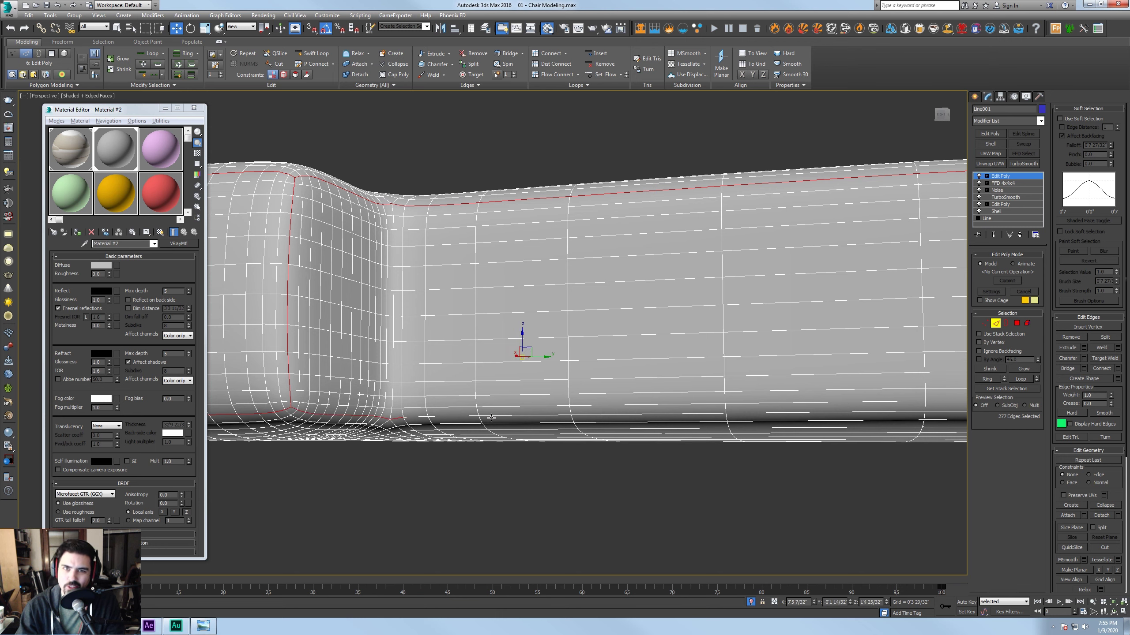
{"action": "mouse_move", "coordinate": [497, 411]}
{"action": "middle_mouse_down", "text": "alt"}
{"action": "mouse_move", "coordinate": [567, 368]}
{"action": "mouse_move", "coordinate": [587, 395]}
{"action": "mouse_move", "coordinate": [607, 396]}
{"action": "mouse_move", "coordinate": [510, 408]}
{"action": "mouse_move", "coordinate": [610, 336]}
{"action": "mouse_move", "coordinate": [434, 333]}
{"action": "mouse_move", "coordinate": [365, 355]}
{"action": "middle_mouse_up", "text": "alt"}
{"action": "scroll", "coordinate": [597, 327], "scroll_direction": "down", "scroll_amount": 6}
{"action": "scroll", "coordinate": [491, 335], "scroll_direction": "up", "scroll_amount": 2}
{"action": "left_click_drag", "start_coordinate": [503, 378], "coordinate": [596, 381], "text": "alt"}
{"action": "middle_click_drag", "start_coordinate": [603, 383], "coordinate": [785, 391], "text": "alt"}
{"action": "scroll", "coordinate": [633, 385], "scroll_direction": "up", "scroll_amount": 2}
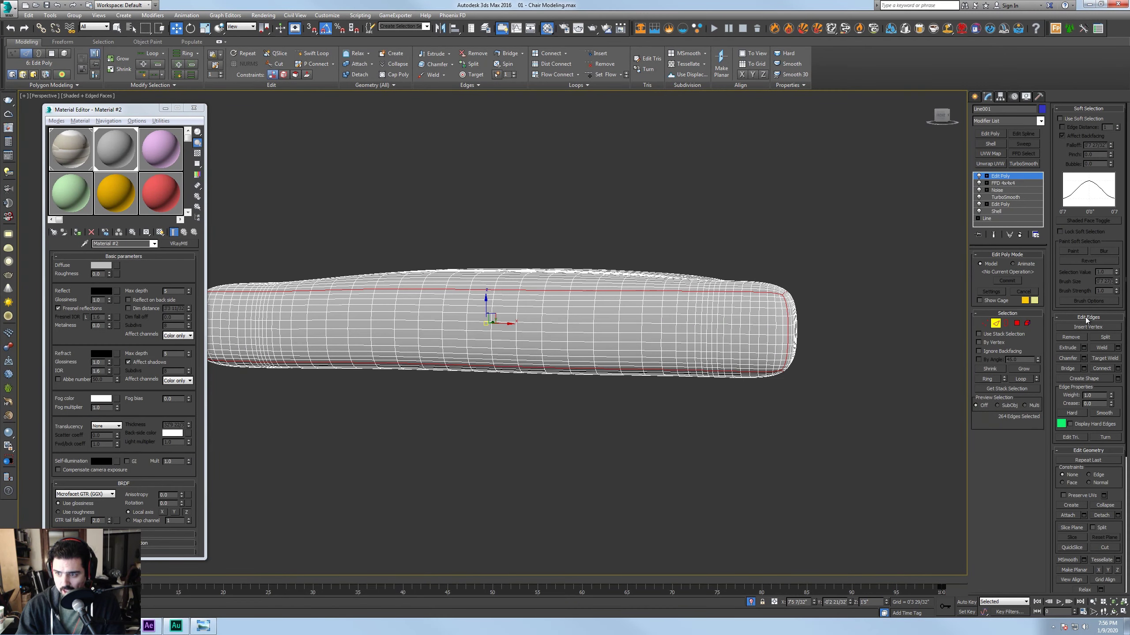
Create a shape from the selected seam edges, leave edge mode and select the new spline
{"action": "left_click", "coordinate": [1089, 379]}
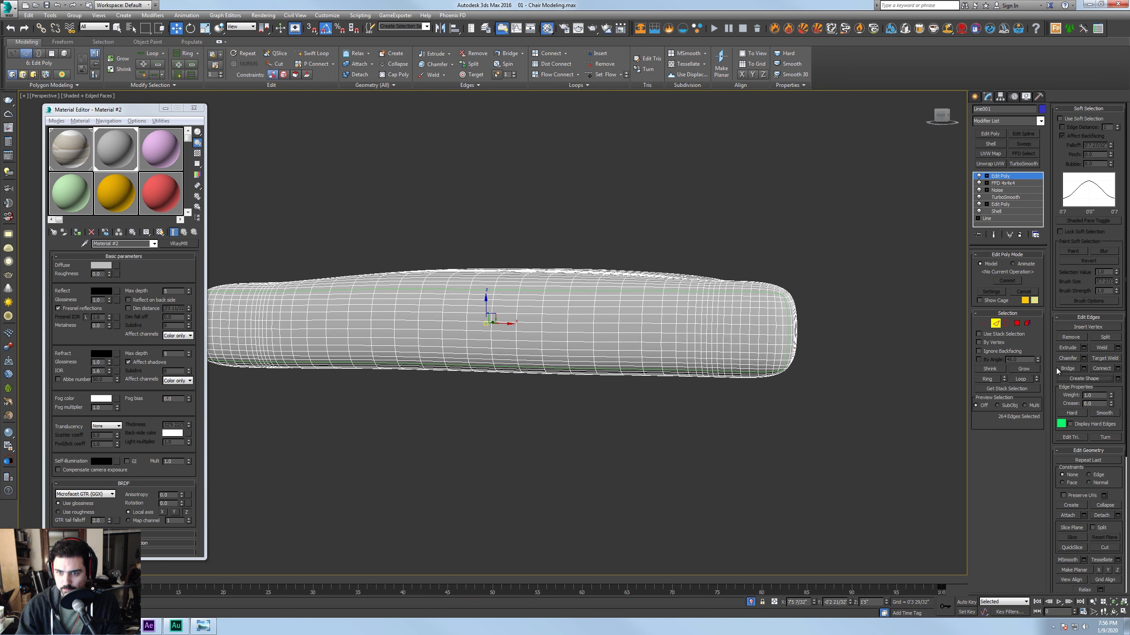
{"action": "left_click", "coordinate": [996, 323]}
{"action": "middle_click_drag", "start_coordinate": [816, 342], "coordinate": [817, 412], "text": "alt"}
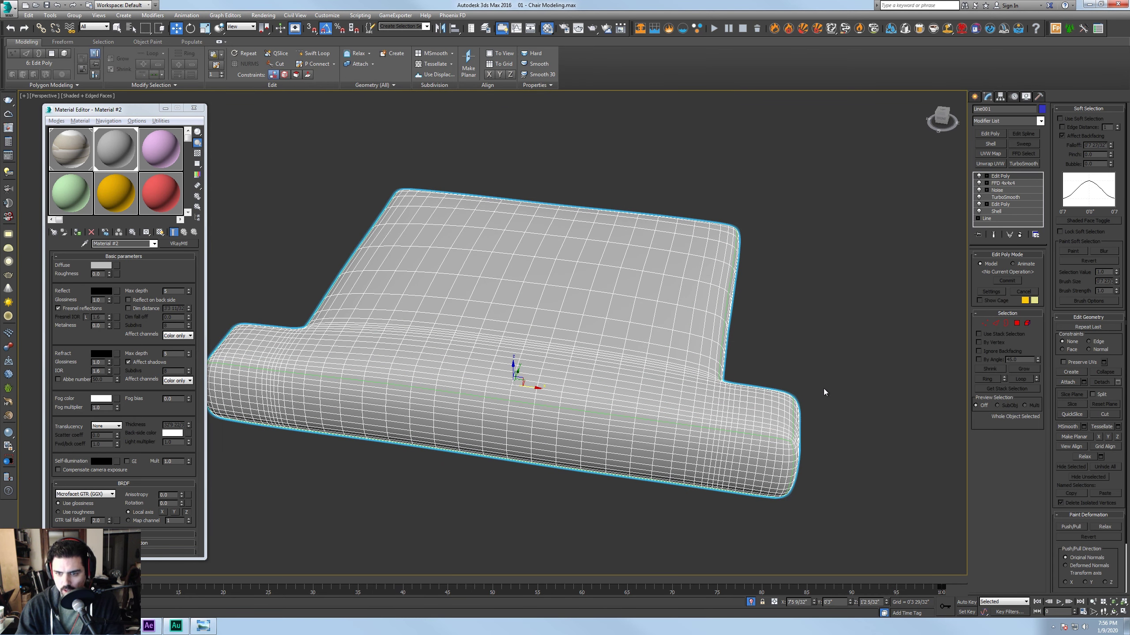
{"action": "left_click_drag", "start_coordinate": [825, 373], "coordinate": [788, 411]}
{"action": "left_click", "coordinate": [620, 341], "text": "alt"}
{"action": "middle_click_drag", "start_coordinate": [518, 373], "coordinate": [554, 241], "text": "alt"}
{"action": "key", "text": "ctrl+z"}
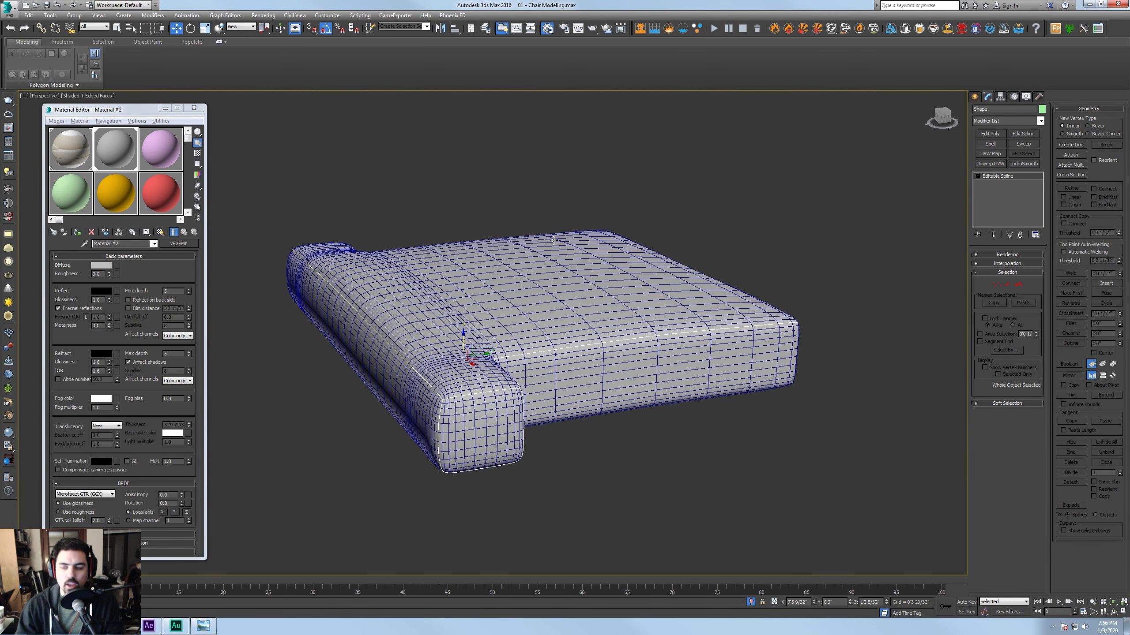
Apply a Sweep modifier with a Cylinder section to the seam spline and reduce its radius, viewing it without edges
{"action": "left_click", "coordinate": [1024, 143]}
{"action": "middle_click_drag", "start_coordinate": [556, 285], "coordinate": [623, 280], "text": "alt"}
{"action": "left_click_drag", "start_coordinate": [1031, 398], "coordinate": [1035, 432]}
{"action": "key", "text": "F4"}
{"action": "mouse_move", "coordinate": [869, 440]}
{"action": "middle_mouse_down", "text": "alt"}
{"action": "mouse_move", "coordinate": [863, 416]}
{"action": "mouse_move", "coordinate": [885, 415]}
{"action": "mouse_move", "coordinate": [895, 437]}
{"action": "mouse_move", "coordinate": [767, 419]}
{"action": "middle_mouse_up", "text": "alt"}
{"action": "left_click", "coordinate": [884, 415]}
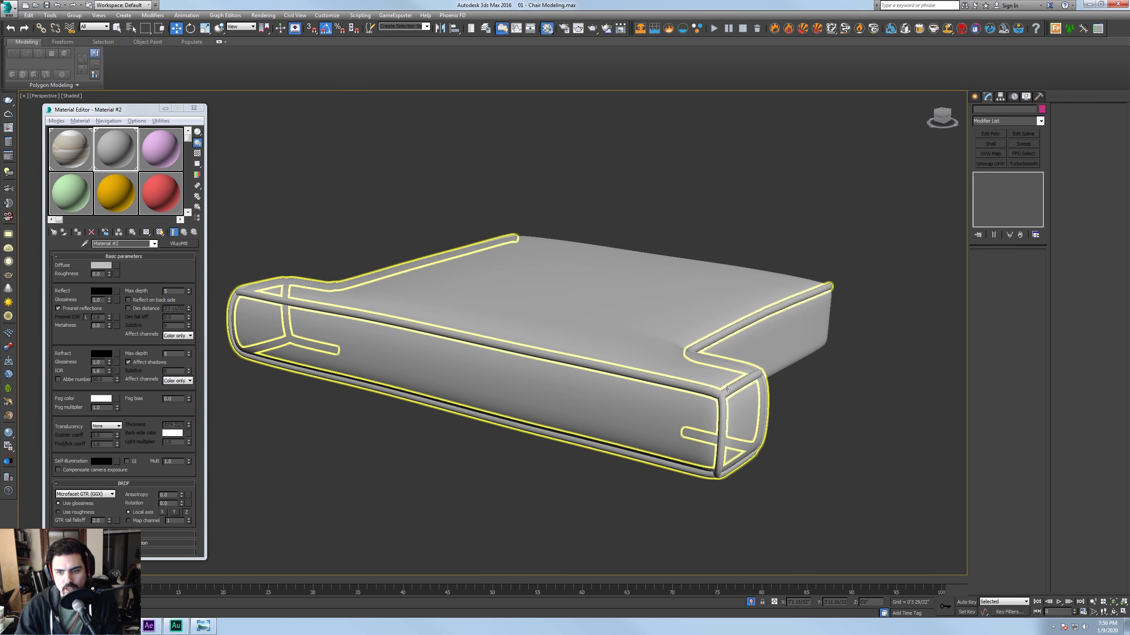
Reduce the seam sweep's radius further so the piping is thinner on the cushion
{"action": "left_click", "coordinate": [766, 420]}
{"action": "left_click_drag", "start_coordinate": [1032, 400], "coordinate": [1033, 414]}
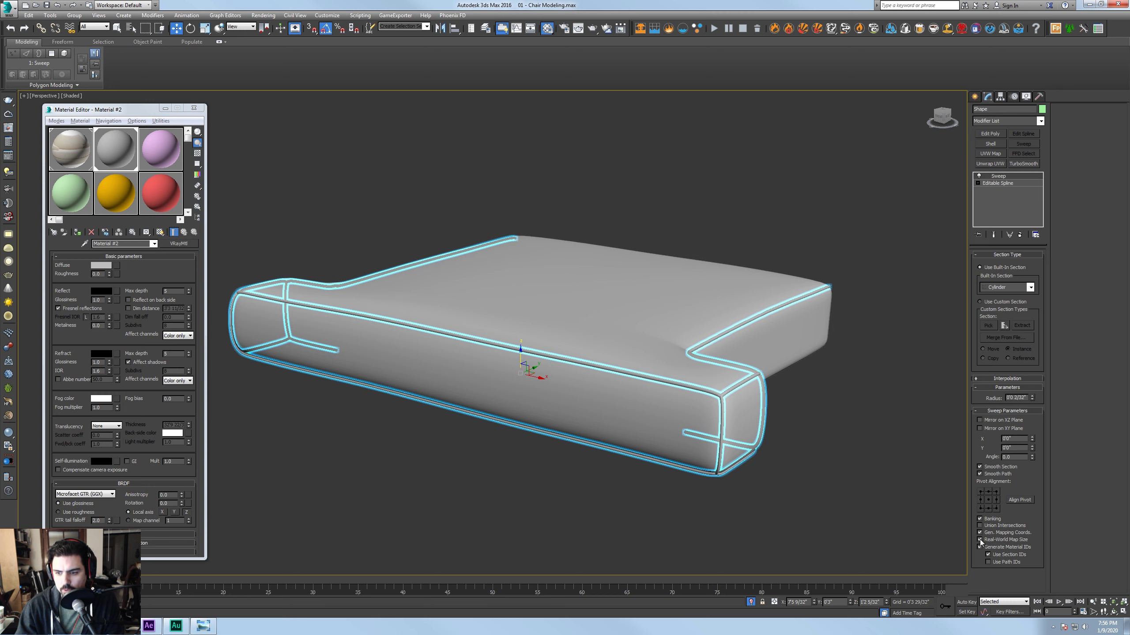
{"action": "middle_click_drag", "start_coordinate": [851, 419], "coordinate": [816, 396]}
{"action": "left_click", "coordinate": [803, 435]}
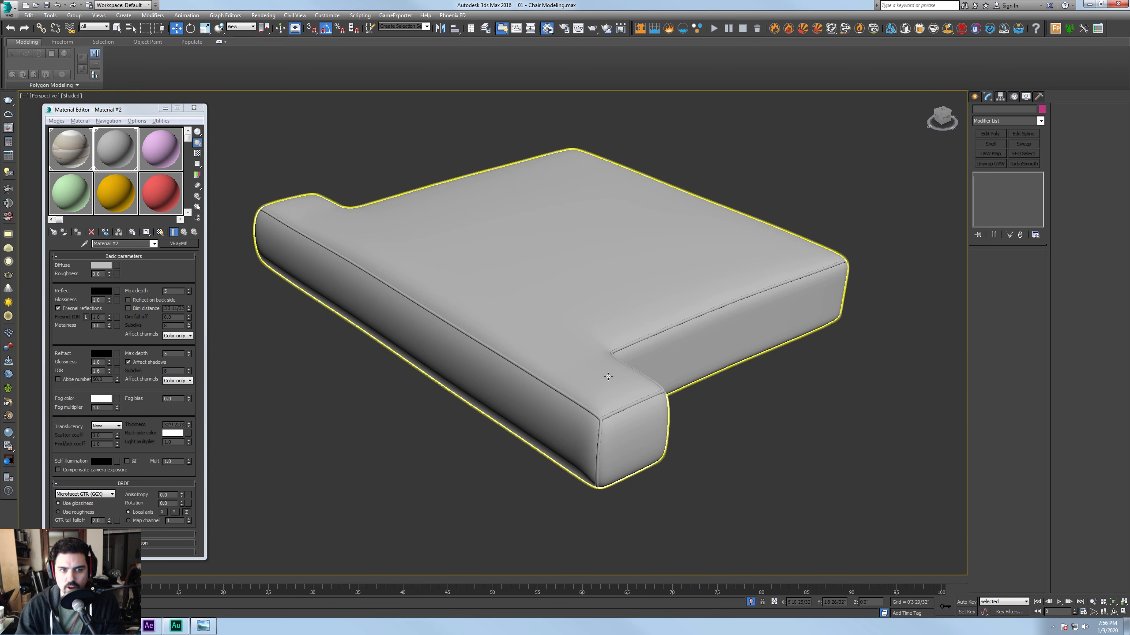
End the isolation to show the whole scene again
{"action": "right_click", "coordinate": [593, 253]}
{"action": "left_click", "coordinate": [616, 186]}
{"action": "mouse_move", "coordinate": [755, 414]}
{"action": "middle_mouse_down", "text": "alt"}
{"action": "mouse_move", "coordinate": [798, 390]}
{"action": "mouse_move", "coordinate": [756, 407]}
{"action": "middle_mouse_up", "text": "alt"}
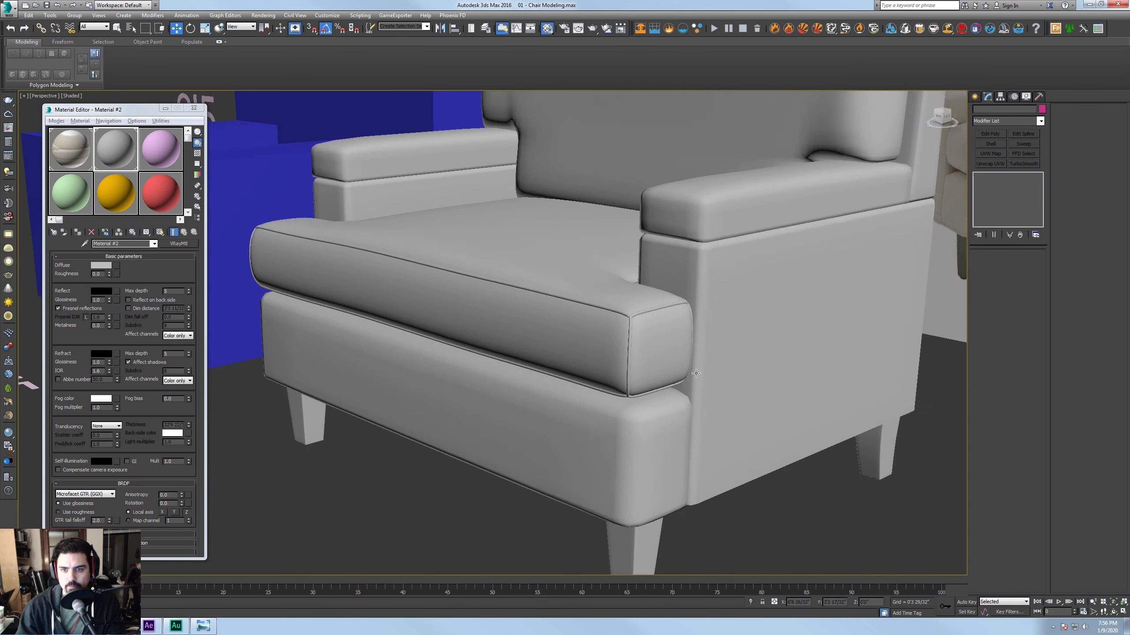
Isolate the armrest pad beside the seat cushion and display its edged faces
{"action": "left_click", "coordinate": [694, 226]}
{"action": "middle_click_drag", "start_coordinate": [694, 226], "coordinate": [722, 252], "text": "alt"}
{"action": "right_click", "coordinate": [711, 251]}
{"action": "left_click", "coordinate": [747, 179]}
{"action": "middle_click_drag", "start_coordinate": [776, 269], "coordinate": [943, 207]}
{"action": "key", "text": "F3"}
{"action": "middle_click_drag", "start_coordinate": [364, 360], "coordinate": [418, 352]}
{"action": "key", "text": "F3"}
{"action": "key", "text": "F4"}
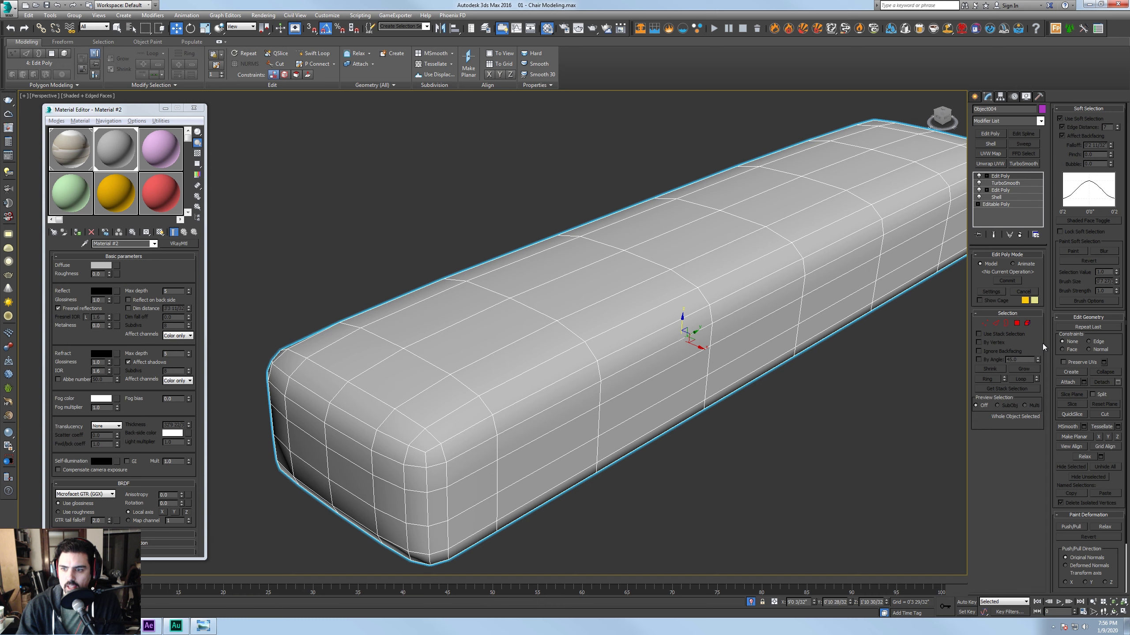
Turn off soft selection and select the edge loops meeting at the armrest pad's upper front corner
{"action": "left_click", "coordinate": [997, 324]}
{"action": "double_click", "coordinate": [422, 451]}
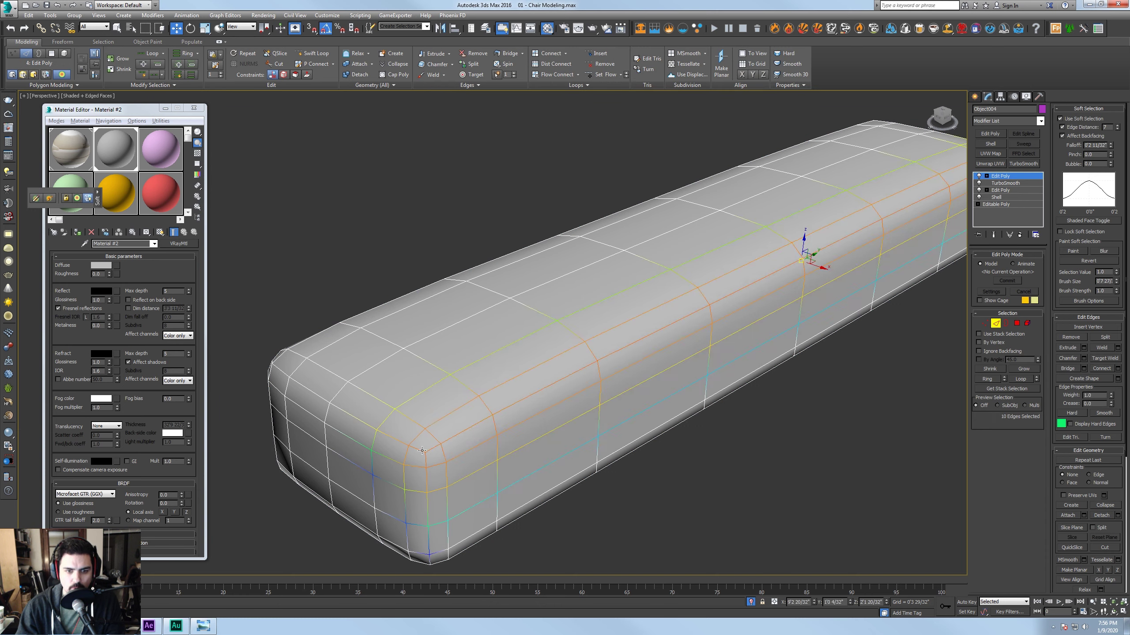
{"action": "left_click", "coordinate": [1072, 120]}
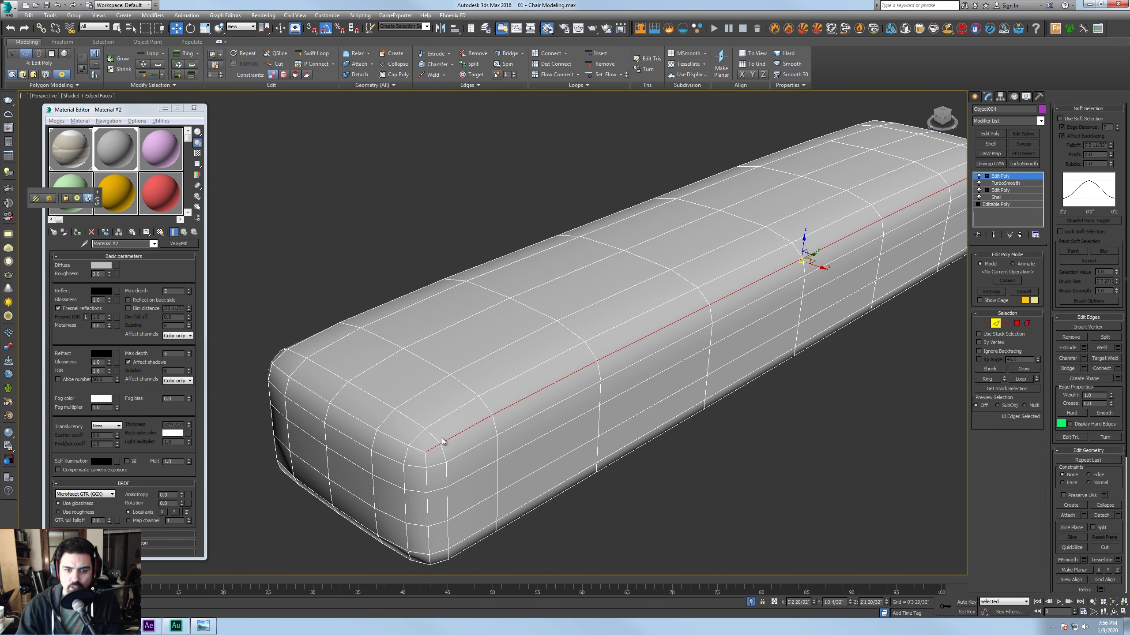
{"action": "double_click", "coordinate": [416, 448], "text": "ctrl"}
{"action": "double_click", "coordinate": [426, 461], "text": "ctrl"}
Add the armrest pad's remaining lower and end seam edge loops to the edge selection
{"action": "middle_click_drag", "start_coordinate": [410, 464], "coordinate": [625, 356], "text": "alt"}
{"action": "double_click", "coordinate": [656, 482], "text": "ctrl"}
{"action": "double_click", "coordinate": [661, 495], "text": "ctrl"}
{"action": "double_click", "coordinate": [595, 345], "text": "ctrl"}
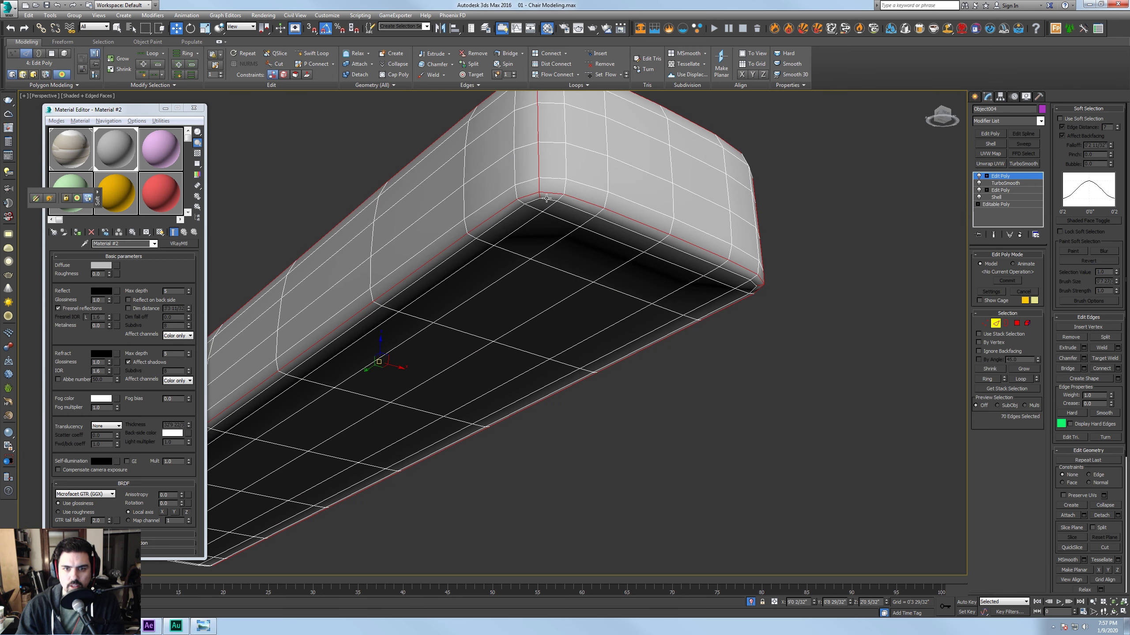
{"action": "middle_click_drag", "start_coordinate": [583, 208], "coordinate": [664, 308], "text": "alt"}
{"action": "double_click", "coordinate": [388, 340], "text": "ctrl"}
{"action": "middle_click_drag", "start_coordinate": [388, 343], "coordinate": [451, 408], "text": "alt"}
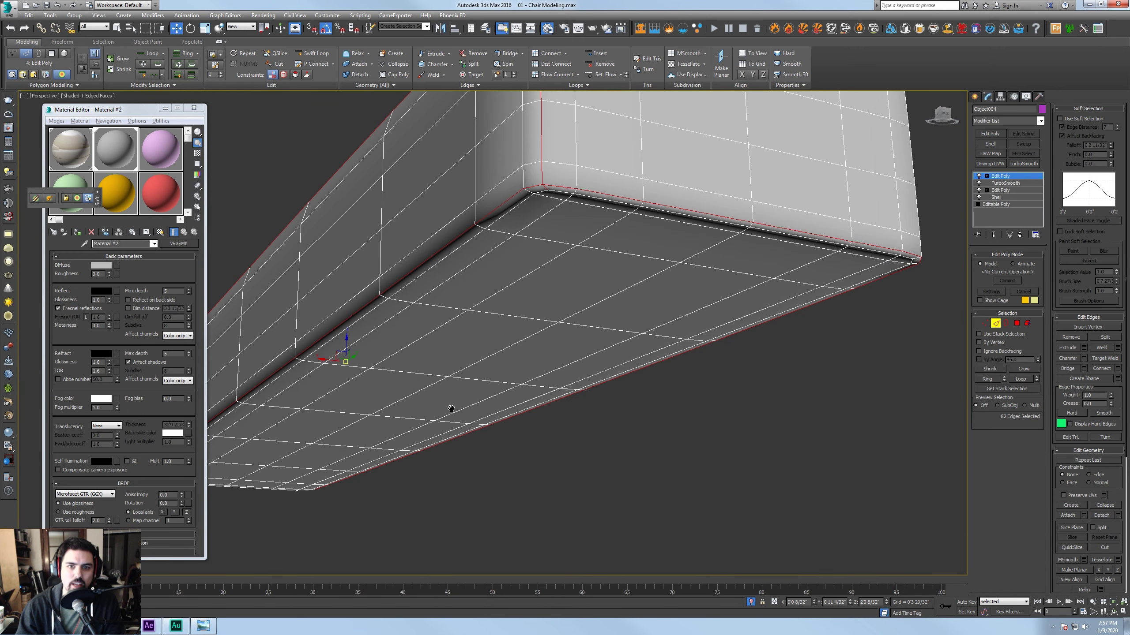
{"action": "scroll", "coordinate": [472, 378], "scroll_direction": "down", "scroll_amount": 4}
{"action": "middle_click_drag", "start_coordinate": [470, 372], "coordinate": [601, 441], "text": "alt"}
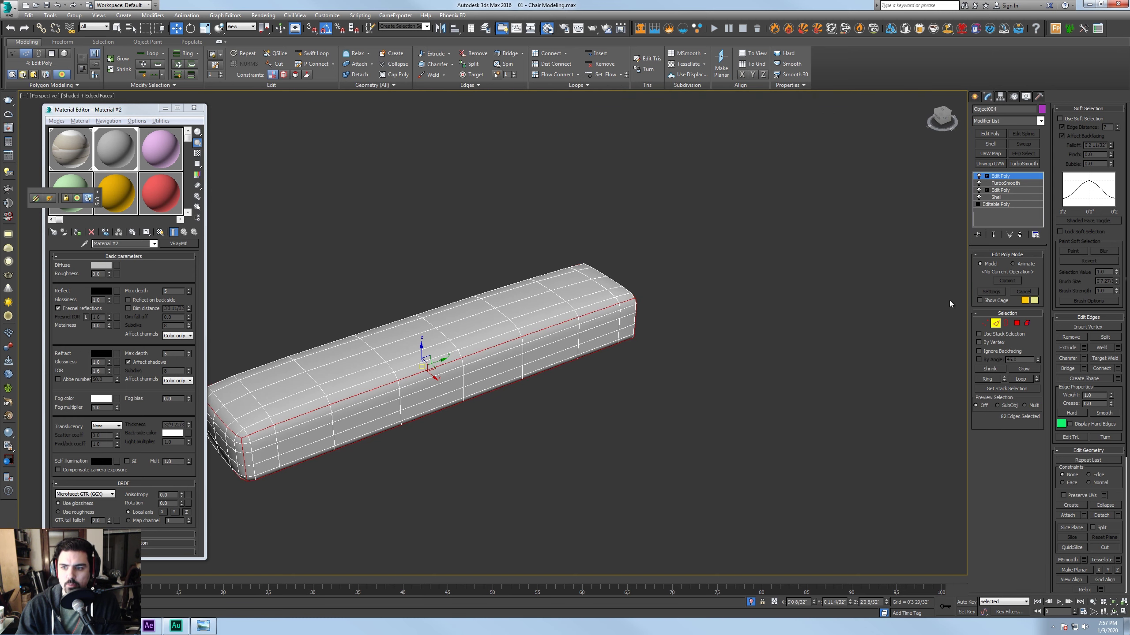
Create a linear shape from the armrest pad's selected seam edges and select the new spline
{"action": "left_click", "coordinate": [1083, 379]}
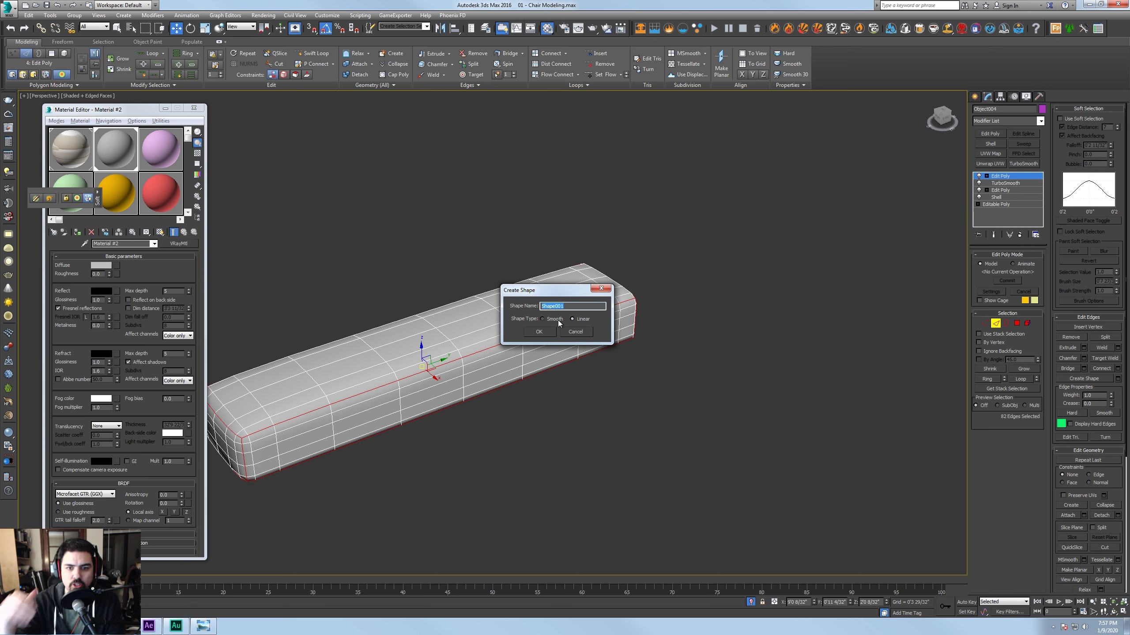
{"action": "left_click", "coordinate": [529, 332]}
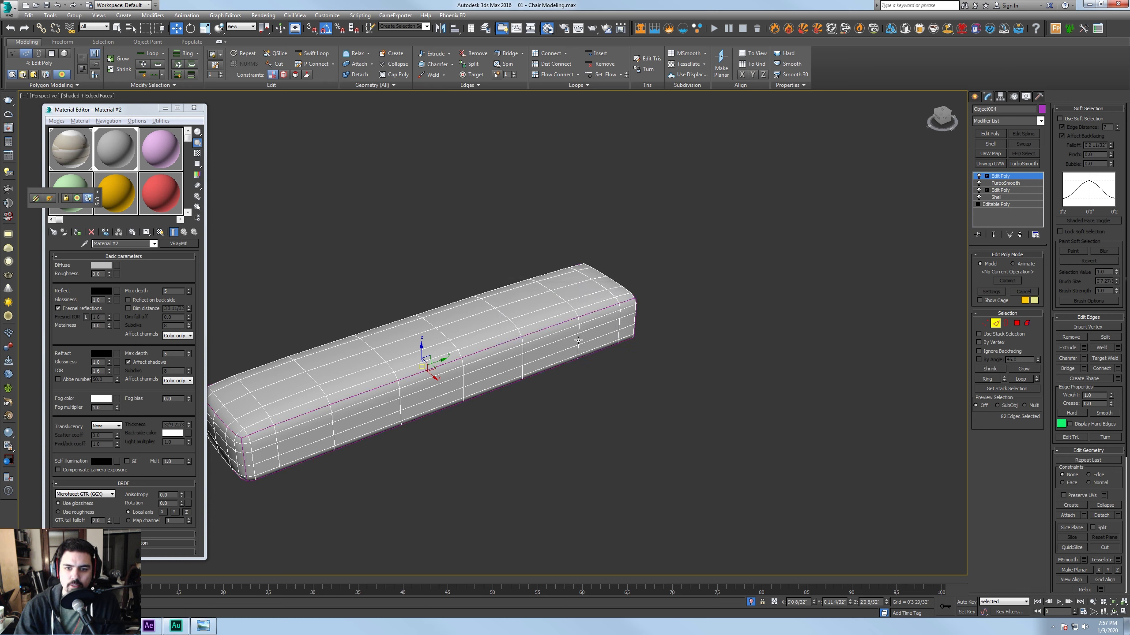
{"action": "left_click", "coordinate": [998, 325]}
{"action": "middle_click_drag", "start_coordinate": [675, 303], "coordinate": [783, 309]}
{"action": "left_click_drag", "start_coordinate": [784, 310], "coordinate": [684, 338]}
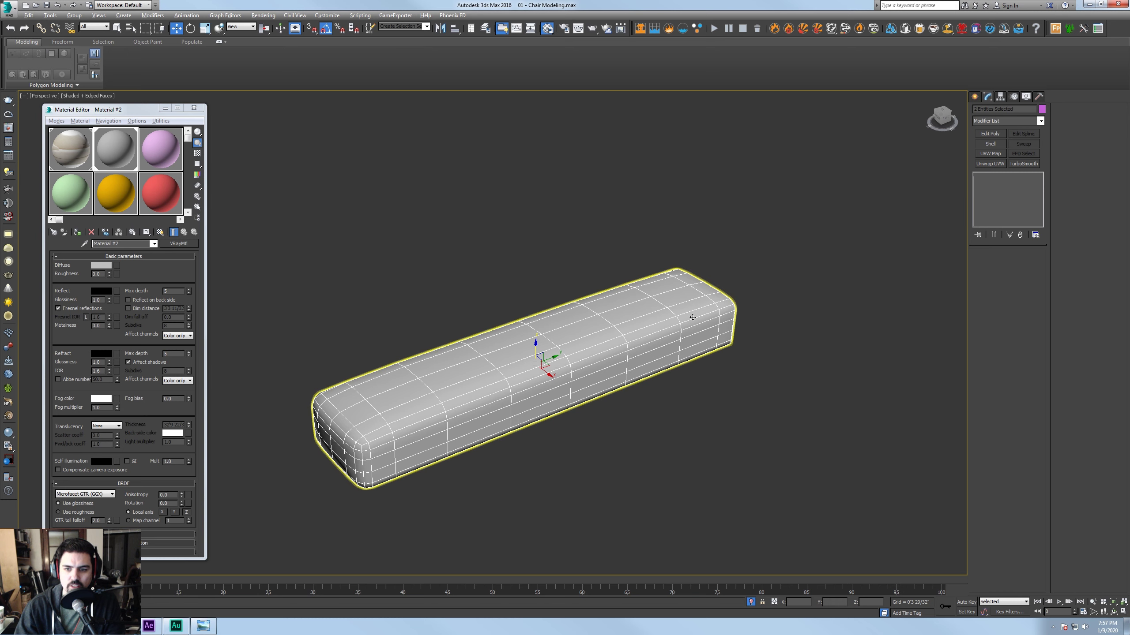
{"action": "left_click", "coordinate": [769, 315]}
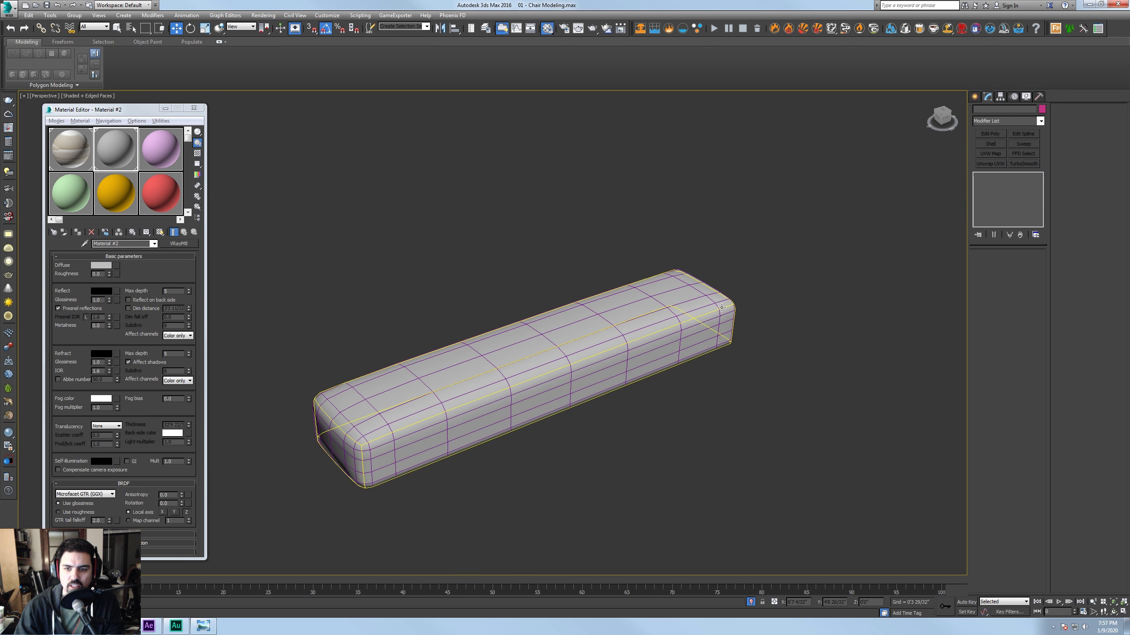
{"action": "left_click_drag", "start_coordinate": [728, 317], "coordinate": [726, 314]}
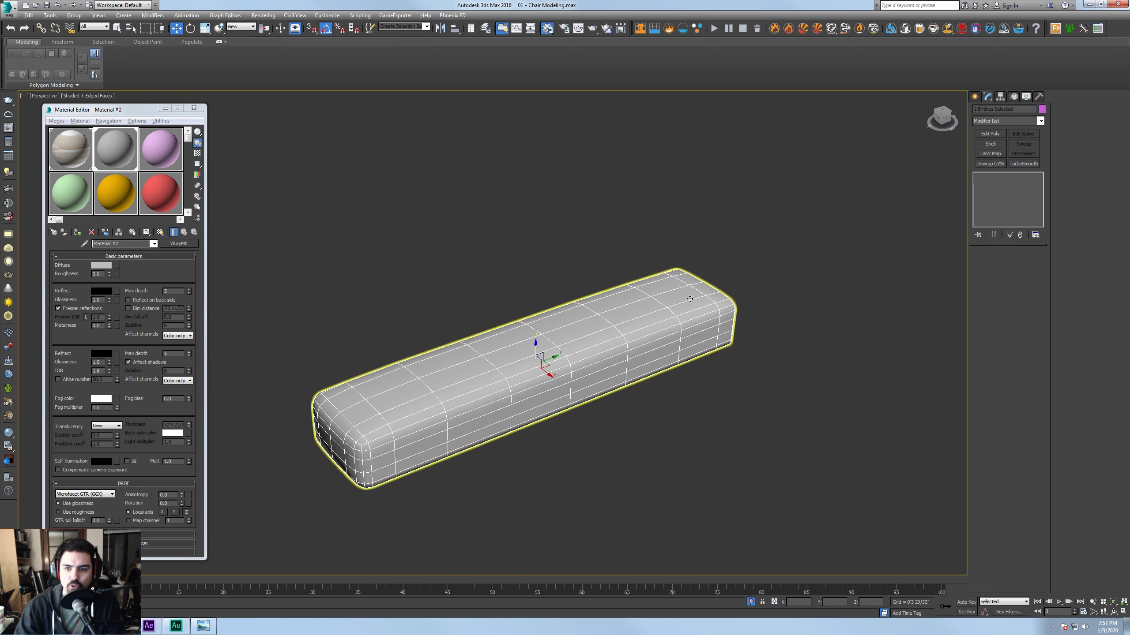
{"action": "middle_click_drag", "start_coordinate": [770, 367], "coordinate": [801, 313]}
{"action": "middle_click_drag", "start_coordinate": [640, 285], "coordinate": [736, 237]}
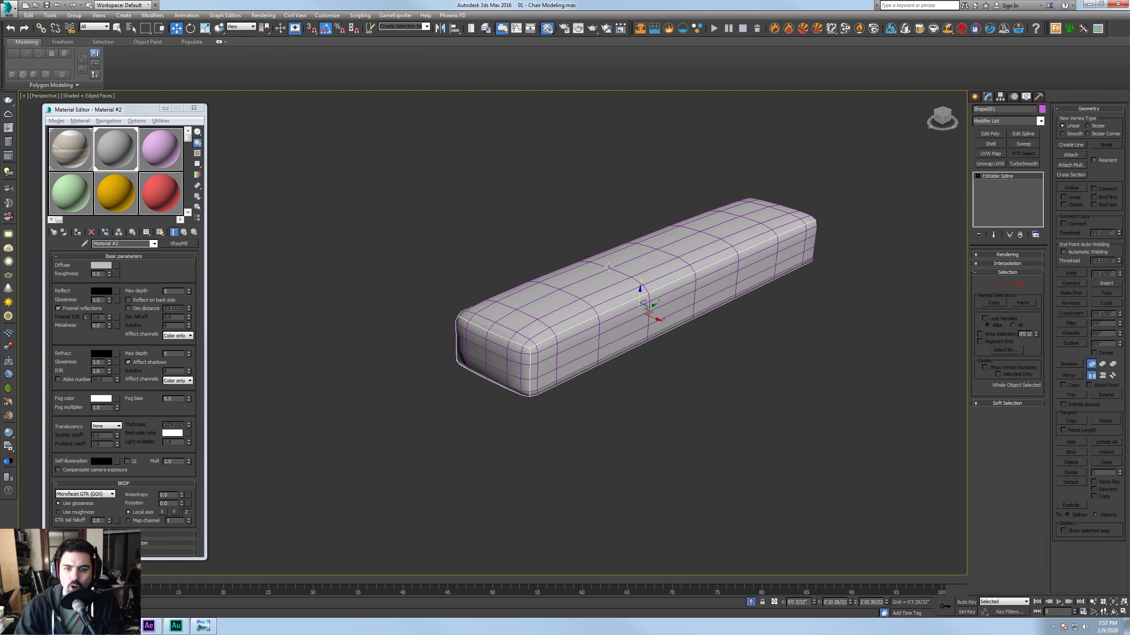
End the isolation and copy the Sweep modifier from the seat cushion's piping
{"action": "right_click", "coordinate": [568, 271]}
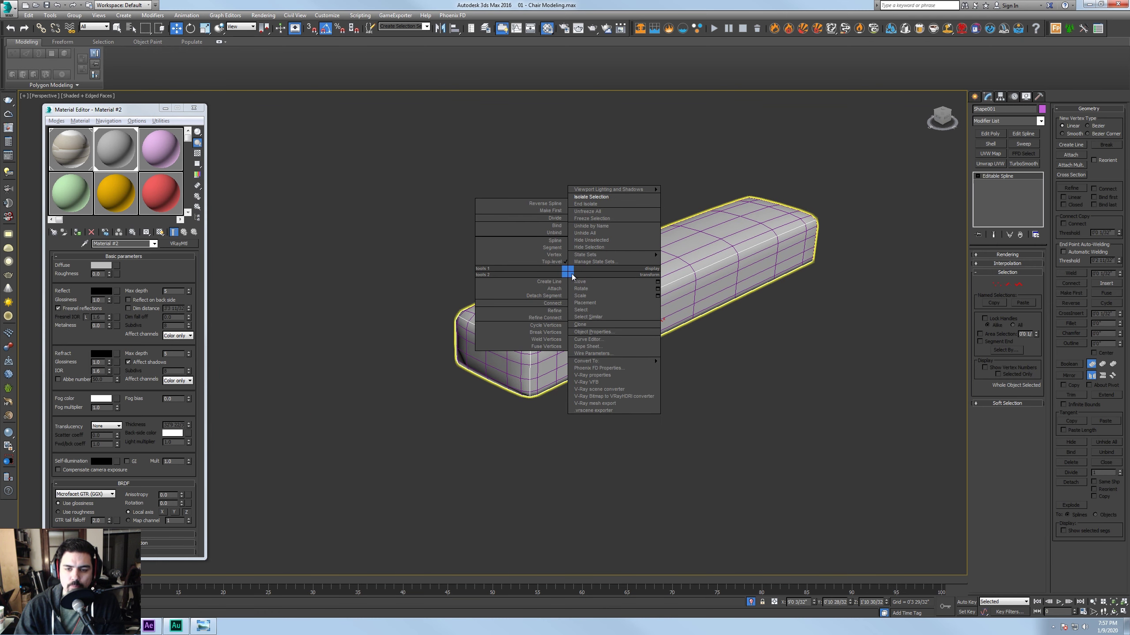
{"action": "left_click", "coordinate": [582, 204]}
{"action": "left_click", "coordinate": [579, 403]}
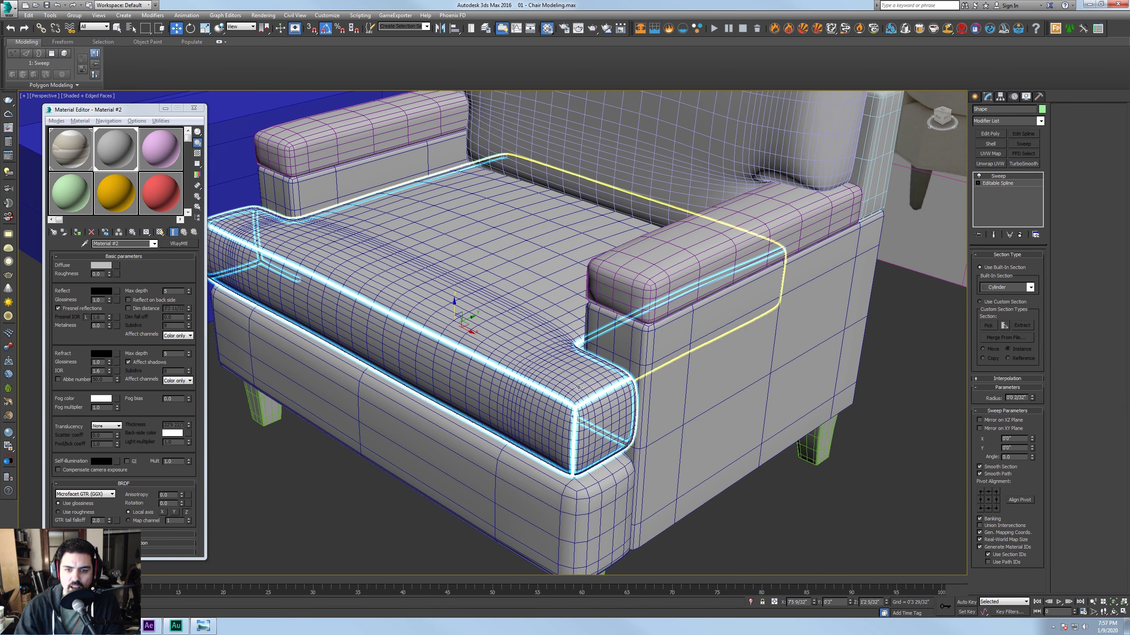
{"action": "right_click", "coordinate": [1006, 176]}
{"action": "left_click", "coordinate": [1026, 215]}
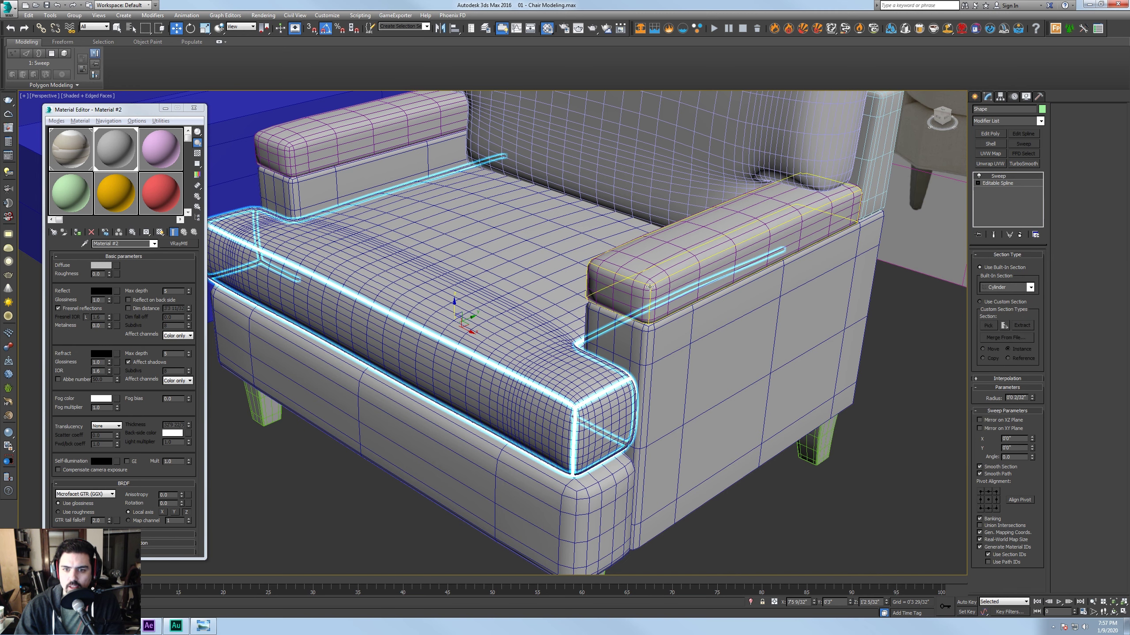
Try to paste the copied Sweep modifier onto the armrest seam spline
{"action": "left_click", "coordinate": [650, 286]}
{"action": "right_click", "coordinate": [992, 177]}
{"action": "left_click", "coordinate": [1006, 183]}
Deselect the spline and display the chair shaded without edges to check the armrest piping
{"action": "left_click", "coordinate": [863, 441]}
{"action": "key", "text": "F3"}
{"action": "key", "text": "F3"}
{"action": "key", "text": "F4"}
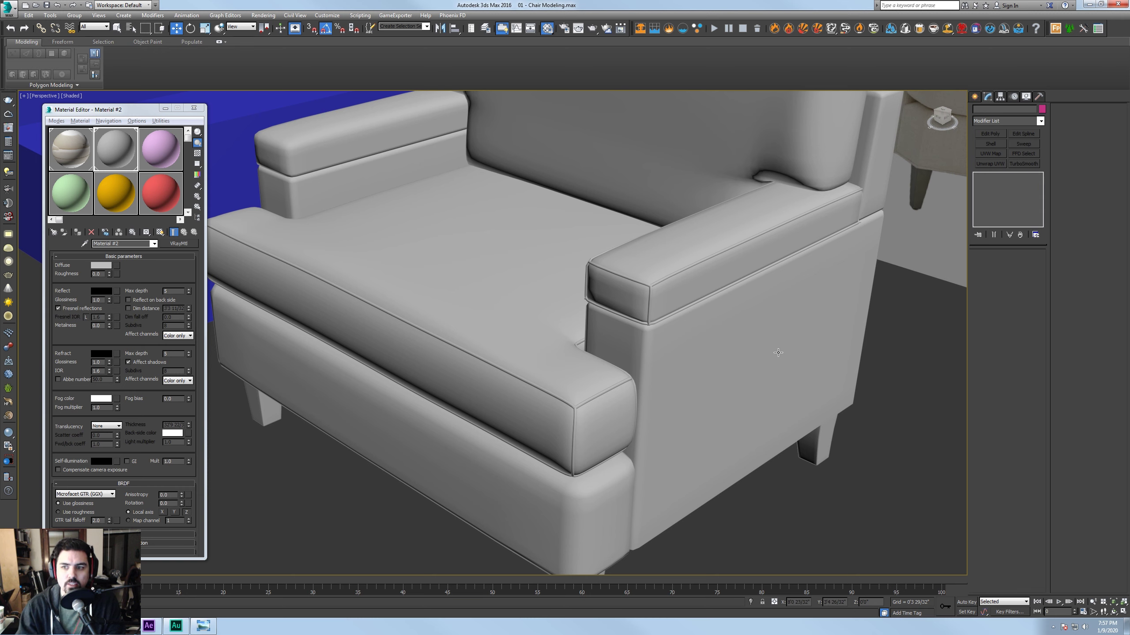
Delete the Sweep modifier from the armrest seam spline and reset the spline's transform with Reset XForm
{"action": "left_click", "coordinate": [655, 289]}
{"action": "right_click", "coordinate": [997, 177]}
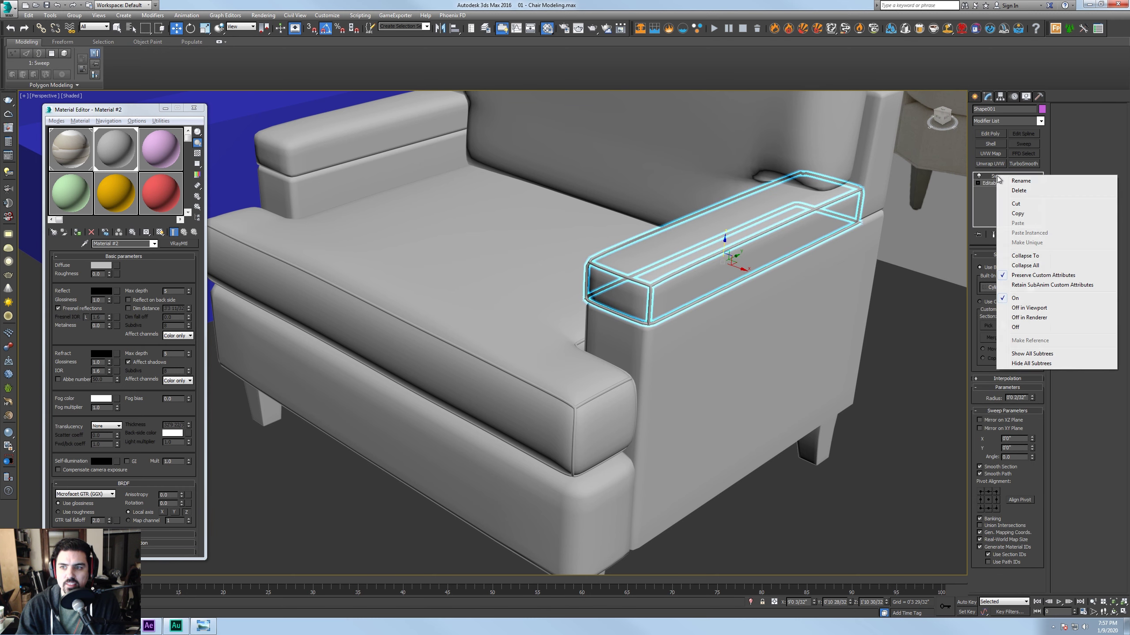
{"action": "left_click", "coordinate": [1023, 187]}
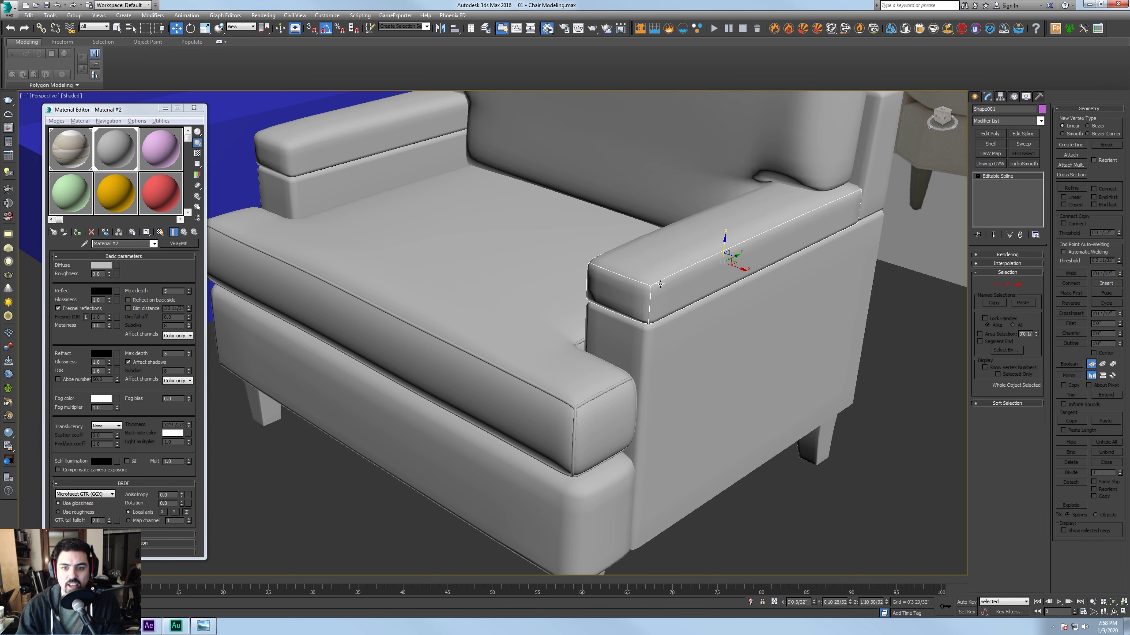
{"action": "left_click", "coordinate": [1039, 98]}
{"action": "left_click", "coordinate": [1013, 254]}
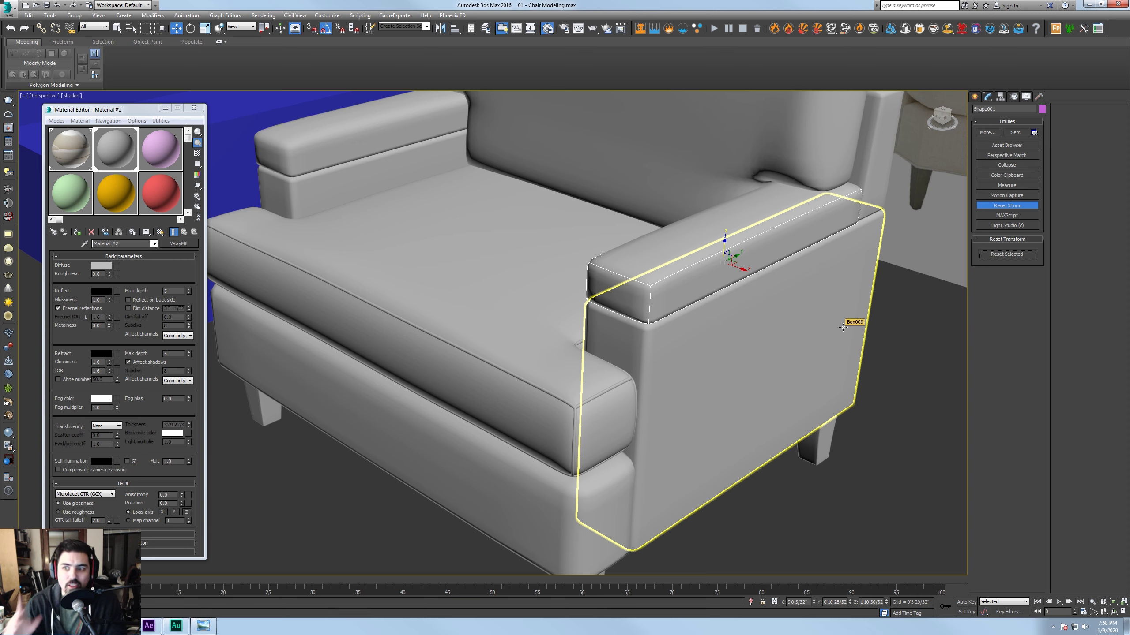
Collapse the XForm on the armrest seam spline by converting it to an Editable Spline
{"action": "left_click", "coordinate": [986, 94]}
{"action": "middle_click_drag", "start_coordinate": [812, 319], "coordinate": [779, 308]}
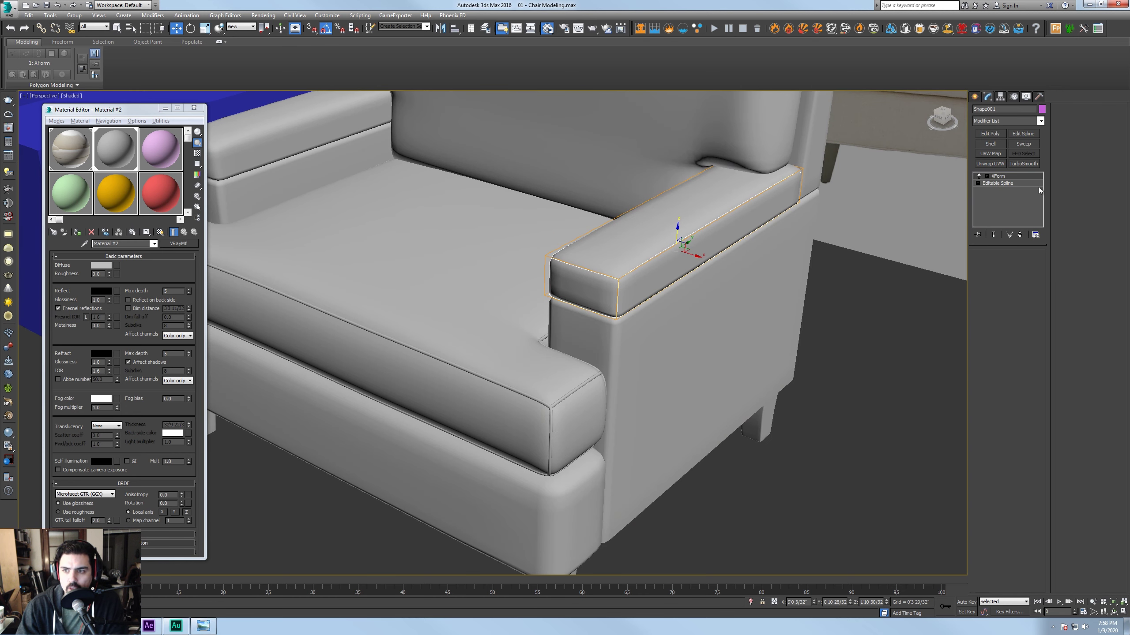
{"action": "right_click", "coordinate": [916, 318]}
{"action": "mouse_move", "coordinate": [945, 408]}
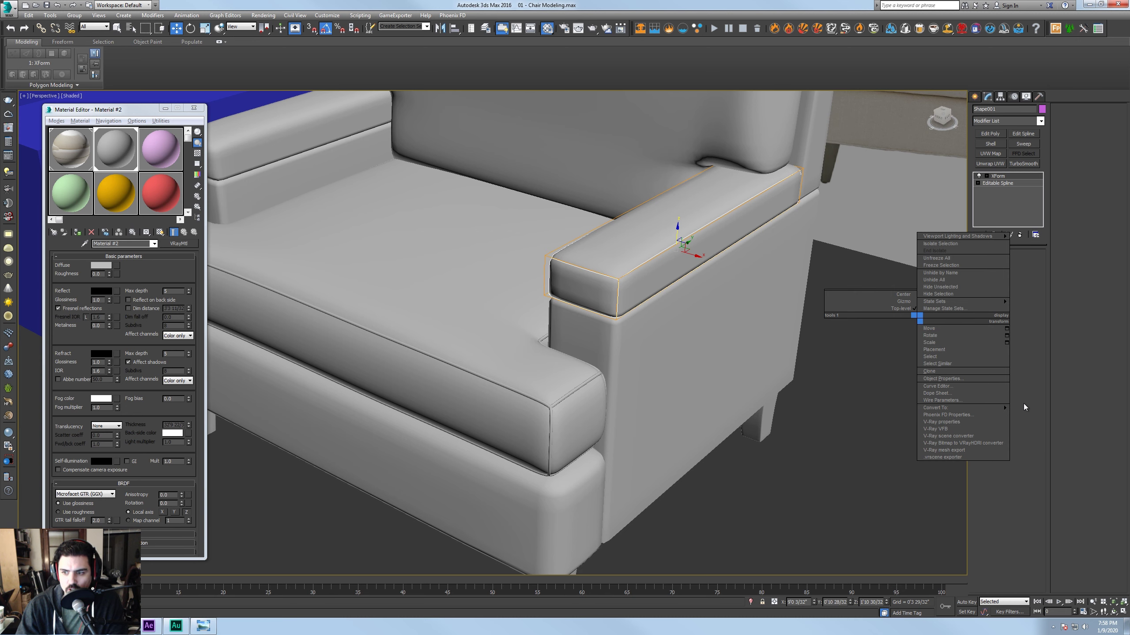
{"action": "left_click", "coordinate": [1042, 407]}
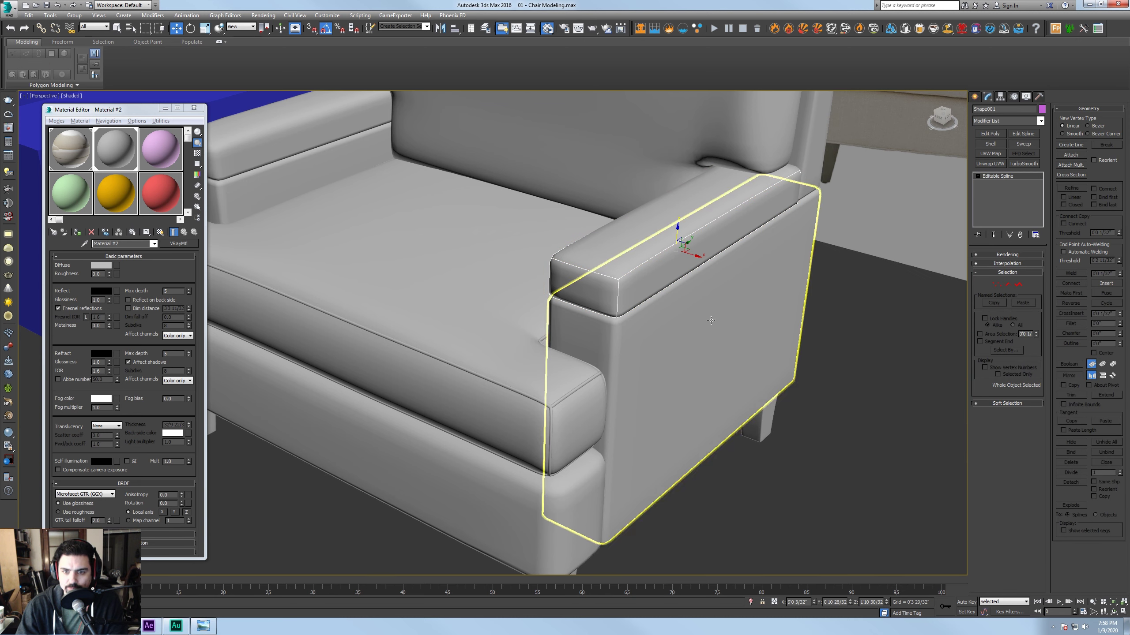
Paste the copied Sweep modifier onto the reset armrest seam spline and deselect it to view the whole chair
{"action": "right_click", "coordinate": [996, 175]}
{"action": "left_click", "coordinate": [1012, 184]}
{"action": "left_click", "coordinate": [803, 423]}
{"action": "middle_click_drag", "start_coordinate": [716, 465], "coordinate": [805, 490]}
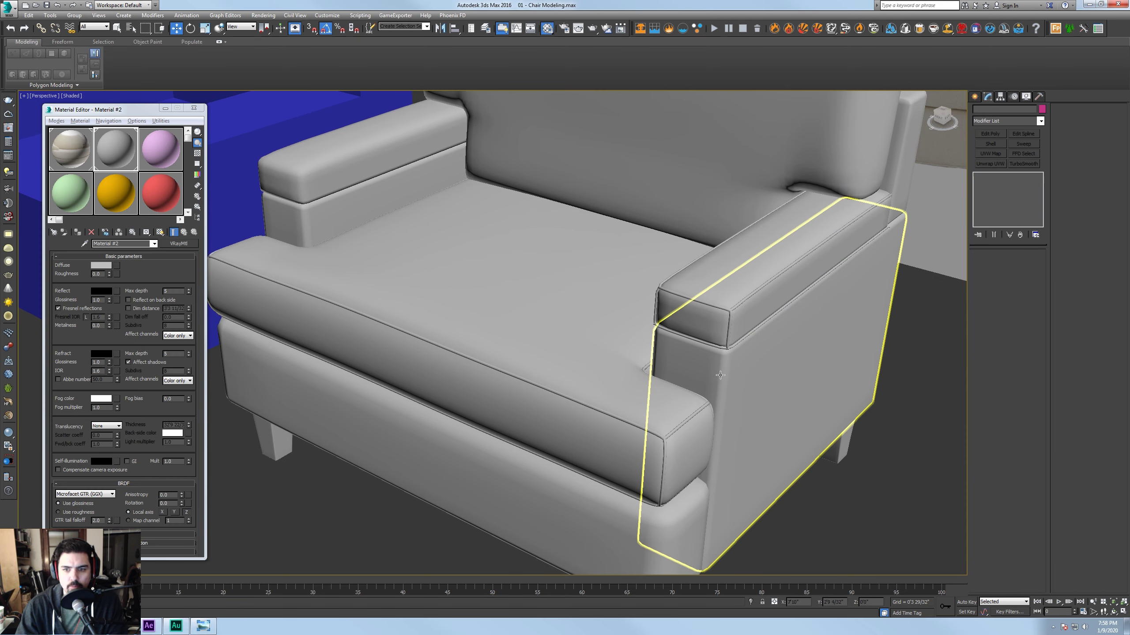
{"action": "scroll", "coordinate": [719, 376], "scroll_direction": "down", "scroll_amount": 5}
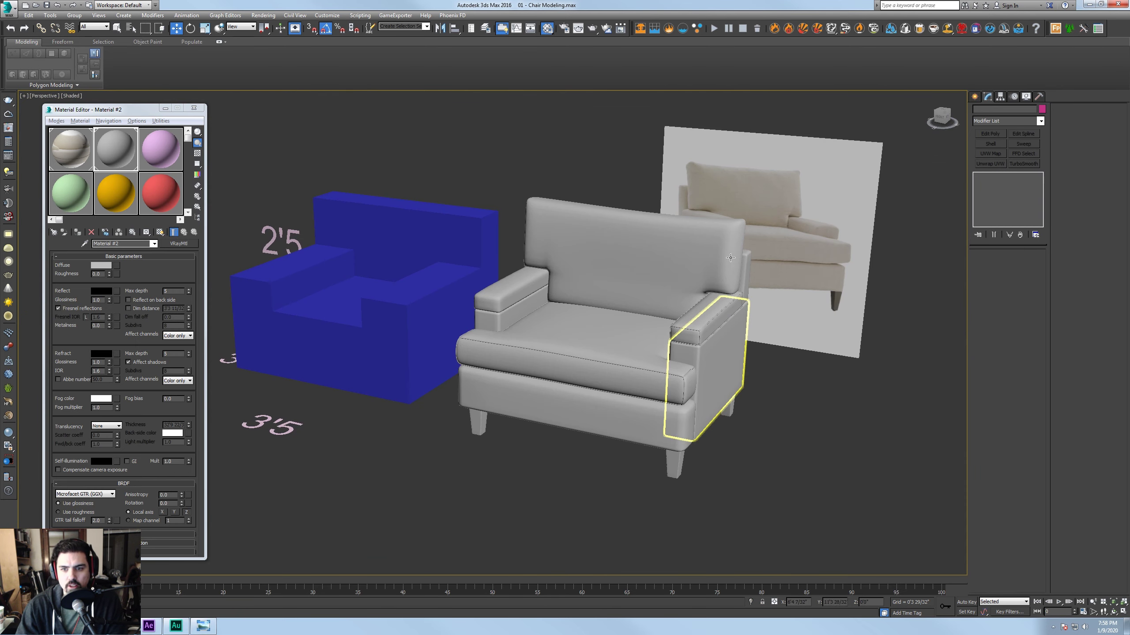
Select the chair's back cushion and isolate it
{"action": "left_click", "coordinate": [645, 279]}
{"action": "scroll", "coordinate": [645, 279], "scroll_direction": "up", "scroll_amount": 8}
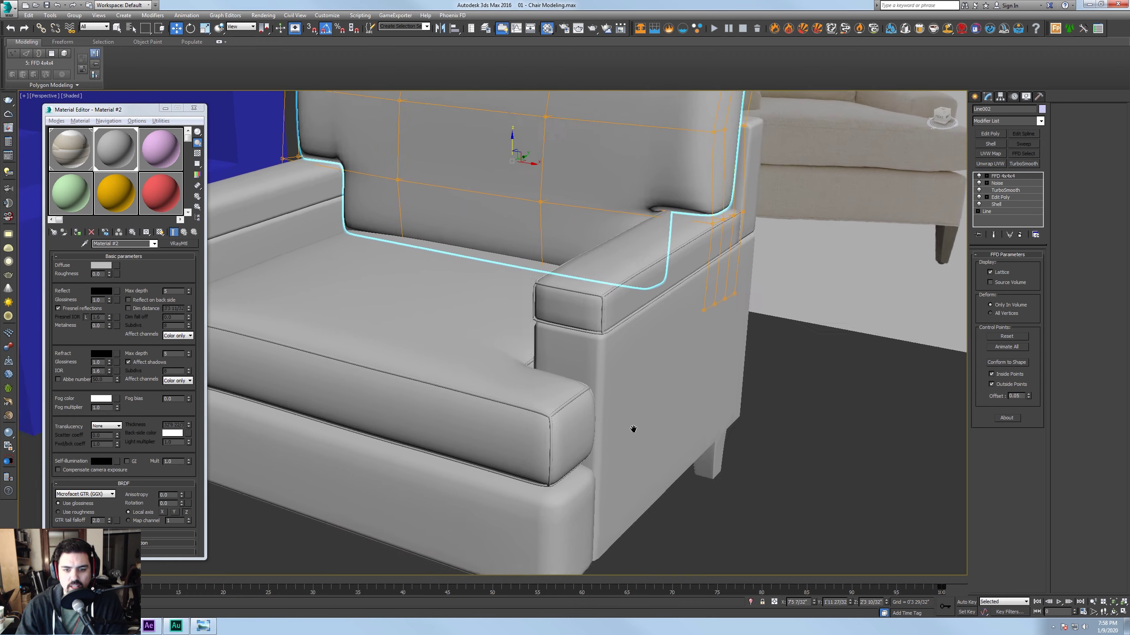
{"action": "middle_click_drag", "start_coordinate": [646, 393], "coordinate": [694, 342]}
{"action": "left_click", "coordinate": [631, 405]}
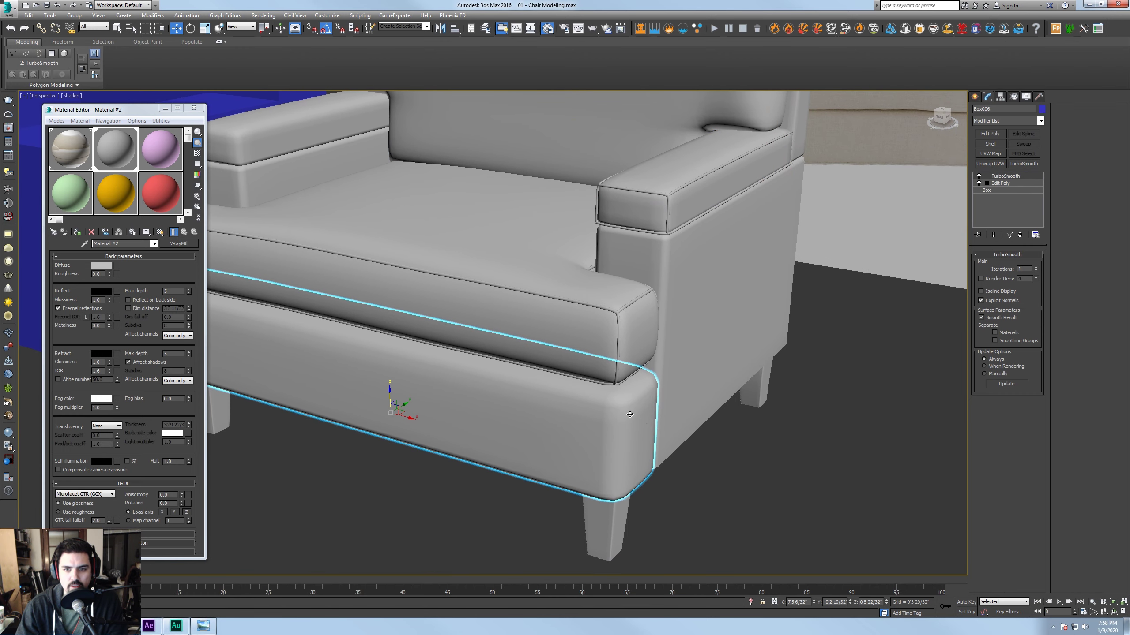
{"action": "middle_click_drag", "start_coordinate": [612, 251], "coordinate": [611, 393]}
{"action": "left_click", "coordinate": [640, 207]}
{"action": "middle_click_drag", "start_coordinate": [640, 207], "coordinate": [634, 332], "text": "alt"}
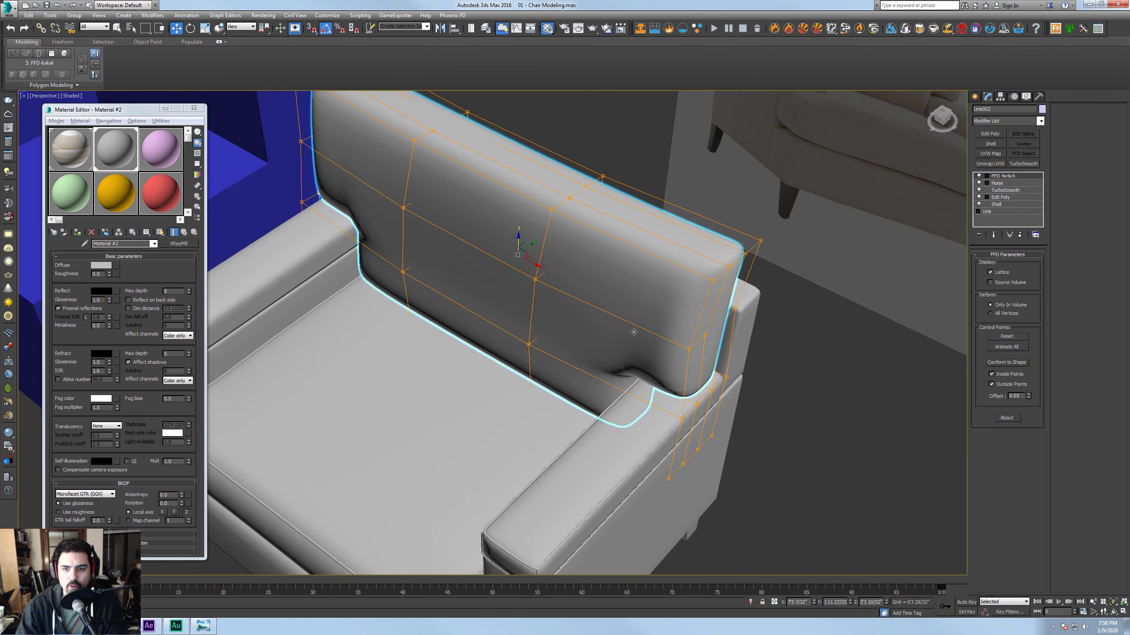
{"action": "right_click", "coordinate": [622, 253]}
{"action": "left_click", "coordinate": [644, 180]}
{"action": "key", "text": "F3"}
{"action": "key", "text": "F3"}
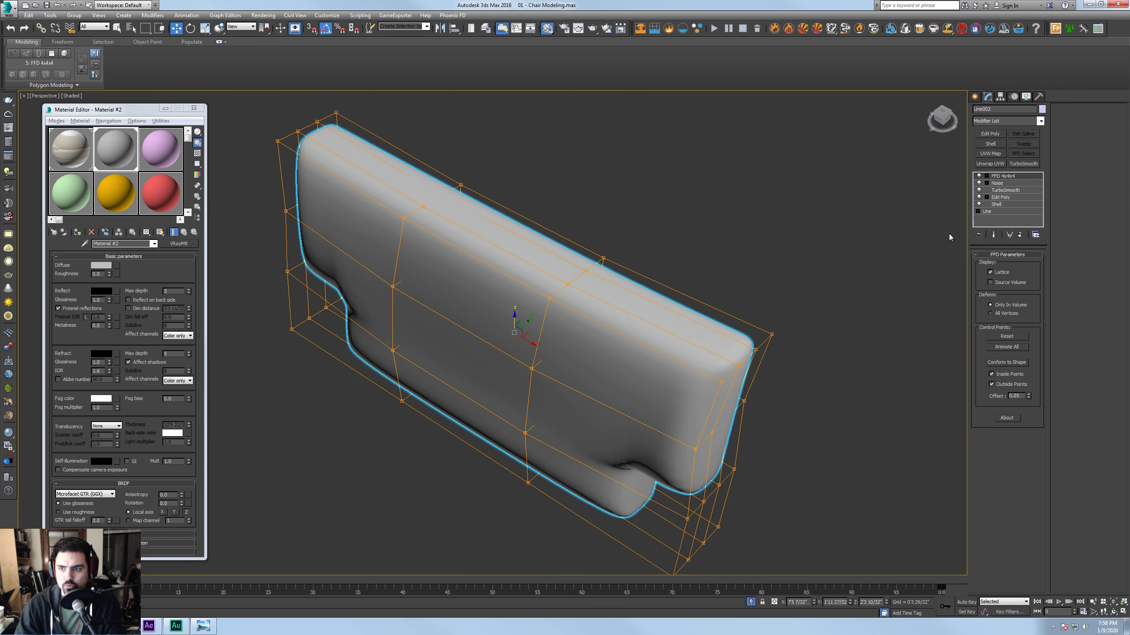
Add an Edit Poly modifier on top of the back cushion's FFD 4x4x4 and display its edged faces
{"action": "left_click", "coordinate": [989, 134]}
{"action": "middle_click_drag", "start_coordinate": [708, 288], "coordinate": [662, 311], "text": "alt"}
{"action": "key", "text": "F4"}
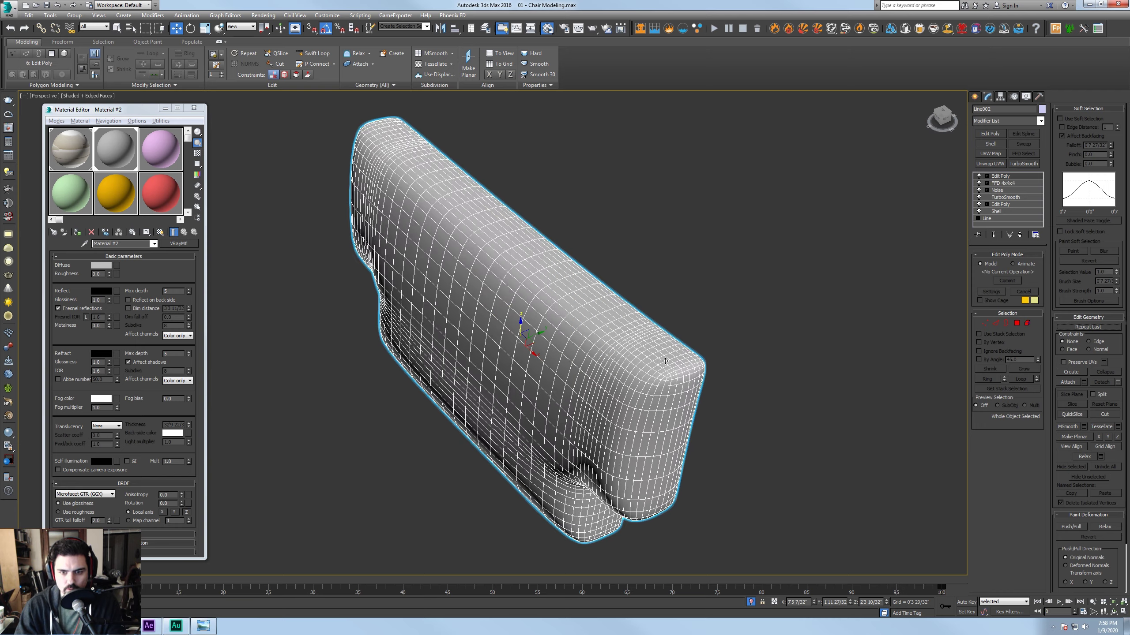
Select the seam edge loops running from the back cushion's upper corner along its top and side
{"action": "scroll", "coordinate": [632, 290], "scroll_direction": "up", "scroll_amount": 5}
{"action": "scroll", "coordinate": [632, 289], "scroll_direction": "up", "scroll_amount": 6}
{"action": "key", "text": "2"}
{"action": "double_click", "coordinate": [586, 256]}
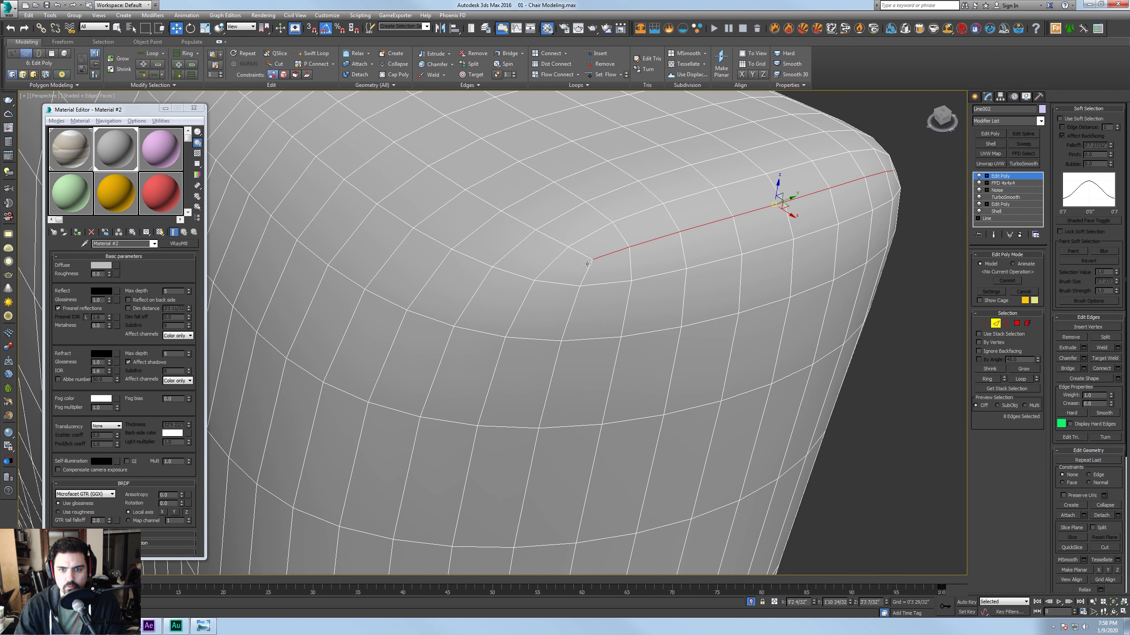
{"action": "left_click", "coordinate": [586, 256]}
{"action": "key", "text": "ctrl+z"}
{"action": "double_click", "coordinate": [588, 266], "text": "ctrl"}
{"action": "double_click", "coordinate": [580, 253], "text": "ctrl"}
{"action": "middle_click_drag", "start_coordinate": [661, 280], "coordinate": [595, 288], "text": "alt"}
{"action": "double_click", "coordinate": [403, 319], "text": "ctrl"}
{"action": "double_click", "coordinate": [401, 326], "text": "ctrl"}
{"action": "scroll", "coordinate": [402, 325], "scroll_direction": "down", "scroll_amount": 5}
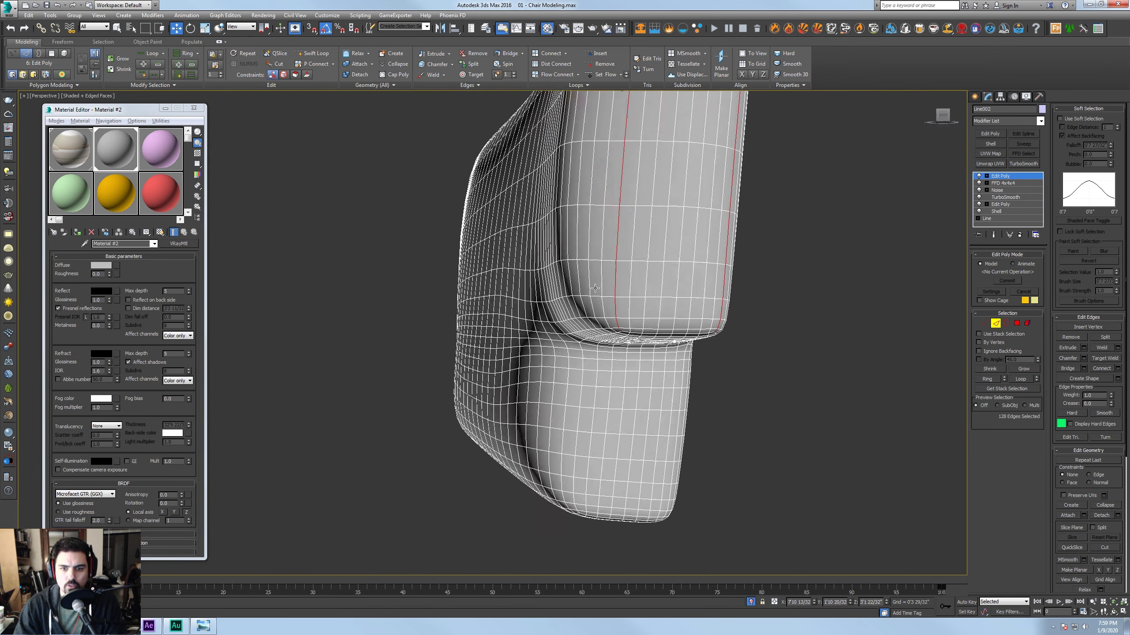
Add the seam edges around the back cushion's armrest notch and along its lower side to the selection
{"action": "scroll", "coordinate": [595, 288], "scroll_direction": "up", "scroll_amount": 6}
{"action": "left_click", "coordinate": [633, 229], "text": "ctrl"}
{"action": "double_click", "coordinate": [632, 229], "text": "ctrl"}
{"action": "double_click", "coordinate": [613, 229], "text": "ctrl"}
{"action": "middle_click_drag", "start_coordinate": [685, 255], "coordinate": [560, 267], "text": "alt"}
{"action": "double_click", "coordinate": [484, 271], "text": "ctrl"}
{"action": "double_click", "coordinate": [474, 331], "text": "ctrl"}
{"action": "double_click", "coordinate": [540, 221], "text": "ctrl"}
{"action": "middle_click_drag", "start_coordinate": [540, 220], "coordinate": [620, 346], "text": "alt"}
{"action": "double_click", "coordinate": [567, 208], "text": "ctrl"}
{"action": "double_click", "coordinate": [549, 206], "text": "ctrl"}
{"action": "double_click", "coordinate": [809, 285], "text": "ctrl"}
Add the seam edge loops along the back cushion's lower part and opposite side to the selection
{"action": "middle_click_drag", "start_coordinate": [808, 284], "coordinate": [533, 307], "text": "alt"}
{"action": "scroll", "coordinate": [576, 331], "scroll_direction": "up", "scroll_amount": 4}
{"action": "middle_click_drag", "start_coordinate": [629, 254], "coordinate": [596, 318]}
{"action": "scroll", "coordinate": [652, 323], "scroll_direction": "up", "scroll_amount": 2}
{"action": "double_click", "coordinate": [705, 299], "text": "ctrl"}
{"action": "scroll", "coordinate": [657, 311], "scroll_direction": "up", "scroll_amount": 3}
{"action": "double_click", "coordinate": [596, 318], "text": "ctrl"}
{"action": "scroll", "coordinate": [561, 324], "scroll_direction": "up", "scroll_amount": 3}
{"action": "scroll", "coordinate": [561, 324], "scroll_direction": "down", "scroll_amount": 4}
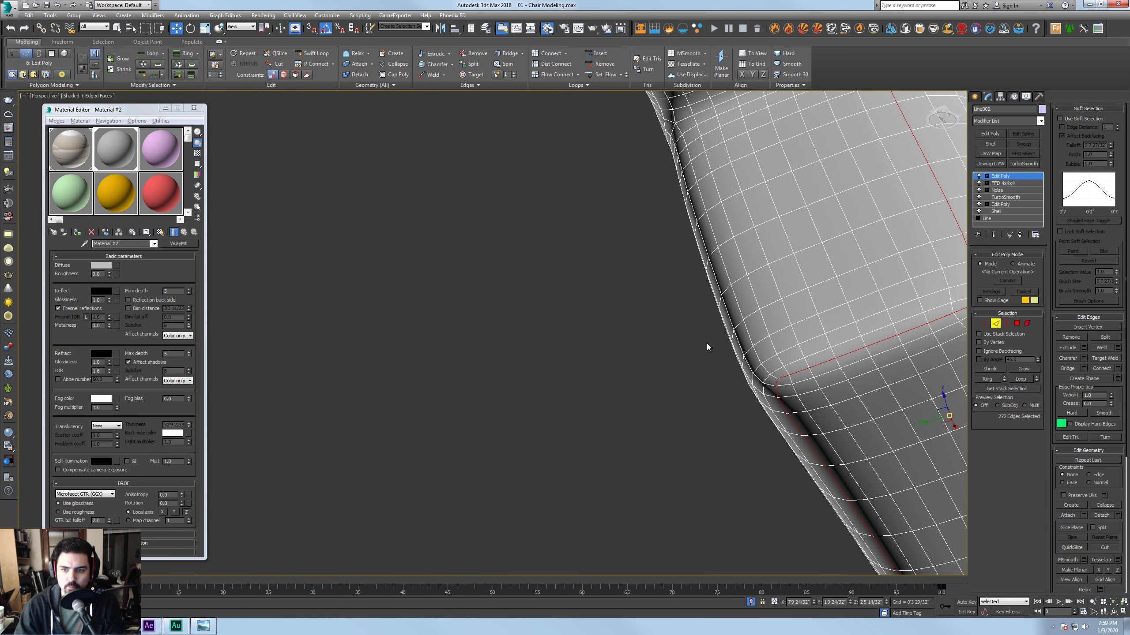
{"action": "double_click", "coordinate": [773, 376], "text": "ctrl"}
{"action": "scroll", "coordinate": [773, 376], "scroll_direction": "down", "scroll_amount": 3}
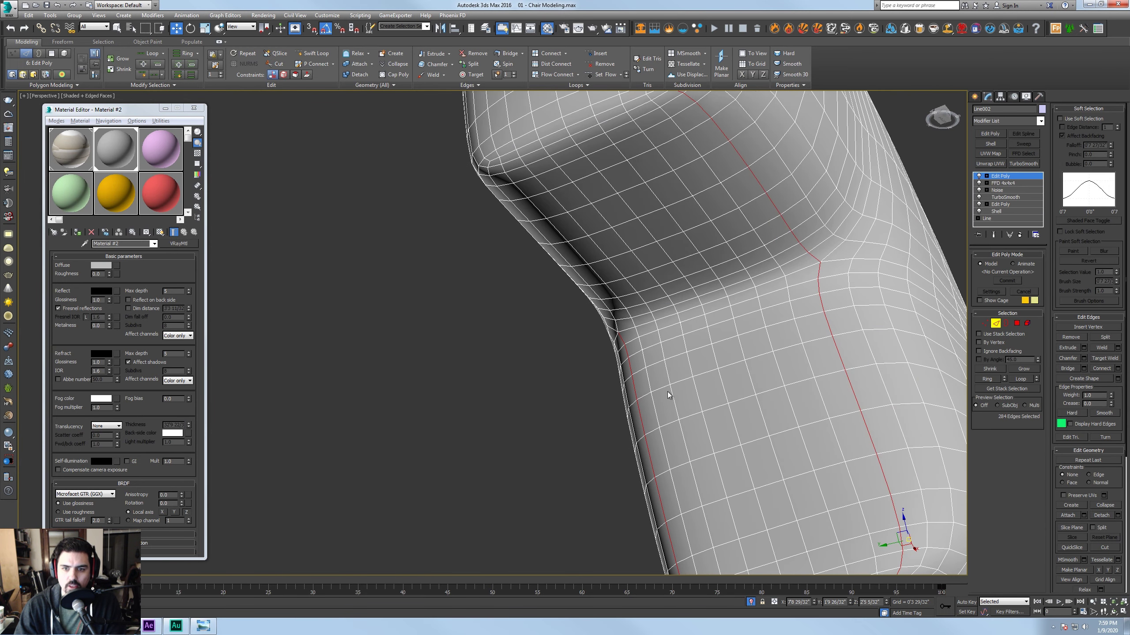
Add the remaining seam edges around the opposite armrest notch of the back cushion to the selection
{"action": "double_click", "coordinate": [617, 327], "text": "ctrl"}
{"action": "middle_click_drag", "start_coordinate": [533, 226], "coordinate": [578, 335]}
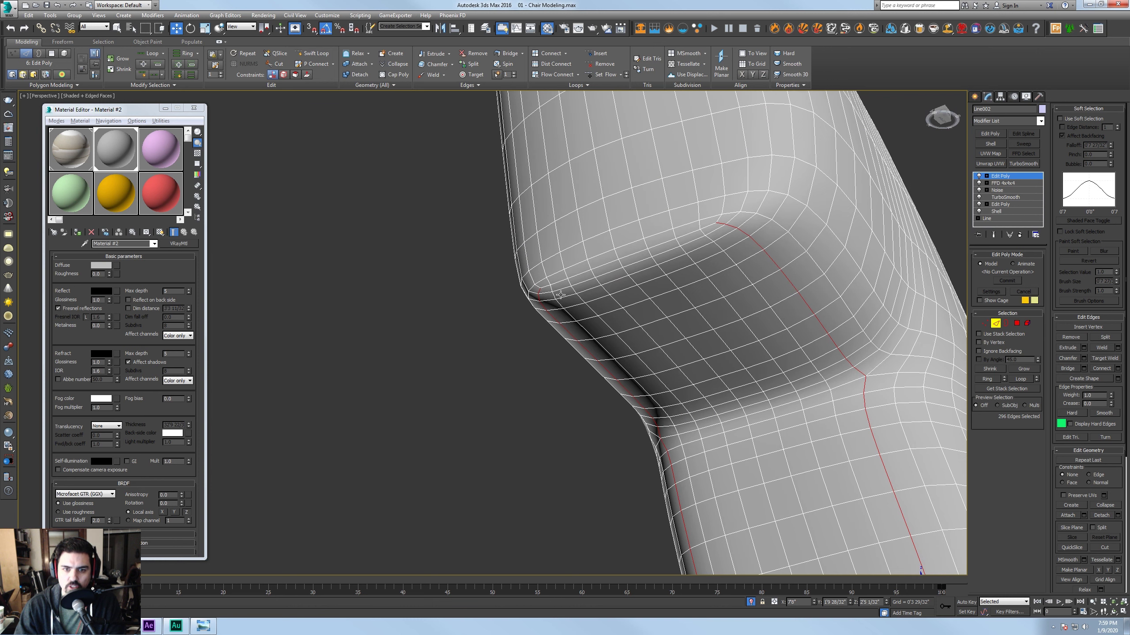
{"action": "double_click", "coordinate": [543, 285], "text": "ctrl"}
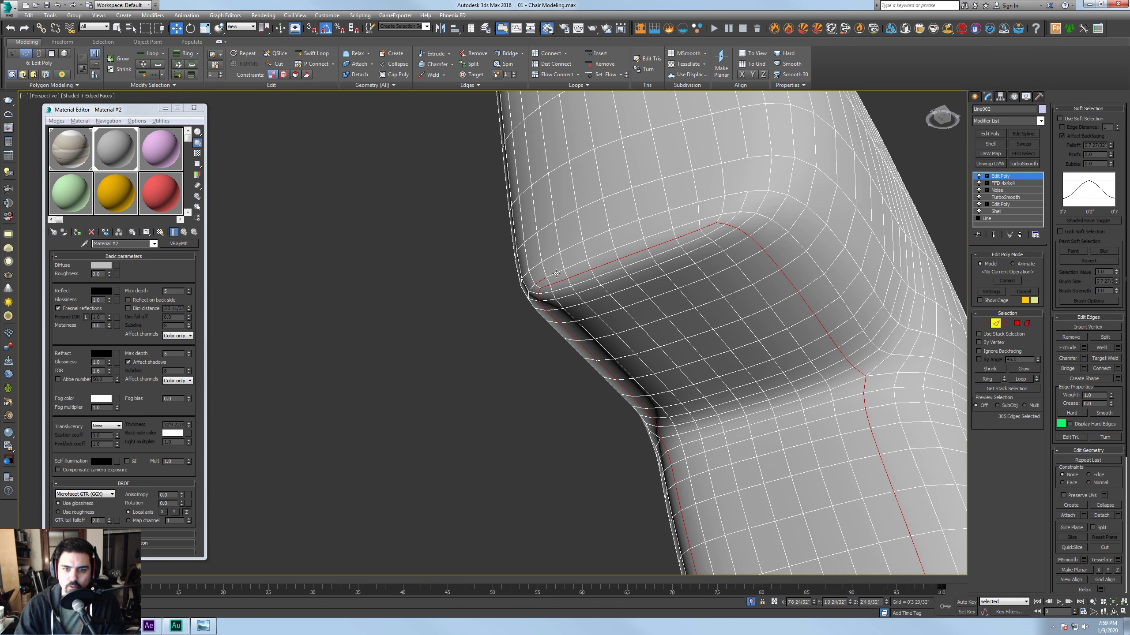
{"action": "double_click", "coordinate": [536, 287], "text": "ctrl"}
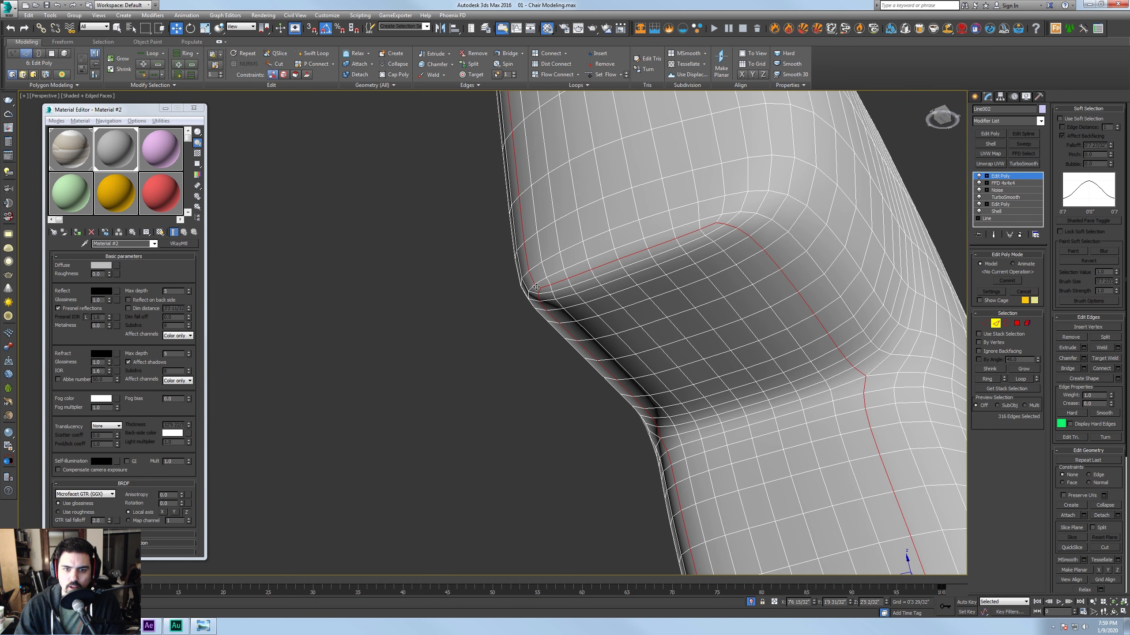
{"action": "double_click", "coordinate": [718, 222], "text": "ctrl"}
{"action": "middle_click_drag", "start_coordinate": [718, 221], "coordinate": [632, 366], "text": "alt"}
{"action": "double_click", "coordinate": [744, 377], "text": "ctrl"}
{"action": "middle_click_drag", "start_coordinate": [744, 377], "coordinate": [679, 289], "text": "alt"}
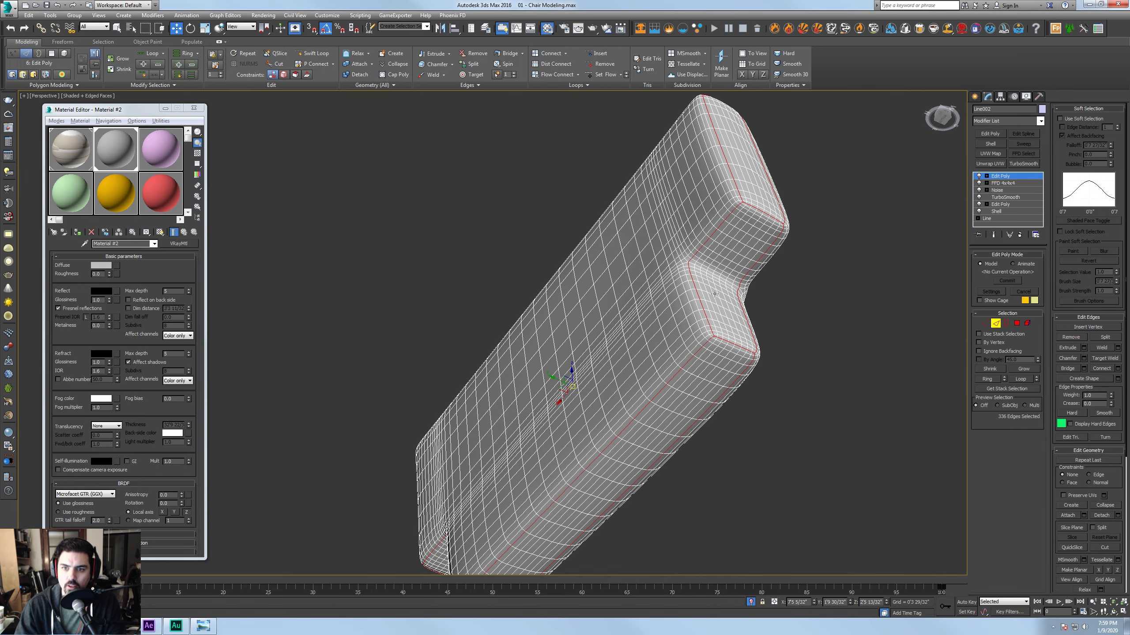
Create a spline shape from the back cushion's selected seam edges and paste the copied Sweep modifier onto it
{"action": "middle_click_drag", "start_coordinate": [662, 336], "coordinate": [795, 436], "text": "alt"}
{"action": "left_click_drag", "start_coordinate": [405, 439], "coordinate": [313, 409], "text": "alt"}
{"action": "middle_click_drag", "start_coordinate": [822, 438], "coordinate": [711, 409], "text": "alt"}
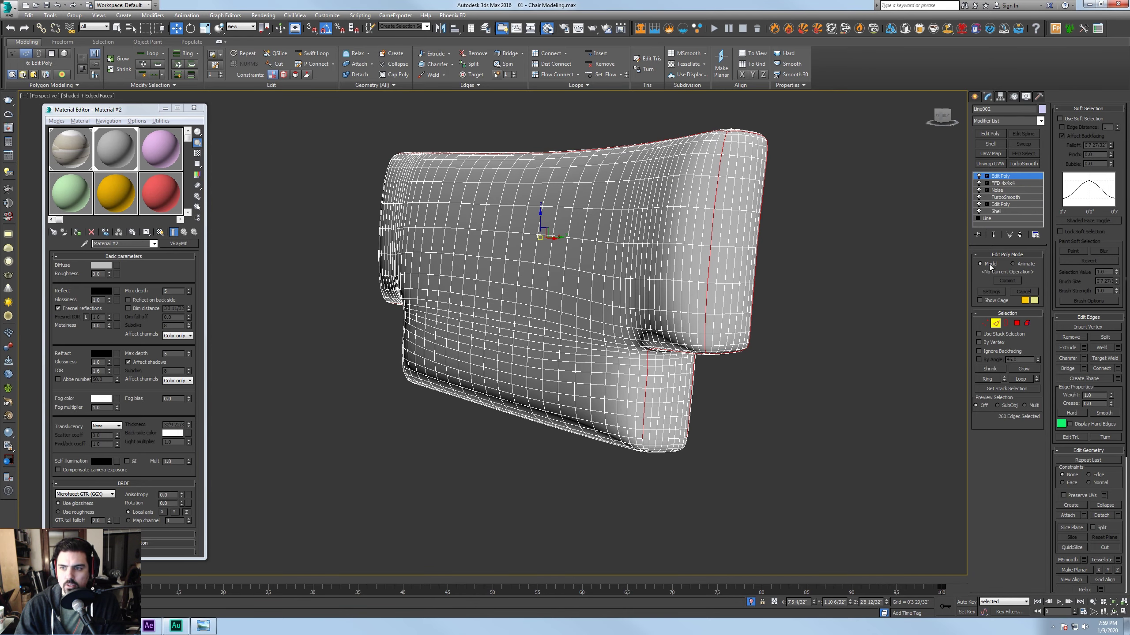
{"action": "left_click", "coordinate": [1082, 379]}
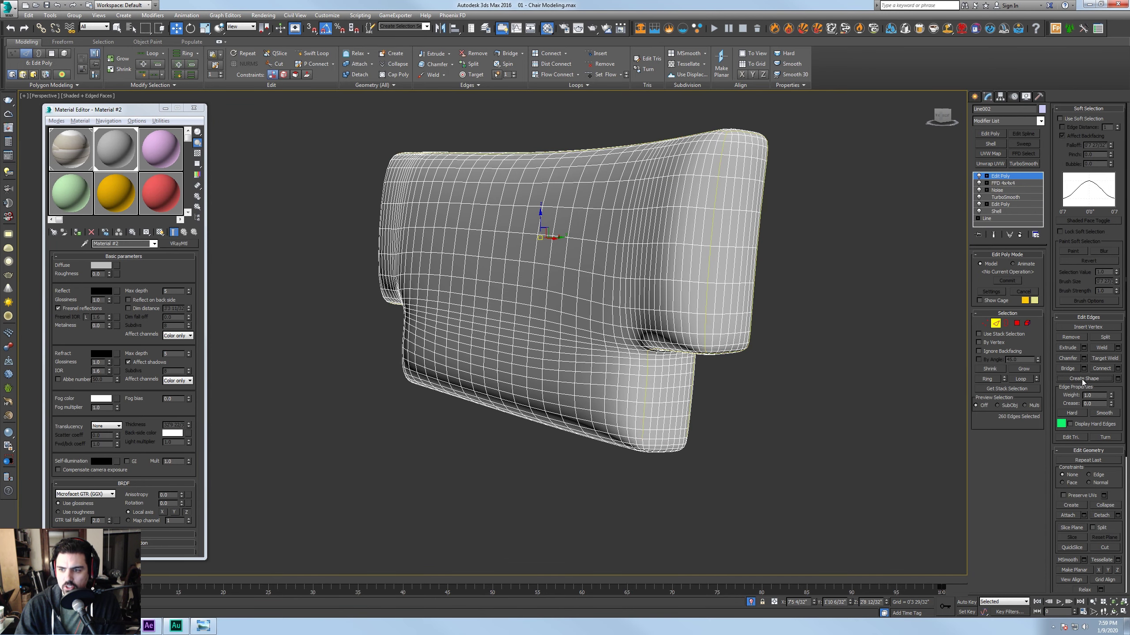
{"action": "left_click", "coordinate": [997, 325]}
{"action": "left_click", "coordinate": [766, 139]}
{"action": "right_click", "coordinate": [1015, 176]}
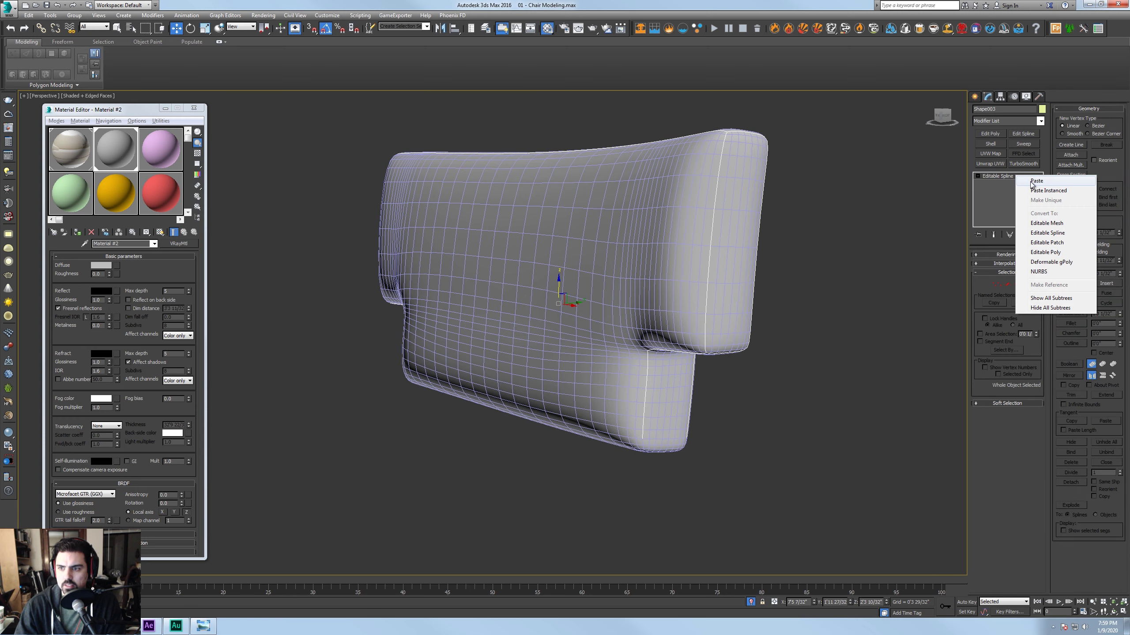
{"action": "left_click", "coordinate": [1035, 181]}
End the back cushion's isolation and turn off edged faces to show the whole chair
{"action": "right_click", "coordinate": [809, 328]}
{"action": "left_click", "coordinate": [763, 187]}
{"action": "left_click", "coordinate": [810, 426]}
{"action": "middle_click_drag", "start_coordinate": [810, 425], "coordinate": [762, 378], "text": "alt"}
{"action": "key", "text": "F4"}
{"action": "middle_click_drag", "start_coordinate": [725, 437], "coordinate": [730, 405]}
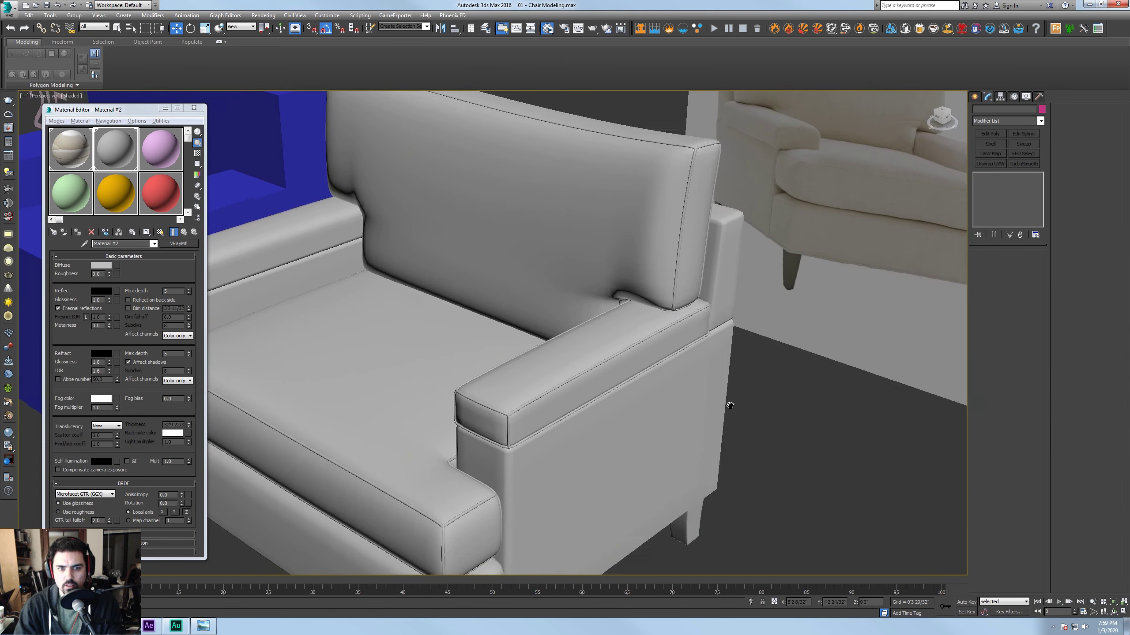
{"action": "scroll", "coordinate": [701, 393], "scroll_direction": "down", "scroll_amount": 8}
{"action": "mouse_move", "coordinate": [711, 366]}
{"action": "middle_mouse_down", "text": "alt"}
{"action": "mouse_move", "coordinate": [741, 361]}
{"action": "mouse_move", "coordinate": [681, 363]}
{"action": "mouse_move", "coordinate": [694, 362]}
{"action": "middle_mouse_up", "text": "alt"}
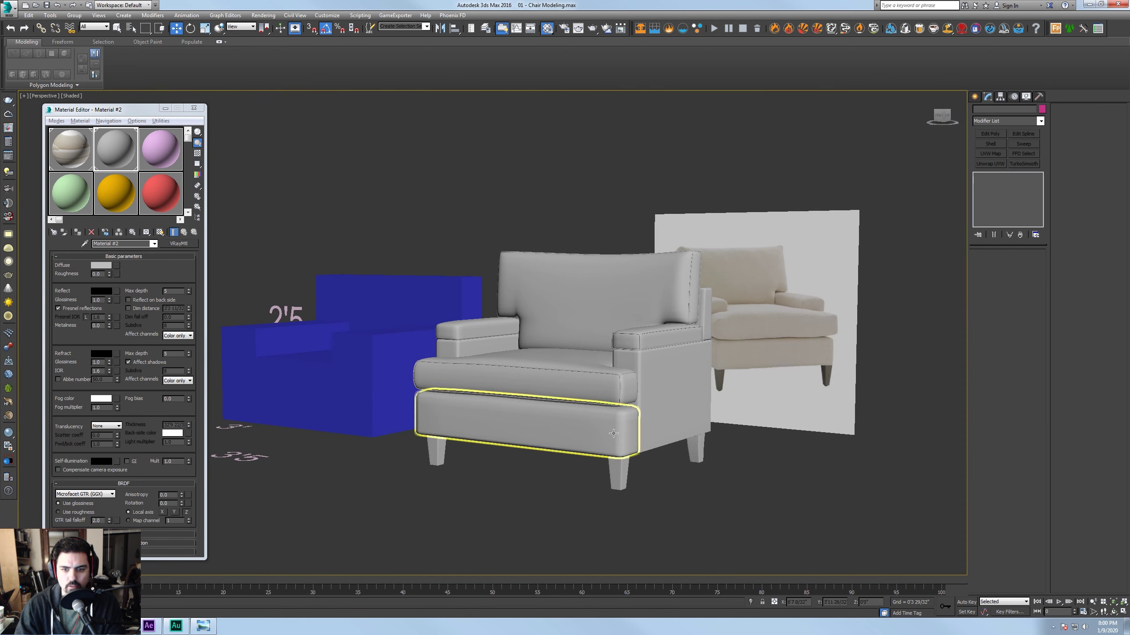
Add an Edit Poly modifier to the front base panel, isolate it with edged faces, and enter edge selection
{"action": "left_click", "coordinate": [613, 433]}
{"action": "scroll", "coordinate": [539, 400], "scroll_direction": "up", "scroll_amount": 6}
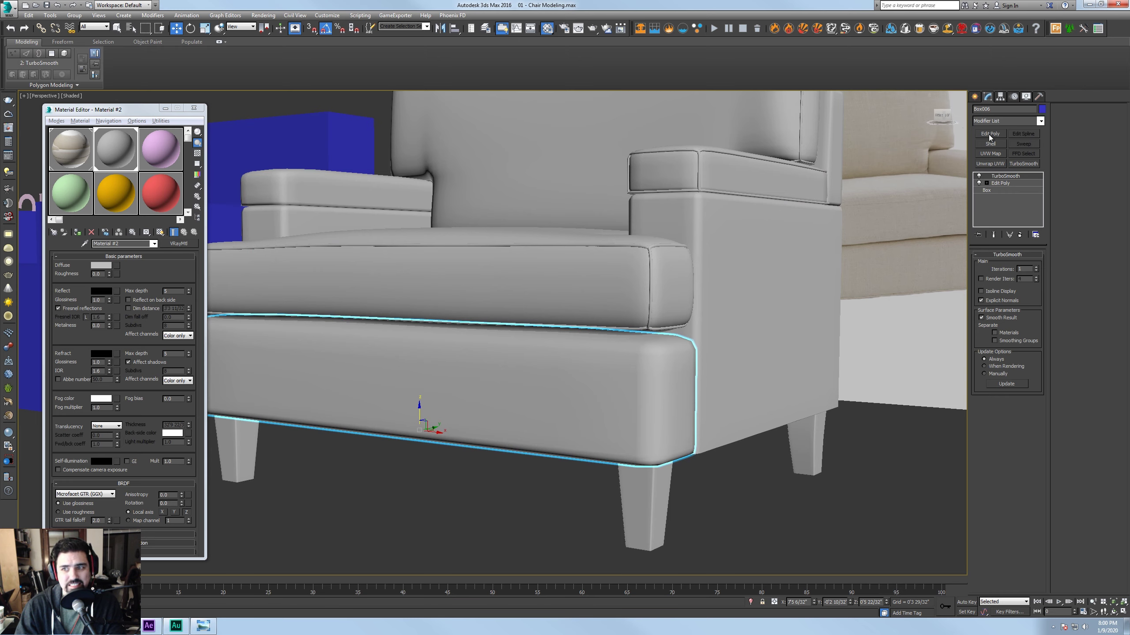
{"action": "left_click", "coordinate": [990, 135]}
{"action": "scroll", "coordinate": [734, 265], "scroll_direction": "down", "scroll_amount": 3}
{"action": "right_click", "coordinate": [617, 376]}
{"action": "left_click", "coordinate": [656, 361]}
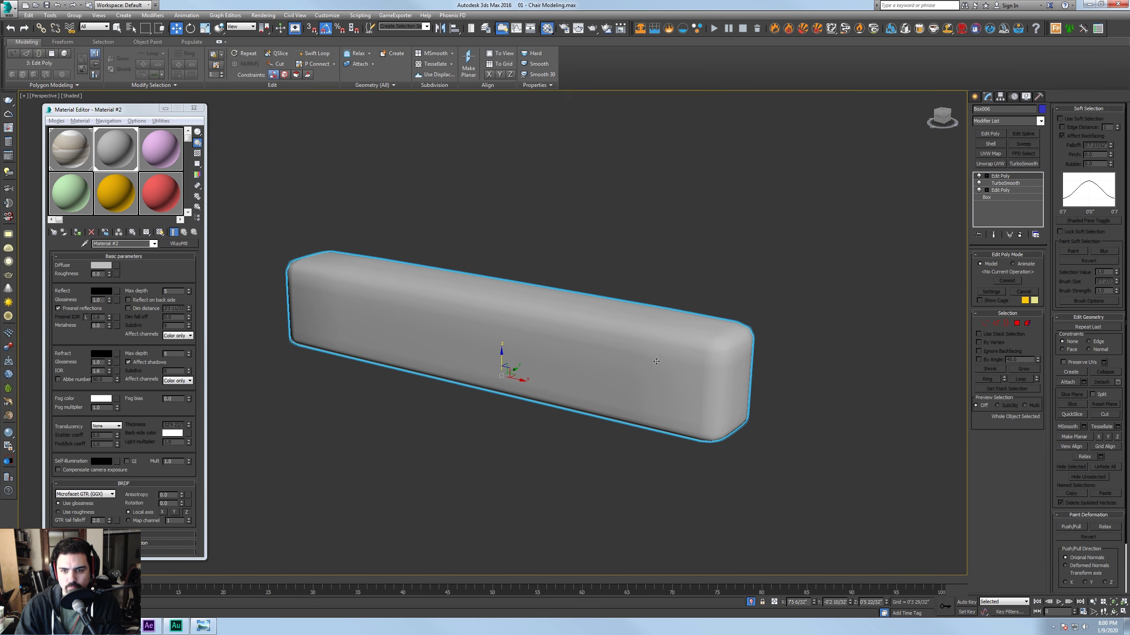
{"action": "key", "text": "F4"}
{"action": "mouse_move", "coordinate": [738, 381]}
{"action": "middle_mouse_down", "text": "alt"}
{"action": "mouse_move", "coordinate": [724, 364]}
{"action": "mouse_move", "coordinate": [729, 376]}
{"action": "middle_mouse_up", "text": "alt"}
{"action": "key", "text": "2"}
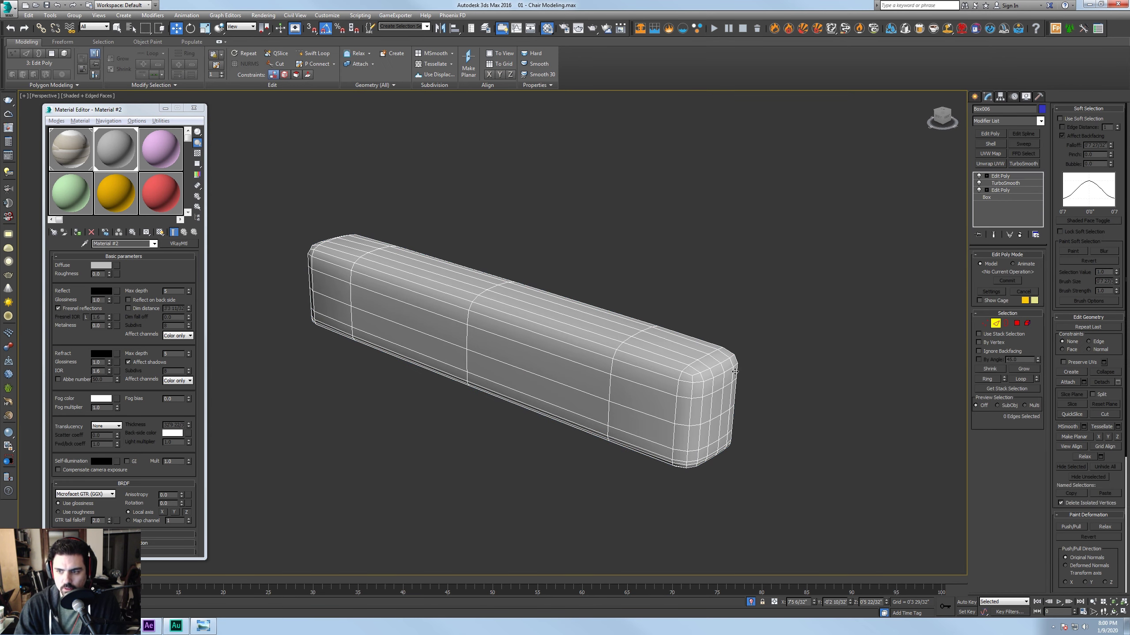
Select the seam edge loops along the base panel's top and around its end corners
{"action": "scroll", "coordinate": [714, 381], "scroll_direction": "up", "scroll_amount": 3}
{"action": "double_click", "coordinate": [679, 376]}
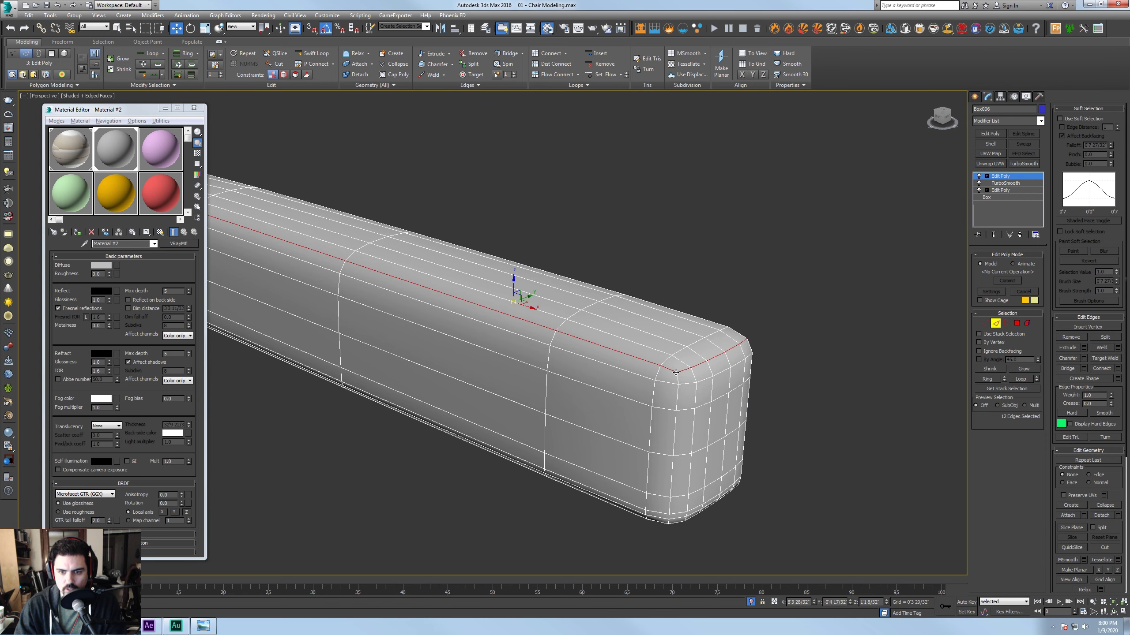
{"action": "double_click", "coordinate": [679, 378], "text": "ctrl"}
{"action": "middle_click_drag", "start_coordinate": [686, 385], "coordinate": [634, 387], "text": "alt"}
{"action": "double_click", "coordinate": [602, 403], "text": "ctrl"}
{"action": "double_click", "coordinate": [599, 407], "text": "ctrl"}
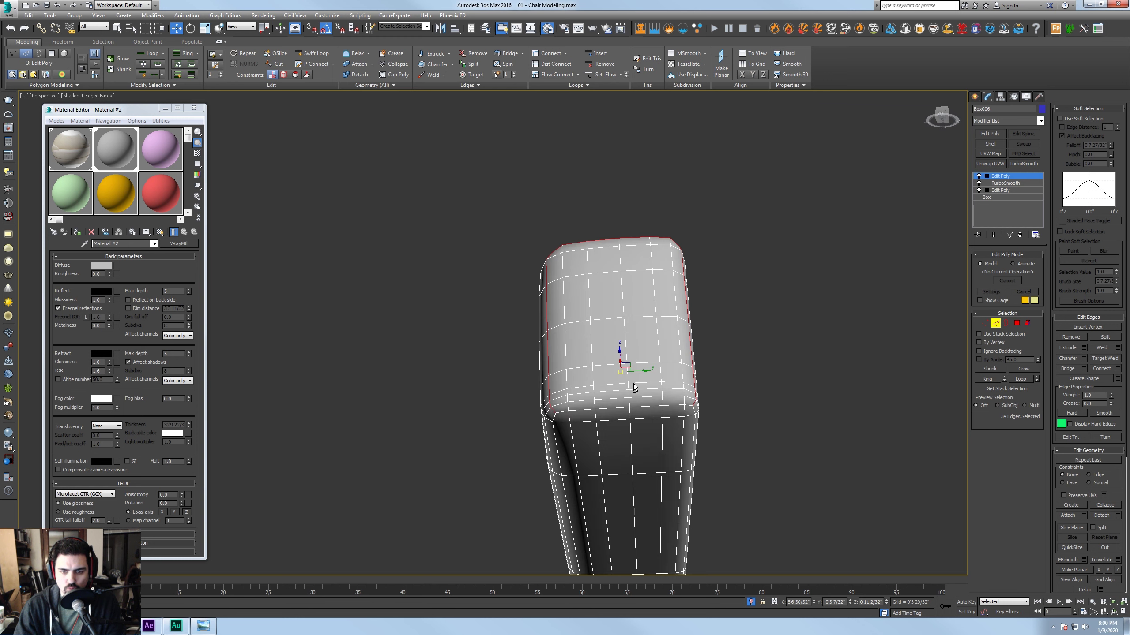
{"action": "double_click", "coordinate": [562, 412], "text": "ctrl"}
{"action": "double_click", "coordinate": [555, 416], "text": "ctrl"}
{"action": "double_click", "coordinate": [690, 411], "text": "ctrl"}
Add the base panel's bottom seam edges and its remaining corner edges to the selection
{"action": "middle_click_drag", "start_coordinate": [688, 456], "coordinate": [592, 311], "text": "alt"}
{"action": "middle_click_drag", "start_coordinate": [592, 312], "coordinate": [463, 499]}
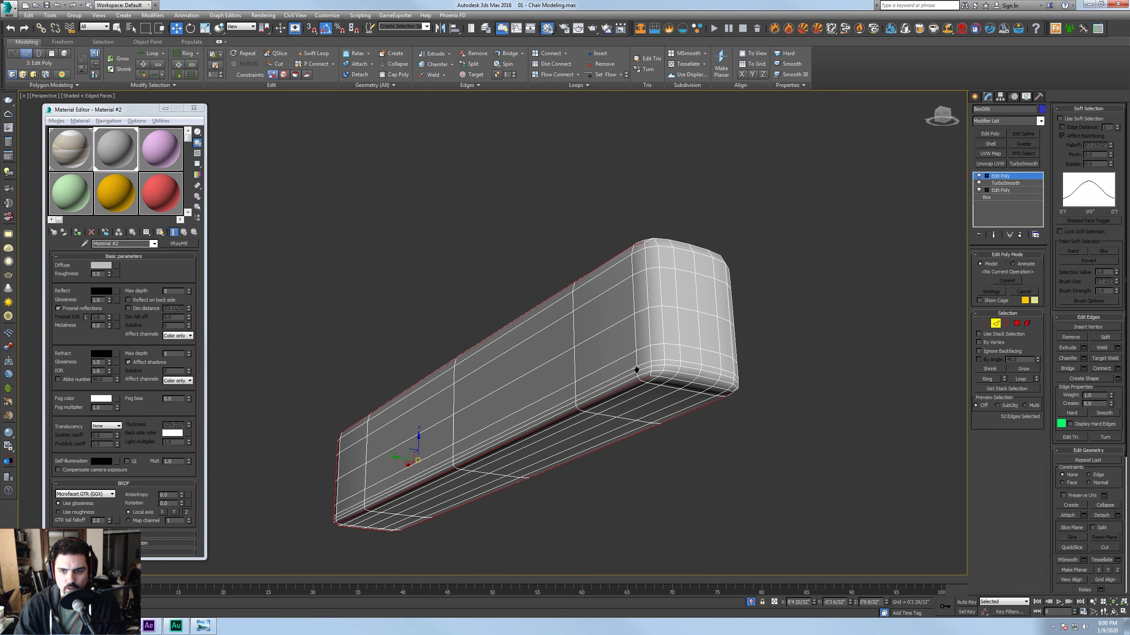
{"action": "scroll", "coordinate": [636, 368], "scroll_direction": "up", "scroll_amount": 4}
{"action": "double_click", "coordinate": [659, 385], "text": "ctrl"}
{"action": "double_click", "coordinate": [664, 389], "text": "ctrl"}
{"action": "middle_click_drag", "start_coordinate": [696, 394], "coordinate": [500, 412], "text": "alt"}
{"action": "middle_click_drag", "start_coordinate": [500, 413], "coordinate": [560, 366]}
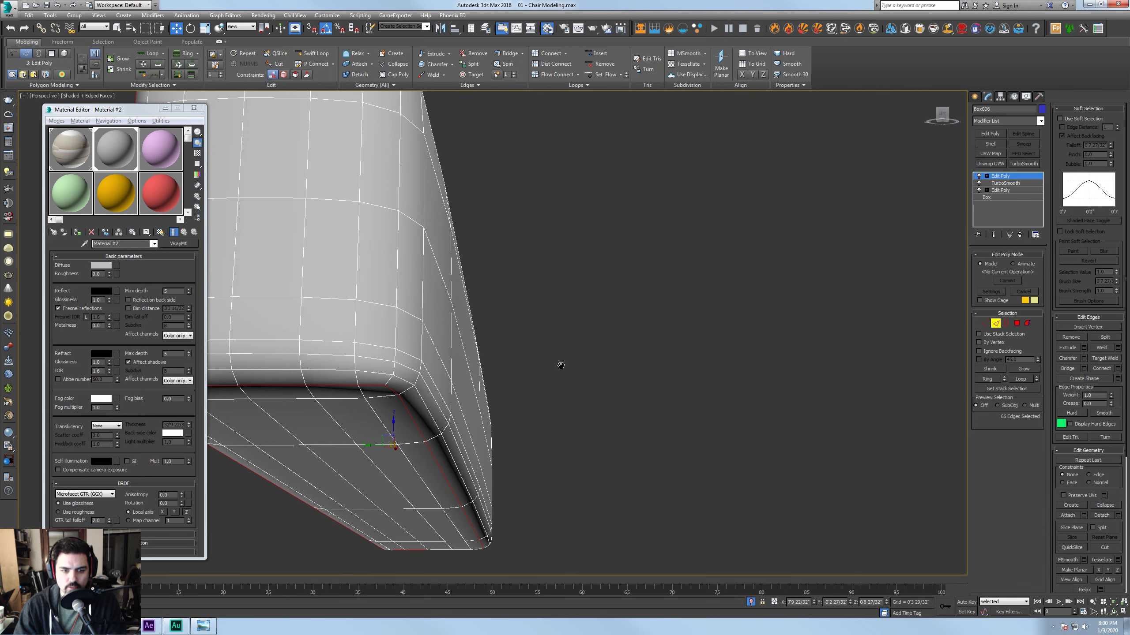
{"action": "double_click", "coordinate": [389, 381], "text": "ctrl"}
{"action": "middle_click_drag", "start_coordinate": [389, 381], "coordinate": [611, 353], "text": "alt"}
{"action": "left_click", "coordinate": [589, 364], "text": "ctrl"}
{"action": "double_click", "coordinate": [553, 363], "text": "ctrl"}
{"action": "scroll", "coordinate": [609, 360], "scroll_direction": "down", "scroll_amount": 3}
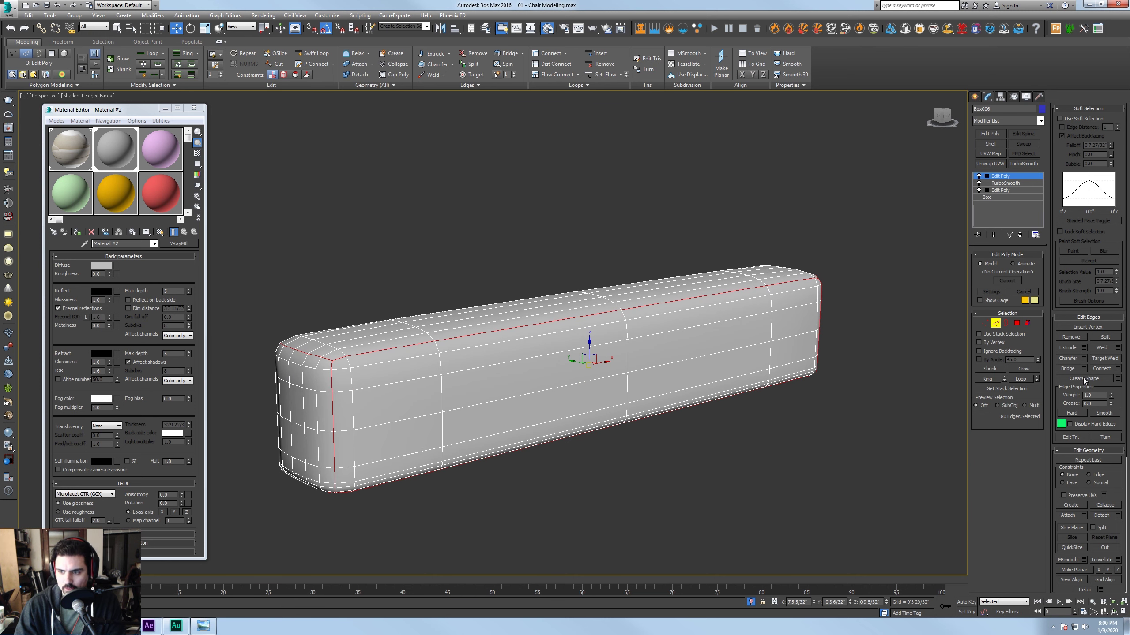
Create a spline shape from the base panel's selected edges and apply a Sweep modifier with a cylinder section
{"action": "left_click", "coordinate": [996, 324]}
{"action": "left_click", "coordinate": [854, 267]}
{"action": "left_click_drag", "start_coordinate": [854, 268], "coordinate": [786, 317]}
{"action": "left_click", "coordinate": [785, 317], "text": "alt"}
{"action": "left_click", "coordinate": [1022, 144]}
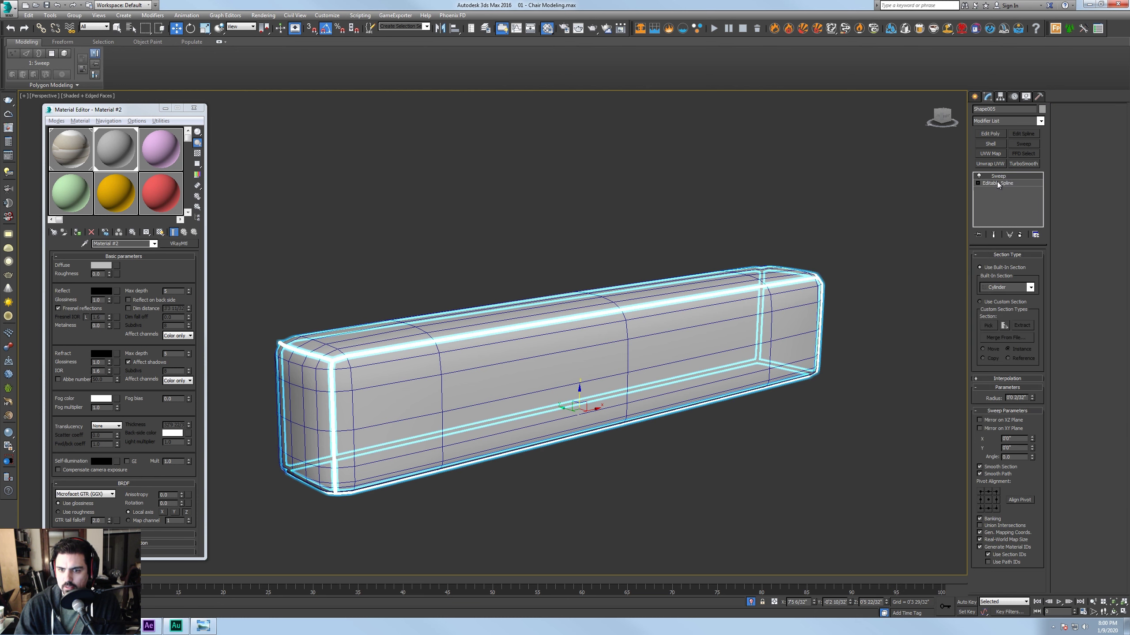
End the base panel's isolation and turn off edged faces to show the whole chair
{"action": "left_click", "coordinate": [854, 249]}
{"action": "right_click", "coordinate": [797, 283]}
{"action": "left_click", "coordinate": [814, 215]}
{"action": "middle_click_drag", "start_coordinate": [815, 215], "coordinate": [760, 275], "text": "alt"}
{"action": "key", "text": "F4"}
{"action": "middle_click_drag", "start_coordinate": [498, 427], "coordinate": [537, 444]}
{"action": "scroll", "coordinate": [492, 376], "scroll_direction": "down", "scroll_amount": 3}
{"action": "scroll", "coordinate": [607, 449], "scroll_direction": "down", "scroll_amount": 3}
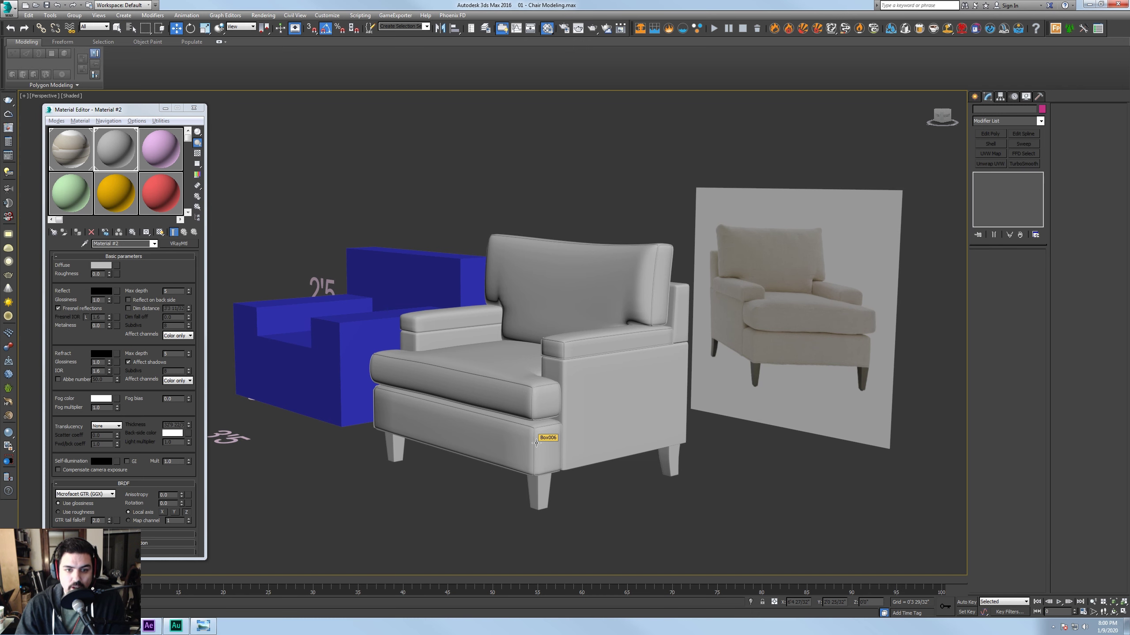
{"action": "left_click", "coordinate": [355, 407]}
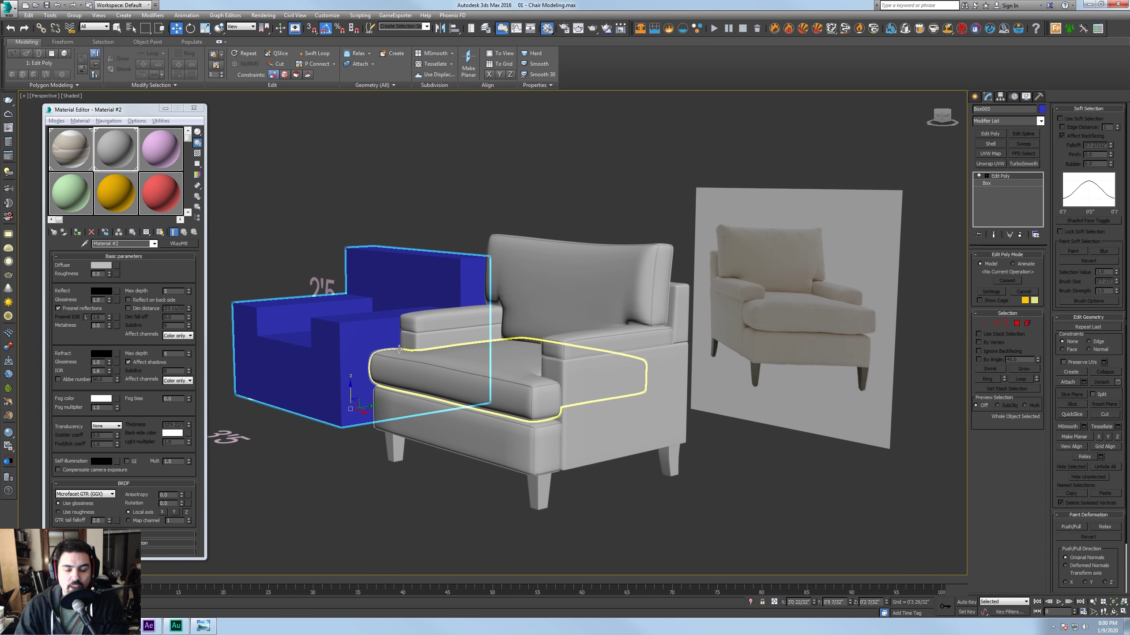
{"action": "middle_click_drag", "start_coordinate": [412, 385], "coordinate": [466, 382], "text": "alt"}
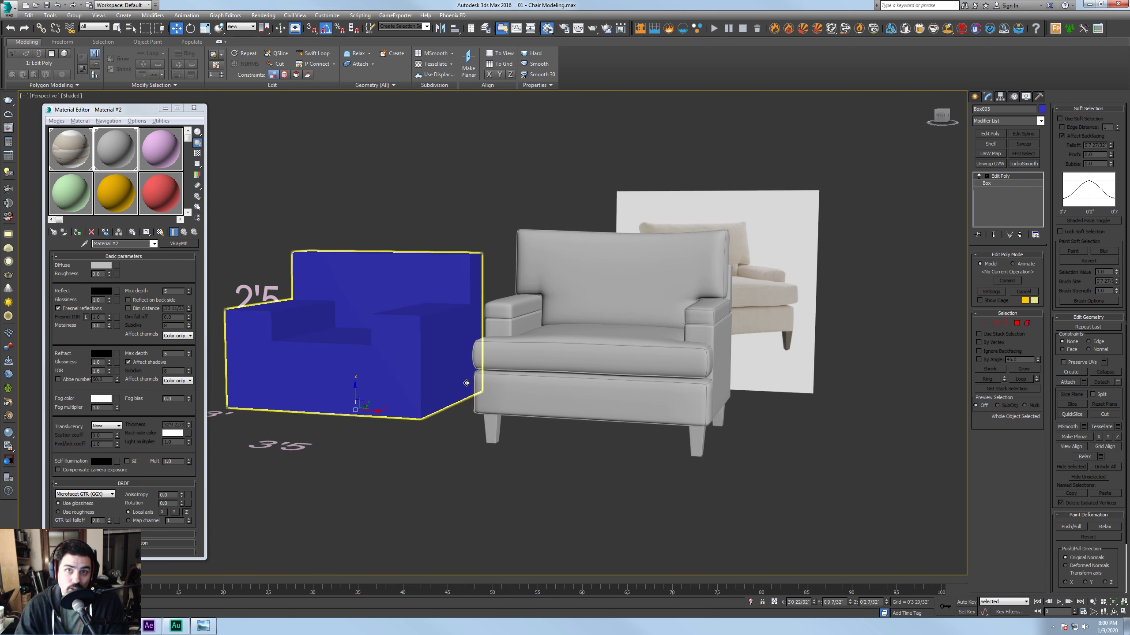
{"action": "left_click", "coordinate": [467, 384]}
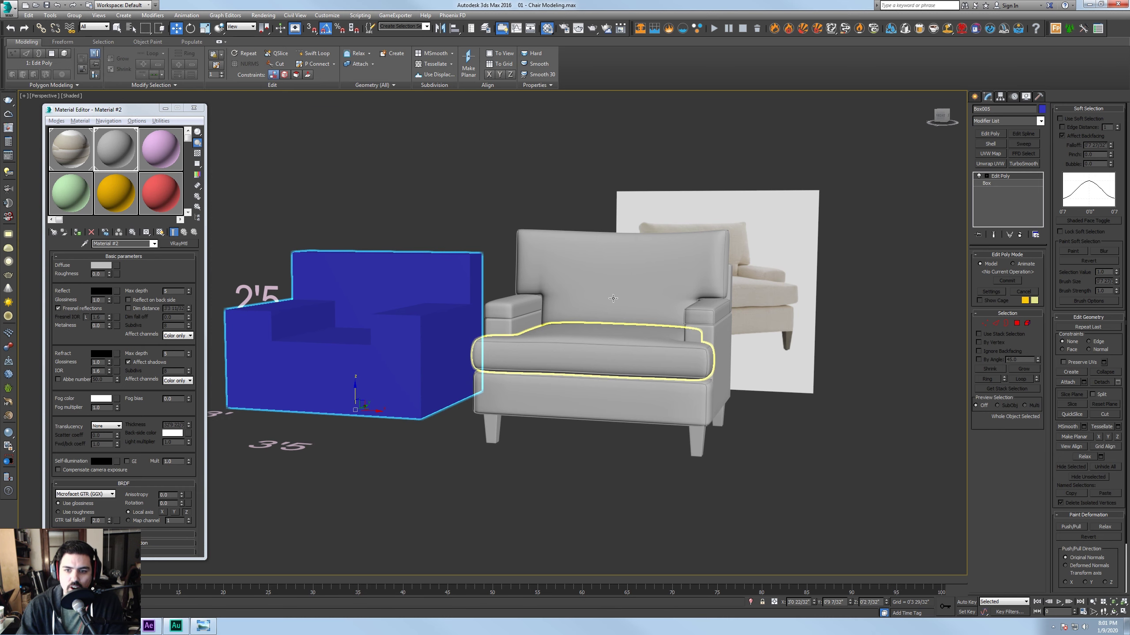
Delete the chair's old armrest and its pad on the side nearest the blue reference box
{"action": "middle_click_drag", "start_coordinate": [512, 352], "coordinate": [527, 387], "text": "alt"}
{"action": "left_click", "coordinate": [506, 337]}
{"action": "left_click", "coordinate": [506, 336]}
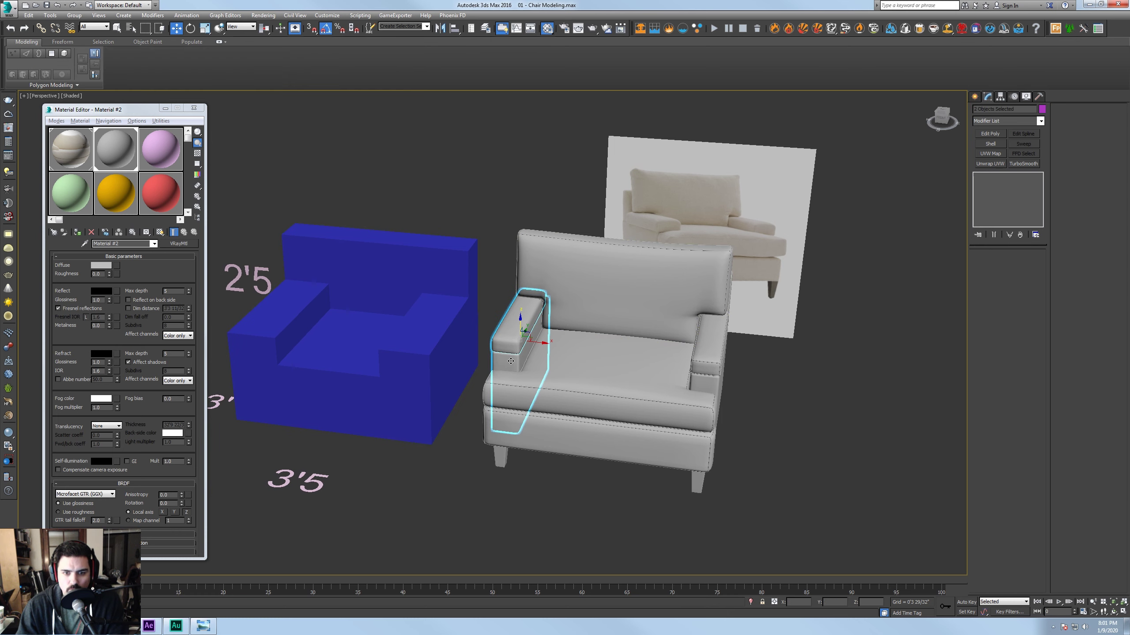
{"action": "key", "text": "Delete"}
Clone the finished armrest with its piped pad across to the opposite side of the chair
{"action": "middle_click_drag", "start_coordinate": [707, 332], "coordinate": [741, 343], "text": "alt"}
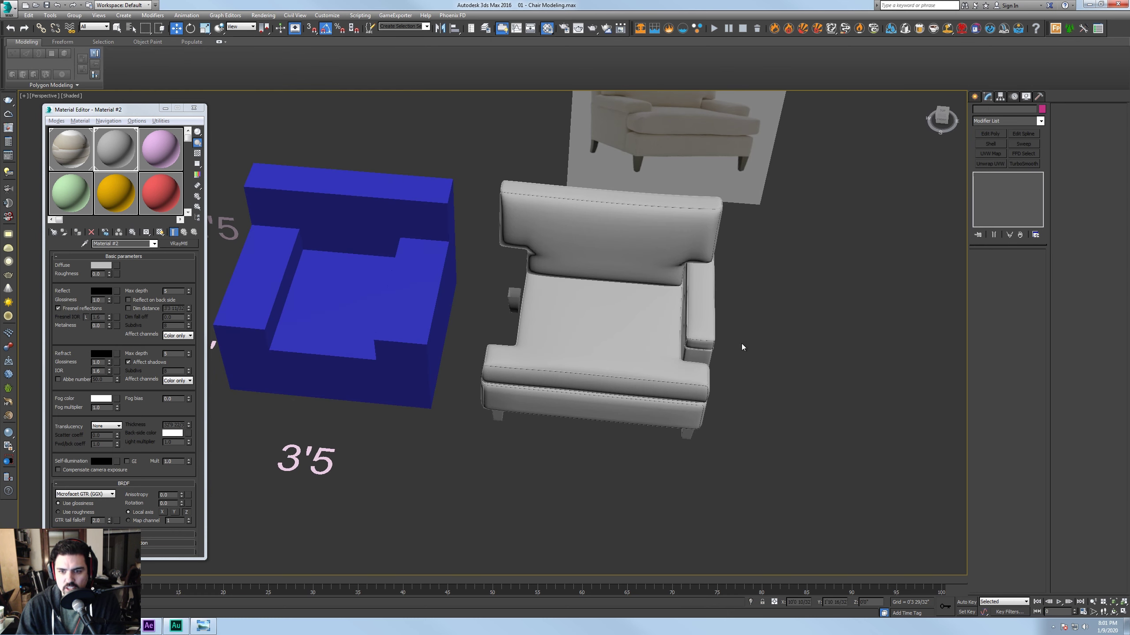
{"action": "left_click", "coordinate": [716, 310]}
{"action": "left_click_drag", "start_coordinate": [716, 310], "coordinate": [529, 294], "text": "shift"}
{"action": "left_click", "coordinate": [563, 350]}
{"action": "mouse_move", "coordinate": [570, 357]}
{"action": "middle_mouse_down", "text": "alt"}
{"action": "mouse_move", "coordinate": [748, 453]}
{"action": "mouse_move", "coordinate": [753, 436]}
{"action": "mouse_move", "coordinate": [752, 457]}
{"action": "middle_mouse_up", "text": "alt"}
{"action": "left_click", "coordinate": [752, 457]}
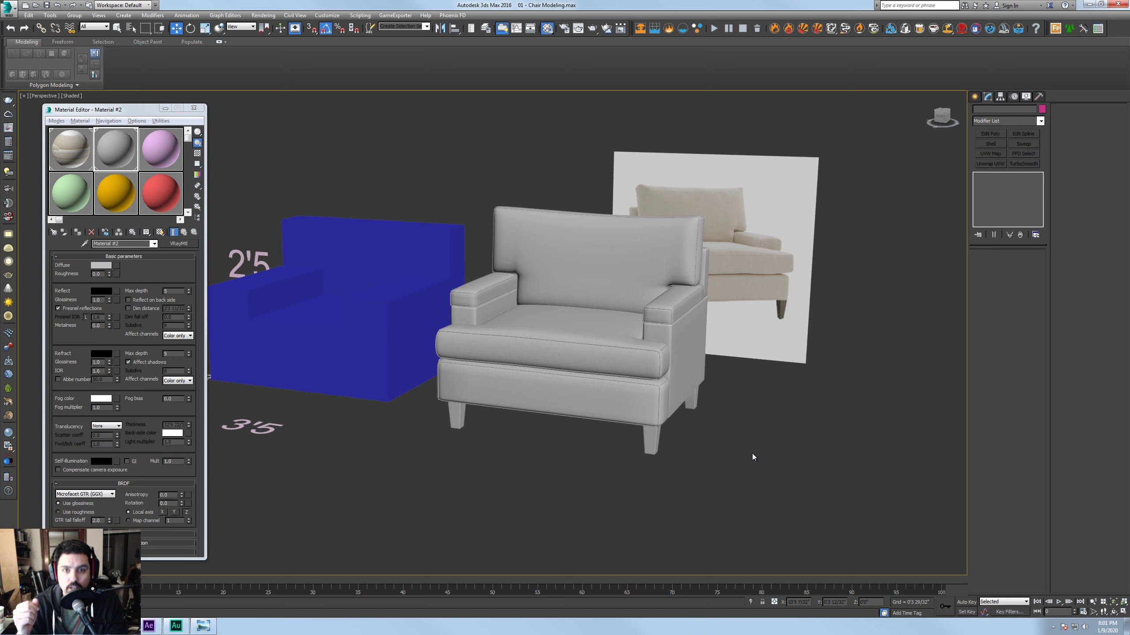
{"action": "middle_click_drag", "start_coordinate": [725, 459], "coordinate": [649, 468], "text": "alt"}
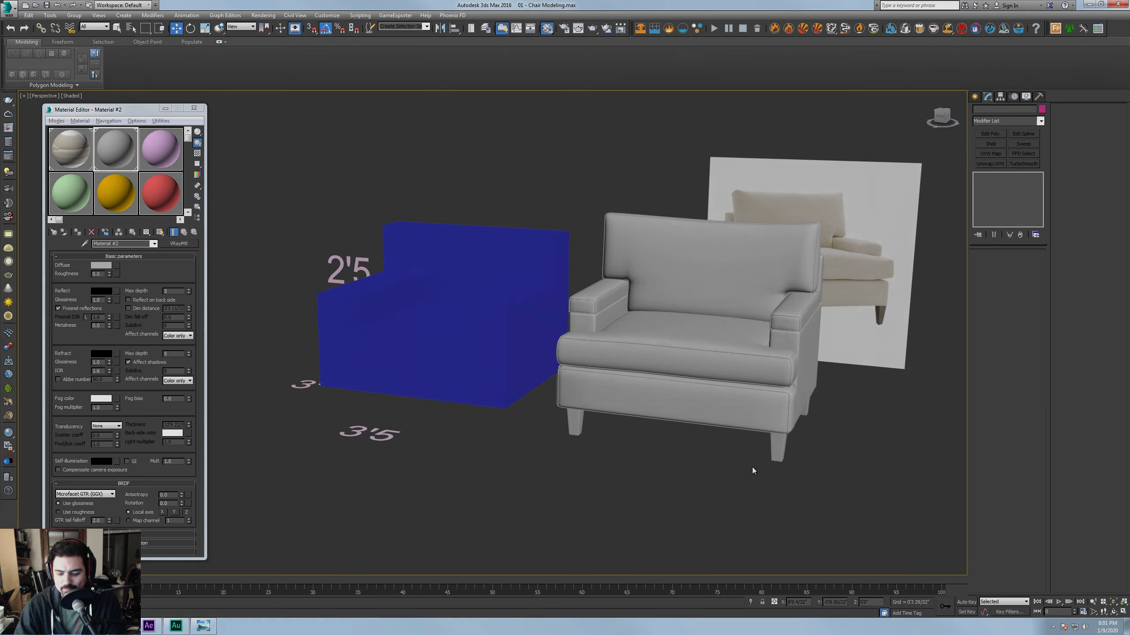